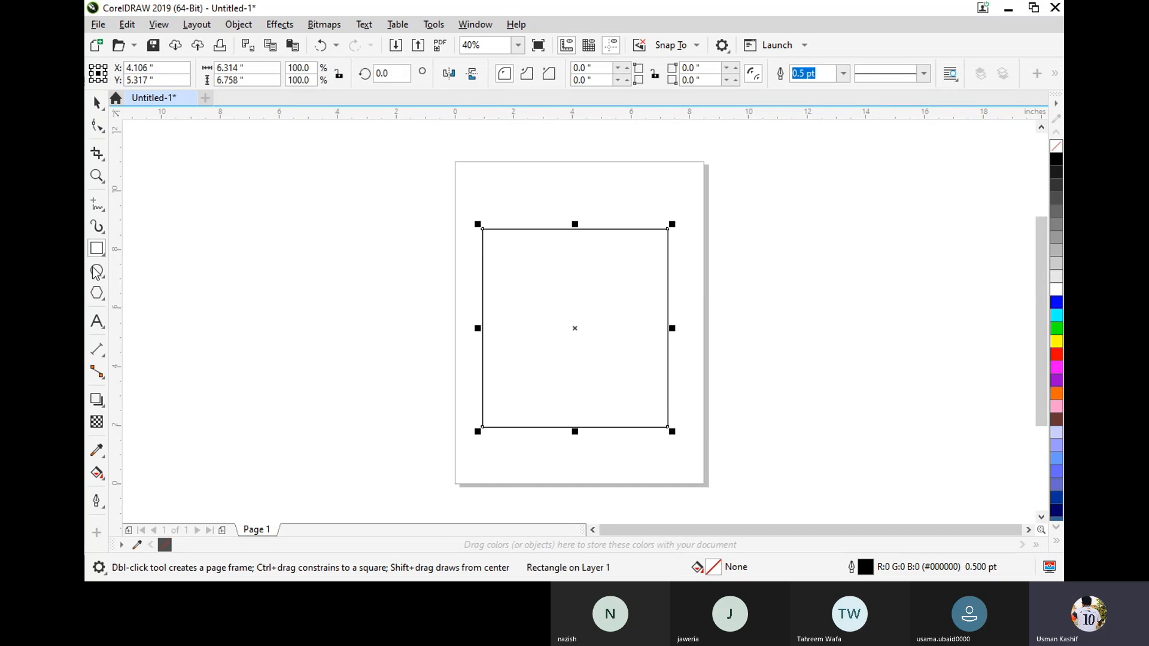
# Apply a uniform fill to the rectangle with the Interactive Fill tool and colour it blue #1616E0.
pyautogui.click(98, 480)
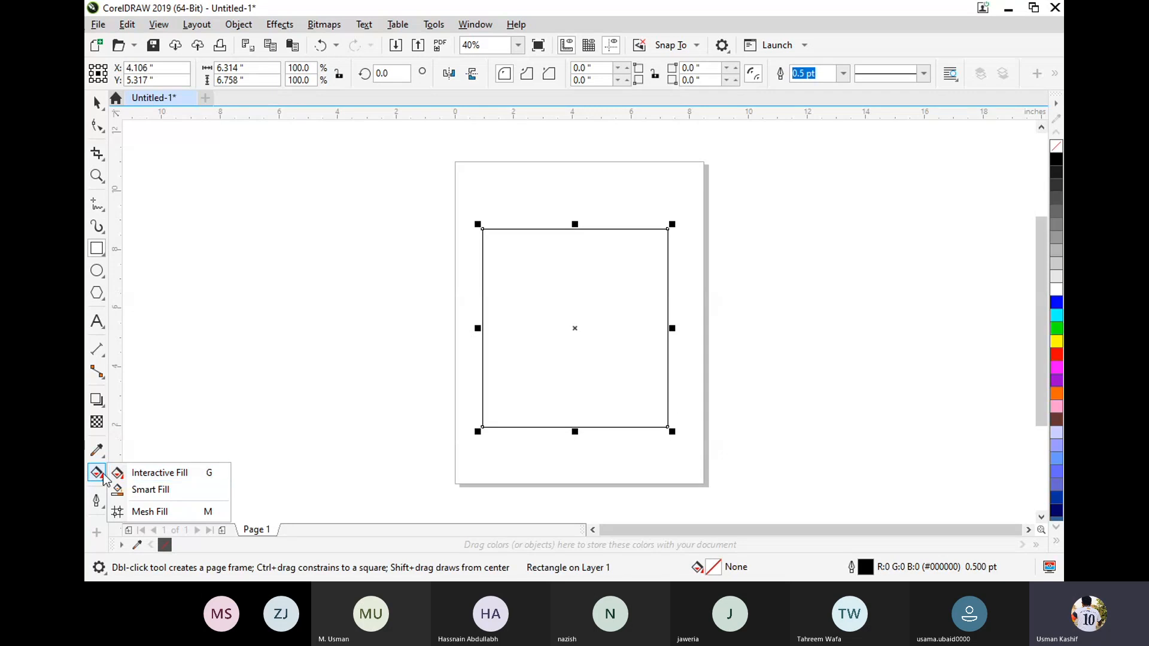
pyautogui.click(157, 475)
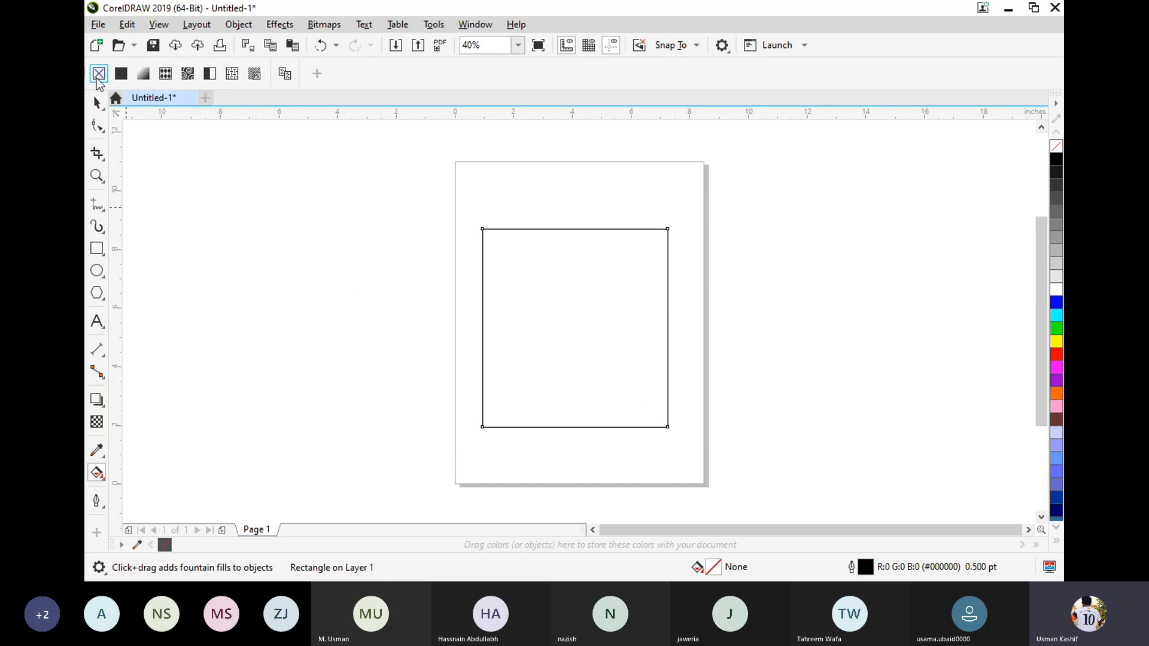
pyautogui.click(121, 74)
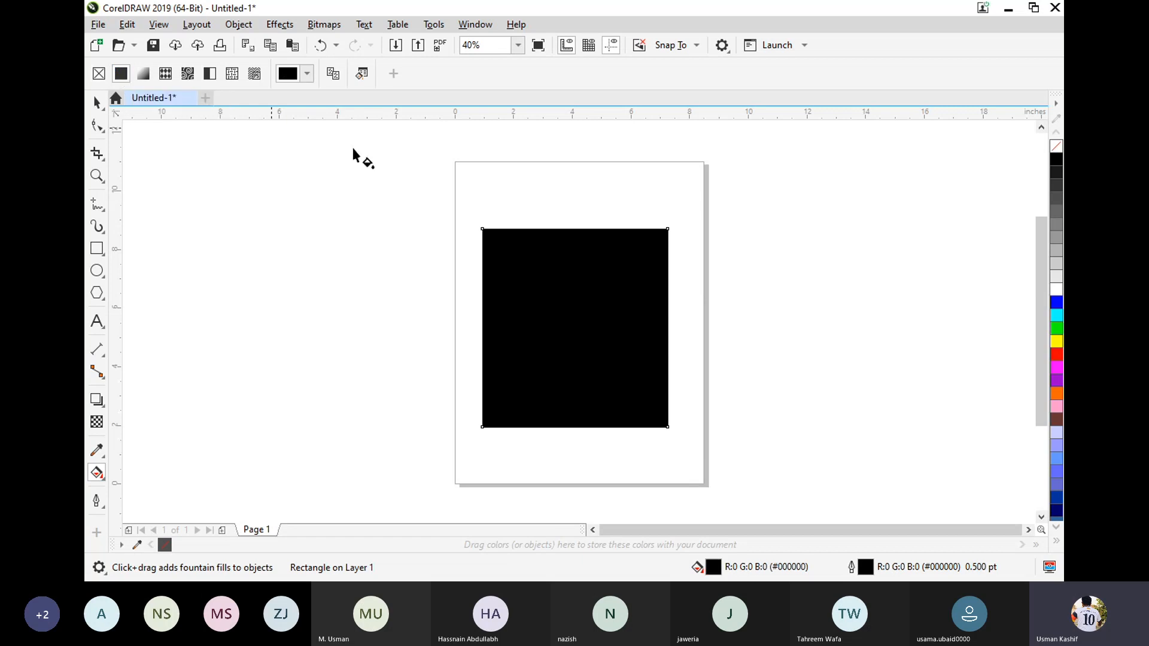
pyautogui.click(307, 73)
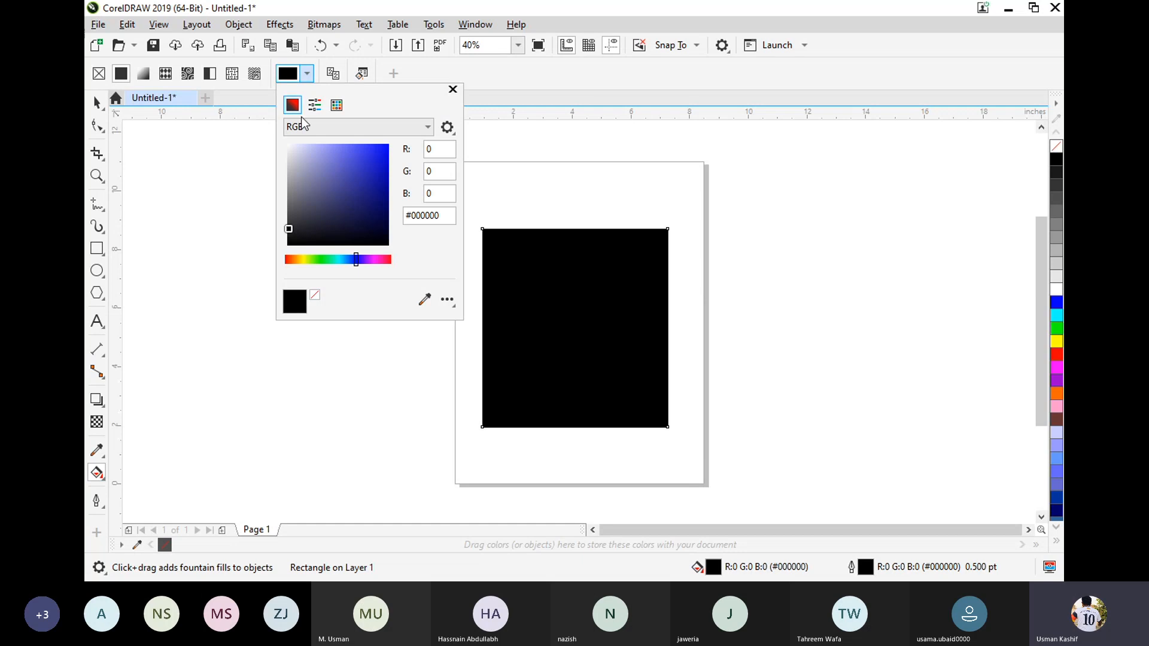
pyautogui.moveTo(323, 192); pyautogui.dragTo(365, 176)
pyautogui.click(380, 161)
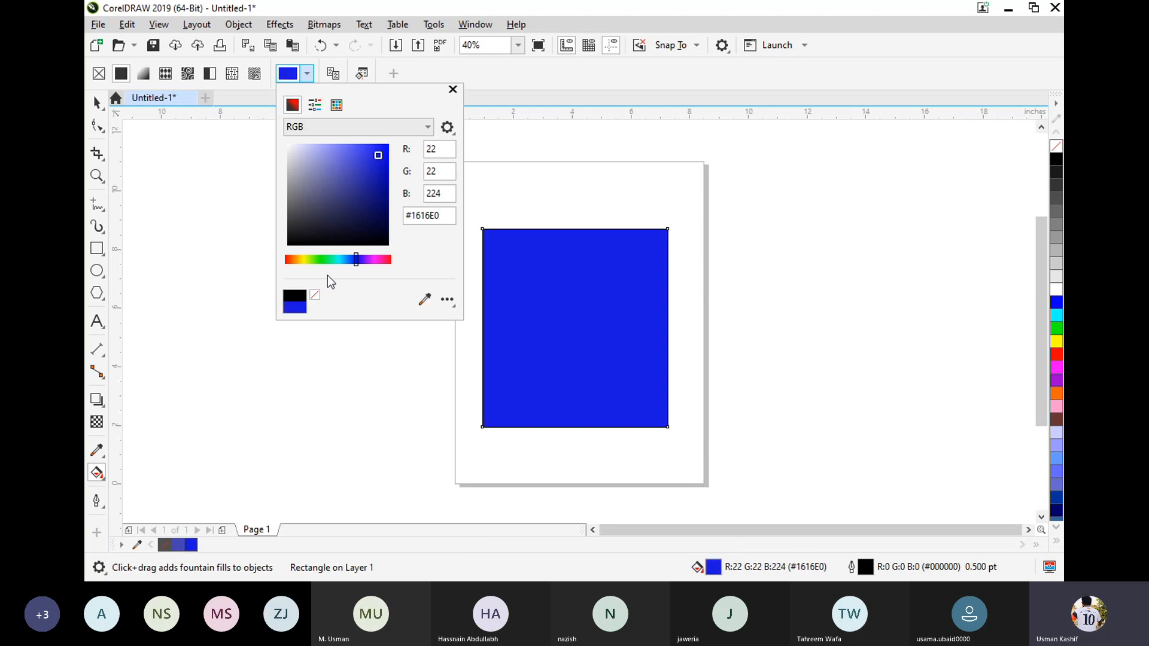
# Shift the rectangle's uniform fill from blue to a muted teal, #5DB0A8.
pyautogui.moveTo(346, 260); pyautogui.dragTo(320, 261)
pyautogui.click(363, 177)
pyautogui.click(389, 213)
pyautogui.click(334, 175)
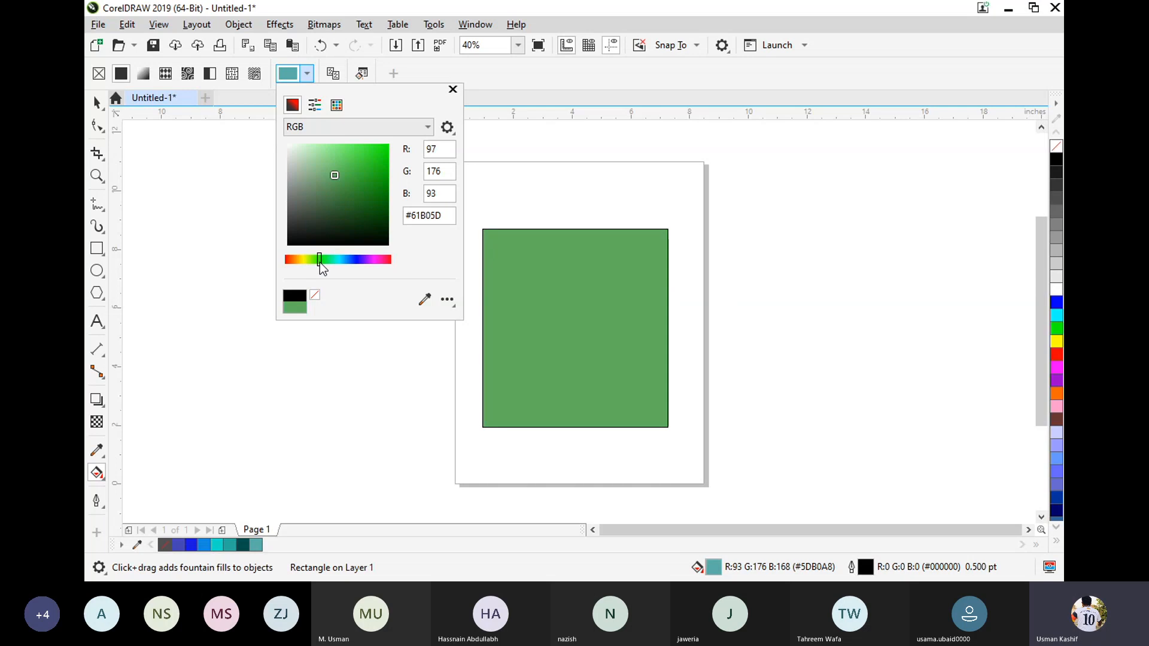
# Try several green shades as the rectangle's fill, including bright green #2CDB23 and a dark green.
pyautogui.click(368, 161)
pyautogui.click(310, 162)
pyautogui.click(373, 158)
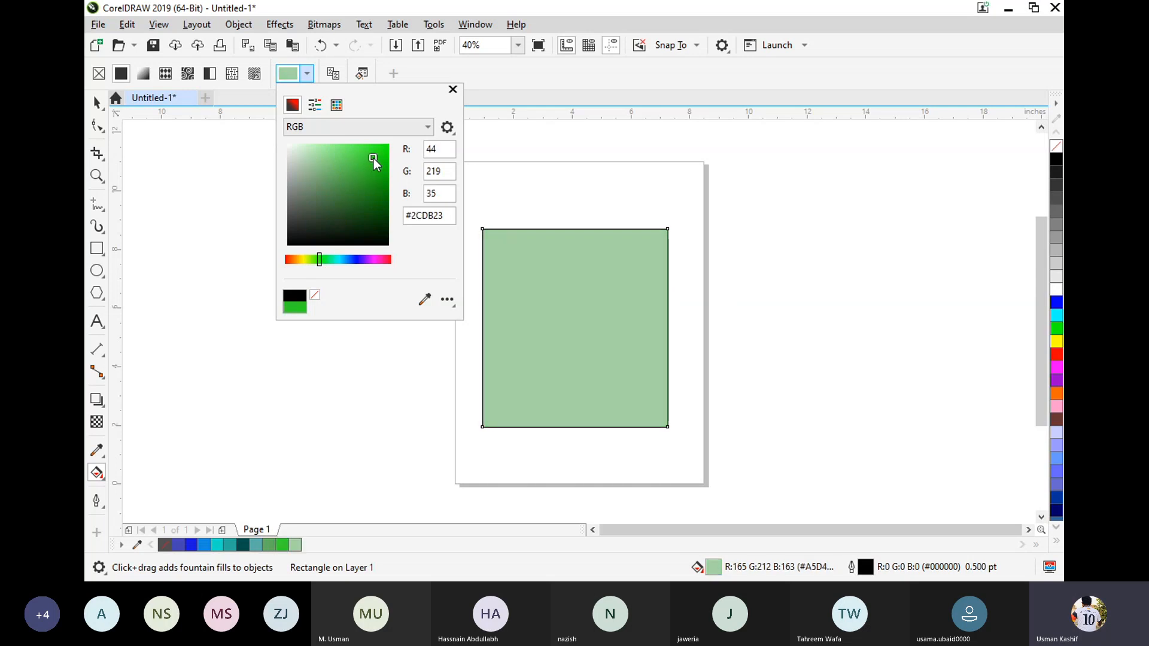
pyautogui.click(387, 213)
# Shift the fill's hue toward yellow, set it to bright yellow-green #CCFF12 and close the colour picker.
pyautogui.click(306, 260)
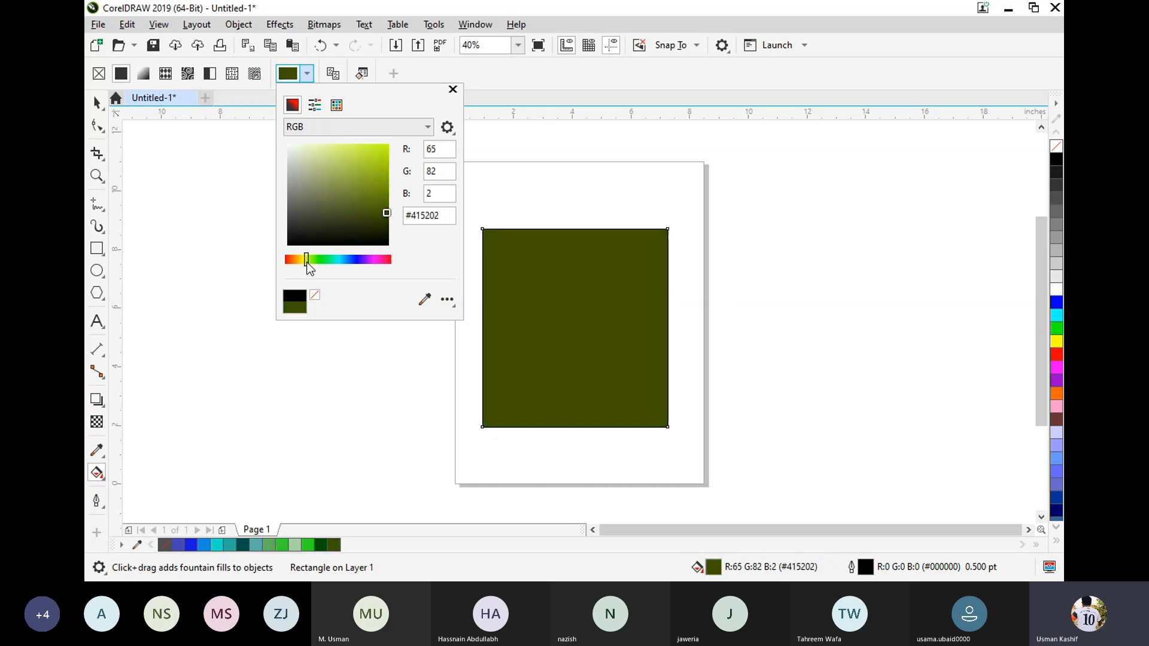
pyautogui.click(383, 190)
pyautogui.click(382, 145)
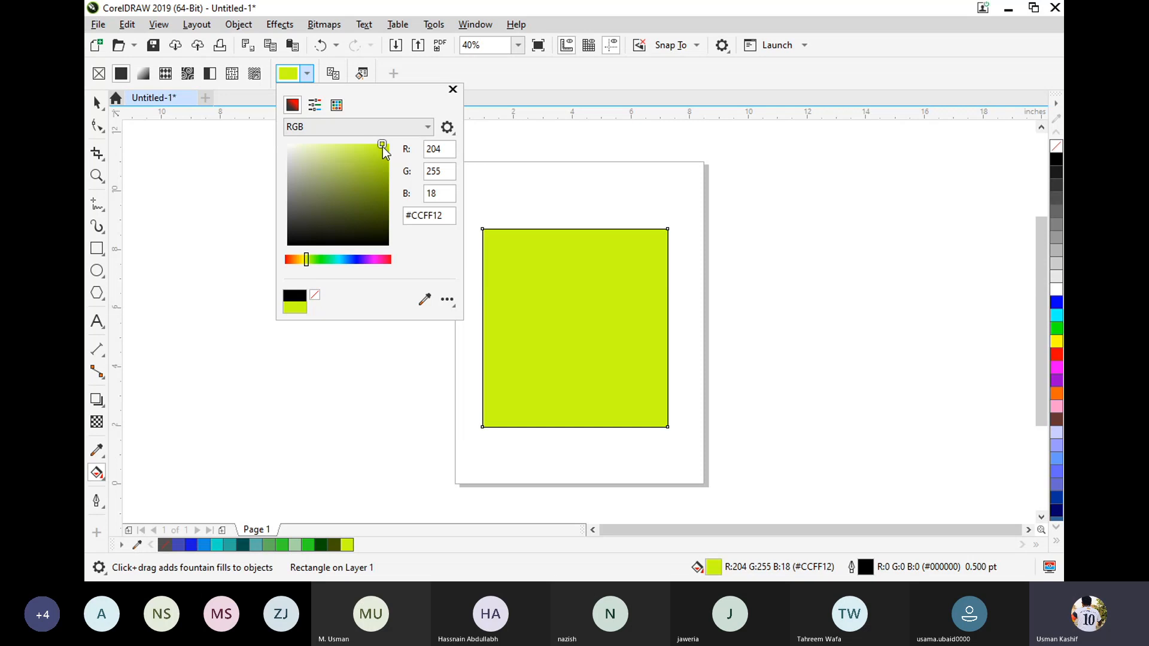
pyautogui.click(477, 79)
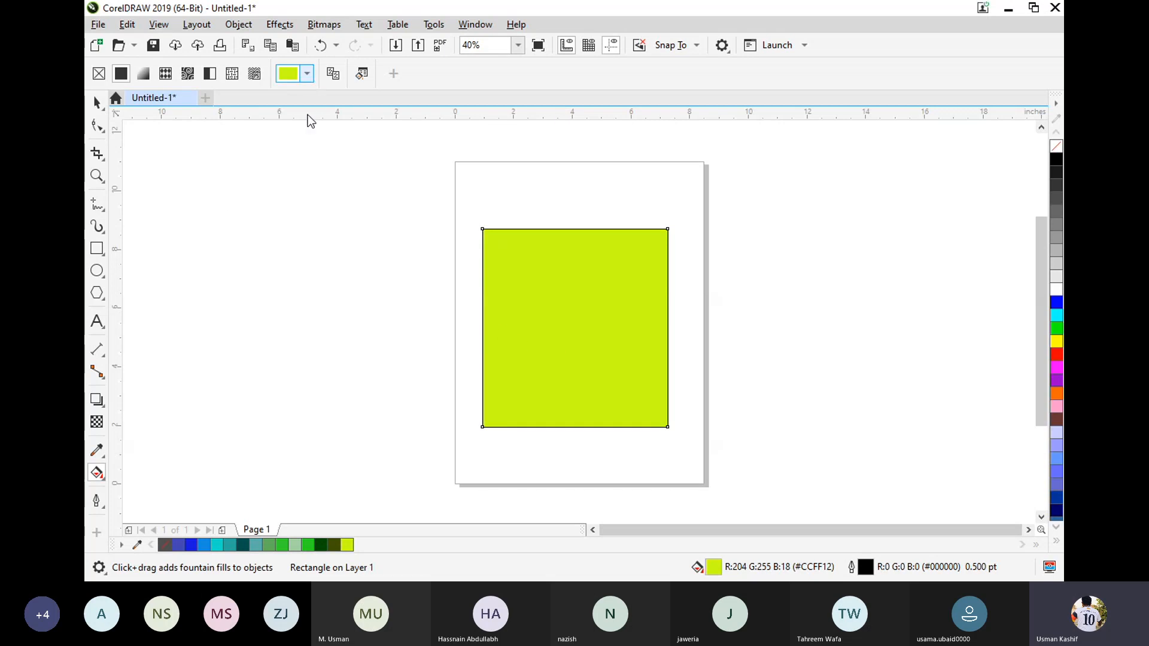
# Lighten the rectangle's fill to pale yellow-green #E9FF99 and select its hex code.
pyautogui.click(307, 73)
pyautogui.moveTo(334, 164); pyautogui.dragTo(328, 142)
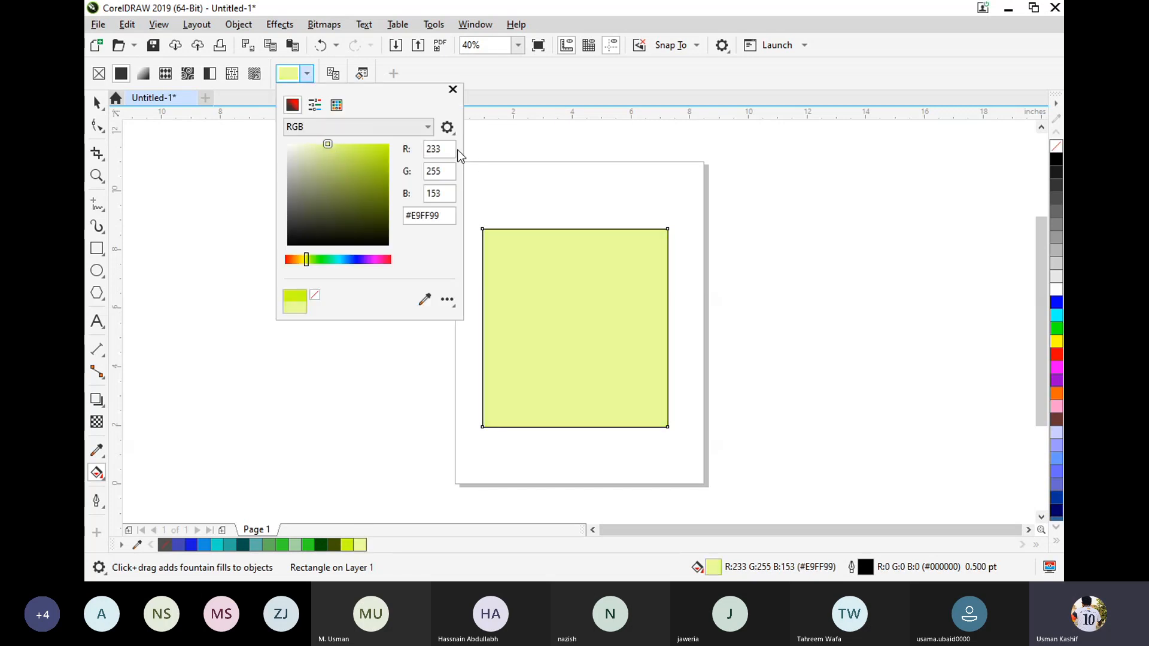
pyautogui.moveTo(451, 216); pyautogui.dragTo(403, 217)
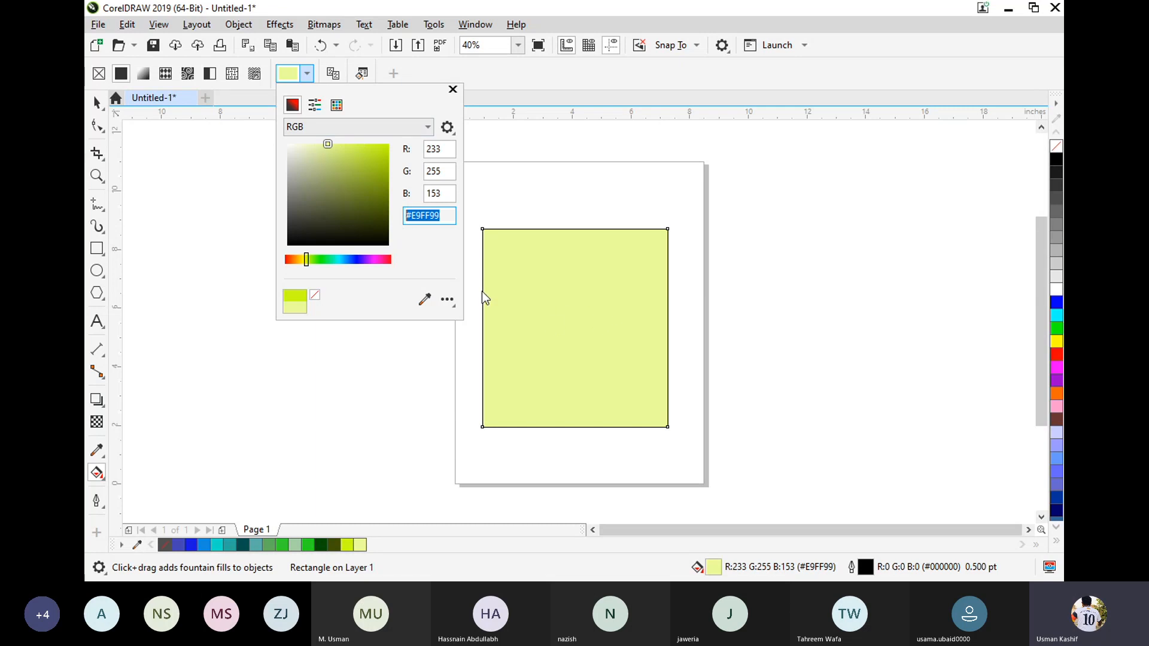
# Recolour the rectangle's fill red, #FF0022, and shift its hue to magenta #D500FF.
pyautogui.click(386, 164)
pyautogui.click(388, 260)
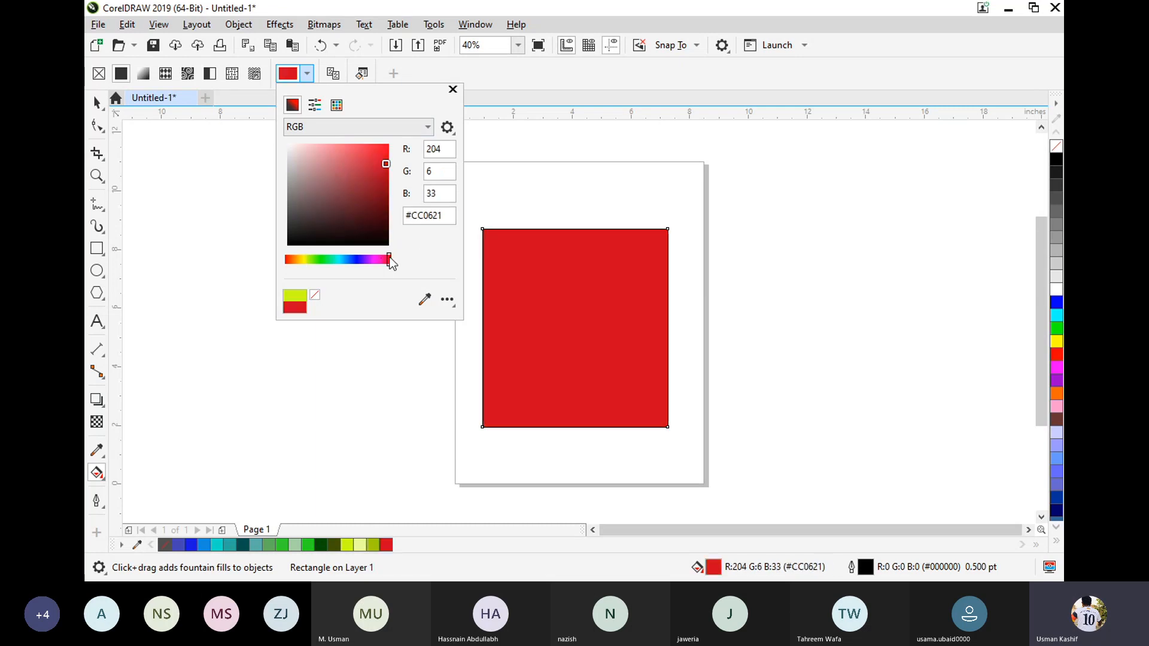
pyautogui.click(367, 179)
pyautogui.moveTo(367, 178); pyautogui.dragTo(415, 132)
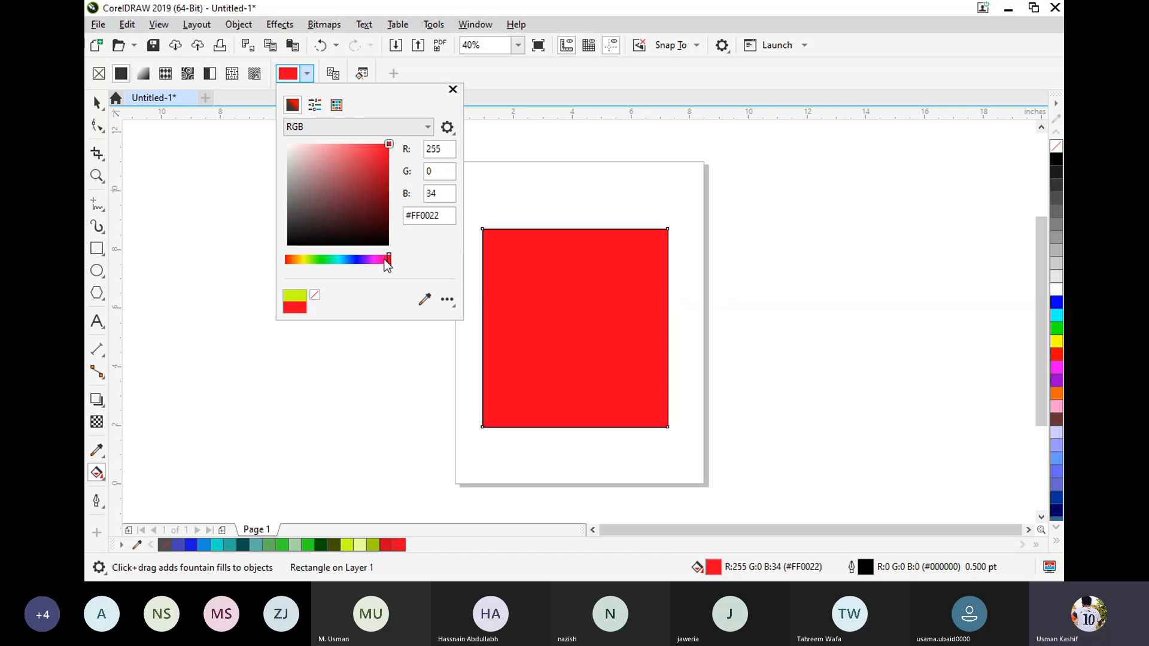
pyautogui.moveTo(386, 262)
pyautogui.mouseDown()
pyautogui.moveTo(400, 260)
pyautogui.moveTo(371, 260)
pyautogui.mouseUp()
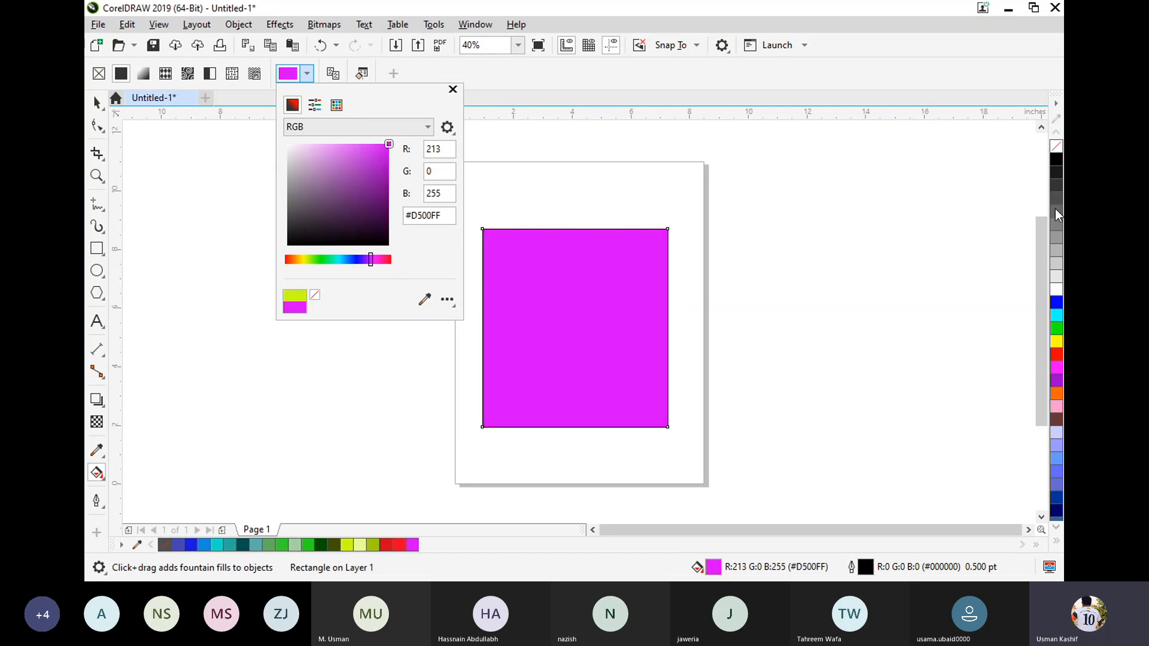
# Expand the default colour palette to view all its swatches and collapse it again.
pyautogui.click(1058, 537)
pyautogui.click(1058, 537)
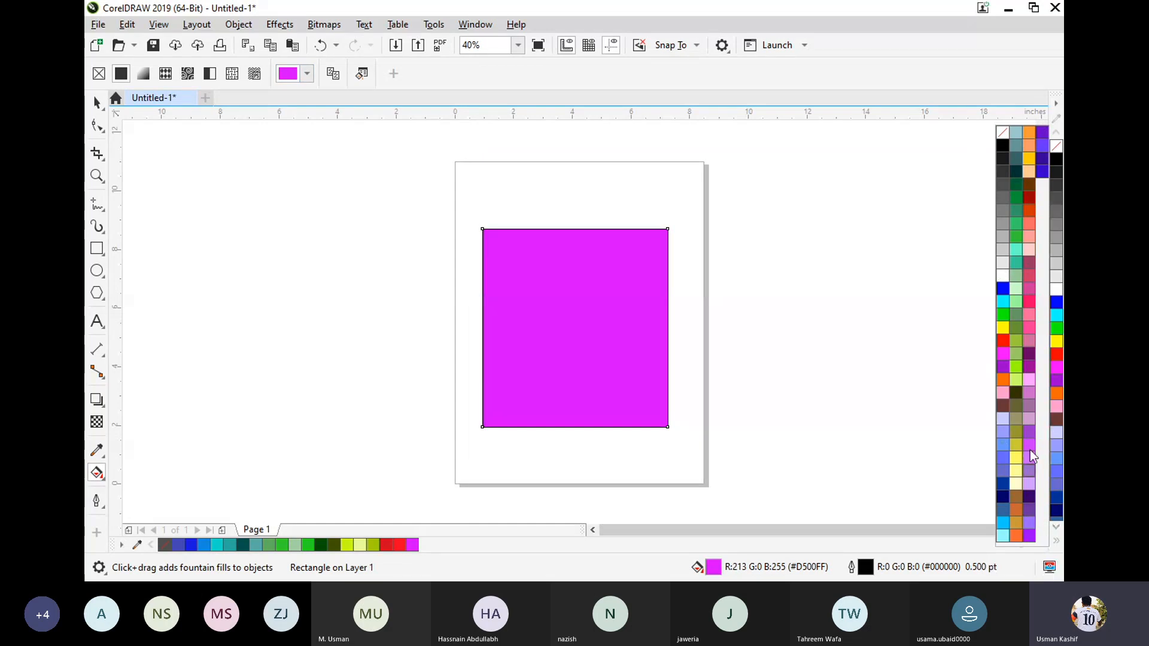
pyautogui.click(1056, 541)
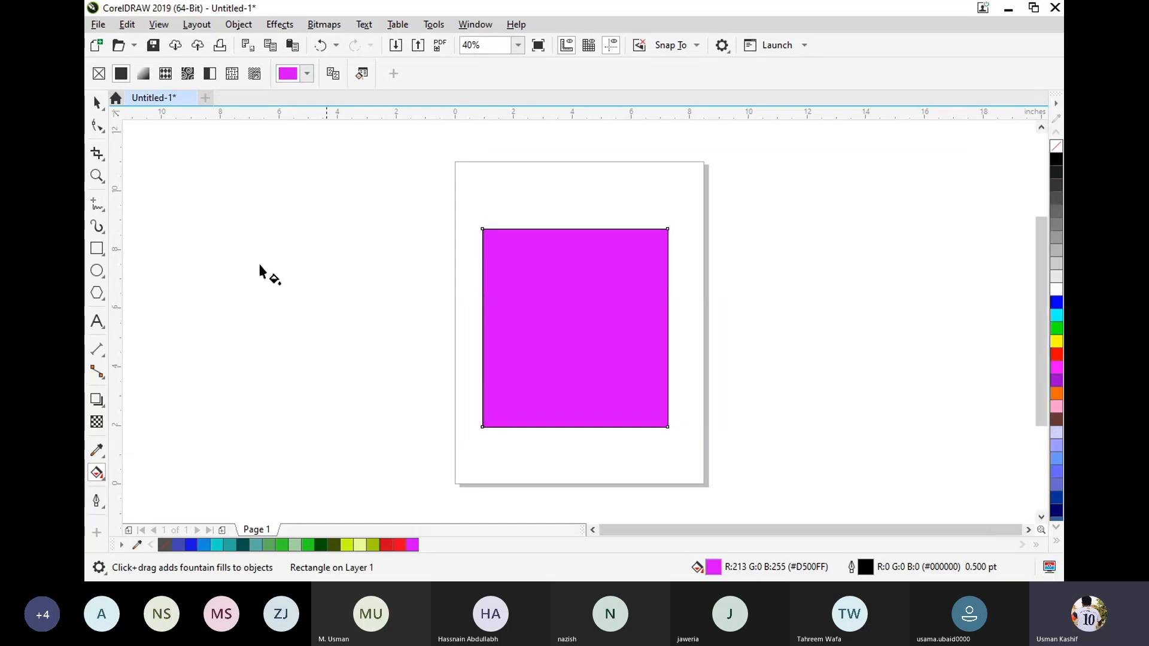
# Change the rectangle's uniform fill to purple #C233DE and close the colour picker.
pyautogui.click(307, 74)
pyautogui.click(363, 161)
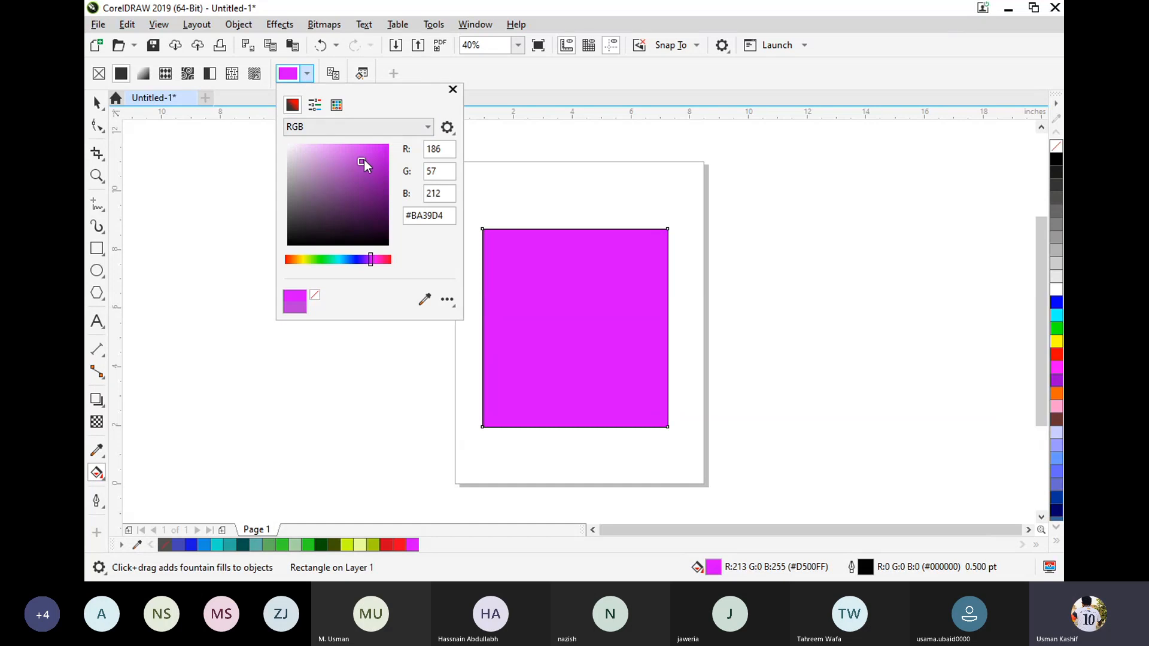
pyautogui.click(120, 77)
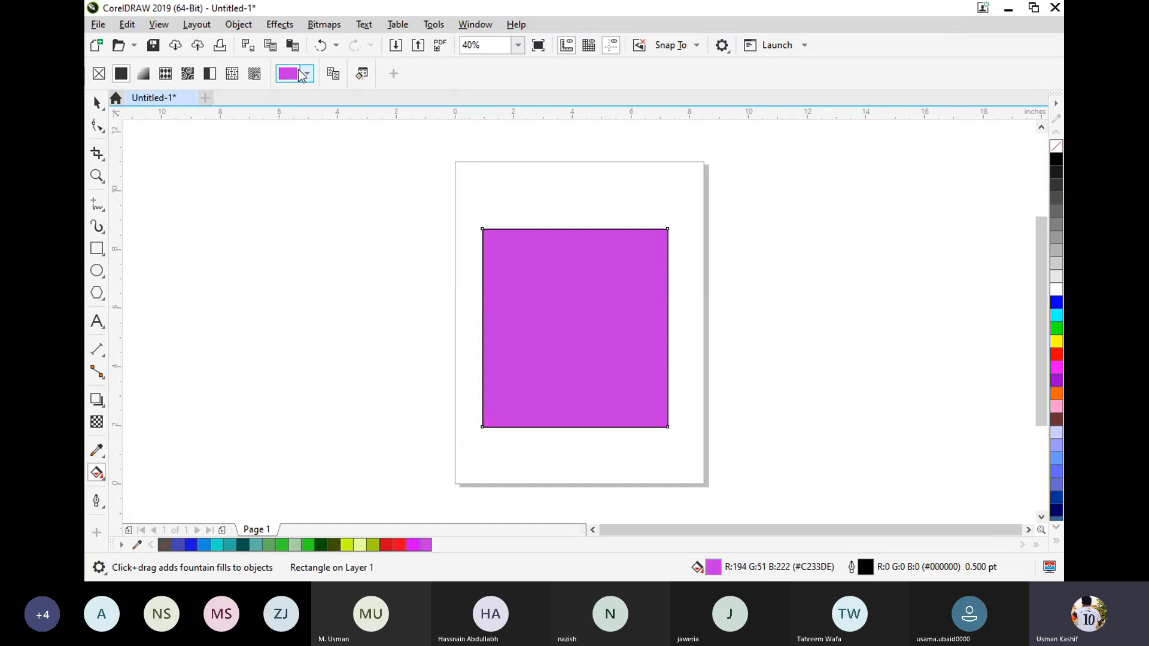
# Recolour the rectangle's uniform fill through grey-green to amber yellow #FFD024.
pyautogui.click(306, 74)
pyautogui.click(301, 196)
pyautogui.click(315, 259)
pyautogui.click(387, 173)
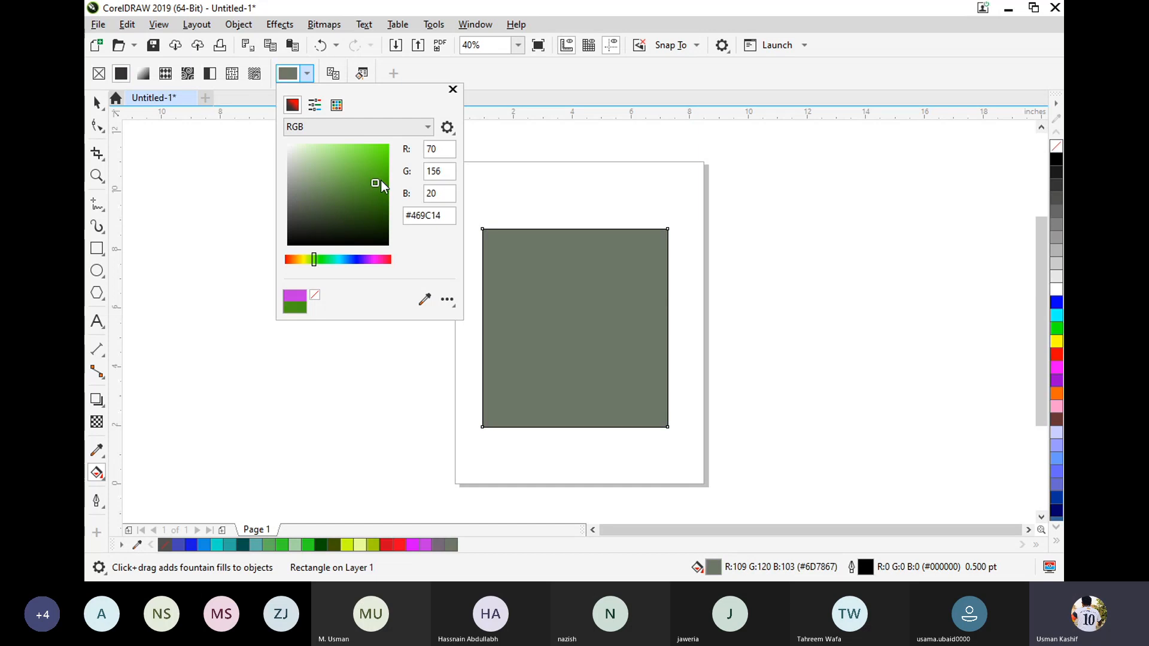
pyautogui.moveTo(314, 260); pyautogui.dragTo(299, 259)
pyautogui.click(363, 178)
pyautogui.click(374, 144)
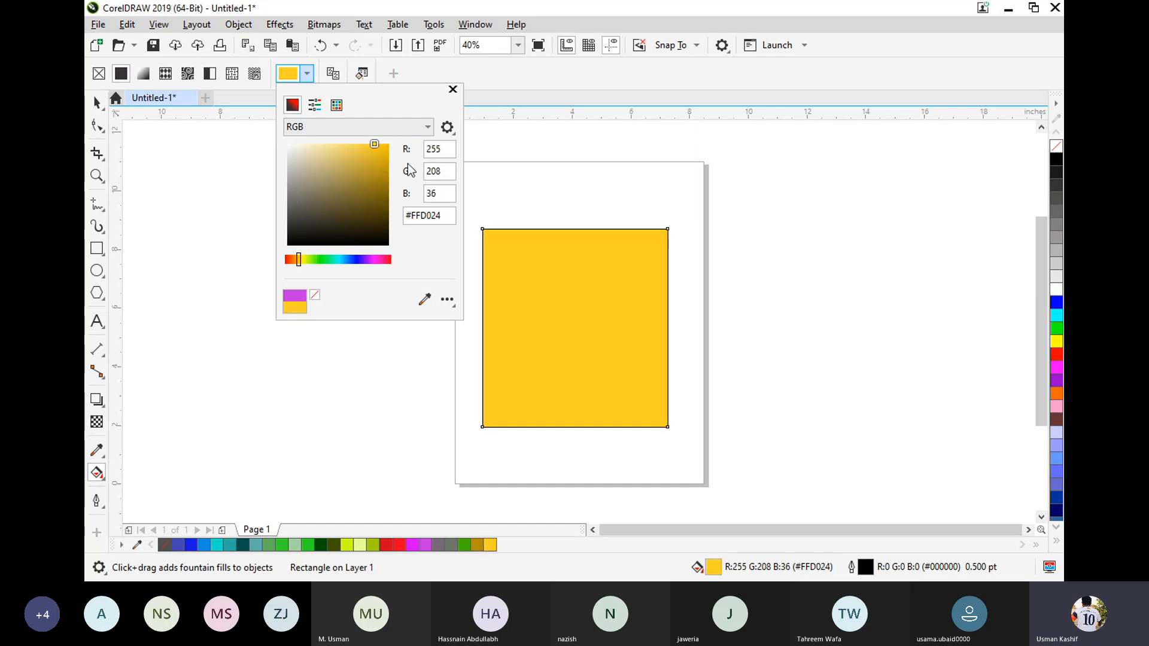
# Sample the rectangle's own fill colour with the eyedropper and close the colour picker.
pyautogui.click(450, 216)
pyautogui.click(424, 299)
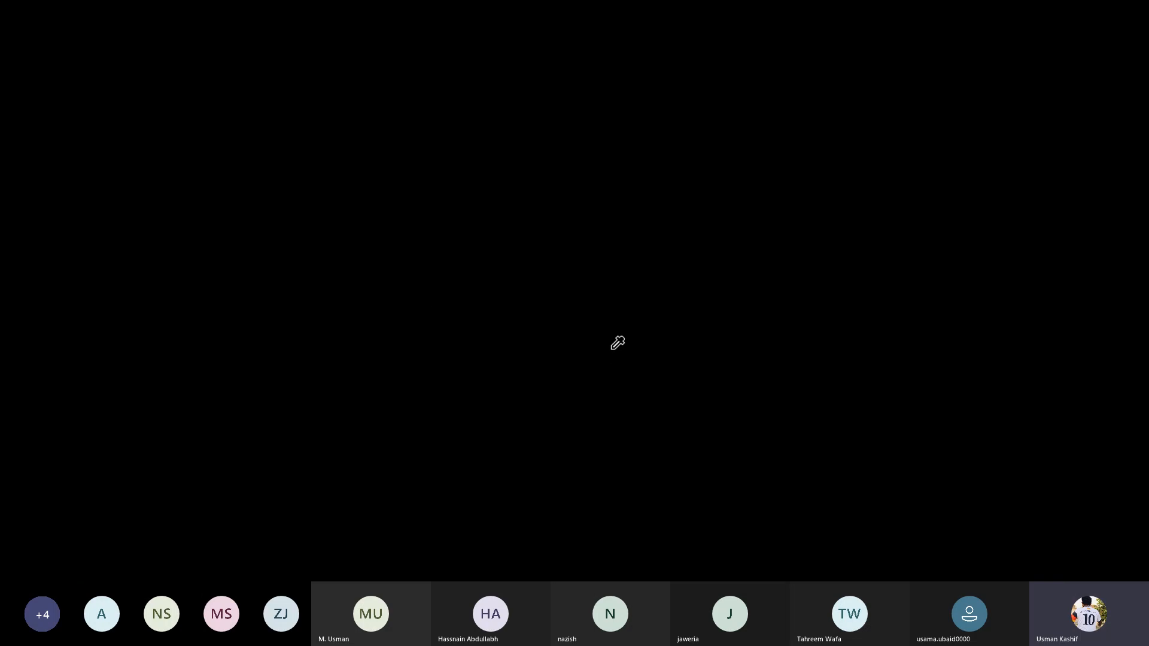
pyautogui.click(612, 349)
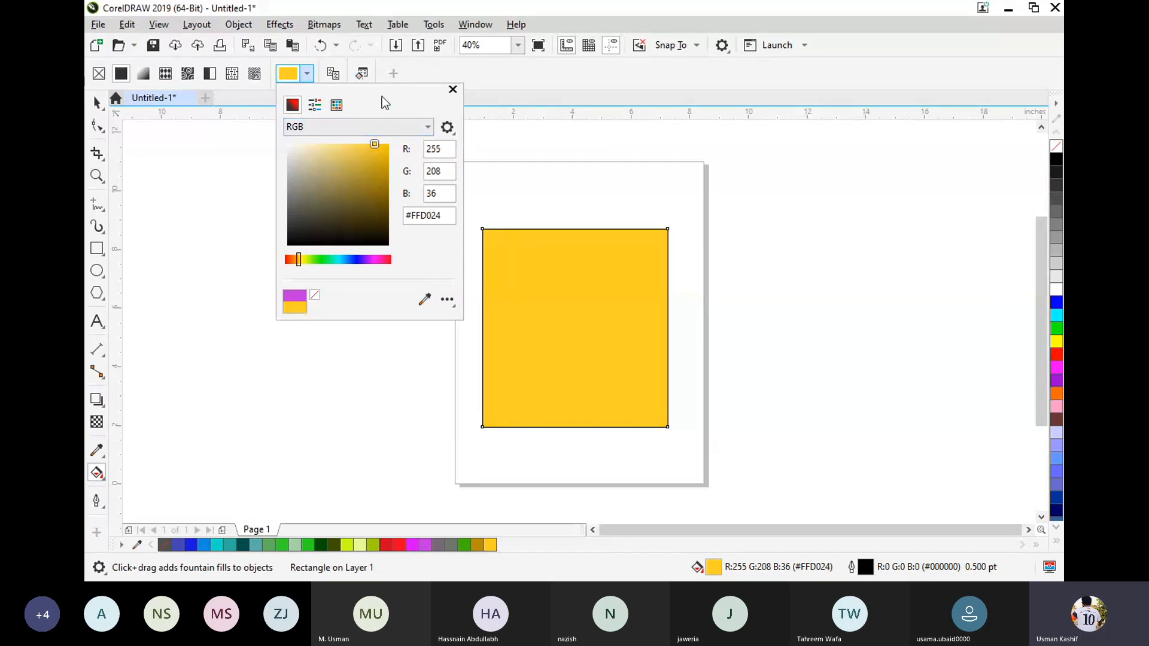
pyautogui.click(454, 132)
pyautogui.click(410, 115)
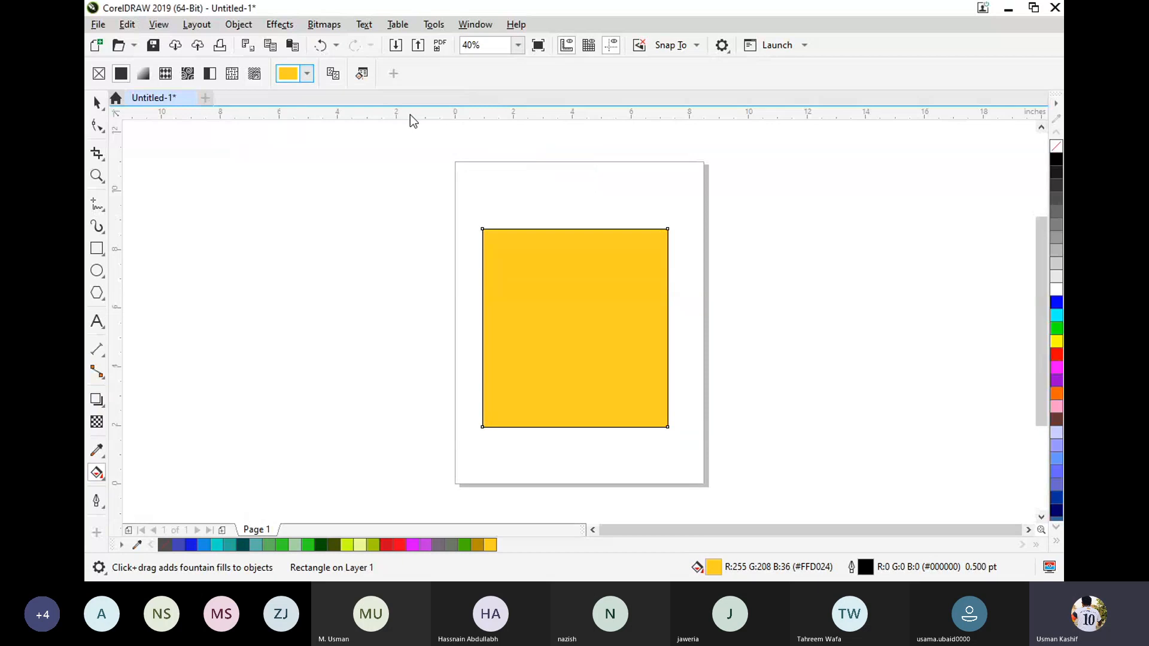
# Switch the rectangle to a fountain fill and apply the preset with white, blue and black horizontal bands.
pyautogui.click(143, 73)
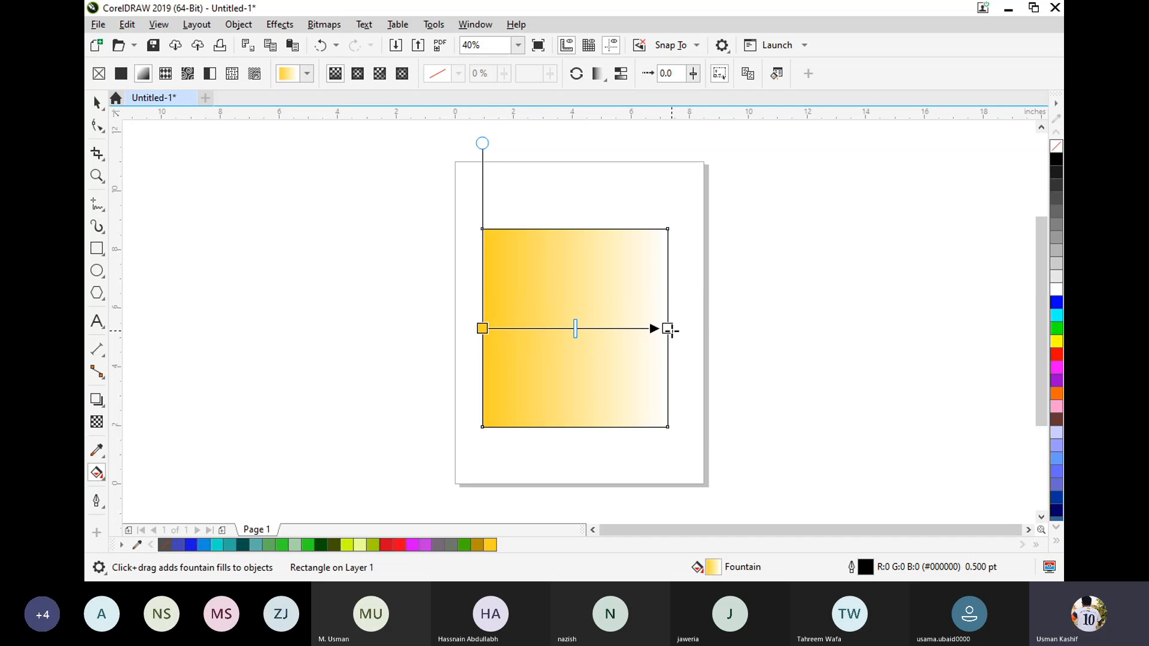
pyautogui.click(309, 76)
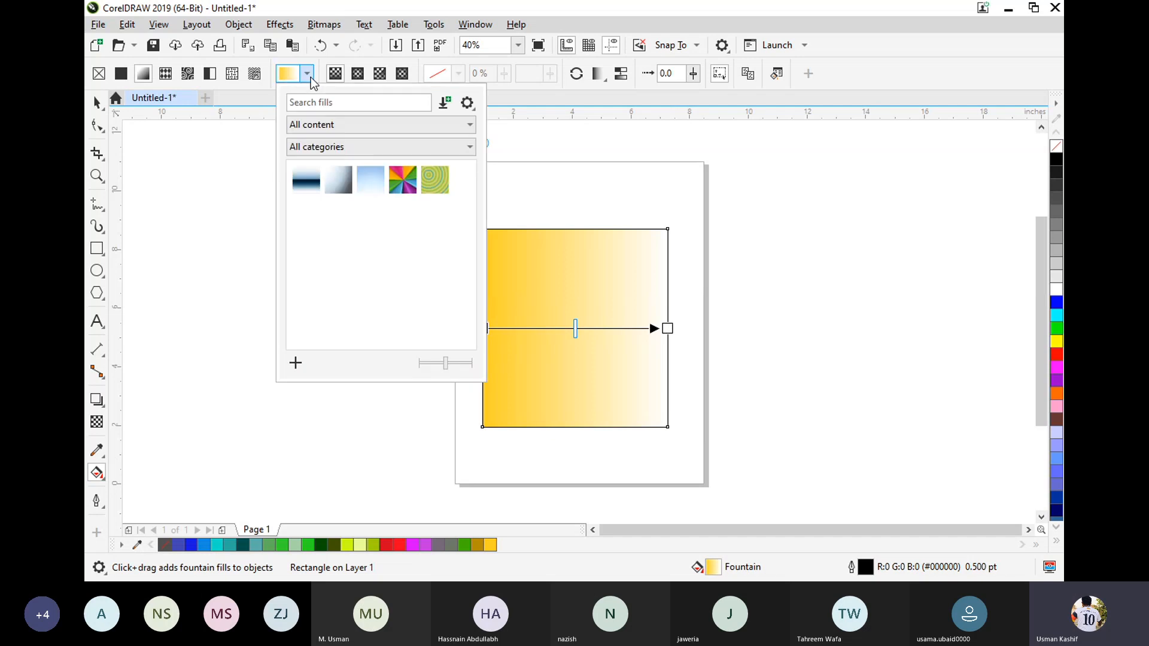
pyautogui.click(383, 191)
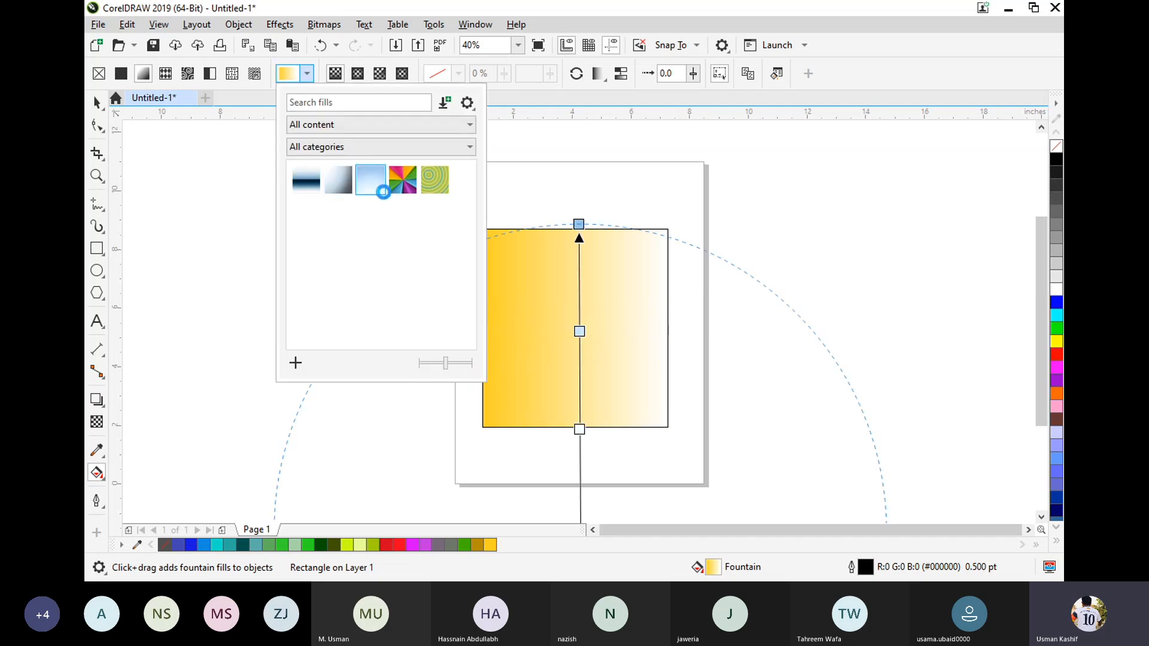
pyautogui.click(304, 187)
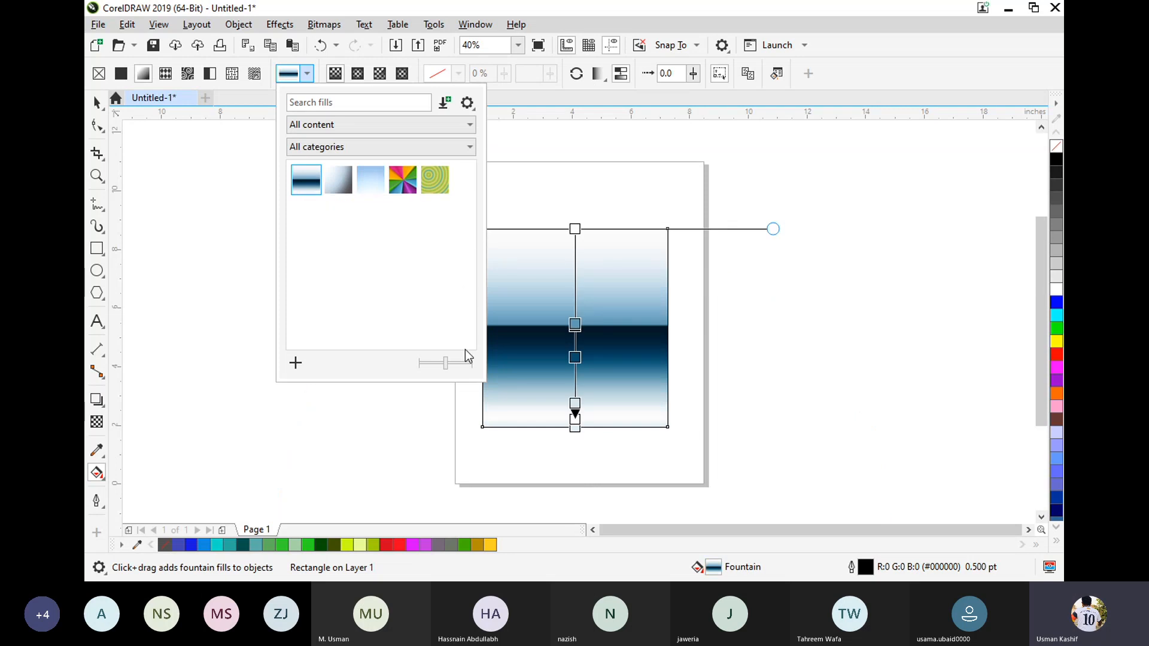
pyautogui.click(357, 141)
pyautogui.click(357, 141)
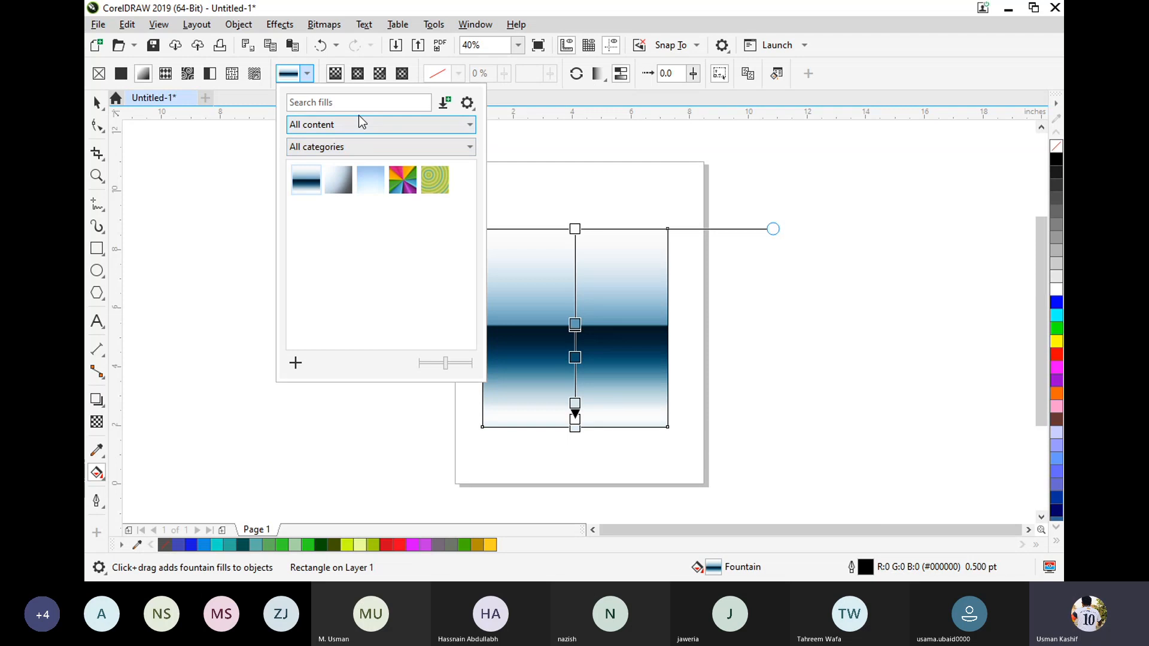
pyautogui.click(239, 105)
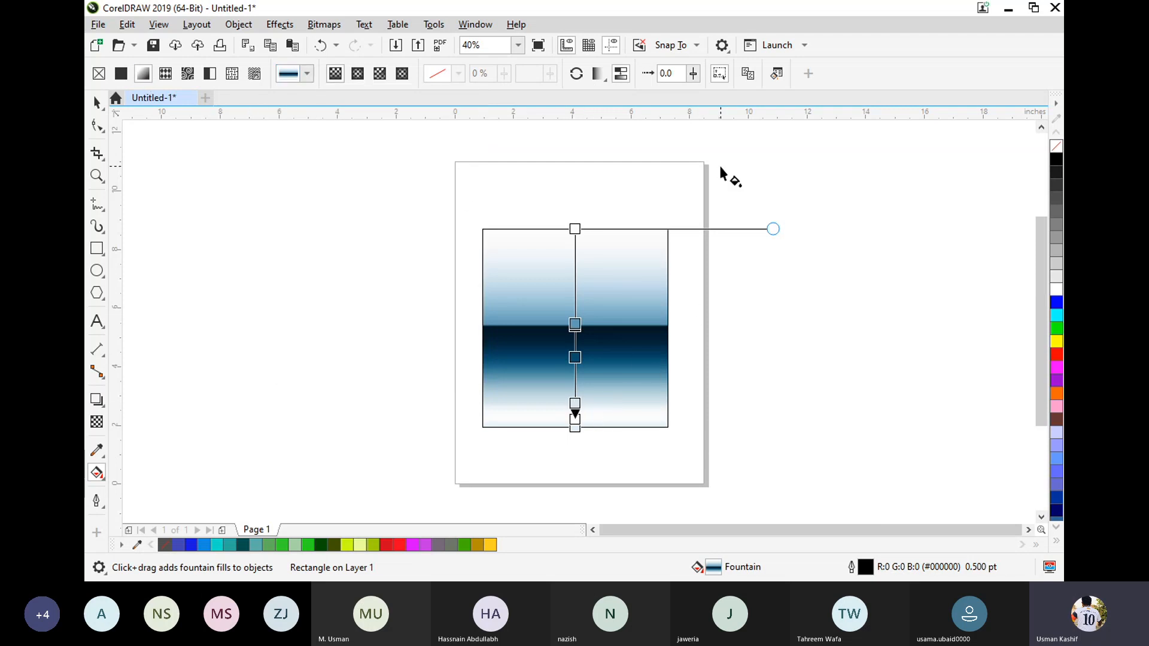
# Reselect the rectangle and turn its fountain fill to run horizontally, from the left edge to just past the right edge.
pyautogui.click(636, 168)
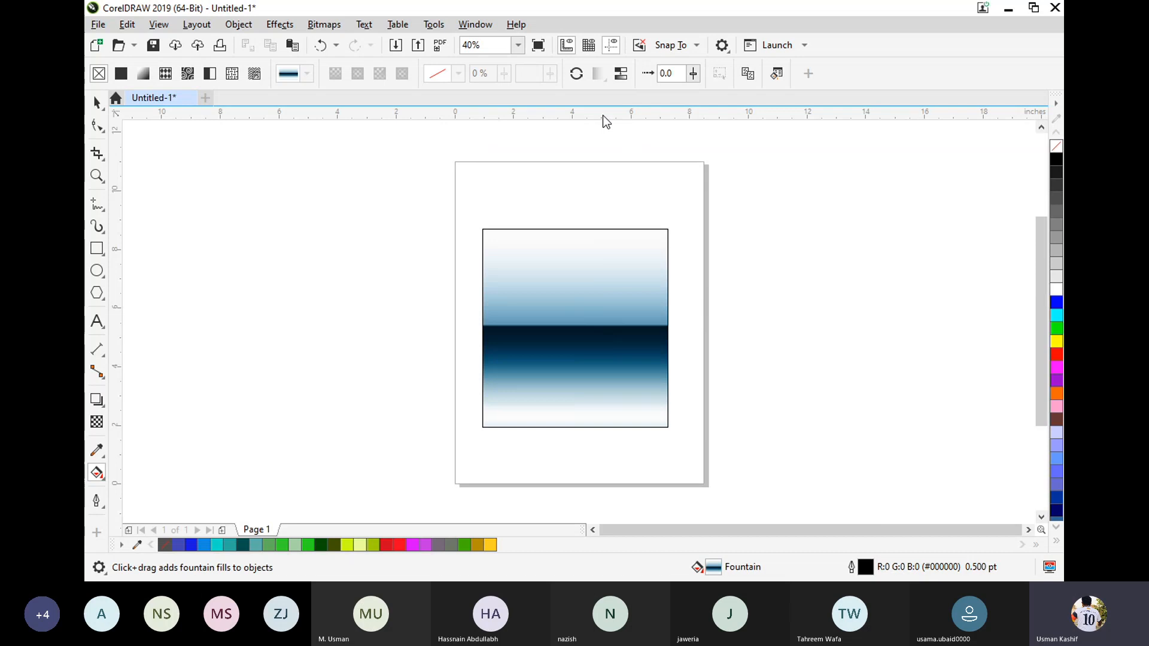
pyautogui.click(503, 331)
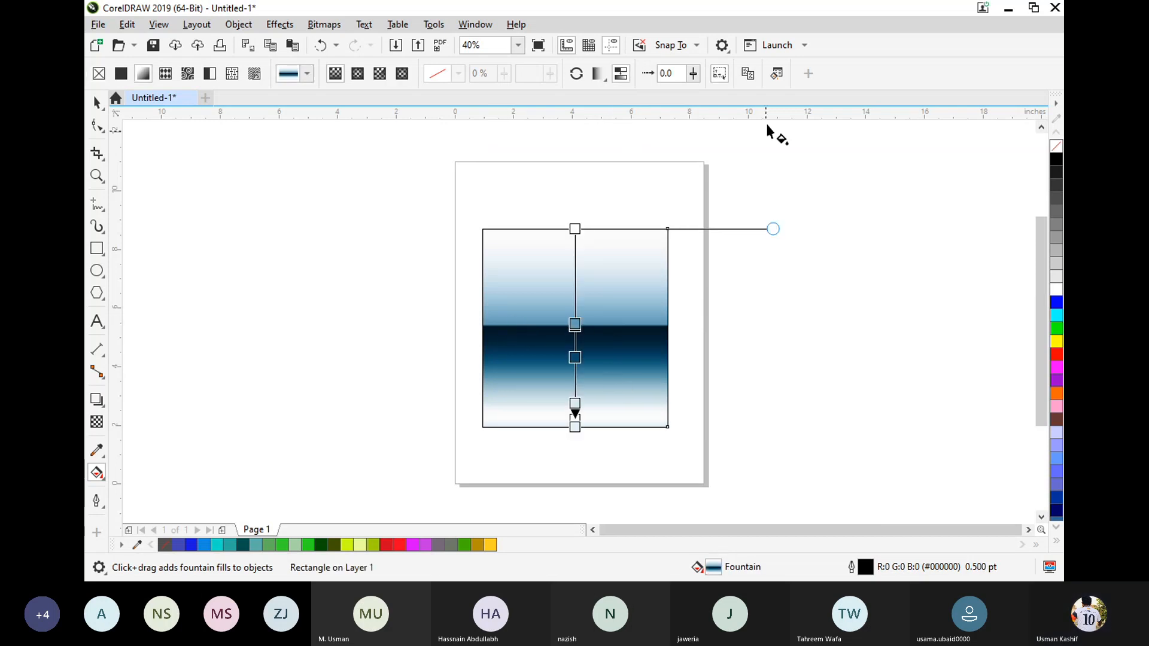
pyautogui.click(781, 75)
pyautogui.click(778, 500)
pyautogui.moveTo(573, 427); pyautogui.dragTo(687, 329)
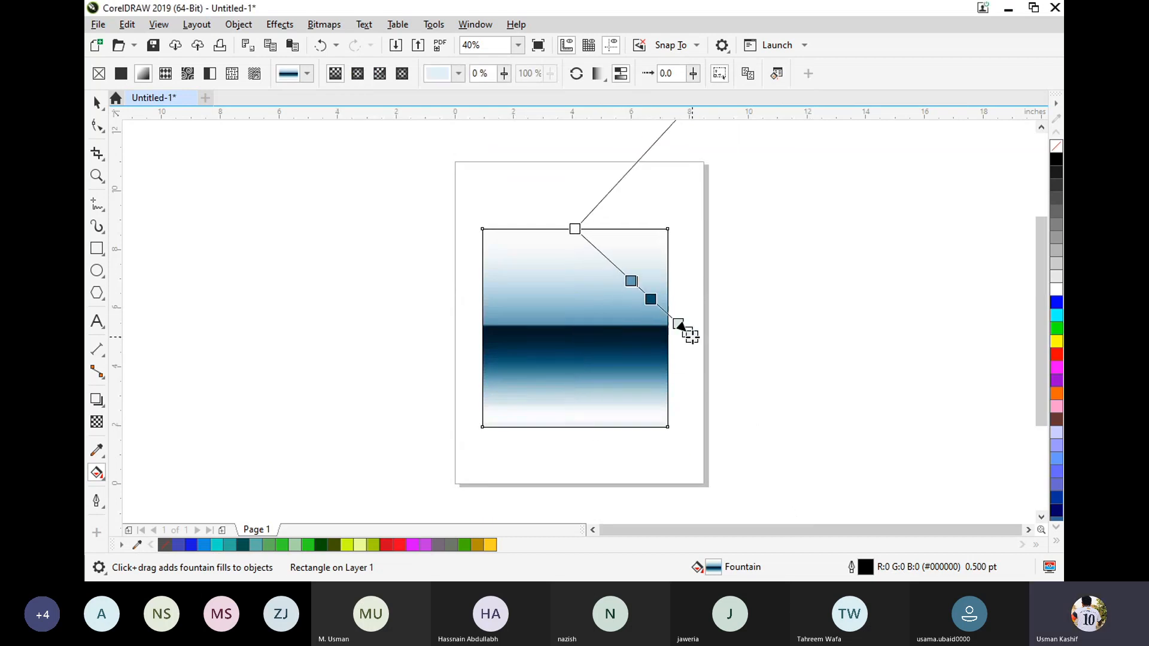
pyautogui.moveTo(574, 229); pyautogui.dragTo(482, 342)
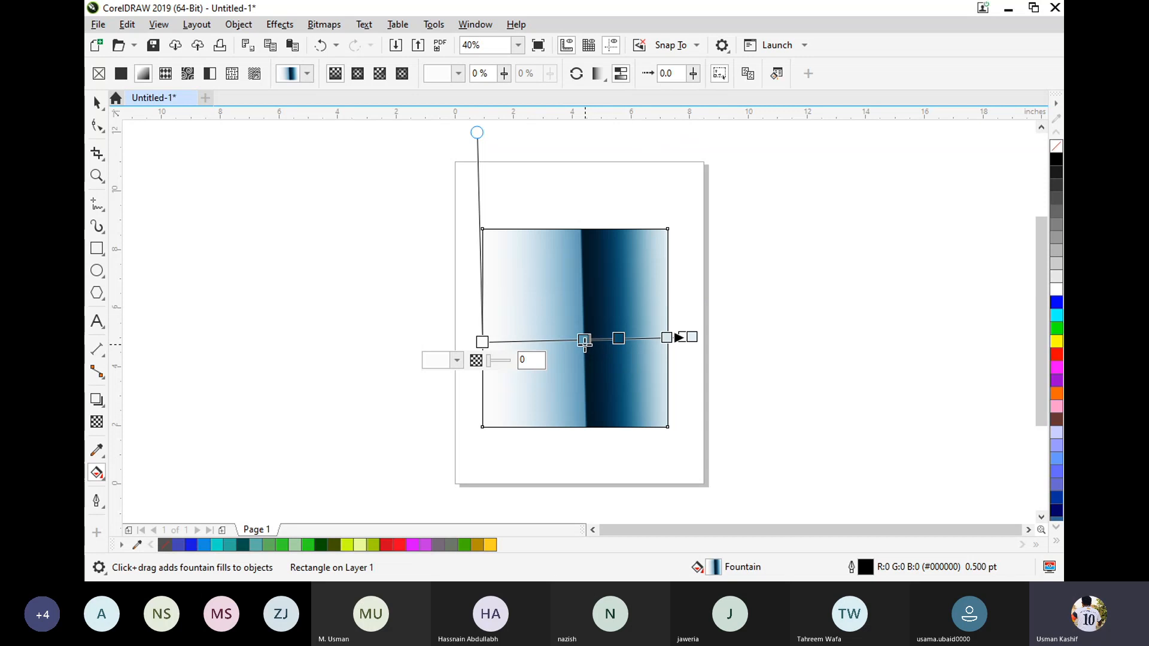
# Move the fountain fill's near-black colour node to the 20% position.
pyautogui.doubleClick(554, 340)
pyautogui.moveTo(554, 341); pyautogui.dragTo(524, 341)
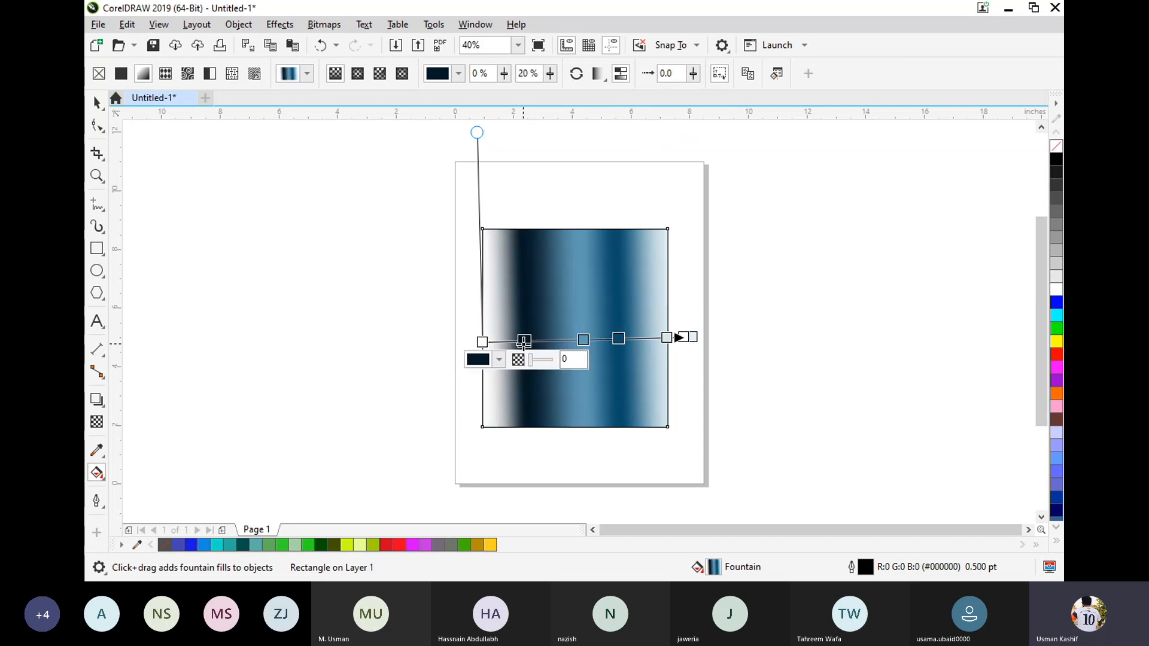
# Delete all intermediate colour nodes from the fountain fill and pull its end node in closer to the rectangle's right edge.
pyautogui.doubleClick(582, 341)
pyautogui.doubleClick(618, 338)
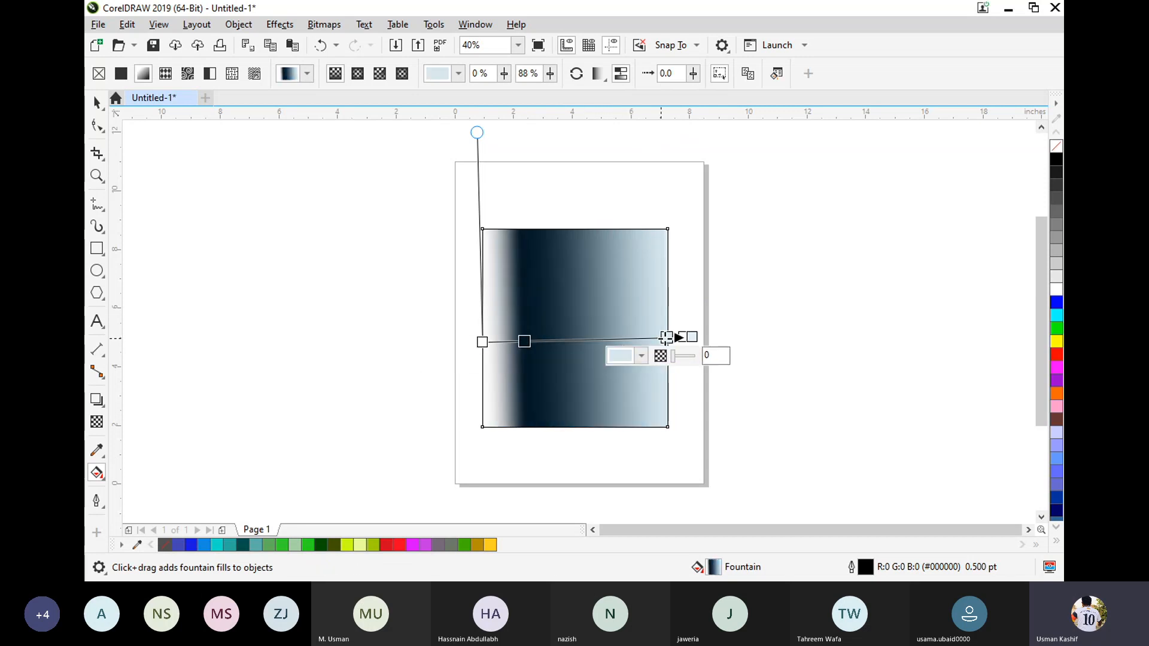
pyautogui.moveTo(666, 337); pyautogui.dragTo(682, 337)
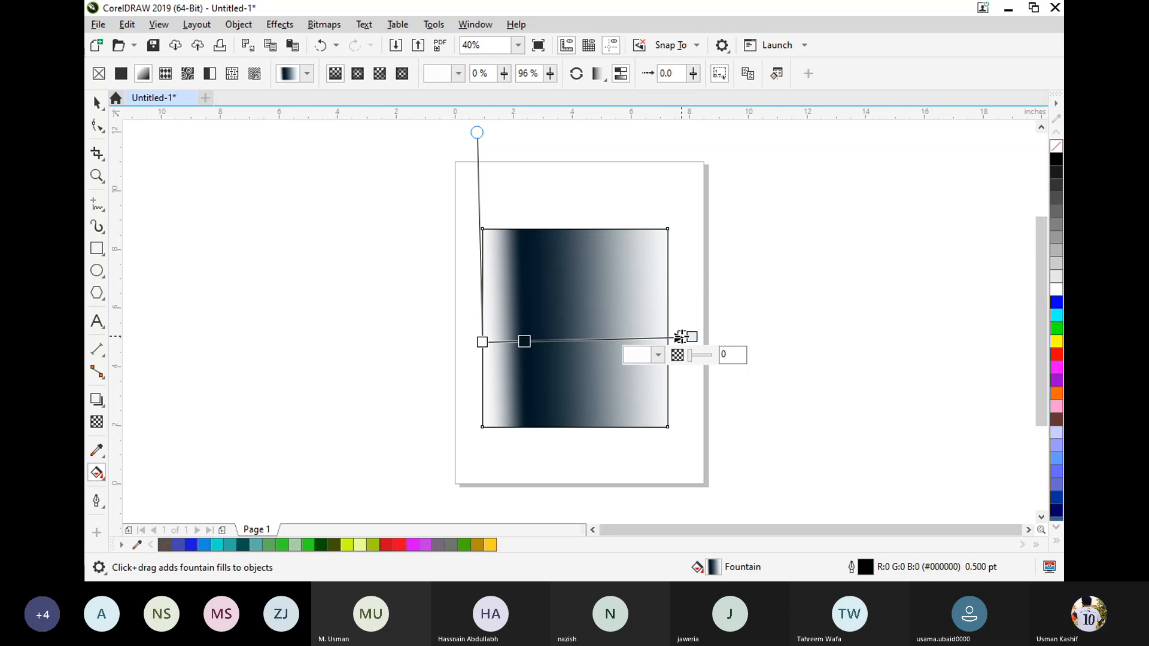
pyautogui.doubleClick(681, 337)
pyautogui.moveTo(692, 337); pyautogui.dragTo(677, 340)
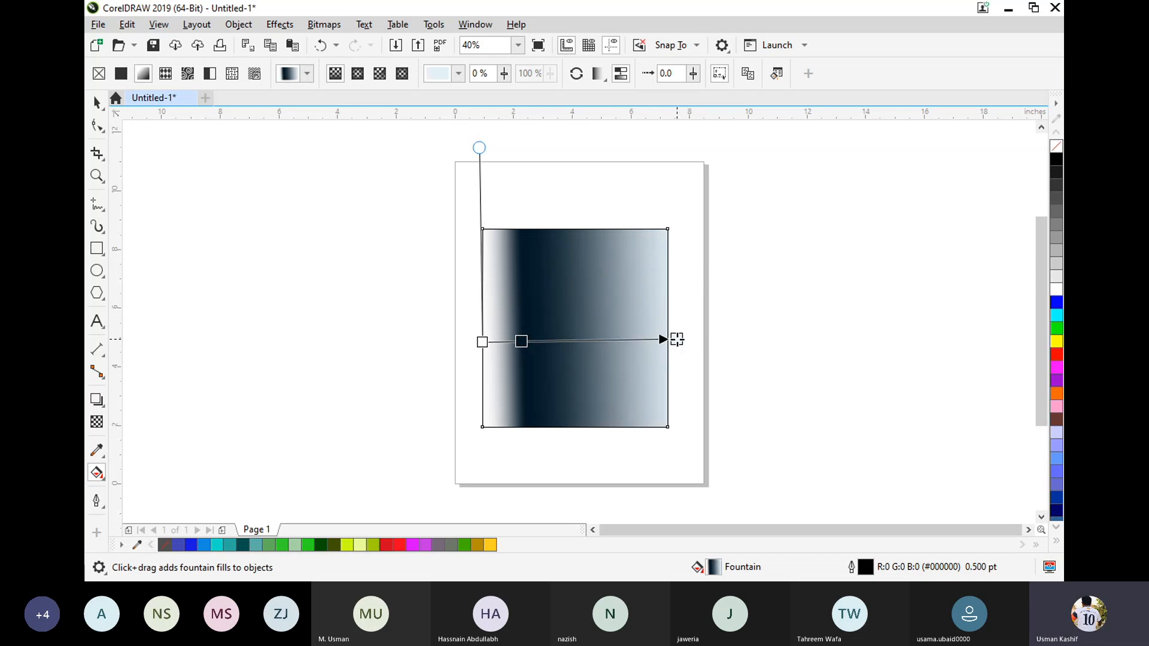
pyautogui.doubleClick(519, 342)
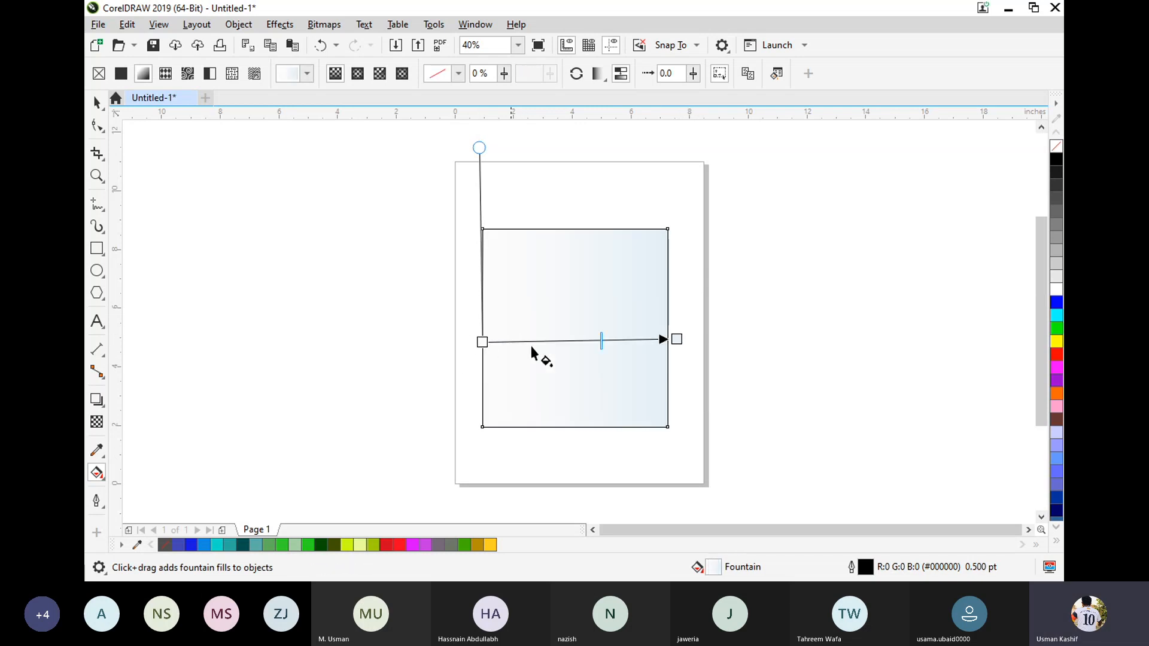
# Adjust the fountain fill's midpoint and turn it vertical, running from the rectangle's bottom edge to its top edge.
pyautogui.moveTo(601, 340); pyautogui.dragTo(574, 340)
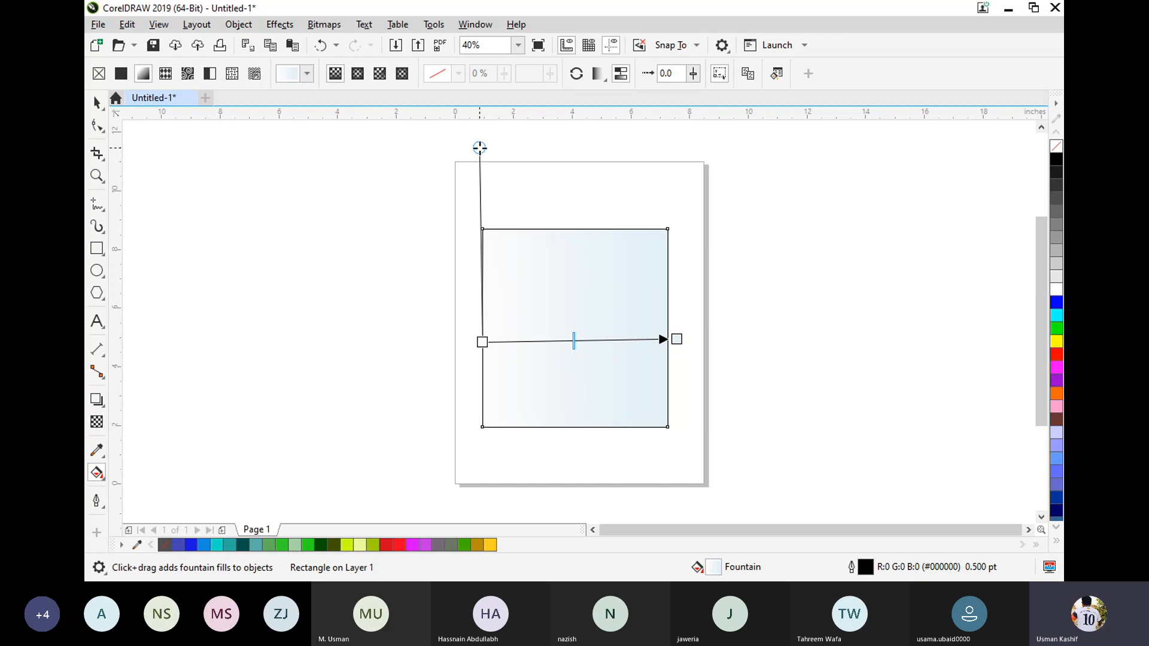
pyautogui.moveTo(480, 148); pyautogui.dragTo(483, 149)
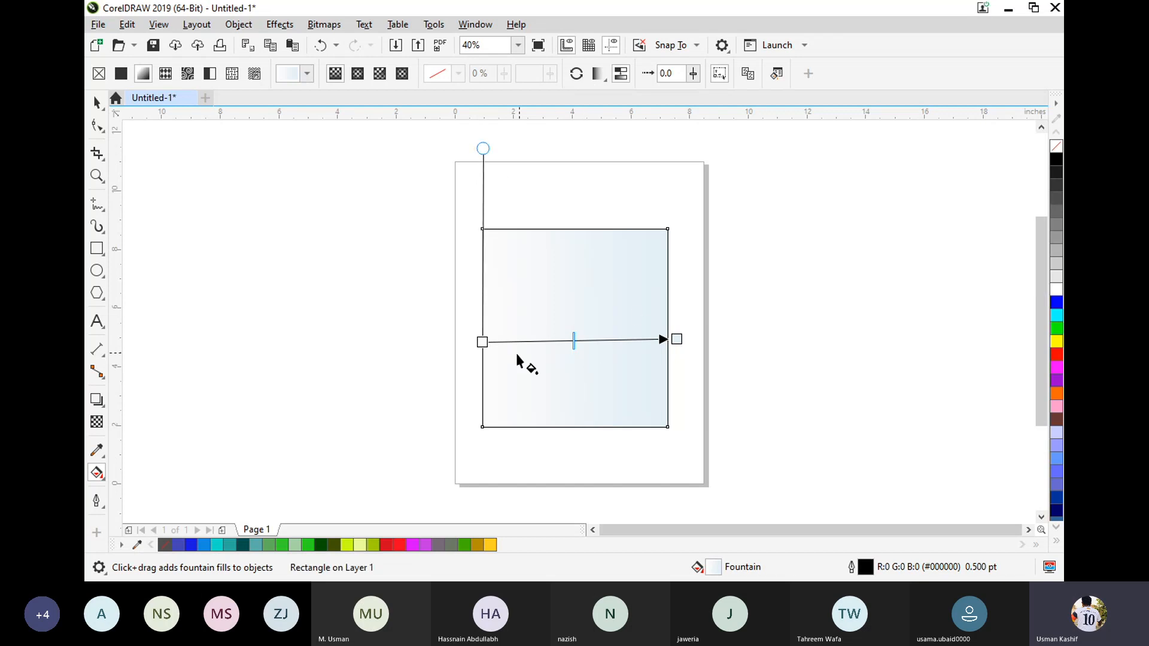
pyautogui.moveTo(480, 342); pyautogui.dragTo(560, 427)
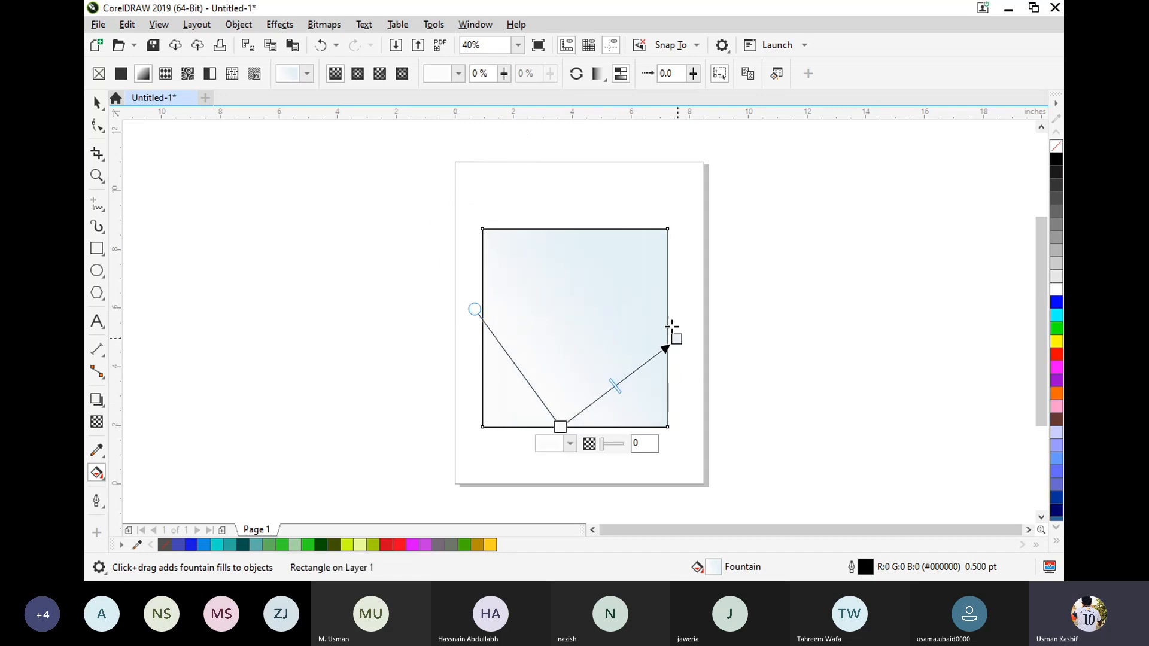
pyautogui.moveTo(671, 327); pyautogui.dragTo(560, 228)
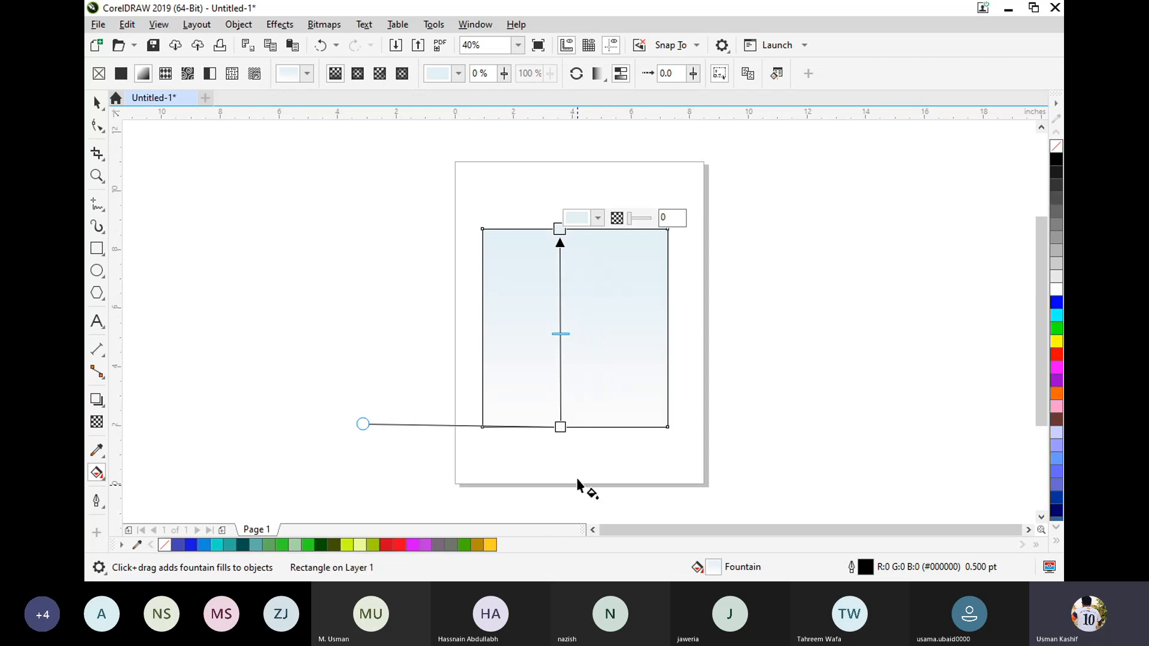
# Change the fountain fill's start node on the rectangle's bottom edge to bright red.
pyautogui.click(560, 427)
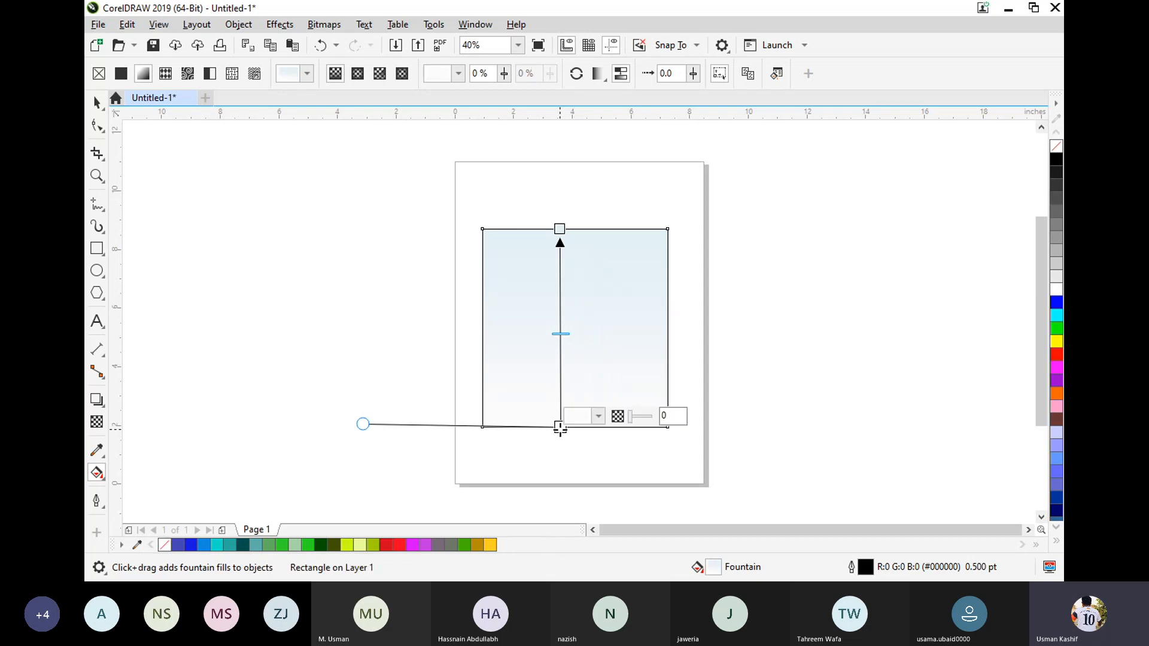
pyautogui.click(599, 416)
pyautogui.click(665, 270)
pyautogui.moveTo(666, 272); pyautogui.dragTo(673, 249)
pyautogui.click(622, 435)
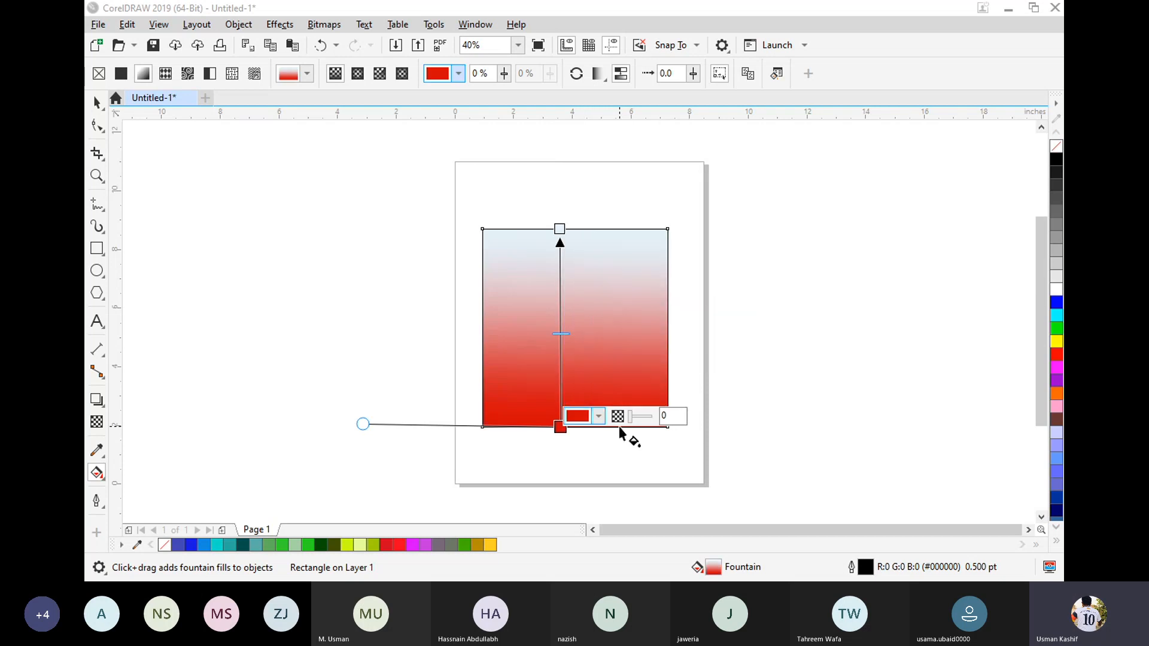
pyautogui.click(634, 418)
pyautogui.click(626, 419)
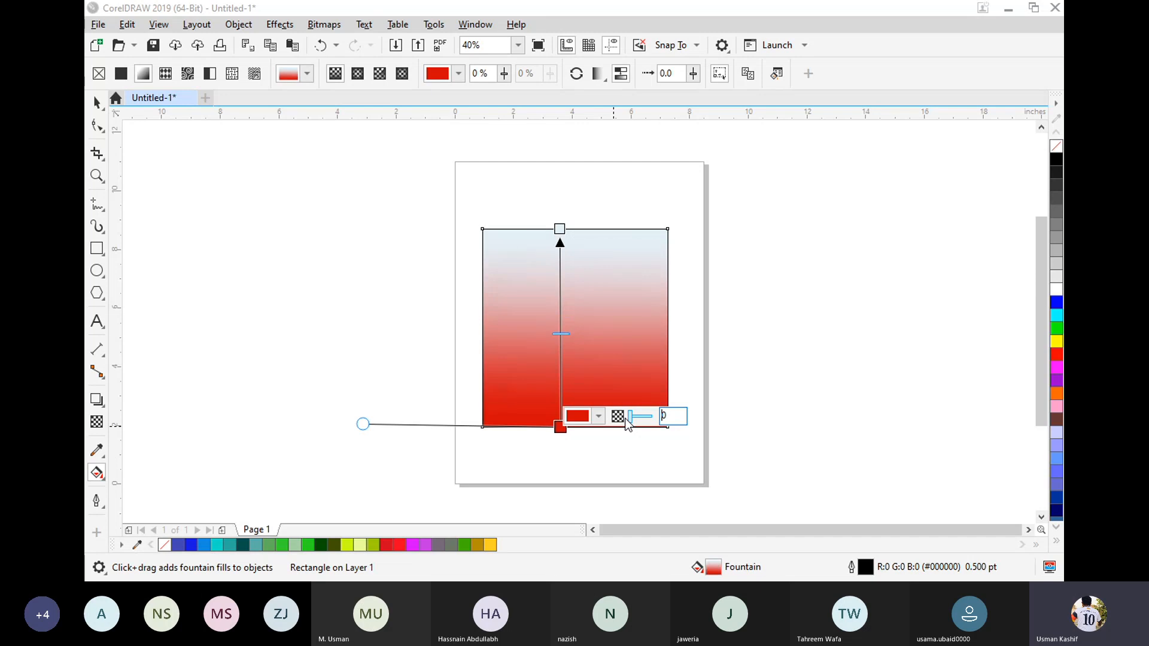
# Colour the fountain fill's end node blue (C 78, M 27, Y 0, K 0) and slide the midpoint up and back to the middle.
pyautogui.click(559, 228)
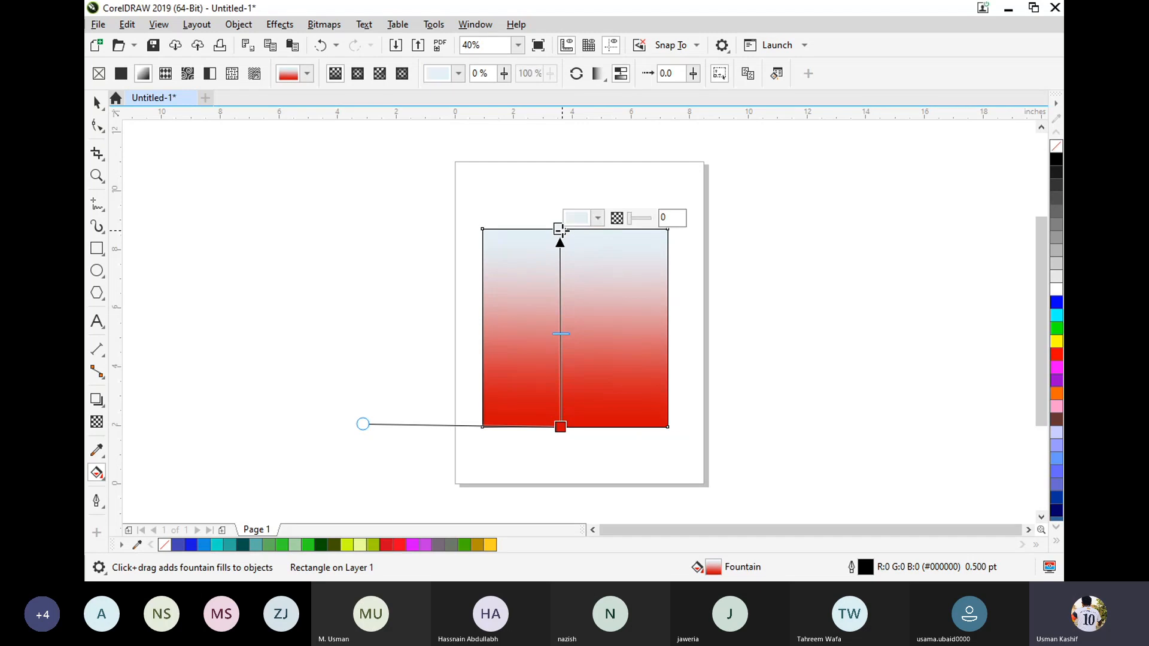
pyautogui.click(598, 218)
pyautogui.click(665, 302)
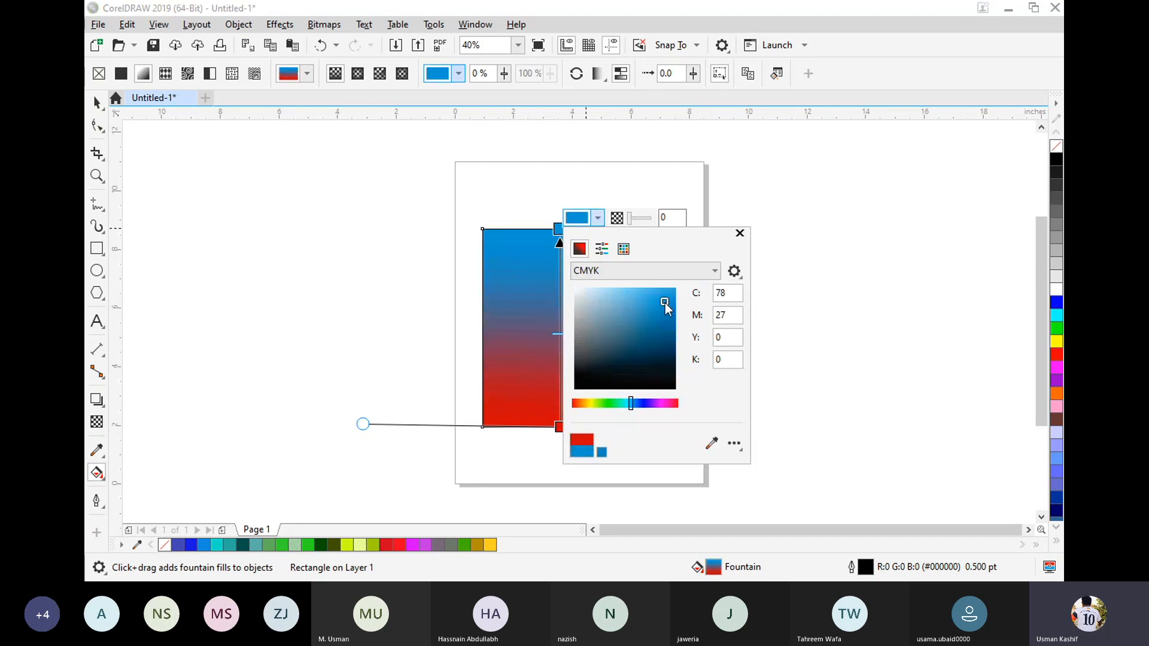
pyautogui.click(562, 231)
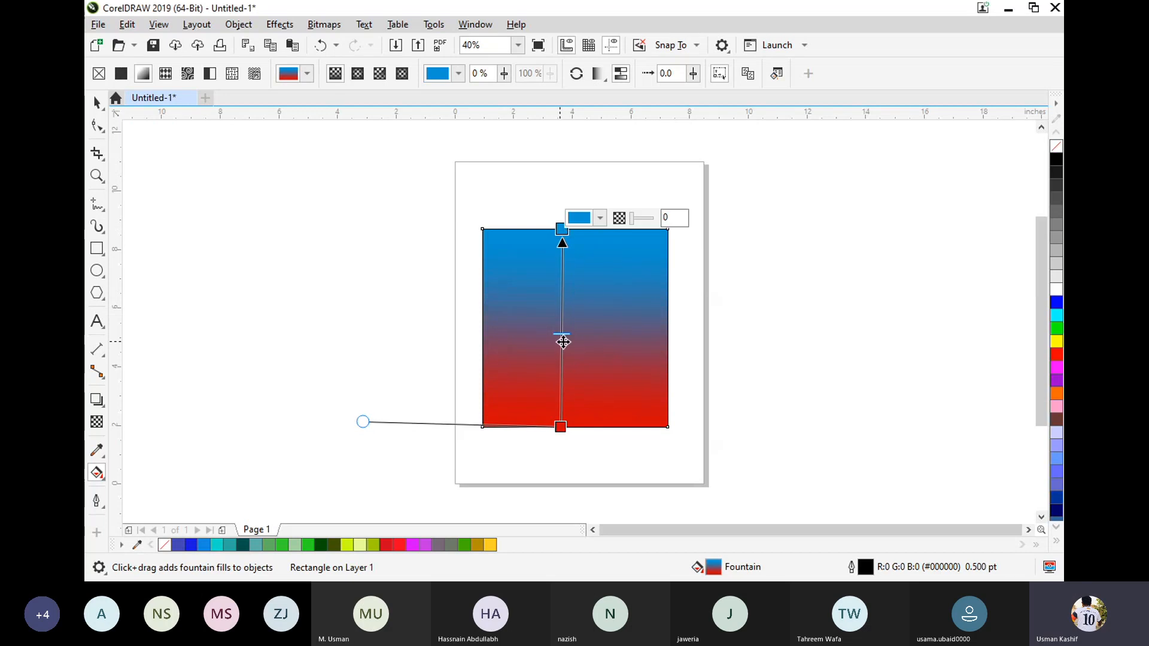
pyautogui.moveTo(566, 335); pyautogui.dragTo(564, 306)
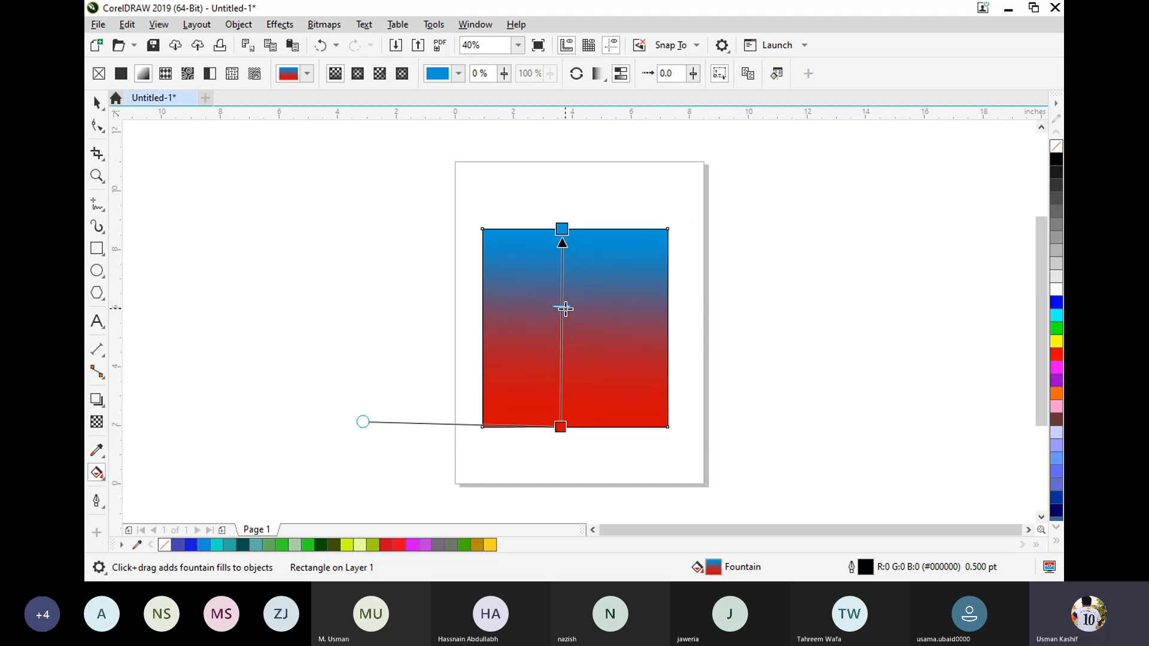
pyautogui.moveTo(565, 307); pyautogui.dragTo(562, 332)
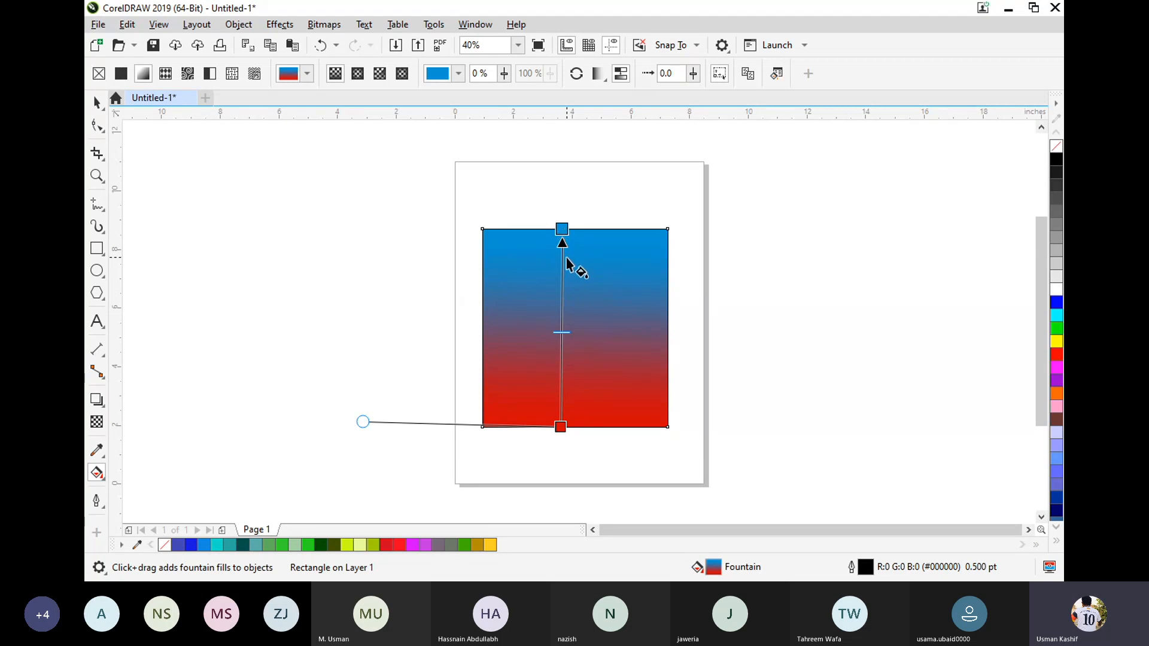
# Add a colour node at 32% along the fountain fill and colour it dark blue (C 87, M 67, Y 0, K 0).
pyautogui.click(562, 365)
pyautogui.doubleClick(562, 365)
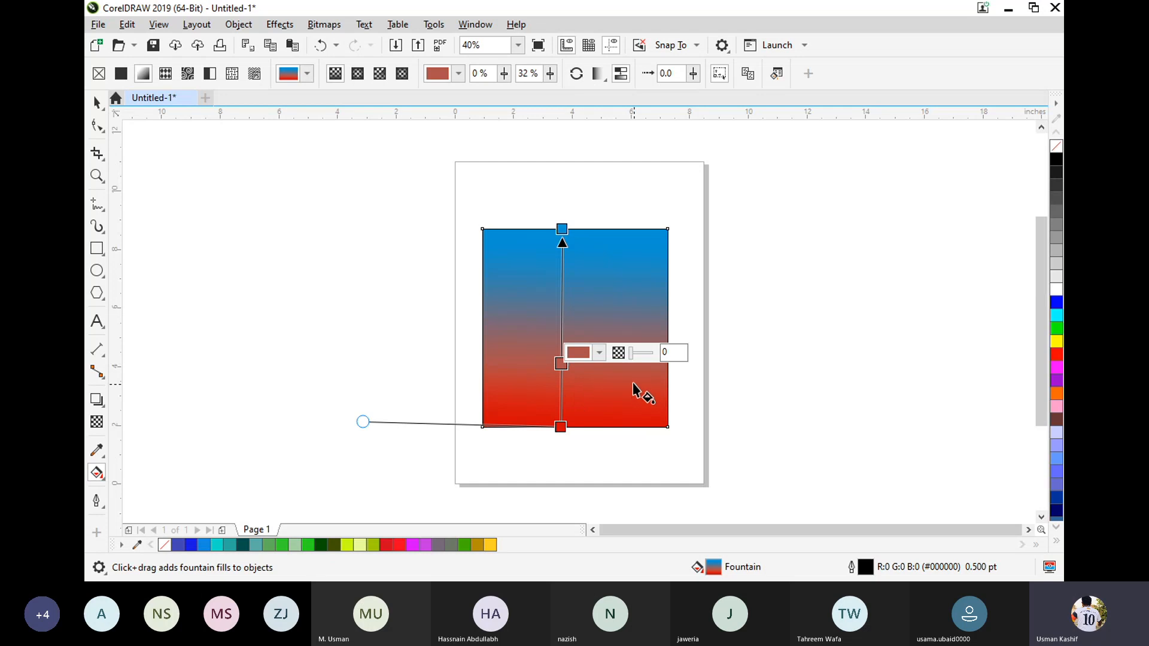
pyautogui.click(599, 353)
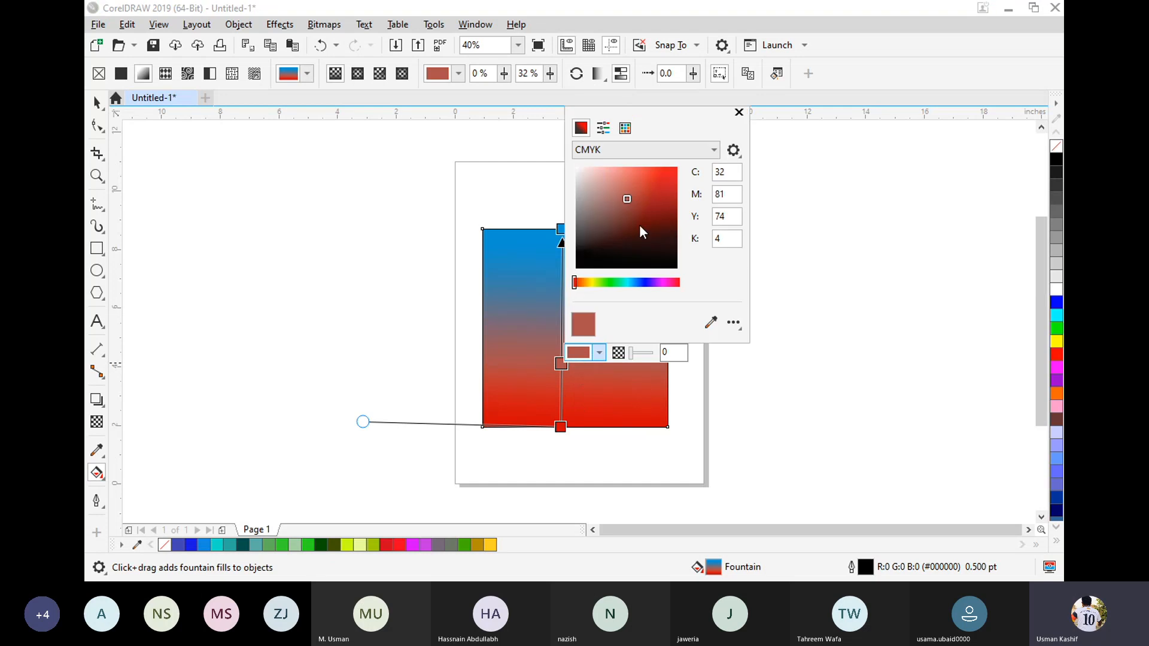
pyautogui.click(675, 250)
pyautogui.click(638, 283)
pyautogui.click(674, 175)
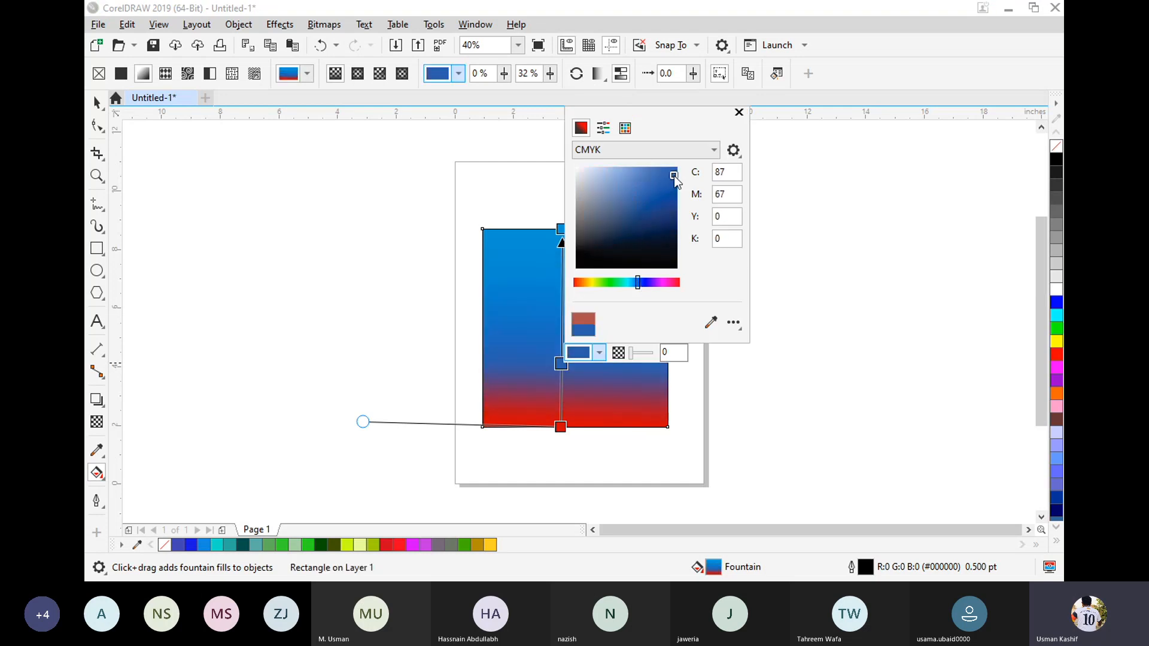
pyautogui.click(559, 300)
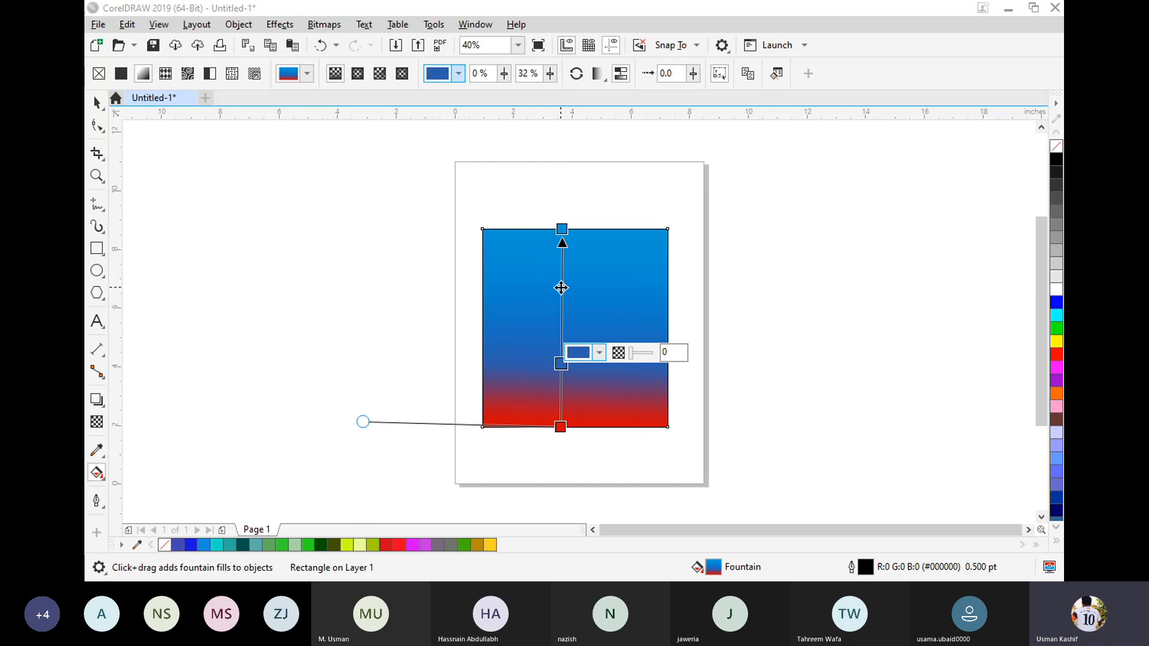
# Add another colour node at 71% along the fountain fill and colour it green (C 59, M 0, Y 100, K 0).
pyautogui.doubleClick(562, 287)
pyautogui.click(598, 277)
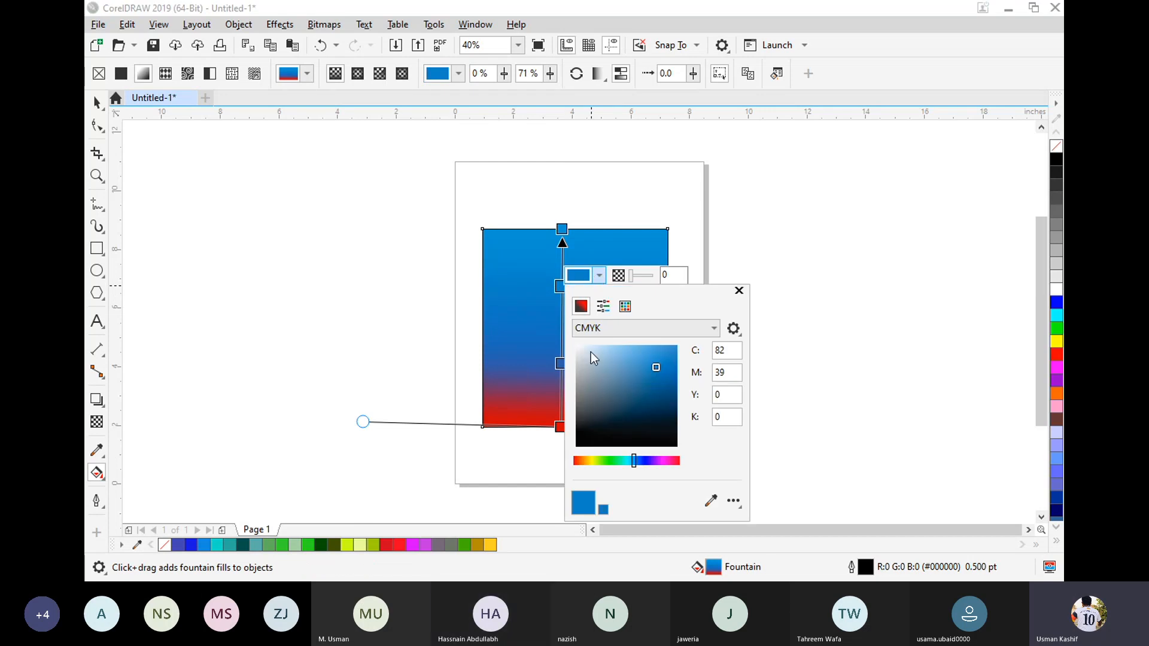
pyautogui.click(595, 393)
pyautogui.click(607, 460)
pyautogui.click(657, 346)
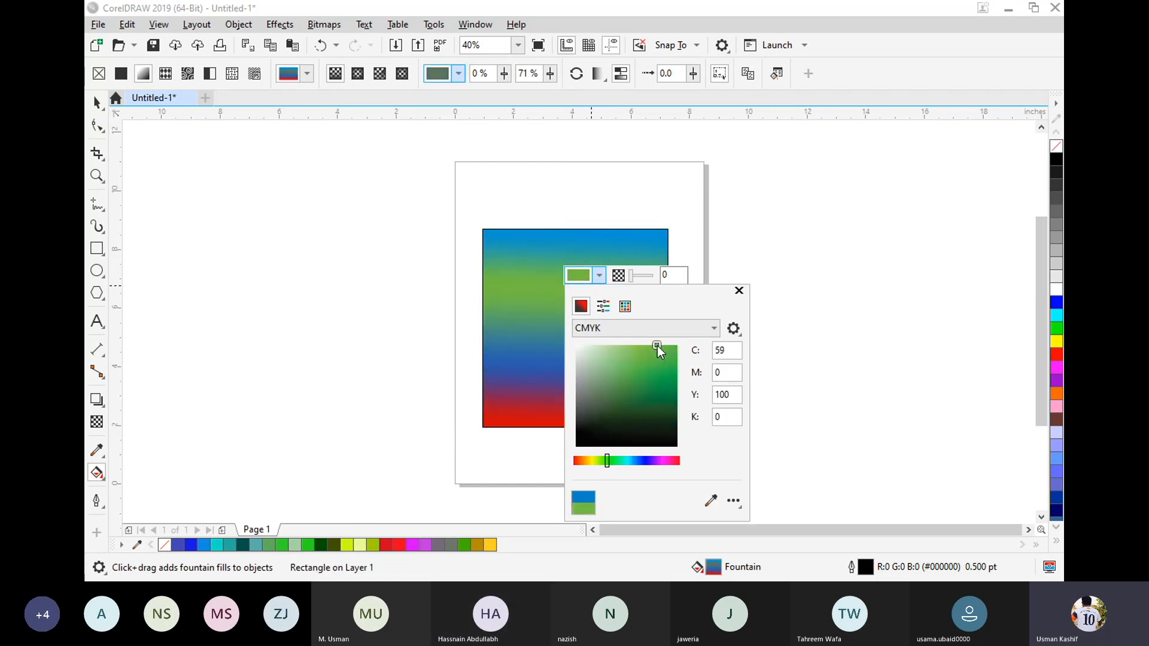
pyautogui.click(564, 230)
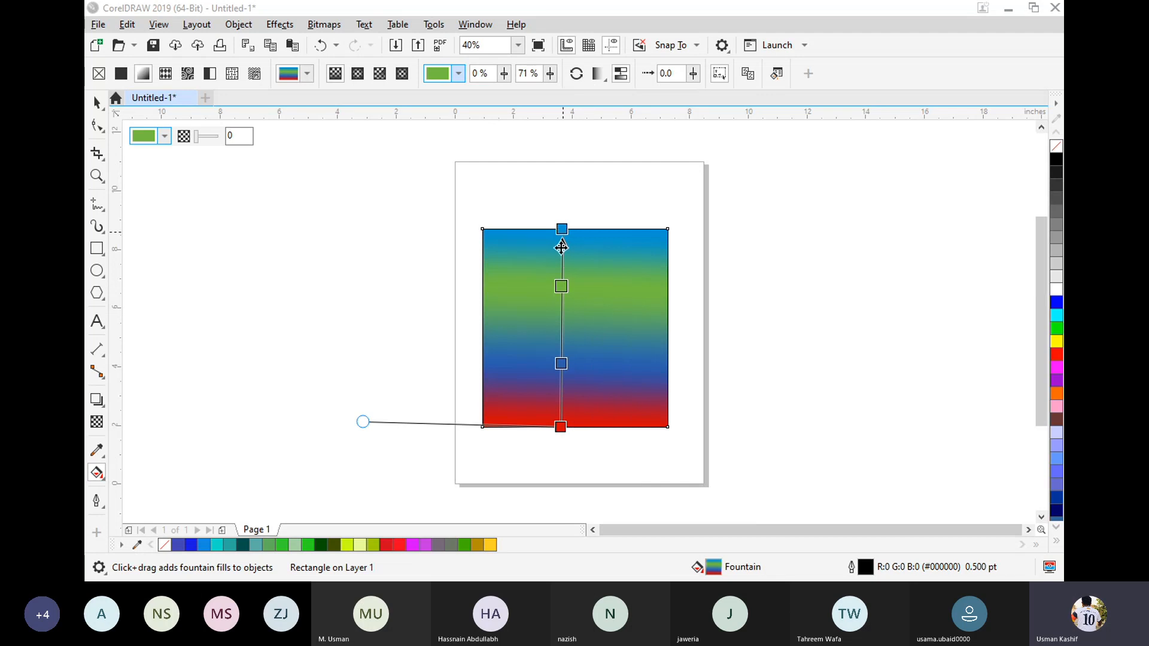
# Move the green node to 68% and the dark blue node to 36%, and delete both from the fountain fill.
pyautogui.moveTo(559, 287)
pyautogui.mouseDown()
pyautogui.moveTo(562, 310)
pyautogui.moveTo(561, 293)
pyautogui.mouseUp()
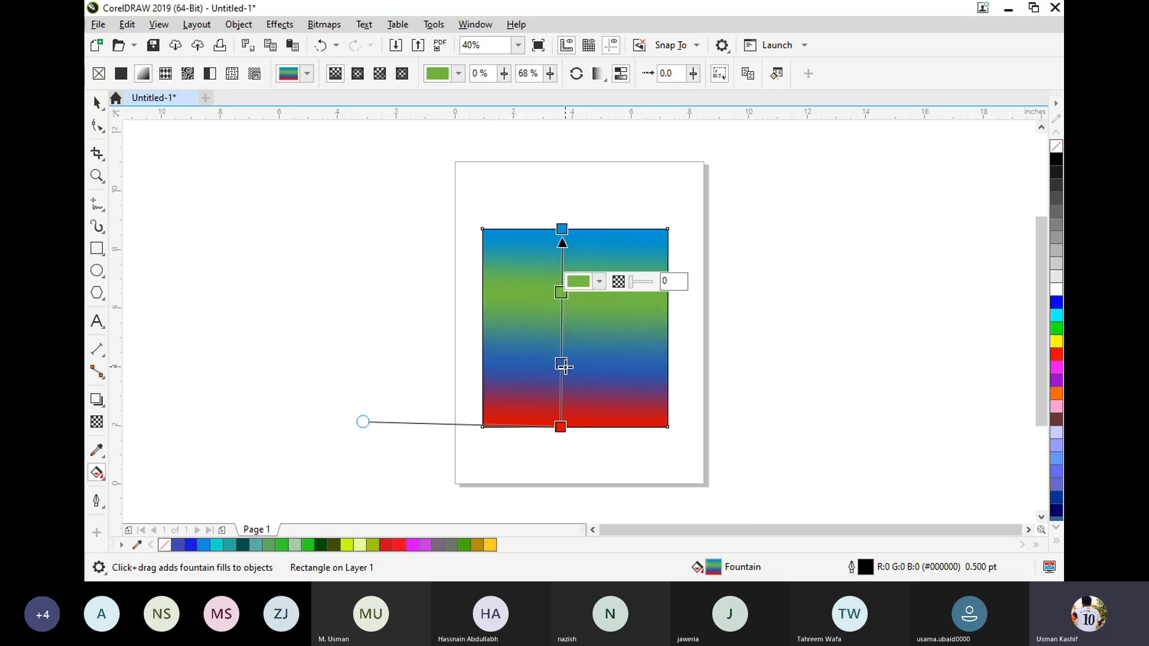
pyautogui.moveTo(565, 362); pyautogui.dragTo(566, 356)
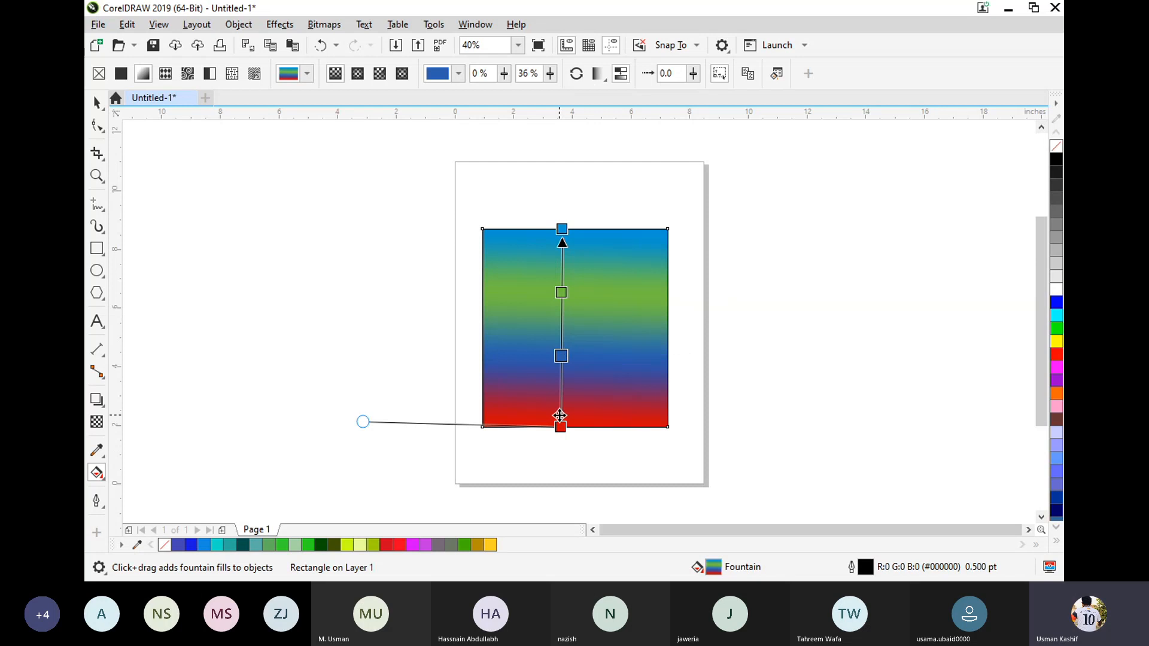
pyautogui.doubleClick(562, 357)
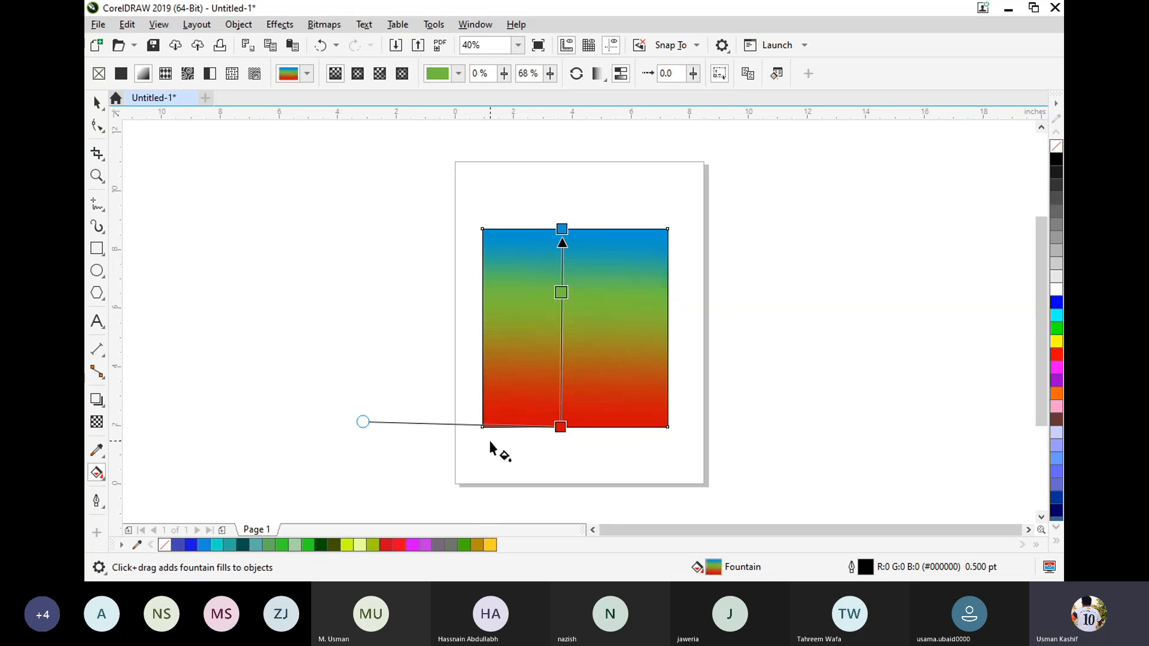
pyautogui.doubleClick(562, 291)
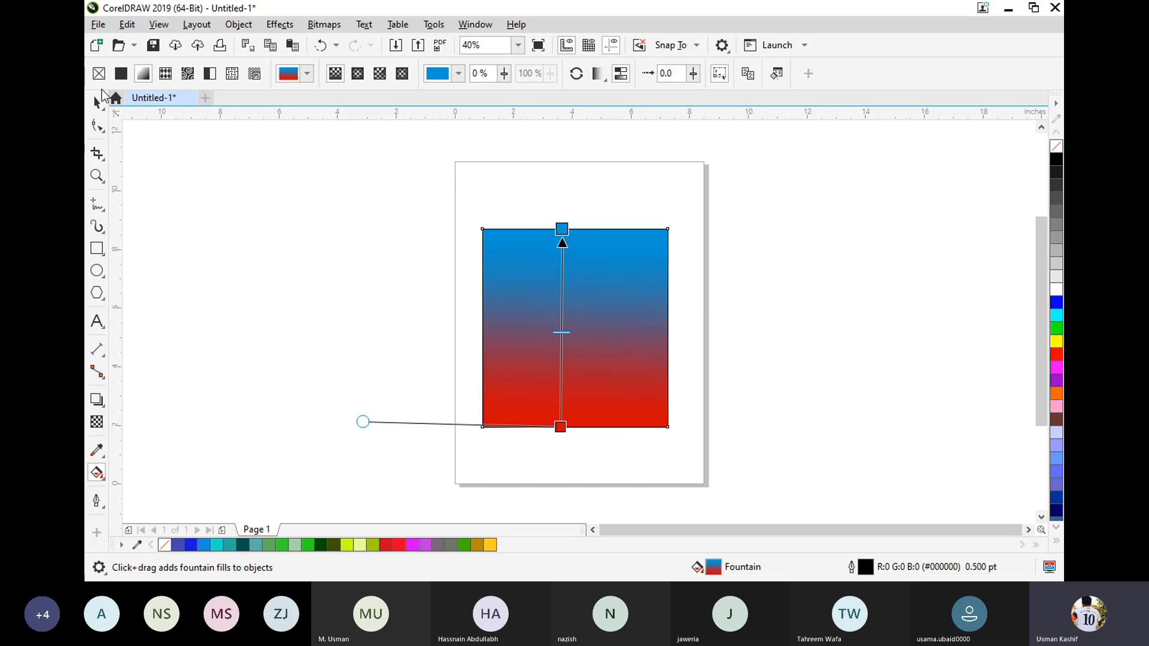
# Clear the rectangle's fill, restore its fountain fill and make it elliptical with the centre node nudged slightly.
pyautogui.click(99, 74)
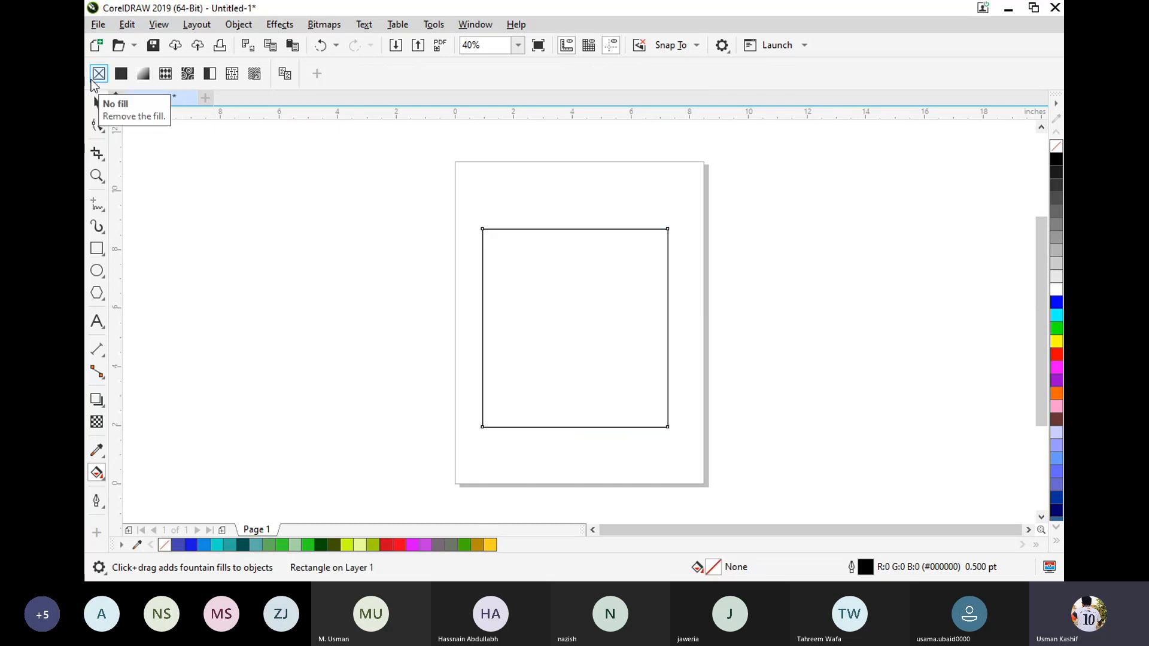
pyautogui.click(146, 78)
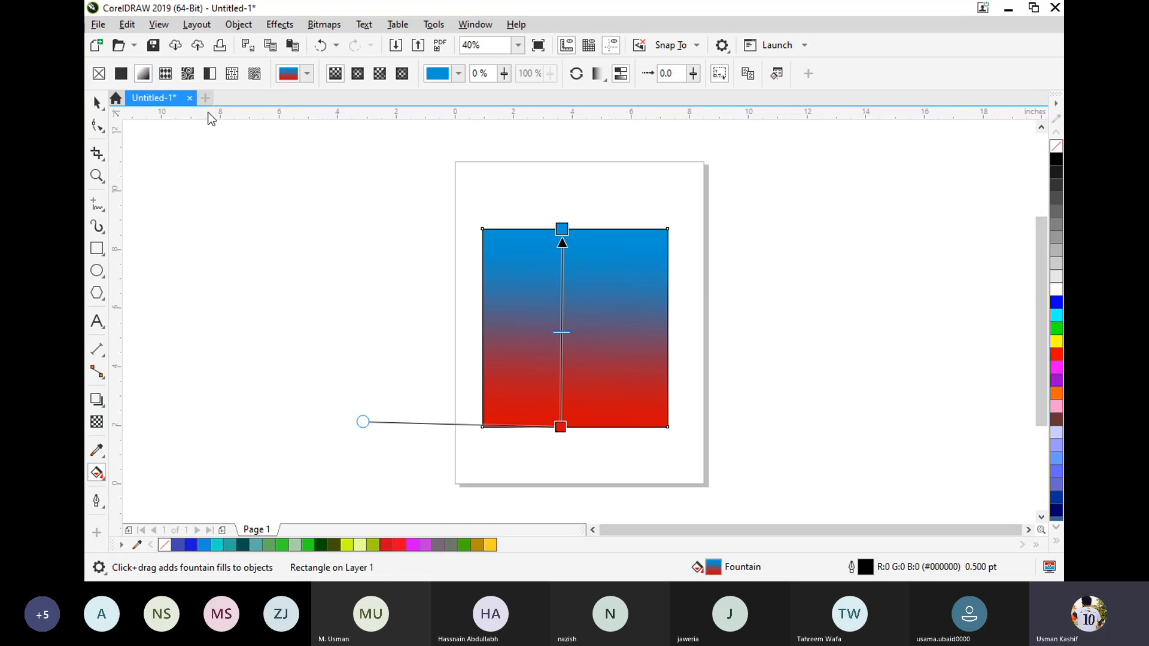
pyautogui.click(357, 74)
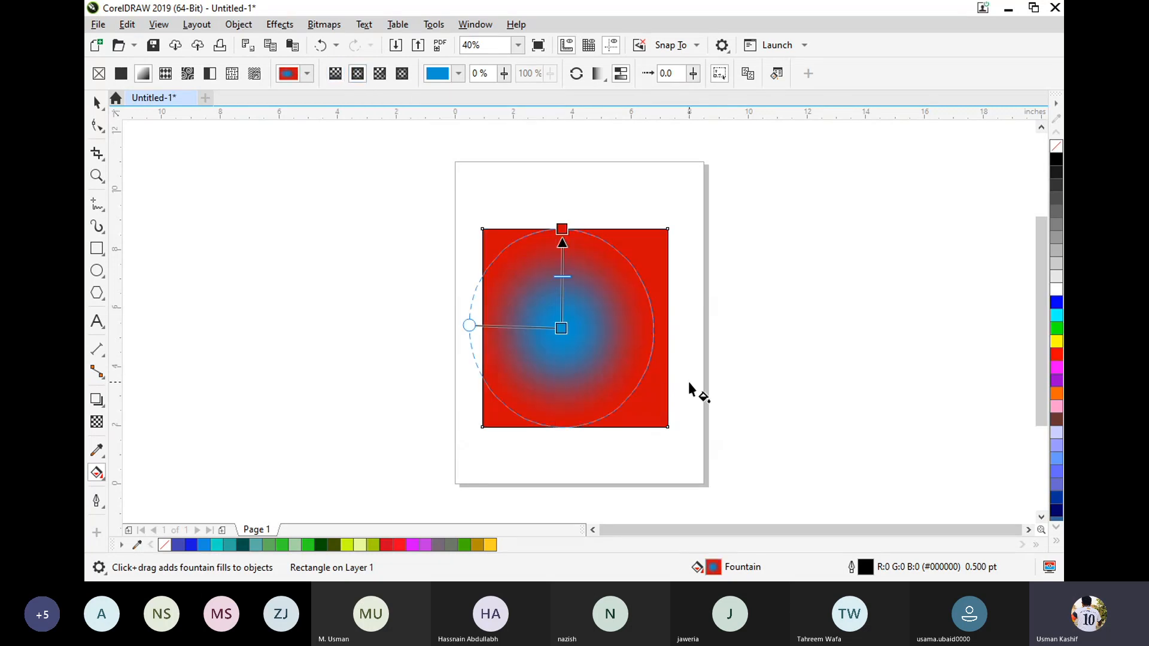
pyautogui.moveTo(560, 329)
pyautogui.mouseDown()
pyautogui.moveTo(580, 329)
pyautogui.moveTo(562, 330)
pyautogui.mouseUp()
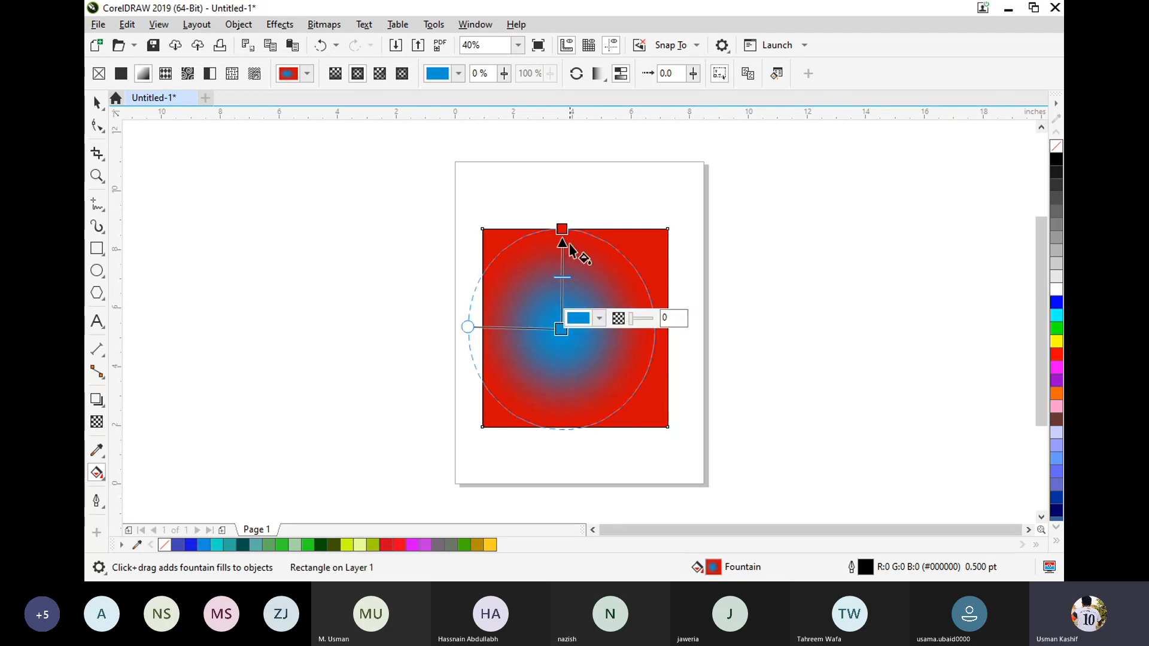
# Try the conical and rectangular fountain fill types on the rectangle.
pyautogui.click(380, 73)
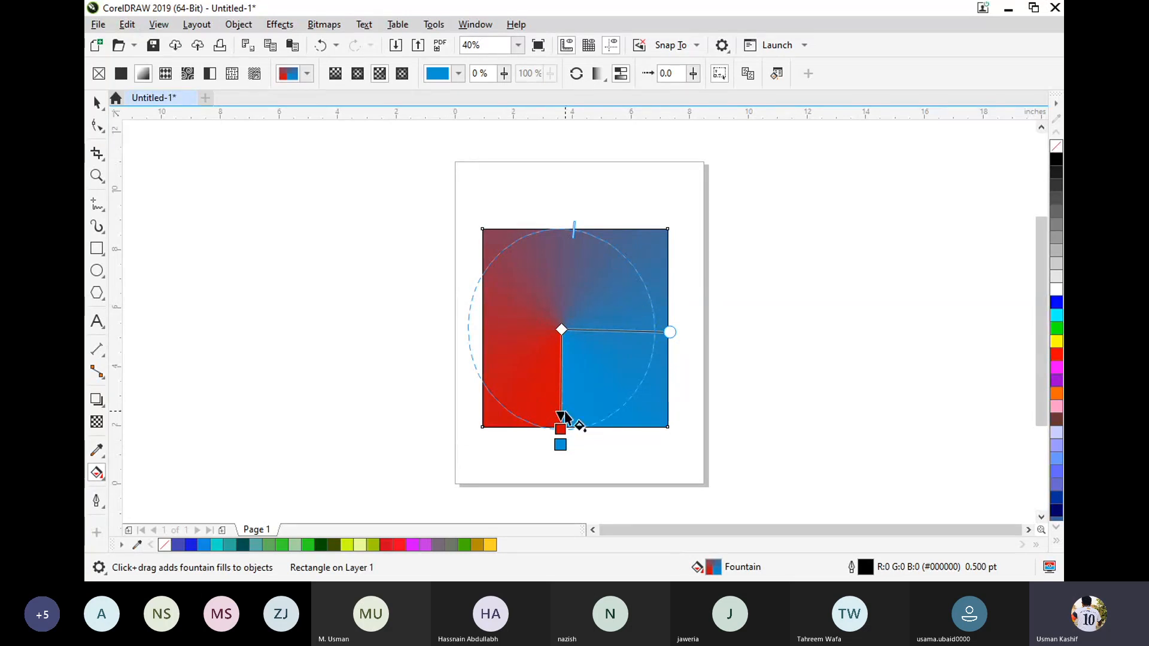
pyautogui.click(409, 76)
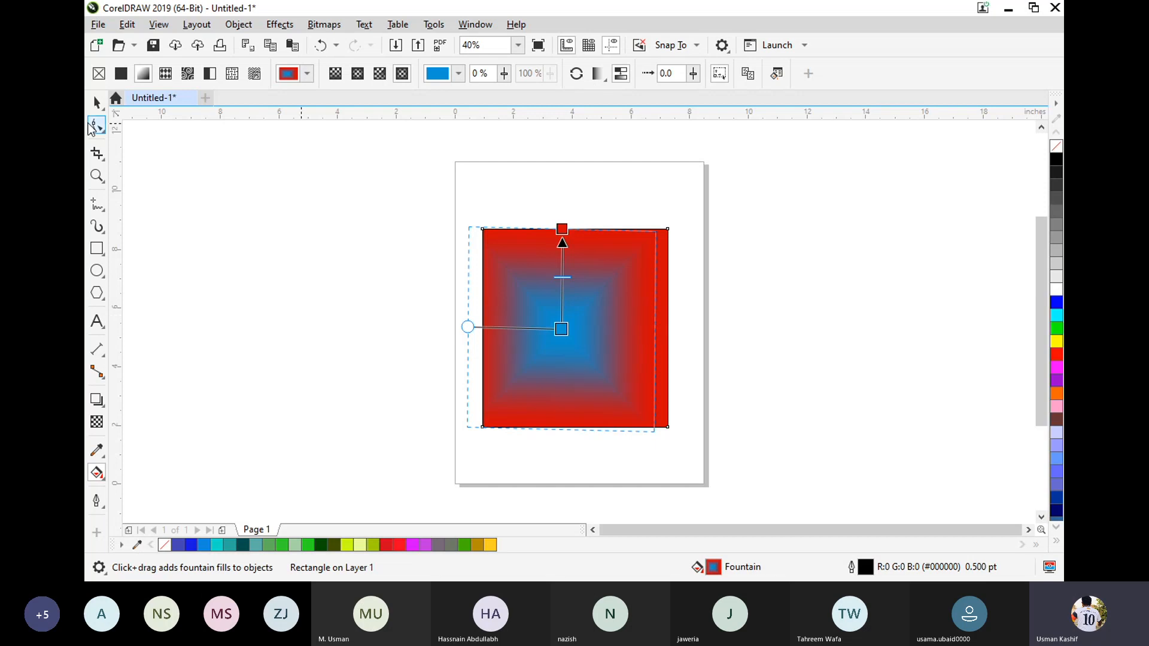
# Clear the rectangle's fill and apply a vector pattern fill with the black and yellow diagonal stripes.
pyautogui.click(99, 73)
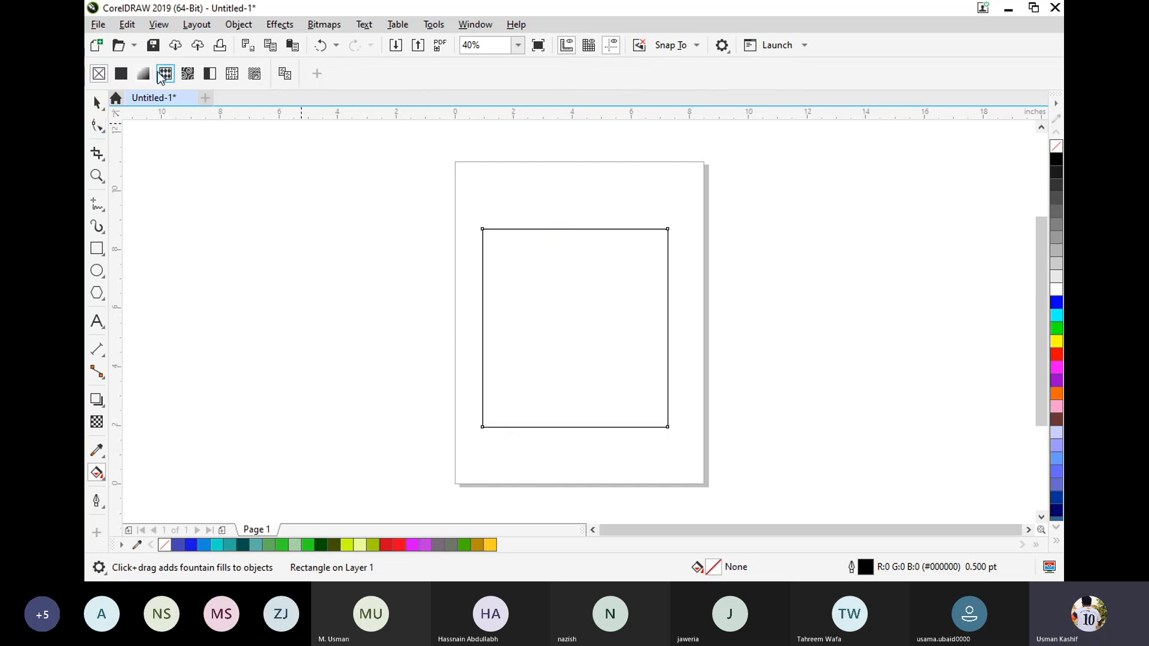
pyautogui.click(164, 74)
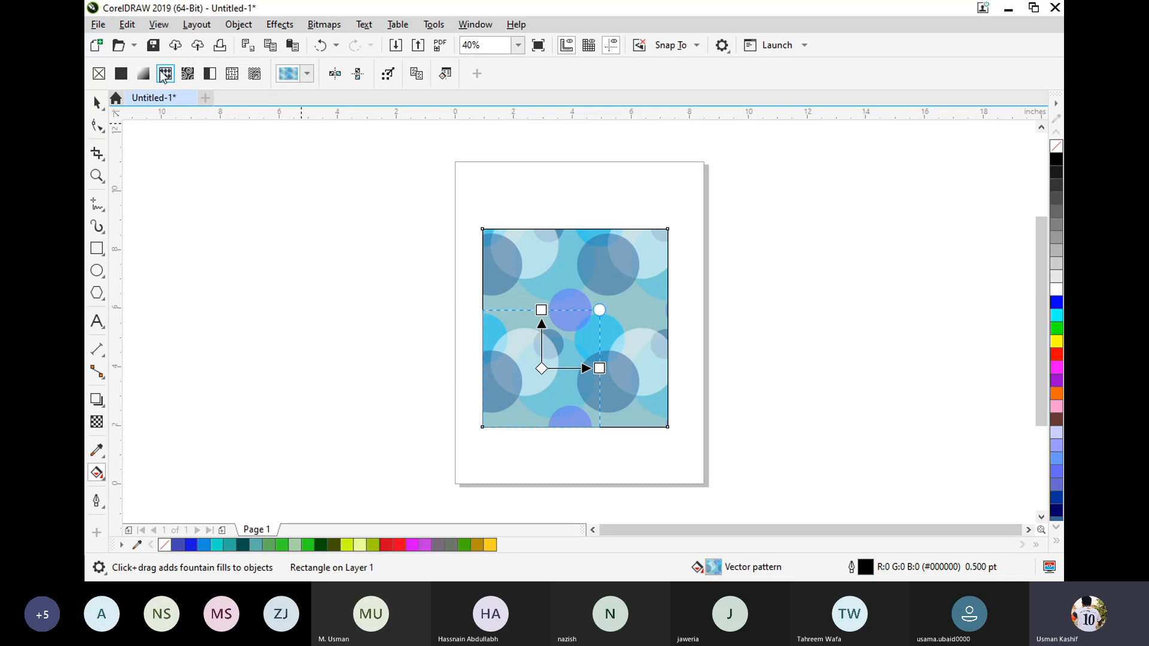
pyautogui.click(308, 73)
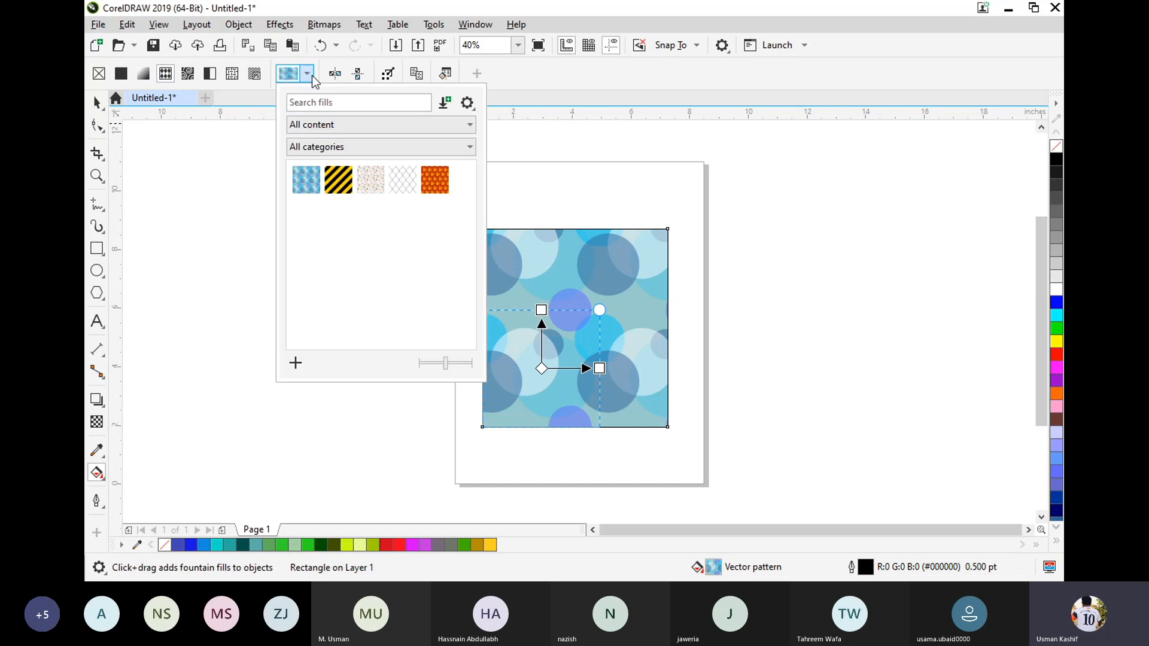
pyautogui.click(340, 181)
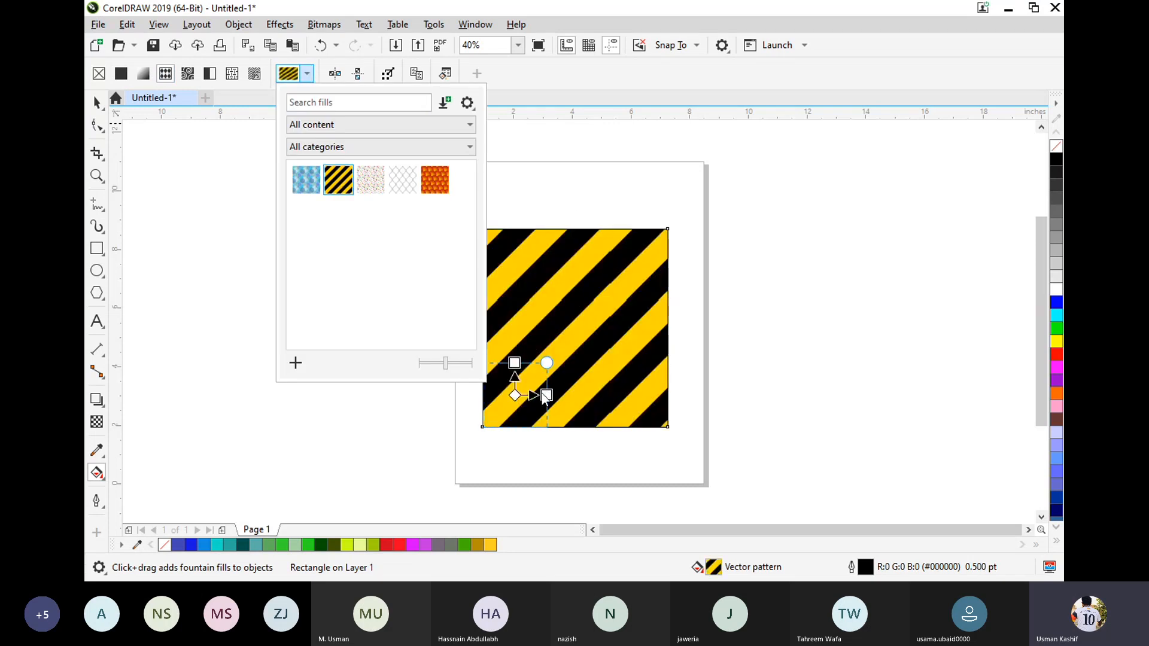
# Apply a bitmap pattern fill to the rectangle, trying the dark grey and speckled stone patterns before choosing the green grass.
pyautogui.click(188, 76)
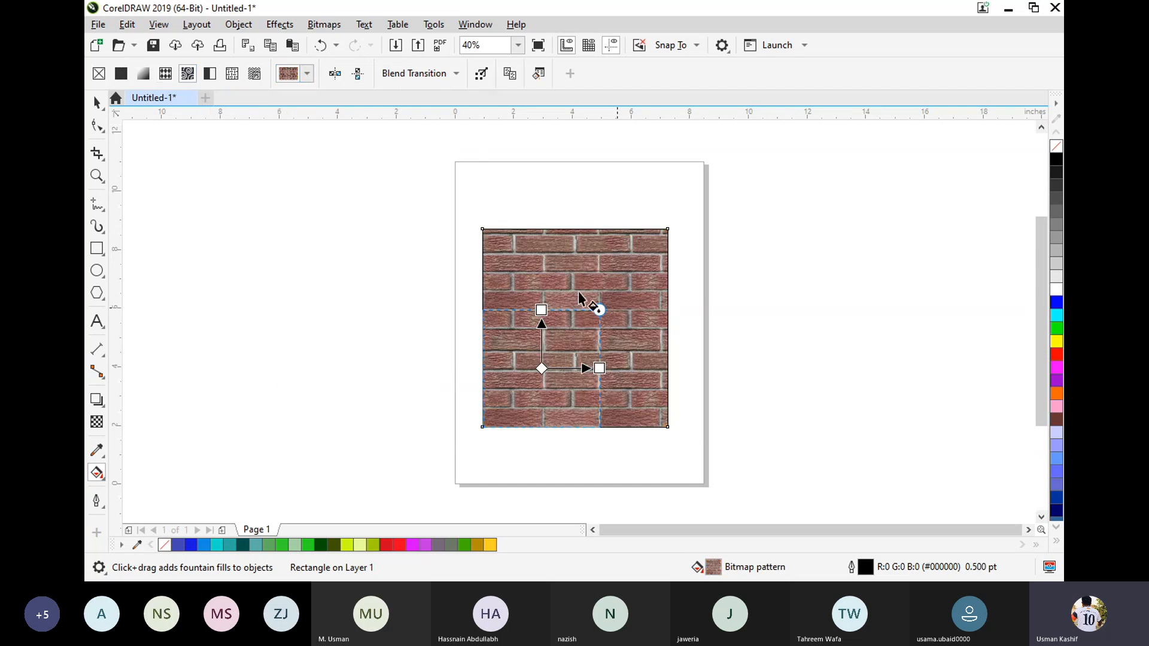
pyautogui.click(306, 75)
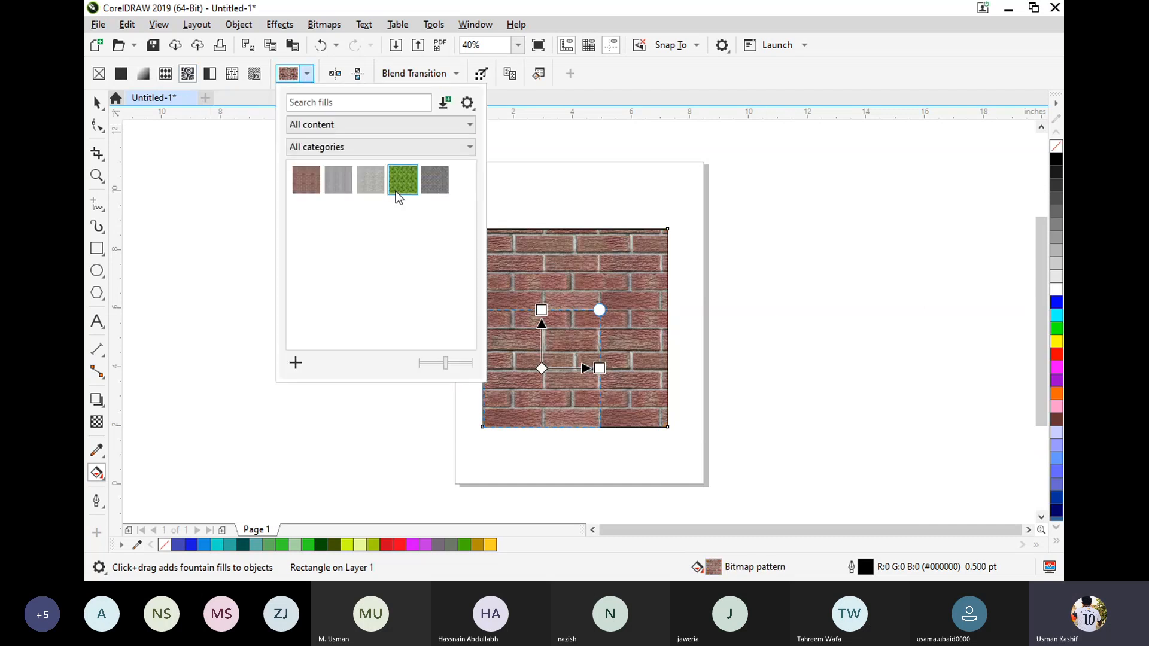
pyautogui.click(402, 182)
pyautogui.click(437, 186)
pyautogui.click(378, 184)
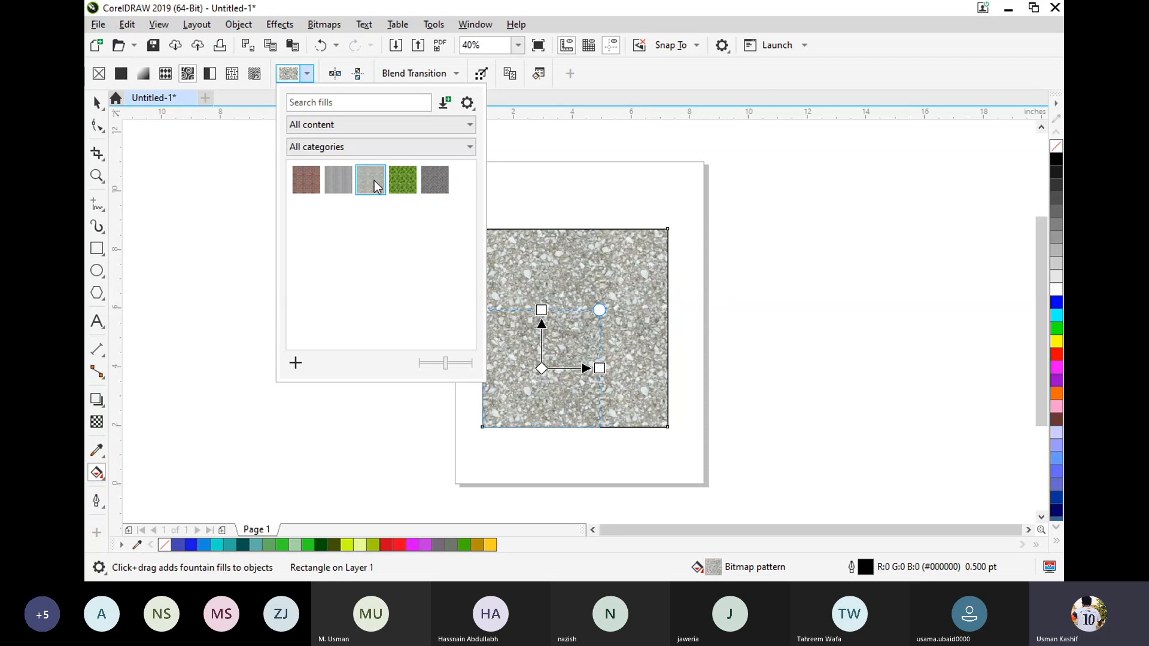
pyautogui.click(396, 184)
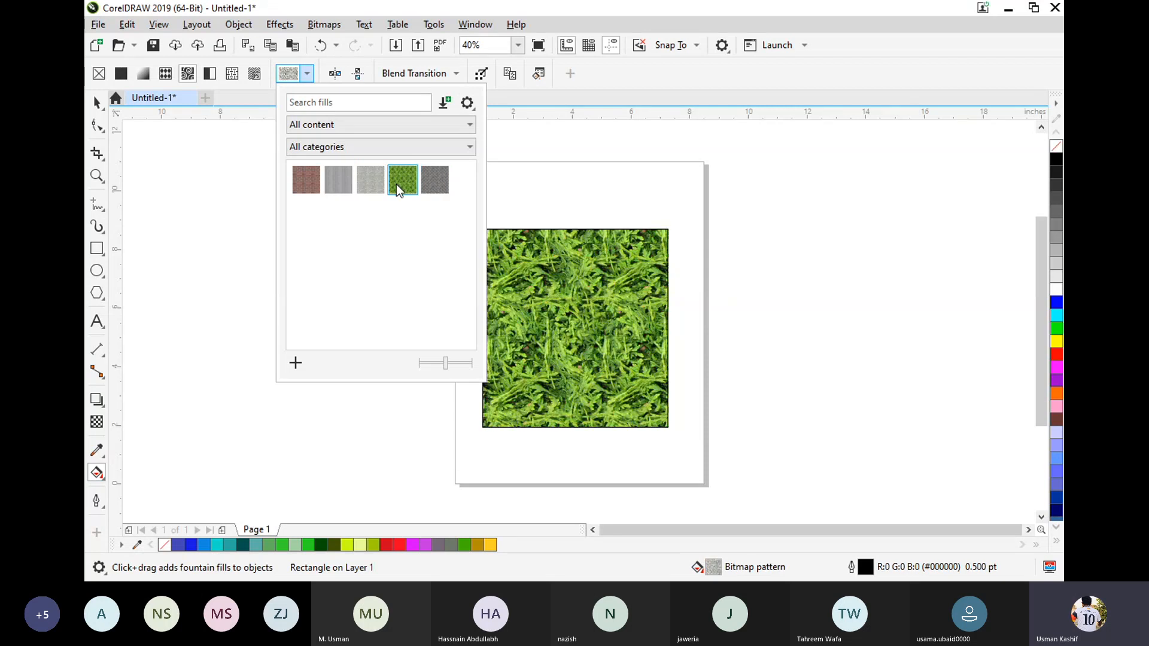
# Apply a two-color pattern fill to the rectangle and look over the available patterns.
pyautogui.click(208, 78)
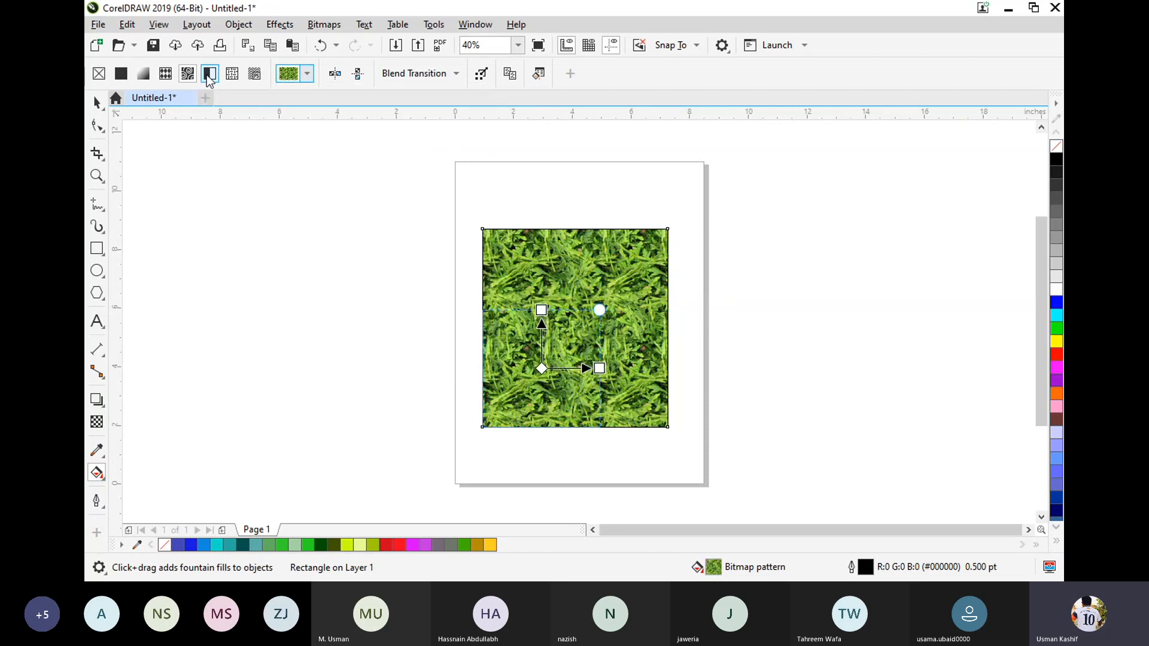
pyautogui.click(208, 75)
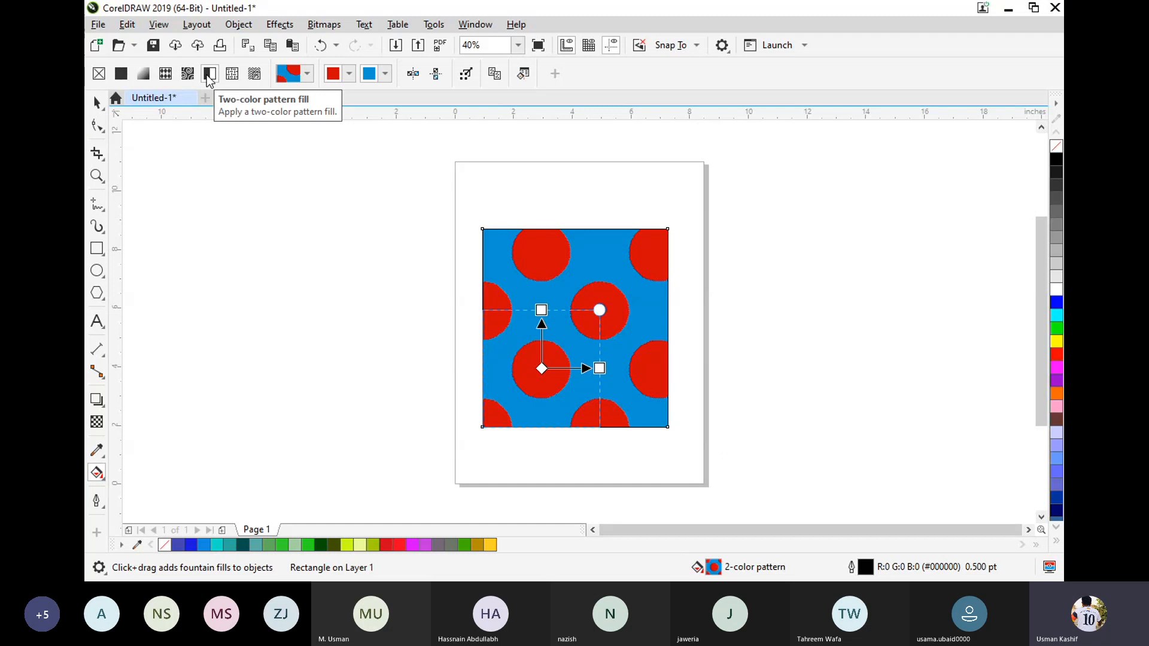
pyautogui.click(307, 75)
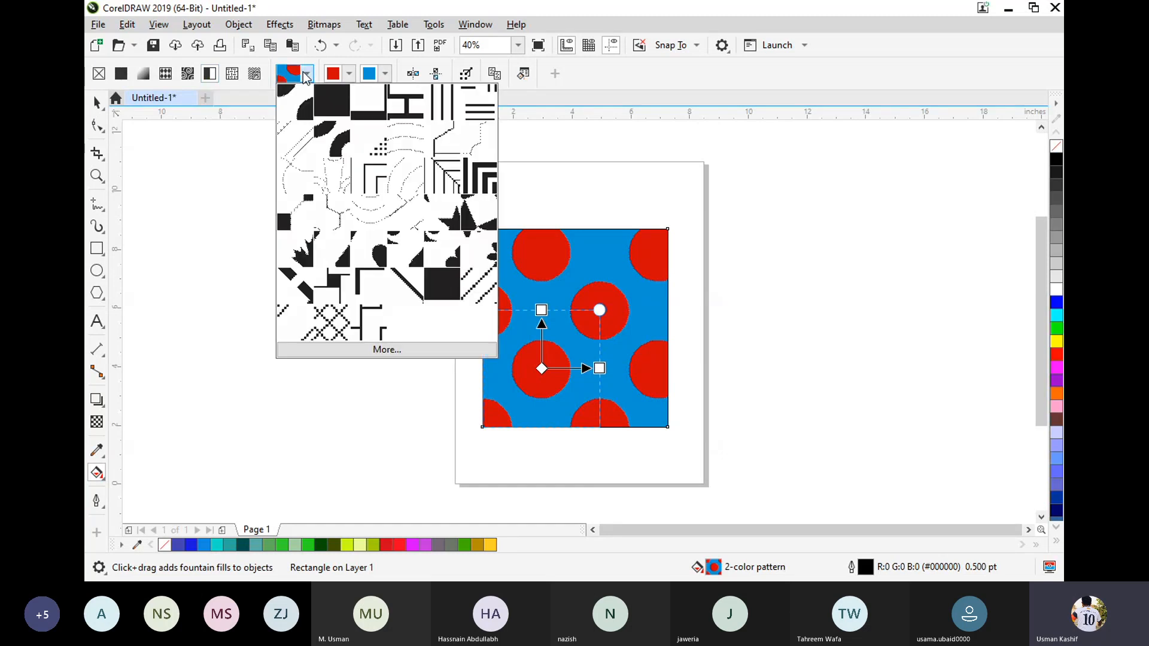
pyautogui.click(306, 75)
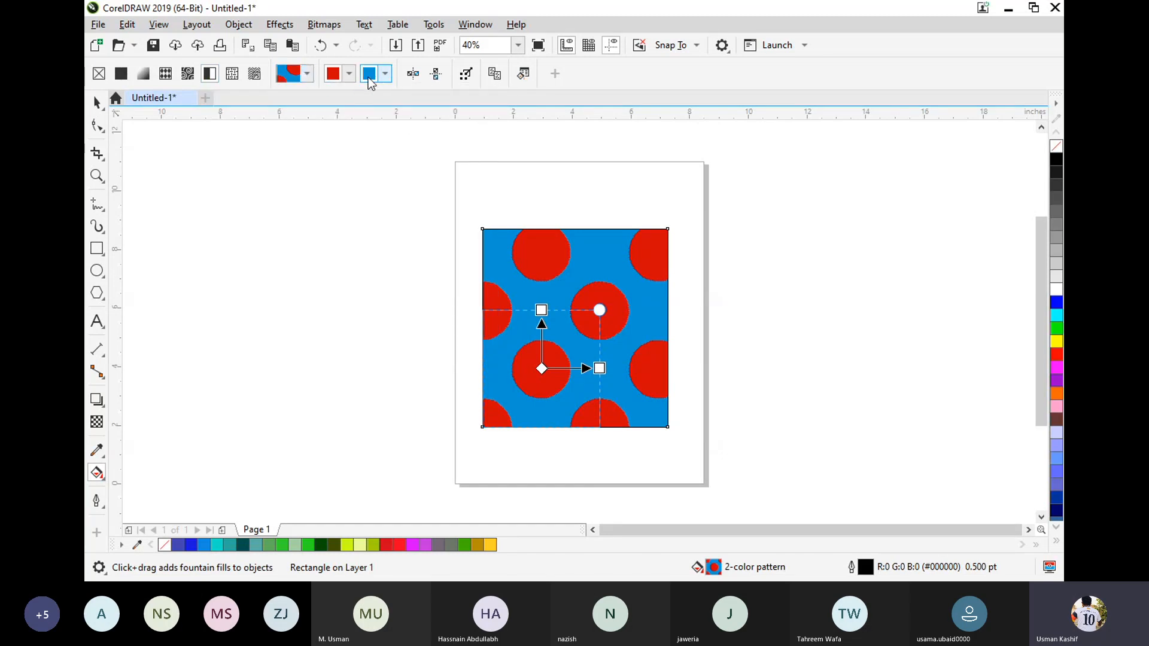
# Recolour the two-color pattern with green circles on a dark blue background (C 93, M 79, Y 0, K 0).
pyautogui.click(348, 75)
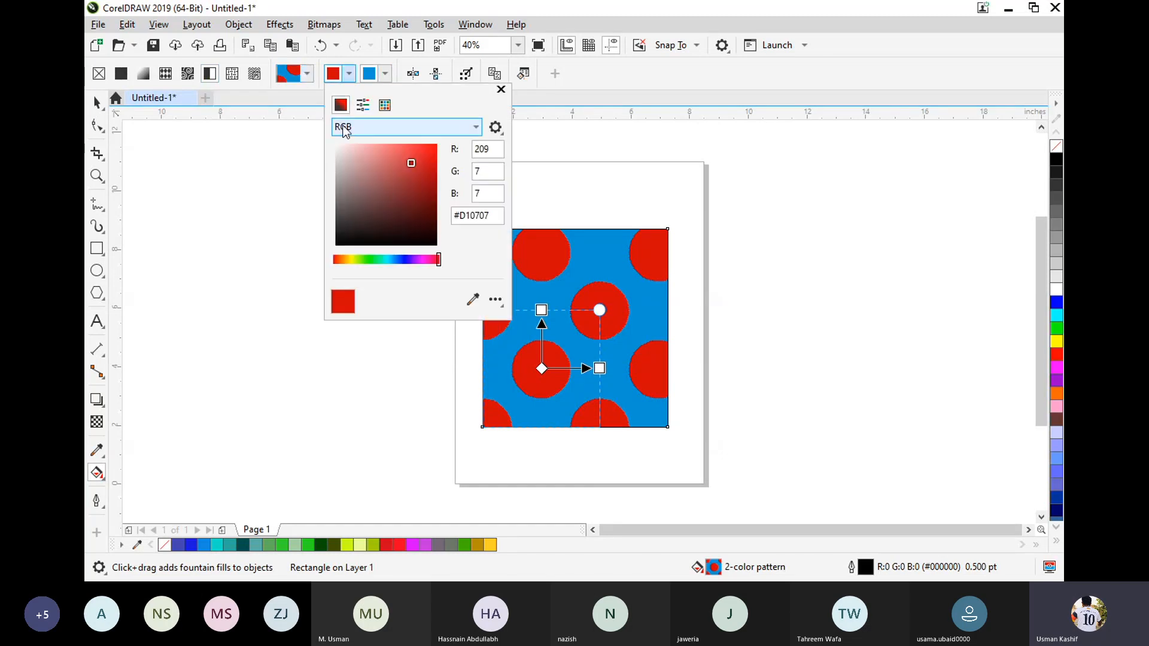
pyautogui.click(372, 259)
pyautogui.click(385, 74)
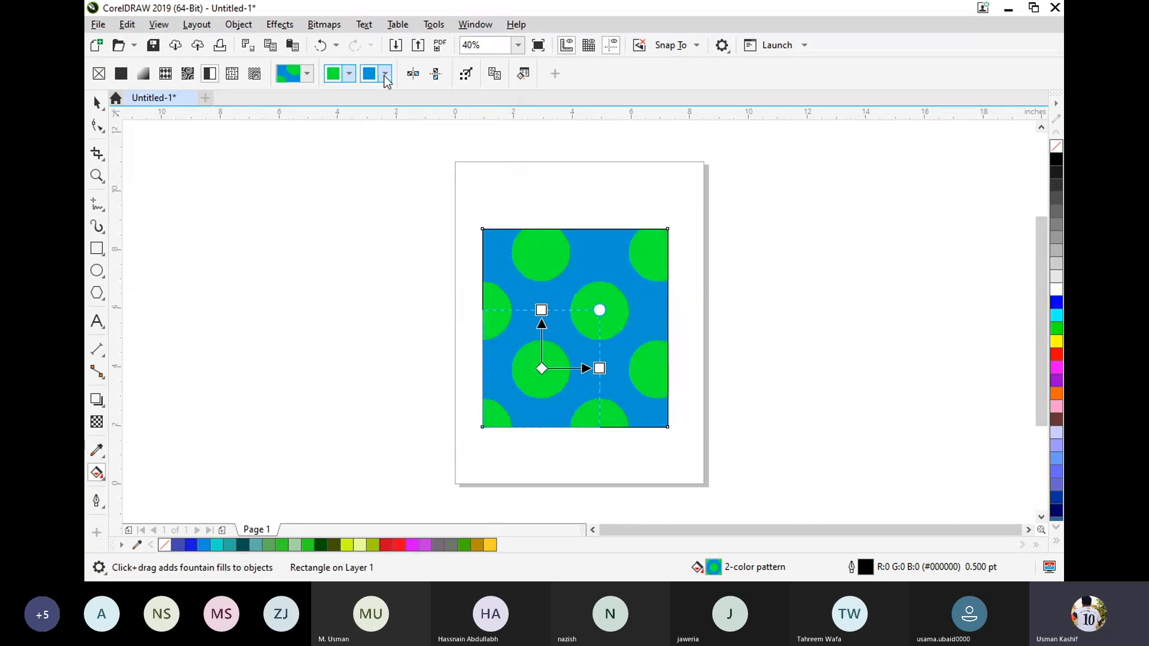
pyautogui.click(385, 74)
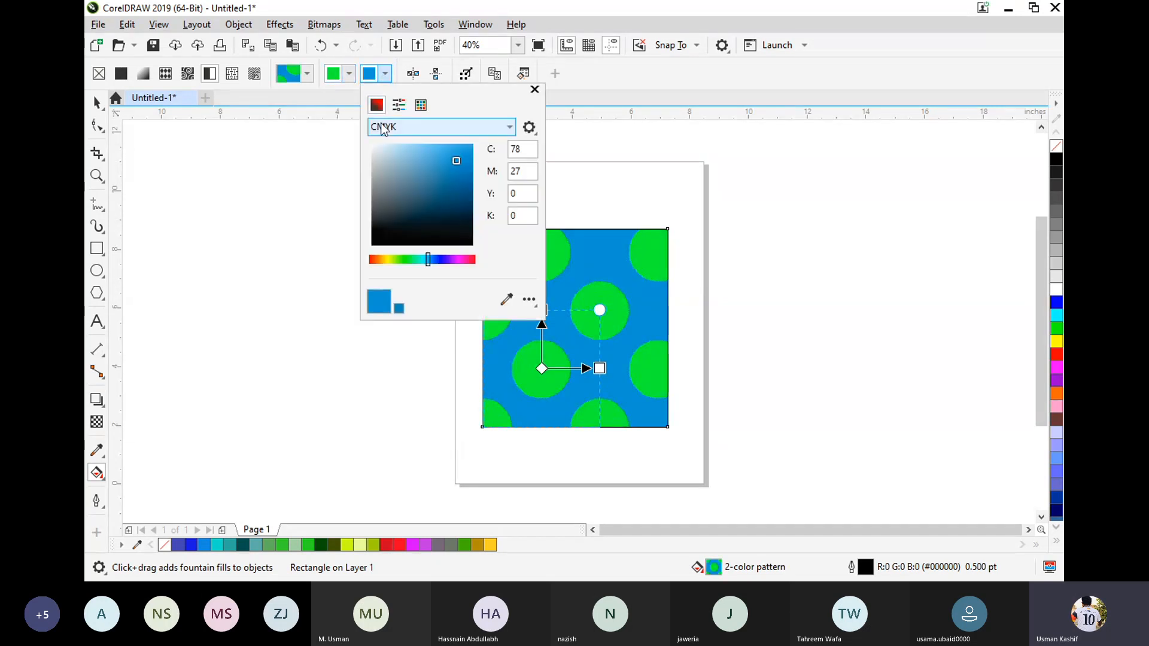
pyautogui.click(444, 261)
pyautogui.click(473, 145)
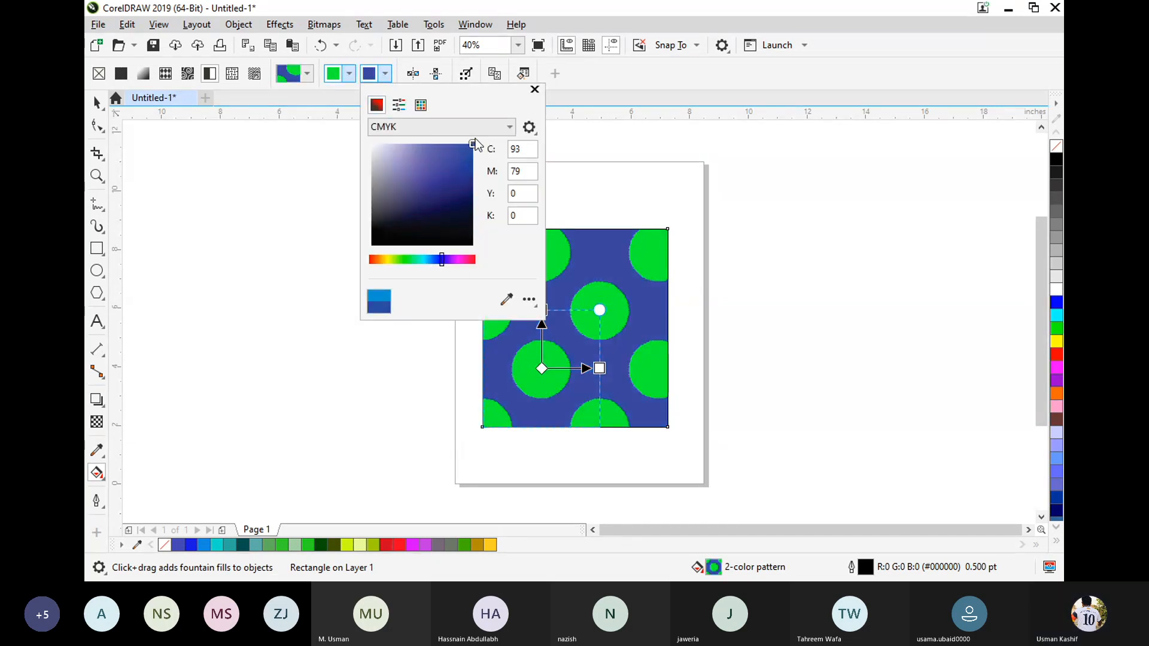
# Try the circle and checkerboard two-color patterns on the rectangle, and finish with the nested corner-line pattern.
pyautogui.click(307, 73)
pyautogui.click(307, 74)
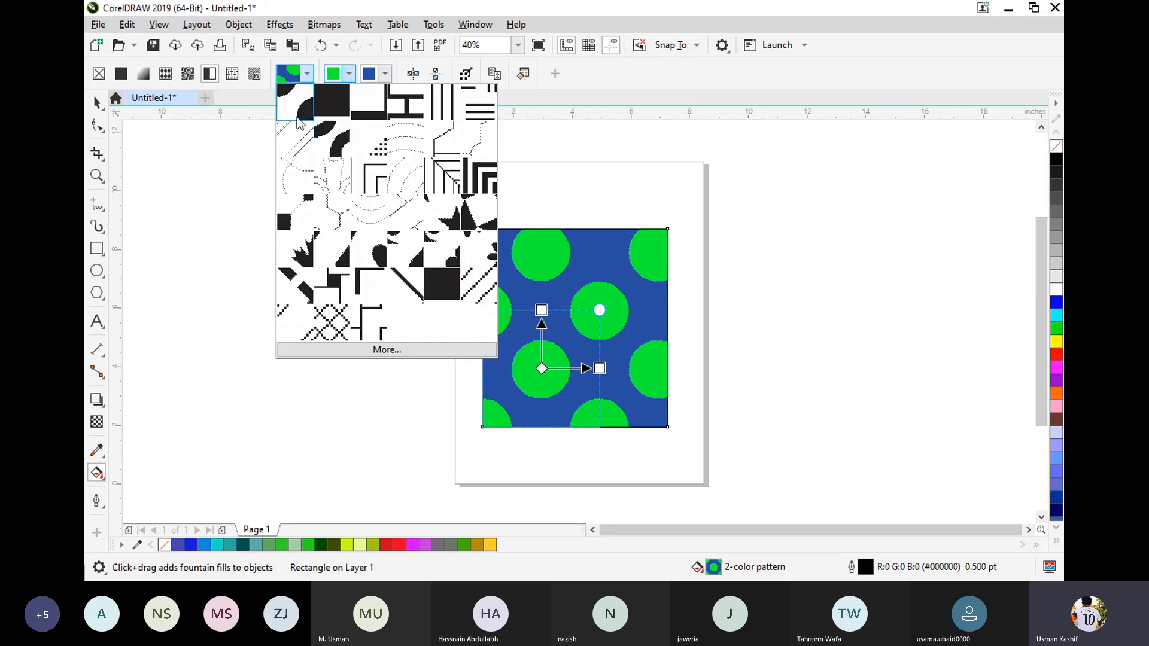
pyautogui.click(299, 120)
pyautogui.click(306, 74)
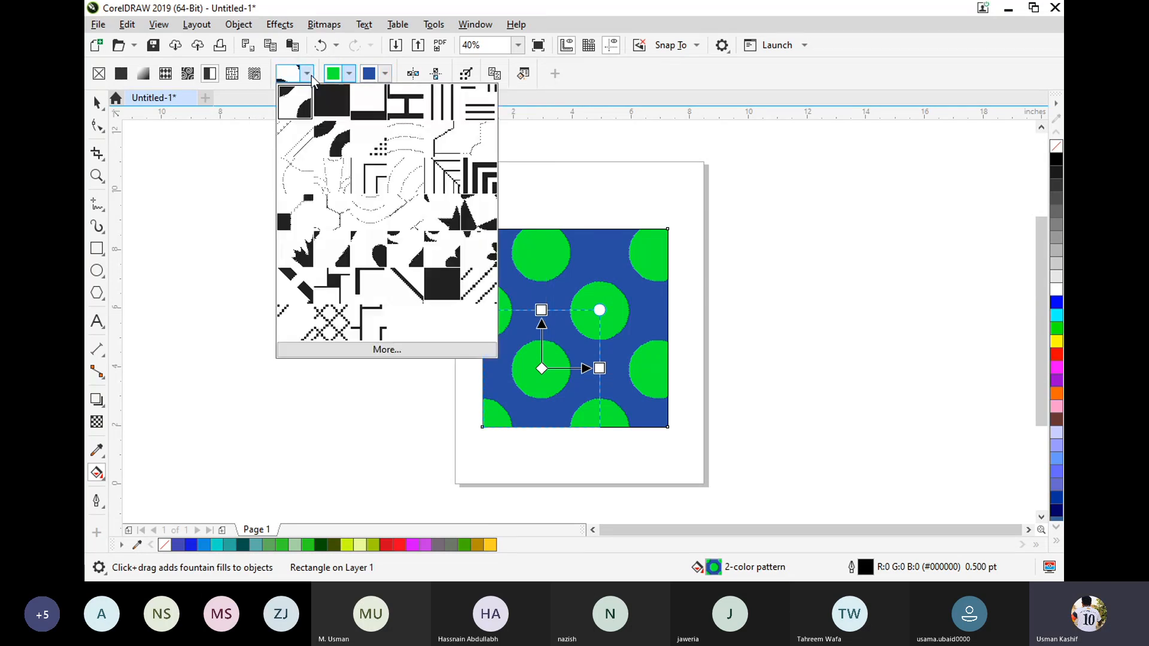
pyautogui.click(329, 106)
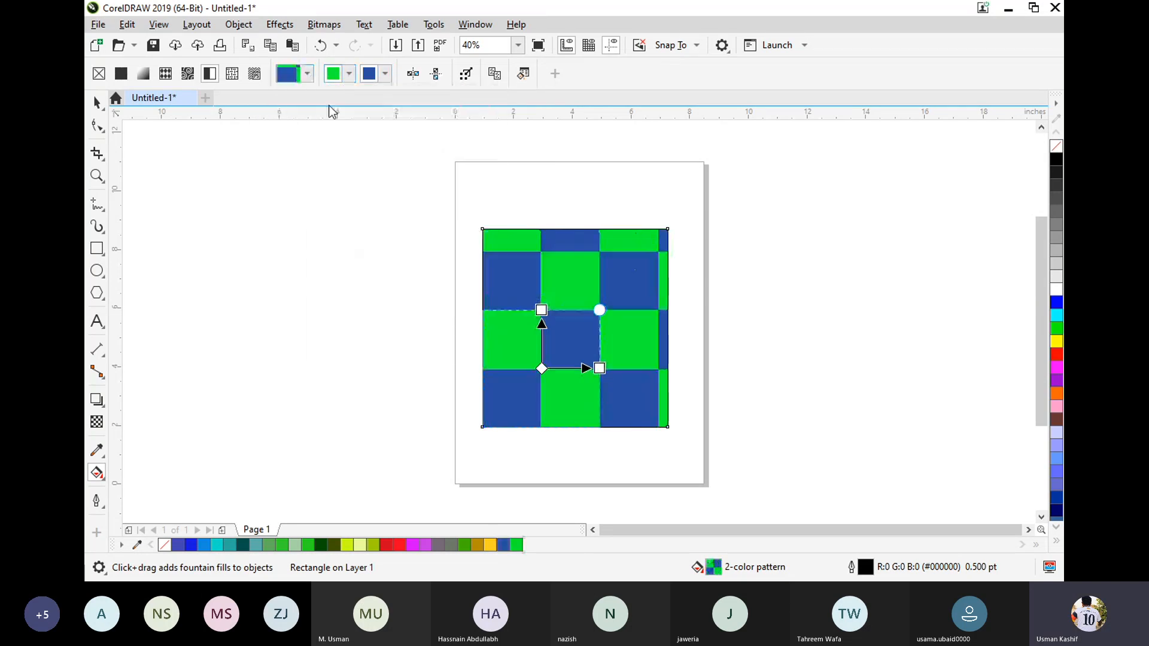
pyautogui.click(306, 74)
pyautogui.click(363, 182)
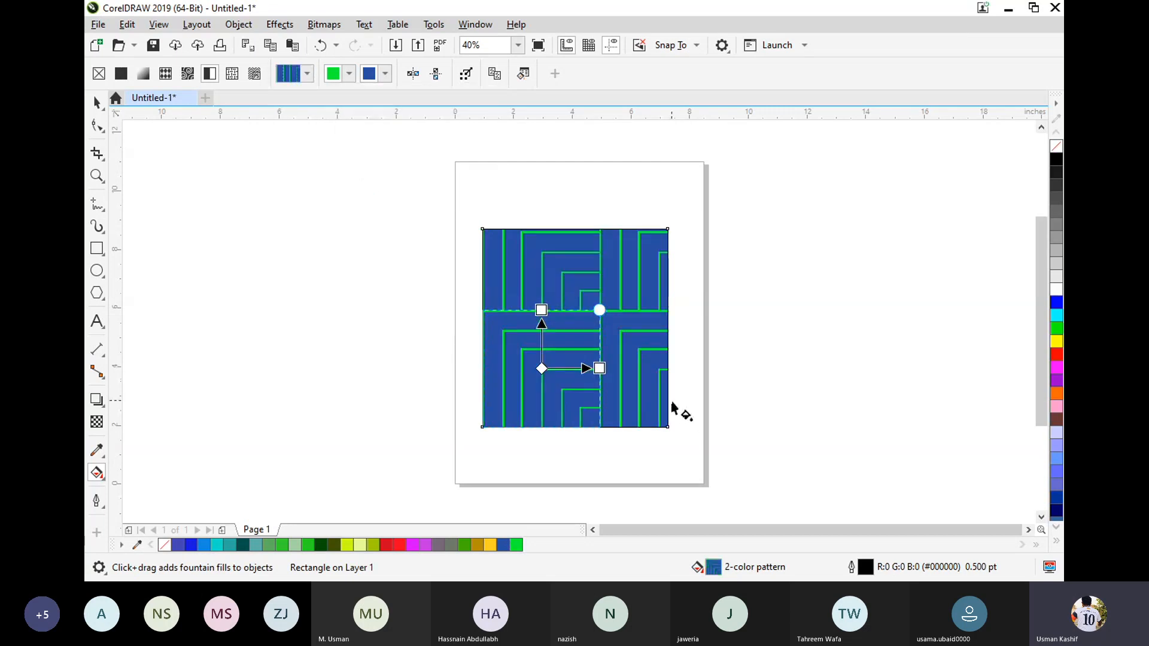
# Apply a texture fill to the rectangle using the mottled dark green texture from the Samples library.
pyautogui.click(233, 77)
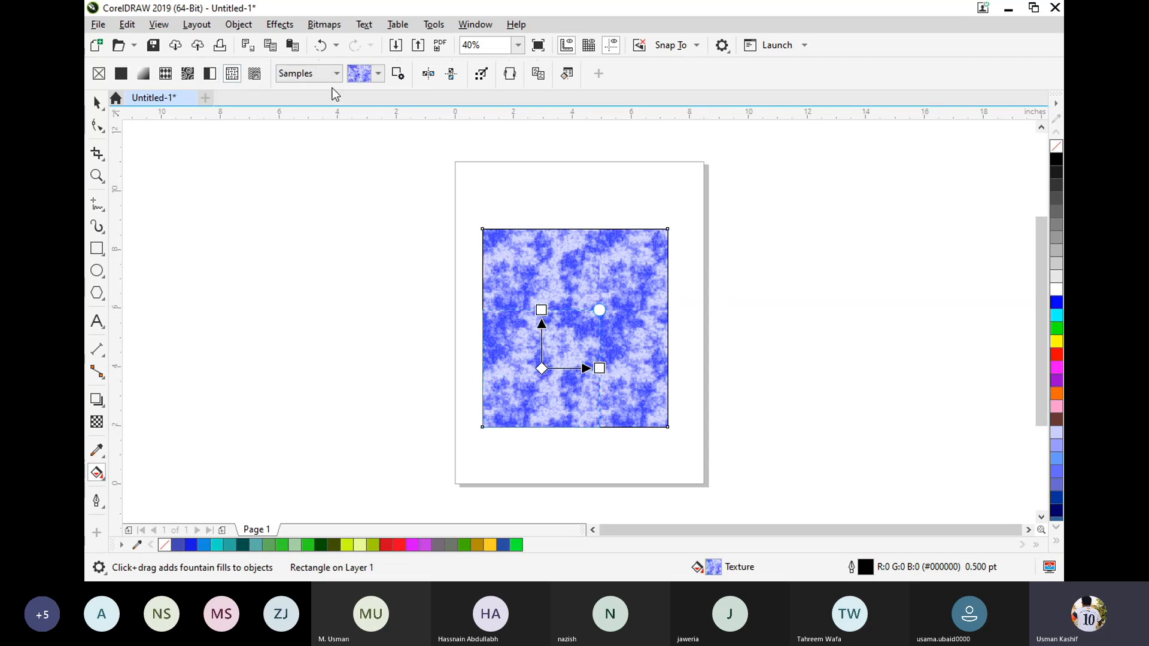
pyautogui.click(377, 75)
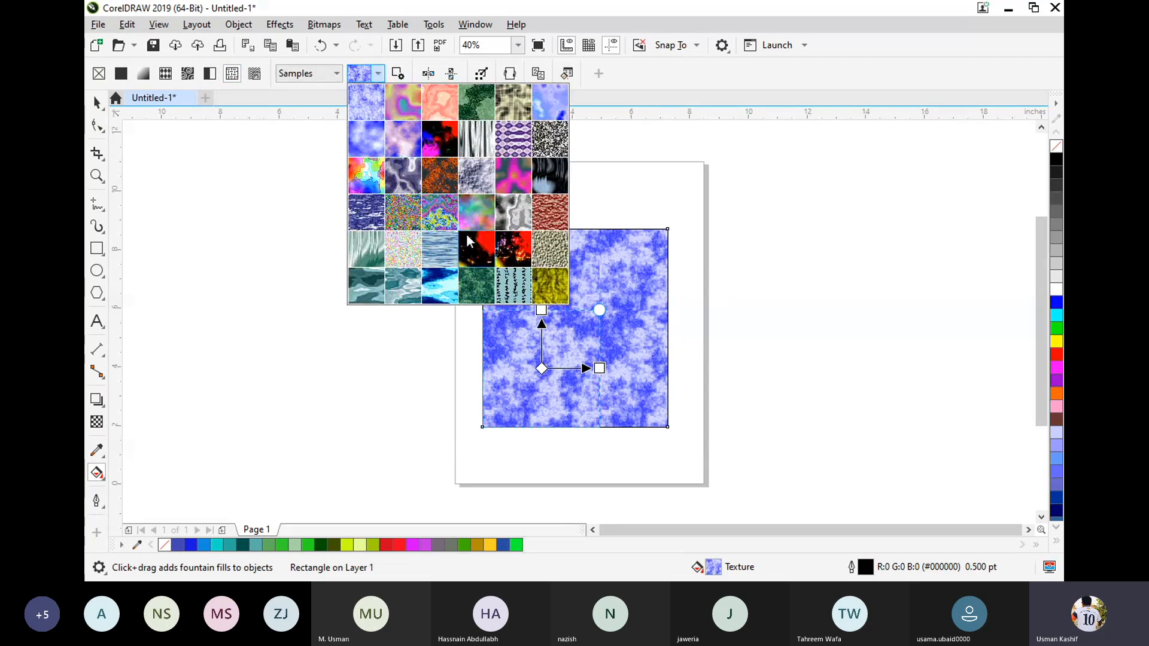
pyautogui.click(479, 282)
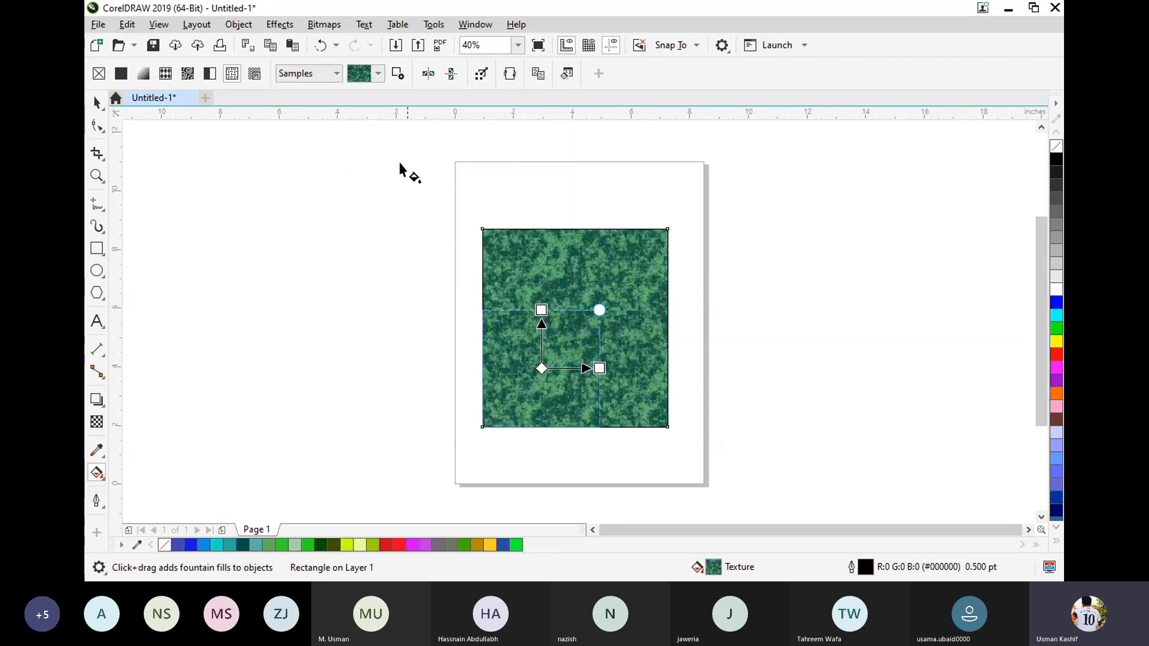
# Apply a PostScript fill to the rectangle and set its pattern to Spirals.
pyautogui.click(254, 74)
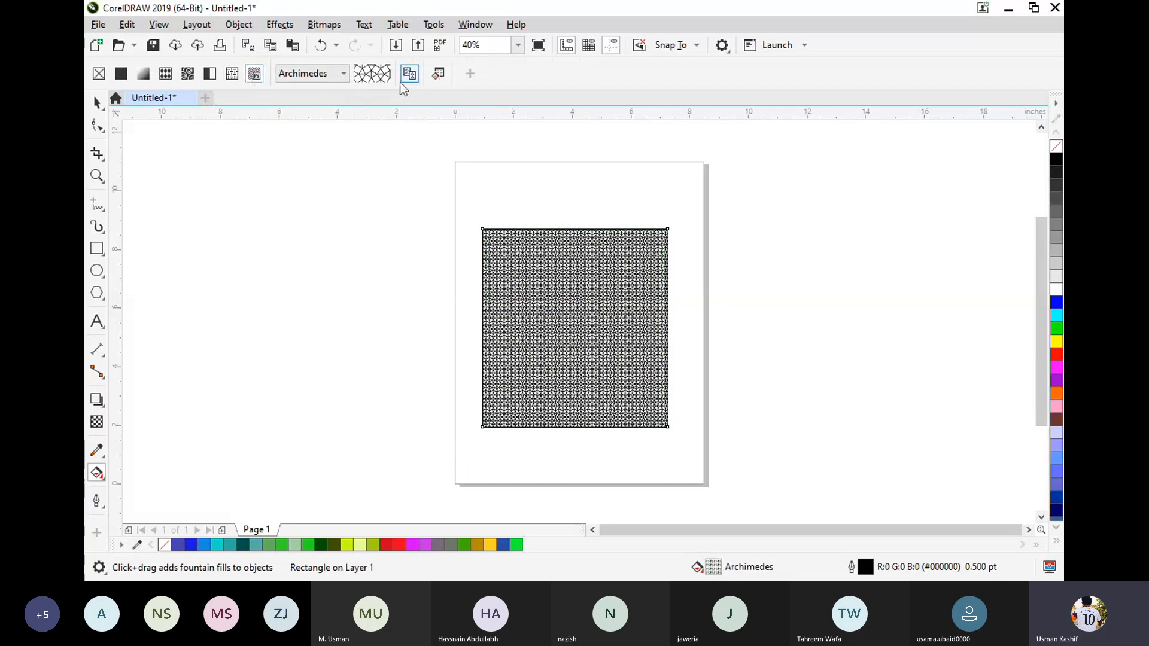
pyautogui.click(344, 73)
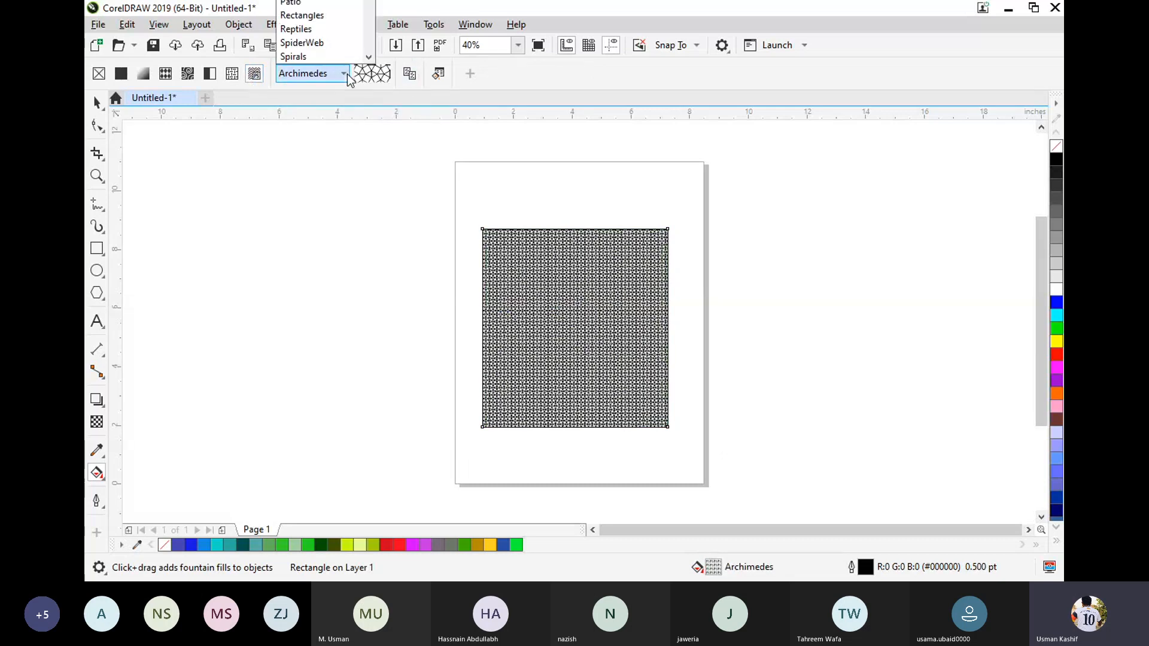
pyautogui.click(335, 55)
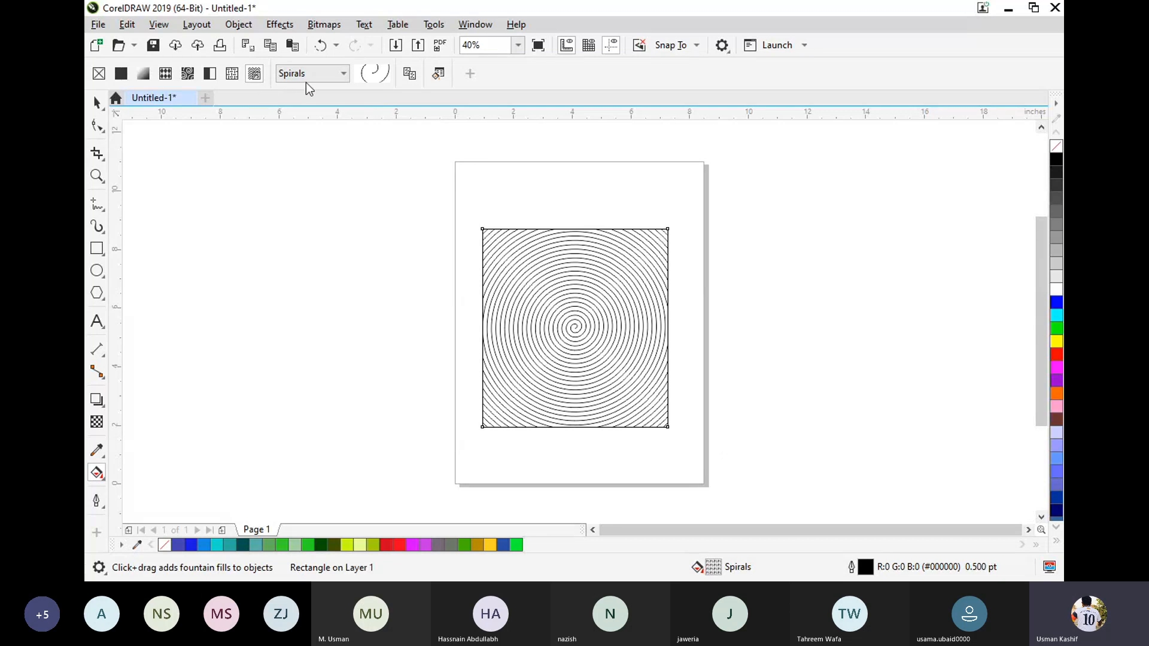
pyautogui.click(99, 476)
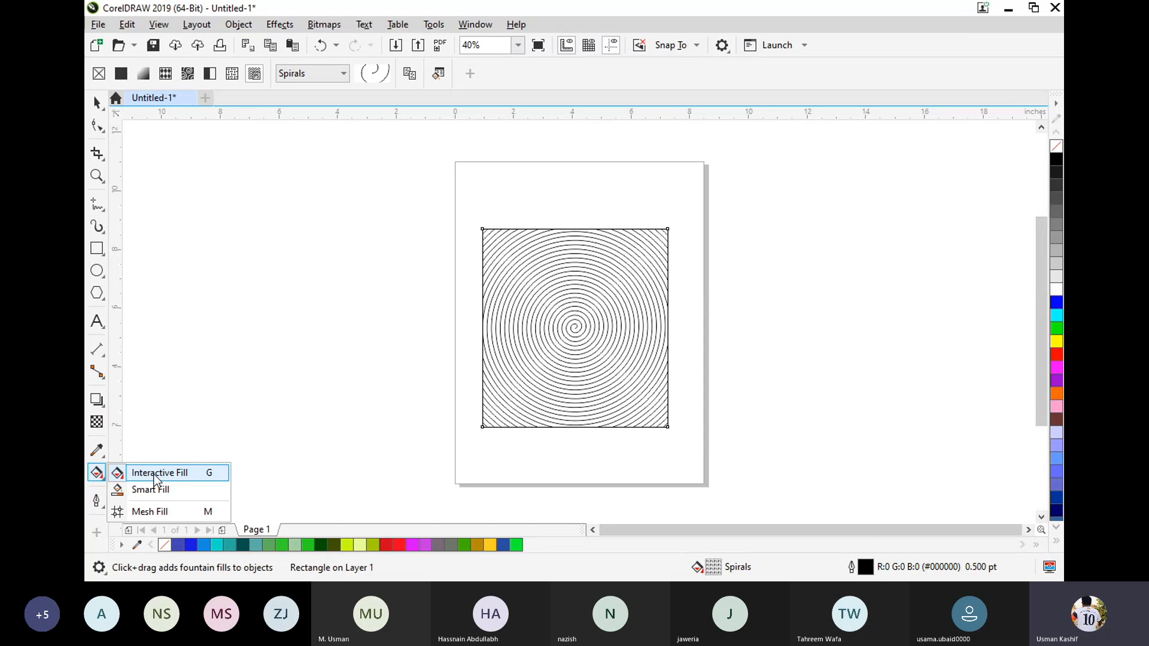
pyautogui.hotkey('alt', 'Tab')
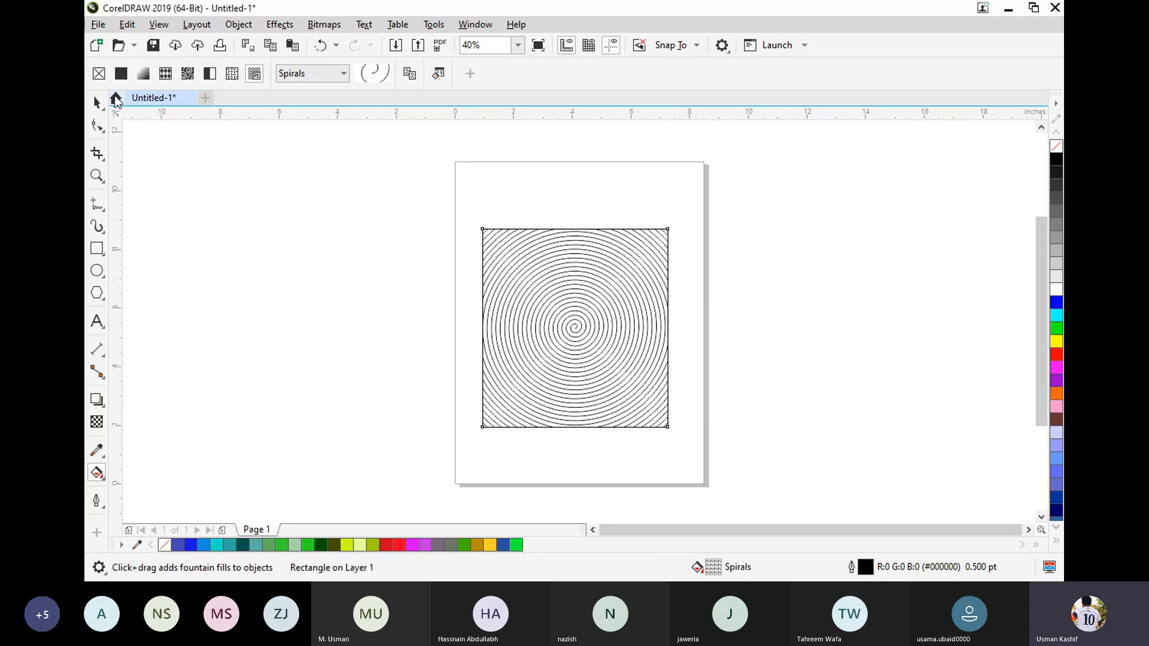
pyautogui.click(99, 475)
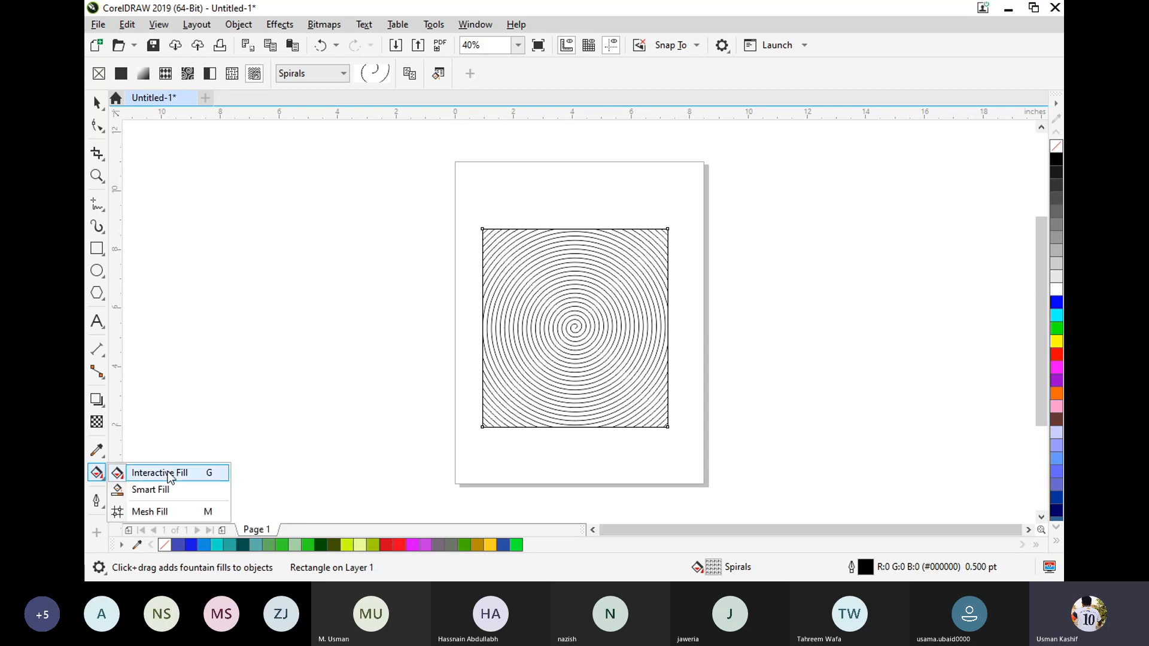
pyautogui.click(168, 474)
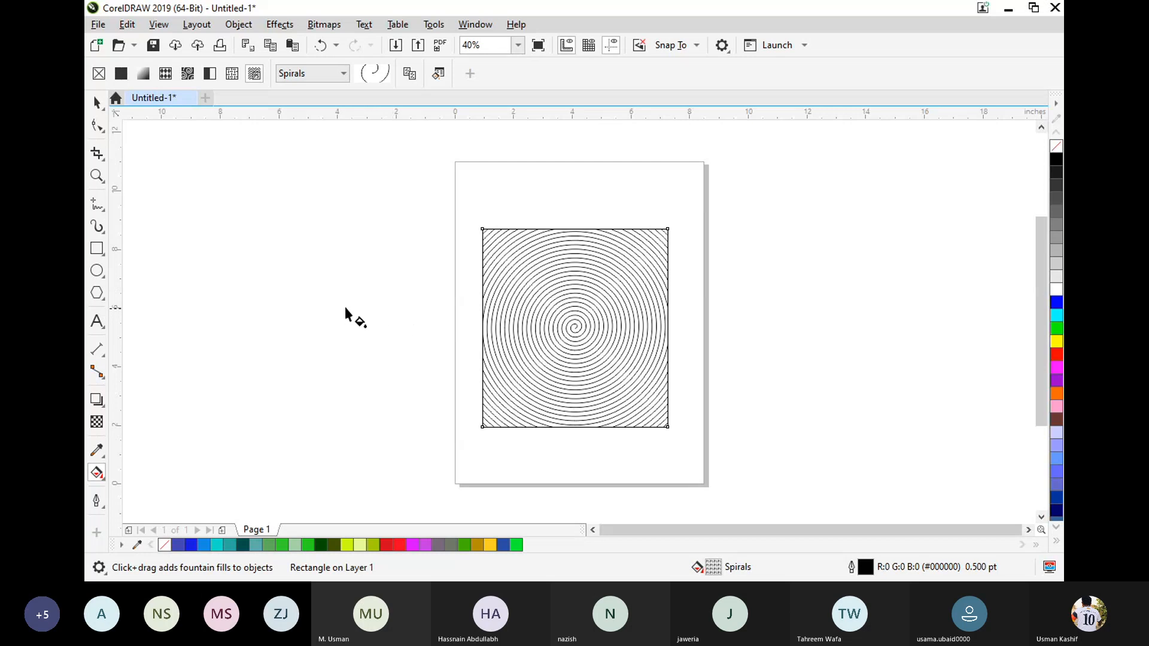
pyautogui.click(99, 475)
pyautogui.click(138, 473)
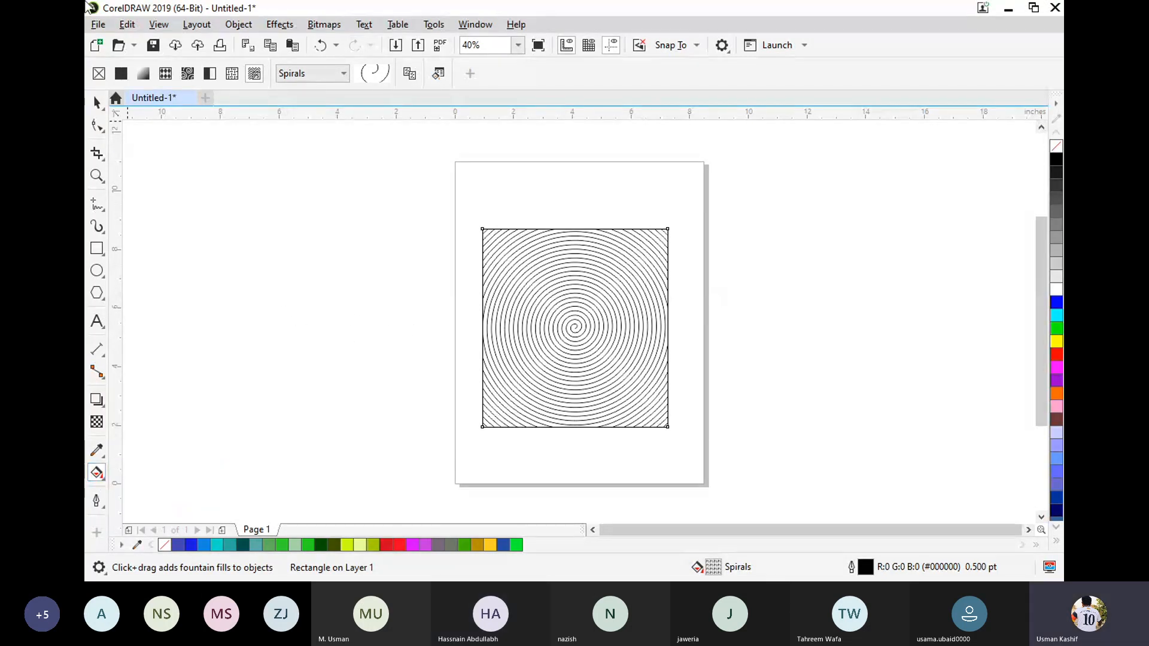
# Select the spiral-filled rectangle with the Pick tool and delete it from the page.
pyautogui.click(98, 103)
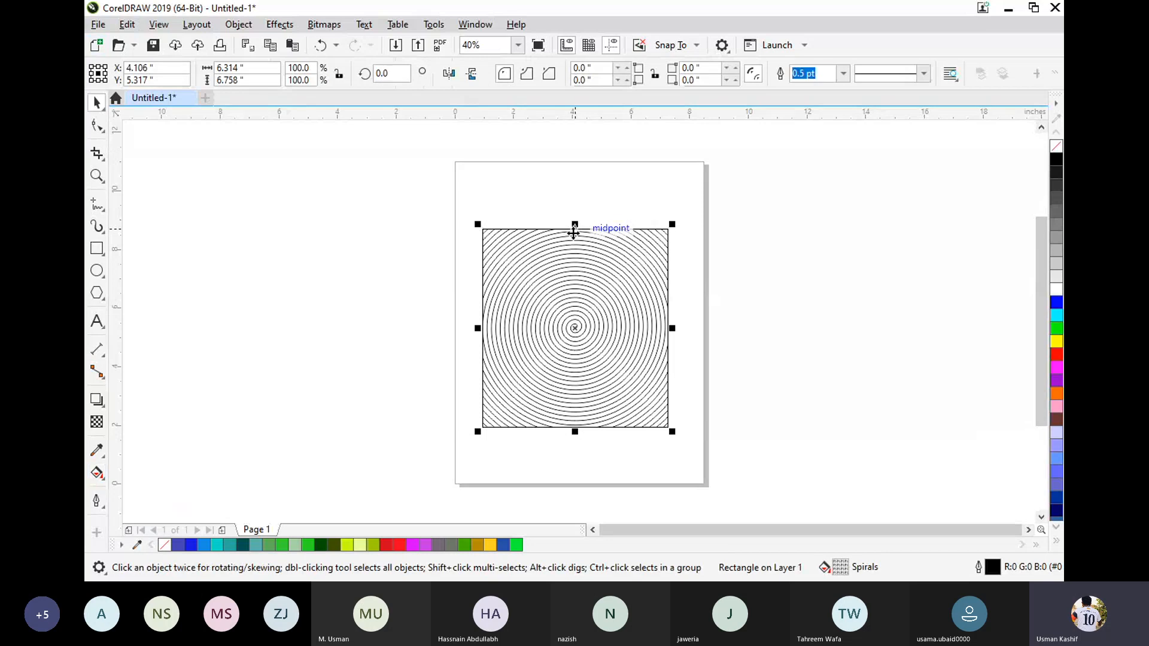
pyautogui.press('Delete')
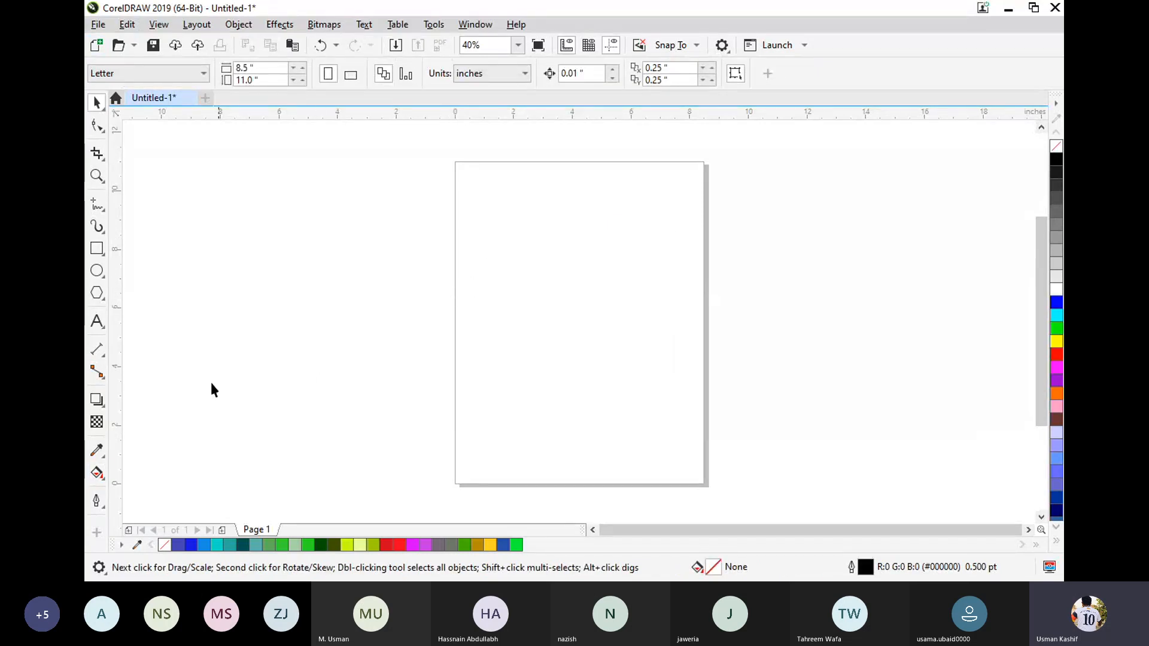
pyautogui.click(97, 475)
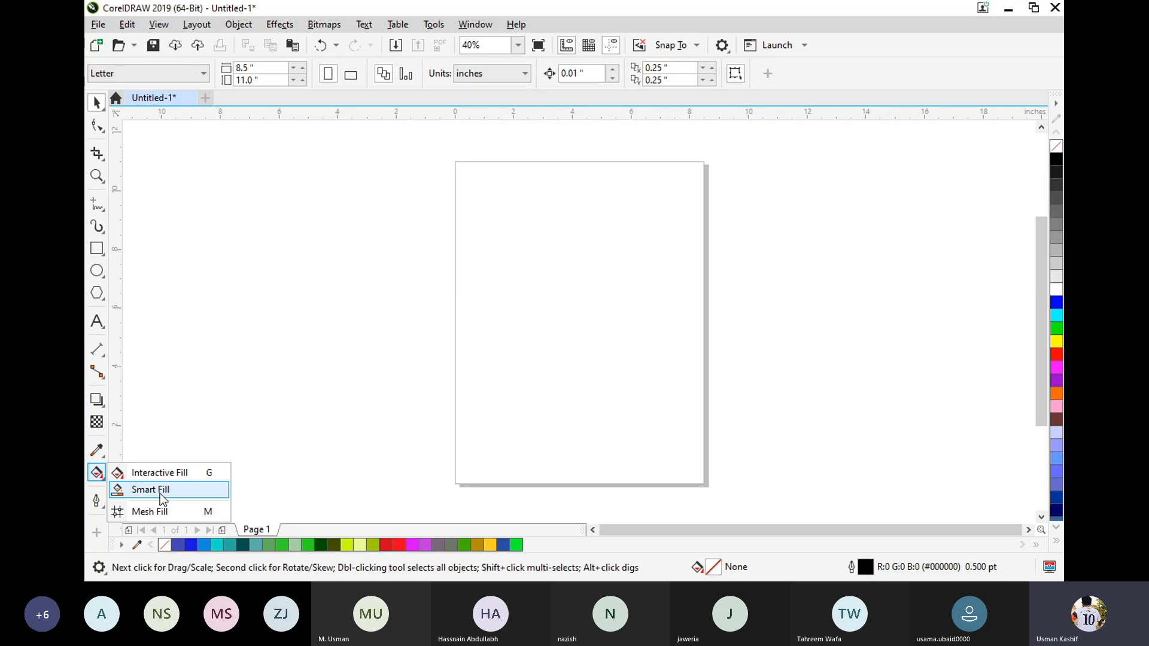
pyautogui.click(87, 216)
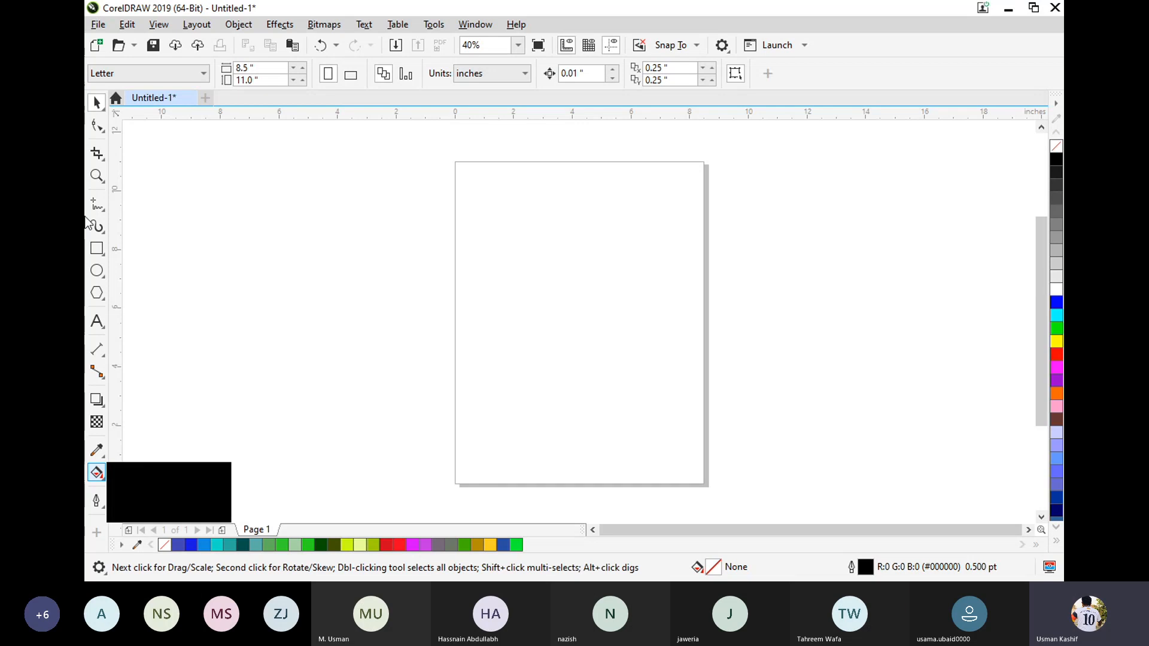
pyautogui.click(103, 209)
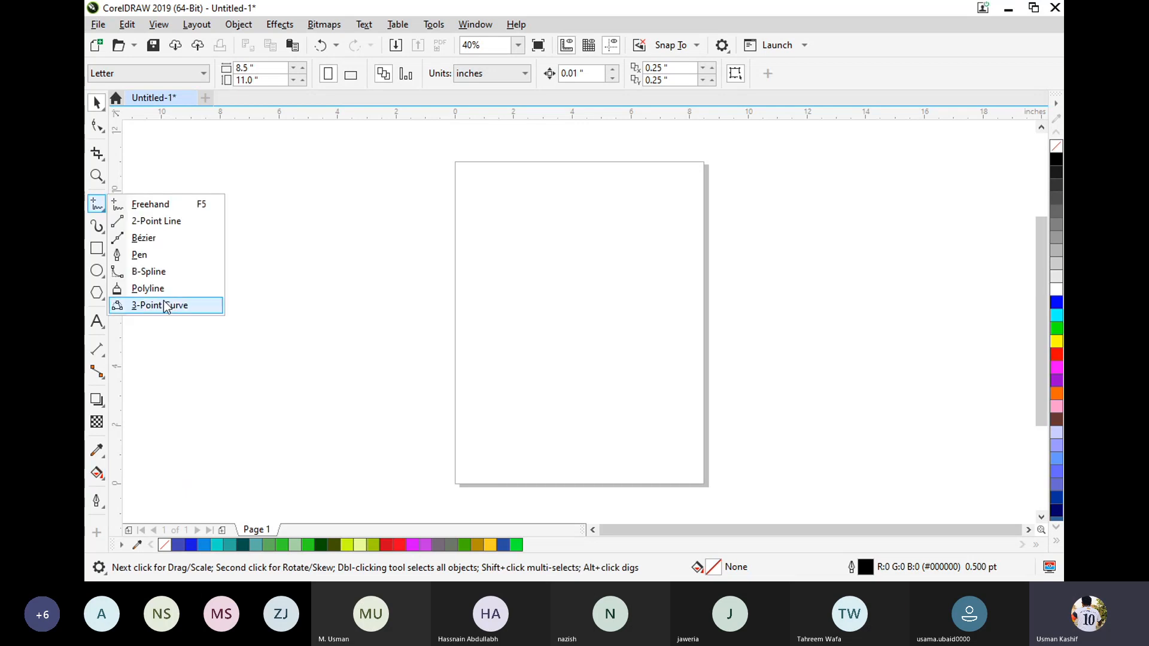
pyautogui.click(334, 294)
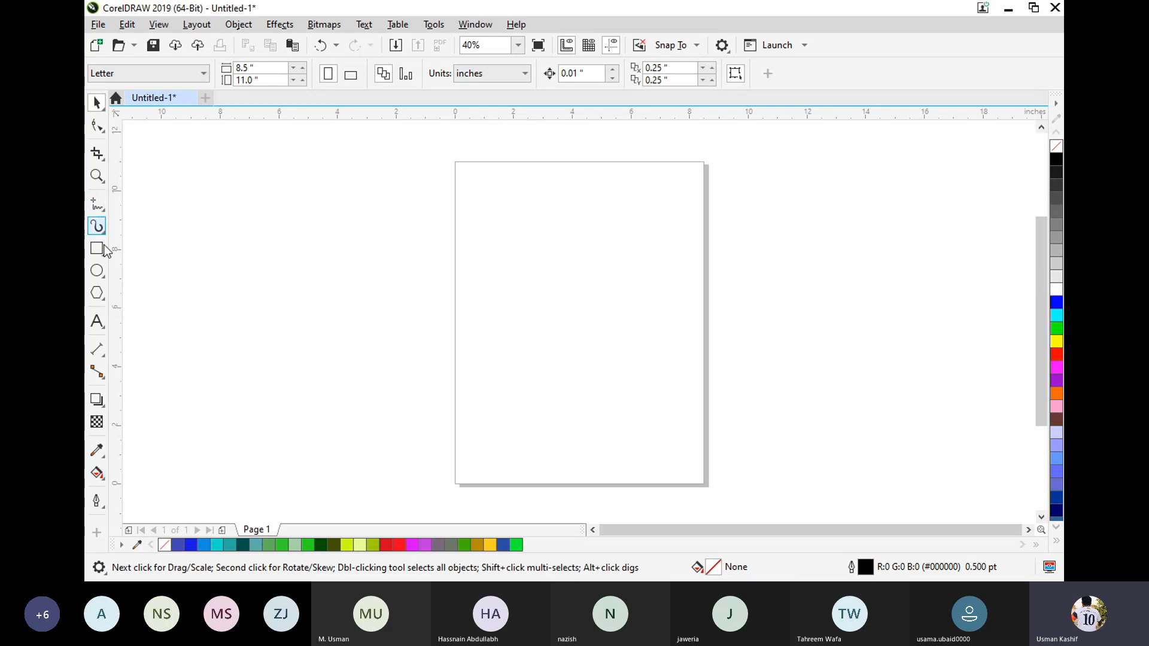
# Draw a closed wavy ribbon shape with the Freehand tool, about 9.7 in wide and 4.5 in tall, extending onto the page.
pyautogui.click(97, 207)
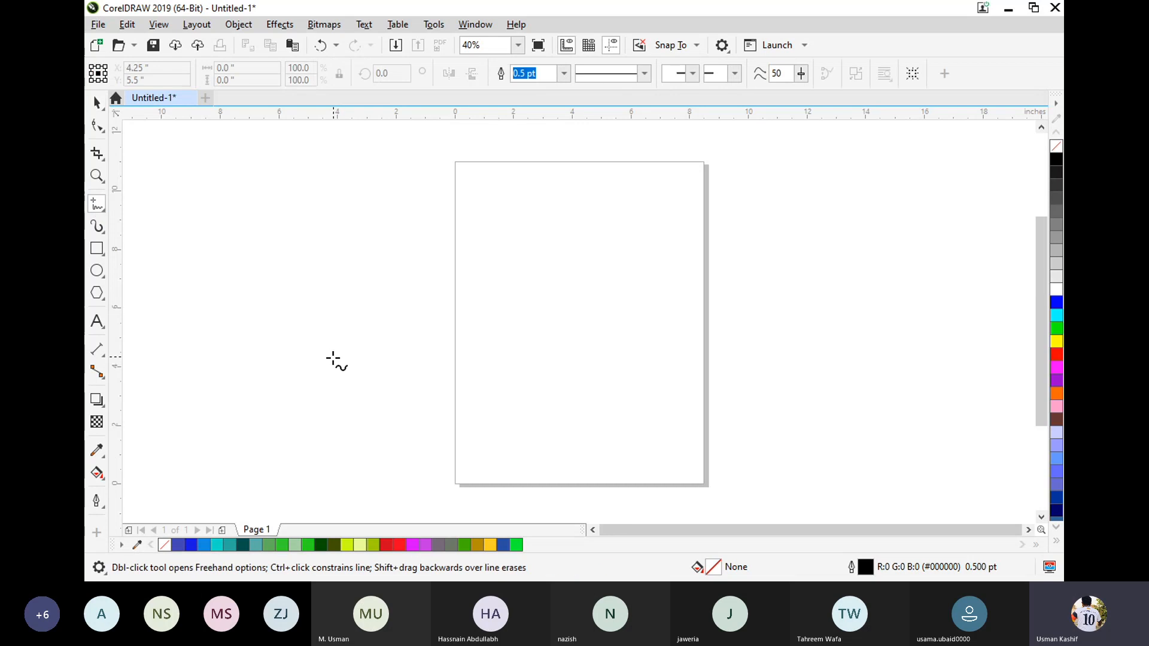
pyautogui.moveTo(307, 381)
pyautogui.mouseDown()
pyautogui.moveTo(306, 347)
pyautogui.moveTo(477, 323)
pyautogui.moveTo(564, 262)
pyautogui.mouseUp()
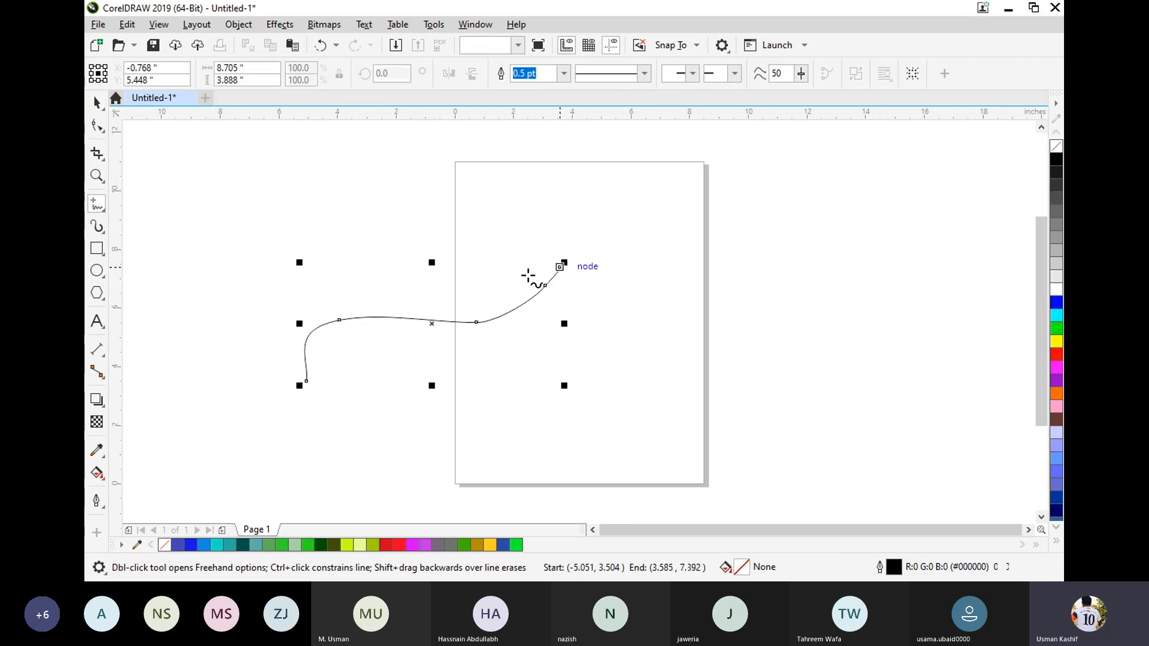
pyautogui.moveTo(326, 398)
pyautogui.mouseDown()
pyautogui.moveTo(321, 372)
pyautogui.moveTo(350, 354)
pyautogui.moveTo(522, 344)
pyautogui.moveTo(576, 315)
pyautogui.moveTo(589, 269)
pyautogui.moveTo(562, 267)
pyautogui.mouseUp()
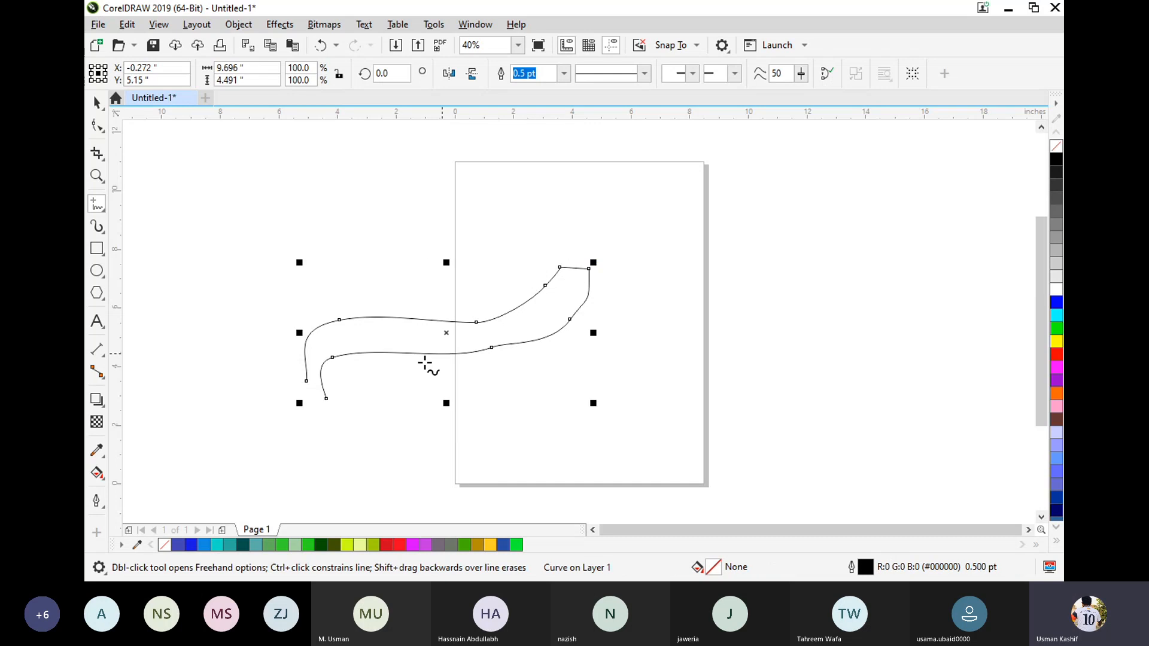
pyautogui.moveTo(323, 398); pyautogui.dragTo(303, 384)
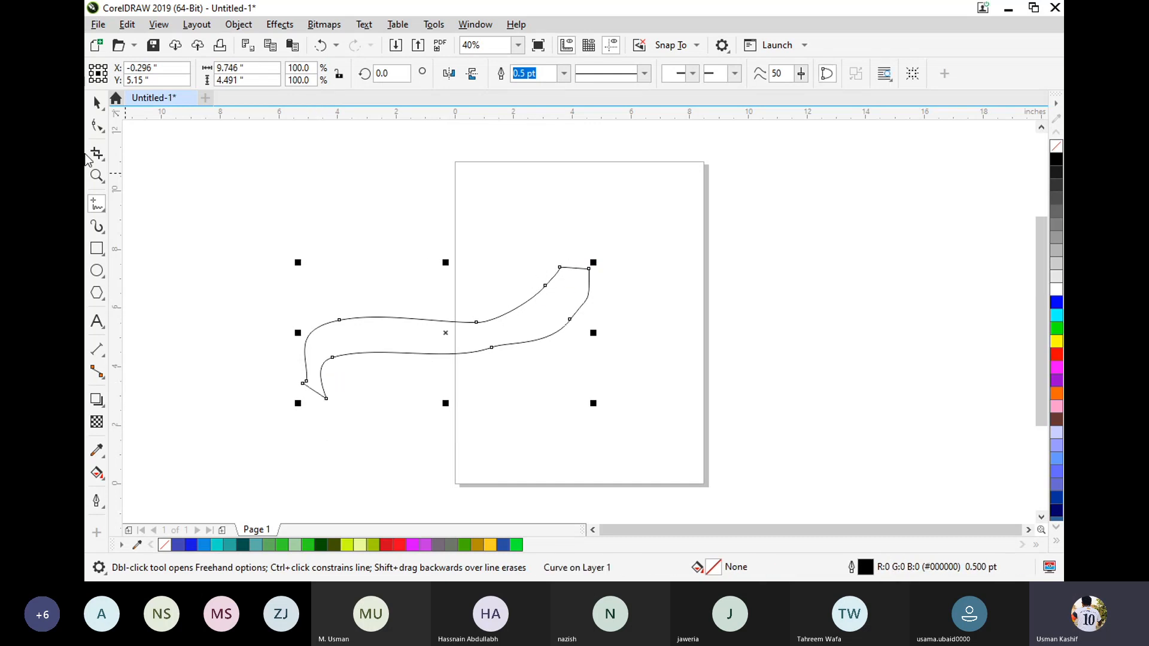
pyautogui.click(97, 103)
pyautogui.click(568, 333)
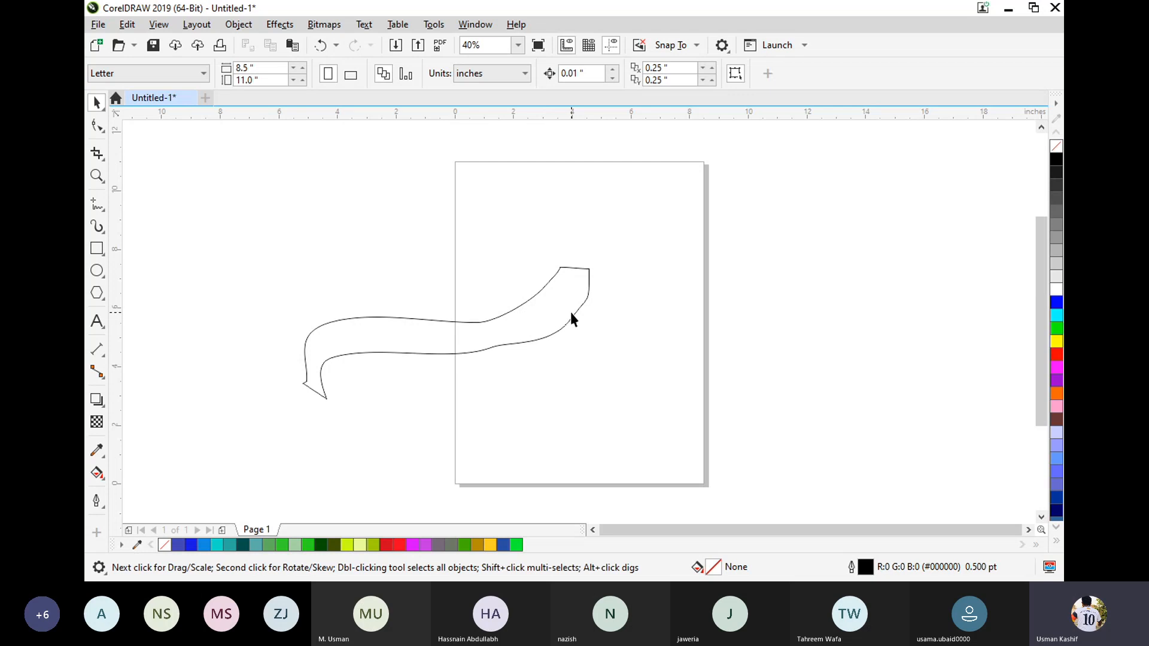
# Draw two partly overlapping rectangles above the ribbon shape, and shrink and lower the narrow one while keeping the overlap.
pyautogui.click(97, 249)
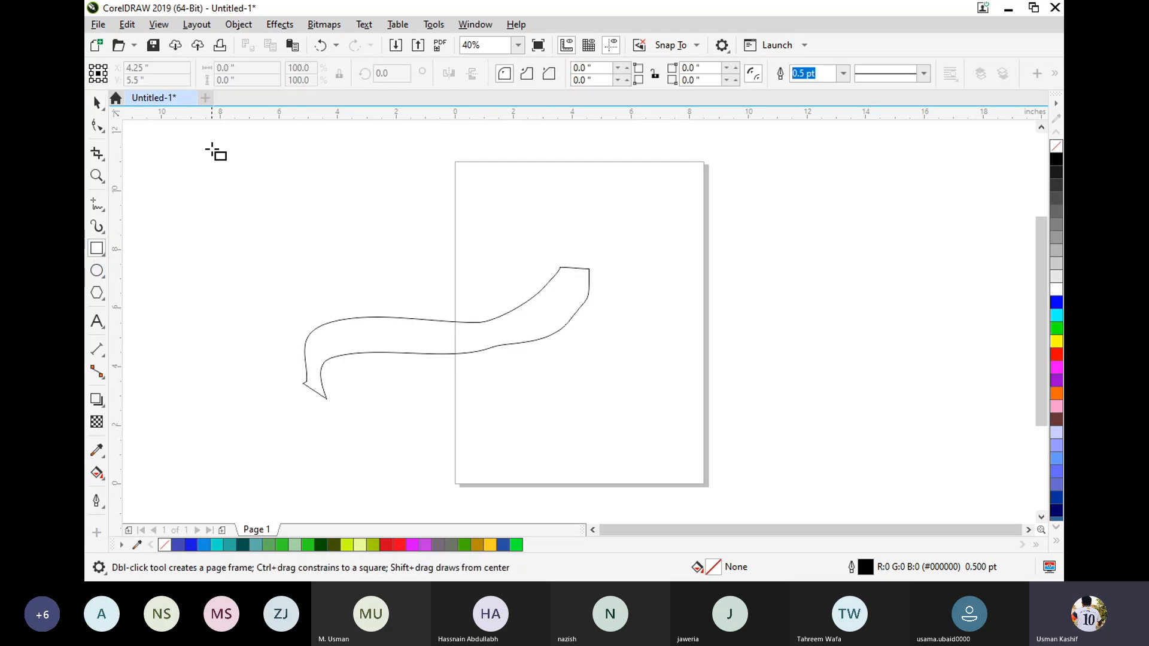
pyautogui.moveTo(212, 146); pyautogui.dragTo(351, 276)
pyautogui.moveTo(402, 152); pyautogui.dragTo(318, 298)
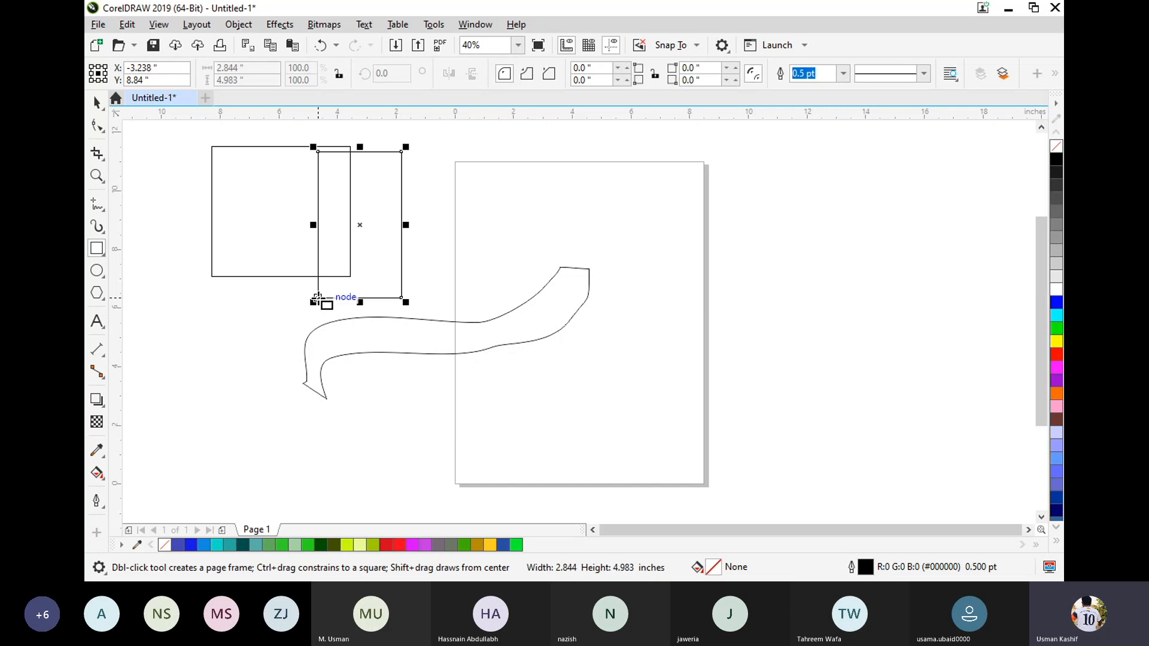
pyautogui.press('space')
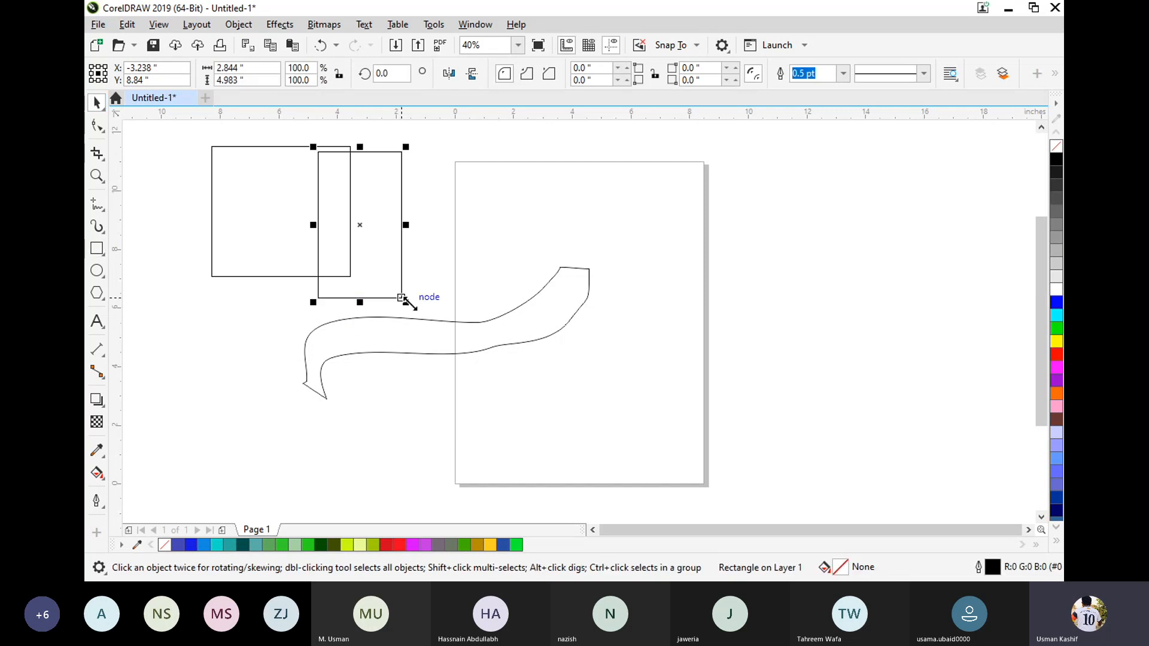
pyautogui.moveTo(406, 302); pyautogui.dragTo(389, 272)
pyautogui.moveTo(353, 216); pyautogui.dragTo(359, 245)
pyautogui.click(455, 245)
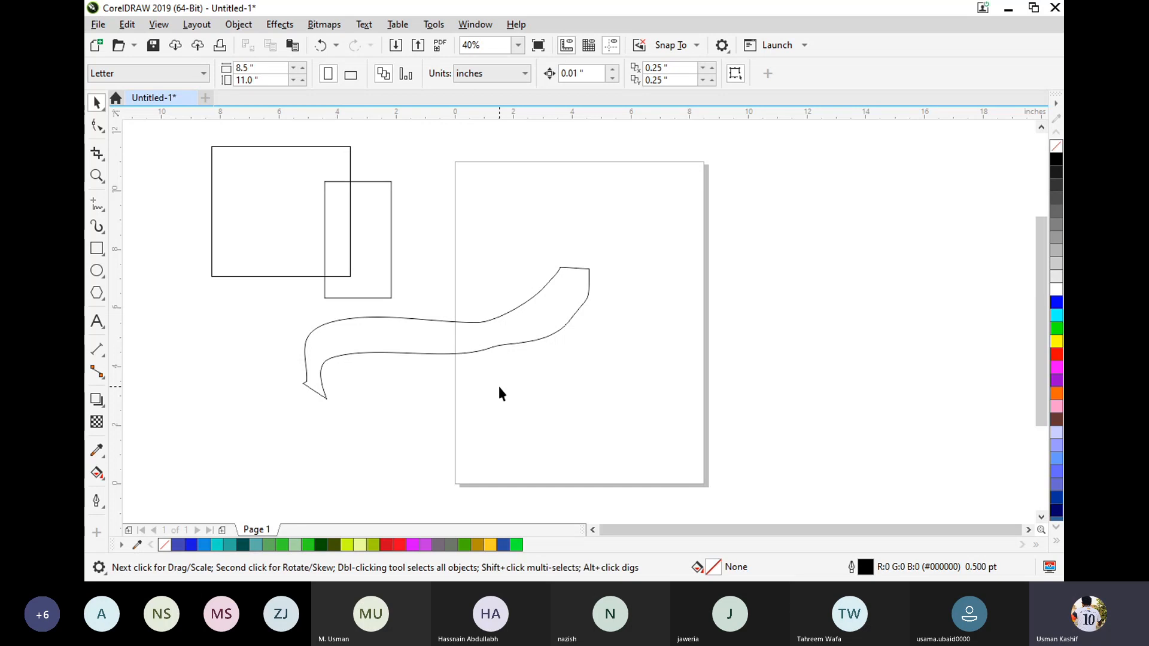
# Move the freehand ribbon shape away from the centre of the page and delete it.
pyautogui.moveTo(435, 328); pyautogui.dragTo(370, 340)
pyautogui.click(435, 460)
pyautogui.click(439, 327)
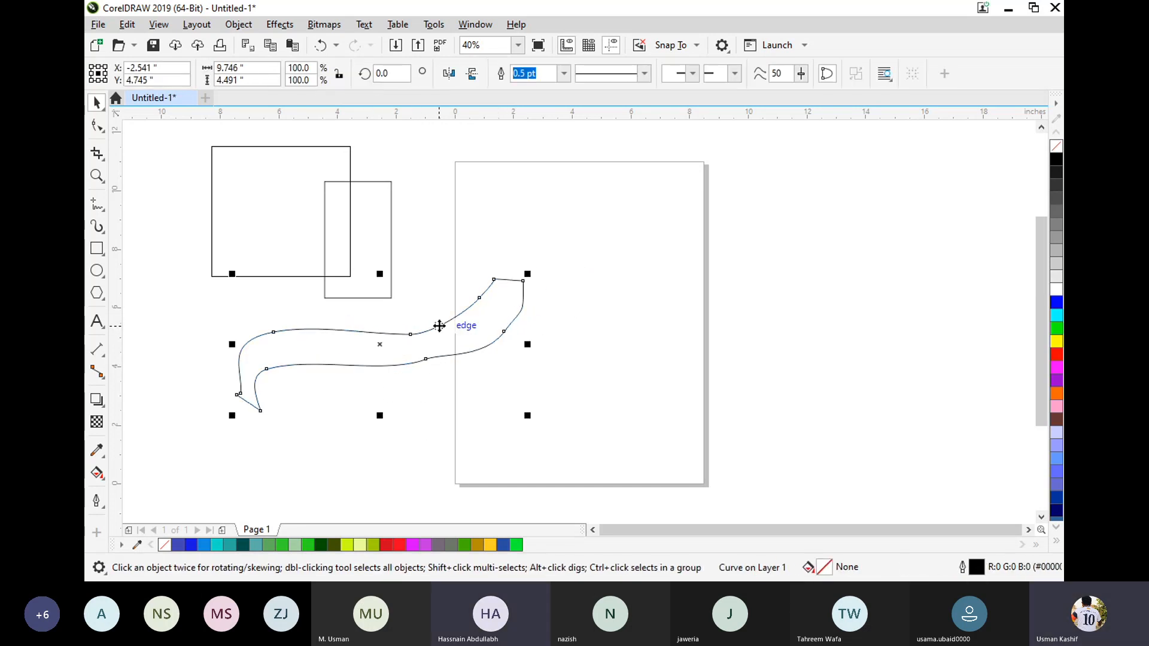
pyautogui.press('Delete')
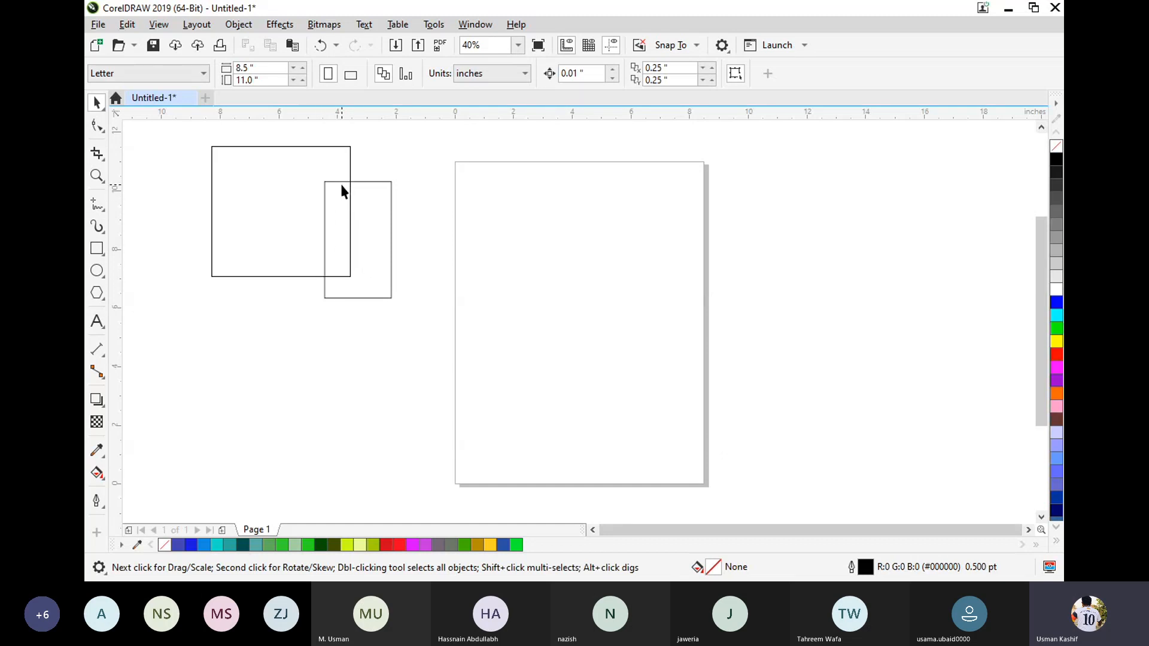
# Fill the overlap between the two rectangles with slate blue using the Smart Fill tool.
pyautogui.click(100, 478)
pyautogui.click(101, 503)
pyautogui.click(100, 480)
pyautogui.click(142, 497)
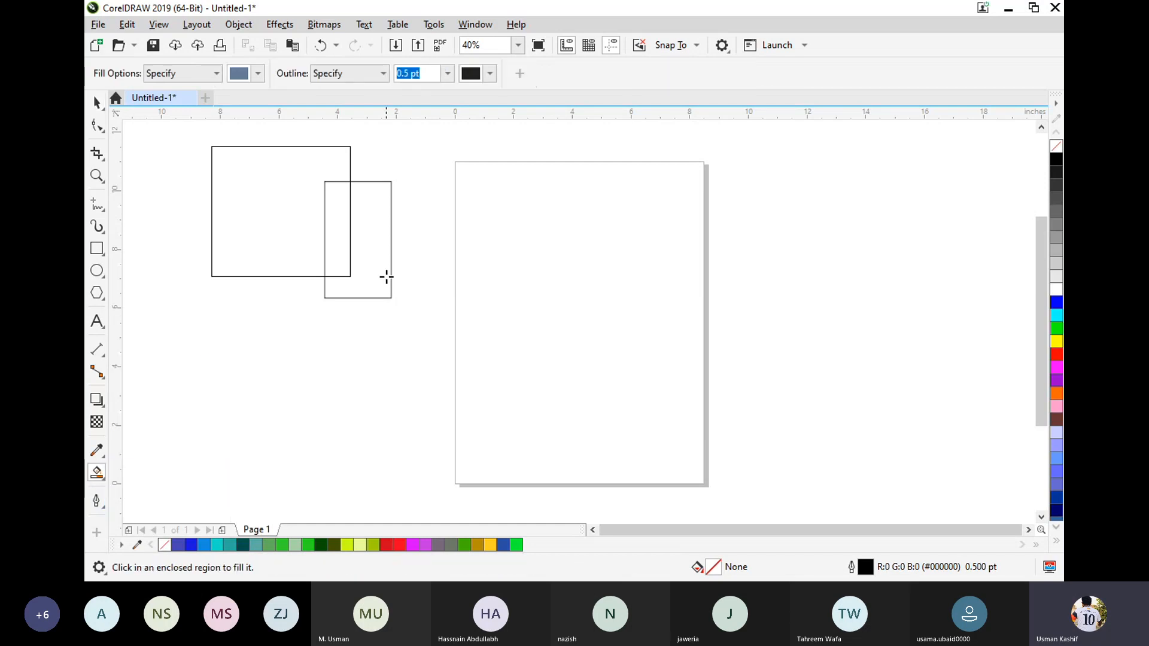
pyautogui.click(338, 242)
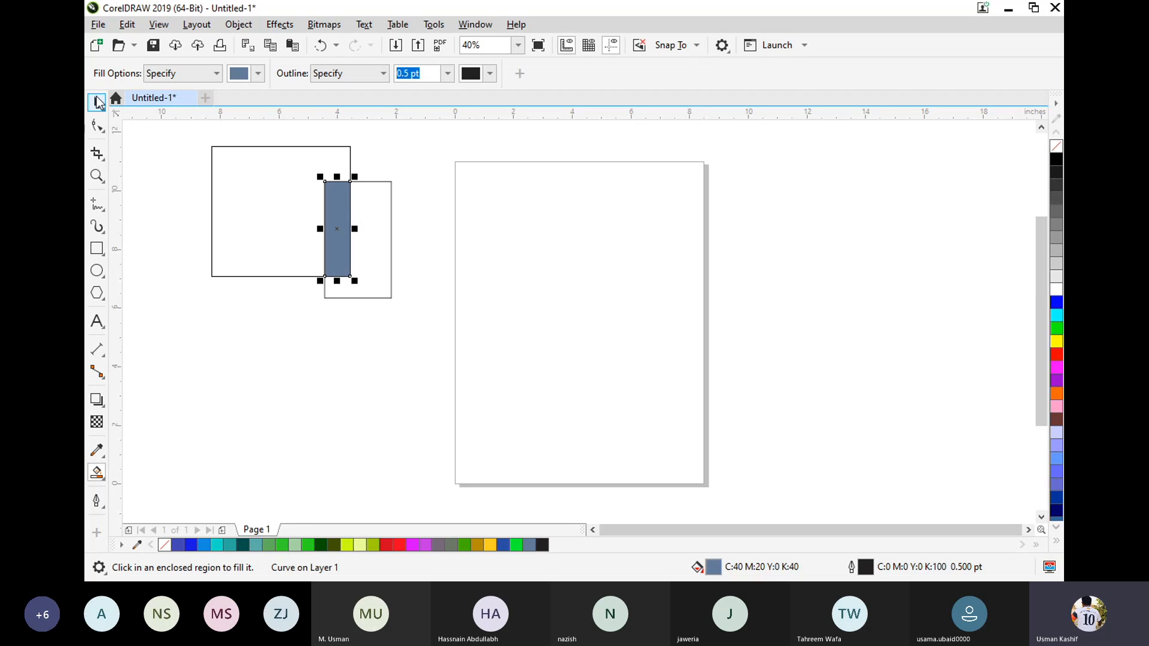
# Pull the blue overlap piece out of the rectangles onto the page with the Pick tool and delete it.
pyautogui.click(97, 103)
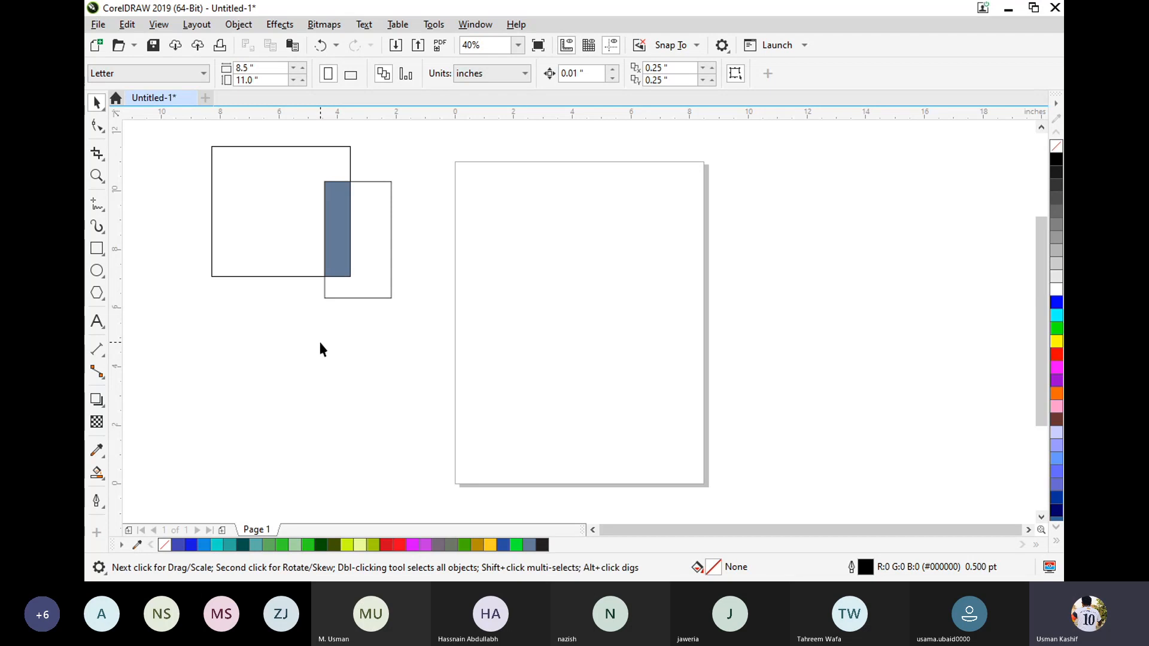
pyautogui.click(336, 231)
pyautogui.moveTo(336, 231); pyautogui.dragTo(465, 295)
pyautogui.click(570, 349)
pyautogui.press('Delete')
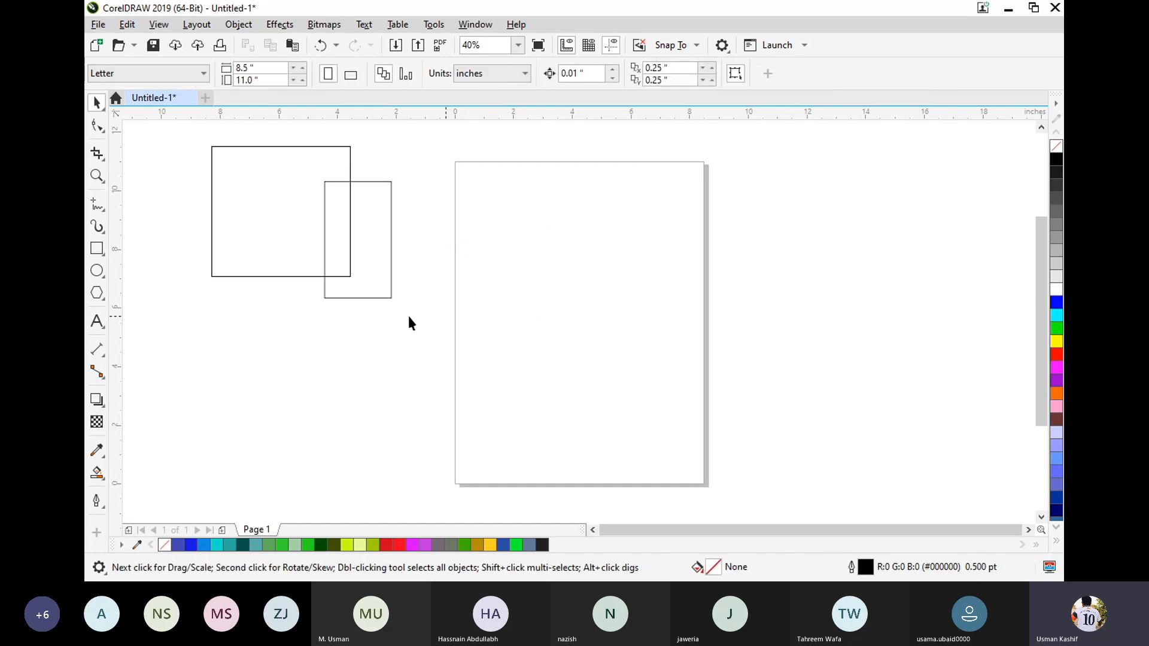
# Smart Fill the overlap and the remaining regions of both rectangles with slate blue, and deselect the result.
pyautogui.click(97, 473)
pyautogui.click(342, 241)
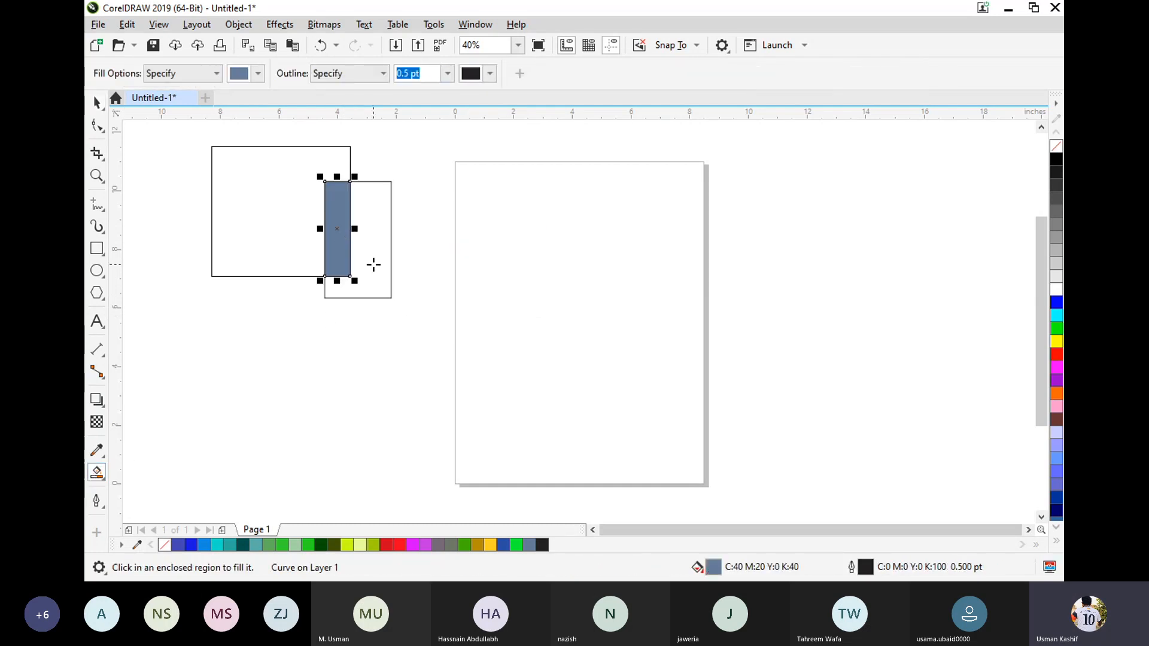
pyautogui.click(374, 265)
pyautogui.click(277, 213)
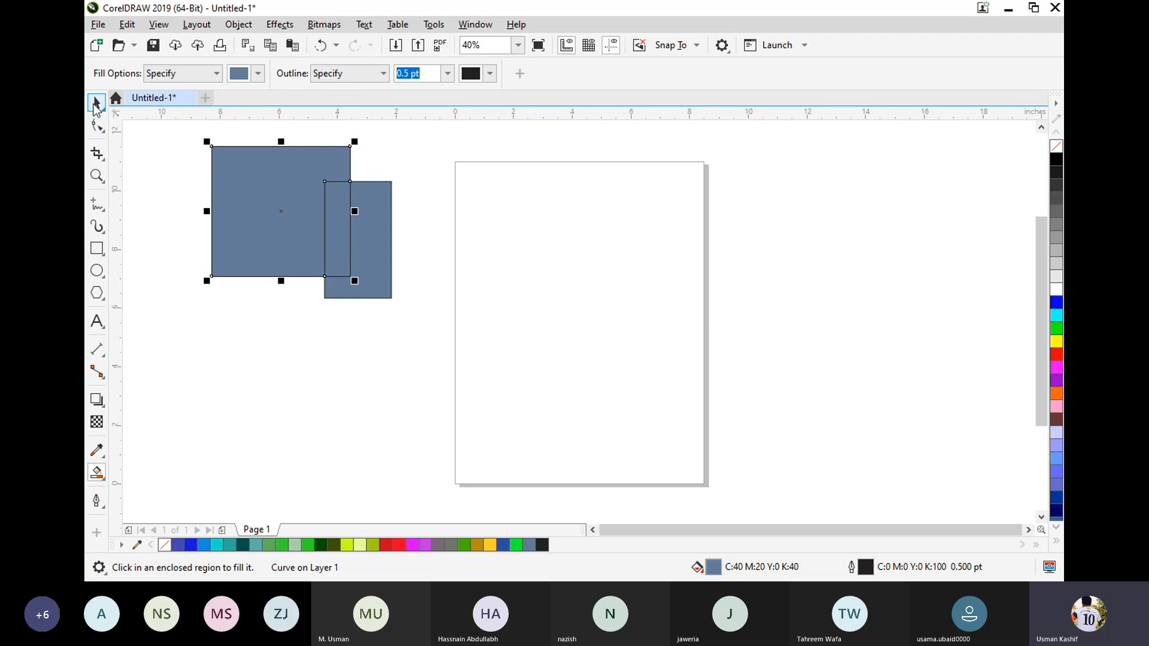
pyautogui.click(95, 103)
pyautogui.click(549, 372)
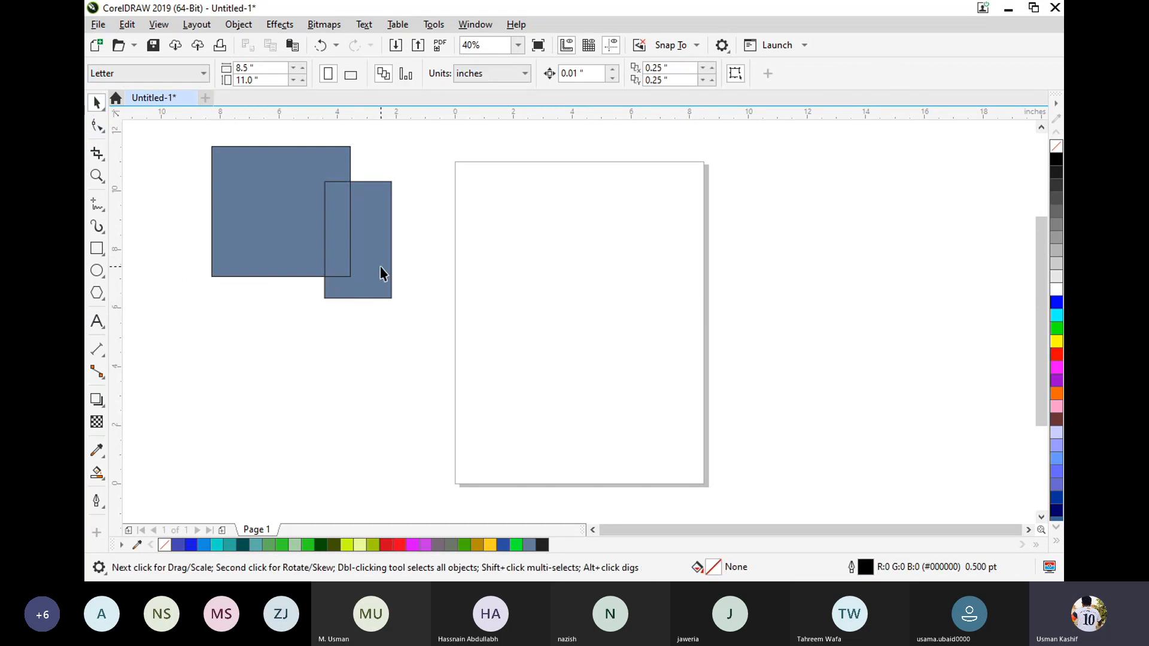
# Move the three blue pieces off the original rectangles so that they lie separately on and beside the page.
pyautogui.moveTo(379, 267); pyautogui.dragTo(582, 305)
pyautogui.moveTo(336, 256); pyautogui.dragTo(513, 277)
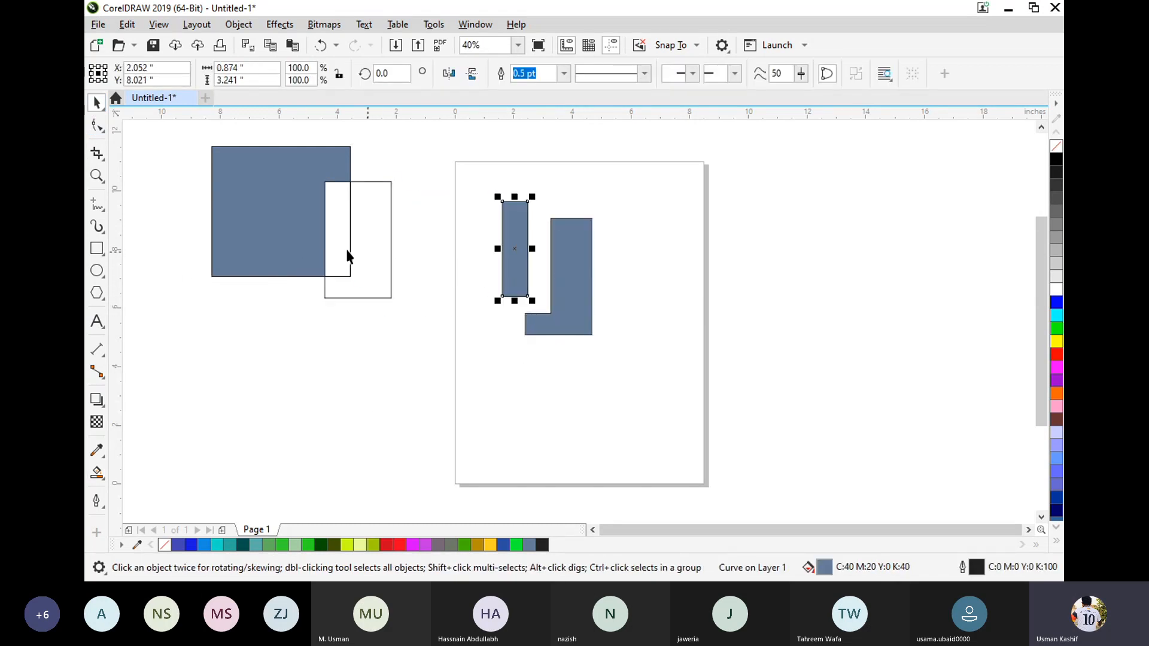
pyautogui.moveTo(281, 239); pyautogui.dragTo(421, 443)
pyautogui.click(616, 487)
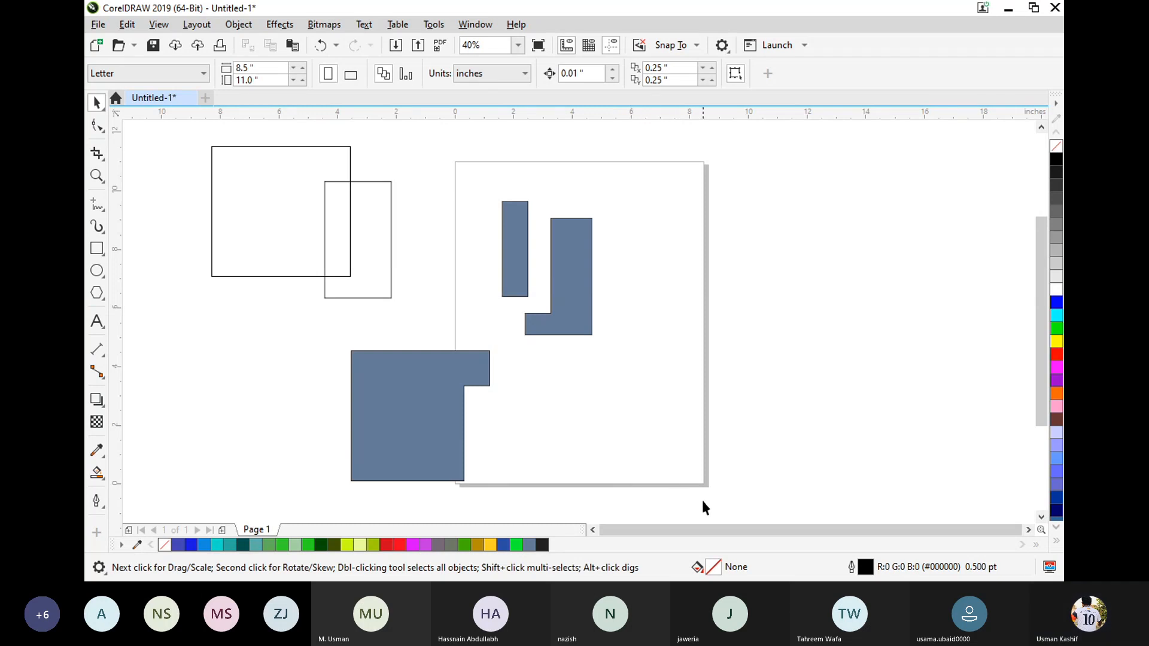
# Select the two rectangles and all blue pieces together and delete them to clear the drawing.
pyautogui.moveTo(725, 487); pyautogui.dragTo(167, 179)
pyautogui.press('Delete')
pyautogui.scroll(-4, 727, 196)
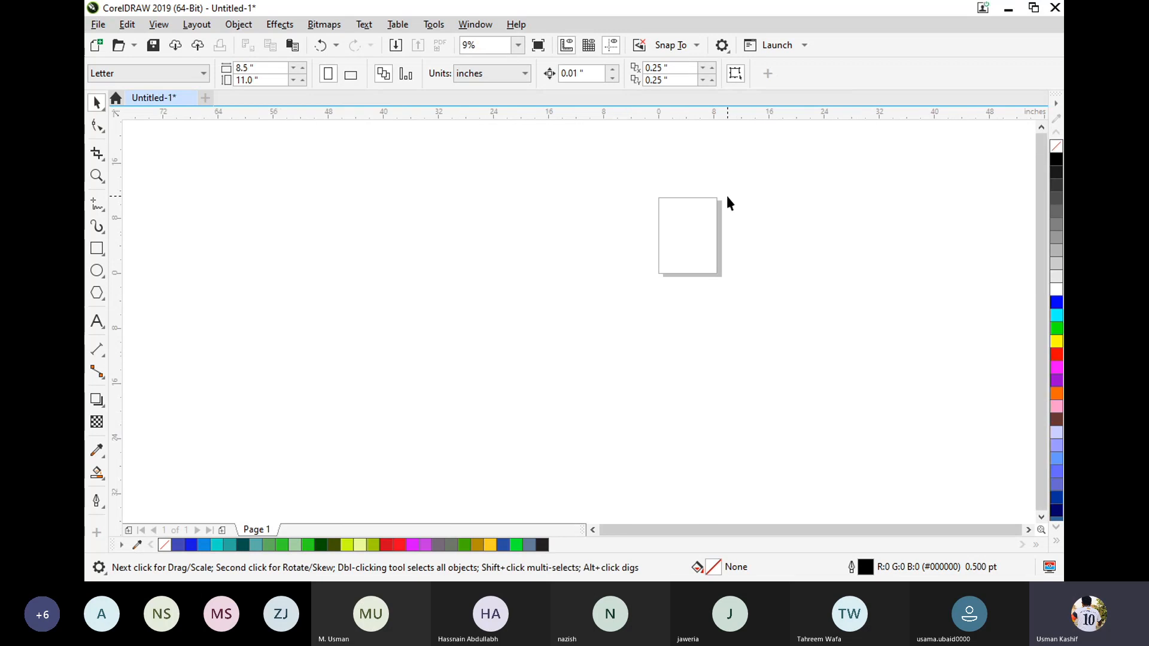
pyautogui.scroll(2, 771, 254)
pyautogui.scroll(2, 596, 128)
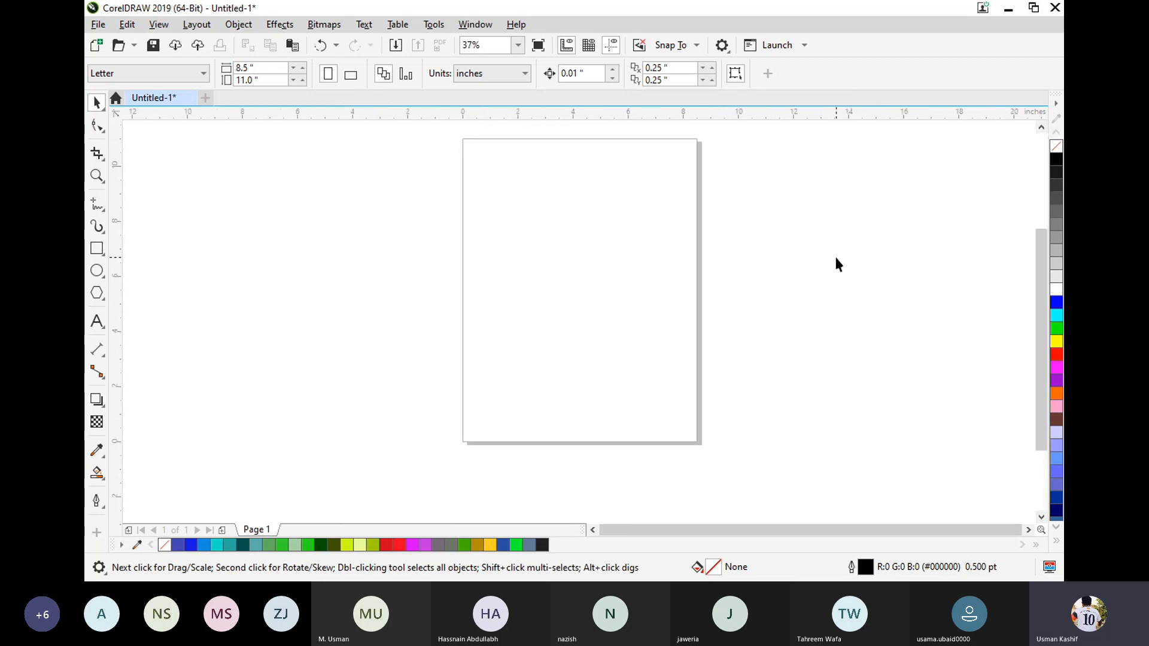
# Add a page-sized rectangle and draw a wavy Bézier curve across its lower half, about 13.2 in wide and 4.6 in tall.
pyautogui.doubleClick(98, 249)
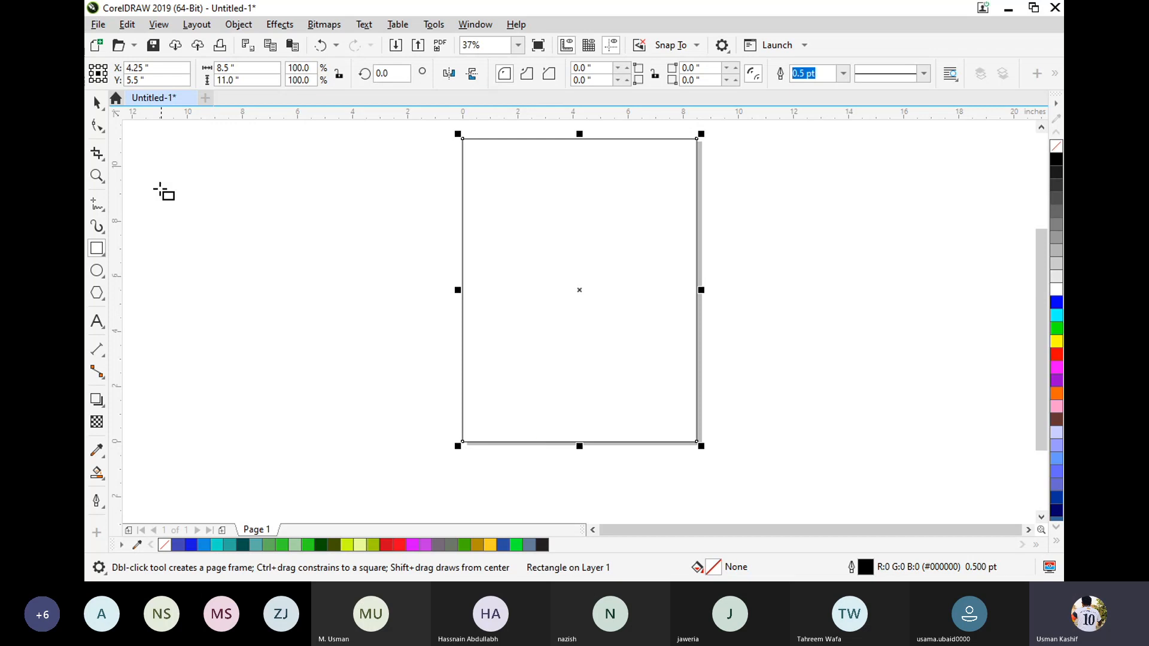
pyautogui.click(97, 205)
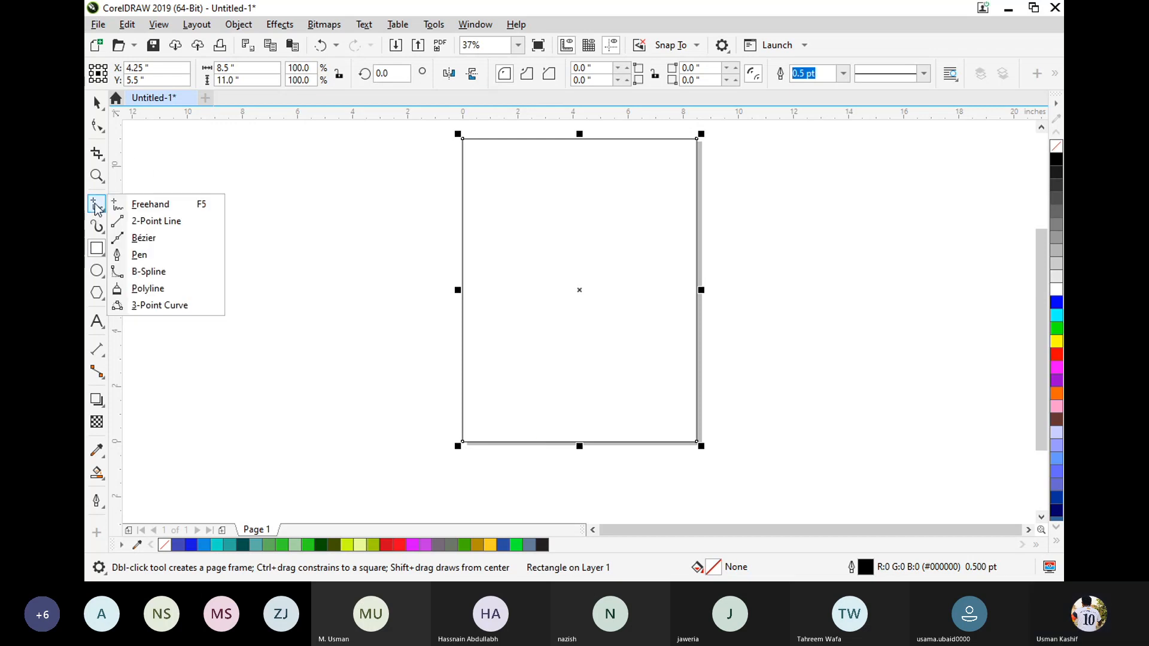
pyautogui.click(144, 237)
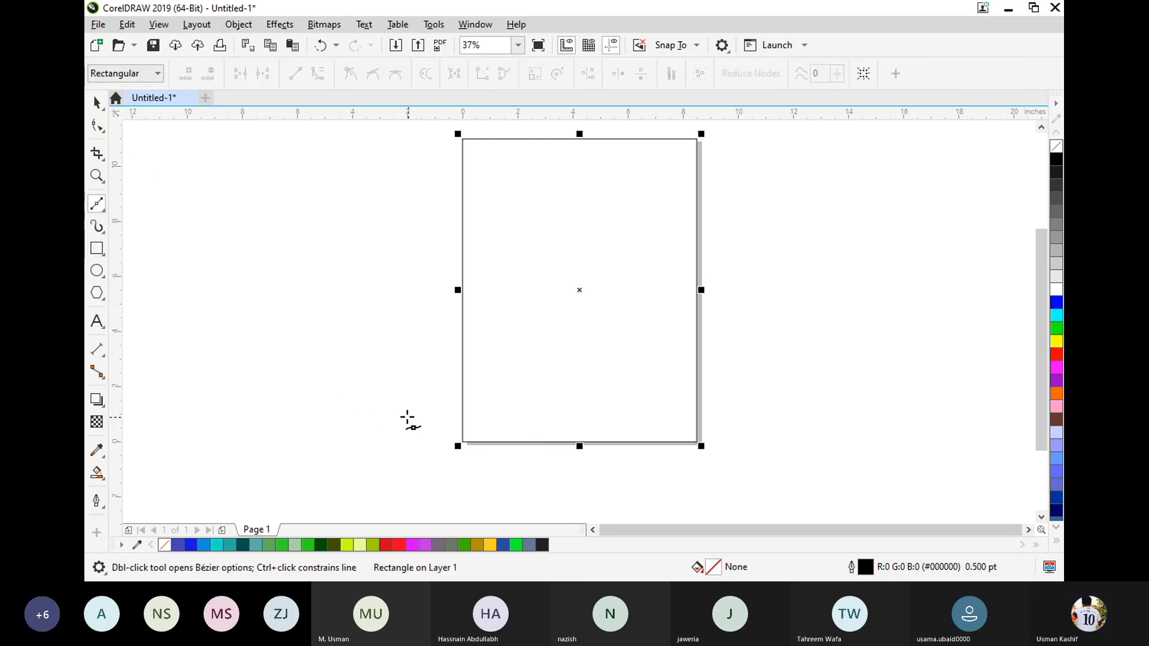
pyautogui.moveTo(391, 426); pyautogui.dragTo(426, 387)
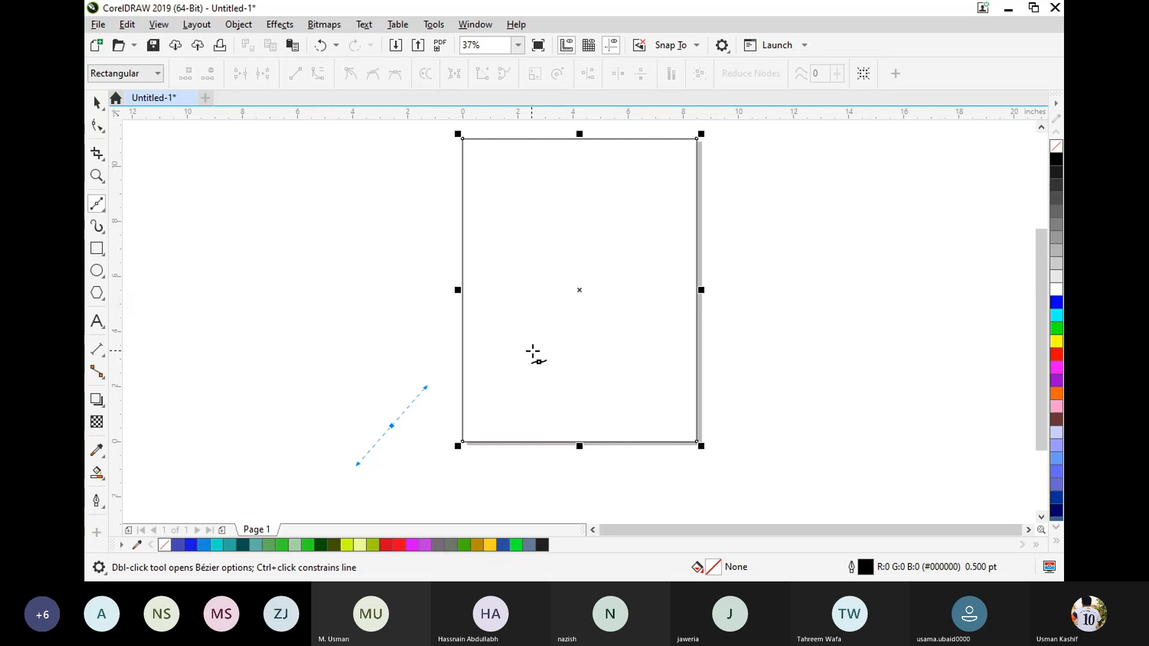
pyautogui.moveTo(577, 352); pyautogui.dragTo(672, 392)
pyautogui.click(756, 299)
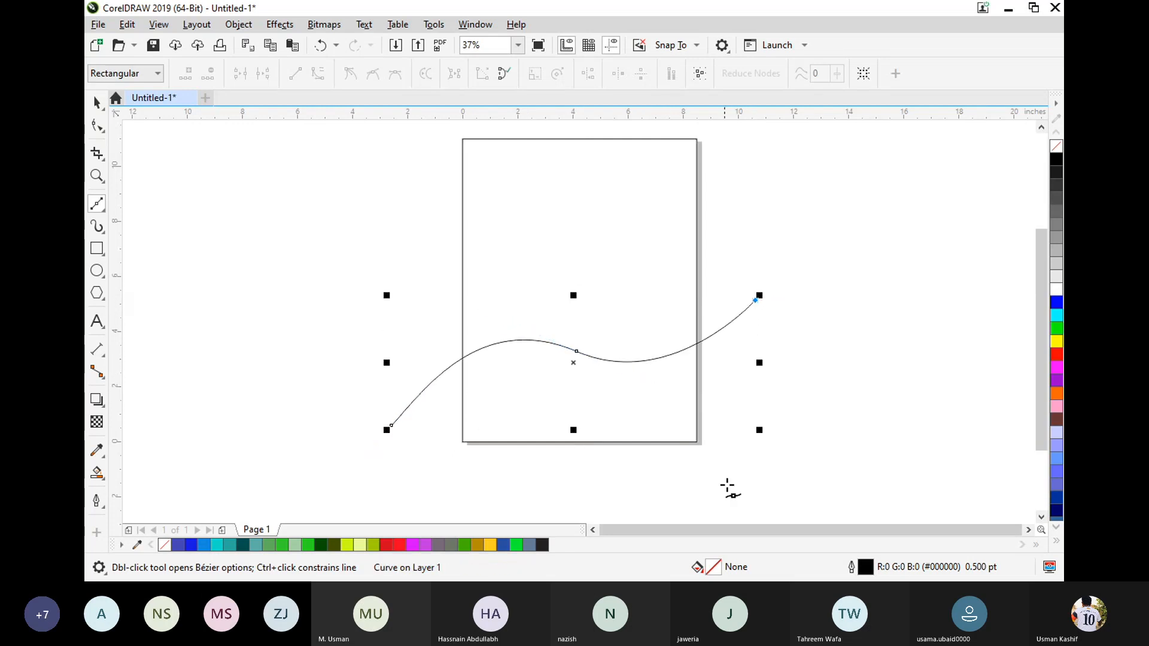
pyautogui.click(96, 102)
pyautogui.click(722, 513)
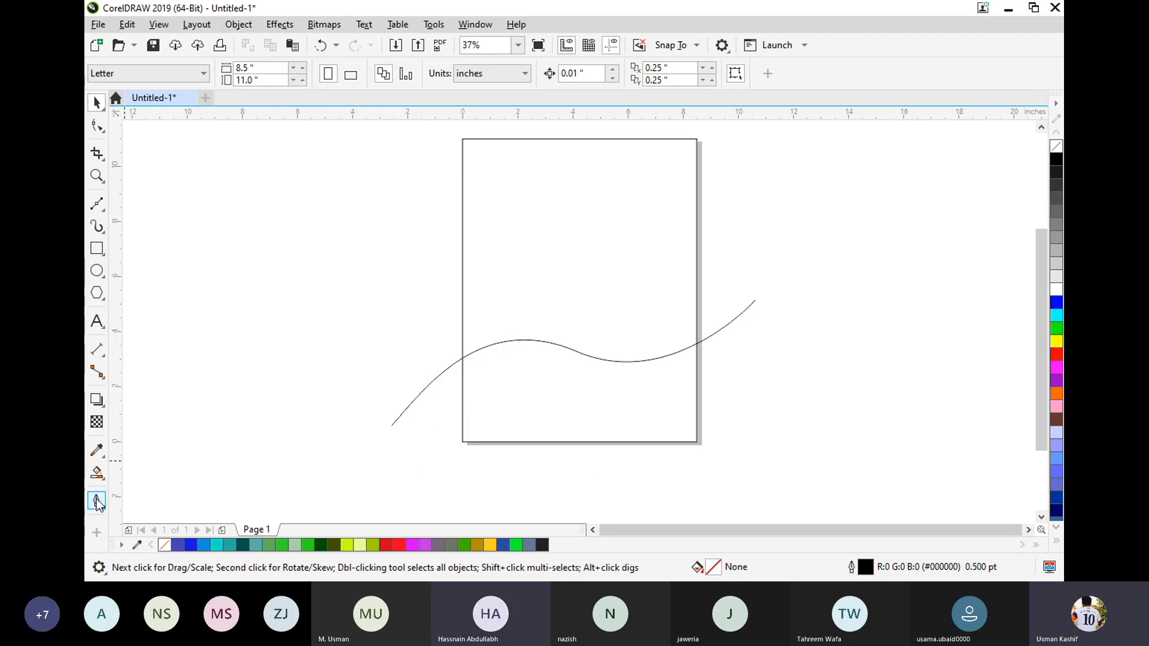
# Smart Fill the page frame's region below the wavy curve with slate blue, and delete the Bézier curve.
pyautogui.click(97, 473)
pyautogui.click(605, 415)
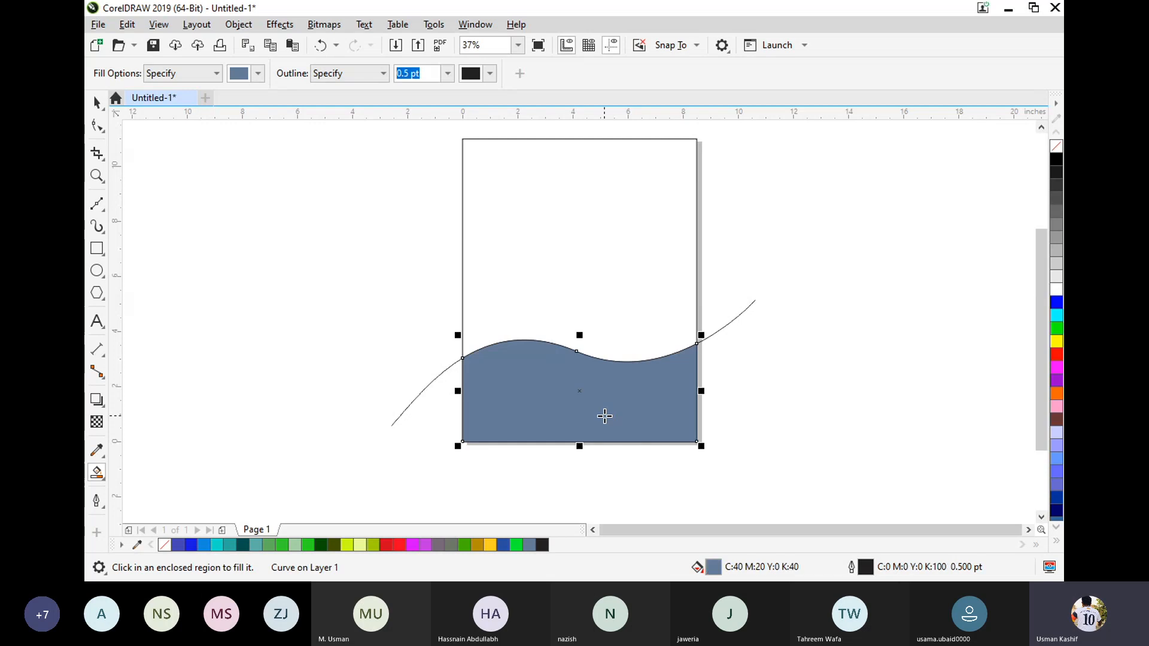
pyautogui.click(96, 105)
pyautogui.click(336, 230)
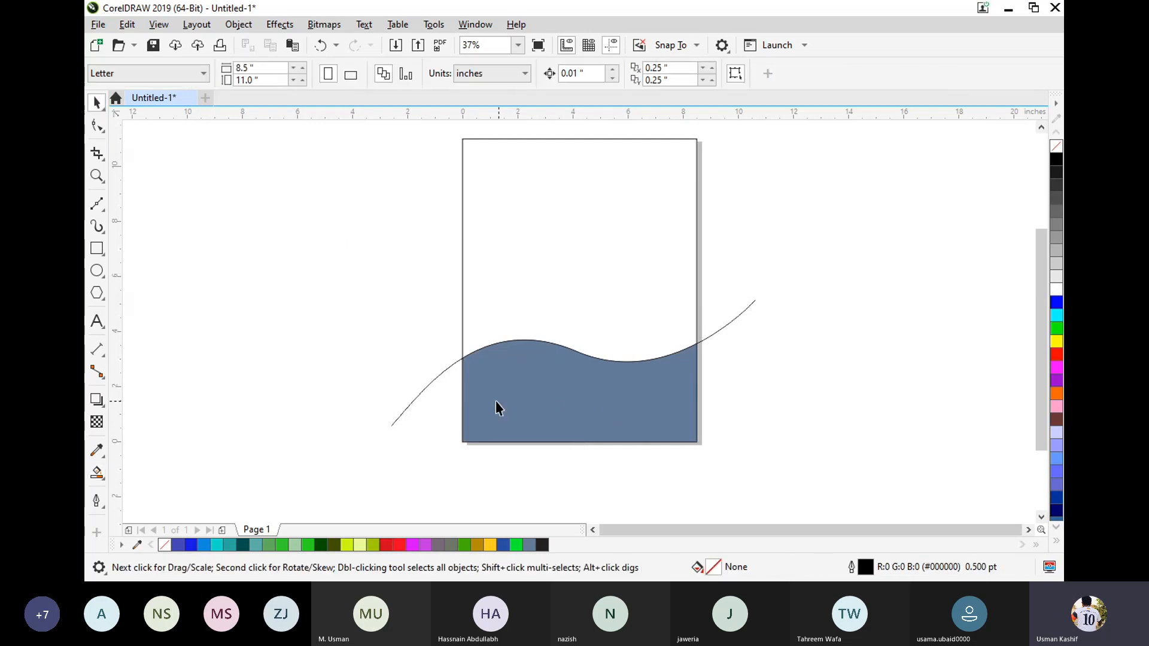
pyautogui.click(424, 388)
pyautogui.press('Delete')
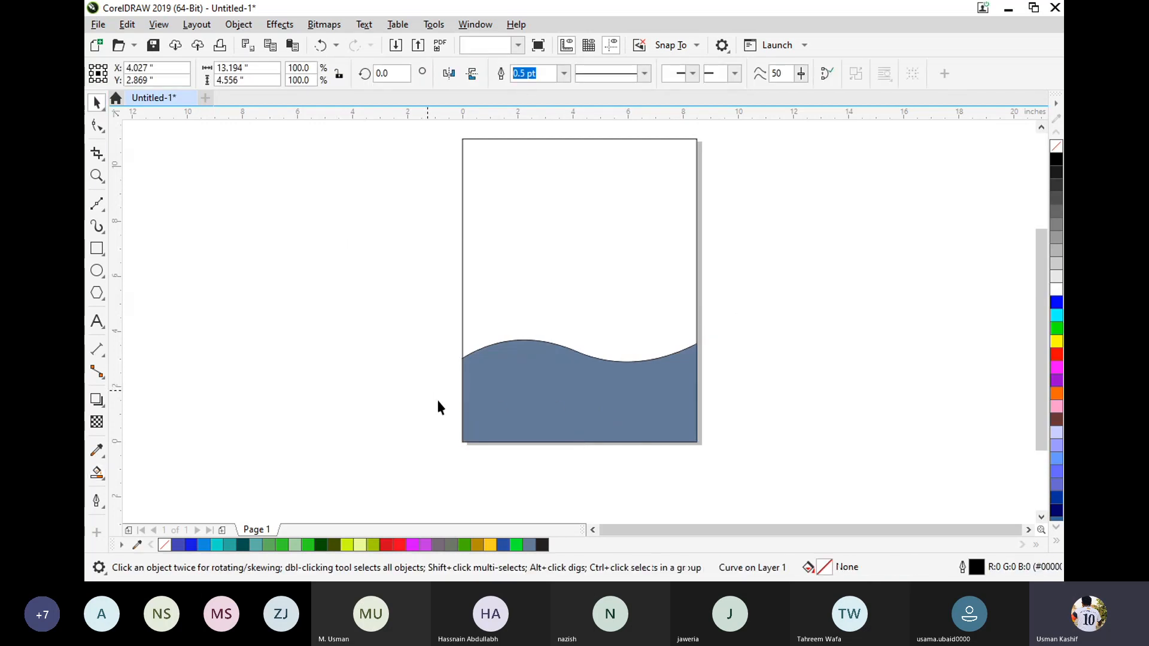
# Nudge the blue wave shape aside and delete the page-sized frame rectangle around it.
pyautogui.moveTo(608, 401); pyautogui.dragTo(566, 422)
pyautogui.click(617, 442)
pyautogui.press('Delete')
pyautogui.click(989, 375)
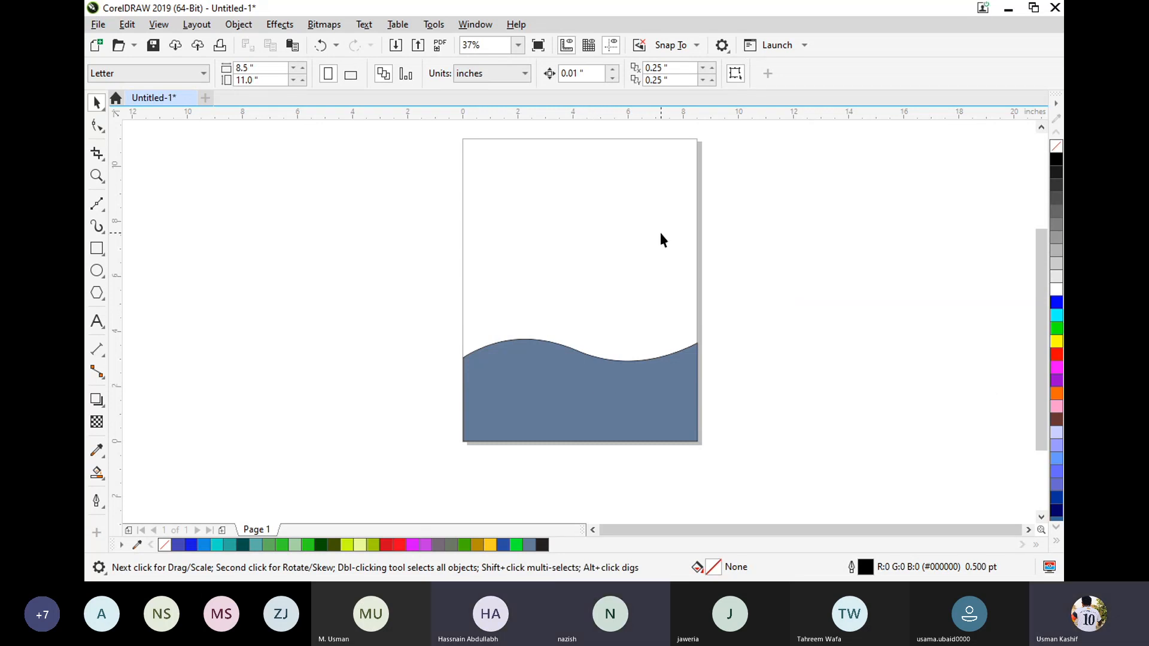
# Move the blue wave shape to the upper part of the page, mirror it vertically and align it with the page's top edge.
pyautogui.scroll(1, 661, 239)
pyautogui.scroll(-1, 661, 239)
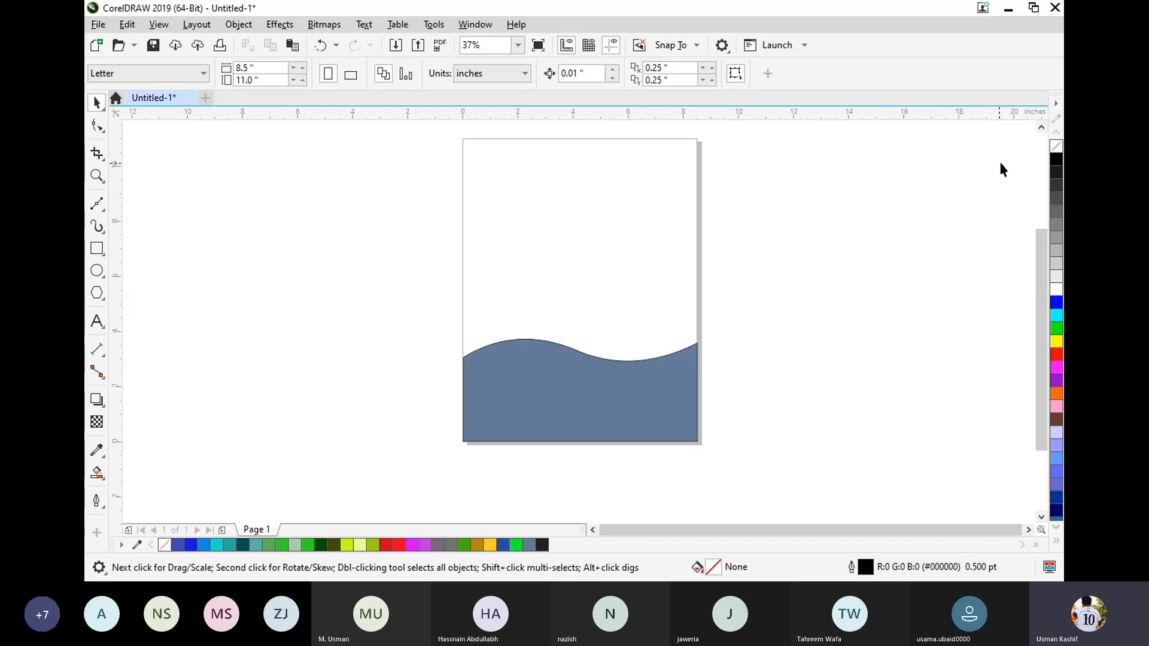
pyautogui.click(1043, 127)
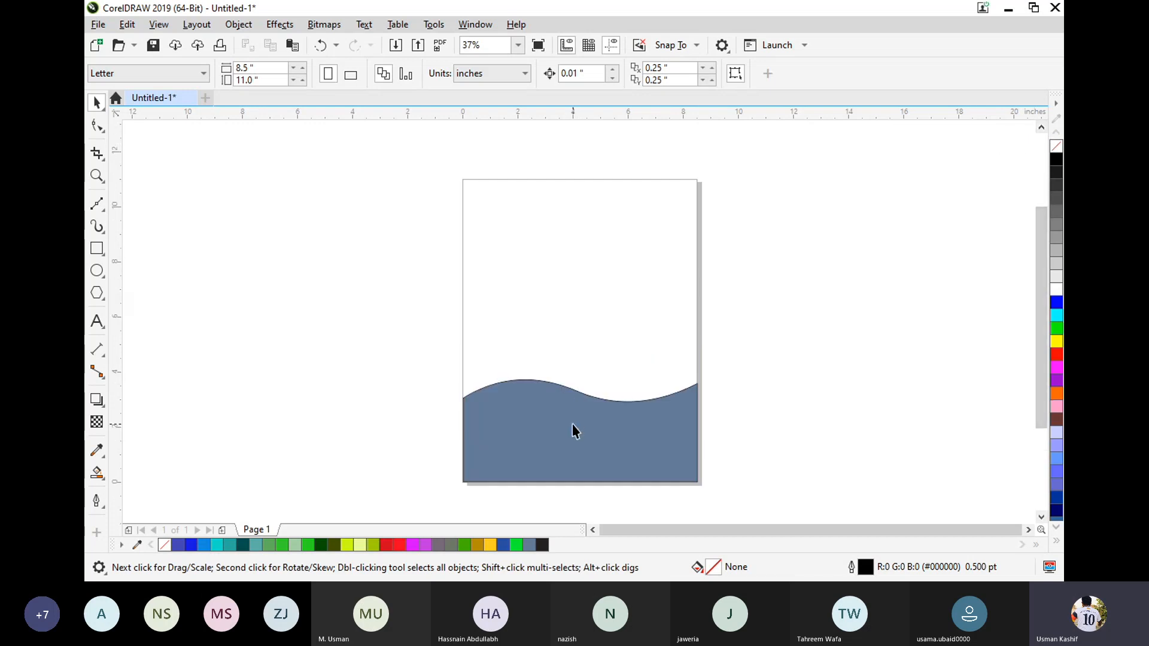
pyautogui.moveTo(572, 424); pyautogui.dragTo(575, 255)
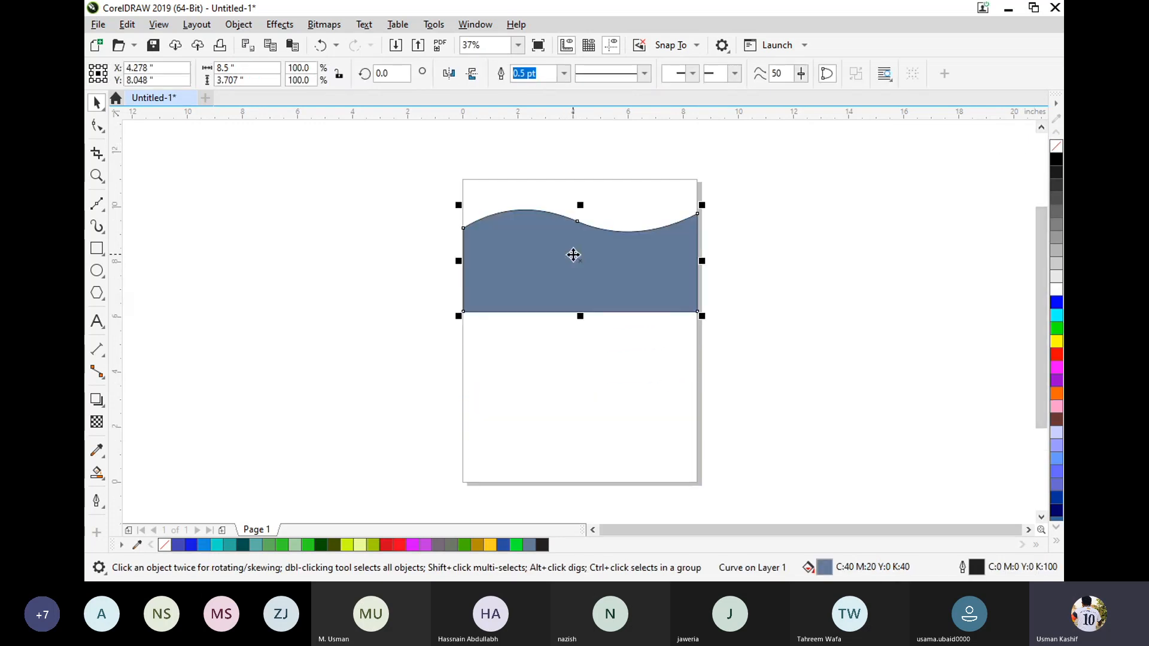
pyautogui.click(472, 74)
pyautogui.click(860, 287)
pyautogui.moveTo(616, 251); pyautogui.dragTo(616, 218)
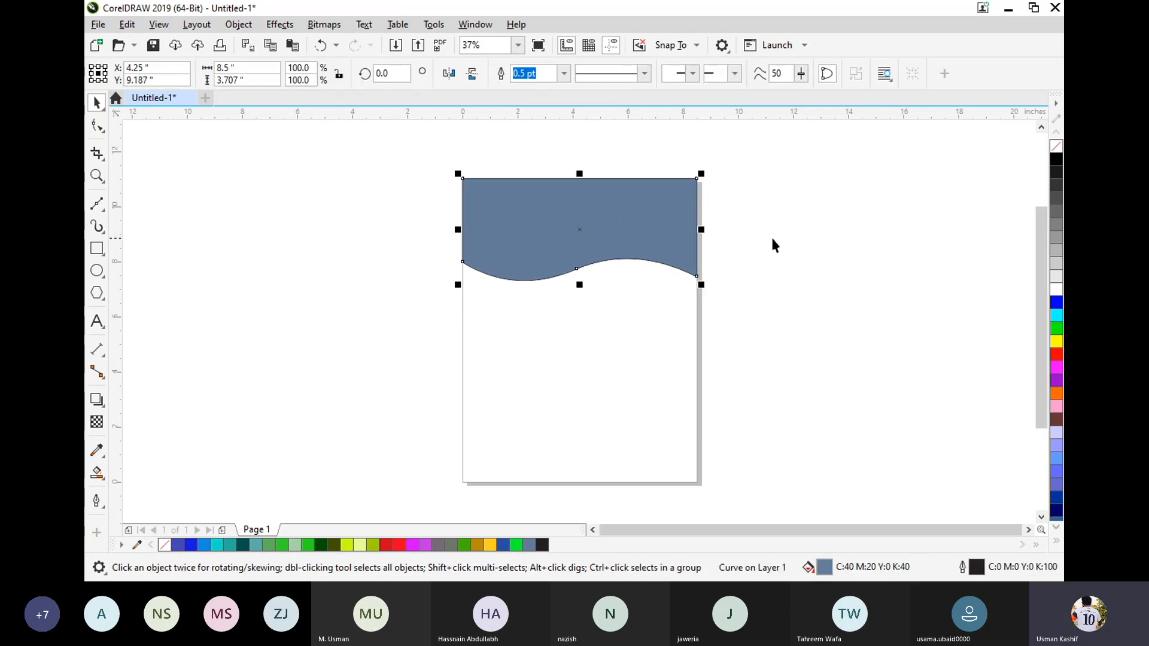
pyautogui.click(797, 237)
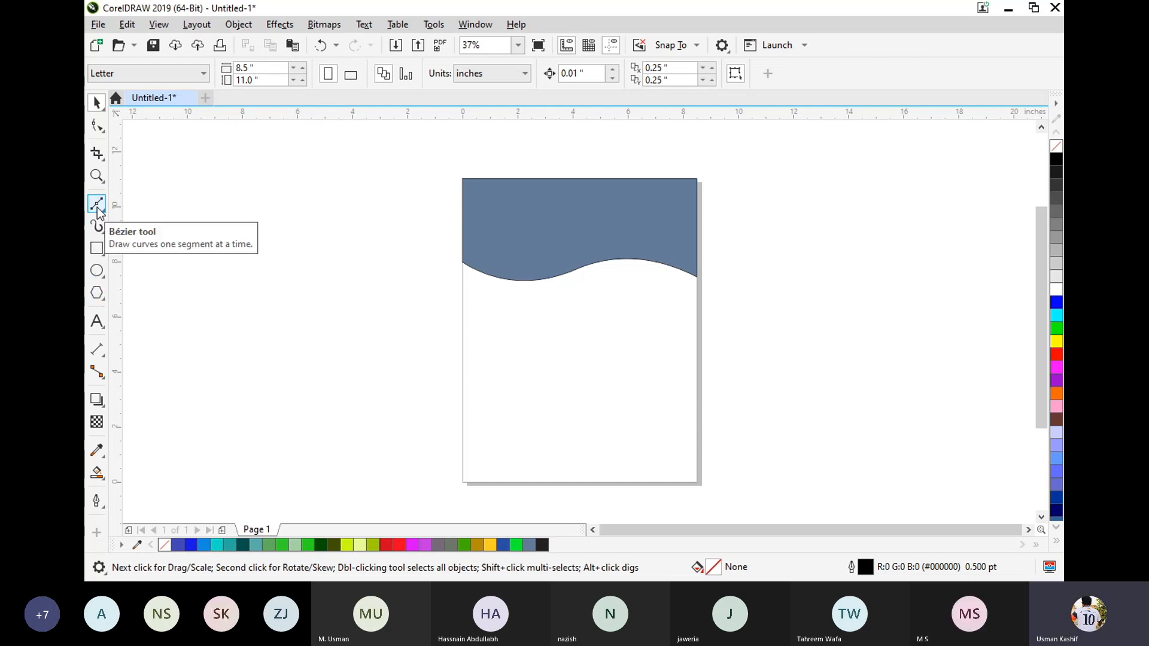
# Draw a rectangle about 5.6 in wide and 4.5 in tall beside the page's left edge, and move it up and away from the page.
pyautogui.click(97, 247)
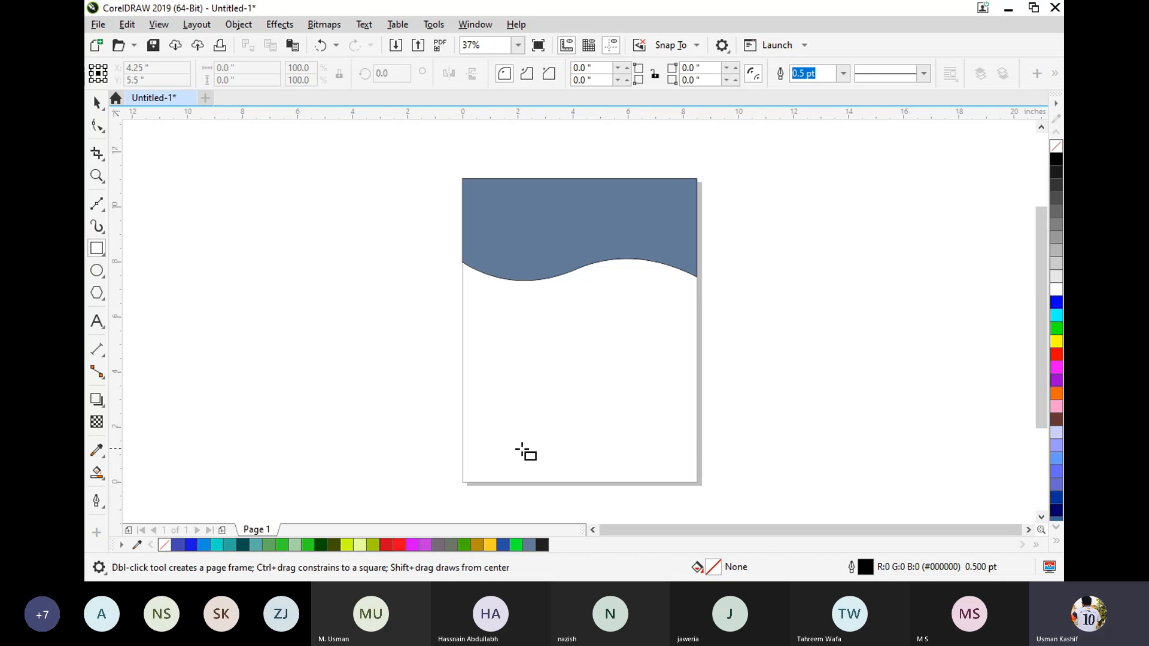
pyautogui.moveTo(454, 371)
pyautogui.mouseDown()
pyautogui.moveTo(648, 472)
pyautogui.moveTo(711, 489)
pyautogui.moveTo(408, 476)
pyautogui.moveTo(277, 484)
pyautogui.moveTo(301, 495)
pyautogui.mouseUp()
pyautogui.click(102, 110)
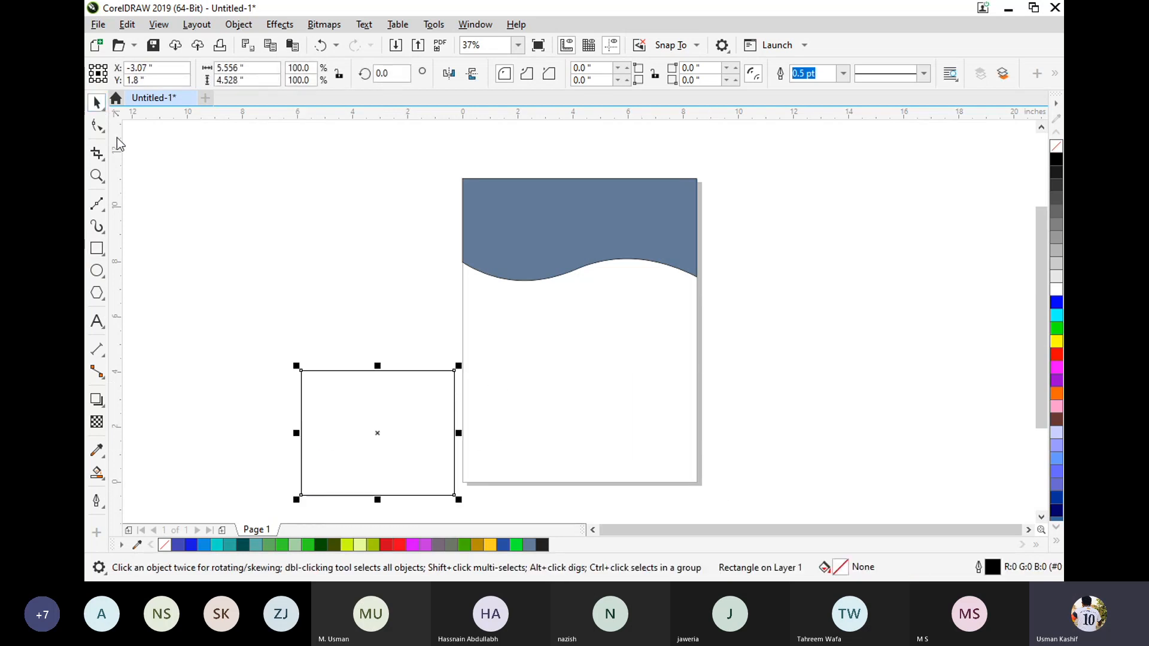
pyautogui.moveTo(371, 413); pyautogui.dragTo(338, 343)
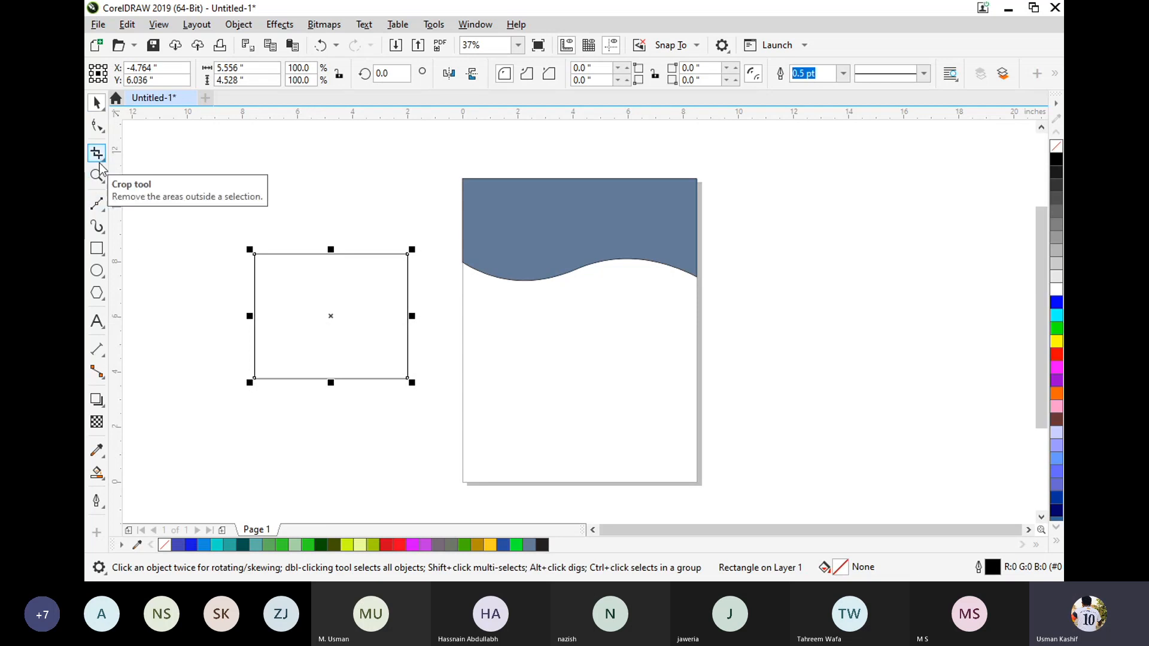
# Try removing the rectangle's top edge with Virtual Segment Delete, and undo the deletion.
pyautogui.click(100, 162)
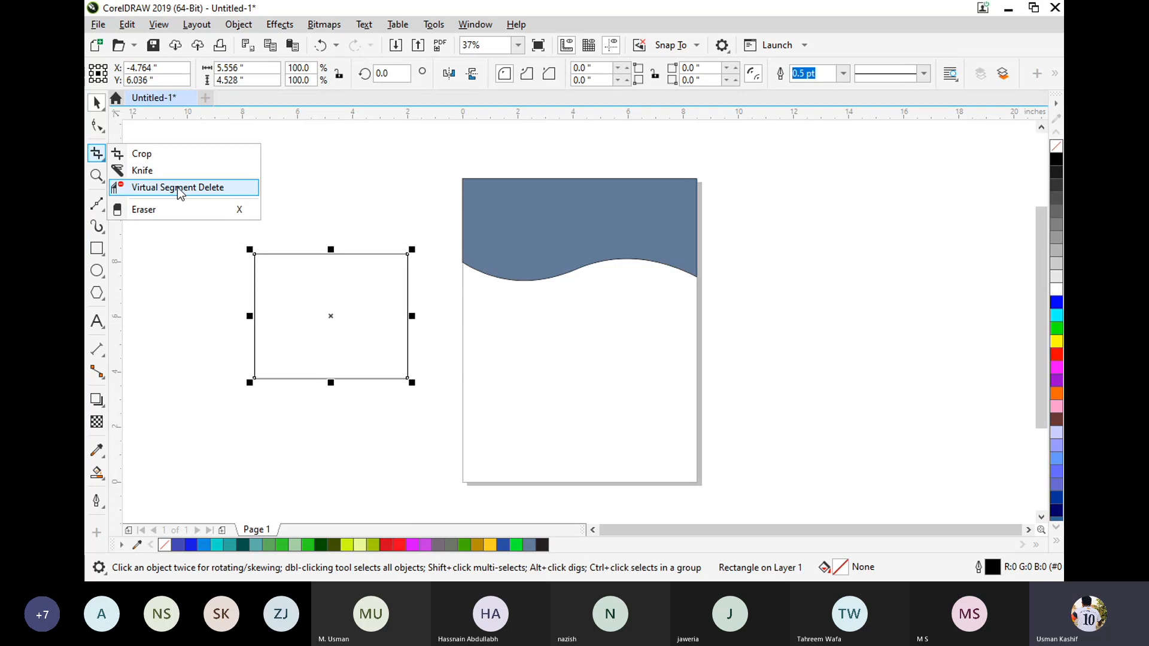
pyautogui.click(150, 187)
pyautogui.click(336, 254)
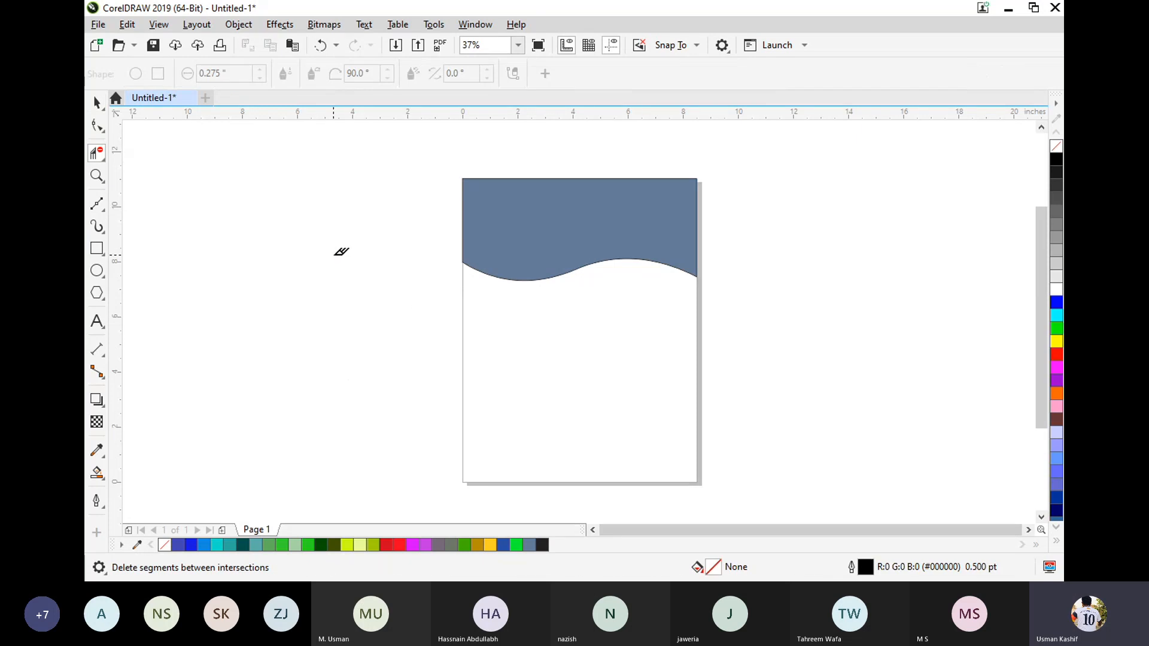
pyautogui.hotkey('ctrl', 'z')
pyautogui.press('space')
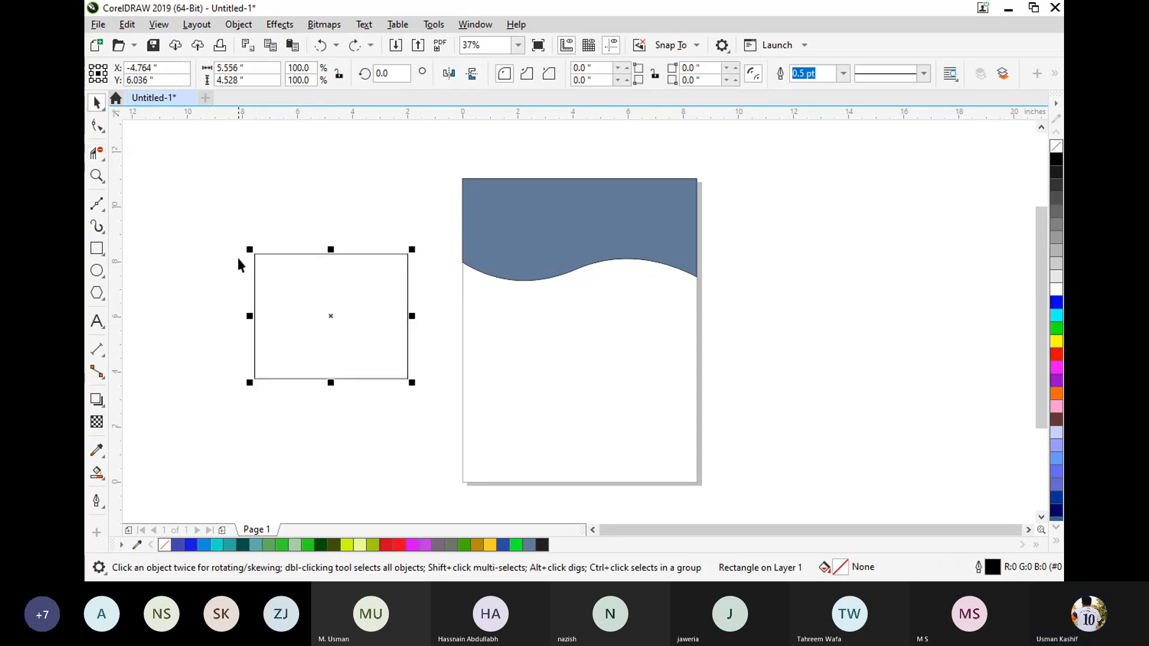
pyautogui.click(238, 263)
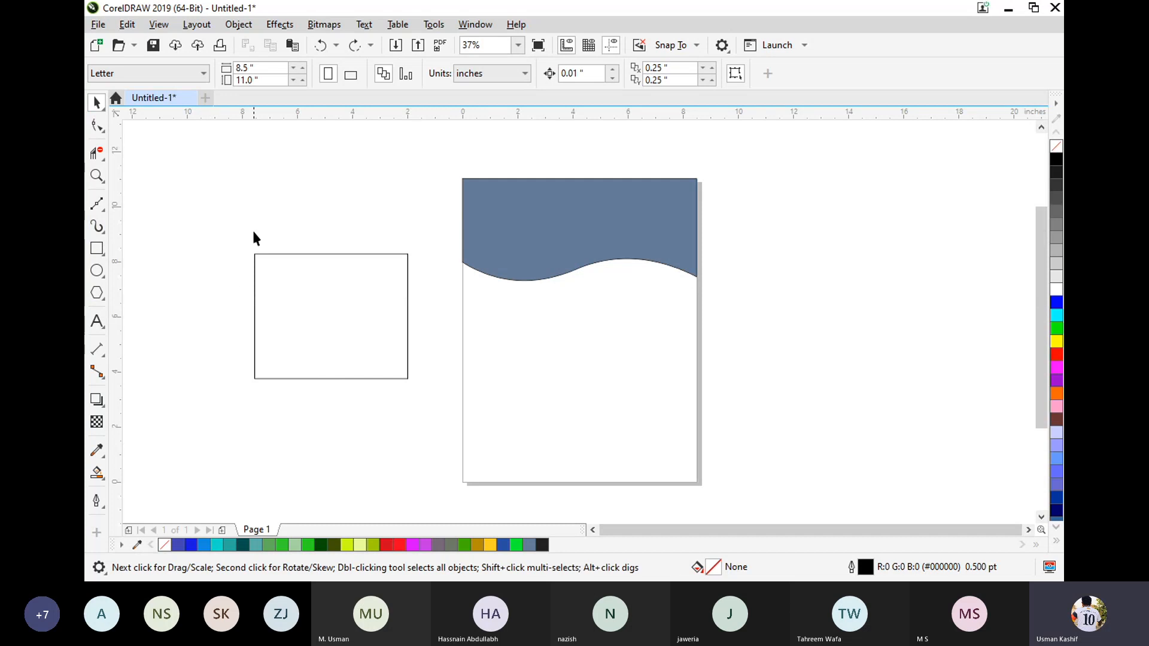
# Convert the rectangle beside the page to curves and keep it selected.
pyautogui.click(257, 254)
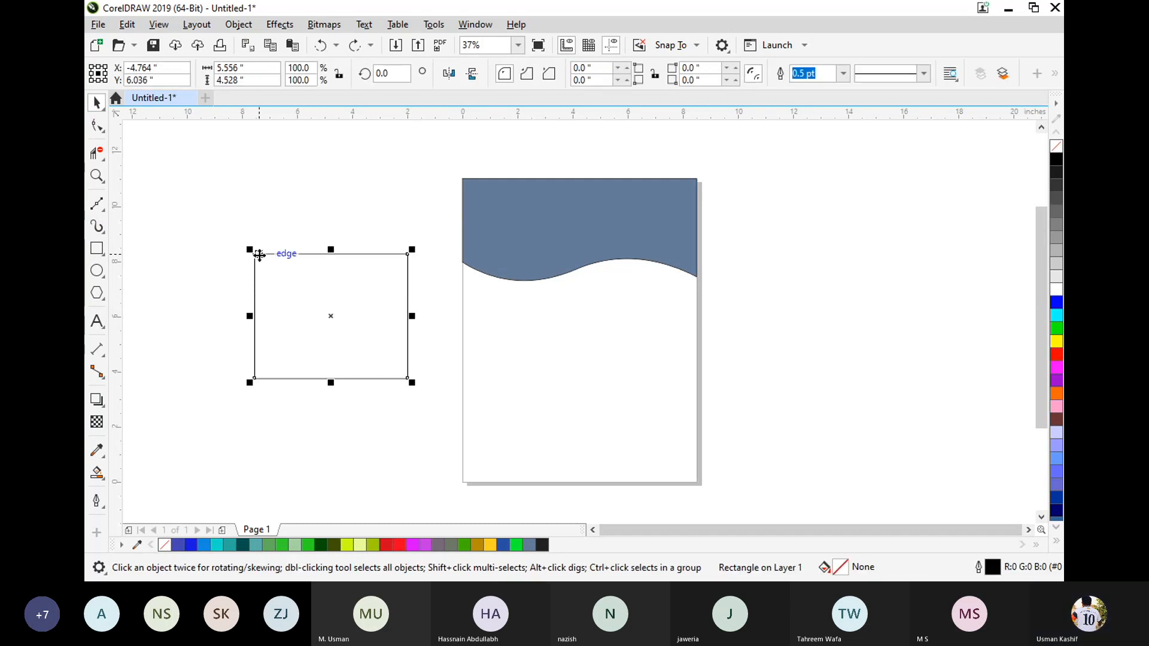
pyautogui.hotkey('ctrl', 'q')
pyautogui.click(267, 198)
pyautogui.click(96, 125)
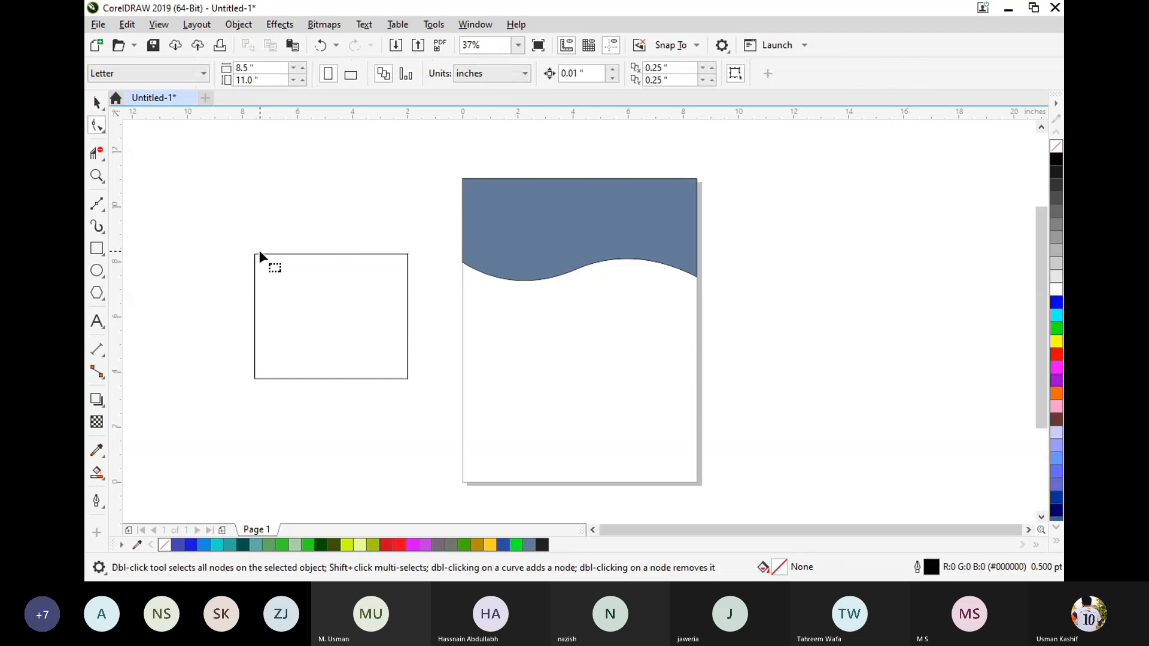
pyautogui.click(94, 105)
pyautogui.click(282, 254)
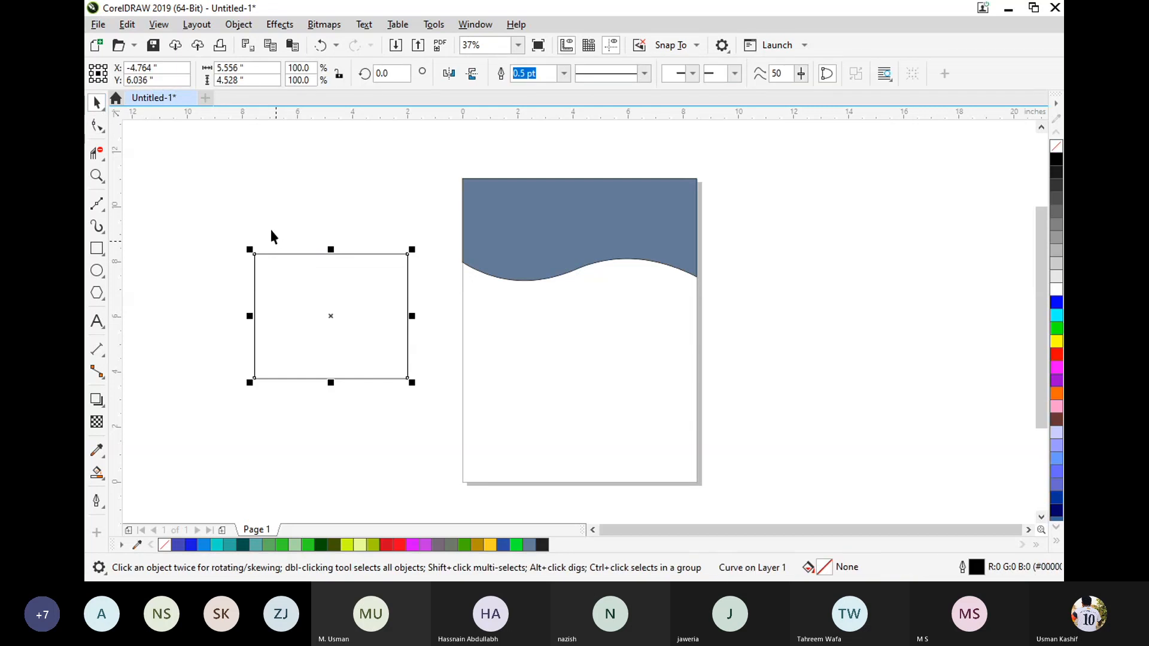
# Break the converted rectangle's upper-right corner node and pull the loose end of its top edge upward to open the shape.
pyautogui.click(96, 126)
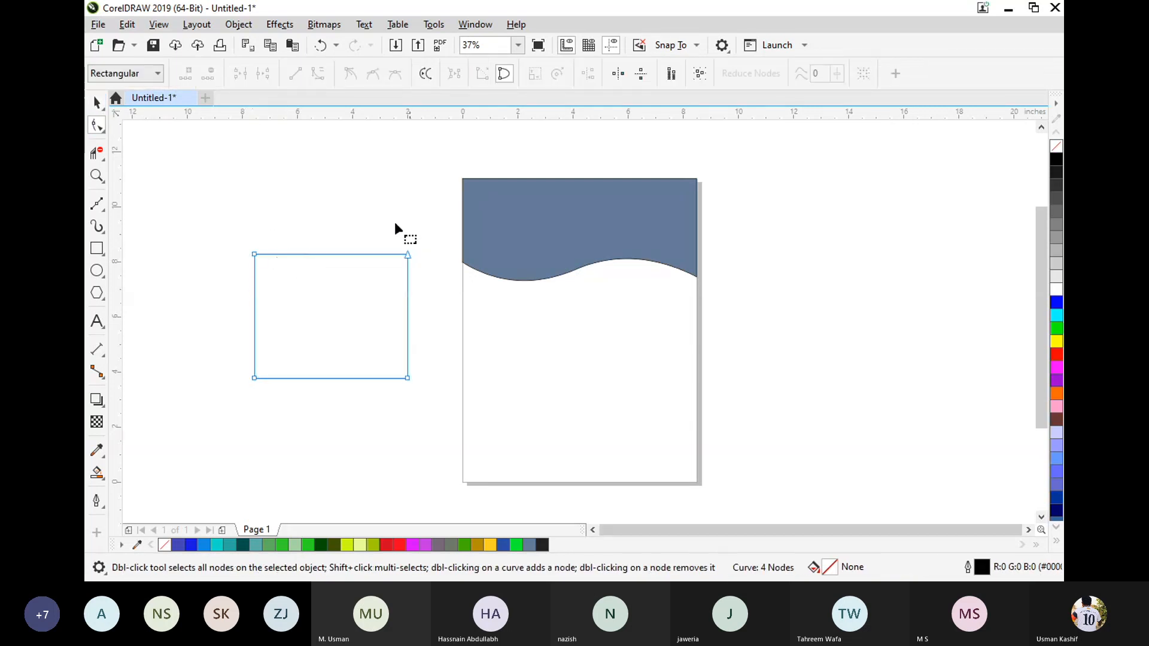
pyautogui.moveTo(395, 224); pyautogui.dragTo(444, 287)
pyautogui.click(266, 76)
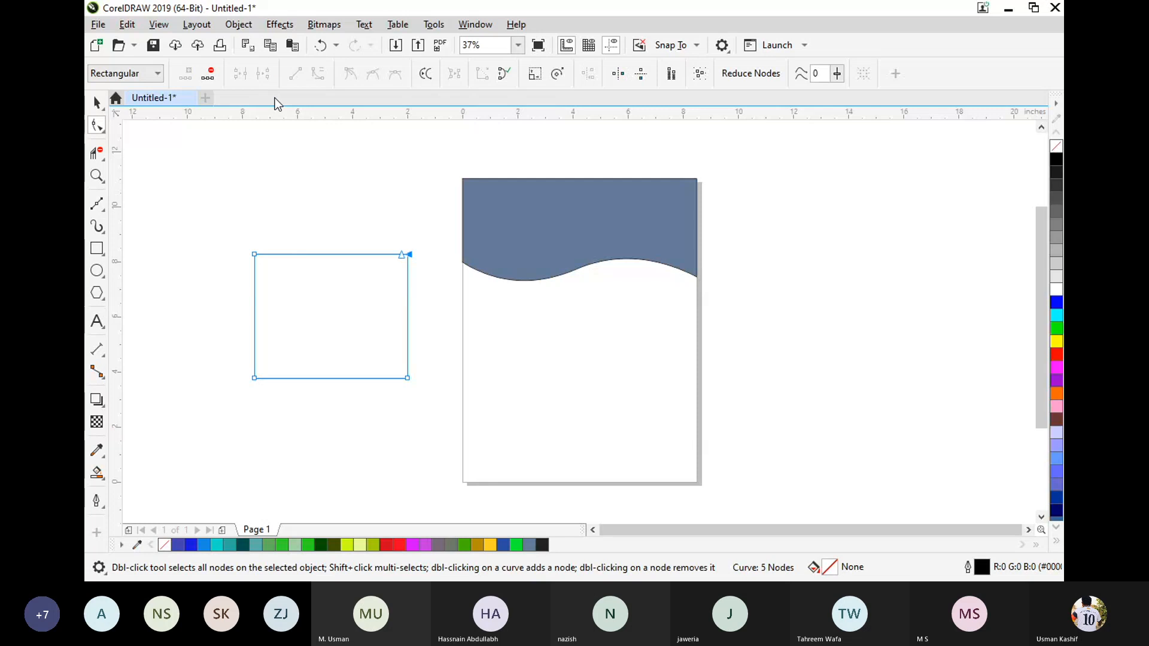
pyautogui.click(406, 245)
pyautogui.moveTo(406, 254); pyautogui.dragTo(409, 237)
pyautogui.click(96, 103)
pyautogui.click(197, 172)
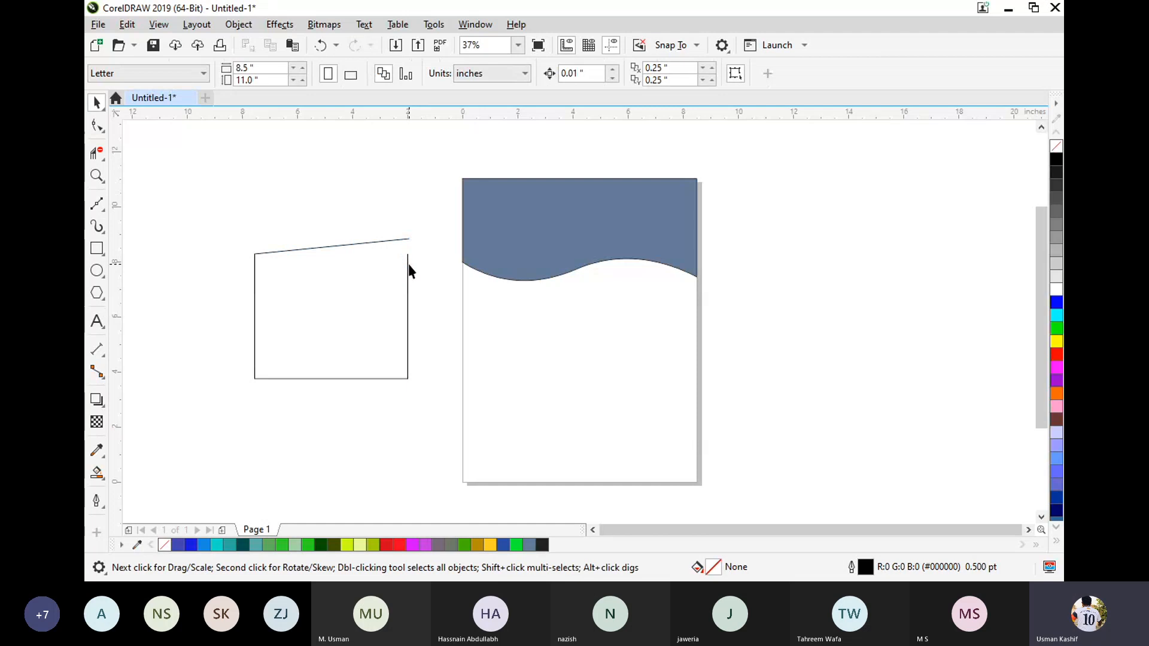
# Move the open shape slightly down and away from the page, and try to Smart Fill its interior with slate blue.
pyautogui.moveTo(408, 271); pyautogui.dragTo(385, 307)
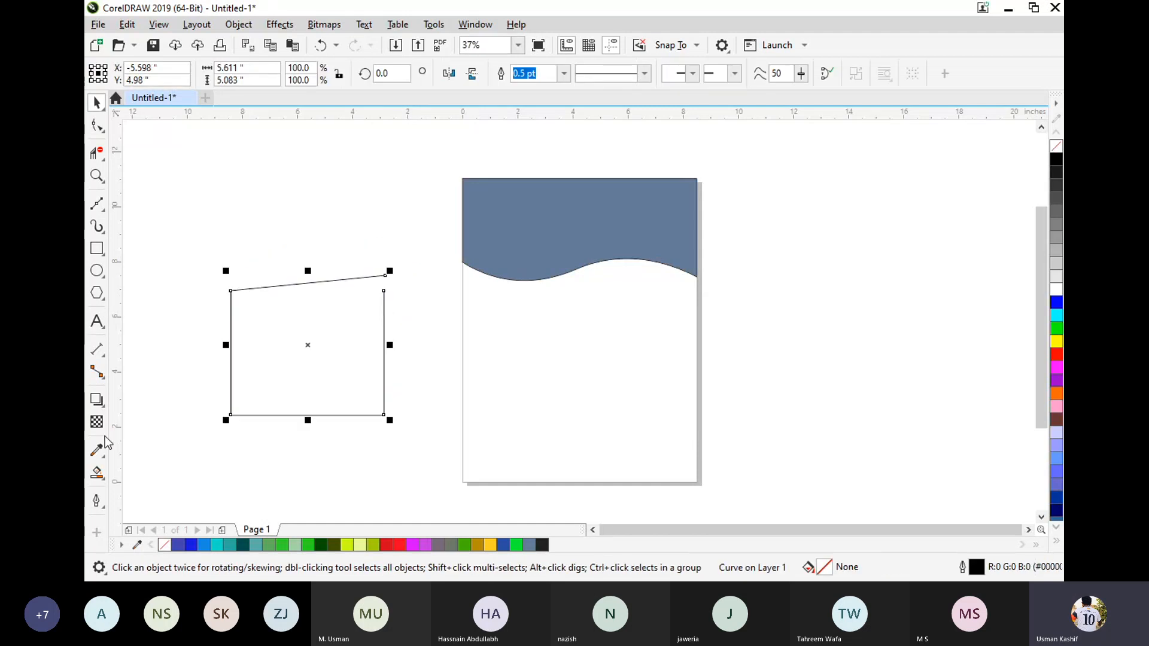
pyautogui.click(97, 473)
pyautogui.click(331, 372)
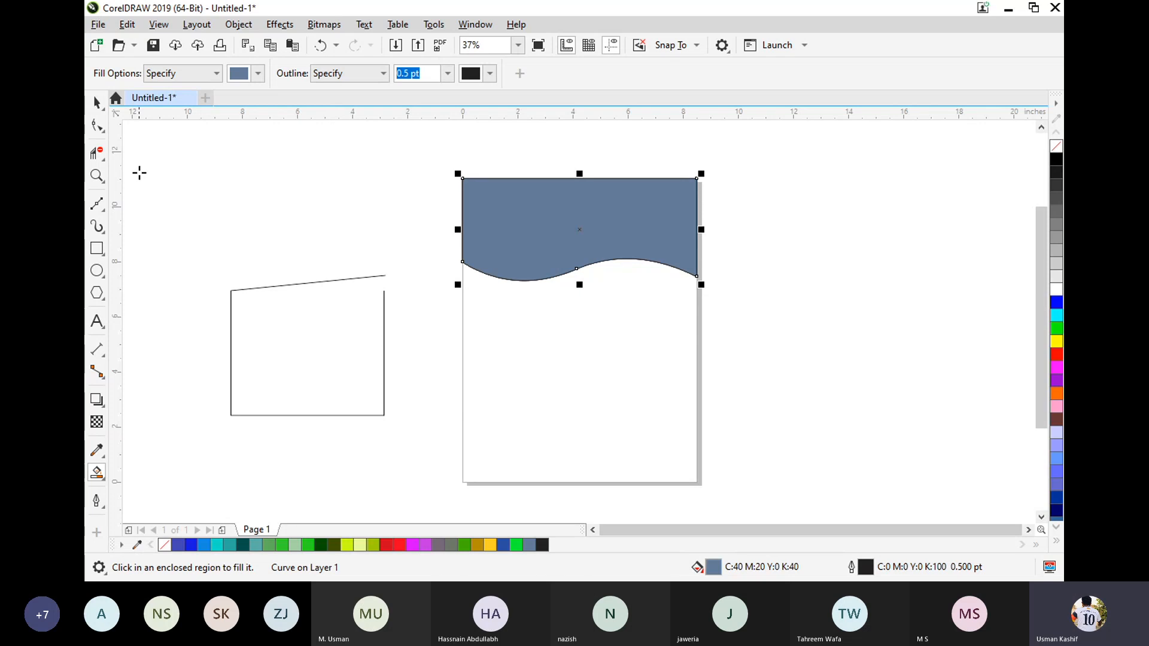
# Select the open shape beside the page and delete it.
pyautogui.click(97, 102)
pyautogui.click(224, 210)
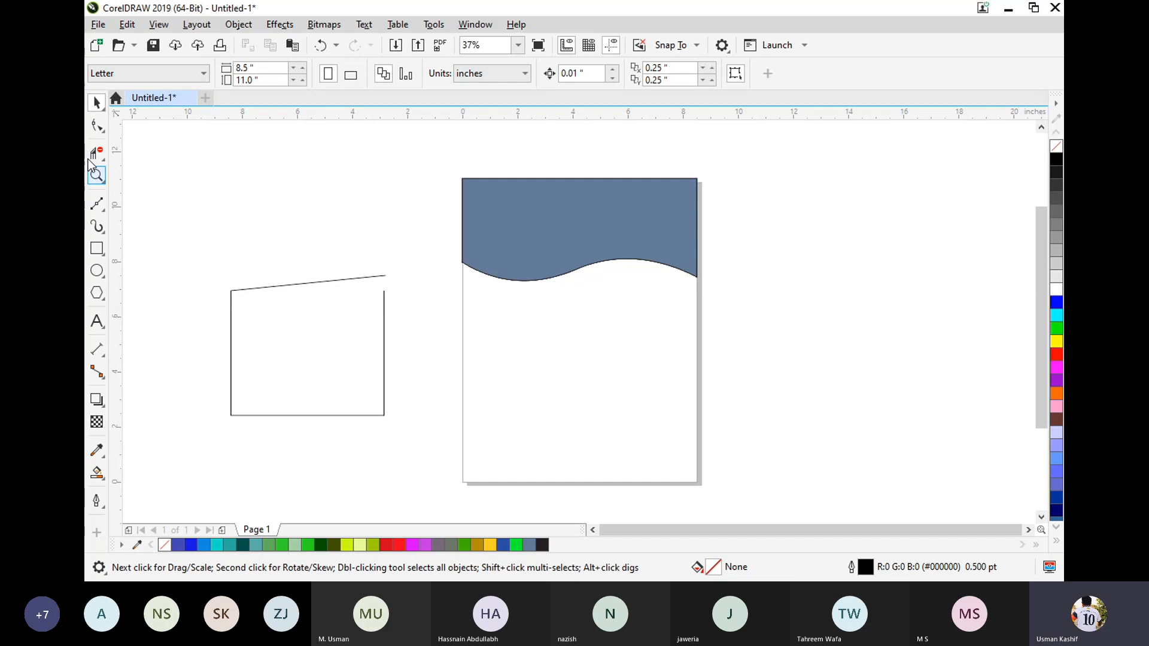
pyautogui.moveTo(221, 225); pyautogui.dragTo(443, 467)
pyautogui.press('Delete')
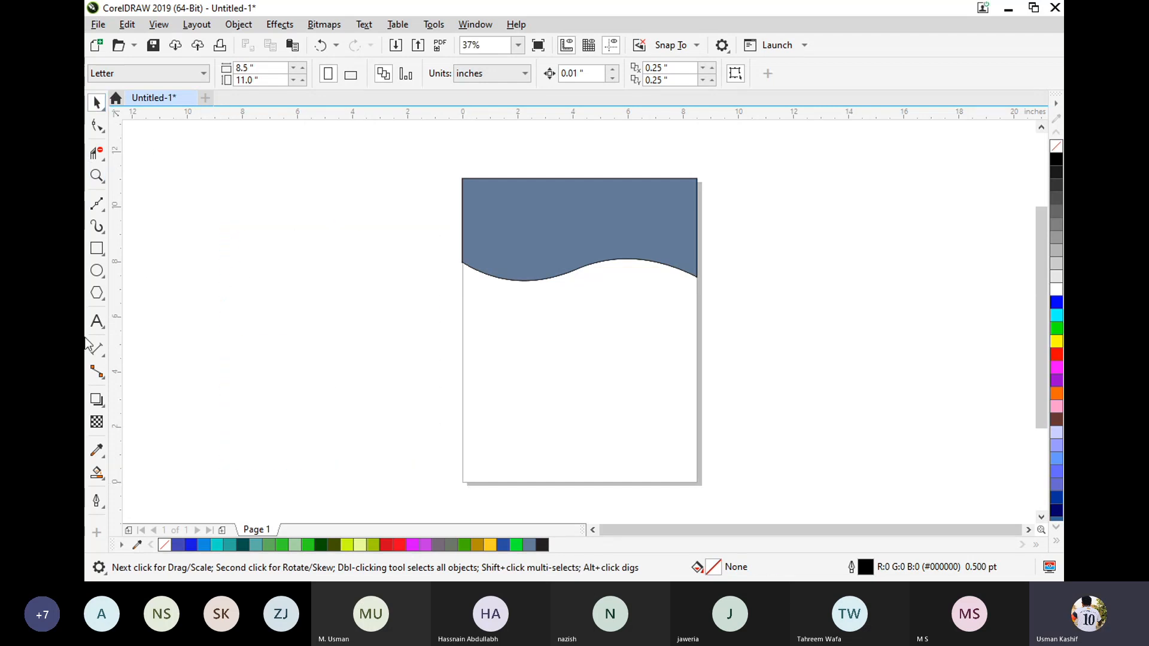
# Draw a rectangle about 7 × 6.3 in beside the page and a wavy Pen curve about 7.8 × 2.6 in across its lower half.
pyautogui.click(96, 248)
pyautogui.moveTo(214, 223)
pyautogui.mouseDown()
pyautogui.moveTo(418, 376)
pyautogui.moveTo(407, 395)
pyautogui.mouseUp()
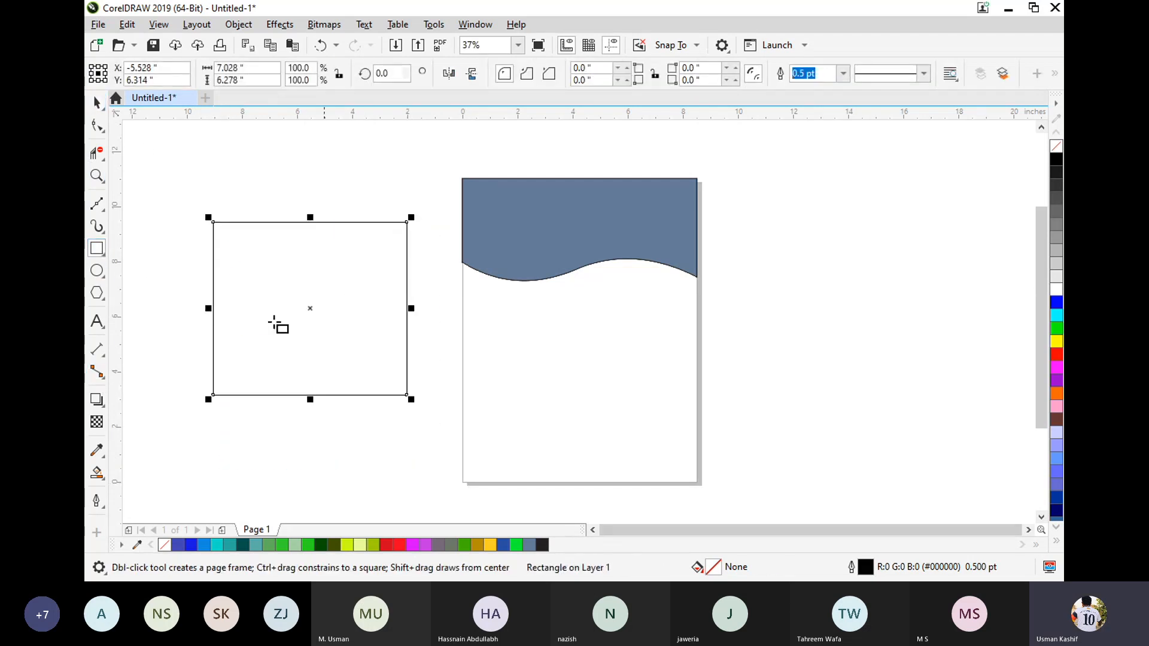
pyautogui.click(97, 210)
pyautogui.click(158, 254)
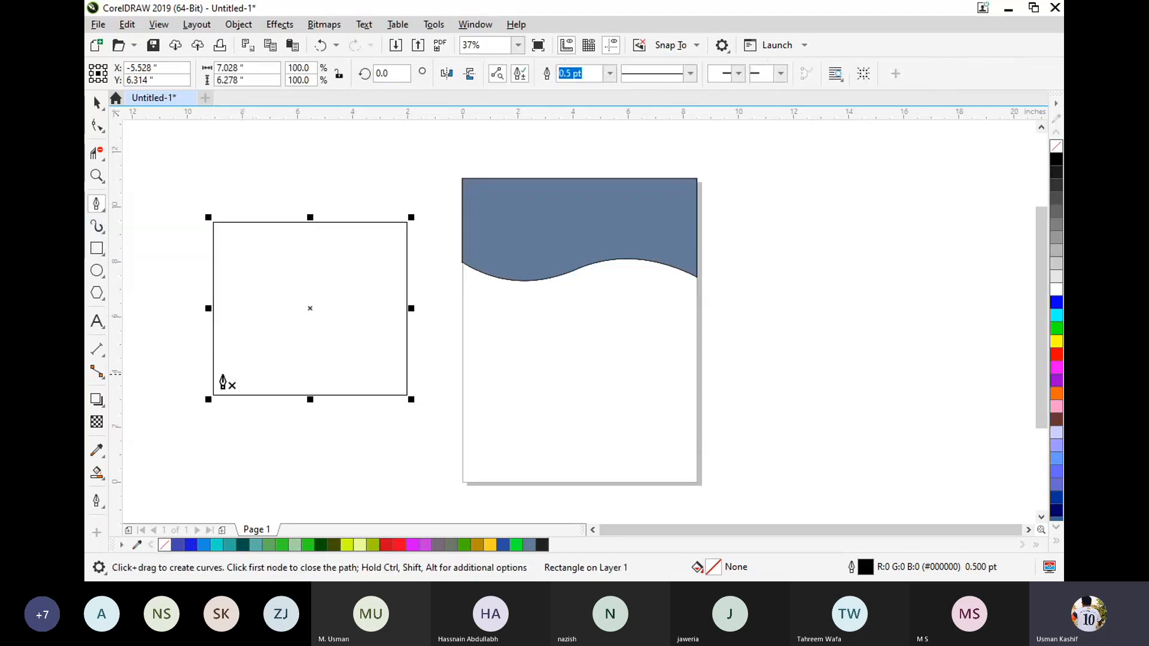
pyautogui.click(221, 374)
pyautogui.moveTo(309, 340); pyautogui.dragTo(385, 364)
pyautogui.moveTo(437, 302); pyautogui.dragTo(452, 360)
pyautogui.press('space')
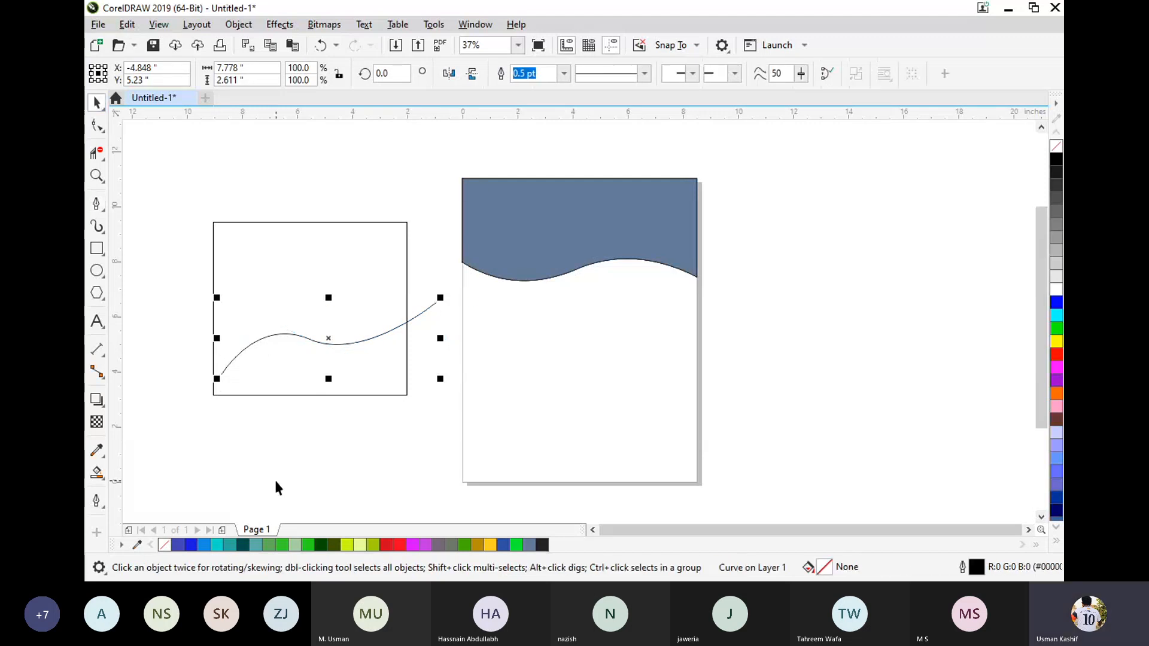
# Move the wavy curve down and to the left so its left end almost reaches the rectangle's left edge.
pyautogui.click(235, 405)
pyautogui.scroll(1, 235, 401)
pyautogui.scroll(1, 319, 396)
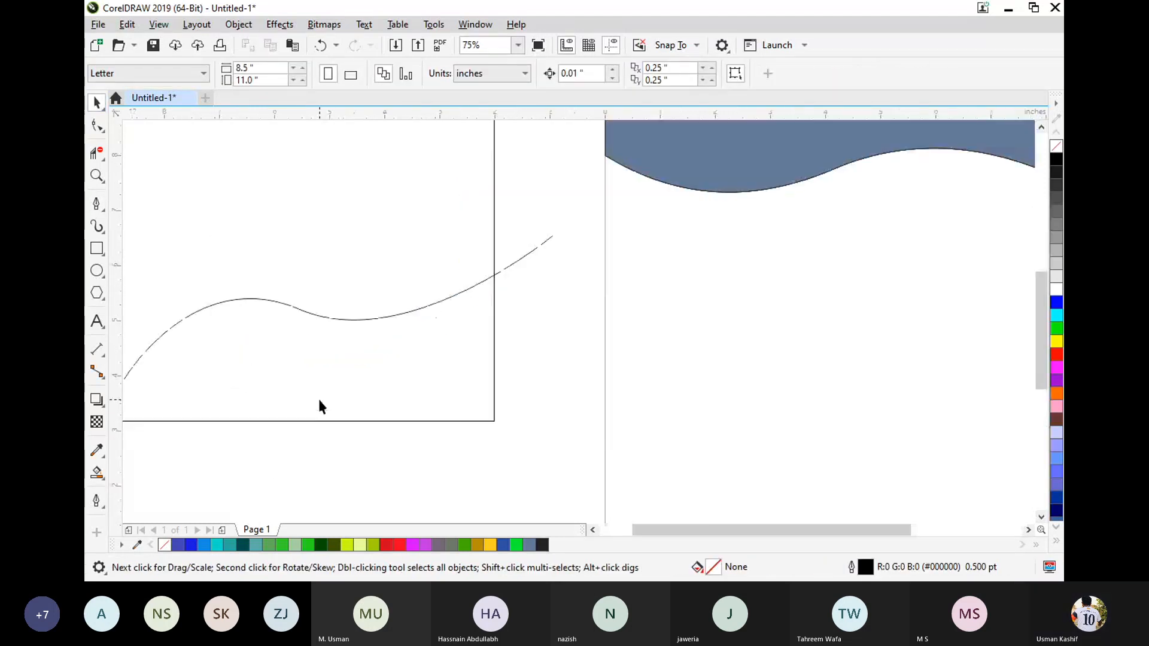
pyautogui.press('space')
pyautogui.press('space')
pyautogui.press('h')
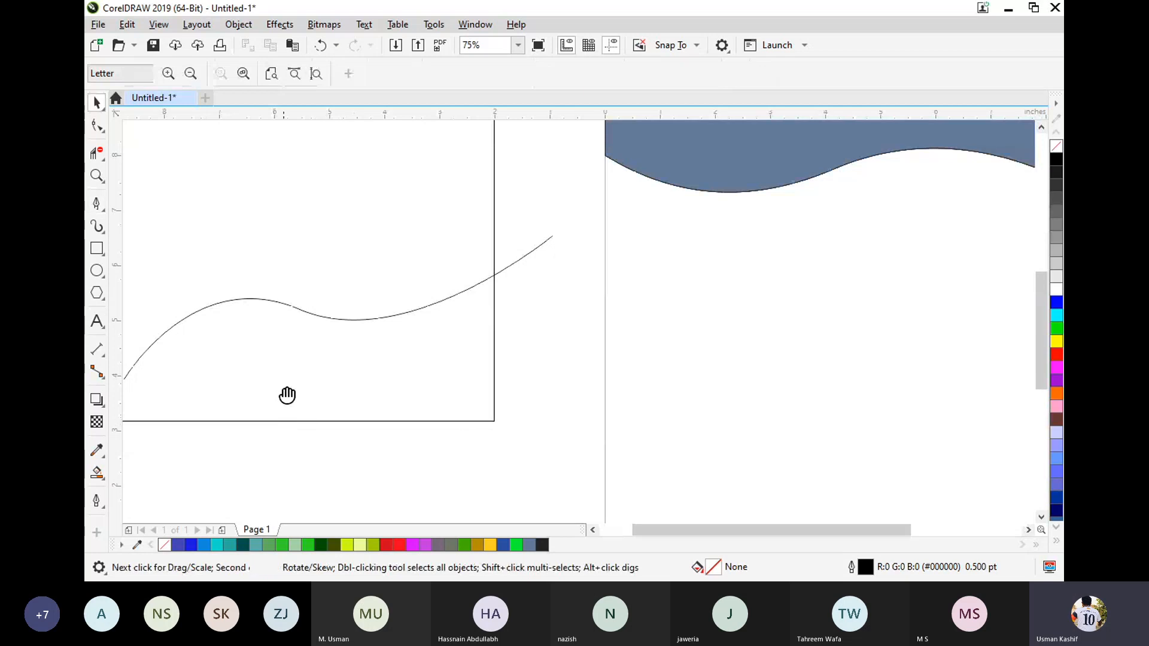
pyautogui.moveTo(294, 396); pyautogui.dragTo(559, 465)
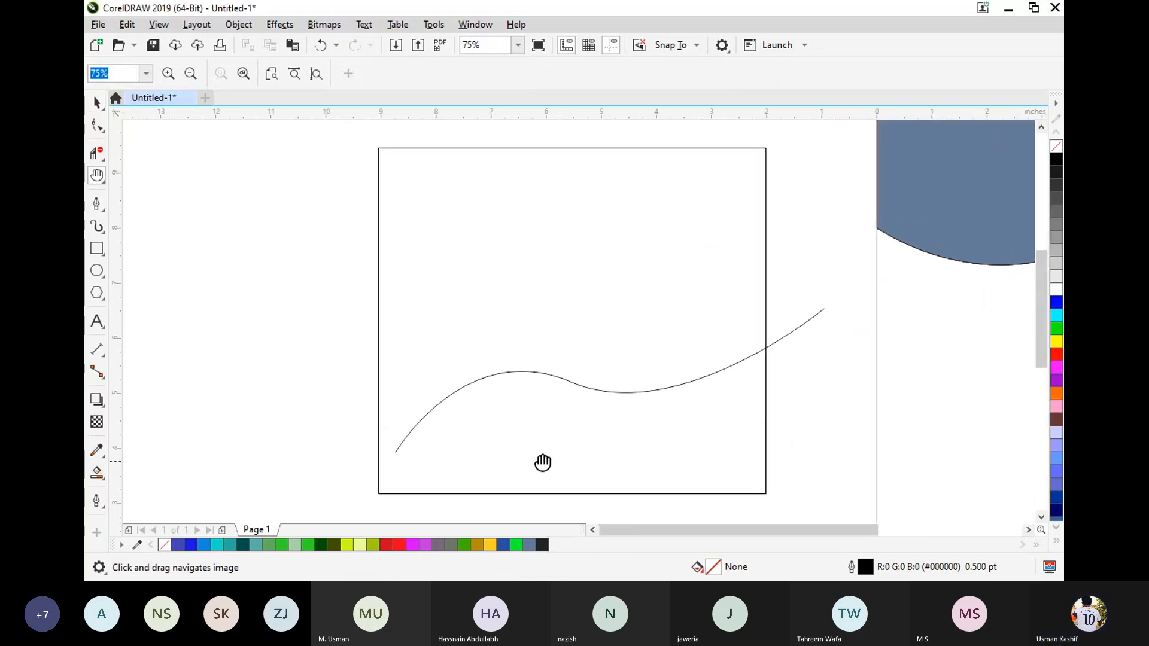
pyautogui.click(96, 104)
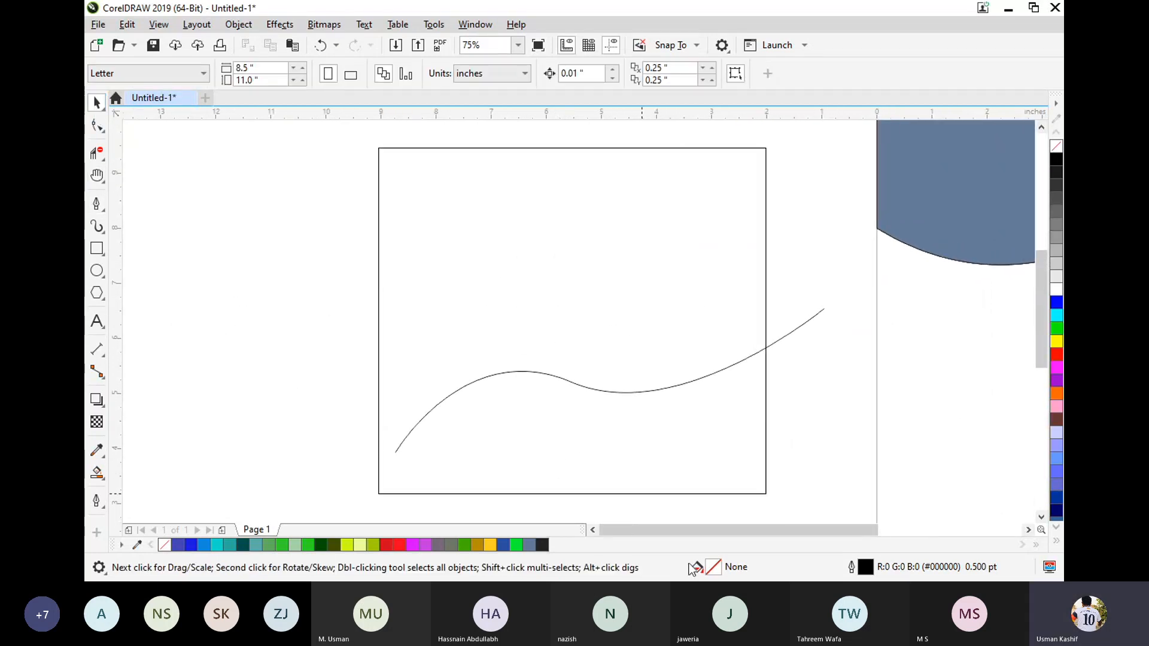
pyautogui.moveTo(606, 393); pyautogui.dragTo(594, 403)
pyautogui.click(383, 485)
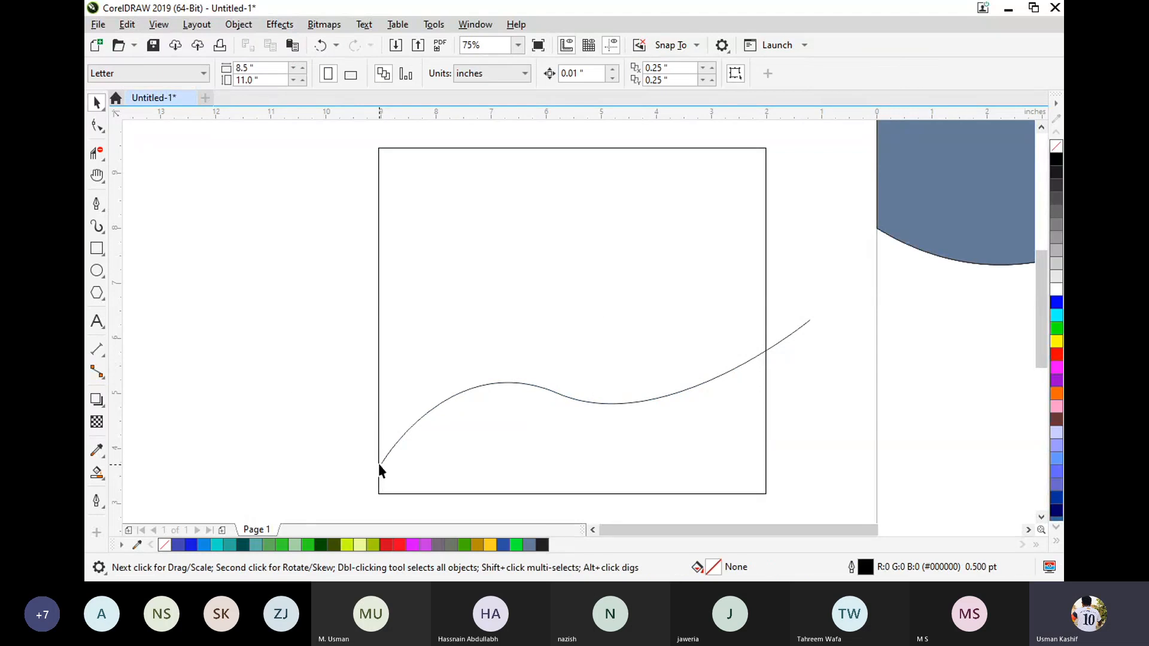
# Try to Smart Fill the rectangle's region below the wavy curve with slate blue, and delete the shape this creates.
pyautogui.click(95, 477)
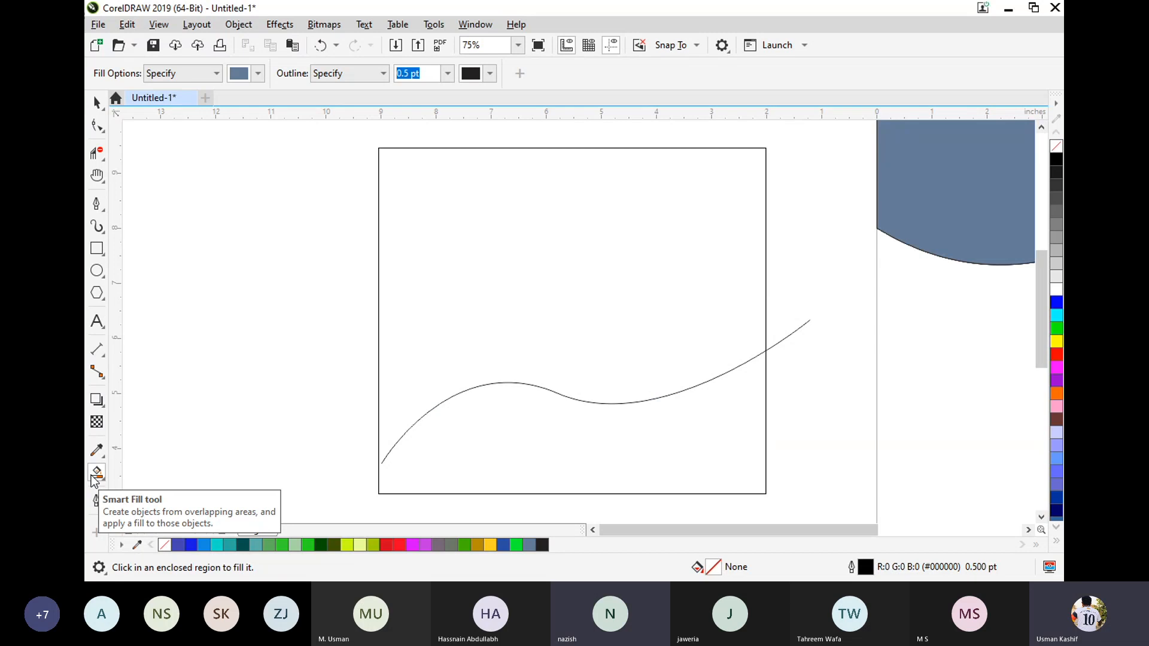
pyautogui.click(563, 471)
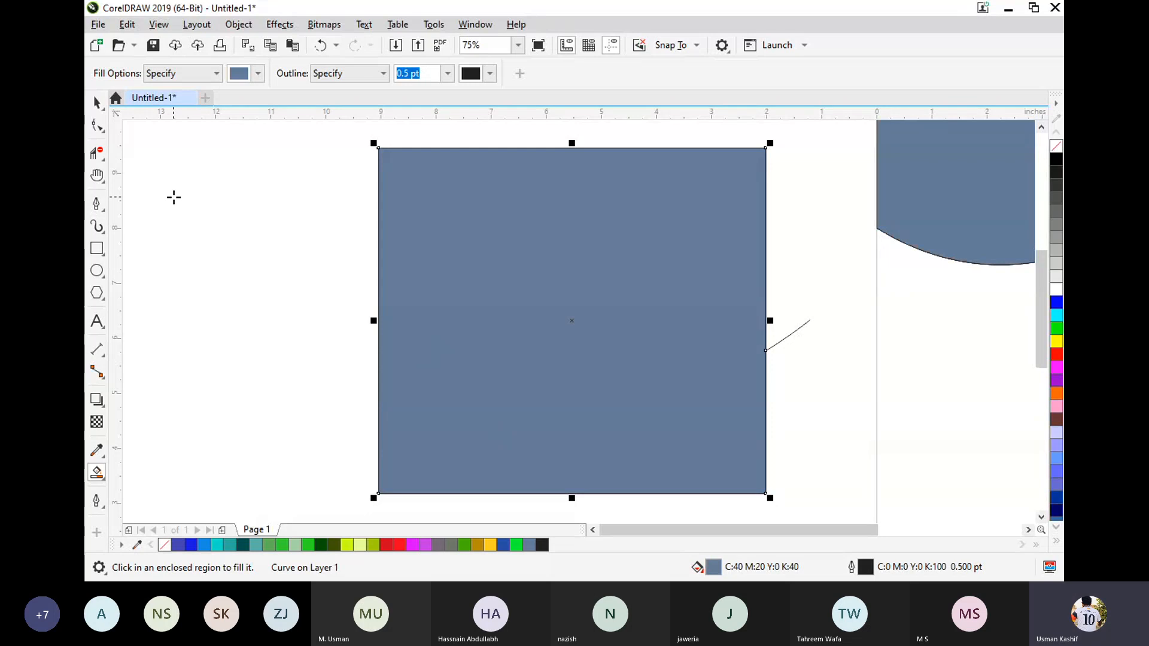
pyautogui.press('Delete')
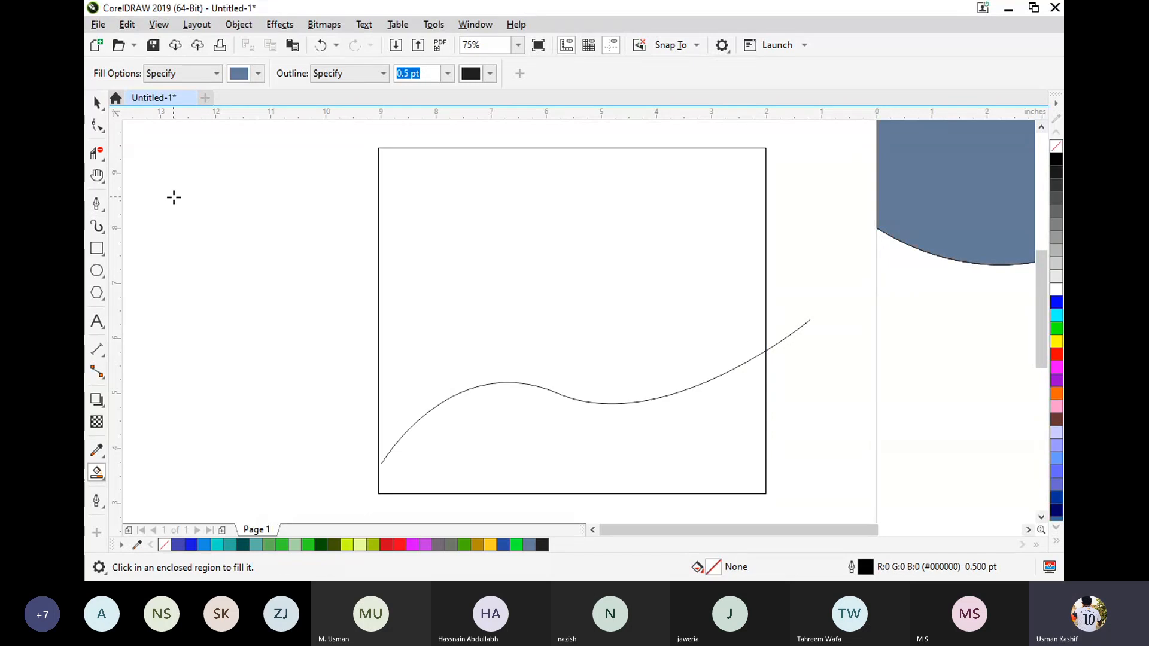
pyautogui.click(98, 102)
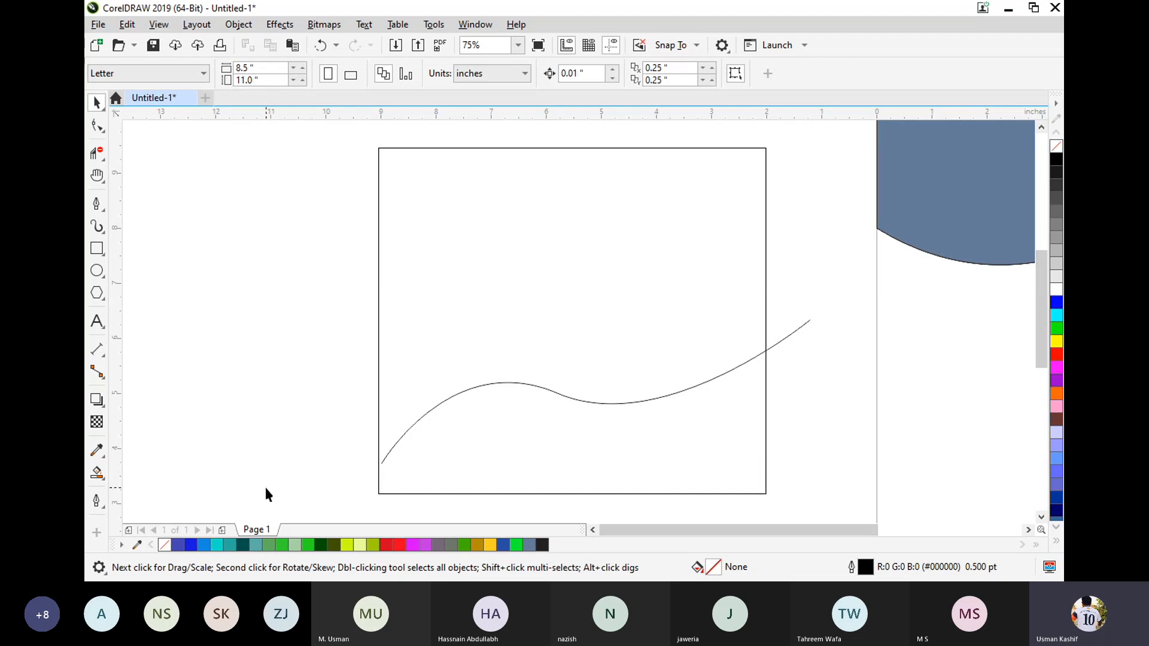
# Move the wavy curve slightly left and down so it crosses both side edges of the rectangle, and inspect the two crossings.
pyautogui.moveTo(427, 413); pyautogui.dragTo(413, 418)
pyautogui.click(335, 454)
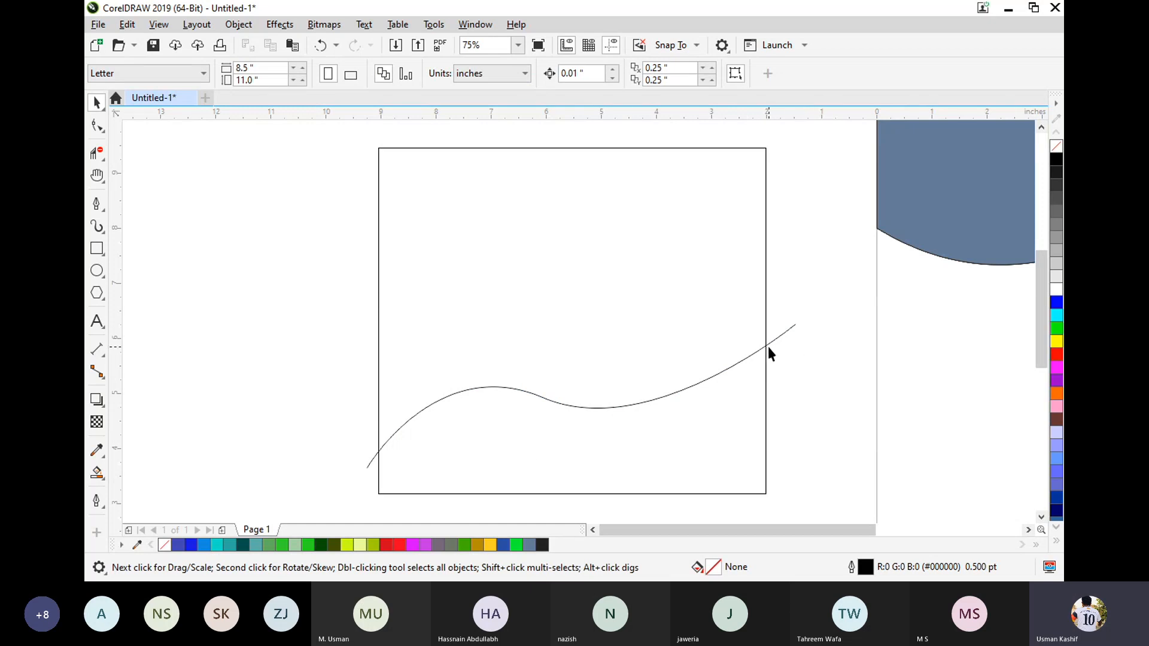
pyautogui.scroll(5, 767, 346)
pyautogui.scroll(2, 767, 312)
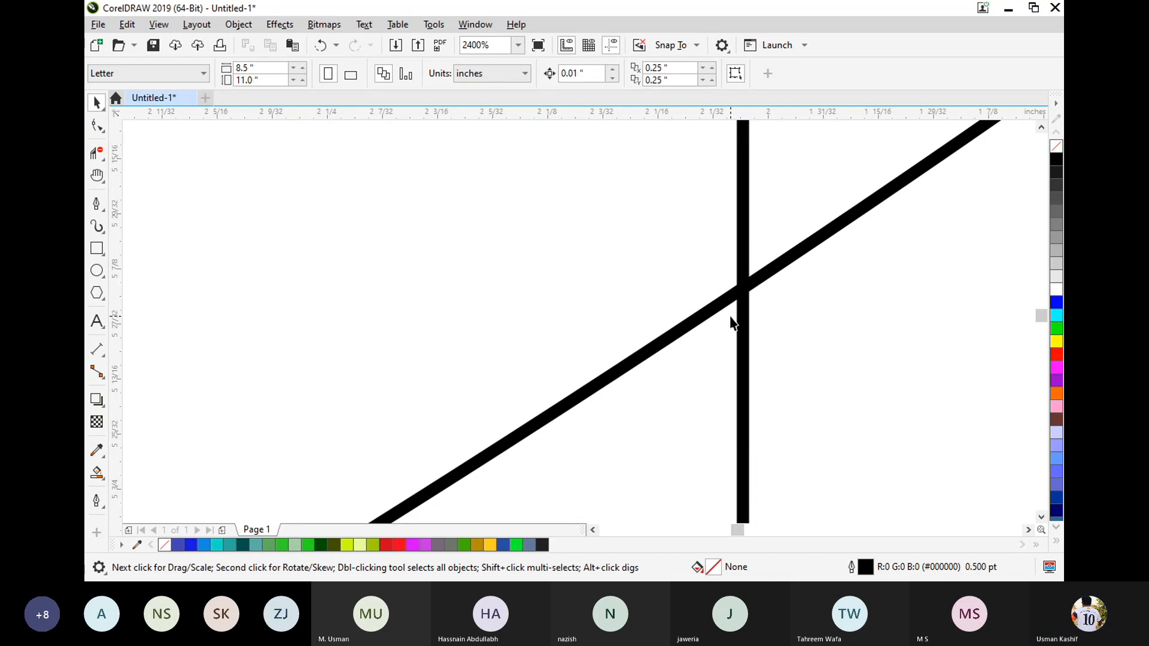
pyautogui.scroll(-7, 731, 318)
pyautogui.scroll(4, 311, 440)
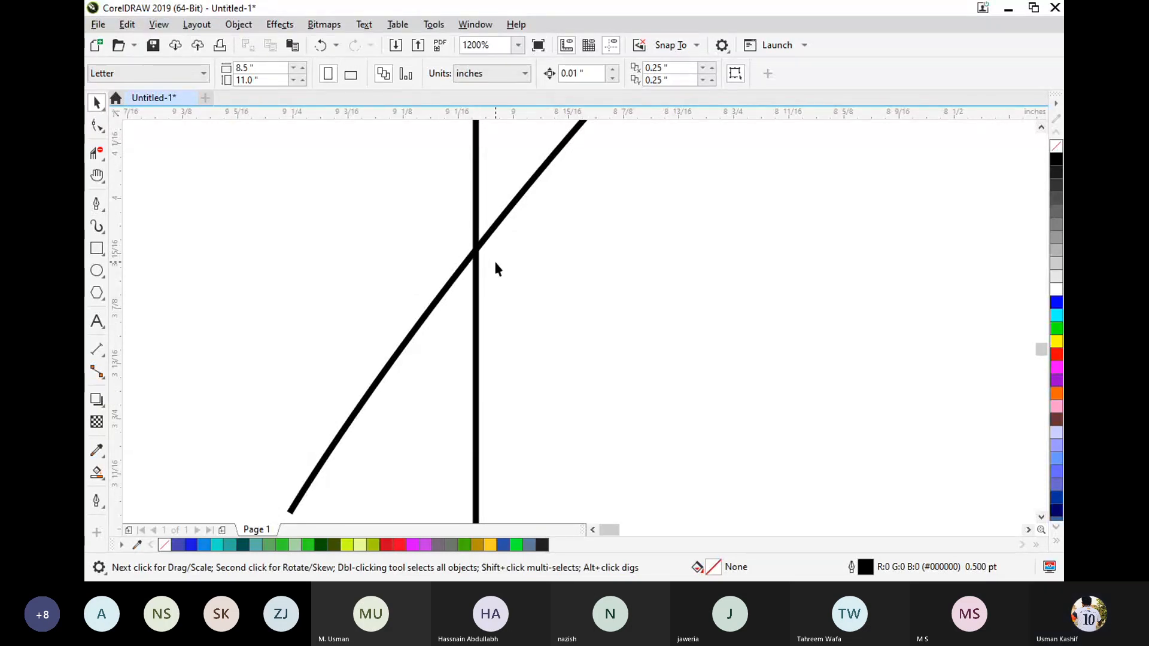
pyautogui.scroll(-5, 496, 264)
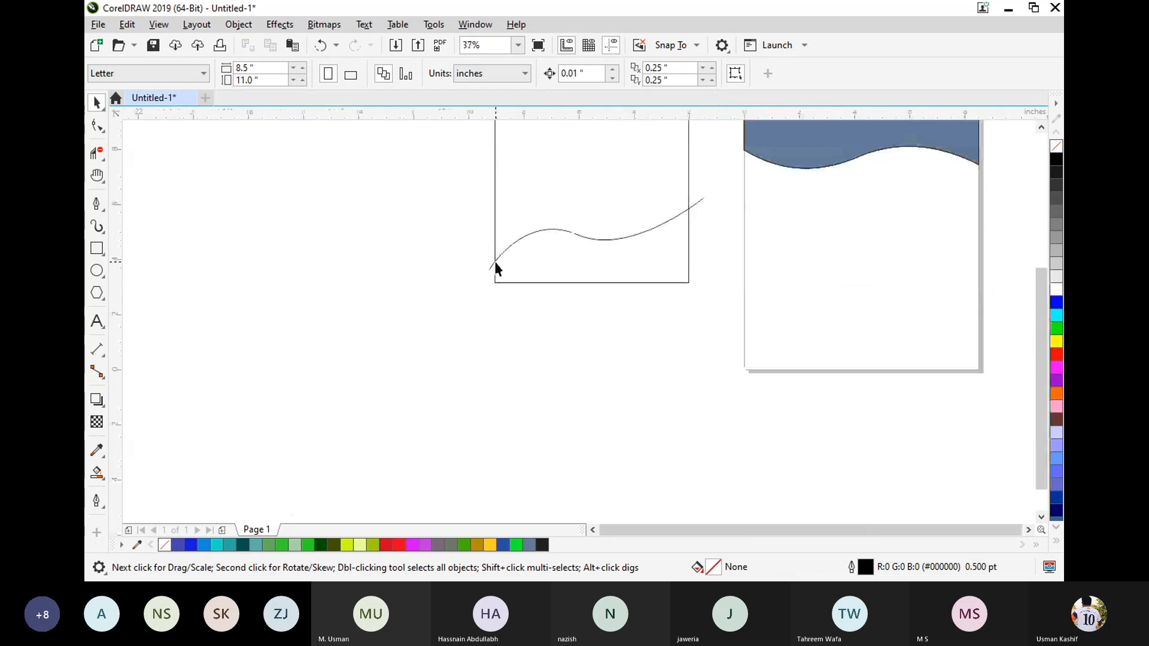
pyautogui.scroll(1, 651, 204)
pyautogui.scroll(-1, 651, 202)
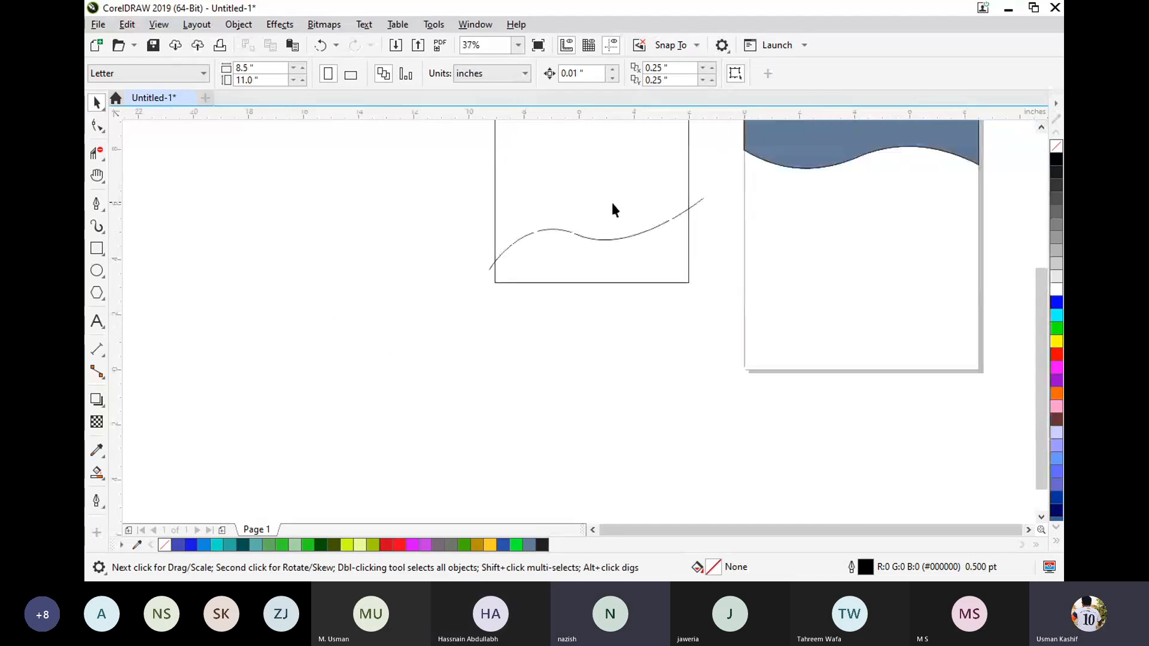
# Smart Fill the rectangle's region below the wavy curve with slate blue.
pyautogui.press('h')
pyautogui.moveTo(397, 205); pyautogui.dragTo(361, 333)
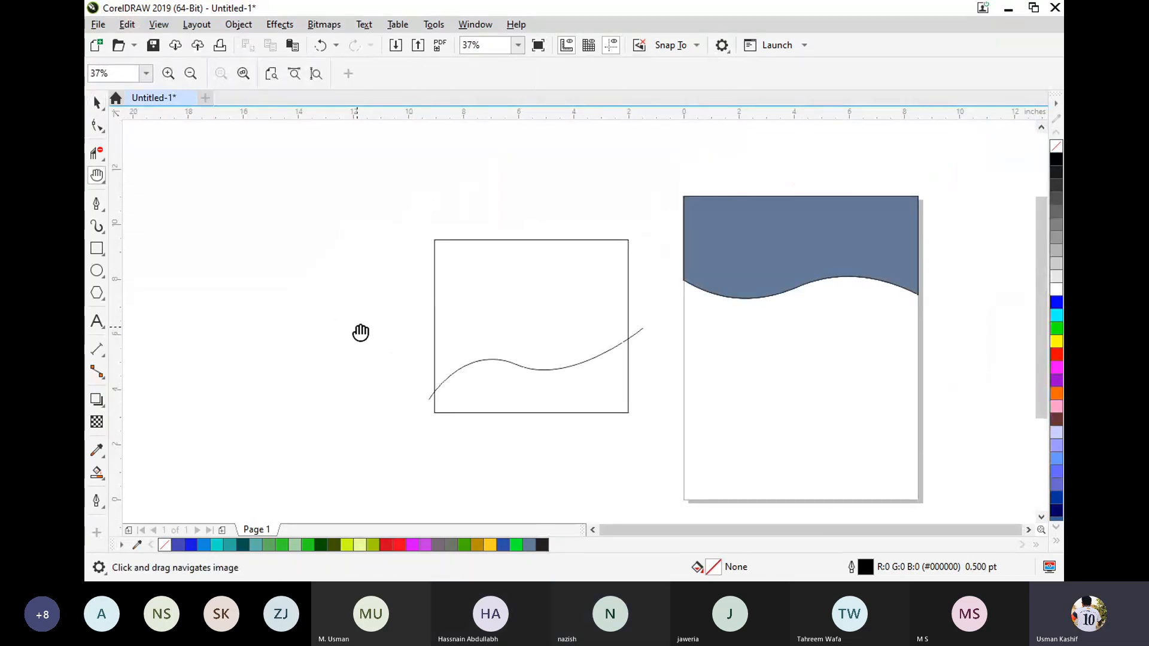
pyautogui.press('space')
pyautogui.moveTo(364, 231); pyautogui.dragTo(683, 489)
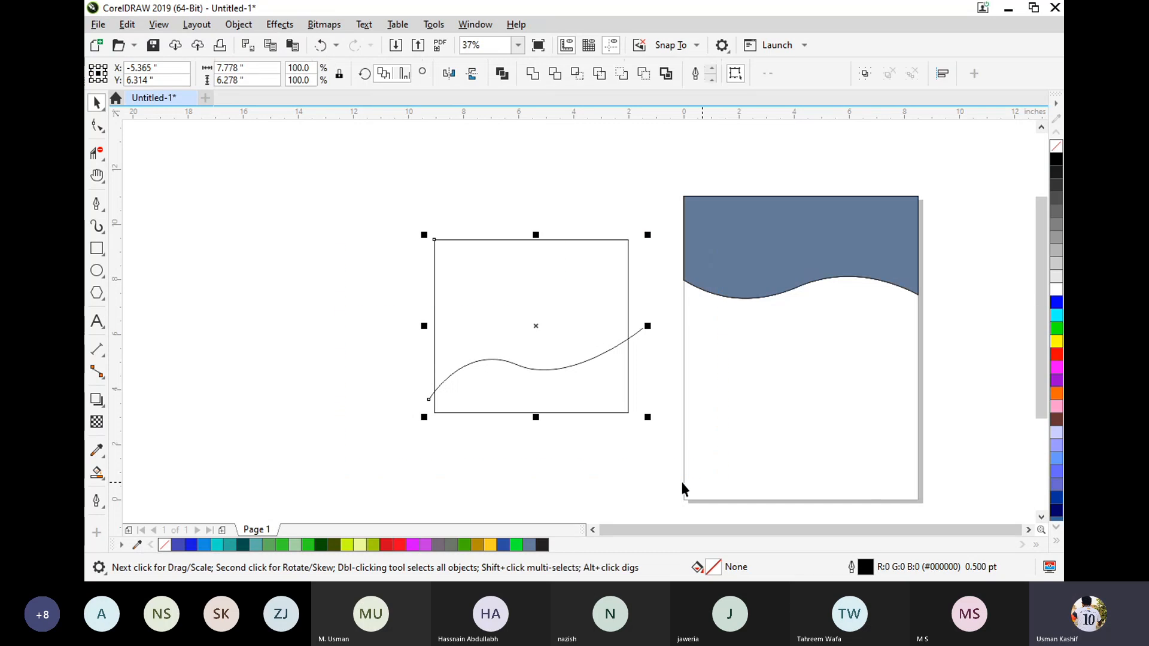
pyautogui.click(221, 364)
pyautogui.click(96, 473)
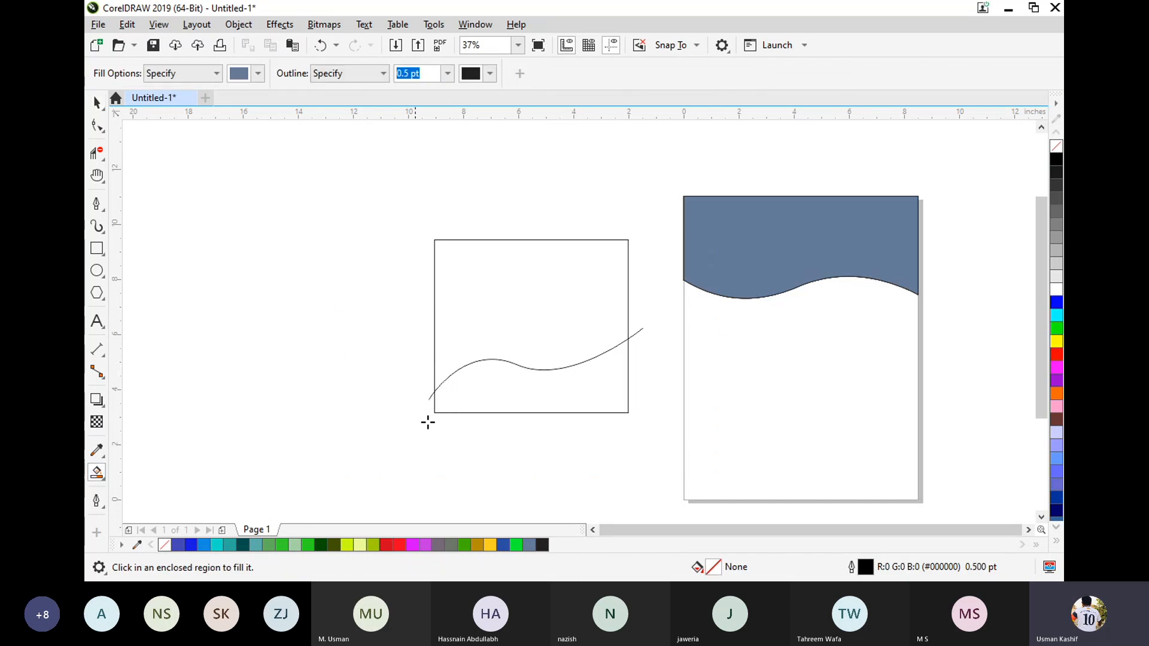
pyautogui.click(533, 411)
pyautogui.click(96, 103)
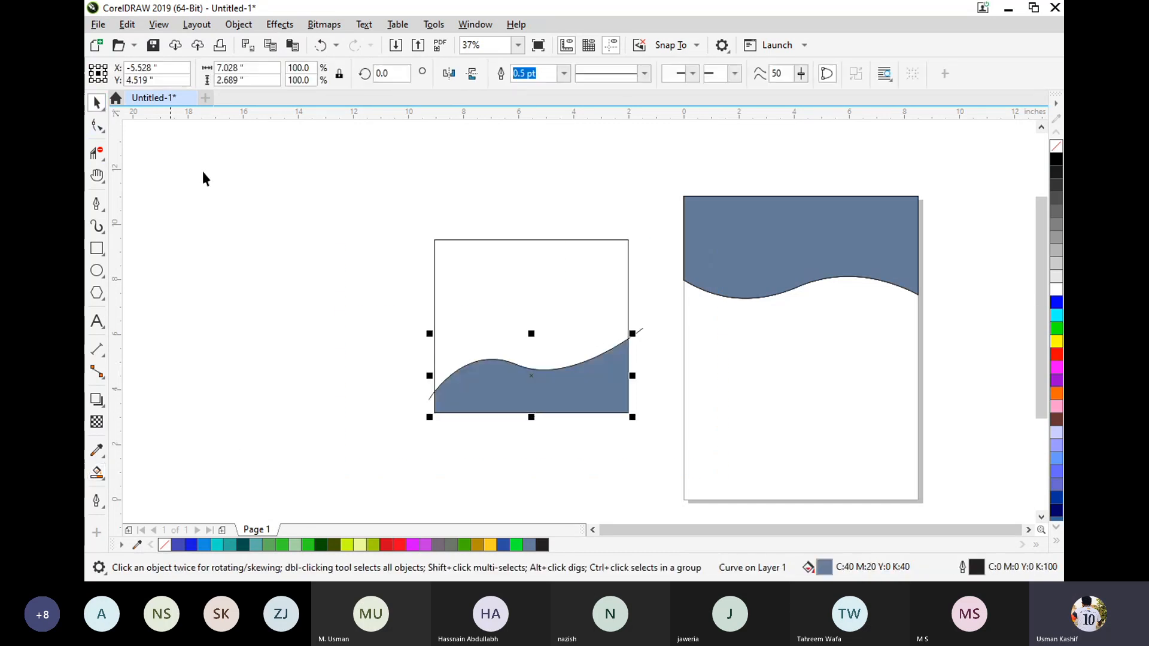
pyautogui.click(258, 219)
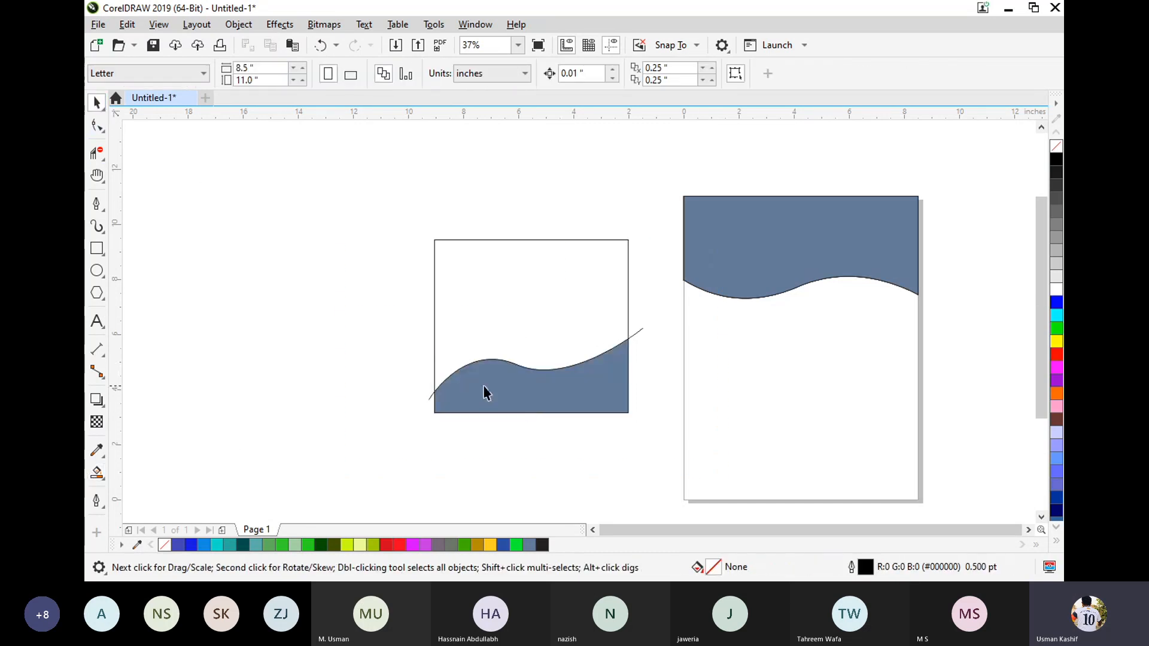
# Delete the original wavy curve and set the filled wave shape's outline width to None.
pyautogui.click(637, 335)
pyautogui.click(637, 339)
pyautogui.click(559, 393)
pyautogui.click(539, 73)
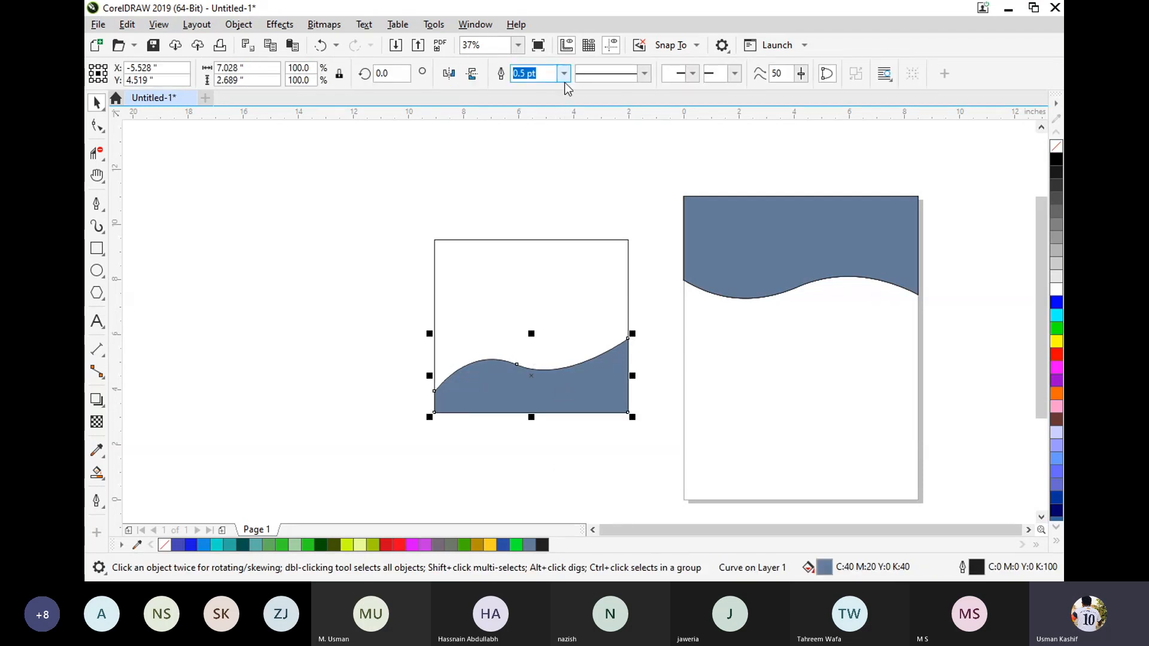
pyautogui.click(564, 73)
pyautogui.click(527, 88)
pyautogui.click(640, 299)
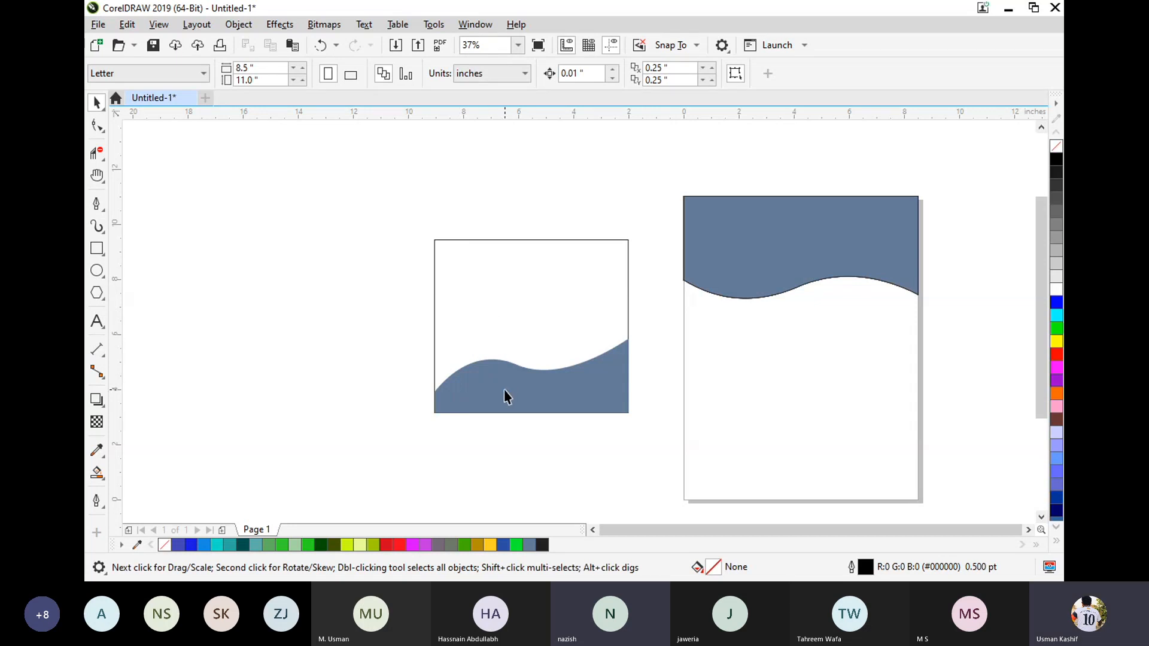
# Move the filled wave shape out of the rectangle to the empty area above and left of it.
pyautogui.moveTo(504, 395)
pyautogui.mouseDown()
pyautogui.moveTo(500, 309)
pyautogui.moveTo(507, 390)
pyautogui.mouseUp()
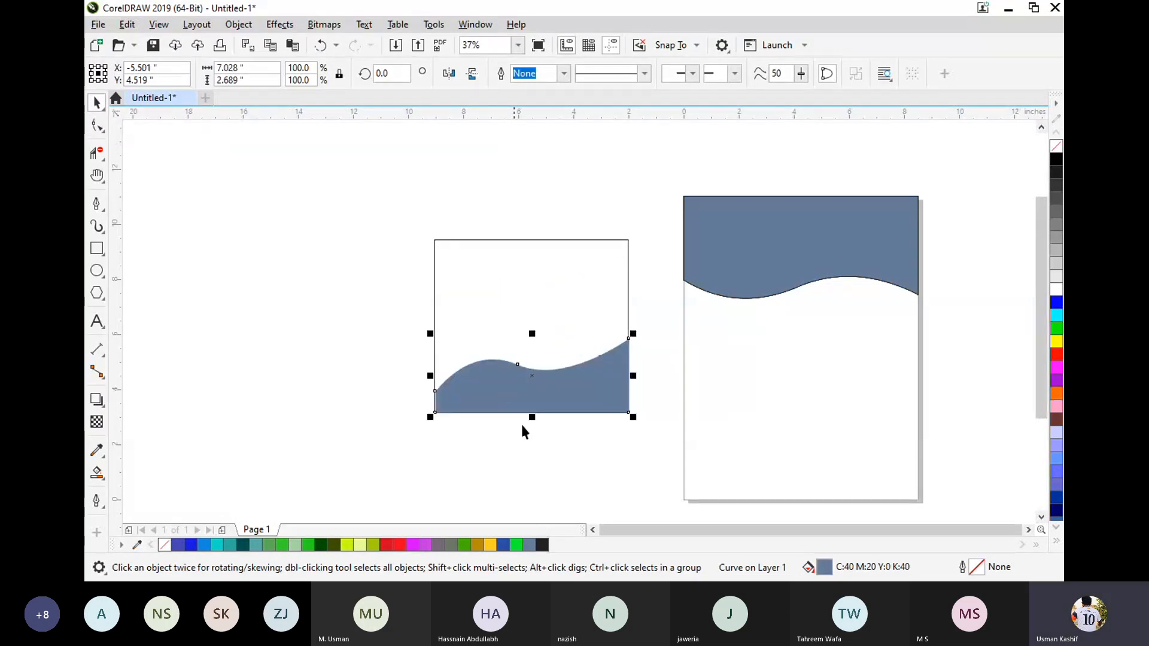
pyautogui.click(586, 454)
pyautogui.click(464, 398)
pyautogui.moveTo(464, 398); pyautogui.dragTo(217, 203)
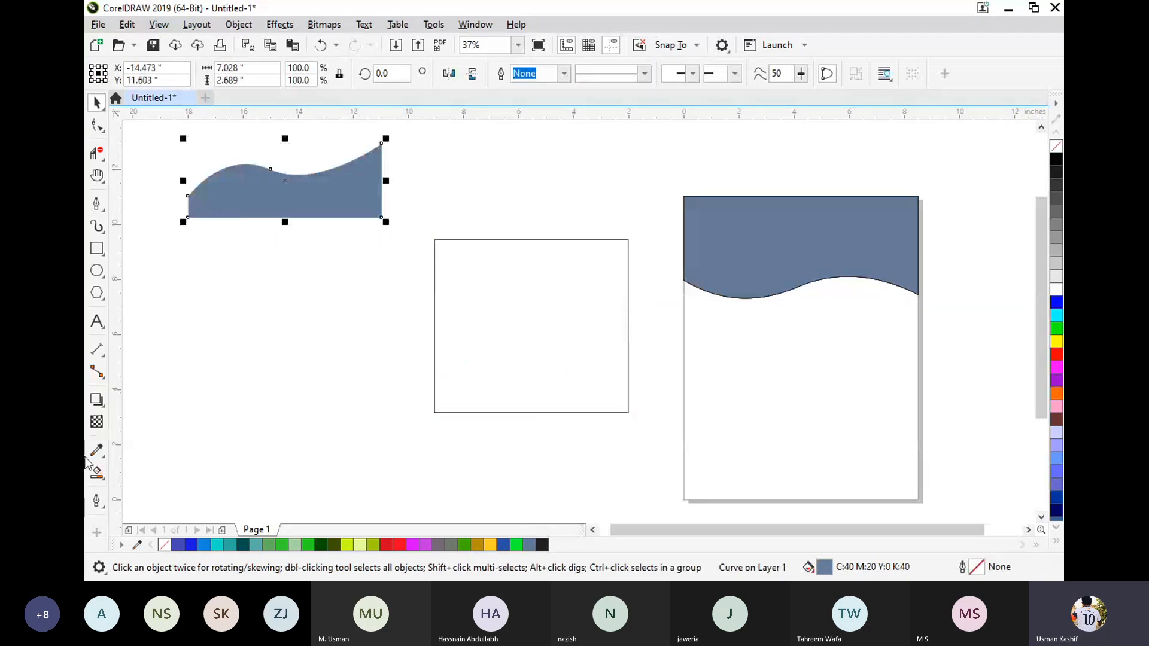
# Try a fountain fill on the wave shape, then apply the yellow-and-black striped vector pattern with Interactive Fill.
pyautogui.click(104, 472)
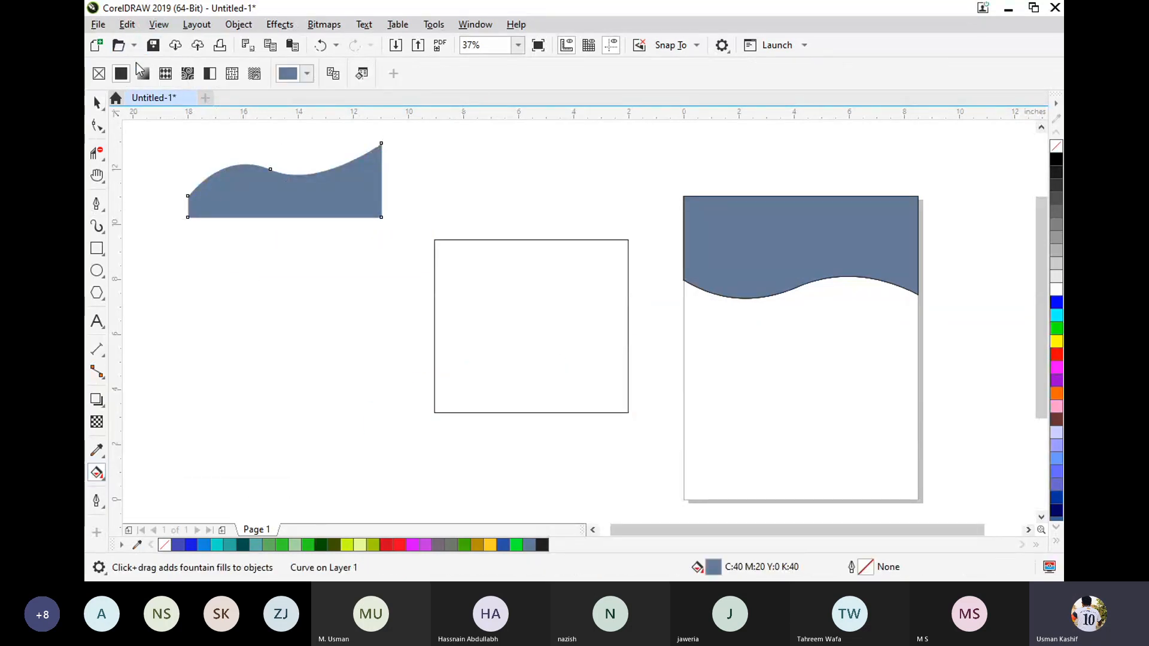
pyautogui.click(143, 73)
pyautogui.click(307, 73)
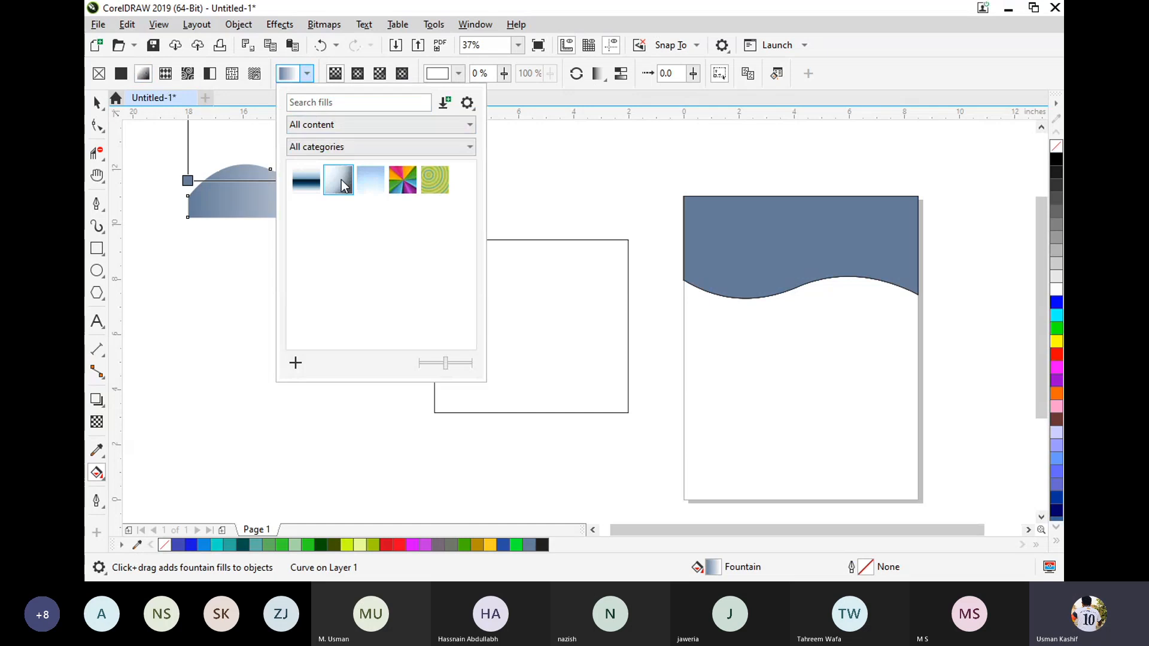
pyautogui.click(166, 73)
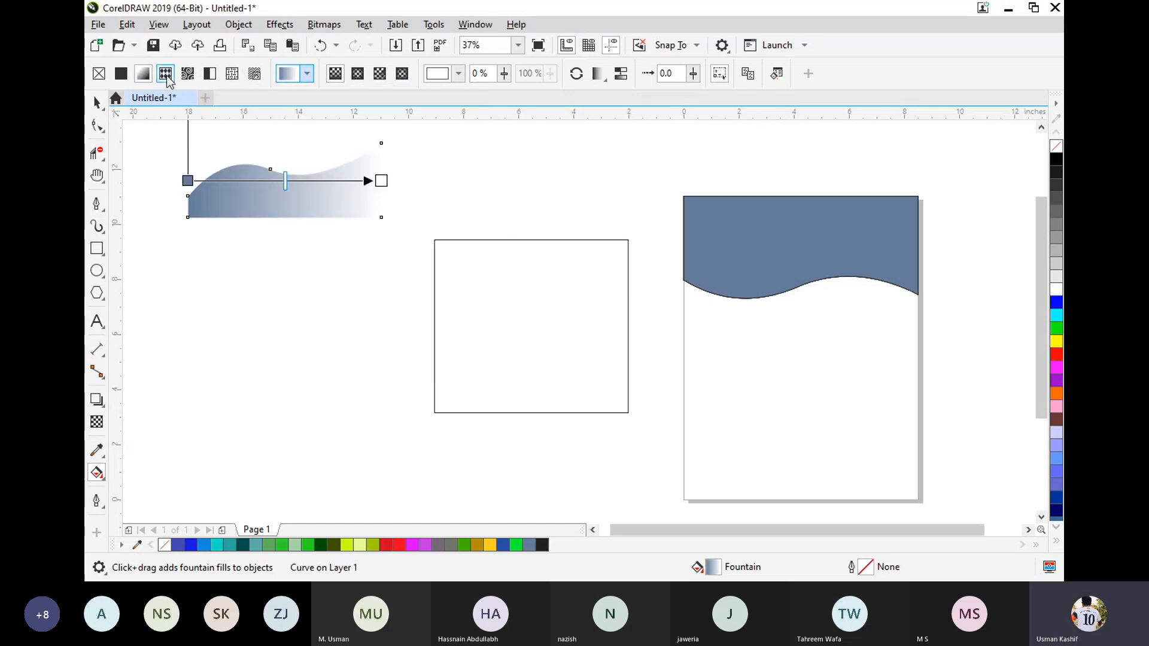
pyautogui.click(96, 103)
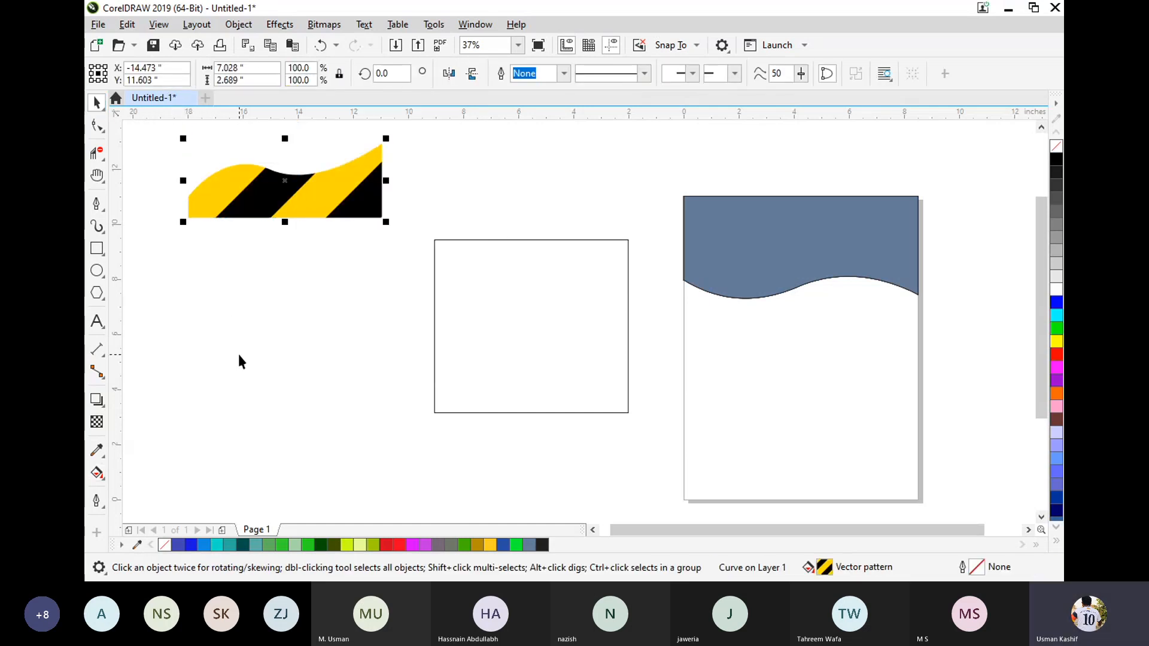
pyautogui.click(238, 359)
# Fit the striped wave shape back against the rectangle's bottom edge, then pull it out and delete it.
pyautogui.moveTo(323, 218); pyautogui.dragTo(570, 413)
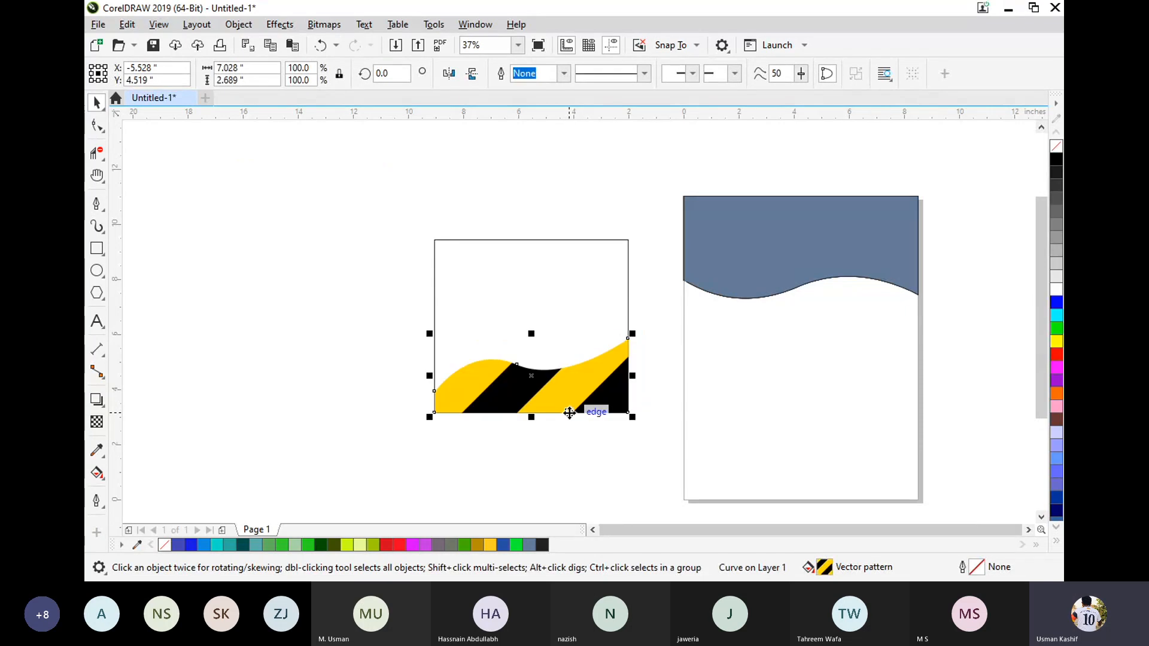
pyautogui.click(550, 500)
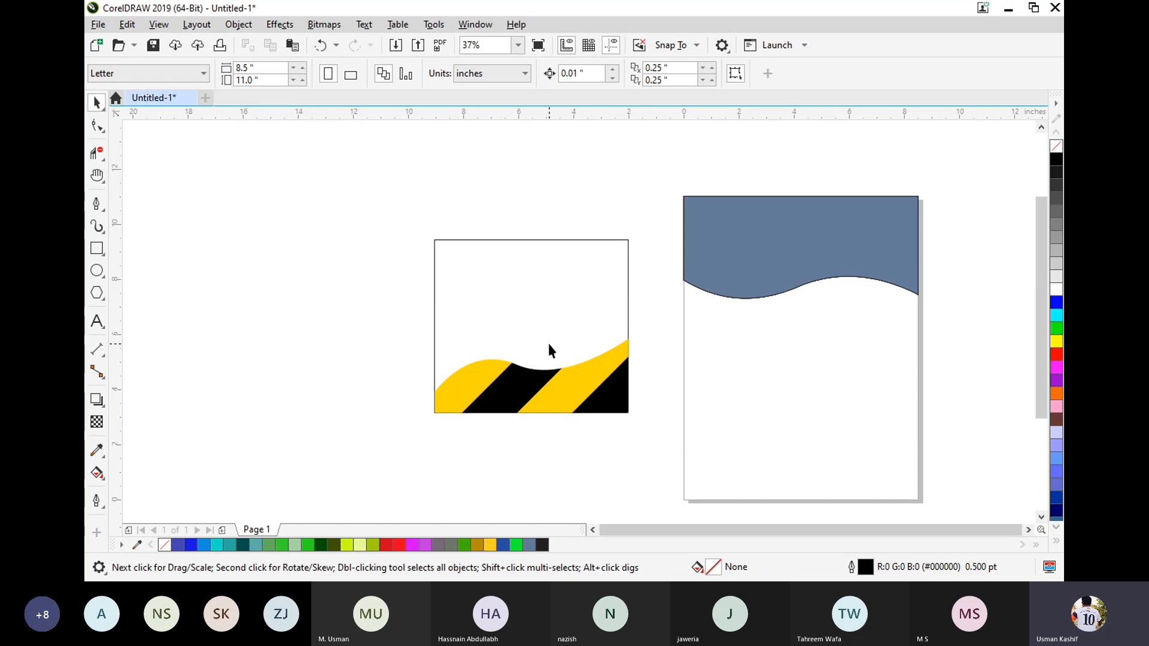
pyautogui.moveTo(499, 386); pyautogui.dragTo(287, 327)
pyautogui.press('Delete')
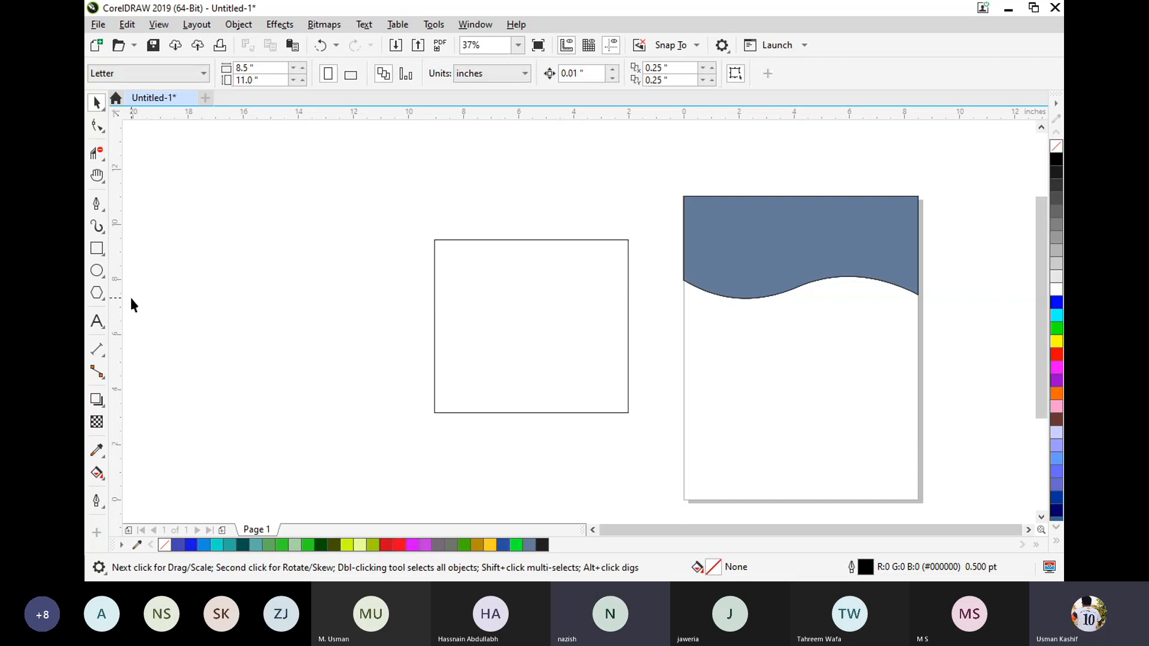
# Draw a circle about 3.5 in across over the upper-left corner of the empty rectangle.
pyautogui.click(97, 271)
pyautogui.moveTo(409, 198); pyautogui.dragTo(451, 296)
pyautogui.click(97, 104)
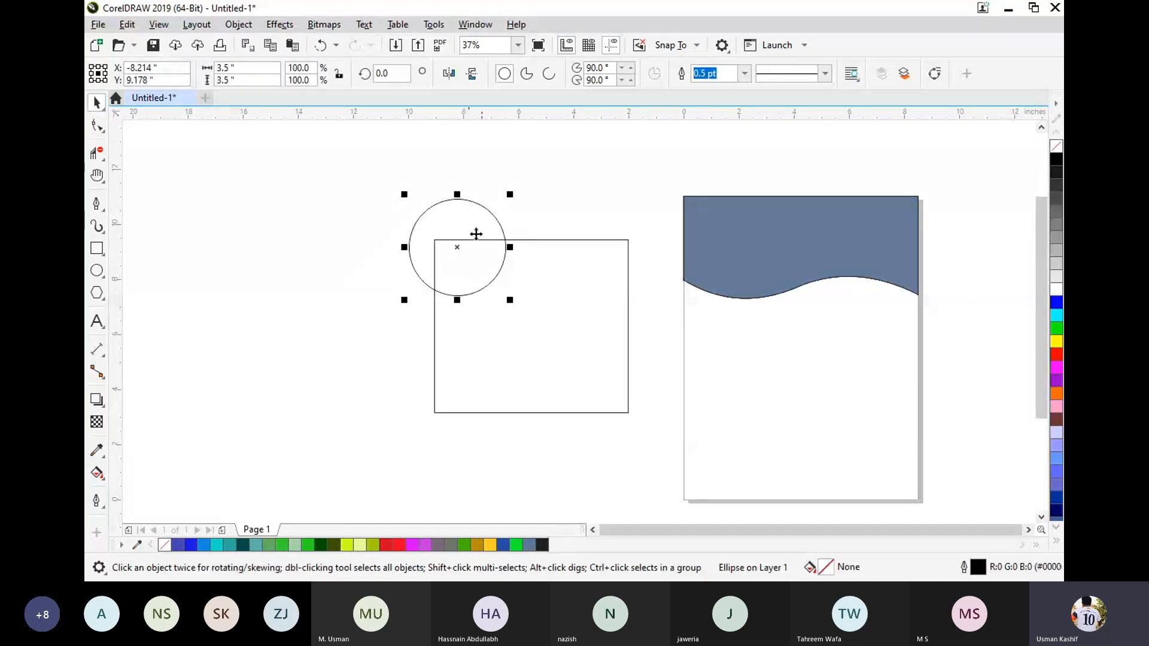
pyautogui.moveTo(458, 247)
pyautogui.mouseDown()
pyautogui.moveTo(451, 267)
pyautogui.moveTo(451, 249)
pyautogui.mouseUp()
pyautogui.click(326, 245)
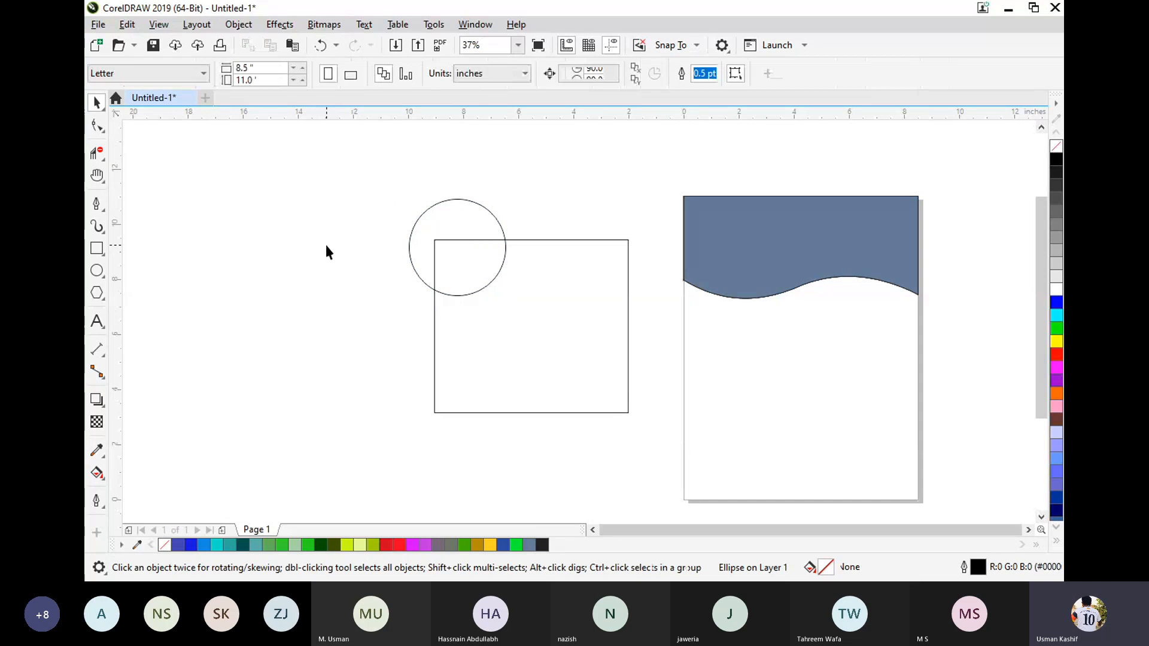
# Smart Fill the overlap of the circle and the rectangle with slate blue.
pyautogui.click(97, 473)
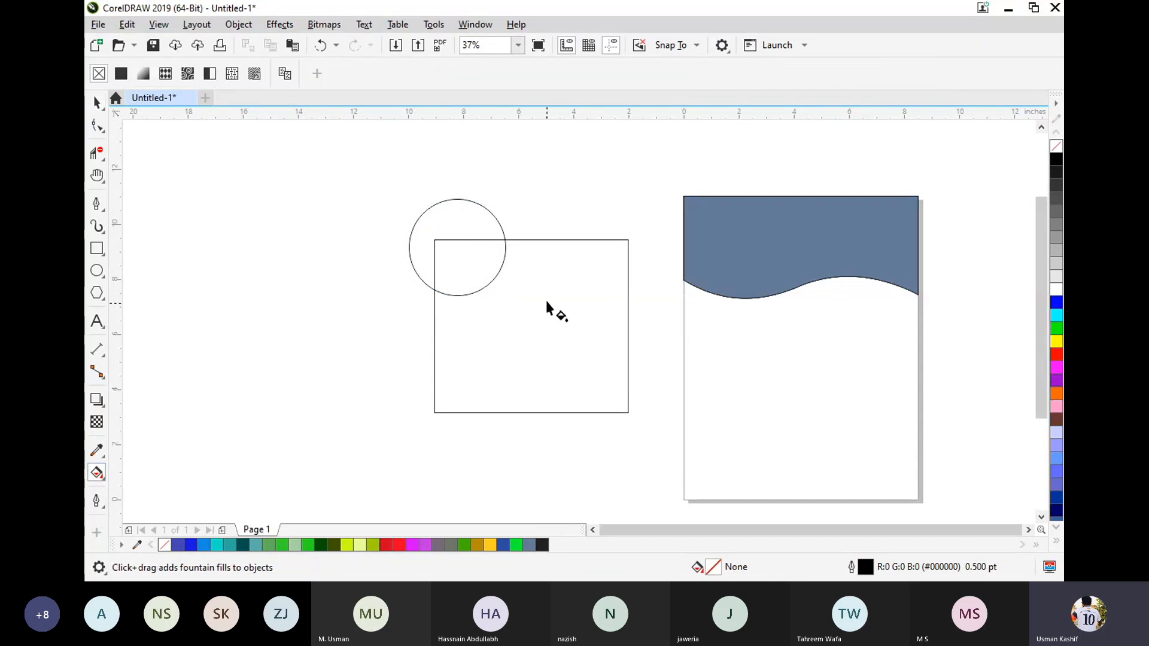
pyautogui.click(98, 473)
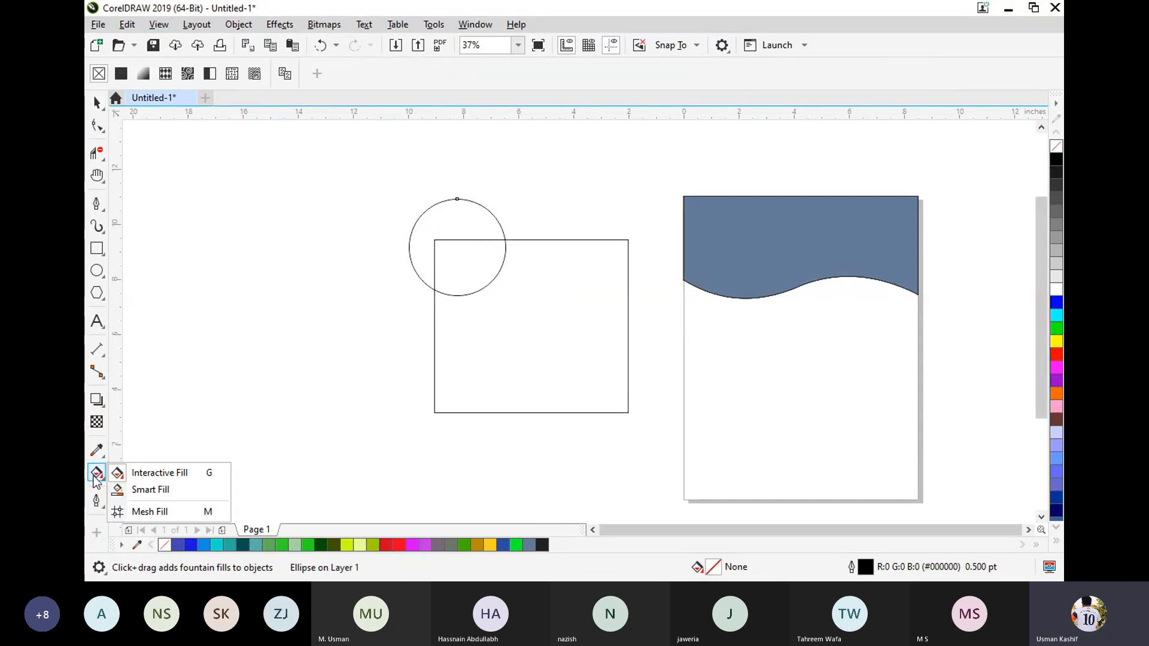
pyautogui.click(132, 491)
pyautogui.click(464, 266)
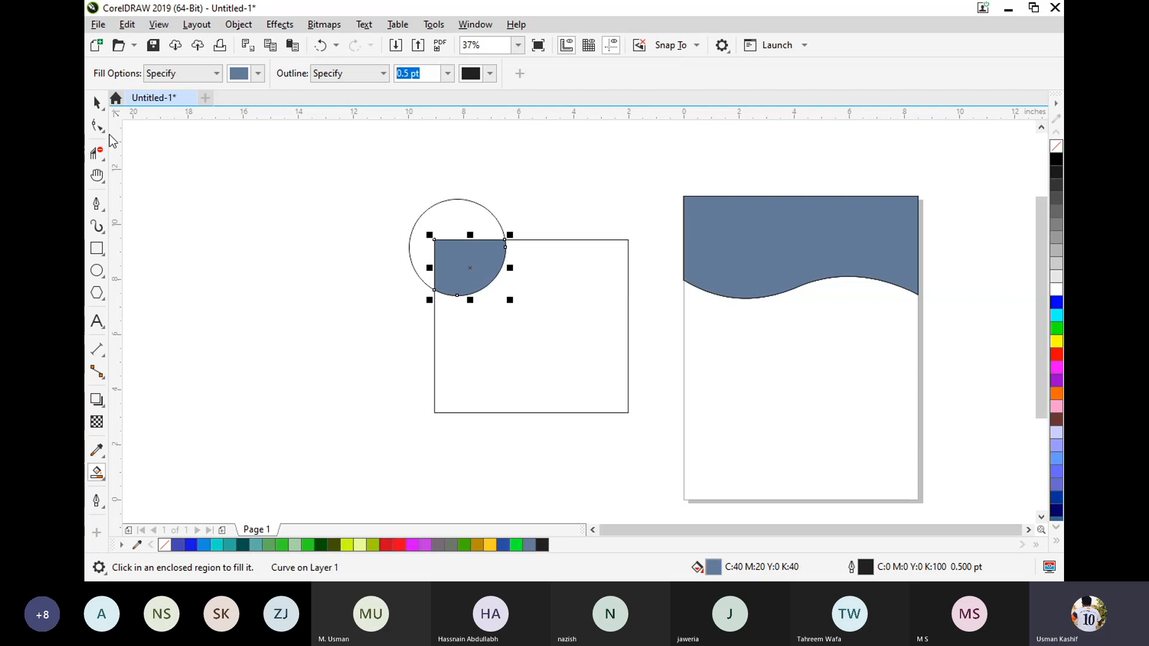
# Delete the original circle, keeping the filled overlap in the rectangle's corner.
pyautogui.click(97, 103)
pyautogui.click(435, 224)
pyautogui.click(457, 200)
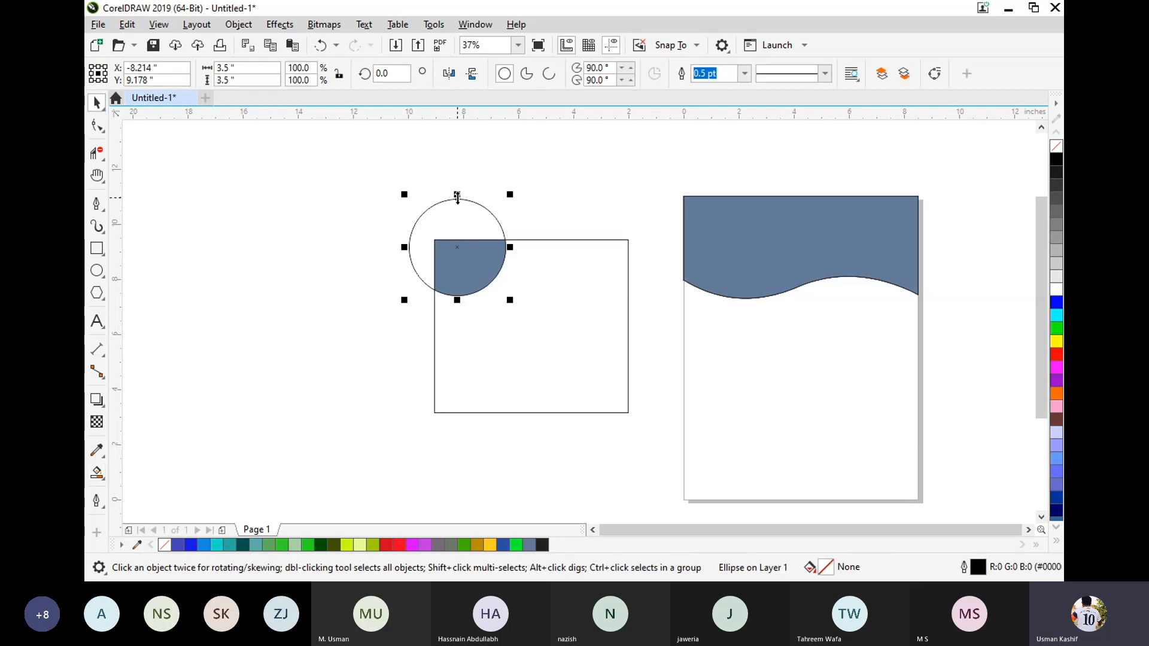
pyautogui.press('Delete')
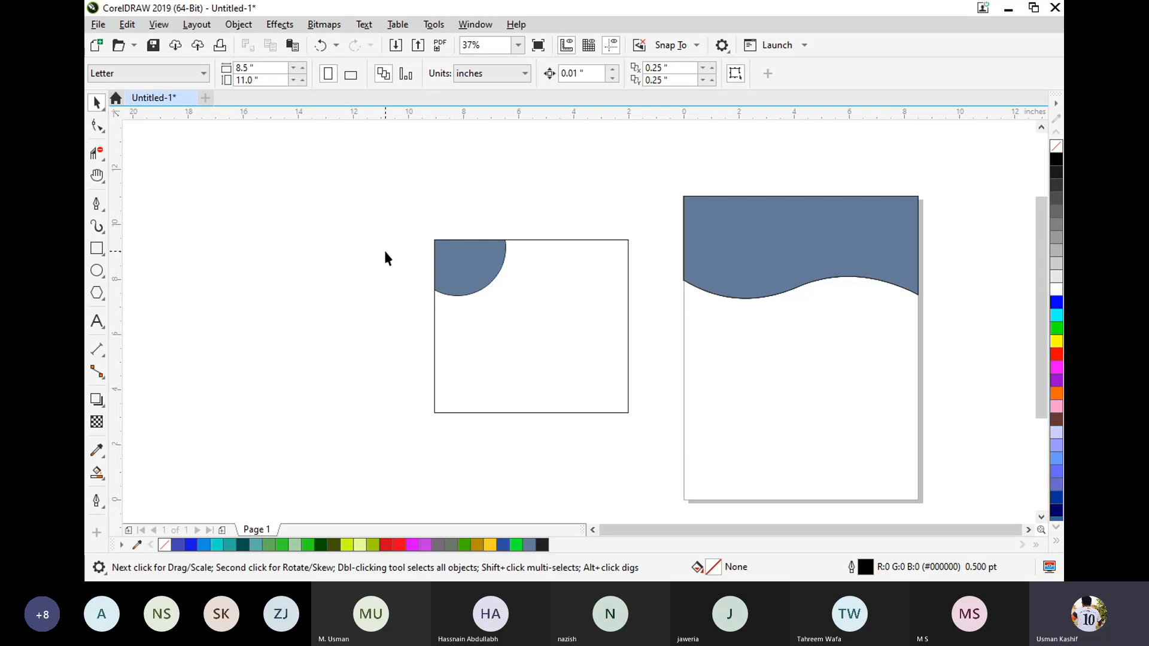
# Select the rectangle together with its filled corner shape and delete both.
pyautogui.moveTo(403, 232); pyautogui.dragTo(641, 449)
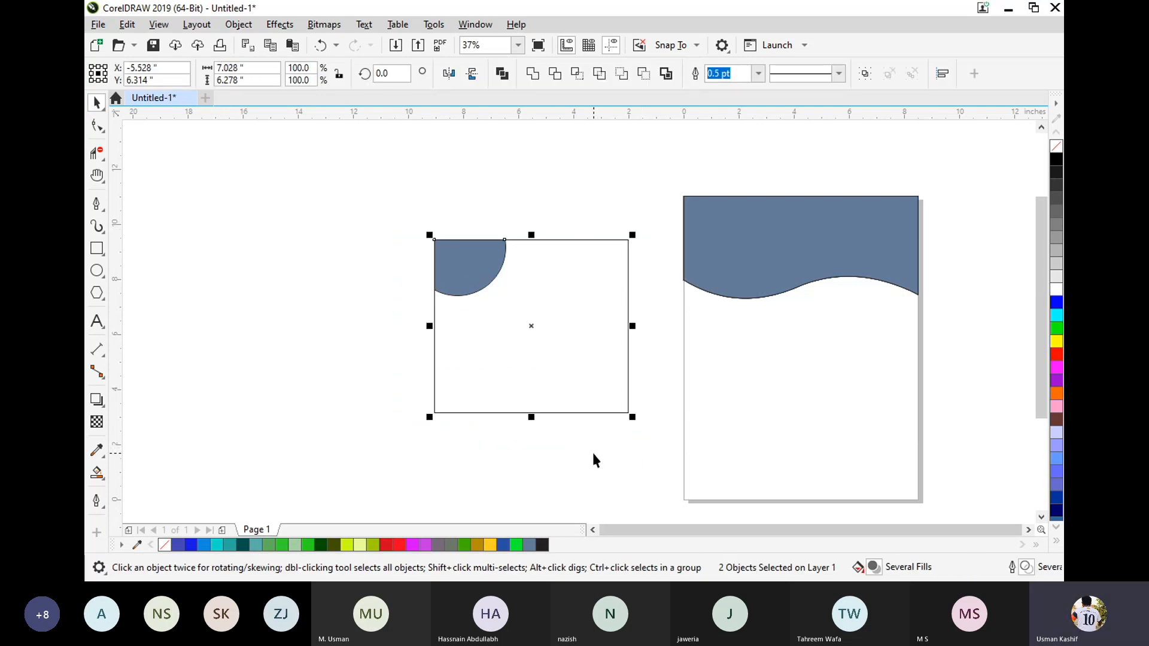
pyautogui.moveTo(640, 444); pyautogui.dragTo(455, 308)
pyautogui.moveTo(349, 214); pyautogui.dragTo(645, 500)
pyautogui.moveTo(654, 446)
pyautogui.mouseDown()
pyautogui.moveTo(404, 230)
pyautogui.moveTo(359, 205)
pyautogui.moveTo(657, 435)
pyautogui.moveTo(658, 459)
pyautogui.mouseUp()
pyautogui.click(378, 209)
pyautogui.press('Delete')
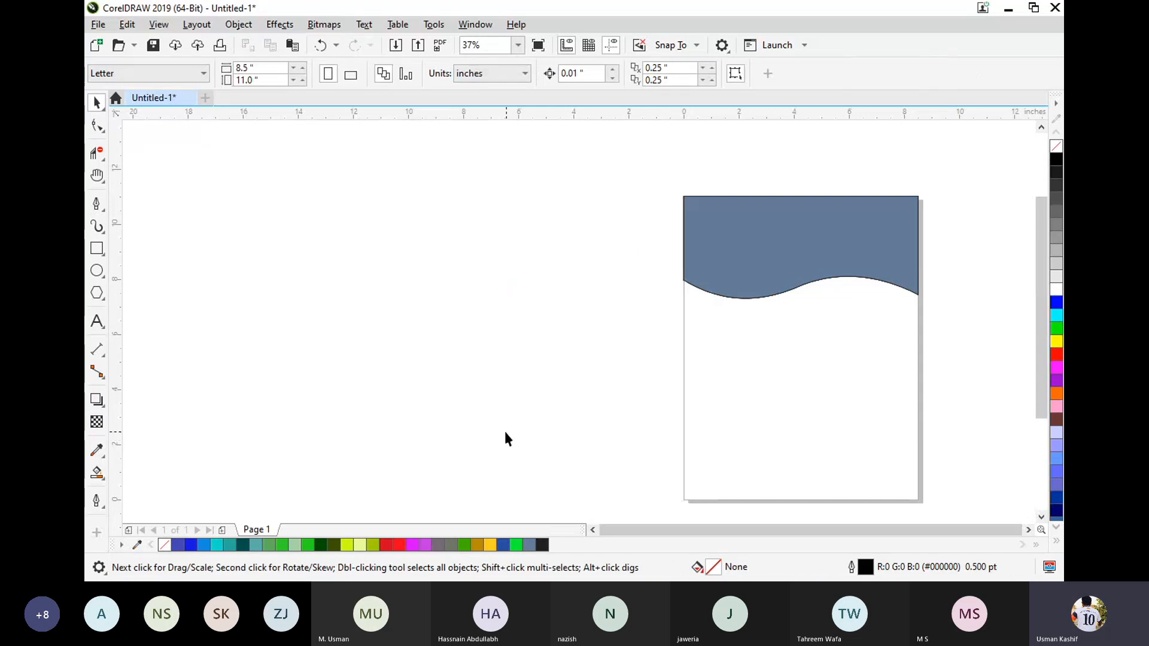
# Select the slate blue wave-edged shape at the top of the page and delete it.
pyautogui.scroll(-1, 502, 434)
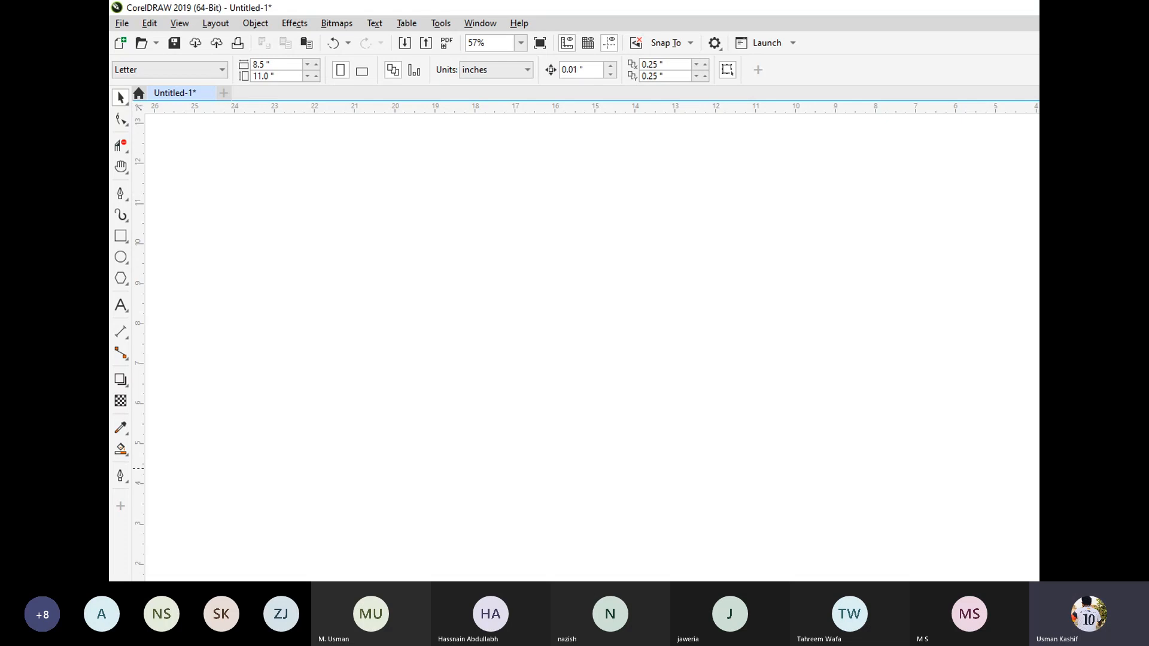
pyautogui.press('h')
pyautogui.moveTo(1148, 489); pyautogui.dragTo(1077, 485)
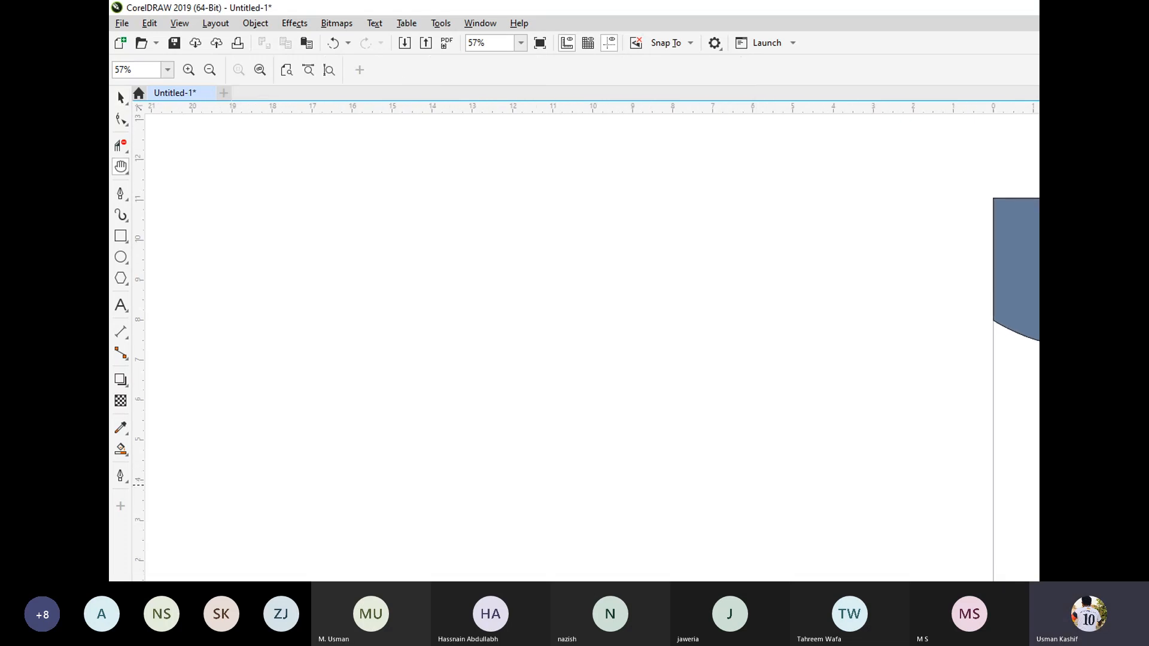
pyautogui.press('space')
pyautogui.moveTo(972, 151); pyautogui.dragTo(1148, 533)
pyautogui.press('Delete')
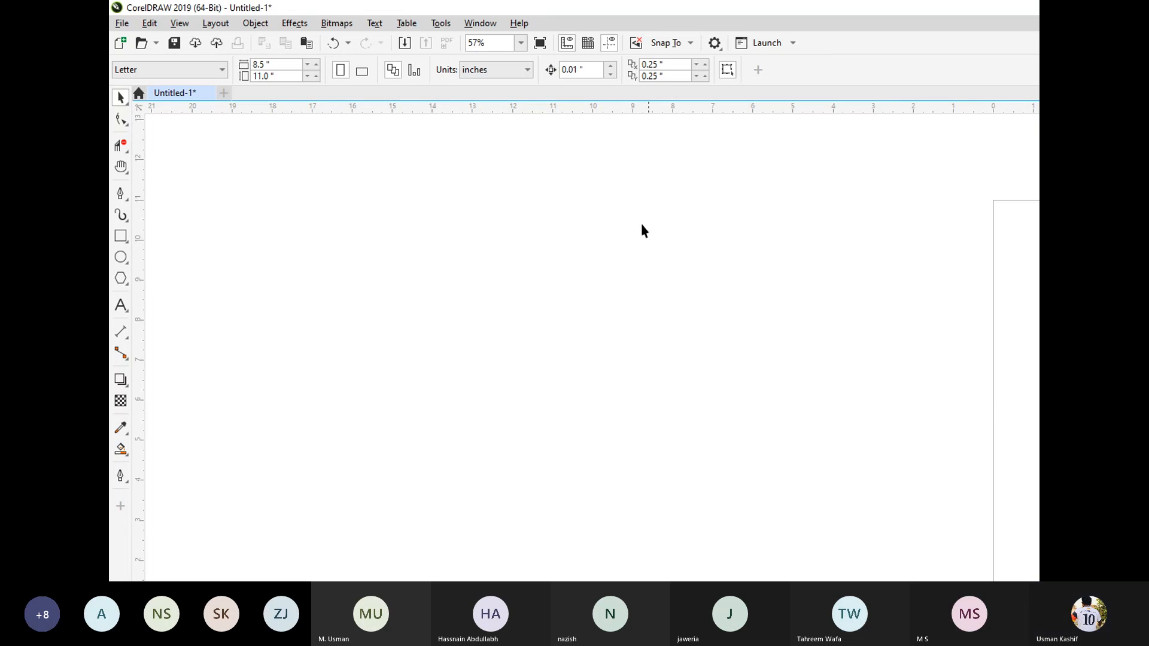
# Switch the page to landscape orientation and paste the copied DIET 1.2.3 logo bitmap onto it.
pyautogui.click(362, 71)
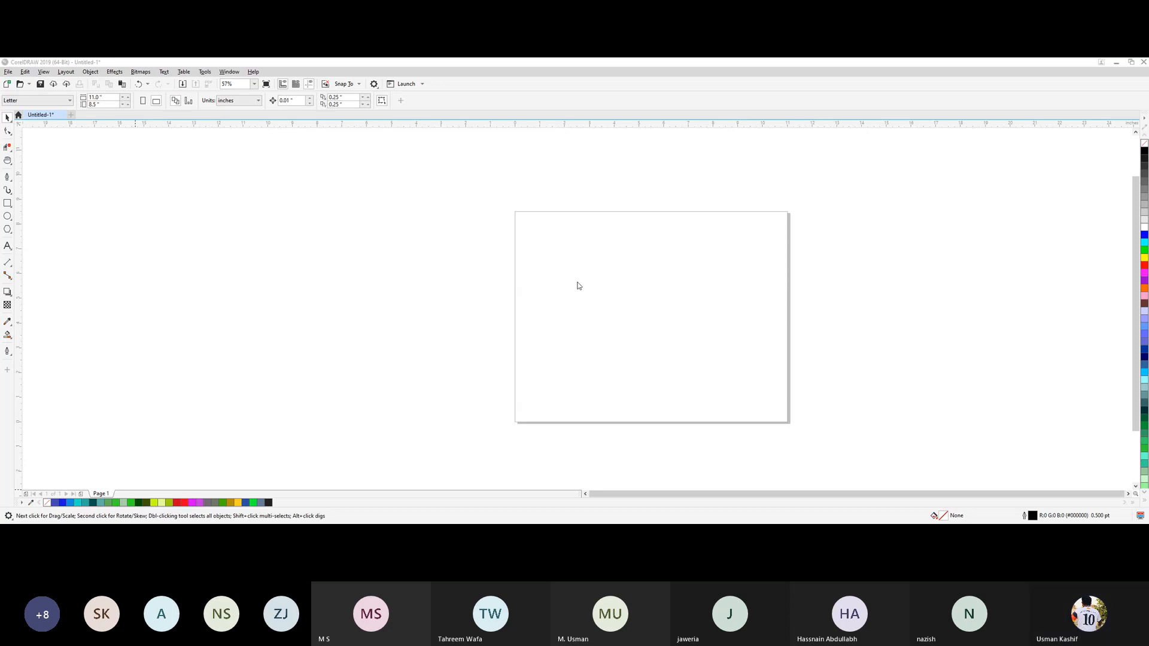
pyautogui.click(524, 278)
pyautogui.hotkey('ctrl', 'v')
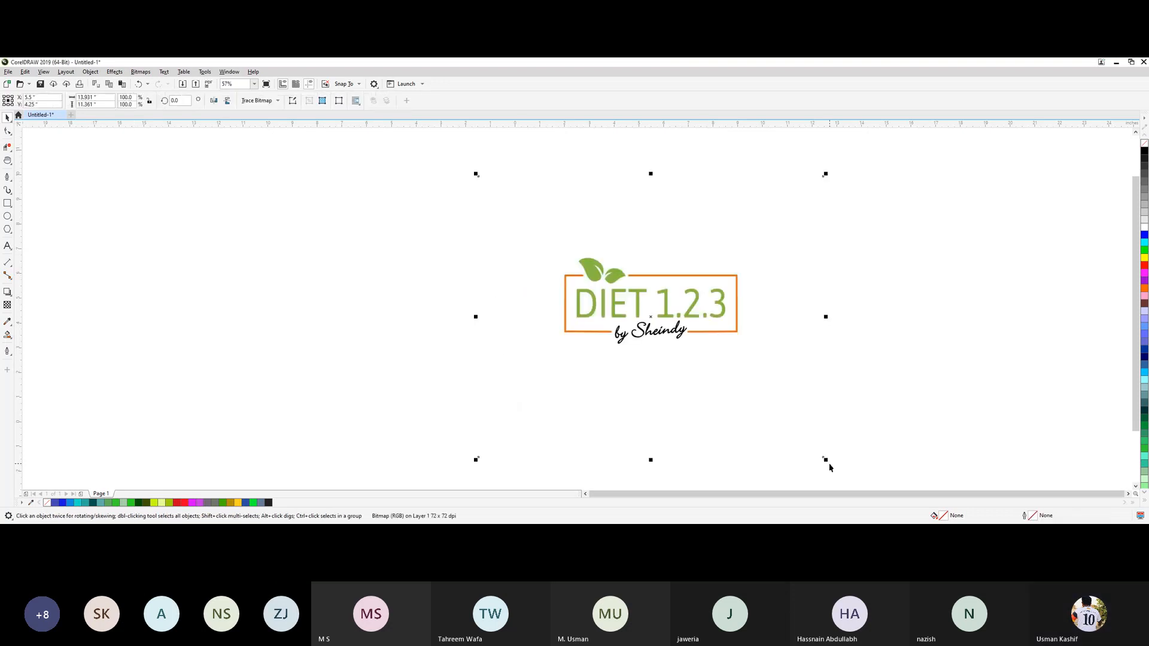
# Scale the DIET 1.2.3 logo bitmap down to about 60% and reposition it in the upper middle of the page.
pyautogui.moveTo(828, 461); pyautogui.dragTo(761, 406)
pyautogui.moveTo(712, 325); pyautogui.dragTo(691, 291)
pyautogui.click(497, 285)
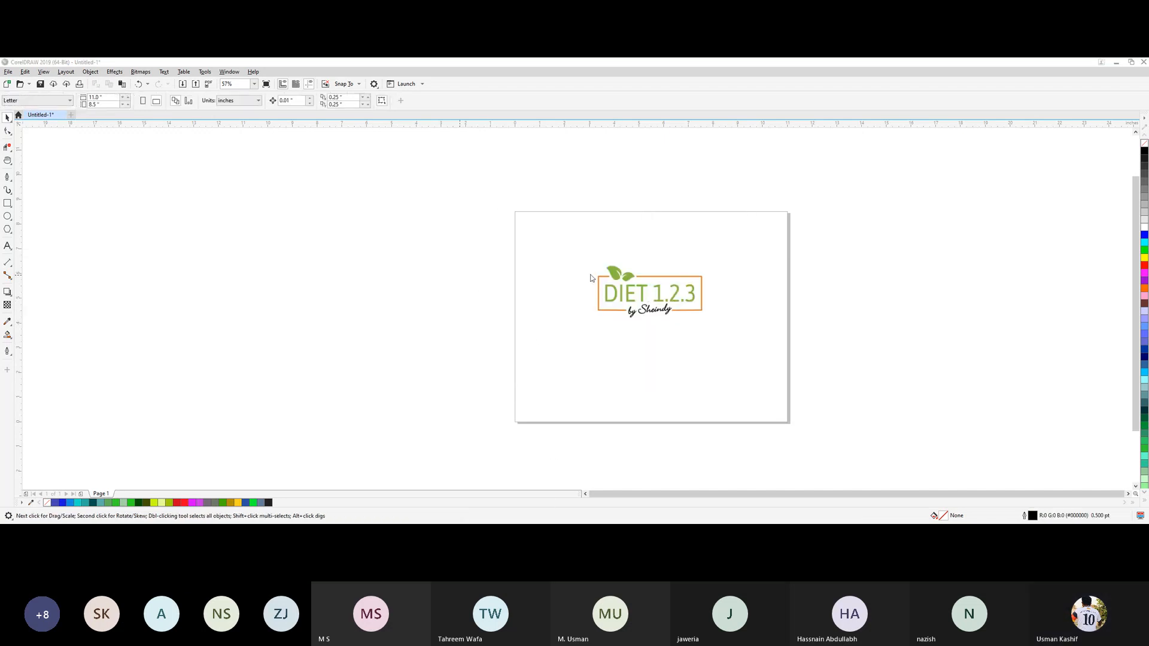
# Paste the Nutrition by Tanya logo, enlarge it to 175%, and arrange it to the left of the DIET 1.2.3 logo.
pyautogui.hotkey('ctrl', 'v')
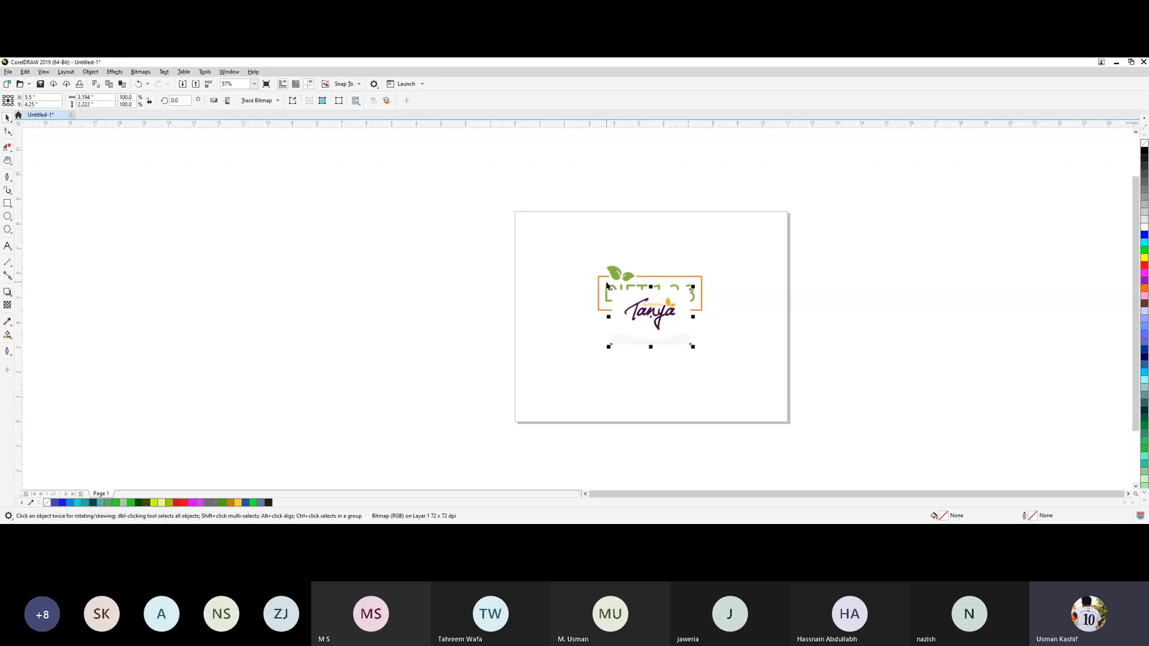
pyautogui.moveTo(636, 318); pyautogui.dragTo(649, 367)
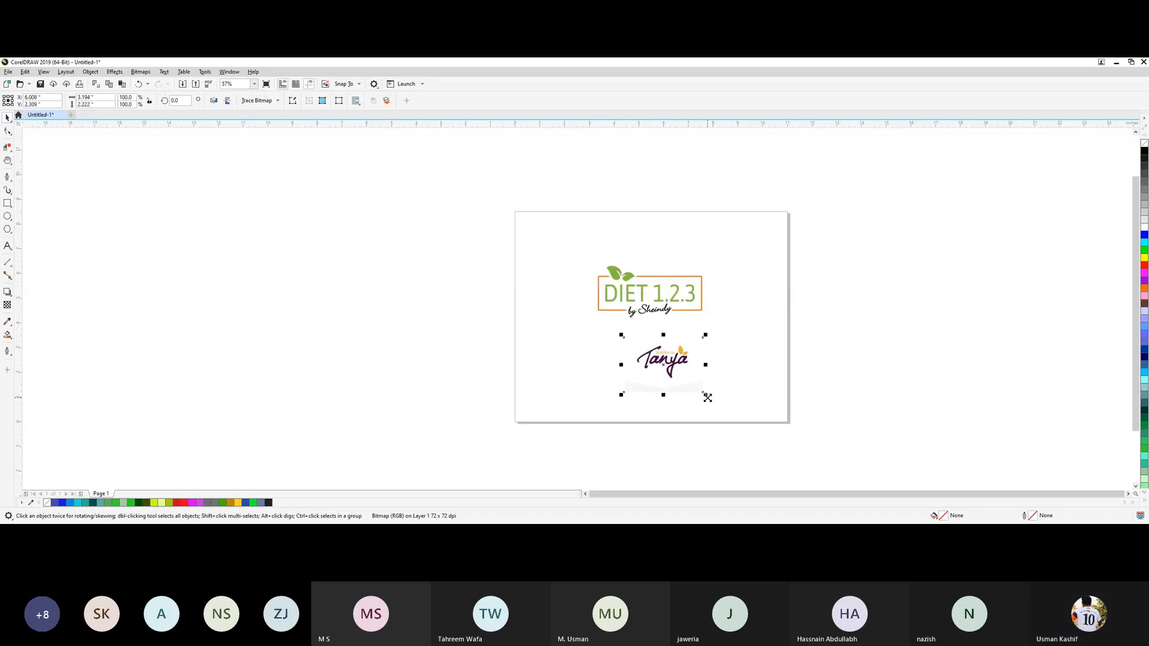
pyautogui.moveTo(706, 396); pyautogui.dragTo(744, 417)
pyautogui.moveTo(701, 355); pyautogui.dragTo(566, 305)
pyautogui.click(705, 314)
pyautogui.click(770, 313)
pyautogui.moveTo(686, 303); pyautogui.dragTo(689, 315)
# Paste the sheet of Diet By Sheindy logo variations and place it to the right of the DIET 1.2.3 logo.
pyautogui.click(792, 282)
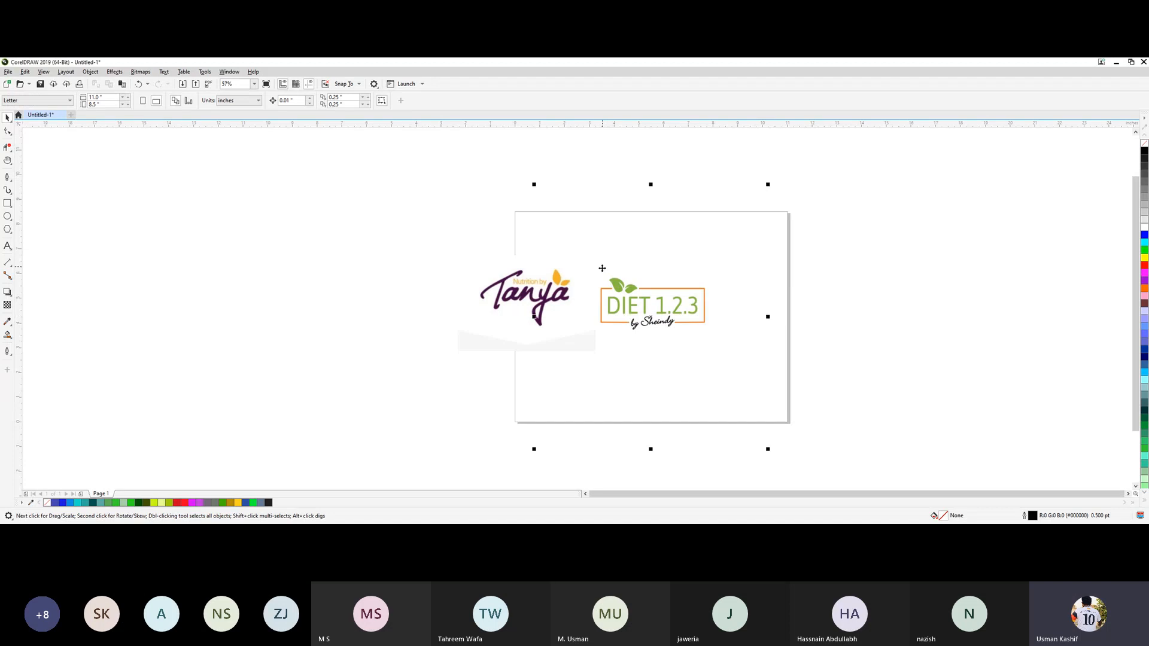
pyautogui.moveTo(602, 269); pyautogui.dragTo(775, 269)
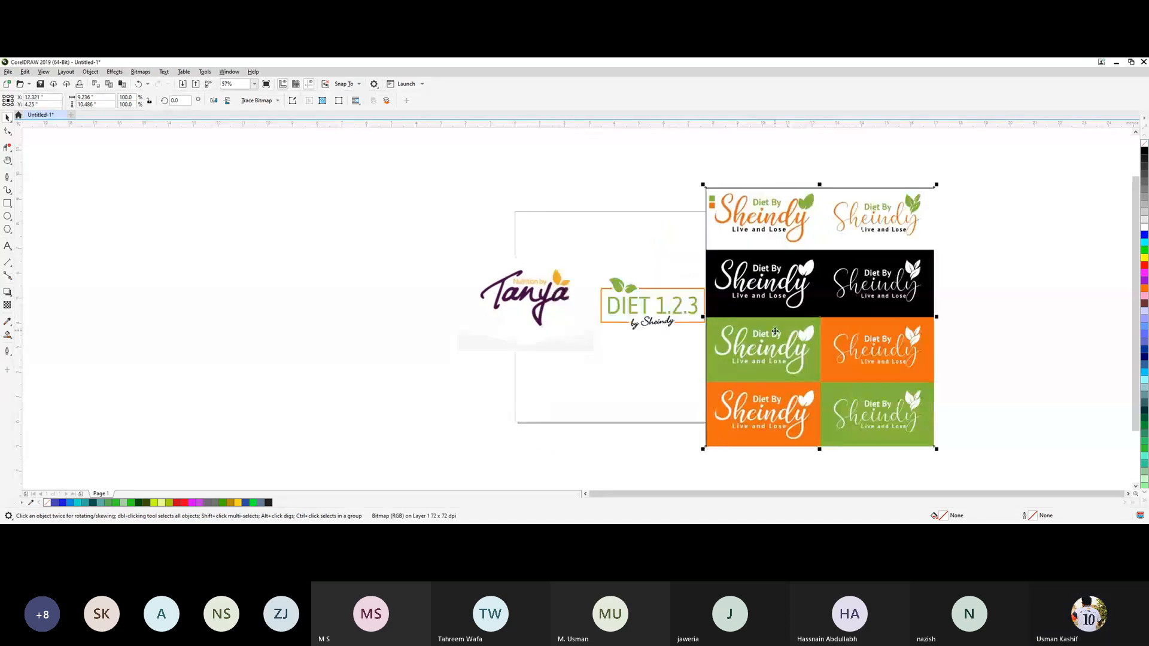
pyautogui.moveTo(784, 335); pyautogui.dragTo(787, 336)
pyautogui.click(467, 225)
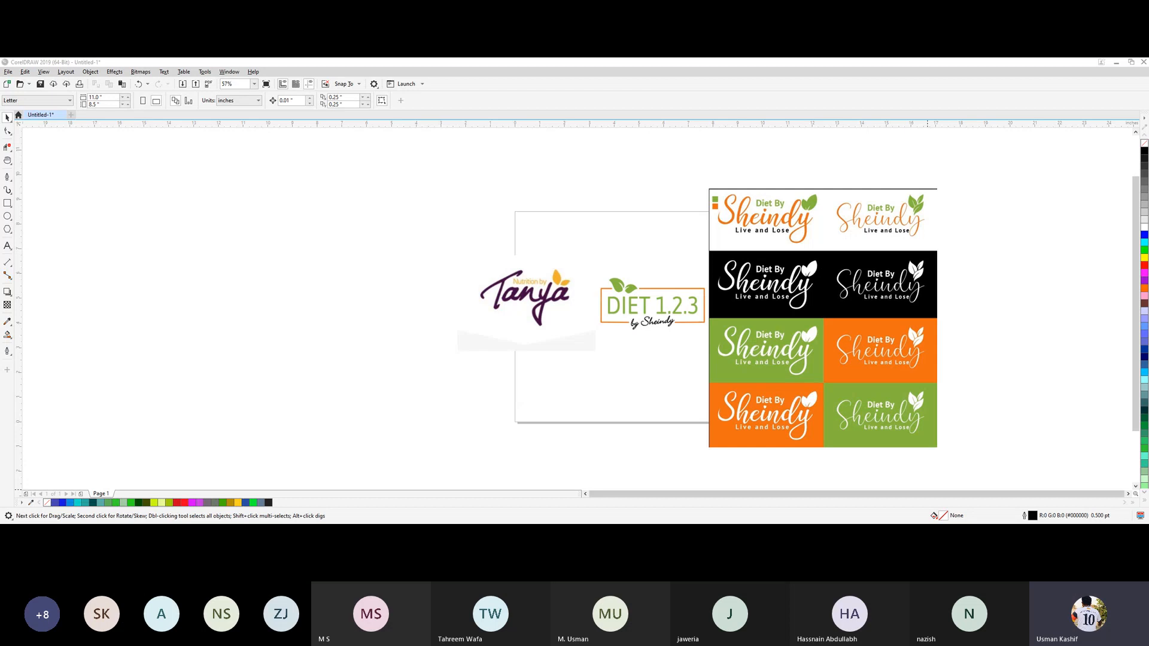
# Swap the two reference logos so DIET 1.2.3 sits over the page's left edge and Nutrition by Tanya stands to its right.
pyautogui.click(568, 361)
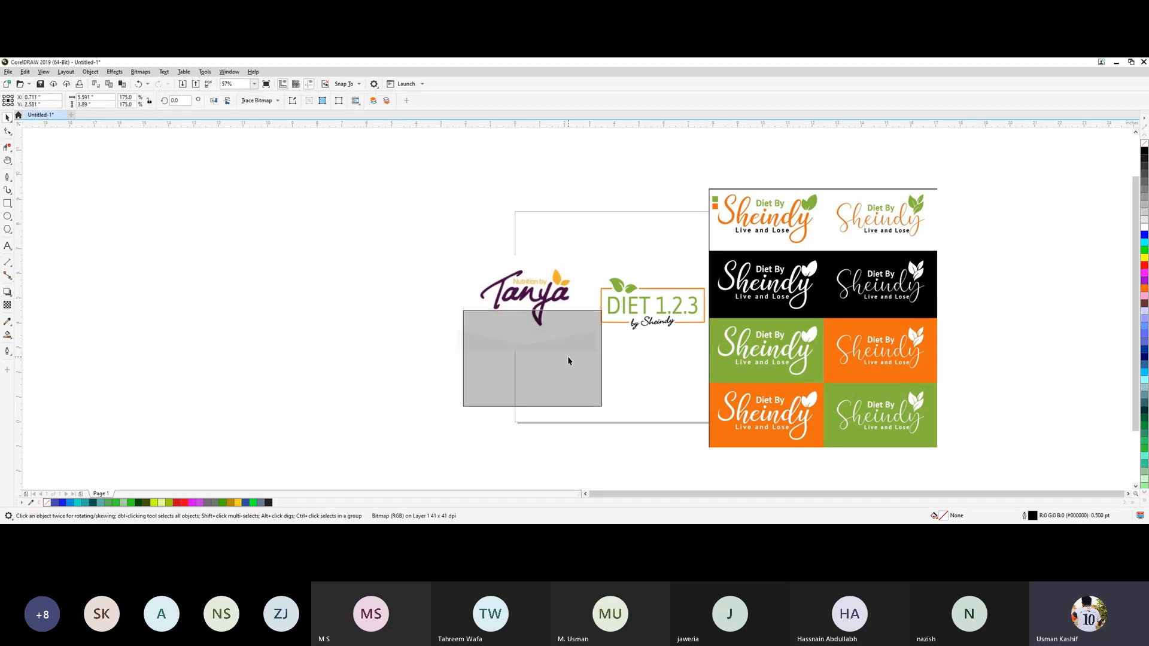
pyautogui.moveTo(568, 361); pyautogui.dragTo(568, 361)
pyautogui.moveTo(611, 322); pyautogui.dragTo(317, 323)
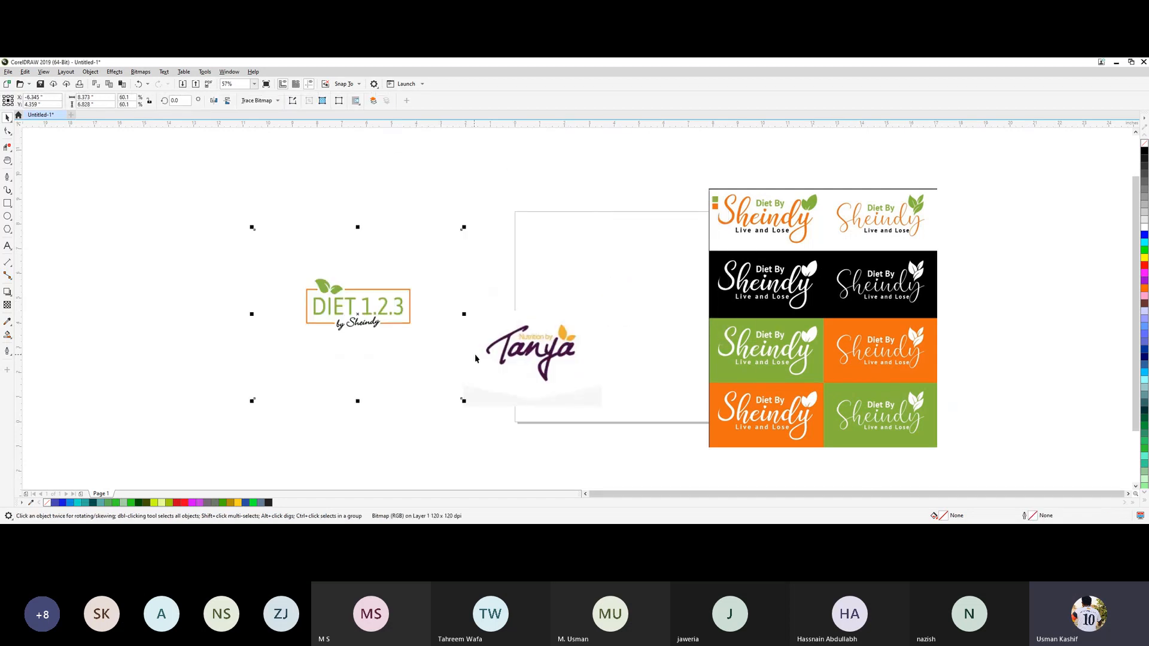
pyautogui.moveTo(476, 358); pyautogui.dragTo(583, 316)
pyautogui.moveTo(442, 334); pyautogui.dragTo(529, 315)
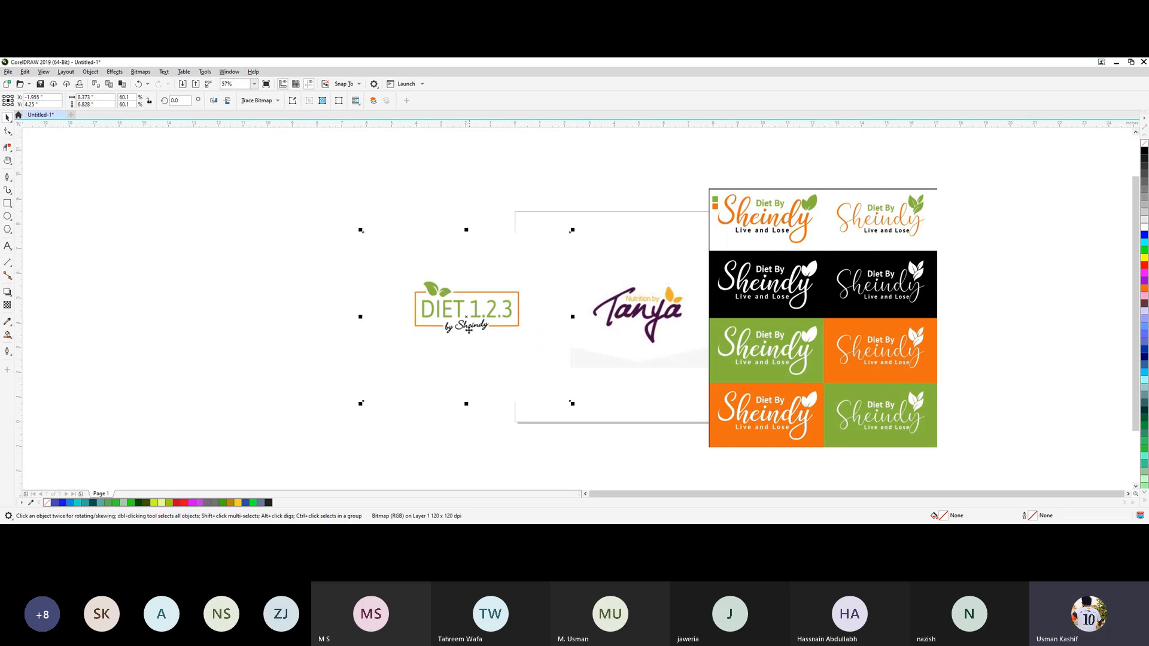
# Nudge the Nutrition by Tanya logo left and slightly up, closer to the DIET 1.2.3 logo.
pyautogui.click(977, 347)
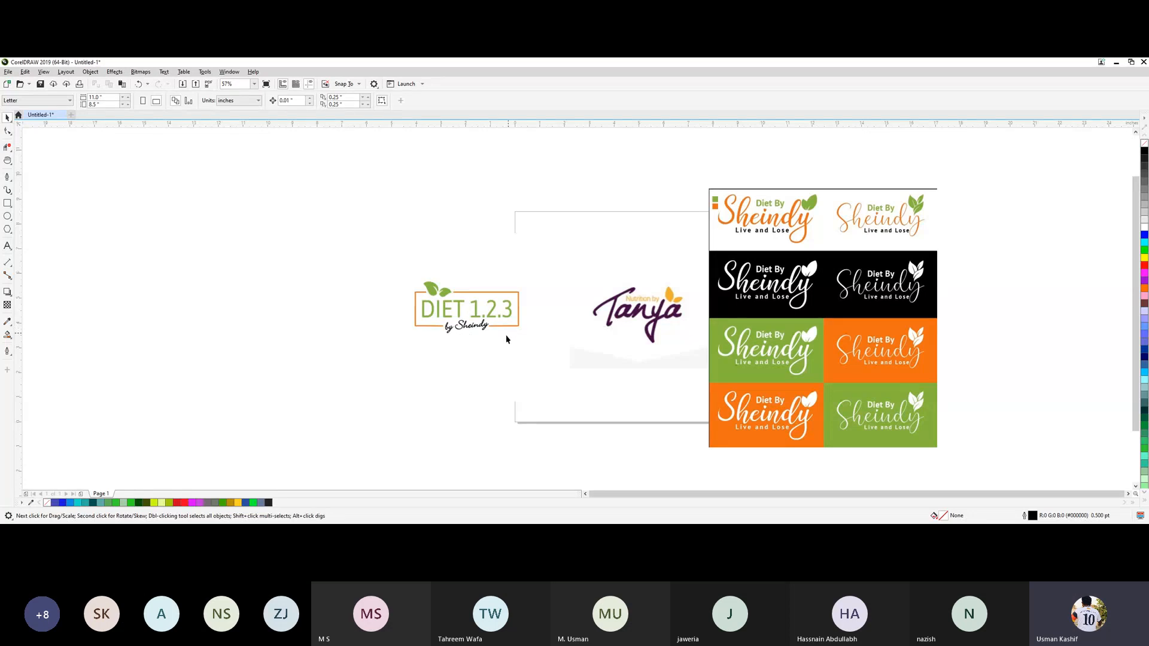
pyautogui.moveTo(623, 316); pyautogui.dragTo(604, 308)
pyautogui.click(555, 308)
pyautogui.click(625, 317)
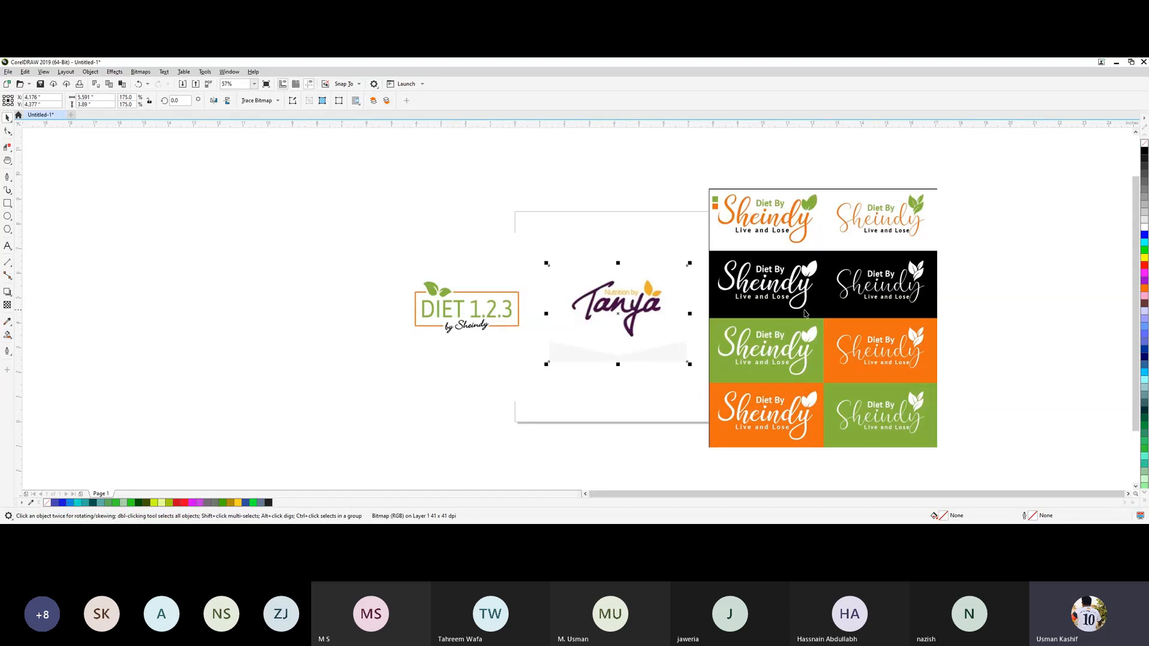
pyautogui.moveTo(648, 331); pyautogui.dragTo(643, 329)
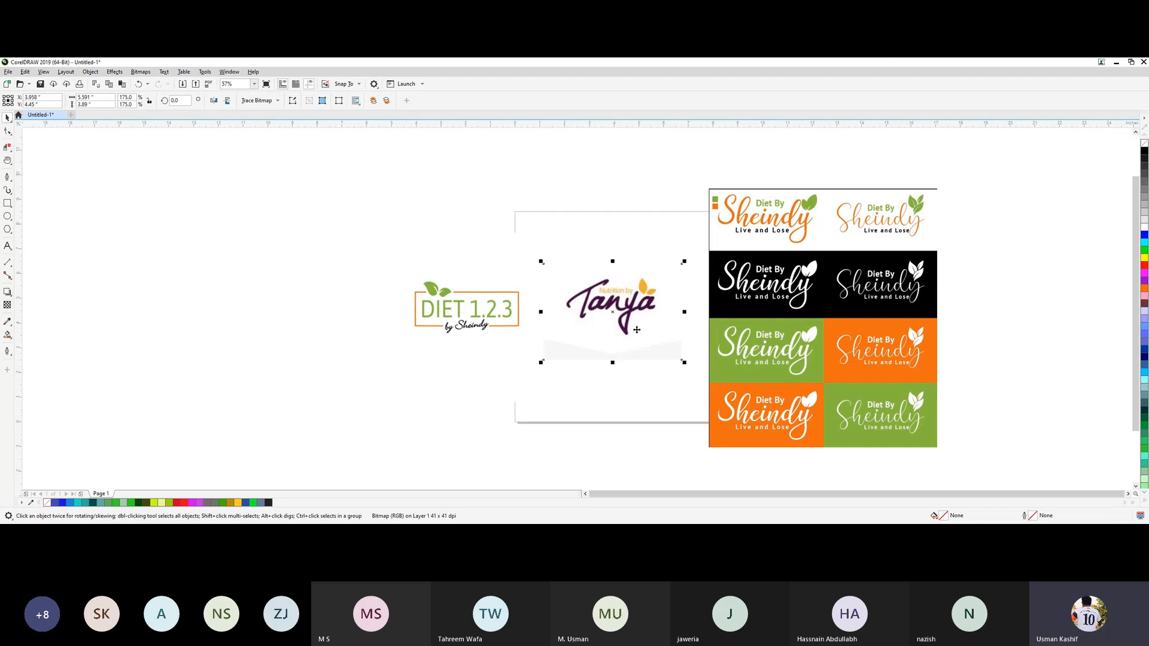
pyautogui.click(434, 392)
pyautogui.click(305, 319)
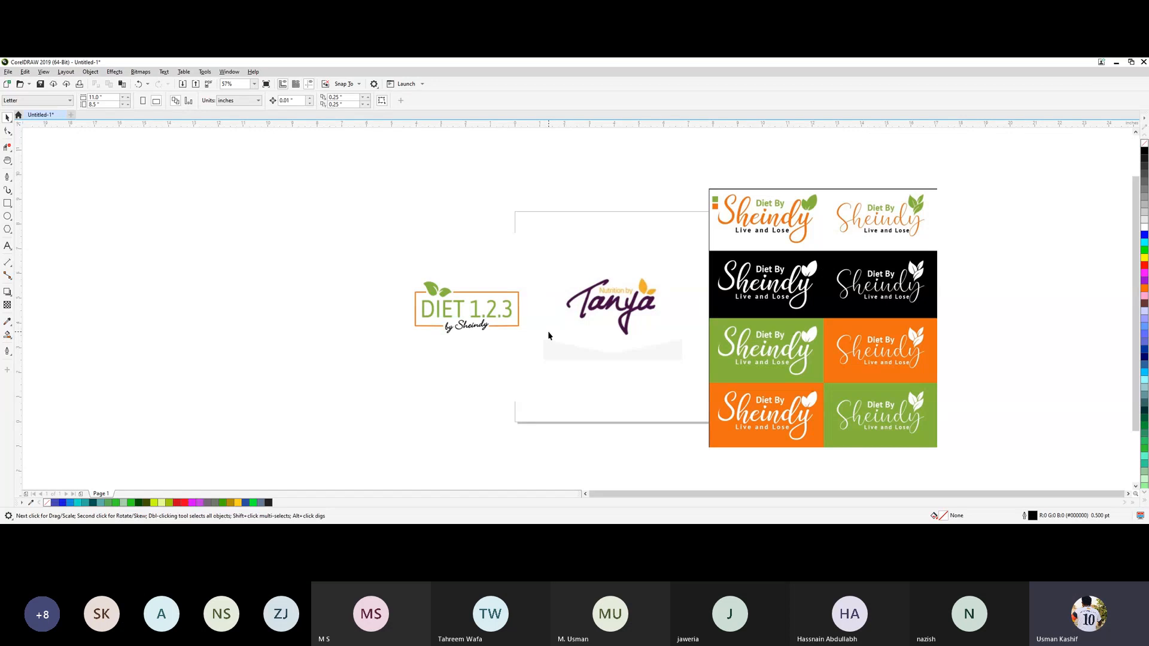
pyautogui.moveTo(552, 333); pyautogui.dragTo(524, 358)
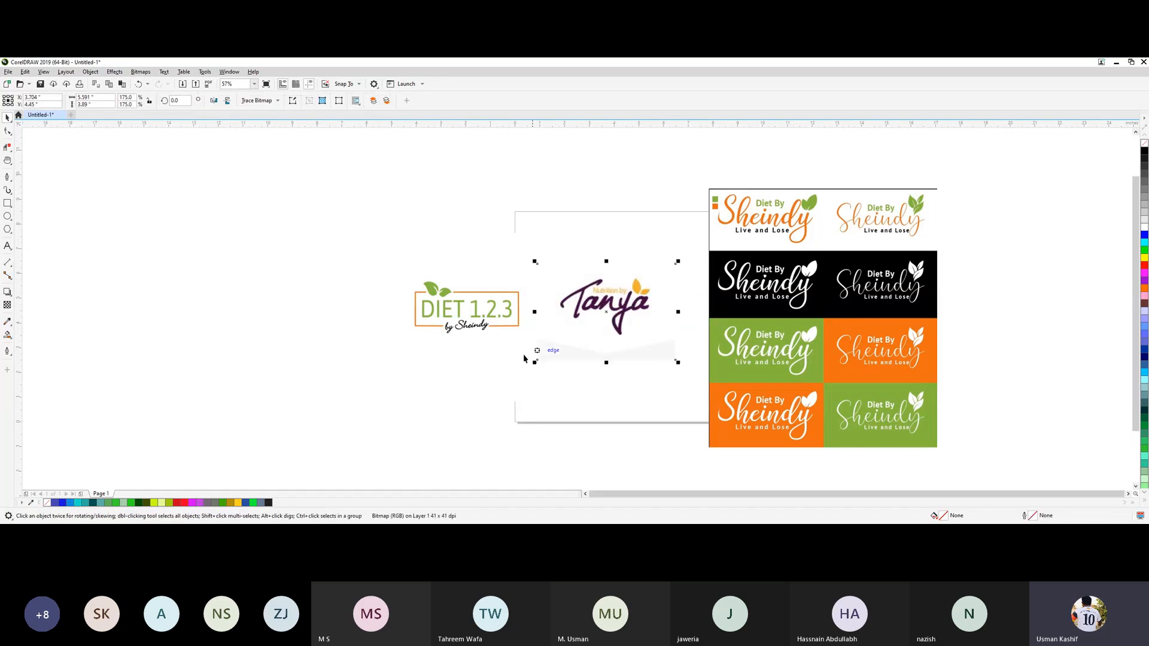
pyautogui.click(442, 380)
pyautogui.click(308, 305)
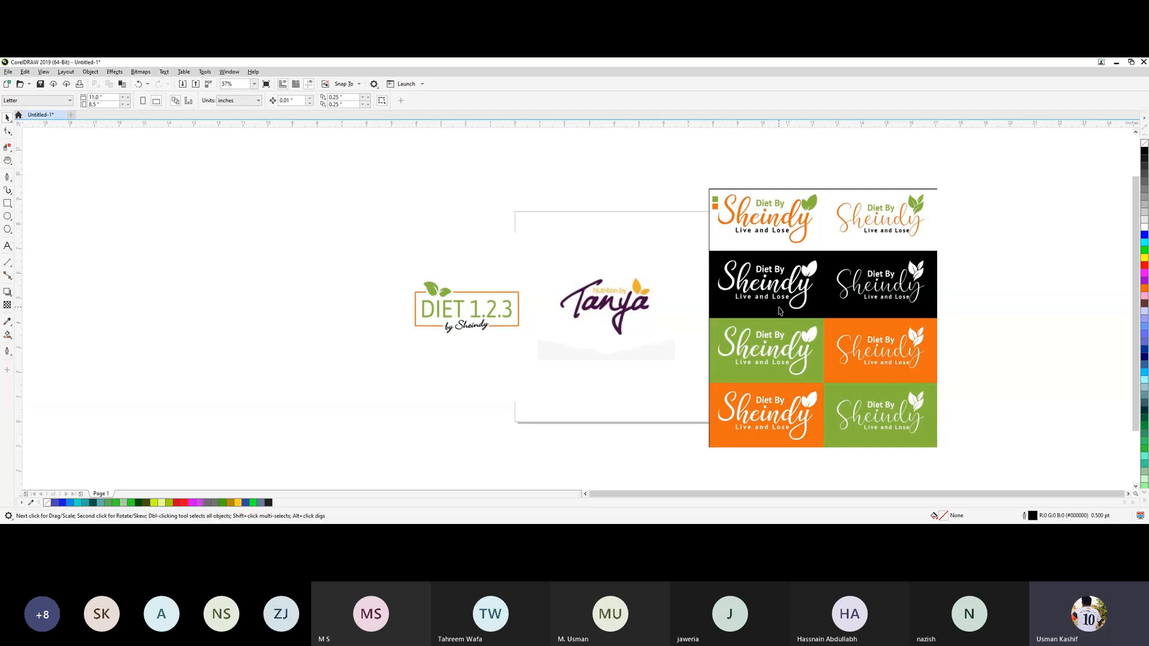
pyautogui.click(450, 361)
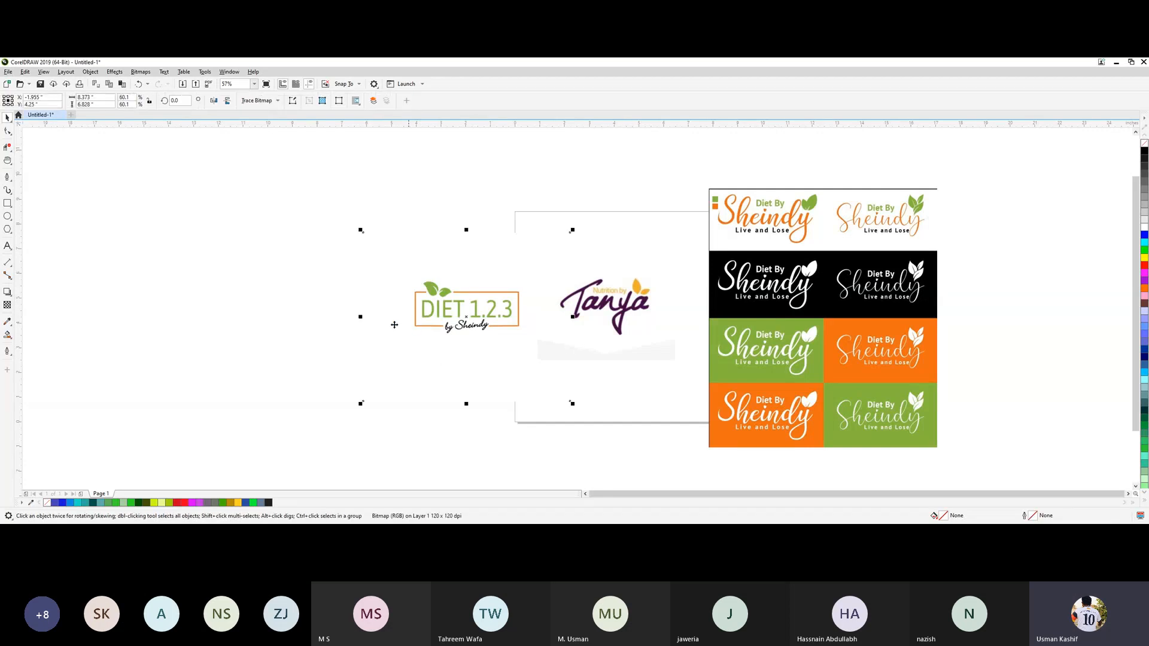
pyautogui.click(320, 310)
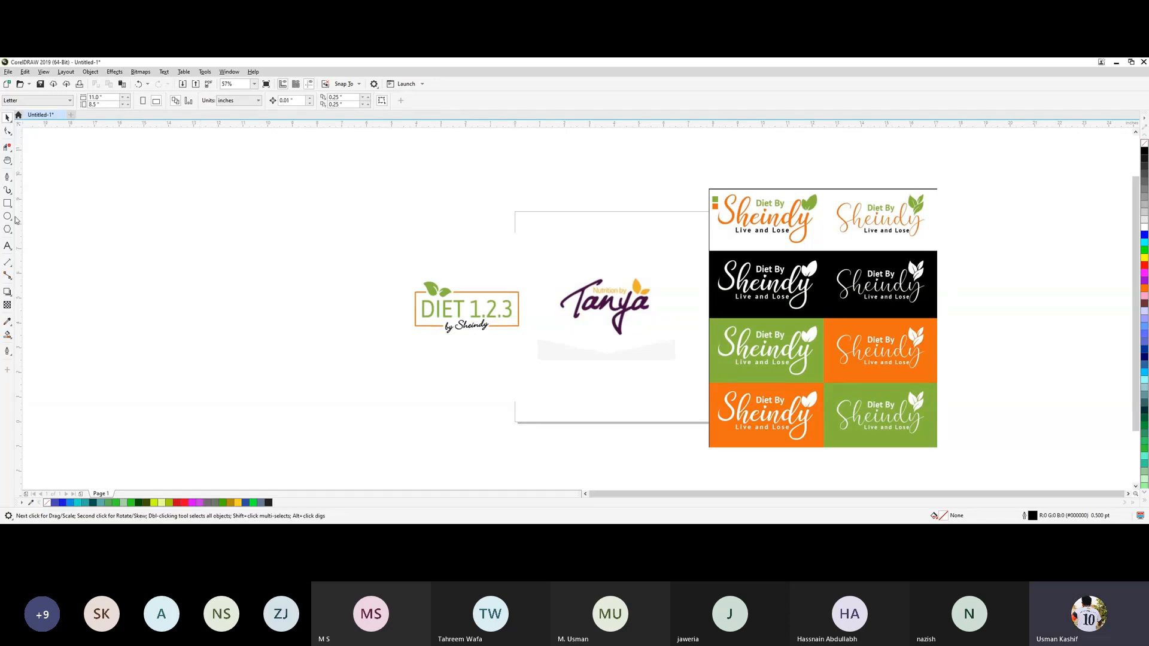
# Paste the copied logo brief as artistic text above the DIET 1.2.3 logo.
pyautogui.click(8, 245)
pyautogui.click(369, 235)
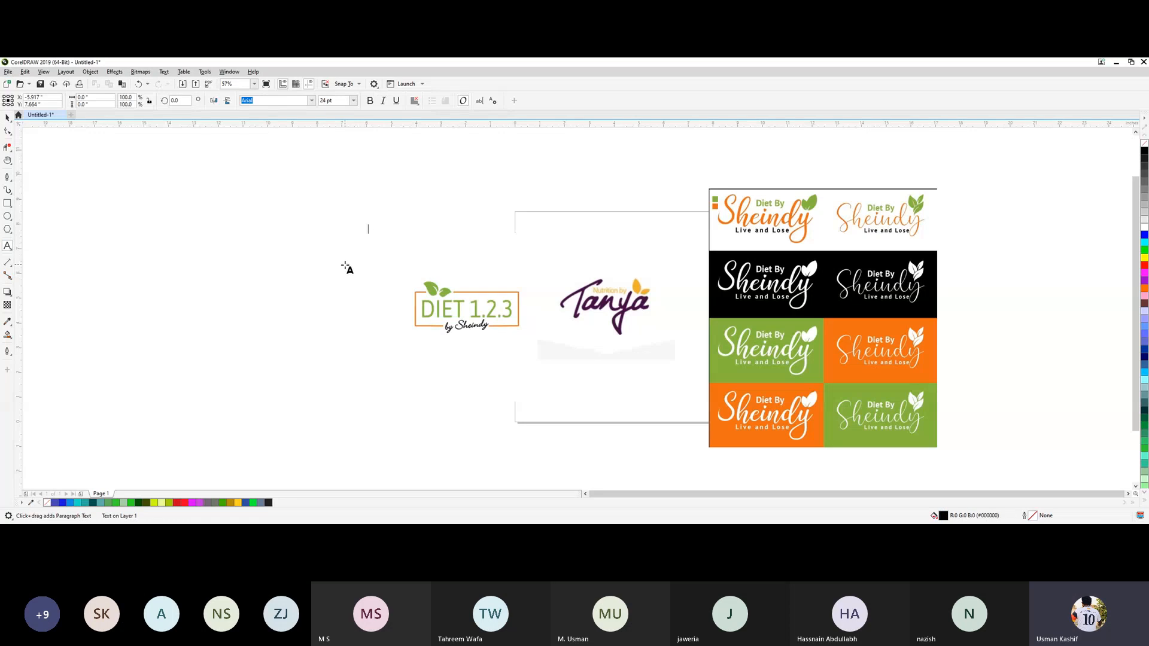
pyautogui.hotkey('ctrl', 'v')
# Break the pasted brief into four lines after "with an added", "carrot orange." and "the second".
pyautogui.click(683, 231)
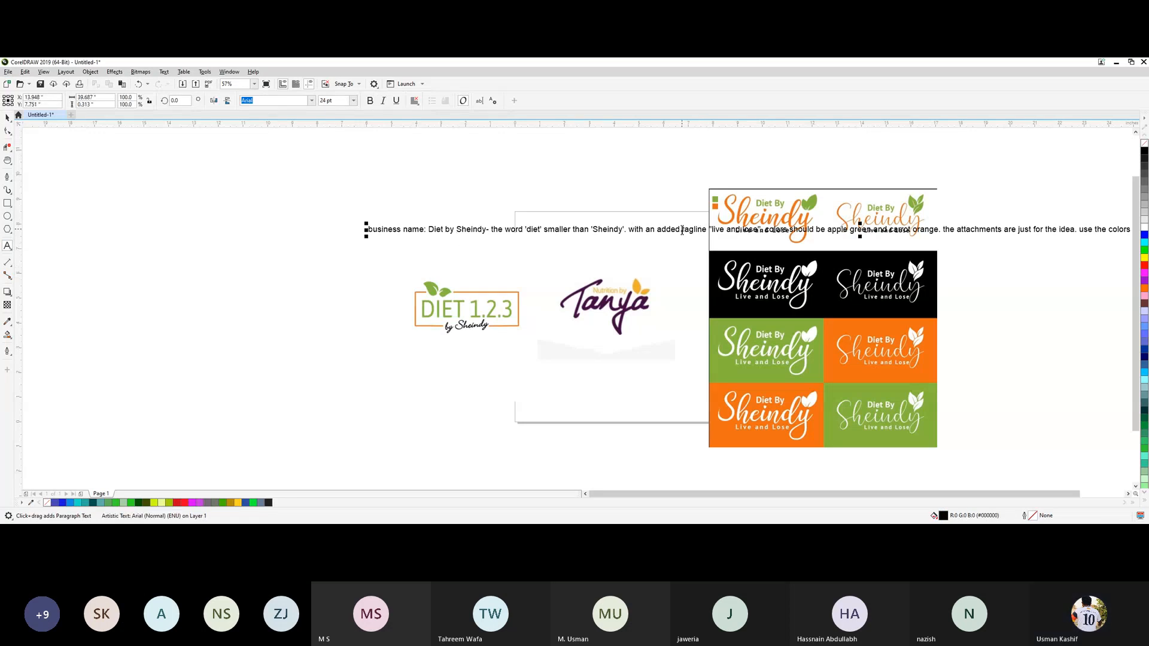
pyautogui.press('Return')
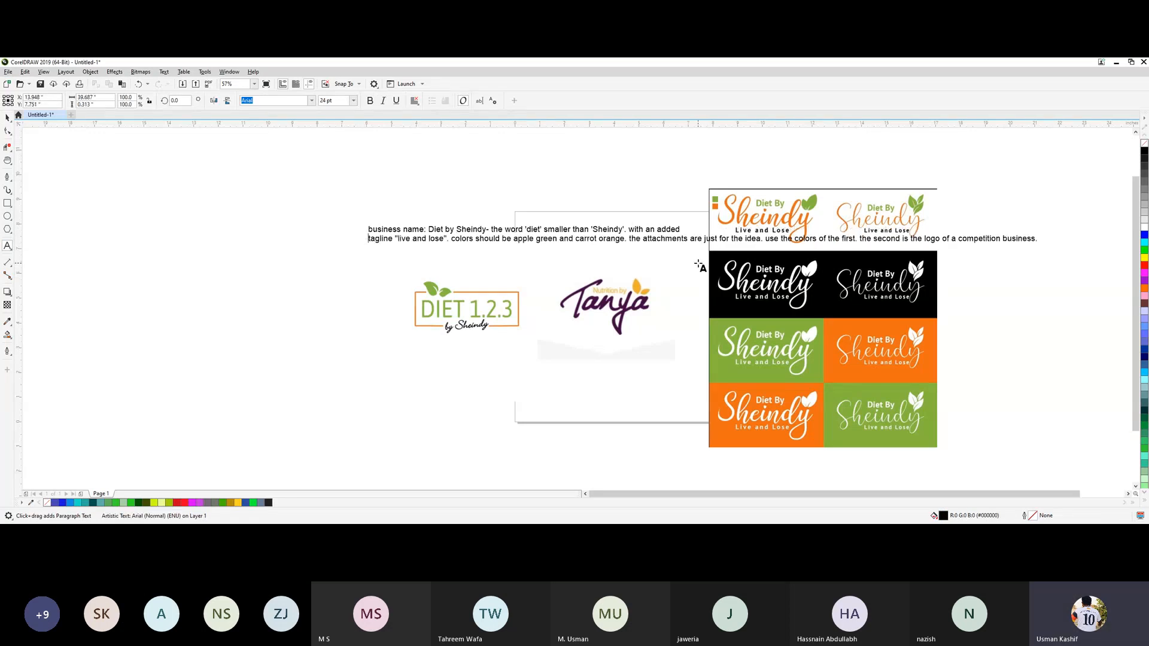
pyautogui.click(630, 240)
pyautogui.press('Return')
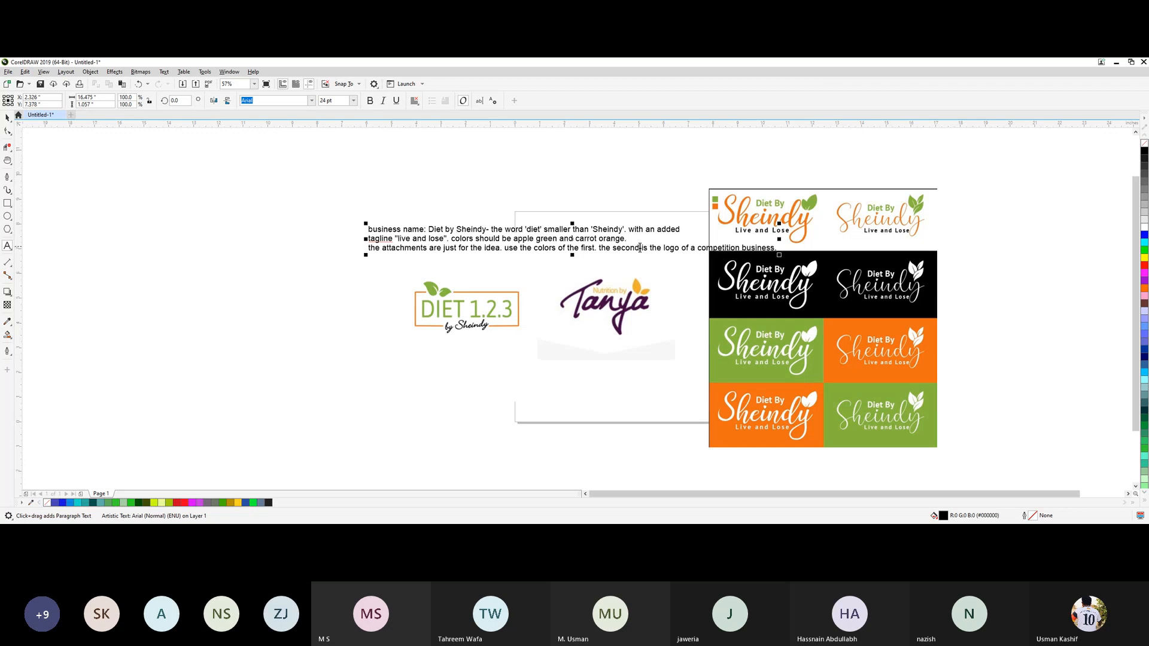
pyautogui.click(640, 248)
pyautogui.press('Return')
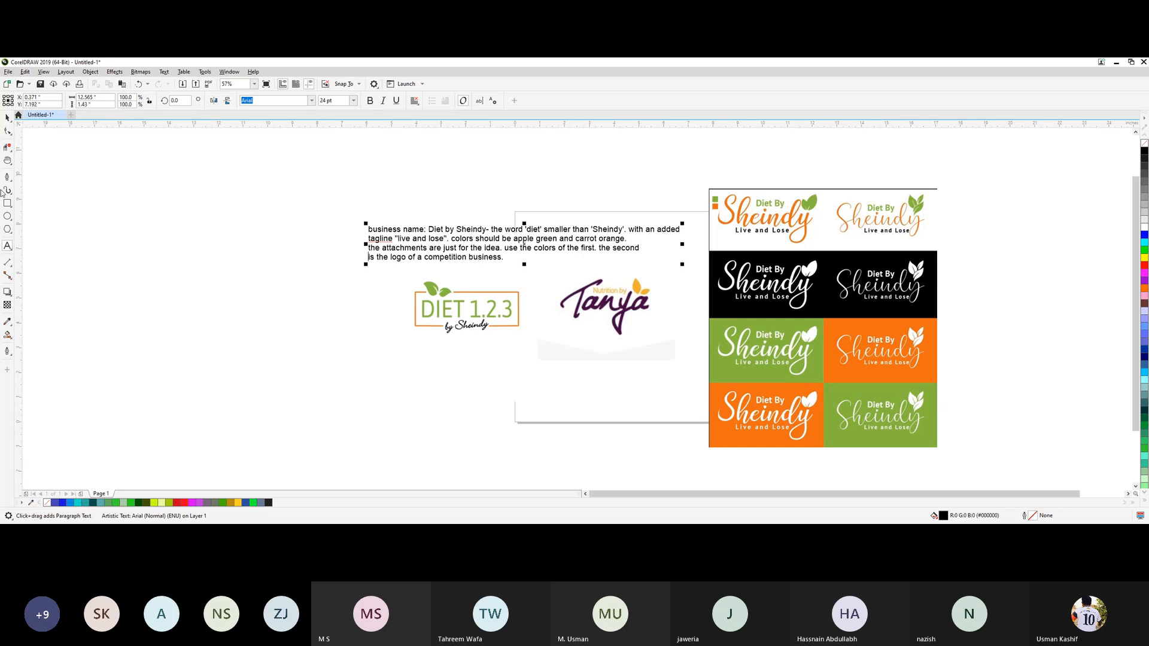
# Move the brief text up and left so it sits clear above the reference logos.
pyautogui.click(8, 120)
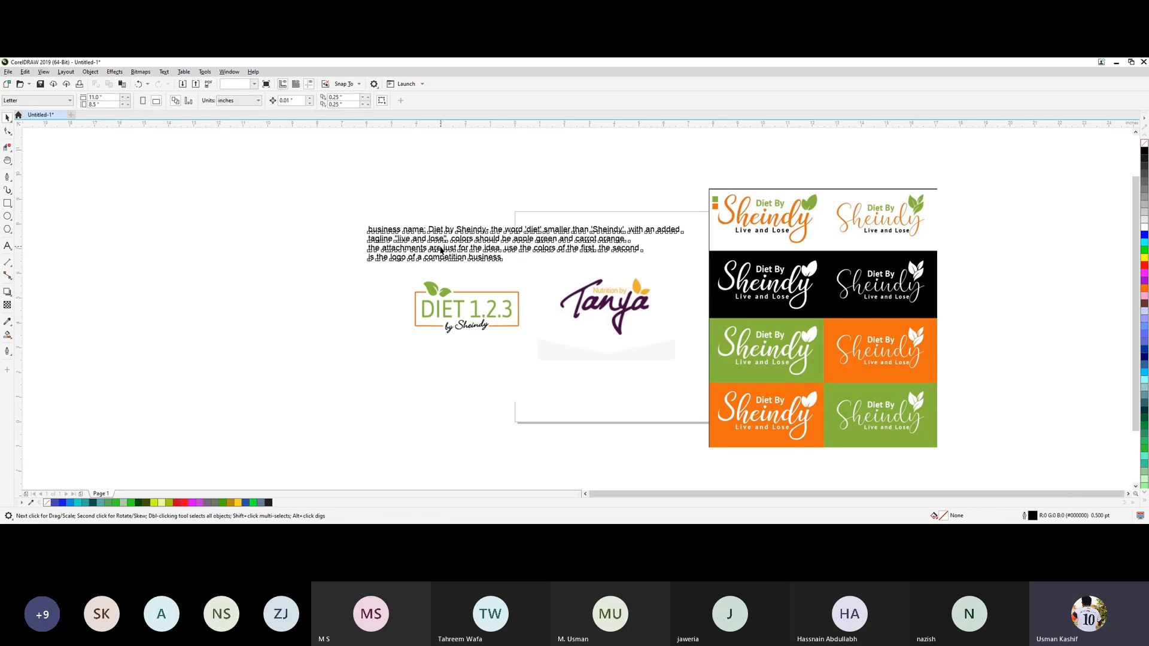
pyautogui.moveTo(441, 251); pyautogui.dragTo(401, 200)
pyautogui.click(396, 239)
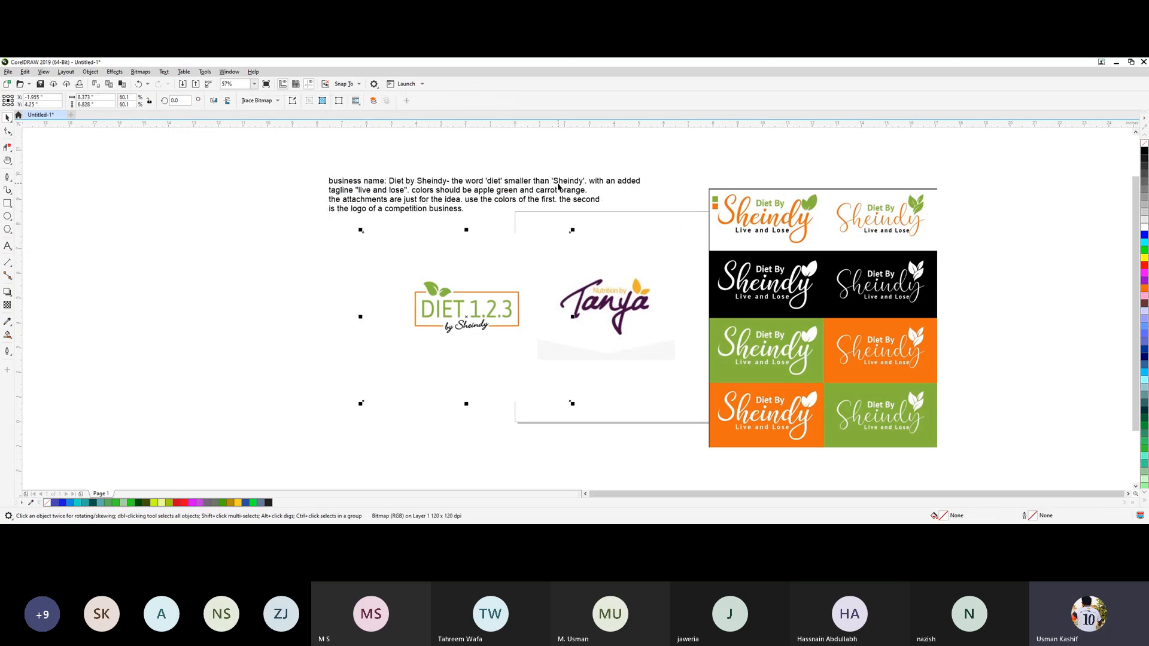
pyautogui.click(261, 298)
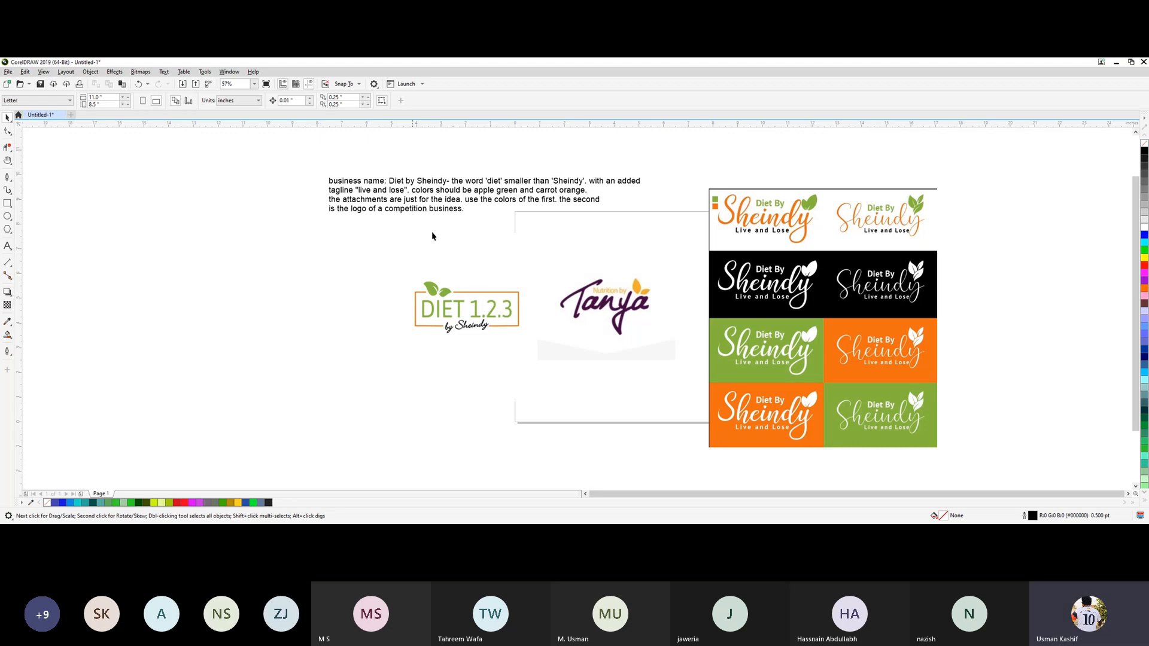
# Readjust the Nutrition by Tanya logo's position between the DIET 1.2.3 logo and the variations sheet, and deselect it.
pyautogui.click(620, 306)
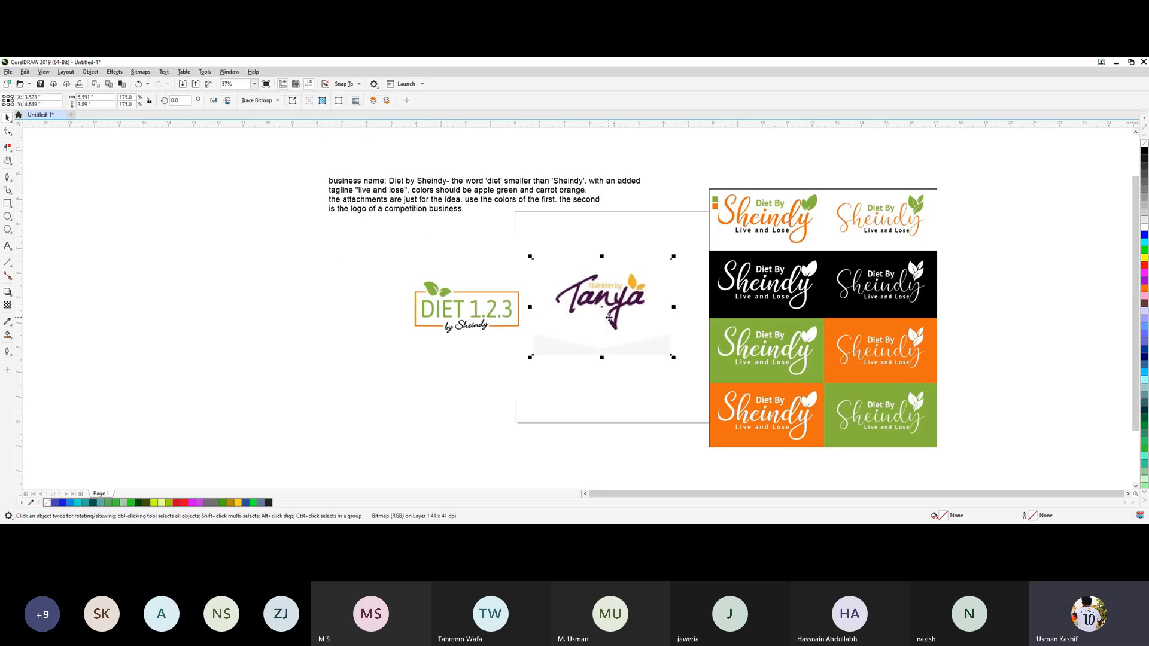
pyautogui.moveTo(620, 306); pyautogui.dragTo(628, 297)
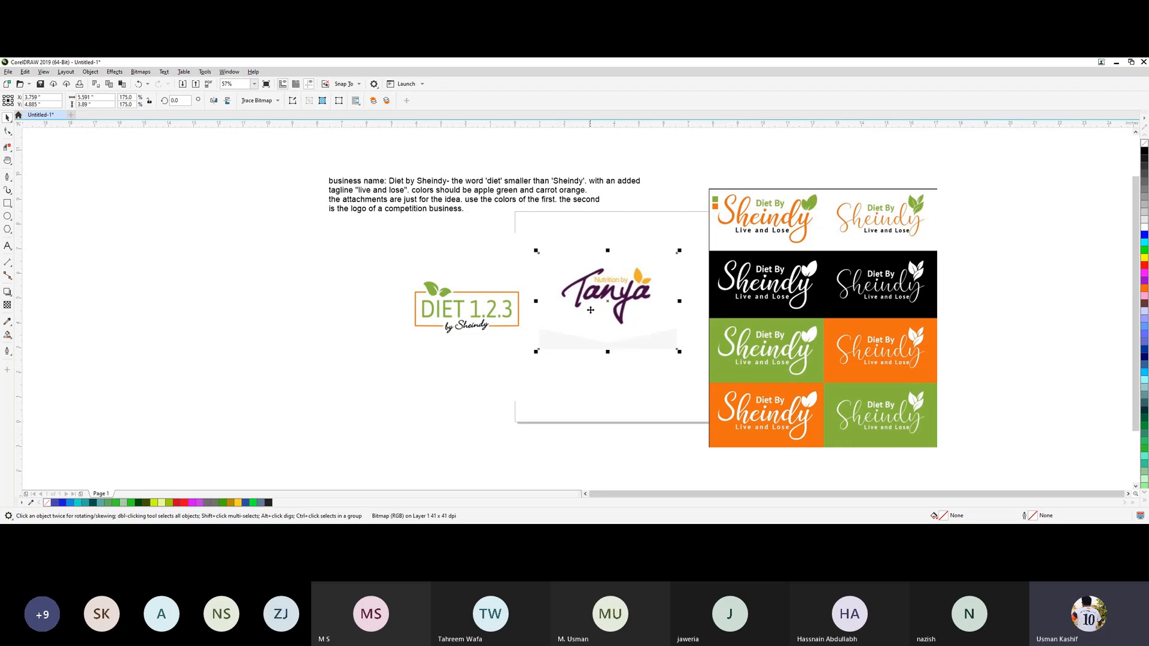
pyautogui.moveTo(594, 307); pyautogui.dragTo(594, 315)
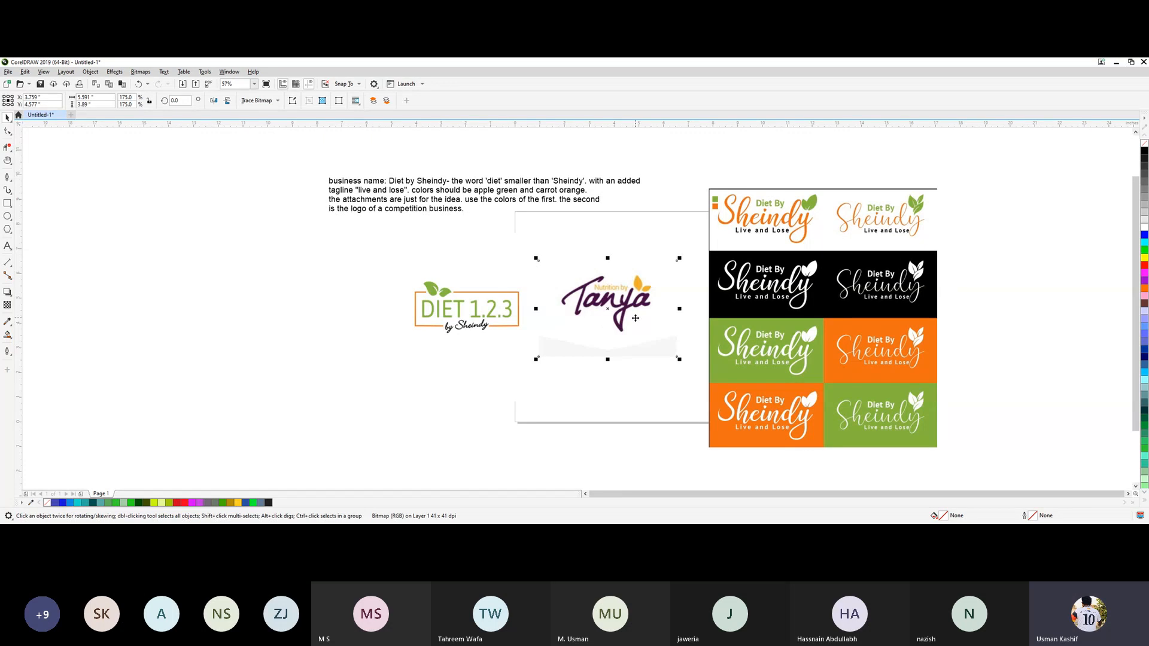
pyautogui.click(404, 230)
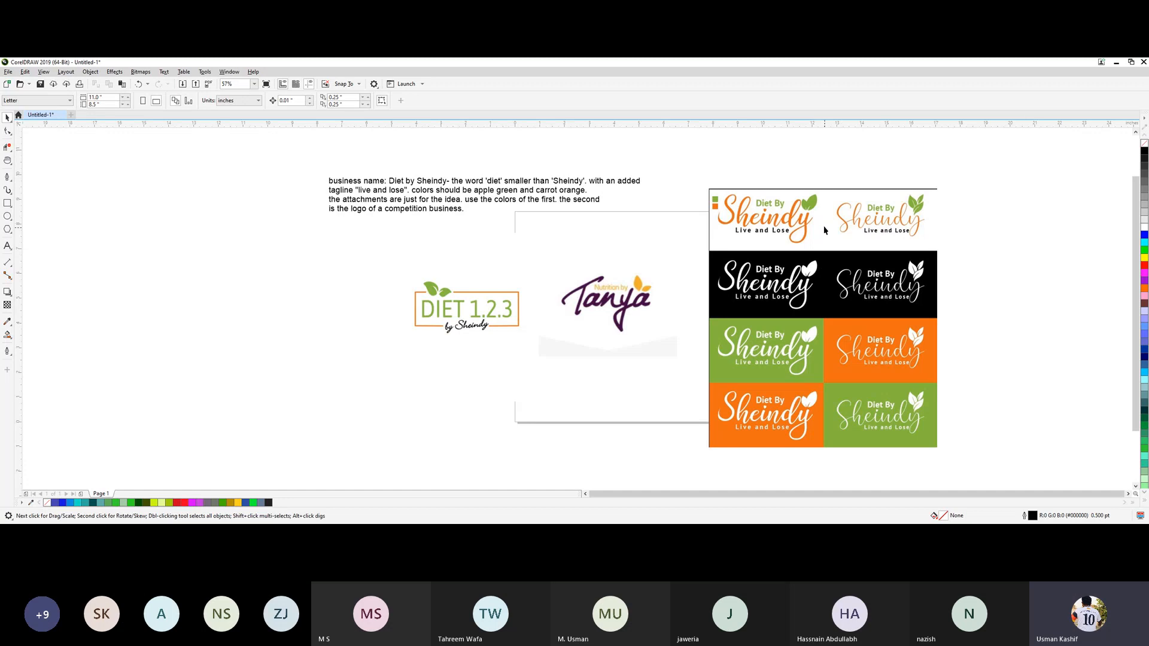
# Move the Diet By Sheindy variations sheet over the Nutrition by Tanya logo, beside the DIET 1.2.3 logo, nudge it slightly lower, and deselect it.
pyautogui.moveTo(826, 272); pyautogui.dragTo(650, 297)
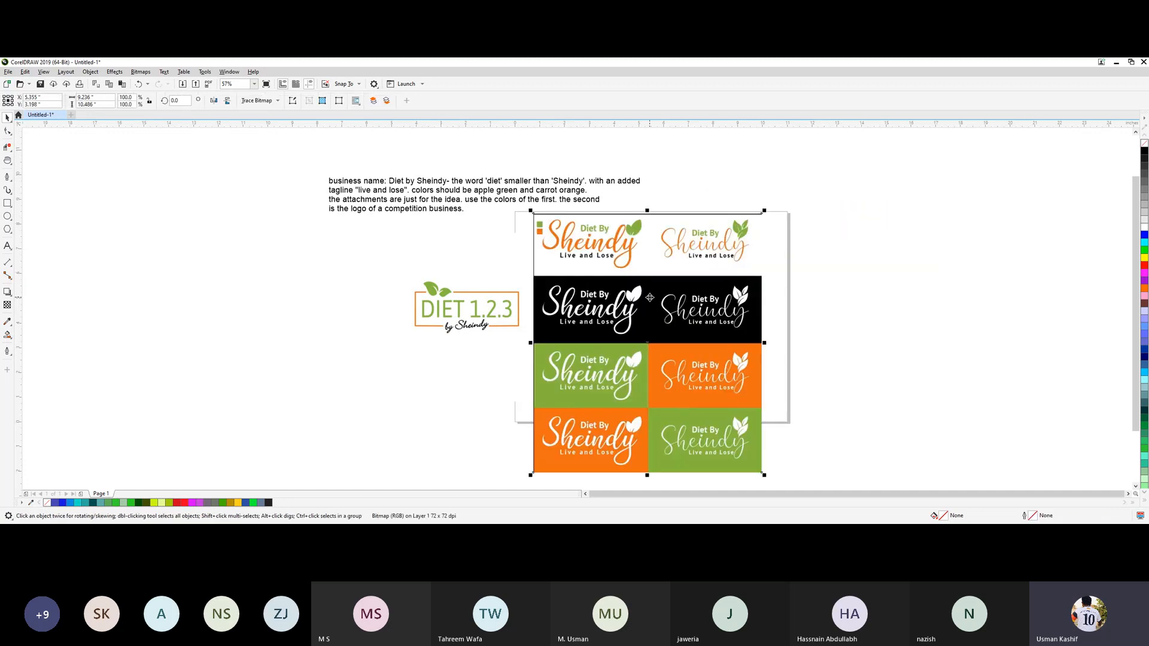
pyautogui.click(898, 262)
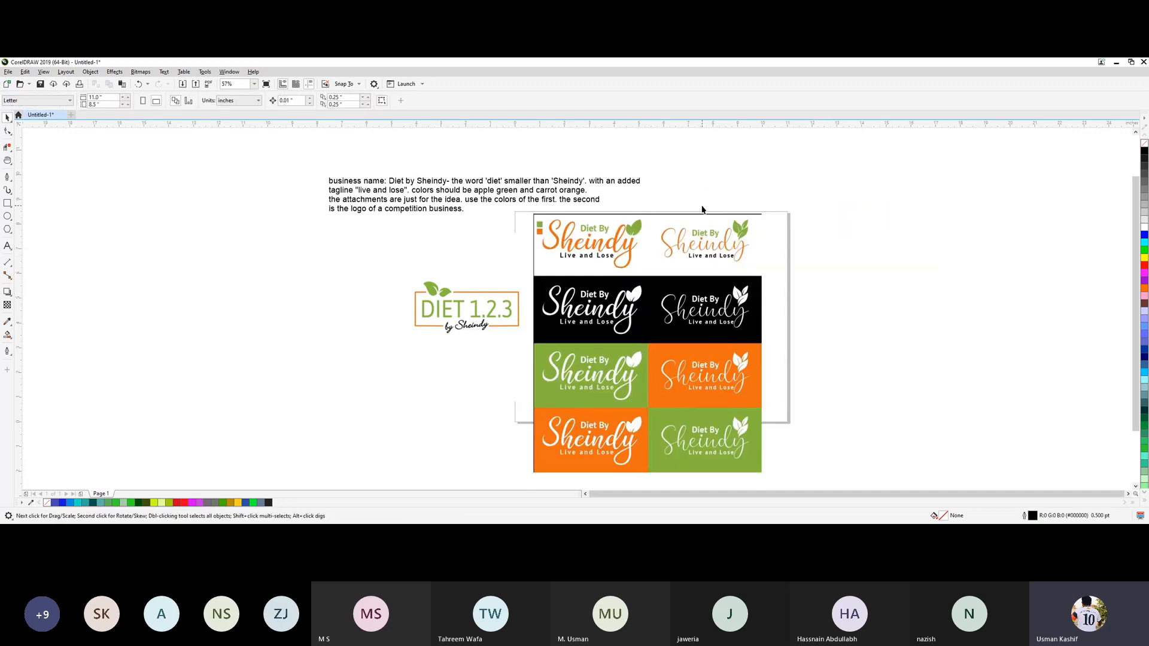
pyautogui.scroll(2, 702, 209)
pyautogui.scroll(1, 703, 322)
pyautogui.scroll(-1, 700, 322)
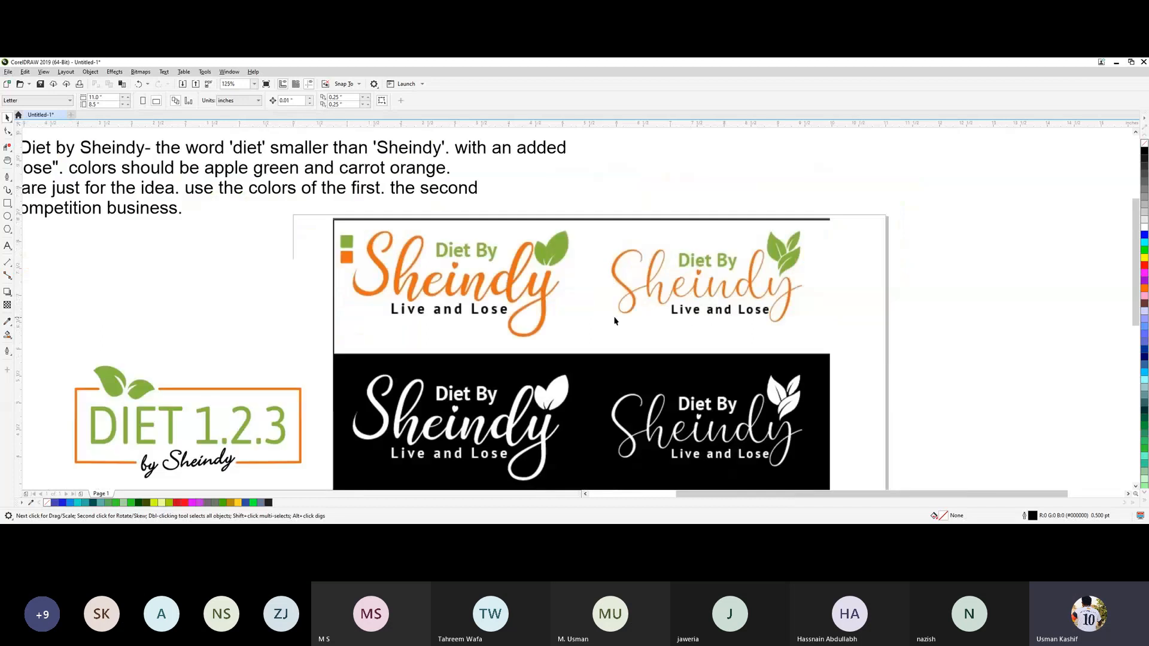
pyautogui.moveTo(552, 330); pyautogui.dragTo(549, 344)
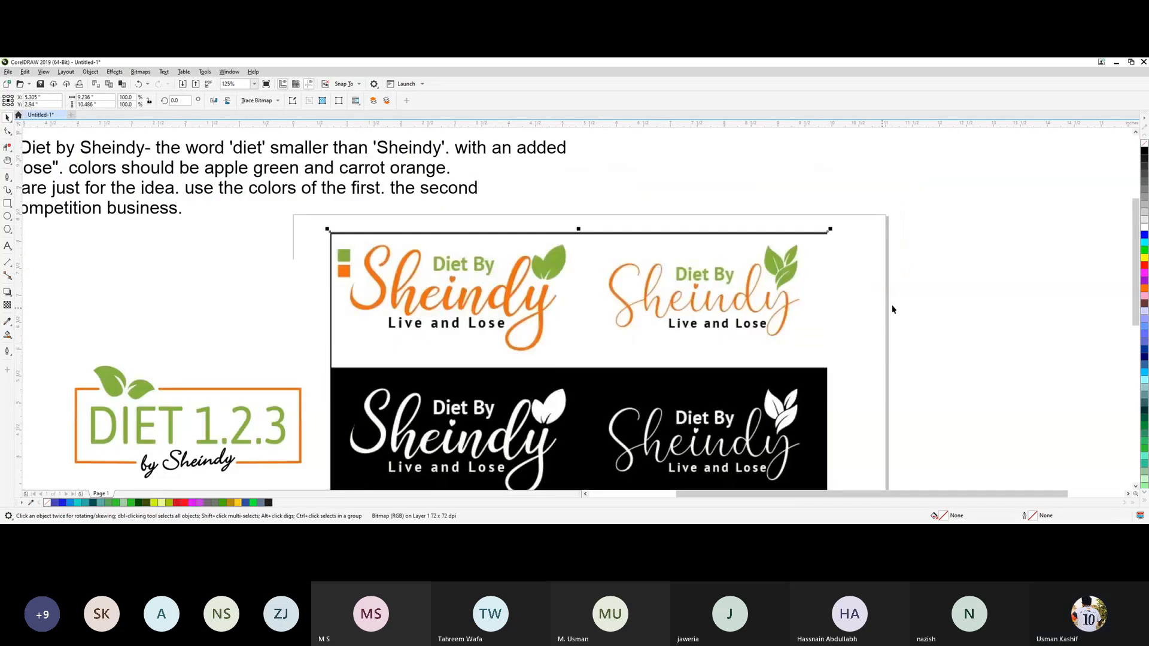
pyautogui.click(932, 296)
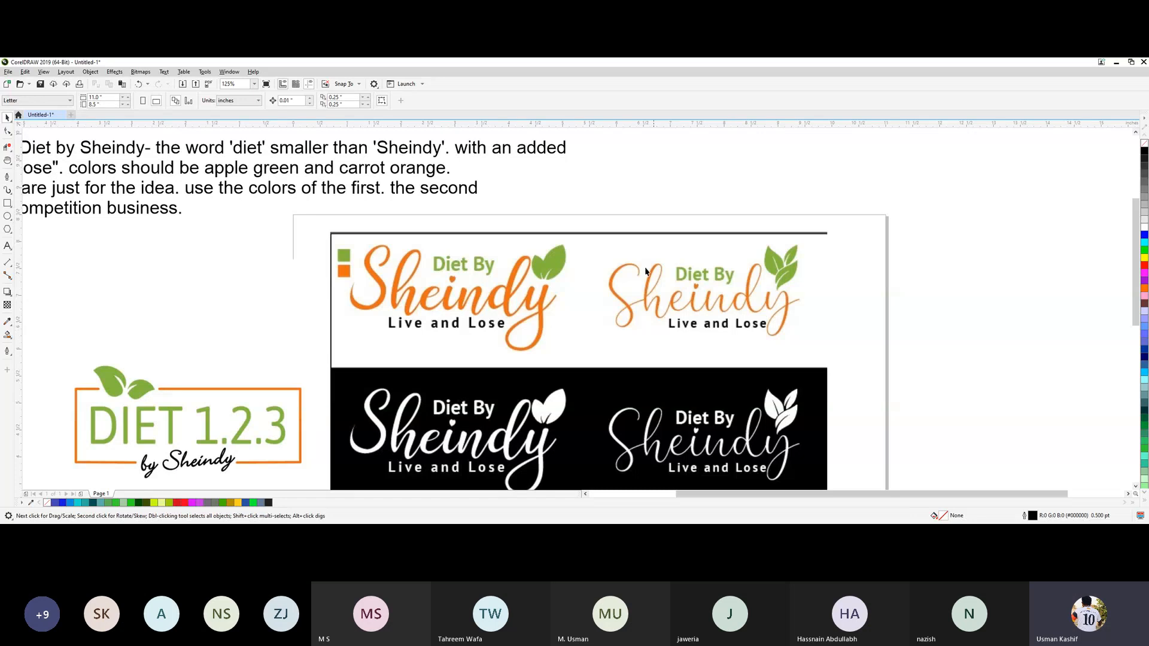
# Add the artistic text "Sheindy" at 48 pt in the empty area to the left of the DIET 1.2.3 logo.
pyautogui.scroll(-5, 568, 266)
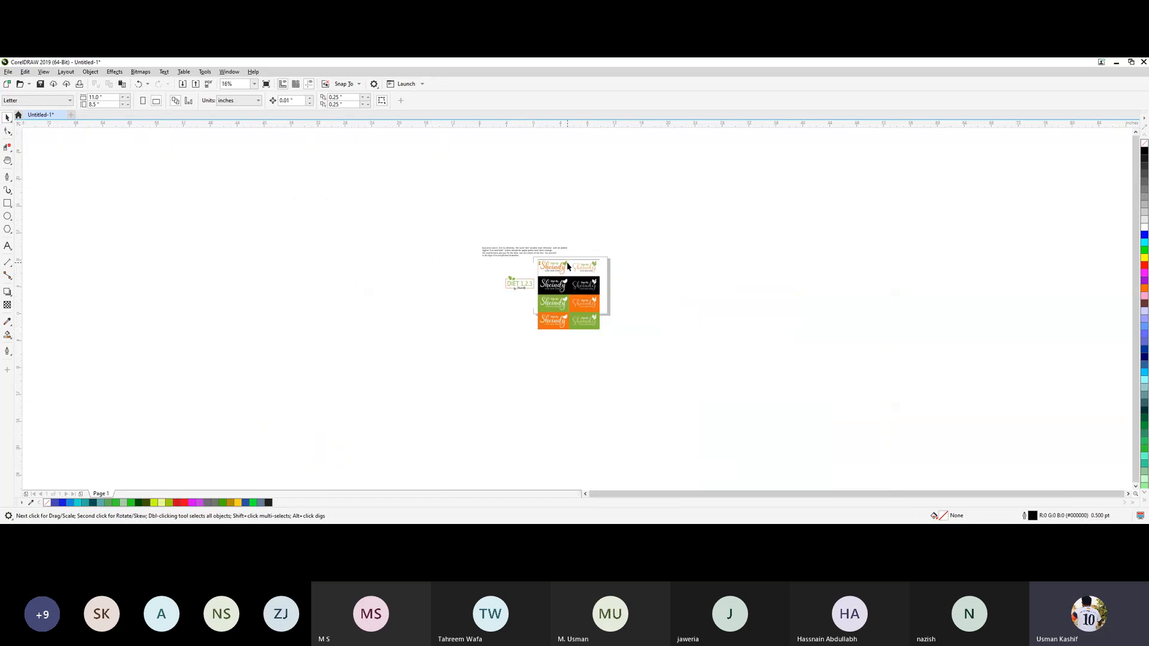
pyautogui.scroll(3, 537, 311)
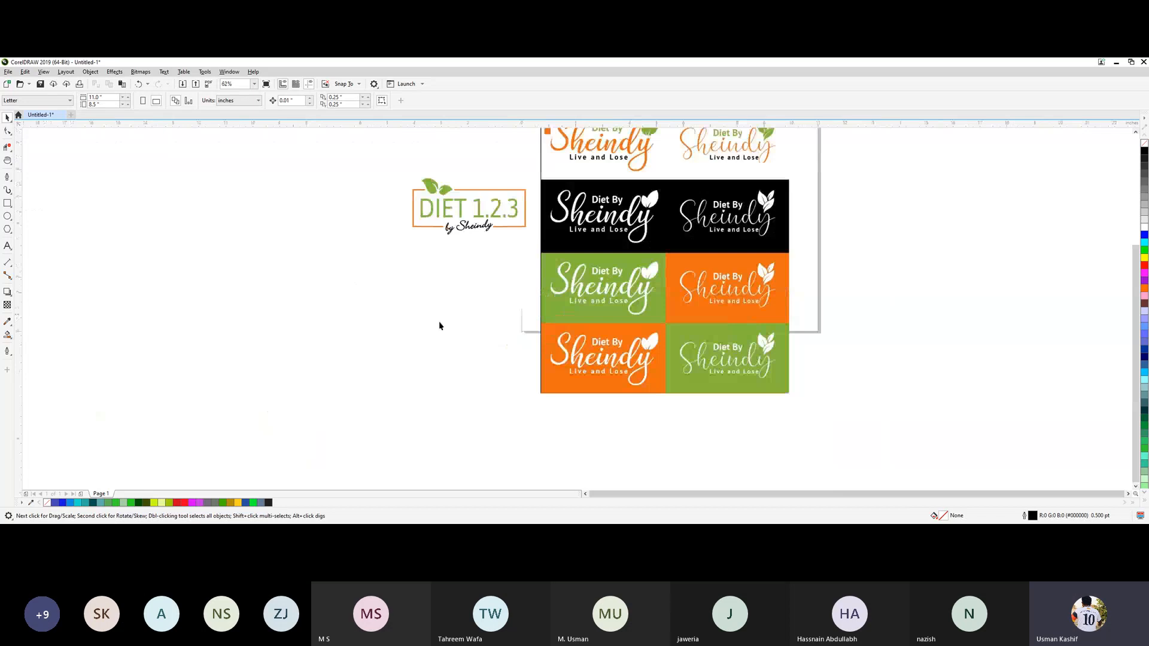
pyautogui.press('h')
pyautogui.moveTo(338, 273); pyautogui.dragTo(638, 328)
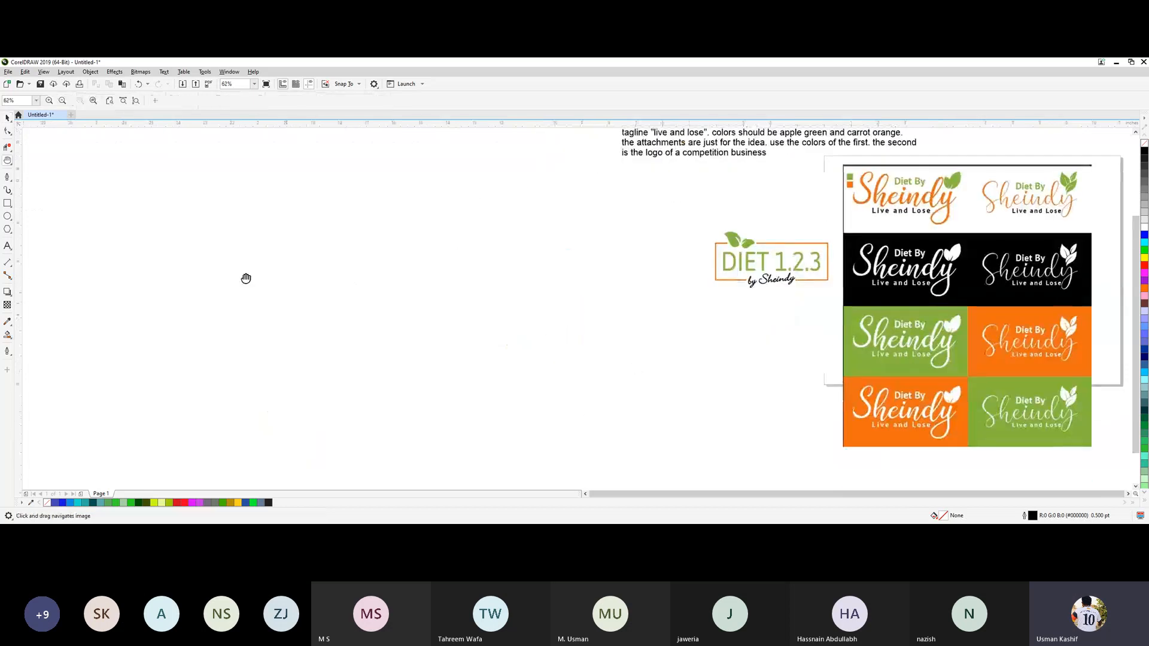
pyautogui.press('space')
pyautogui.press('space')
pyautogui.moveTo(341, 282); pyautogui.dragTo(295, 273)
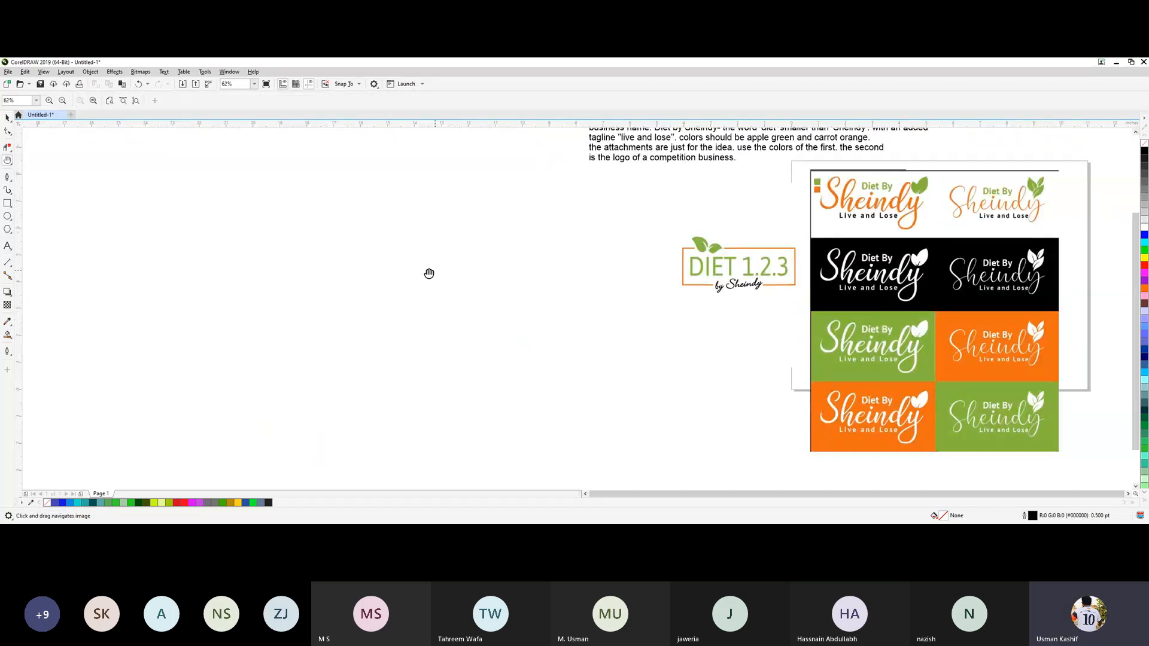
pyautogui.press('space')
pyautogui.press('F8')
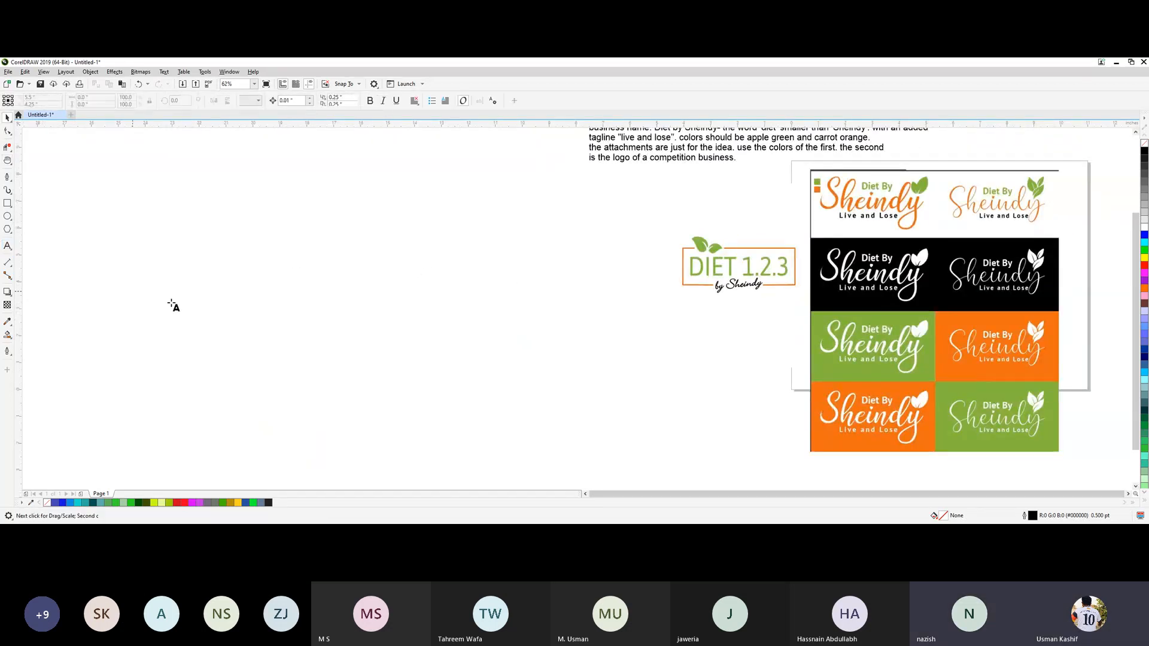
pyautogui.click(254, 326)
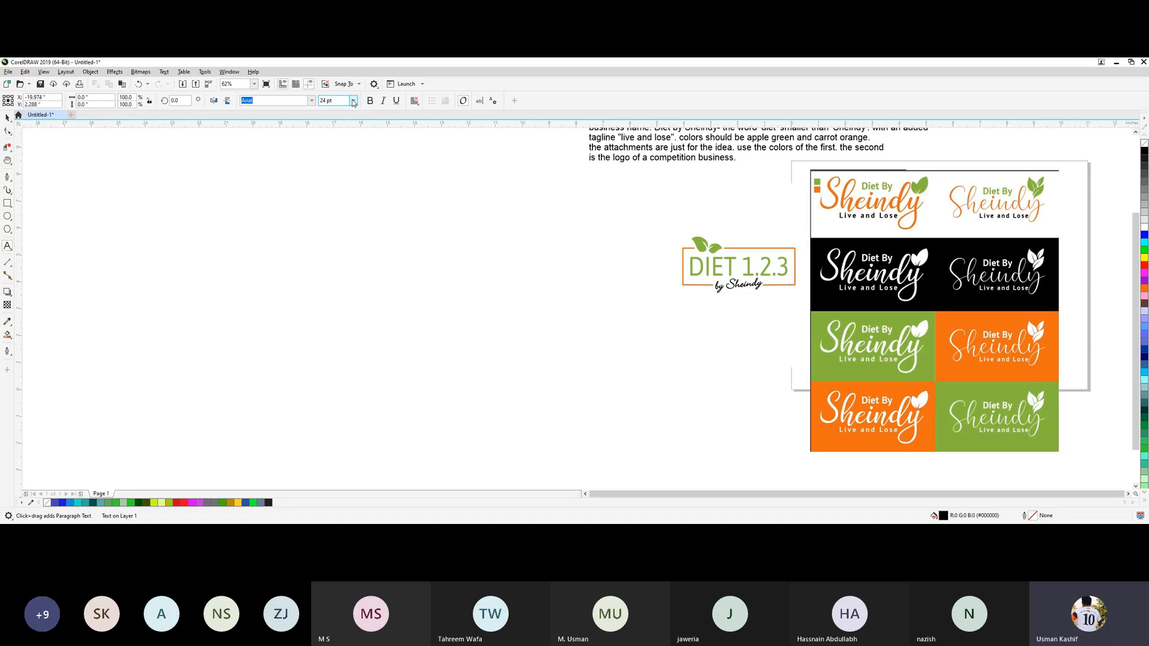
pyautogui.click(353, 101)
pyautogui.click(344, 219)
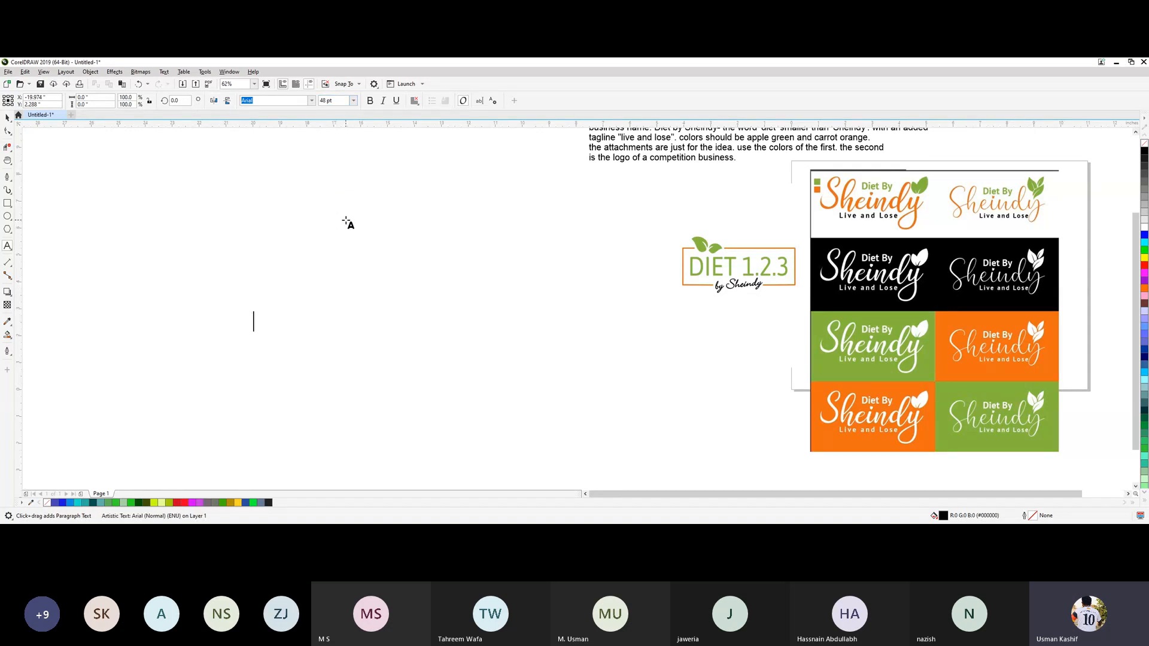
pyautogui.write('Sheindy')
pyautogui.click(7, 118)
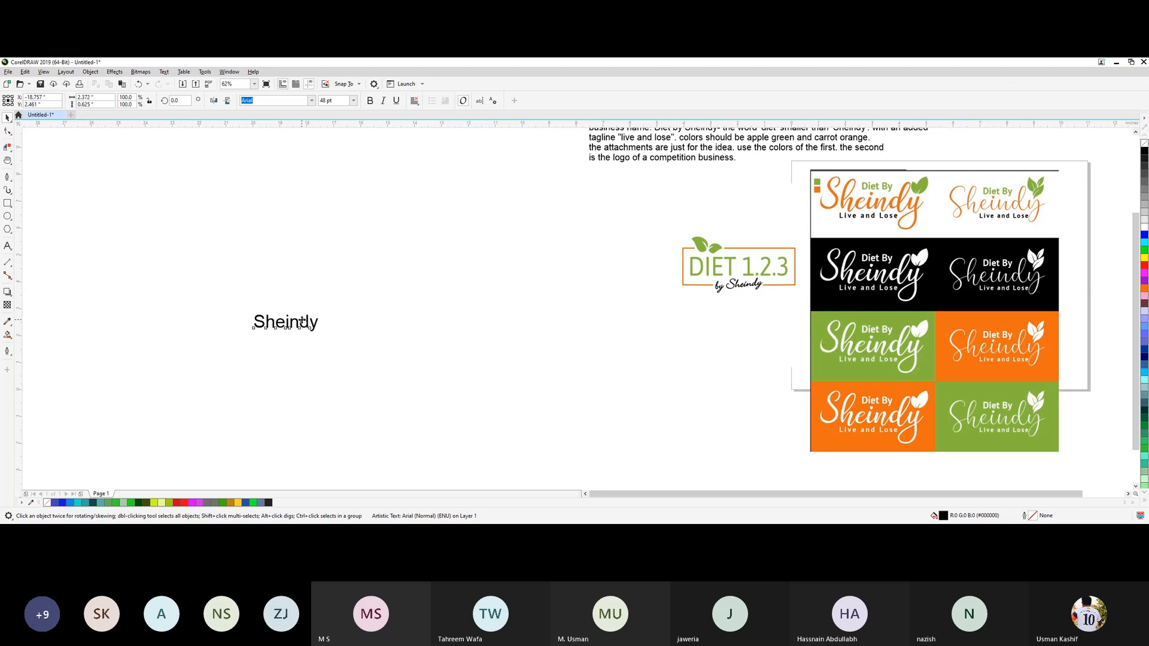
# Place a copy of the Sheindy text directly to the right of the original on the same line.
pyautogui.moveTo(302, 322); pyautogui.dragTo(383, 321)
pyautogui.moveTo(233, 286); pyautogui.dragTo(469, 369)
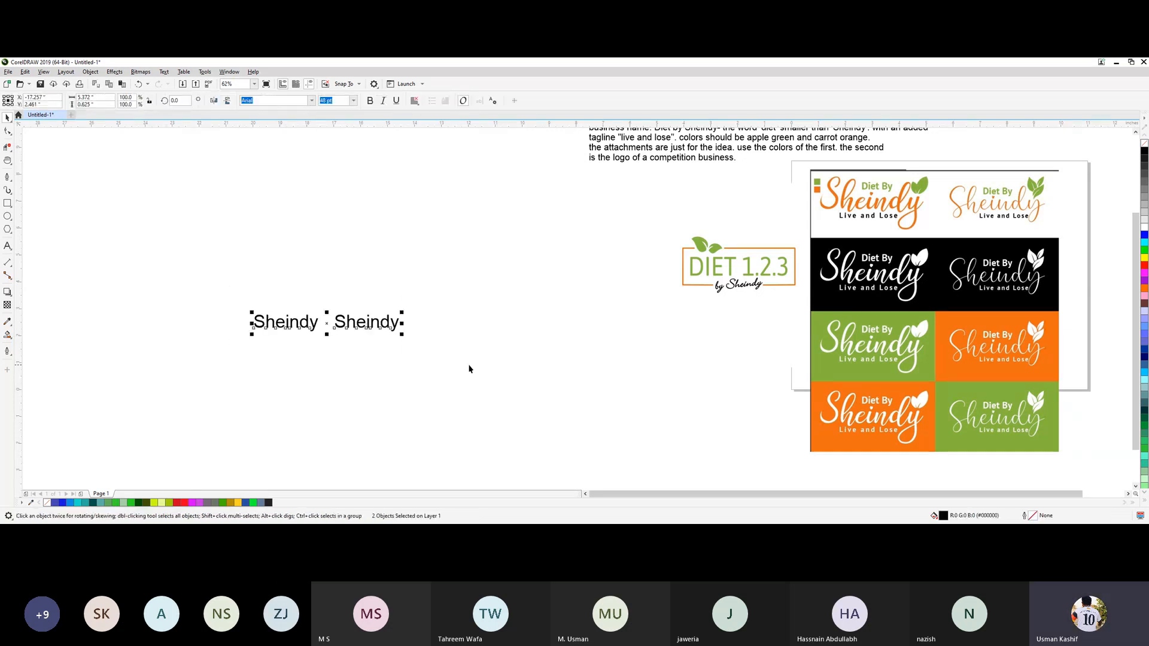
pyautogui.click(321, 330)
# Change the font of the left Sheindy text to Lovely font.
pyautogui.click(302, 327)
pyautogui.click(285, 100)
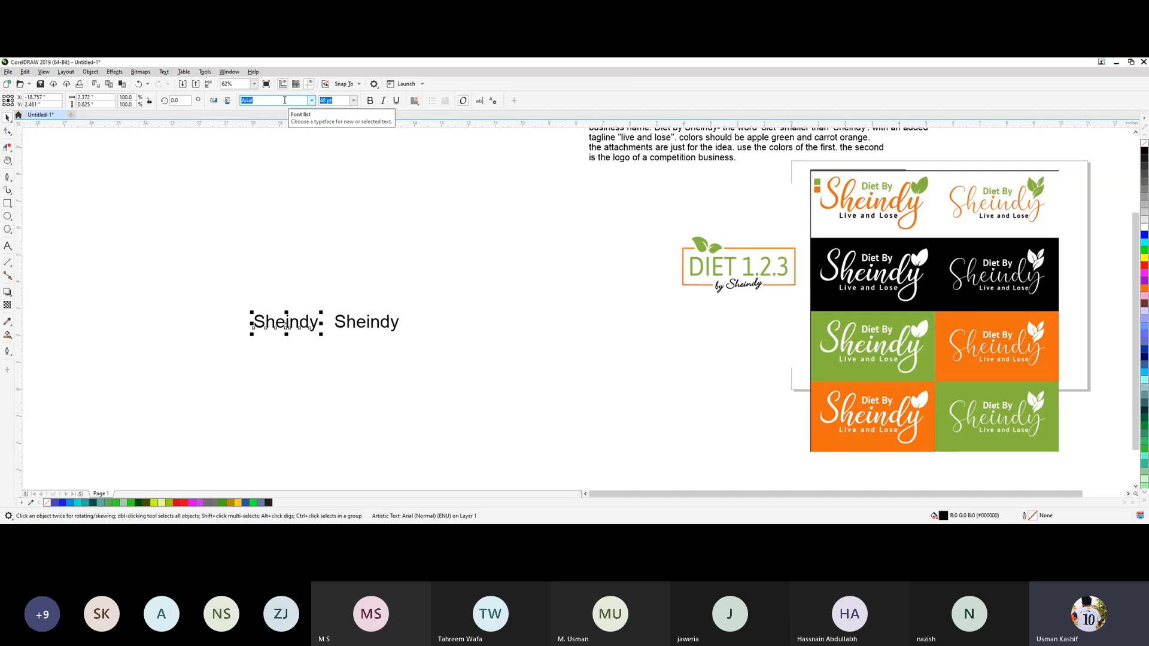
pyautogui.click(312, 100)
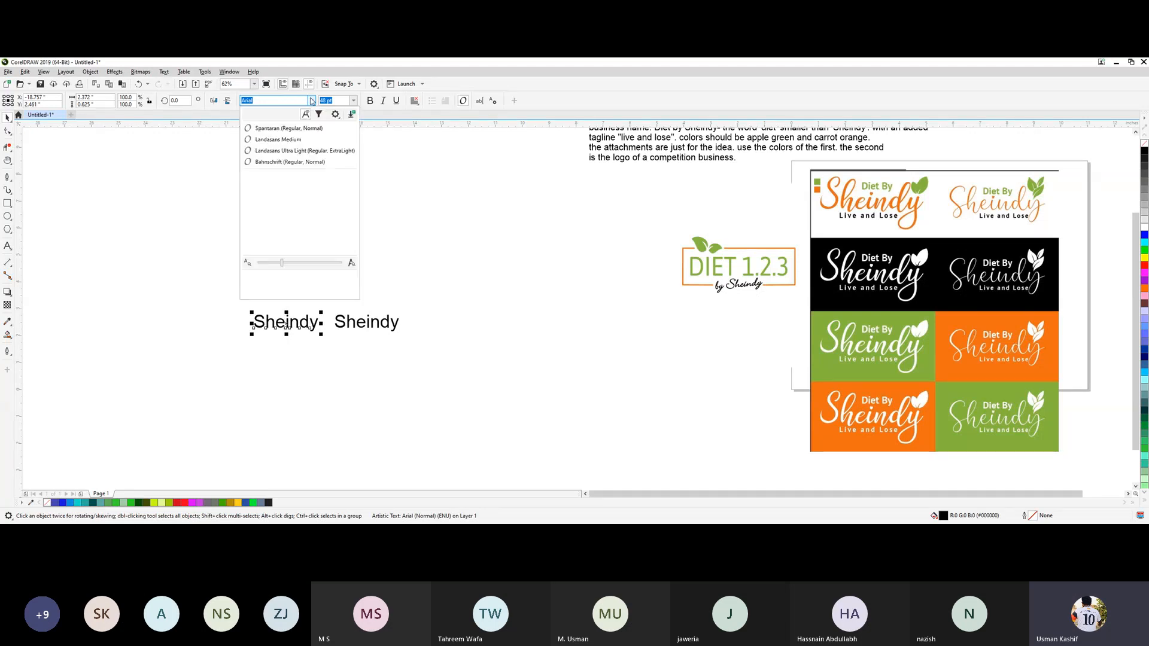
pyautogui.write('l')
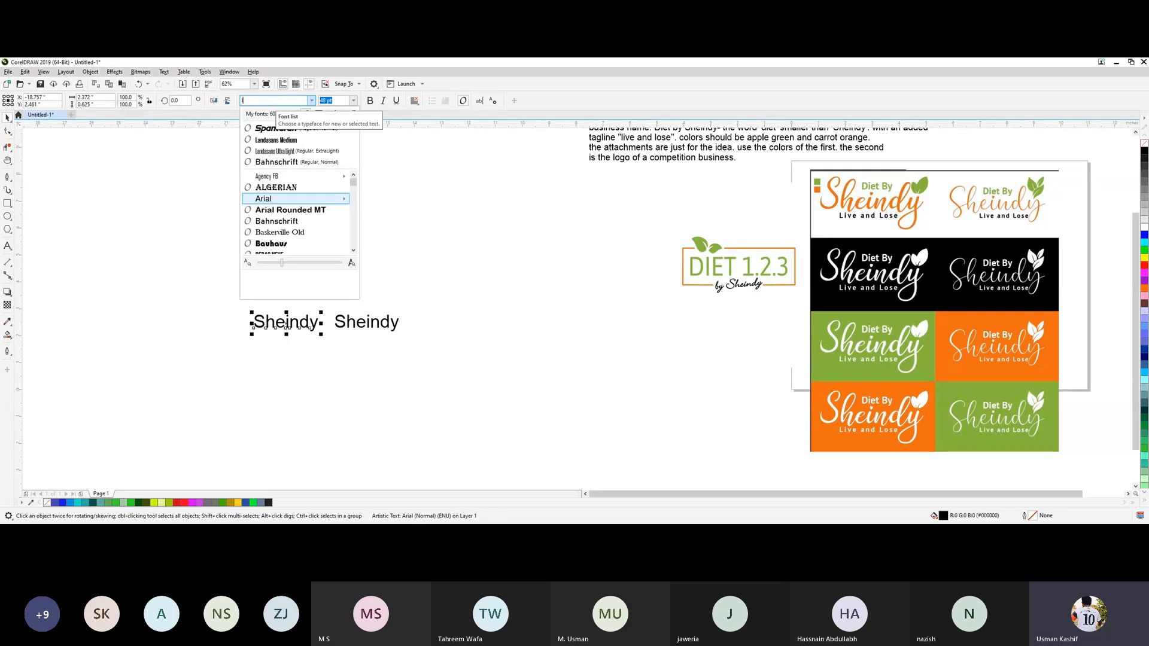
pyautogui.write('ove')
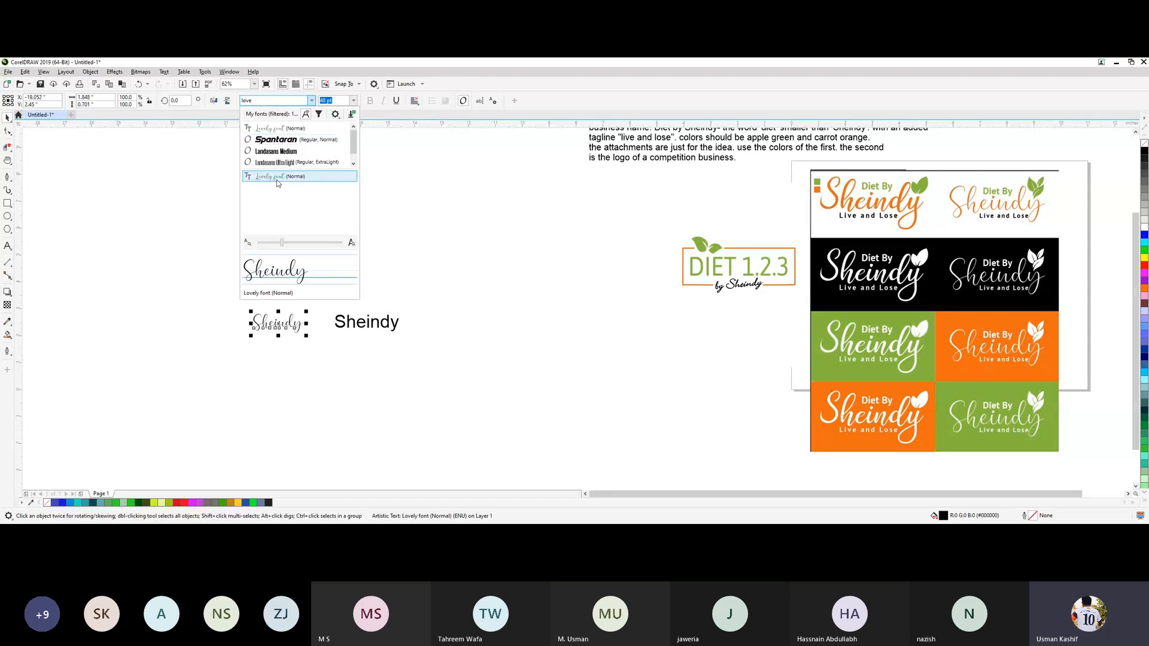
pyautogui.click(278, 177)
# Change the font of the right Sheindy text to Quindelia.
pyautogui.click(367, 326)
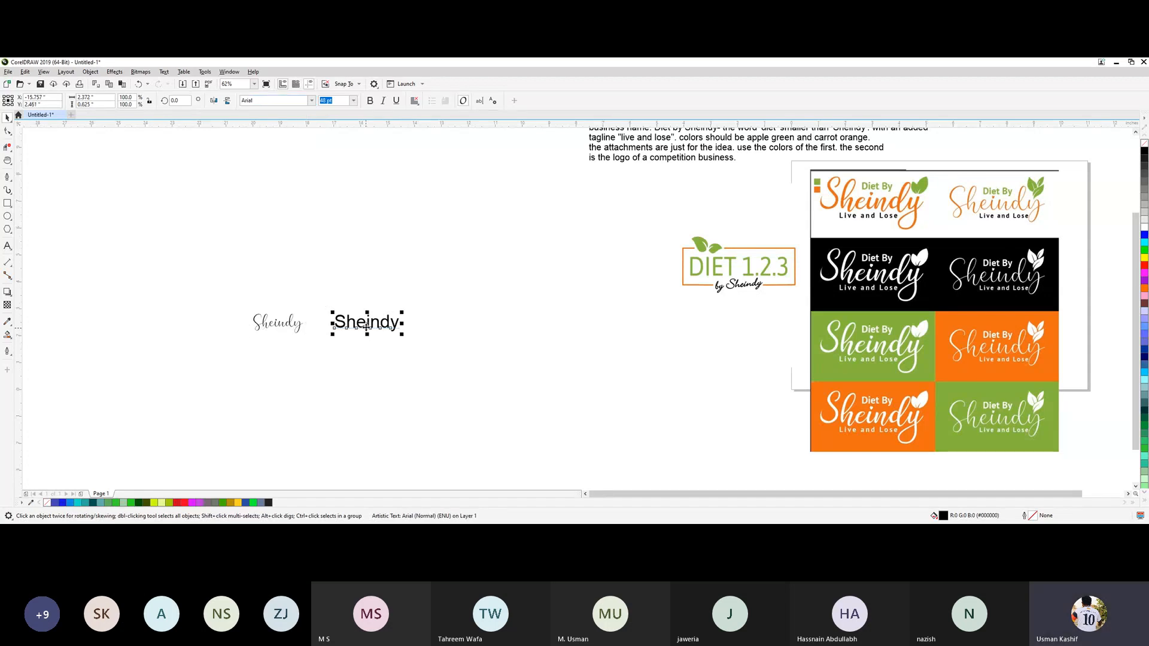
pyautogui.click(311, 101)
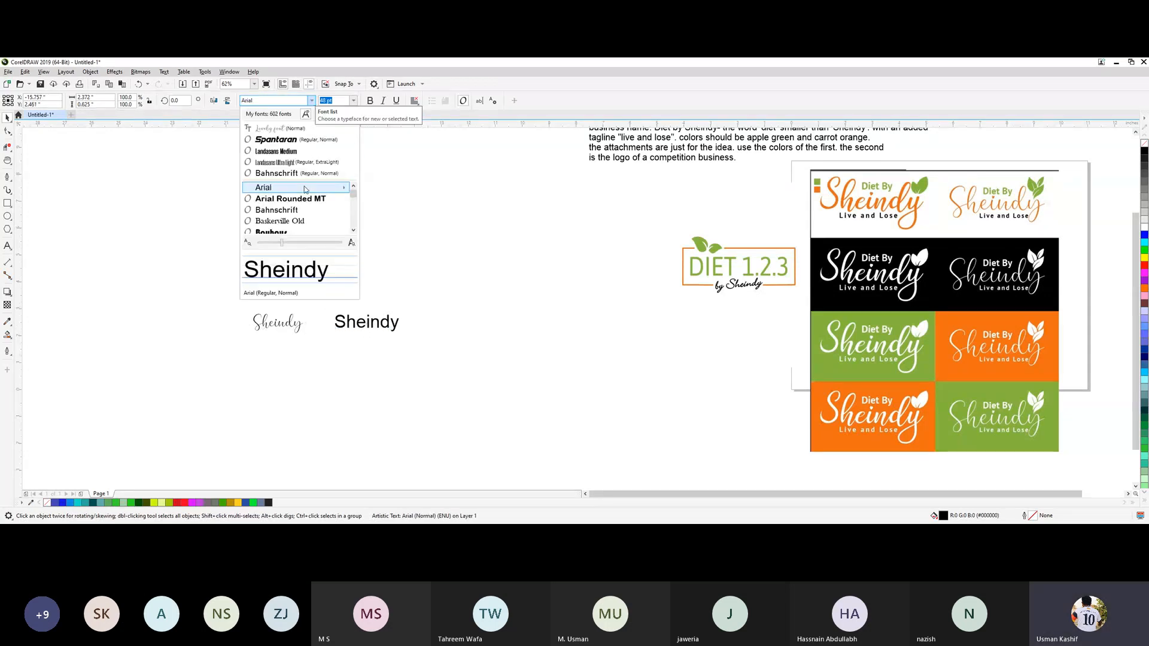
pyautogui.scroll(-2, 305, 197)
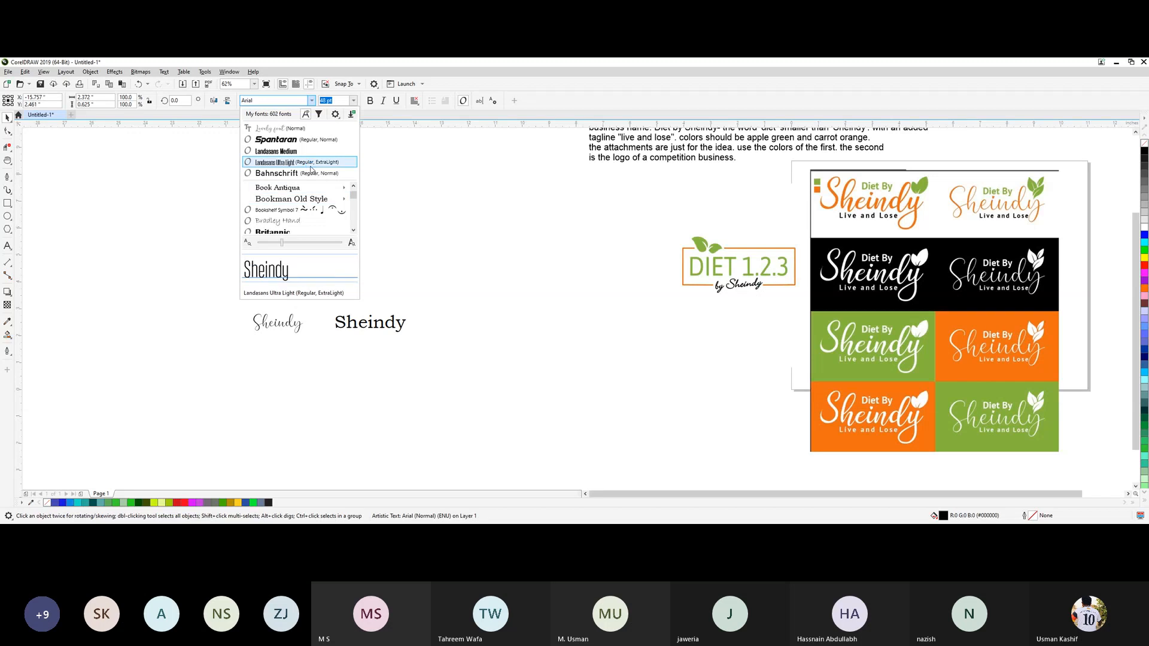
pyautogui.scroll(-3, 312, 206)
pyautogui.moveTo(352, 195); pyautogui.dragTo(353, 231)
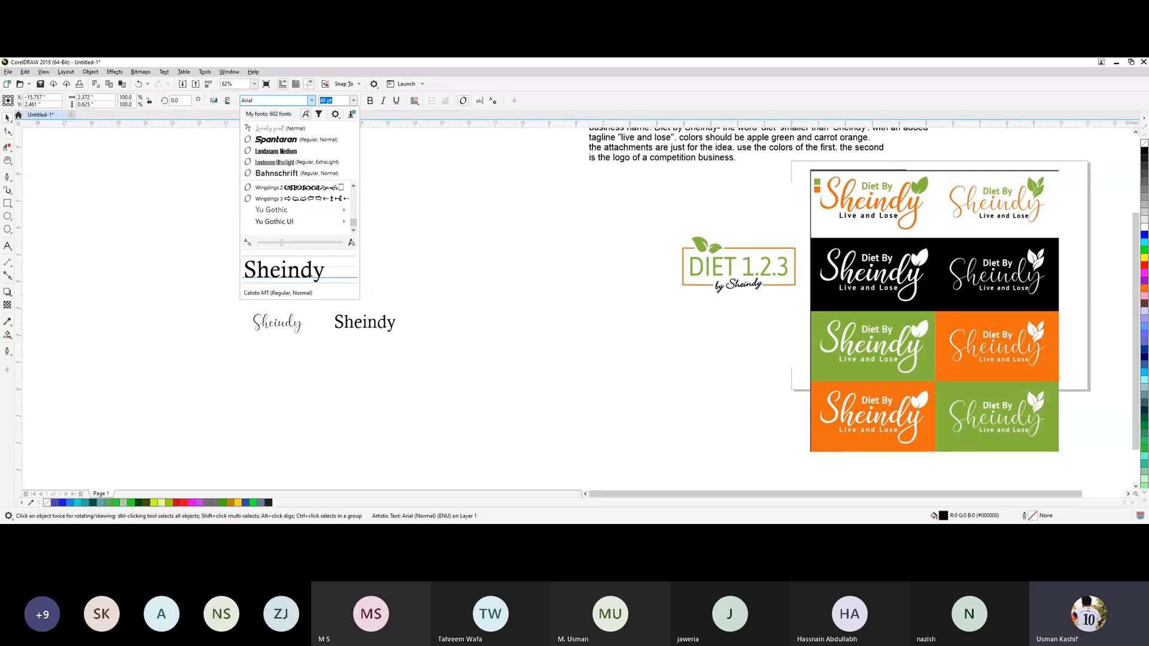
pyautogui.press('Escape')
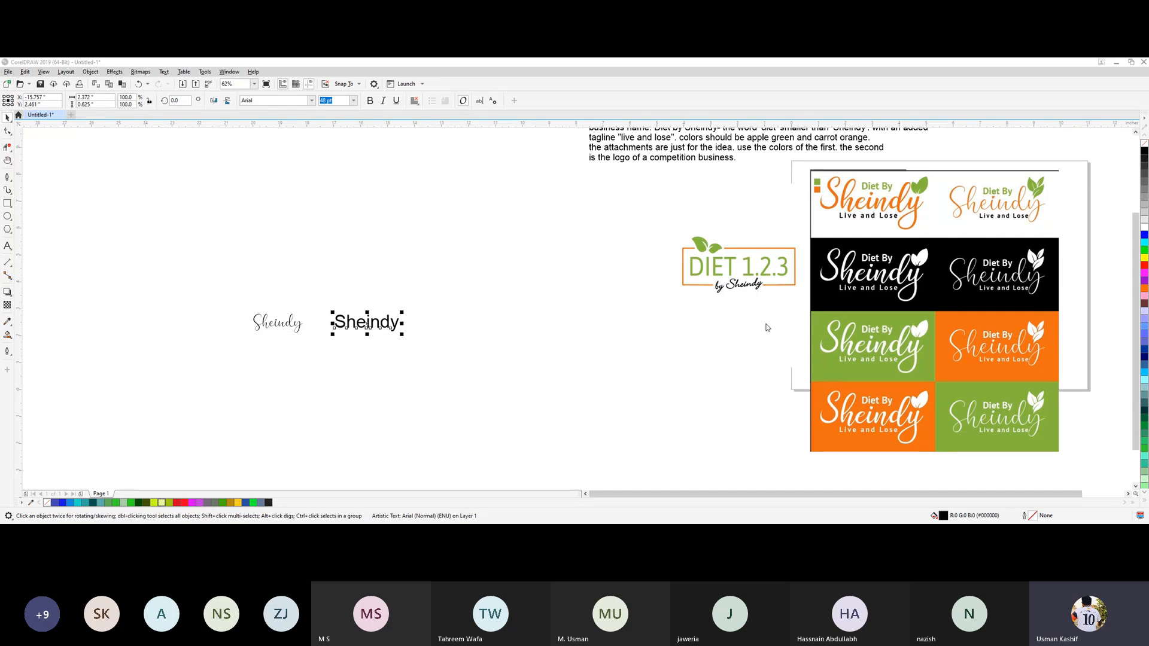
pyautogui.hotkey('alt', 'Tab')
pyautogui.write('Q')
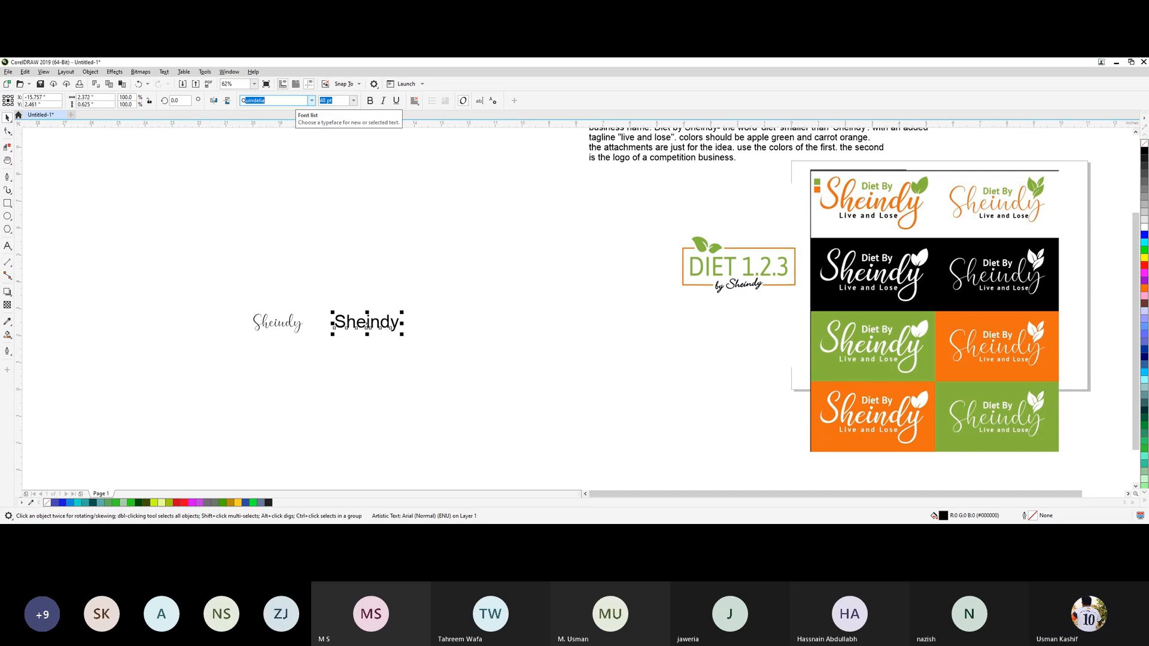
pyautogui.press('Return')
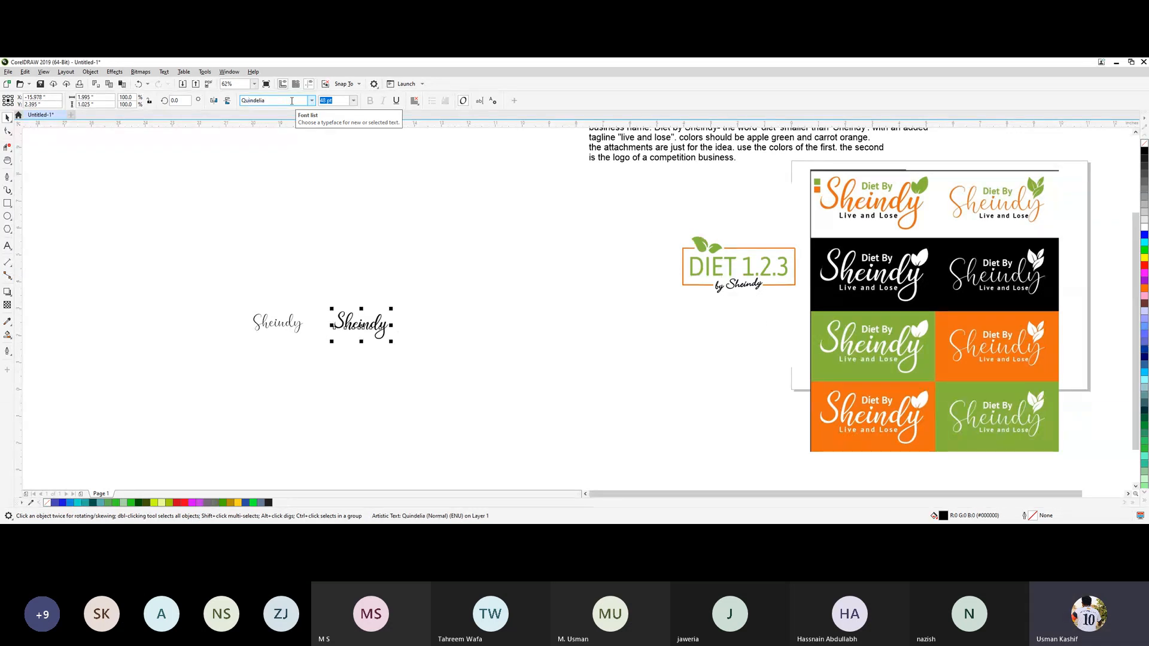
# Move the thin Lovely font Sheindy text to the right of the bold Quindelia one and deselect it.
pyautogui.click(324, 335)
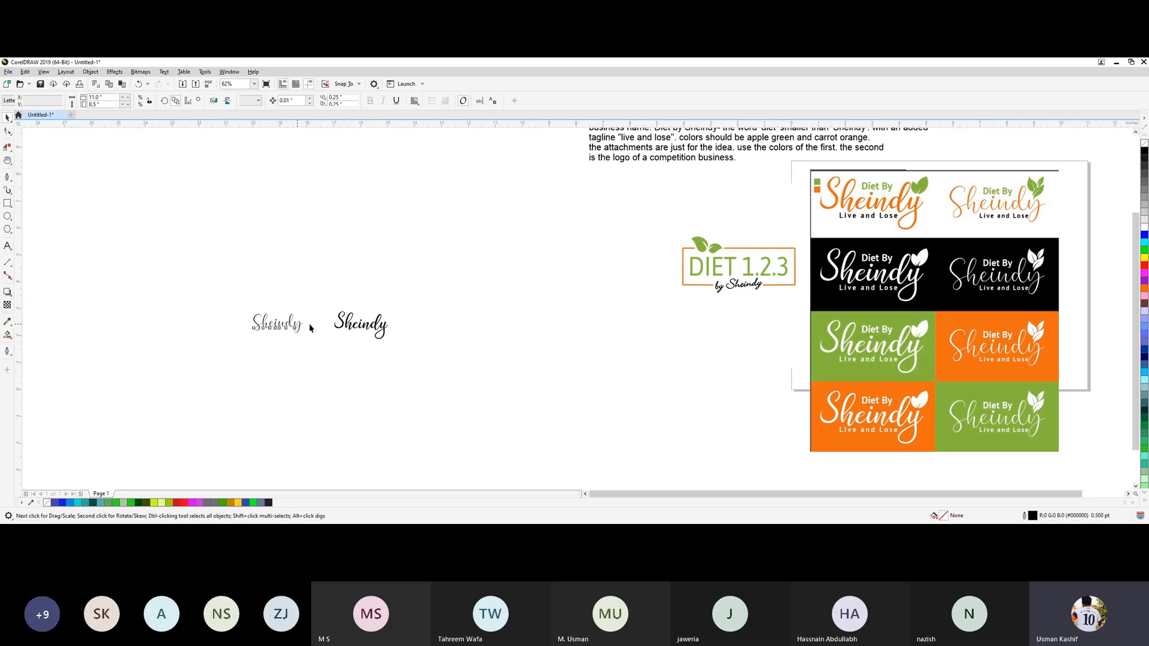
pyautogui.moveTo(306, 331); pyautogui.dragTo(466, 333)
pyautogui.click(470, 386)
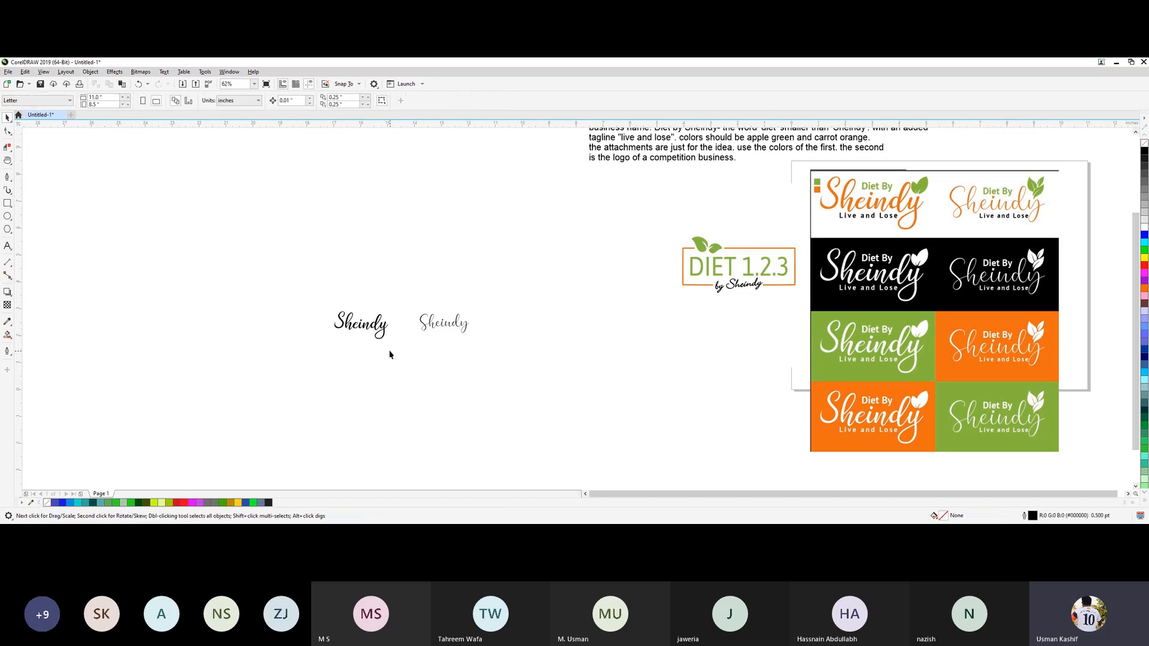
# Set the document's default font for paragraph text to PT Sans.
pyautogui.scroll(5, 368, 328)
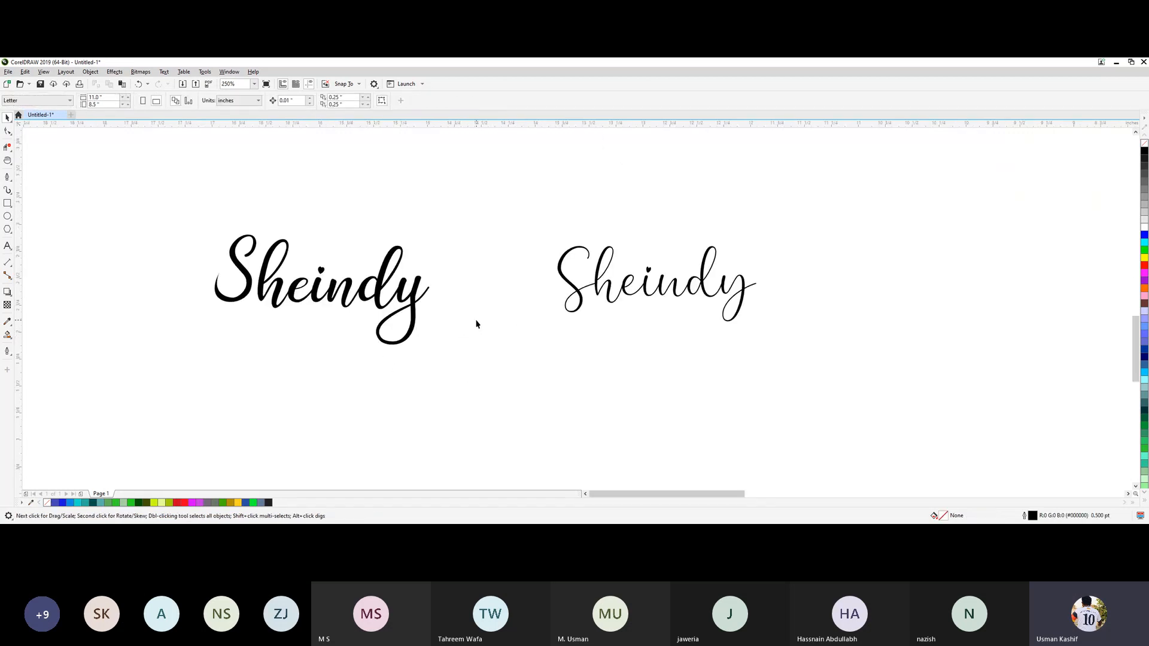
pyautogui.press('h')
pyautogui.moveTo(486, 294); pyautogui.dragTo(533, 324)
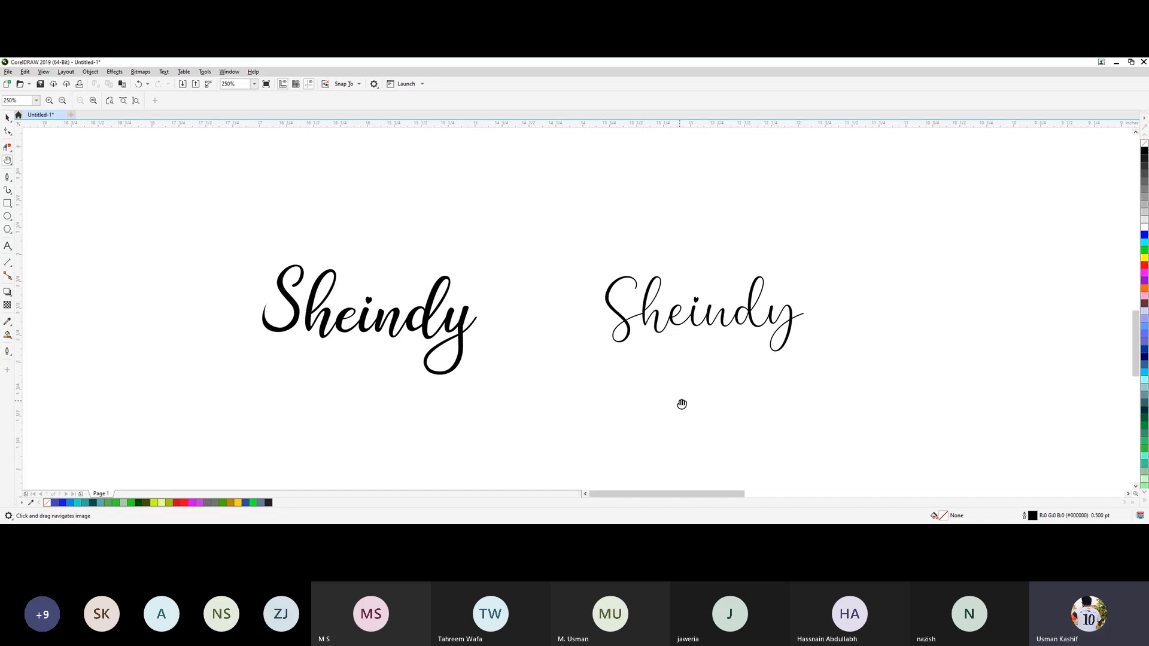
pyautogui.press('space')
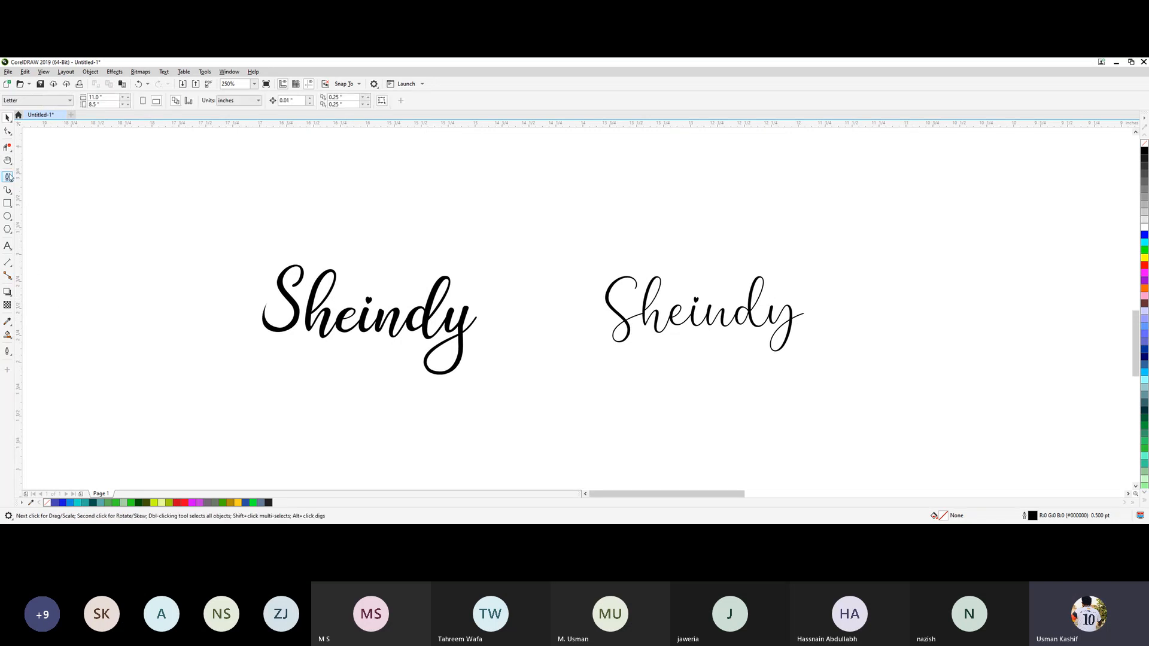
pyautogui.click(7, 246)
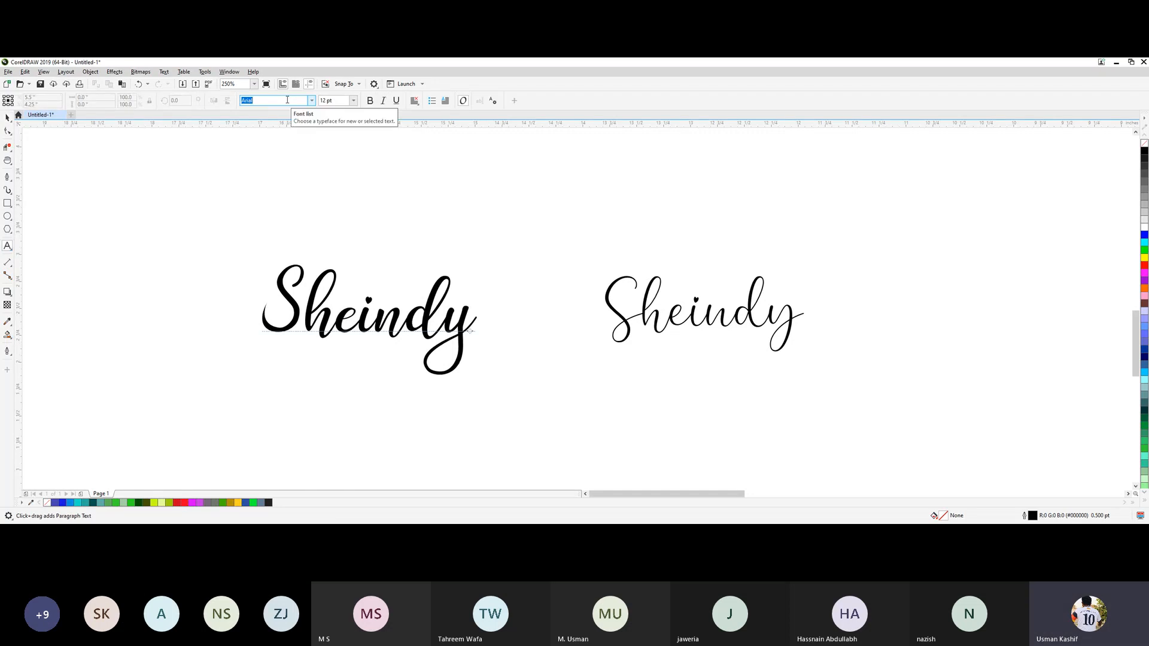
pyautogui.click(282, 100)
pyautogui.write('PT Sans')
pyautogui.press('Return')
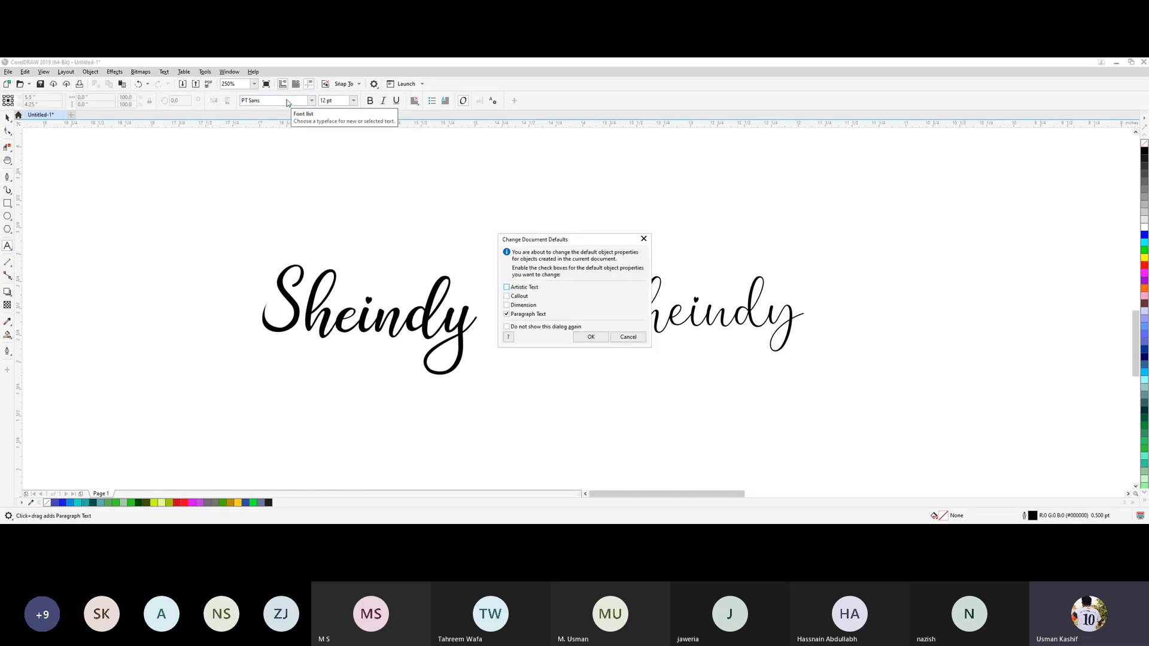
pyautogui.click(593, 336)
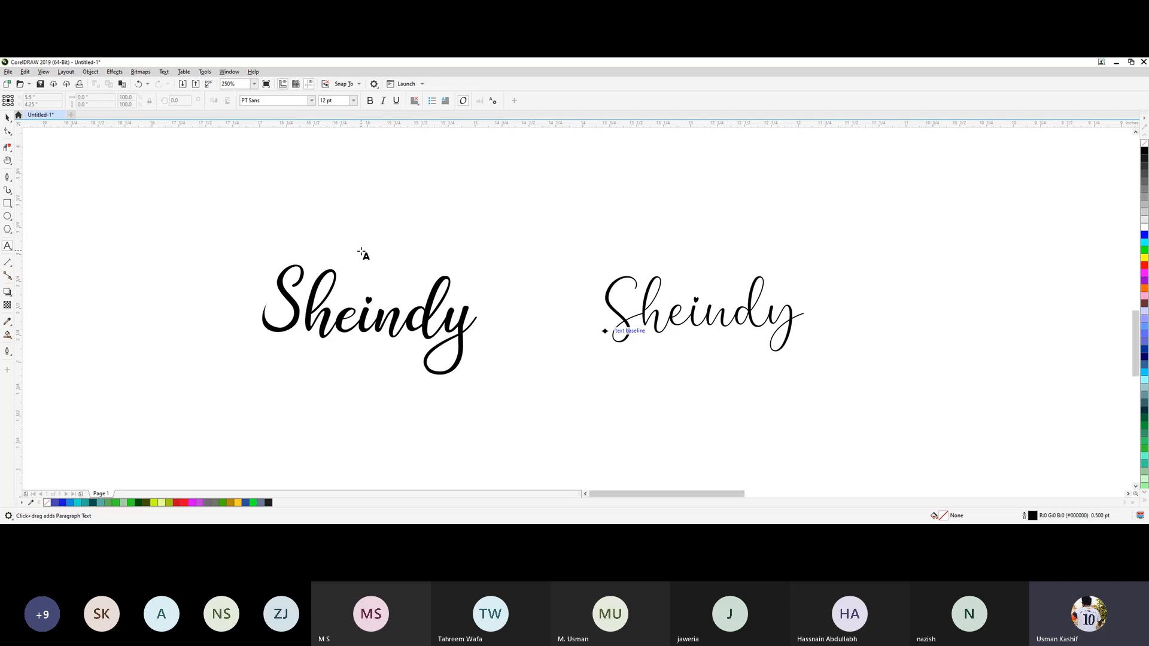
# Add the artistic text "Diet By" just above the bold Quindelia Sheindy text.
pyautogui.click(369, 261)
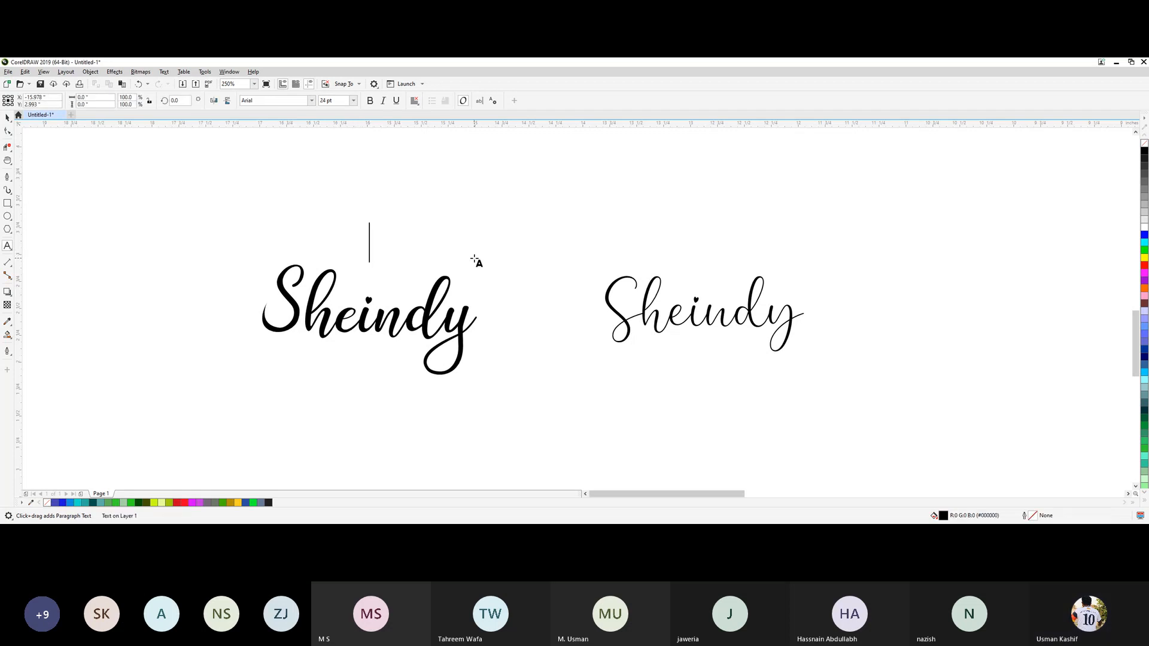
pyautogui.write('Diet By')
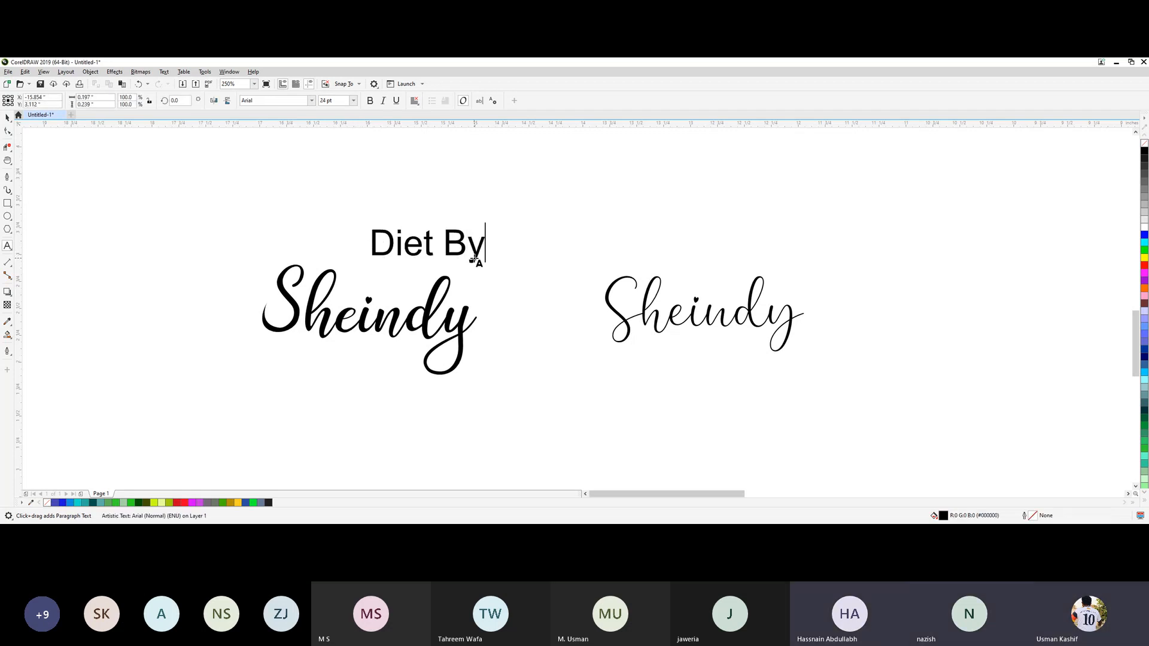
# Change the font of the "Diet By" text to PT Sans.
pyautogui.moveTo(476, 259); pyautogui.dragTo(353, 129)
pyautogui.click(278, 101)
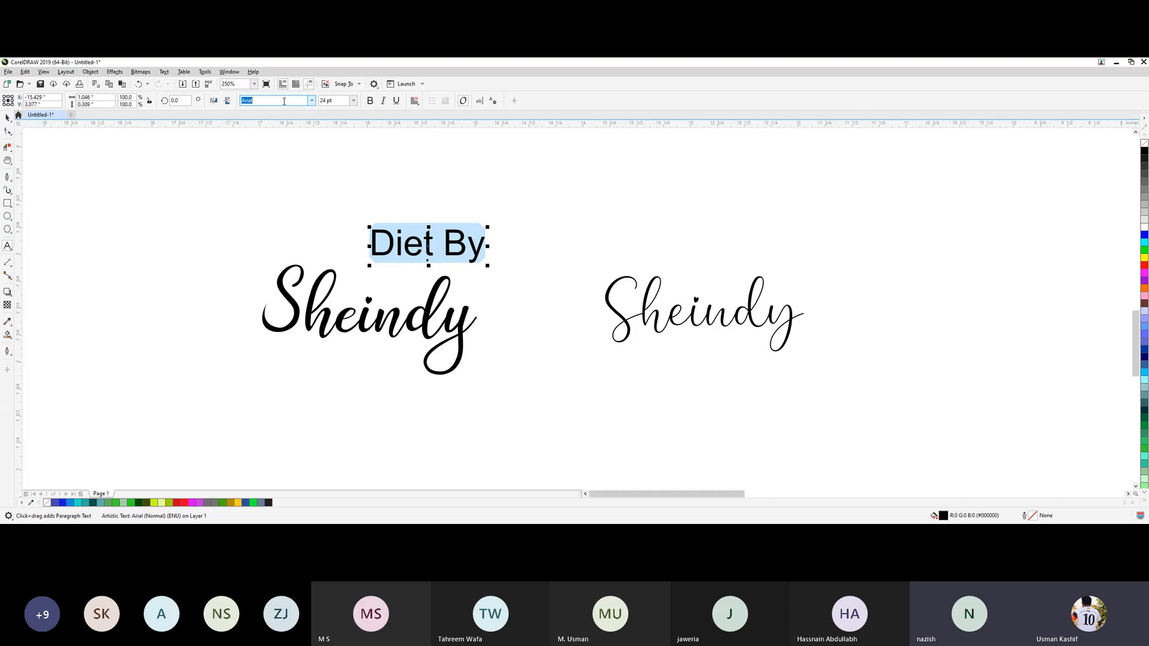
pyautogui.write('PT Sans')
pyautogui.press('Return')
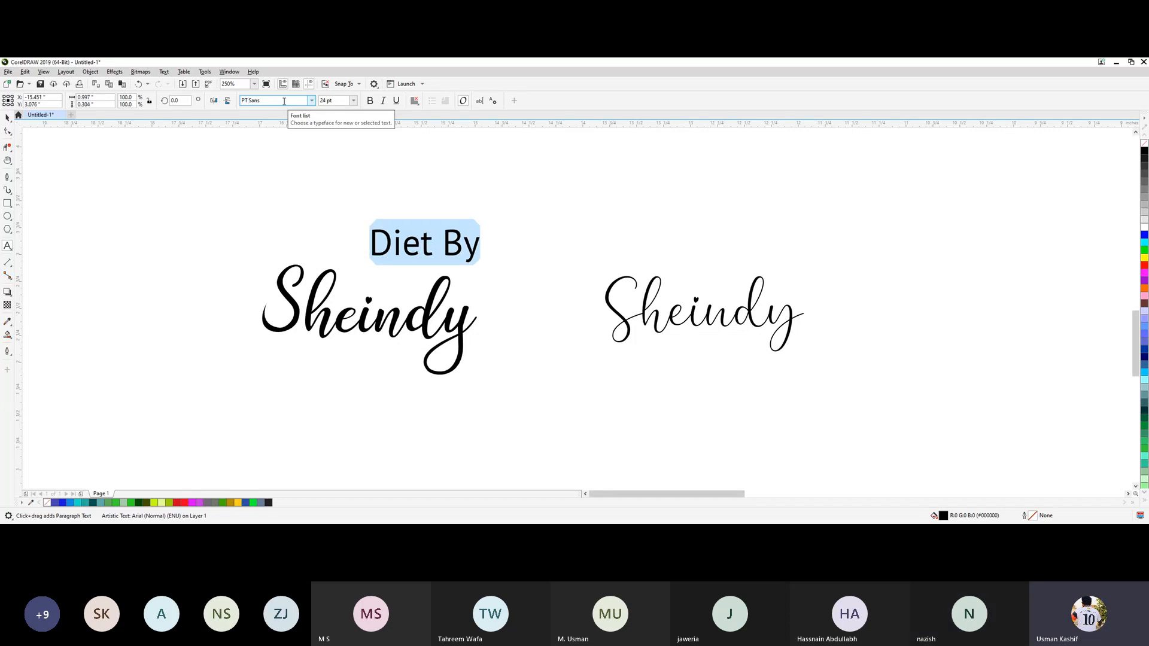
# Shrink "Diet By" to fit inside the bold Sheindy and place a copy scaled to about 75% inside the thin Sheindy.
pyautogui.click(7, 117)
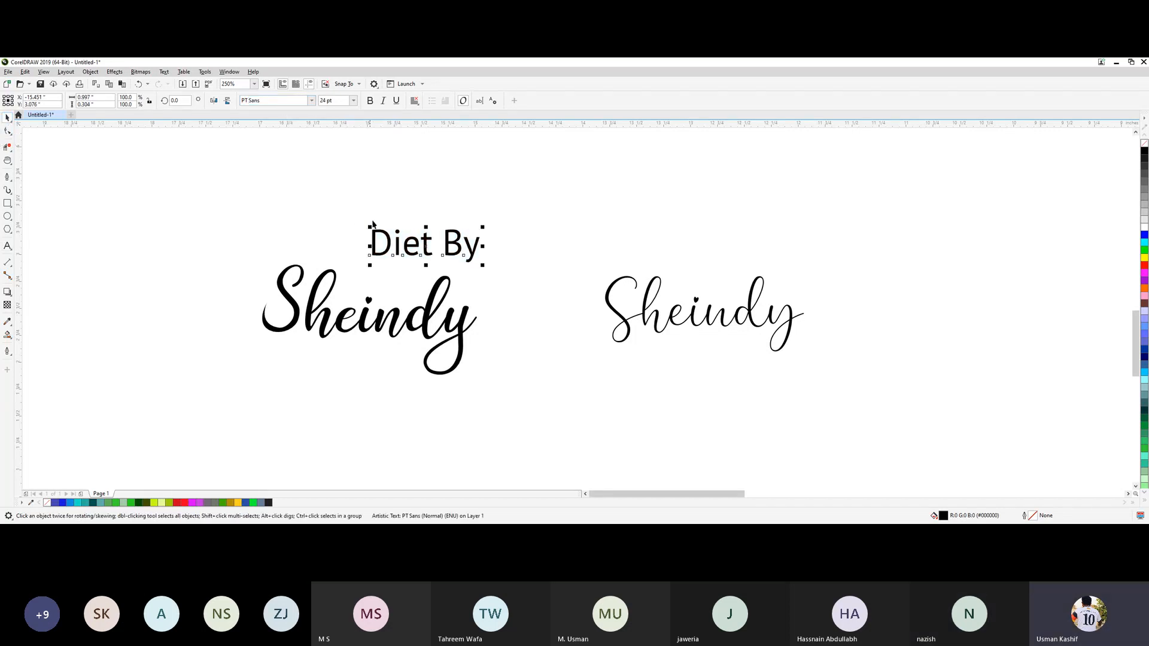
pyautogui.moveTo(483, 264); pyautogui.dragTo(738, 295)
pyautogui.rightClick(726, 302)
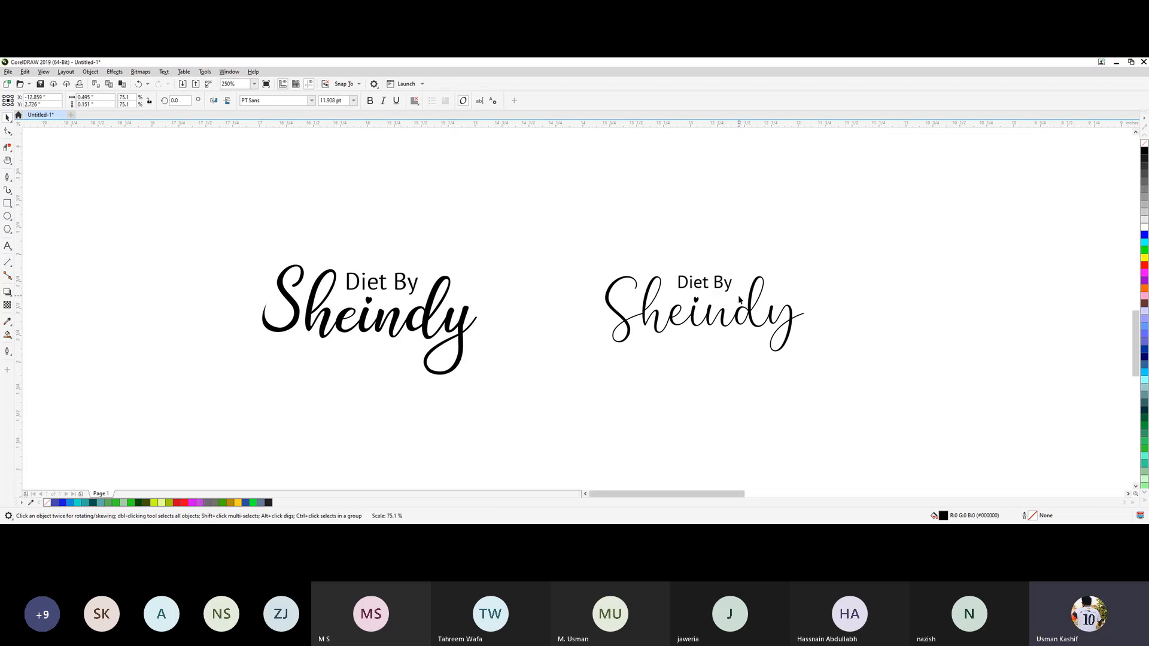
pyautogui.click(738, 234)
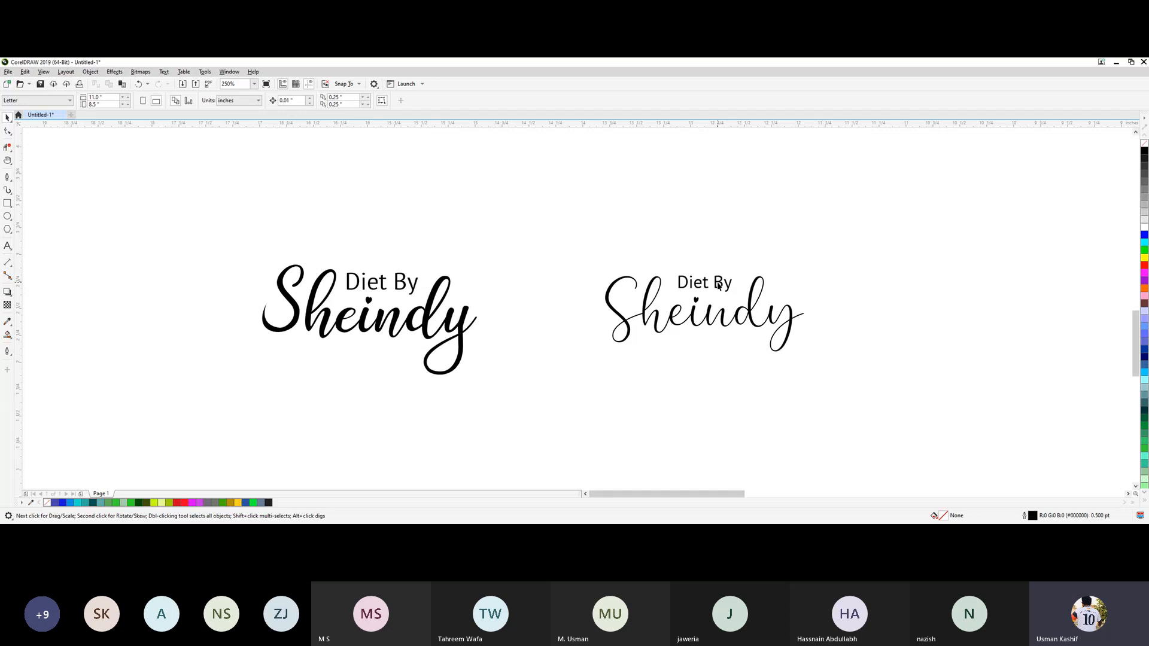
# Scale down the "Diet By" text on the bold Sheindy logo slightly and deselect it.
pyautogui.click(412, 289)
pyautogui.moveTo(423, 299); pyautogui.dragTo(419, 297)
pyautogui.click(429, 232)
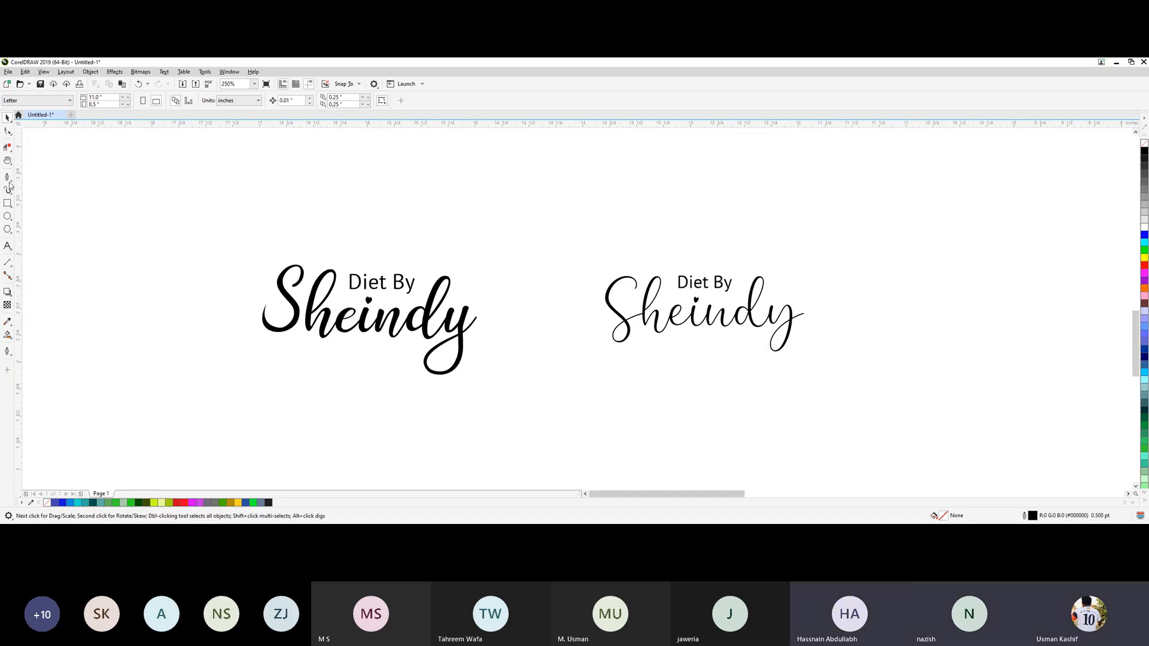
# Add the artistic text "Live and Lose" below the bold Sheindy text.
pyautogui.click(8, 246)
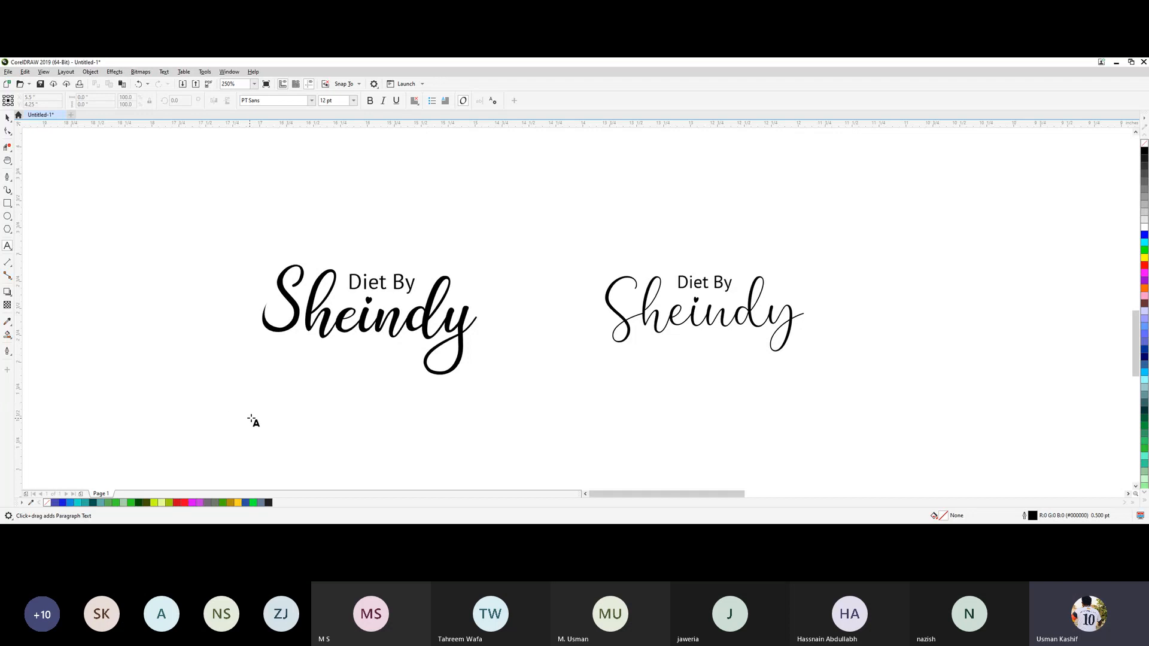
pyautogui.click(204, 397)
pyautogui.write('Li')
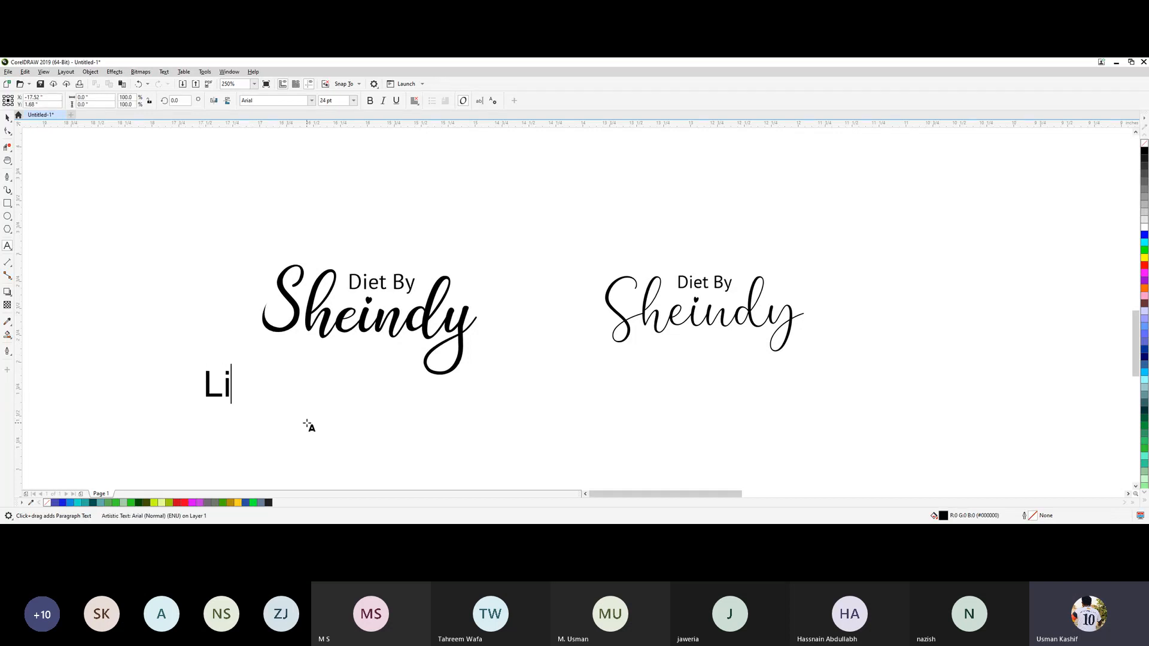
pyautogui.write('ve and Lose')
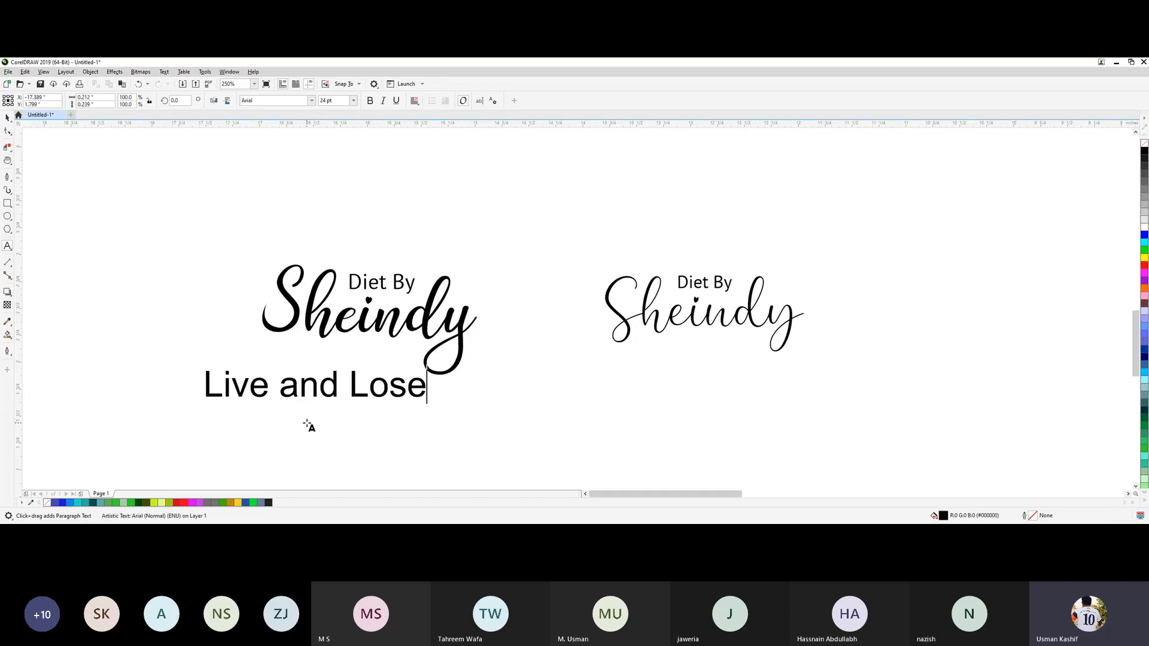
pyautogui.click(7, 118)
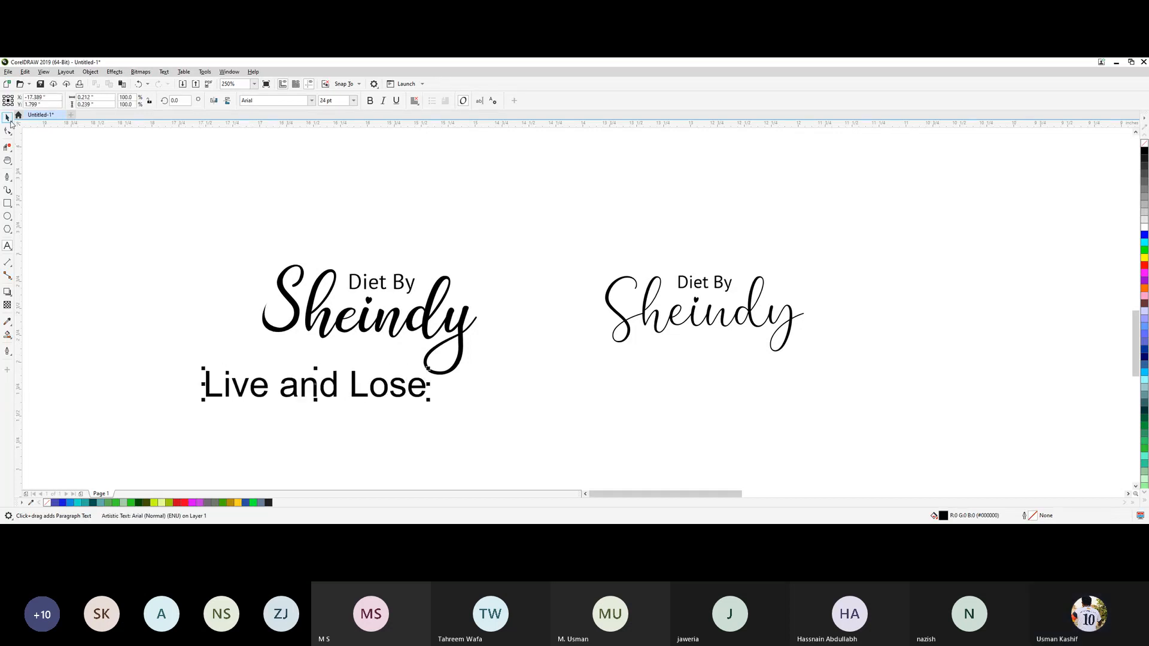
pyautogui.doubleClick(428, 403)
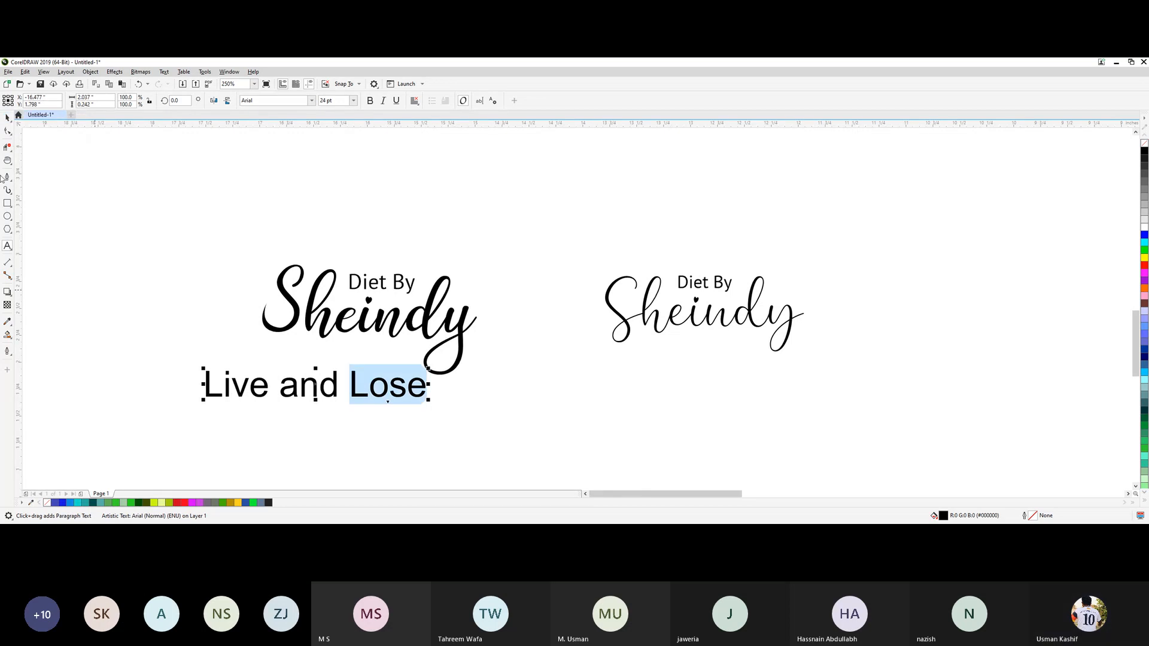
pyautogui.click(7, 118)
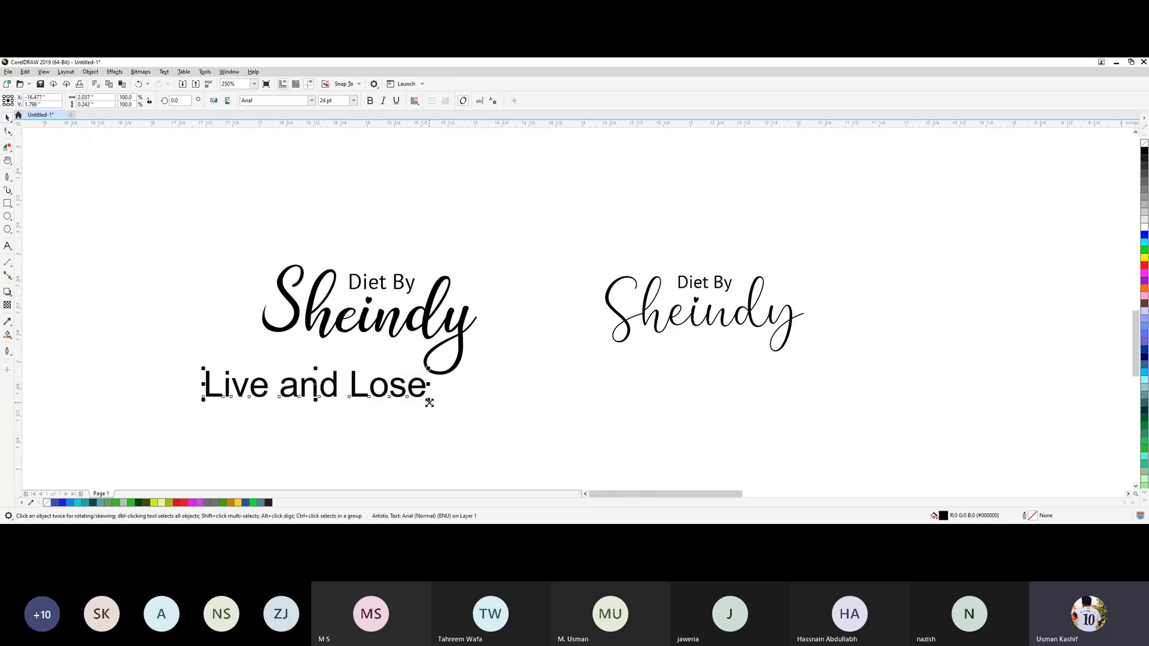
# Shrink the "Live and Lose" tagline to about 12.5 pt directly under the bold Sheindy and widen its letter spacing.
pyautogui.moveTo(429, 400); pyautogui.dragTo(366, 355)
pyautogui.press('F10')
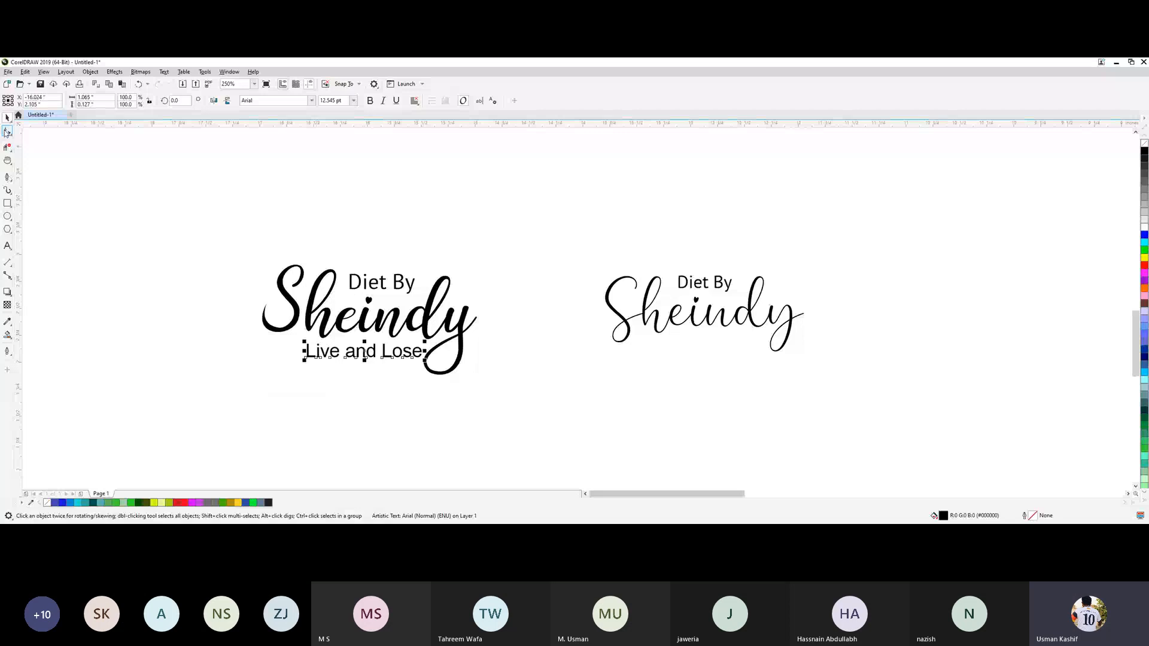
pyautogui.moveTo(425, 361); pyautogui.dragTo(486, 360)
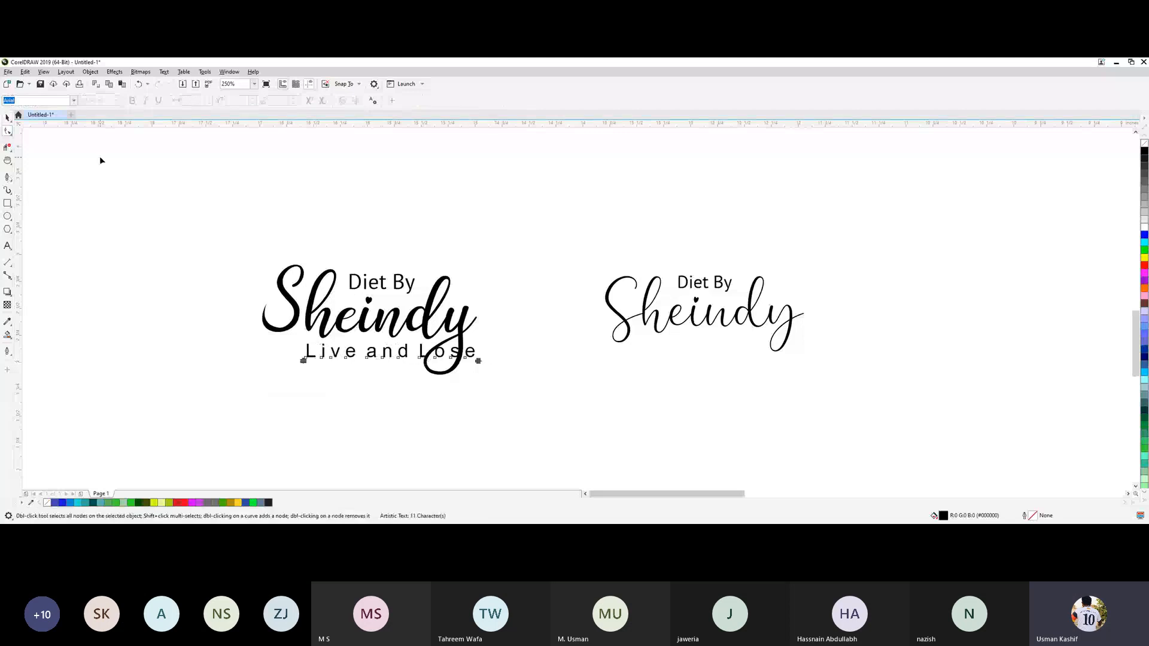
pyautogui.press('space')
pyautogui.click(242, 396)
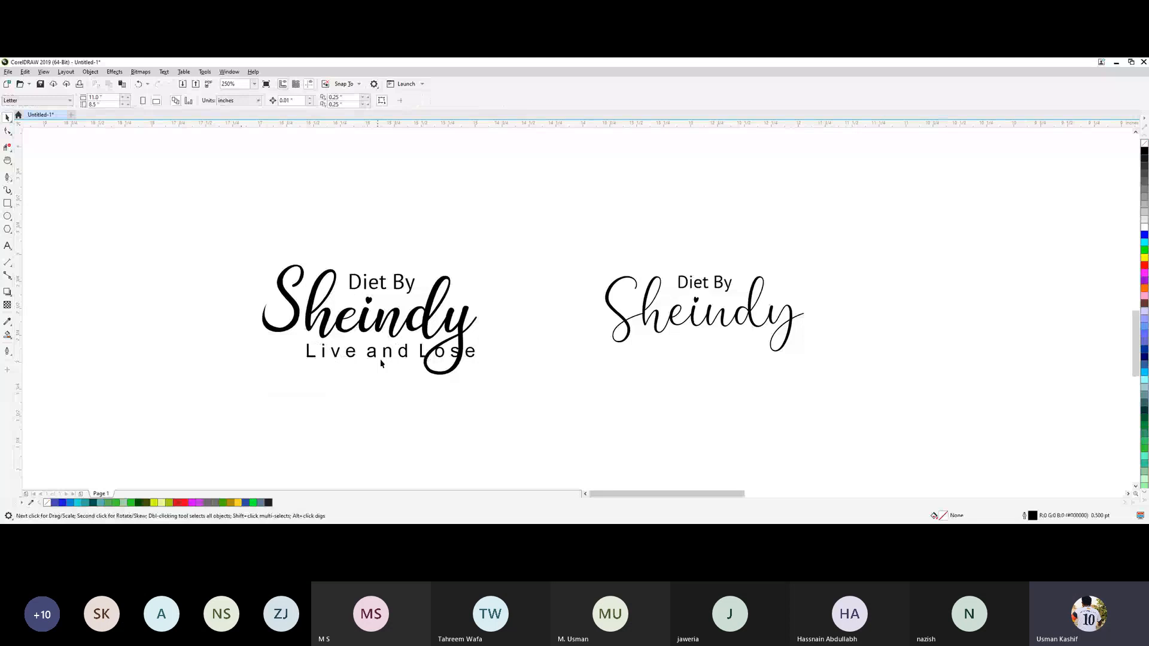
# Move the "Live and Lose" tagline left, clear of the bold y's tail, and tighten its letter spacing slightly.
pyautogui.moveTo(382, 364); pyautogui.dragTo(341, 365)
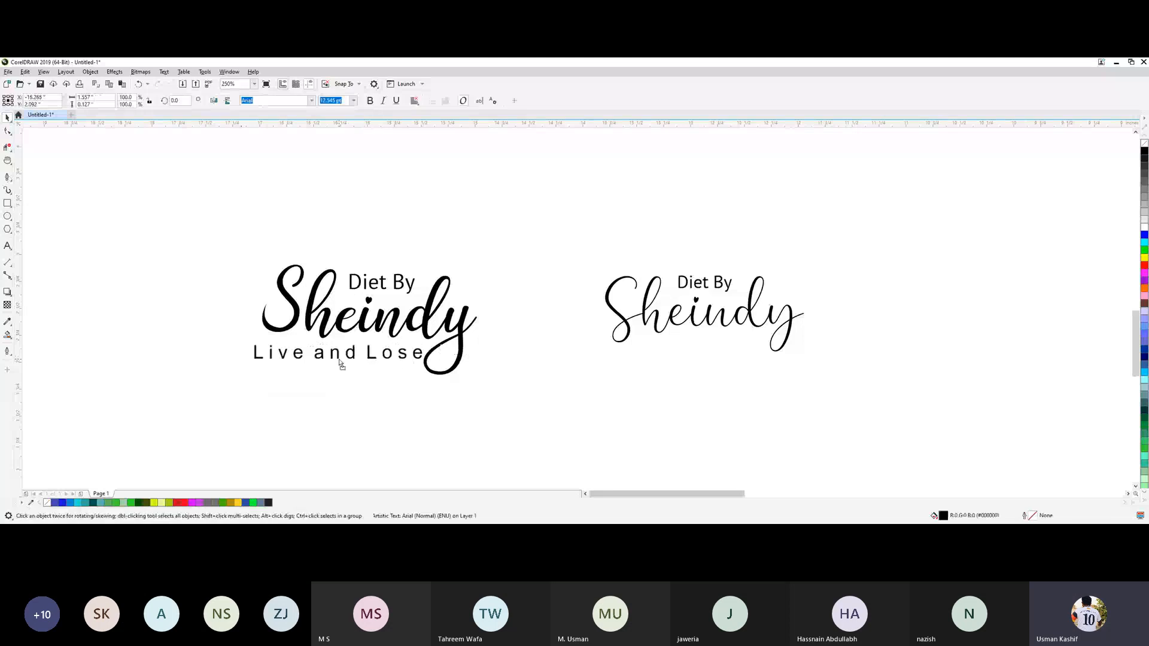
pyautogui.press('space')
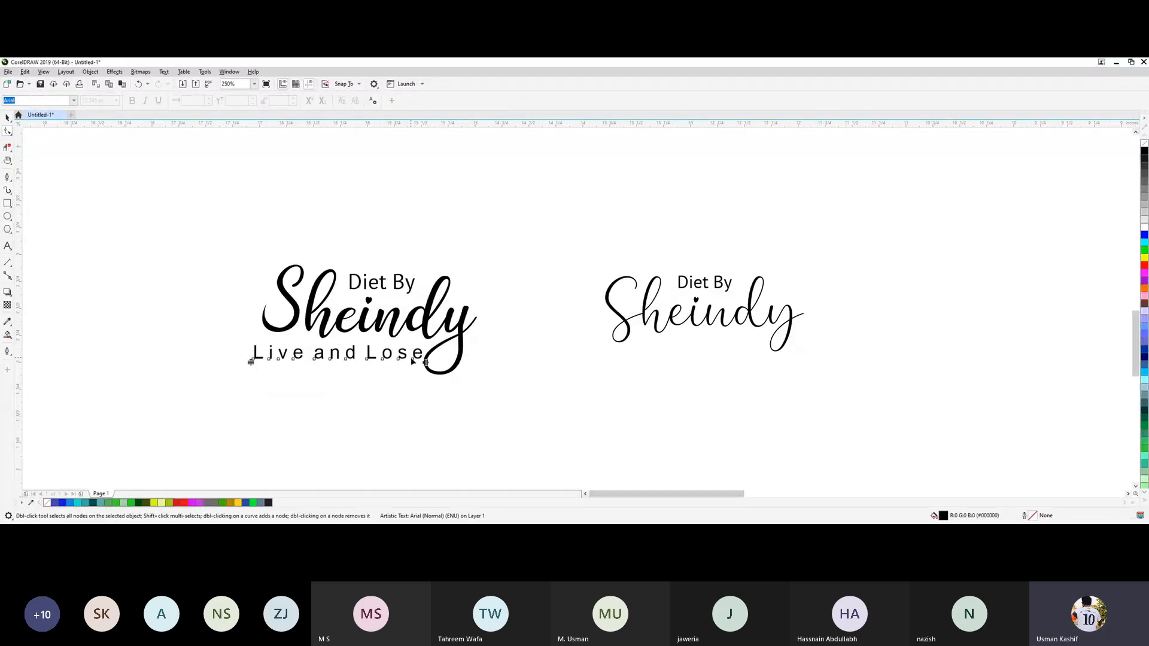
pyautogui.moveTo(425, 363); pyautogui.dragTo(411, 363)
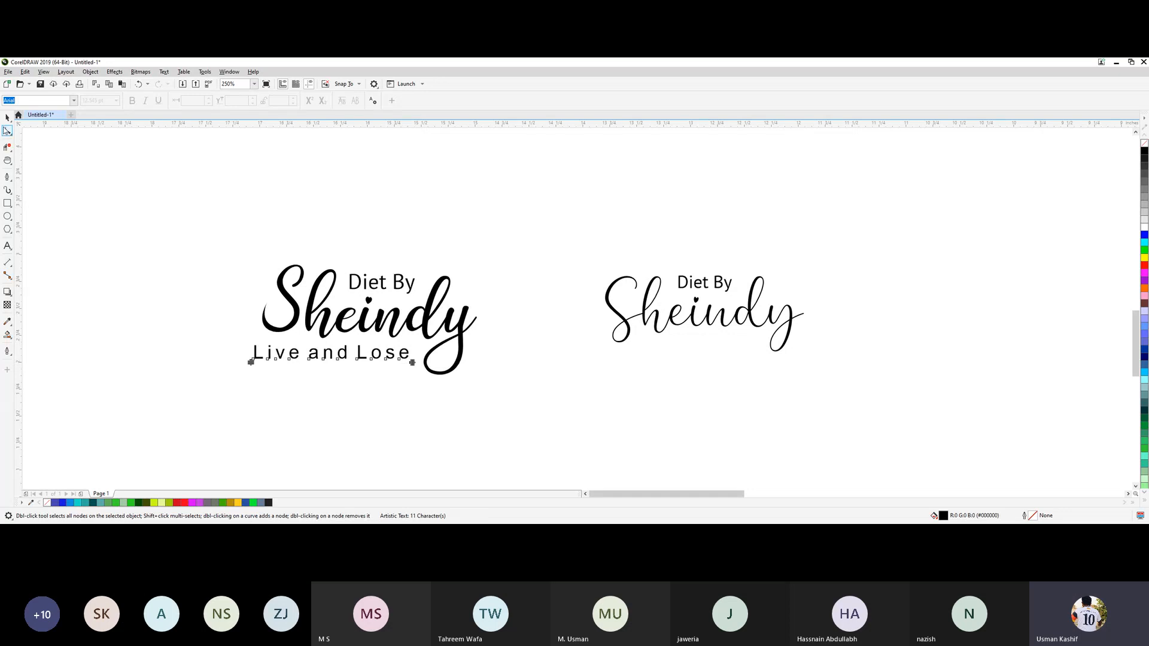
pyautogui.click(7, 121)
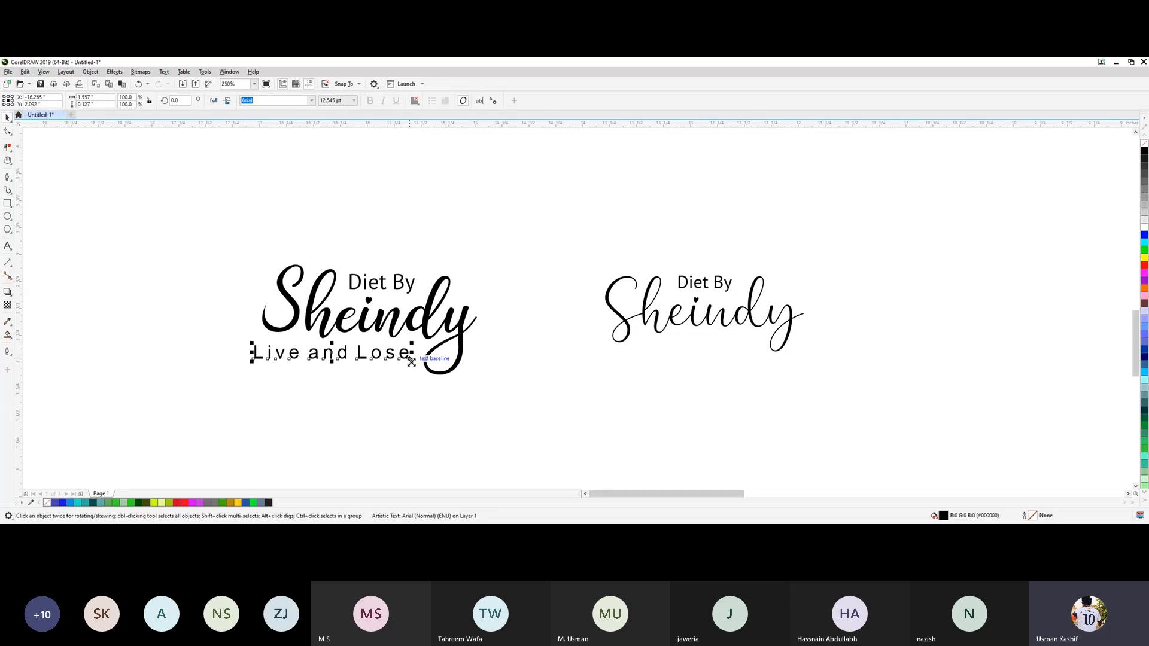
# Shrink the tagline to about 10.5 pt and move it right, up against the loop of the bold y.
pyautogui.moveTo(412, 362); pyautogui.dragTo(412, 361)
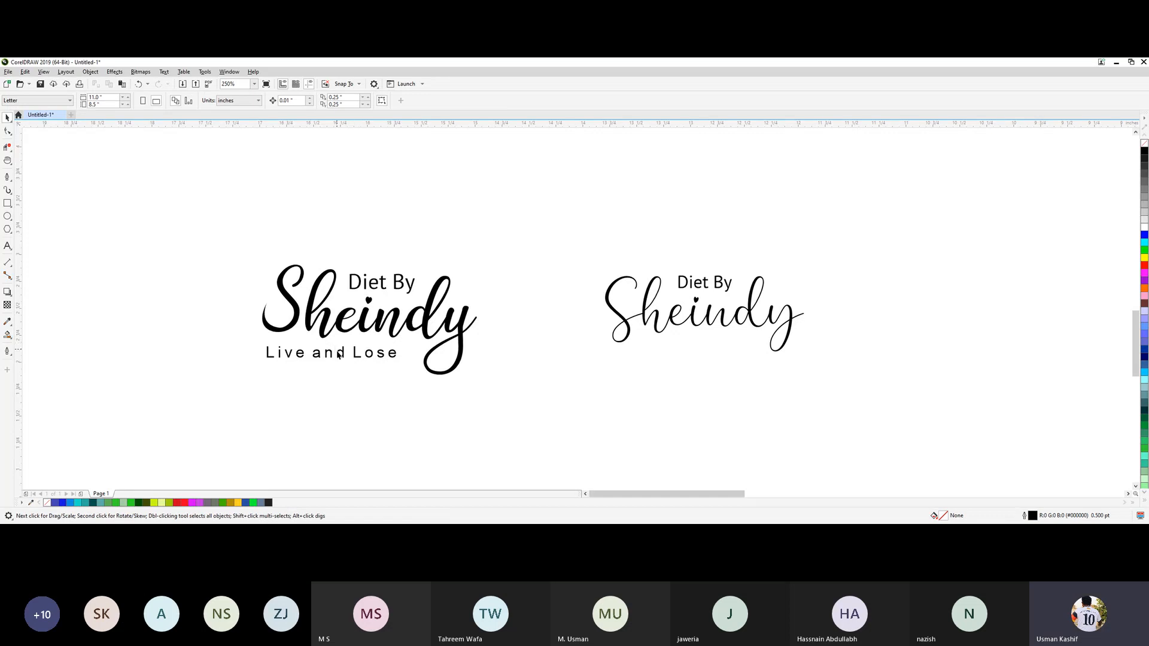
pyautogui.moveTo(341, 358); pyautogui.dragTo(369, 355)
pyautogui.click(310, 375)
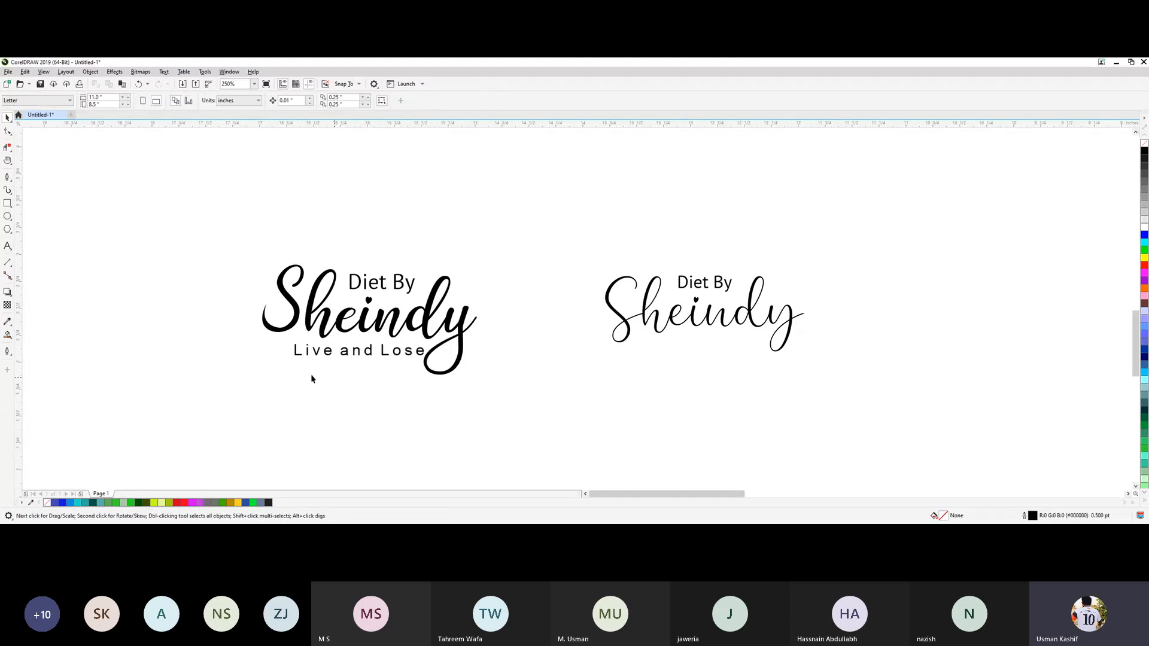
# Reduce the "Live and Lose" tagline further to about 9.3 pt so it clears the bold y's loop.
pyautogui.scroll(-4, 368, 367)
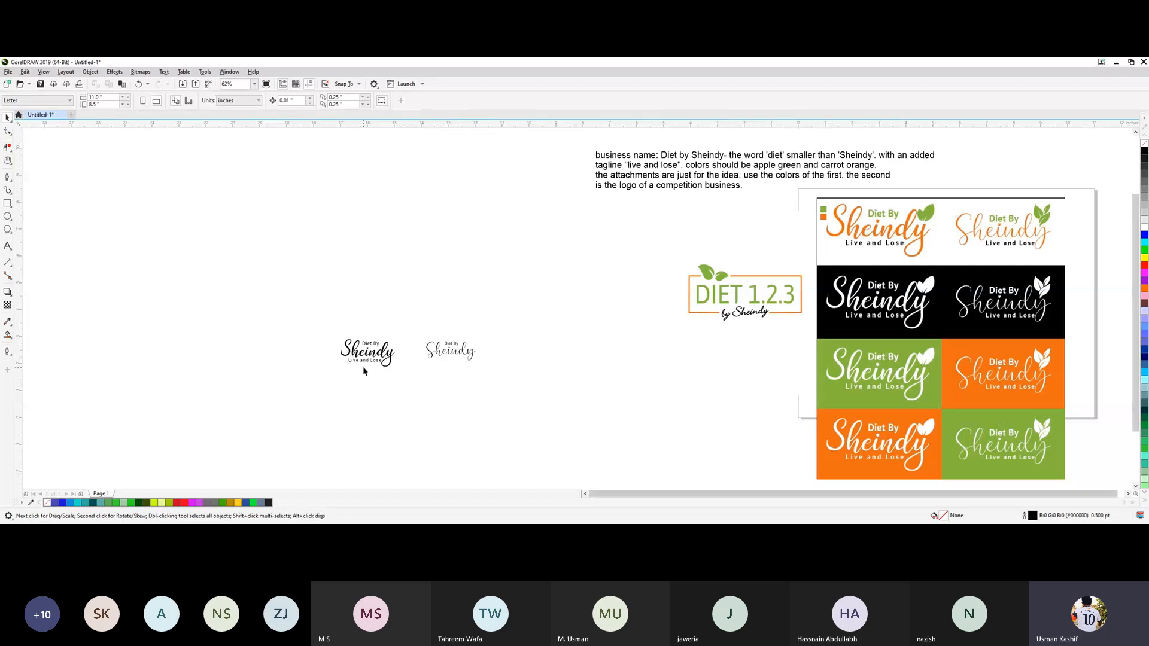
pyautogui.scroll(2, 354, 379)
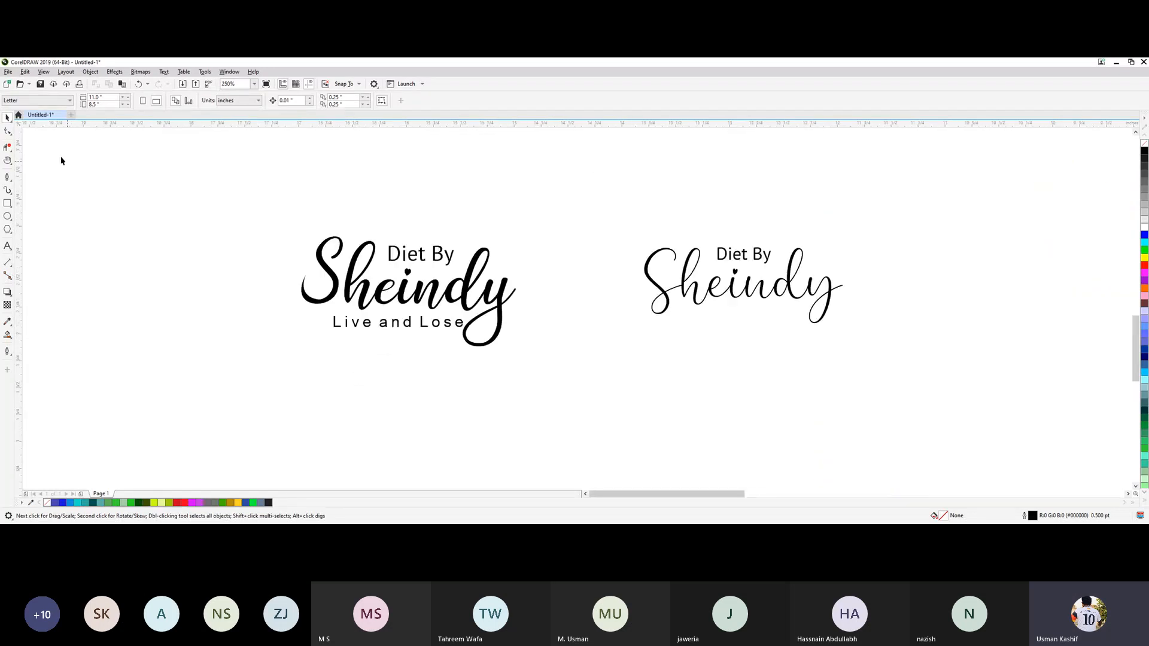
pyautogui.click(8, 131)
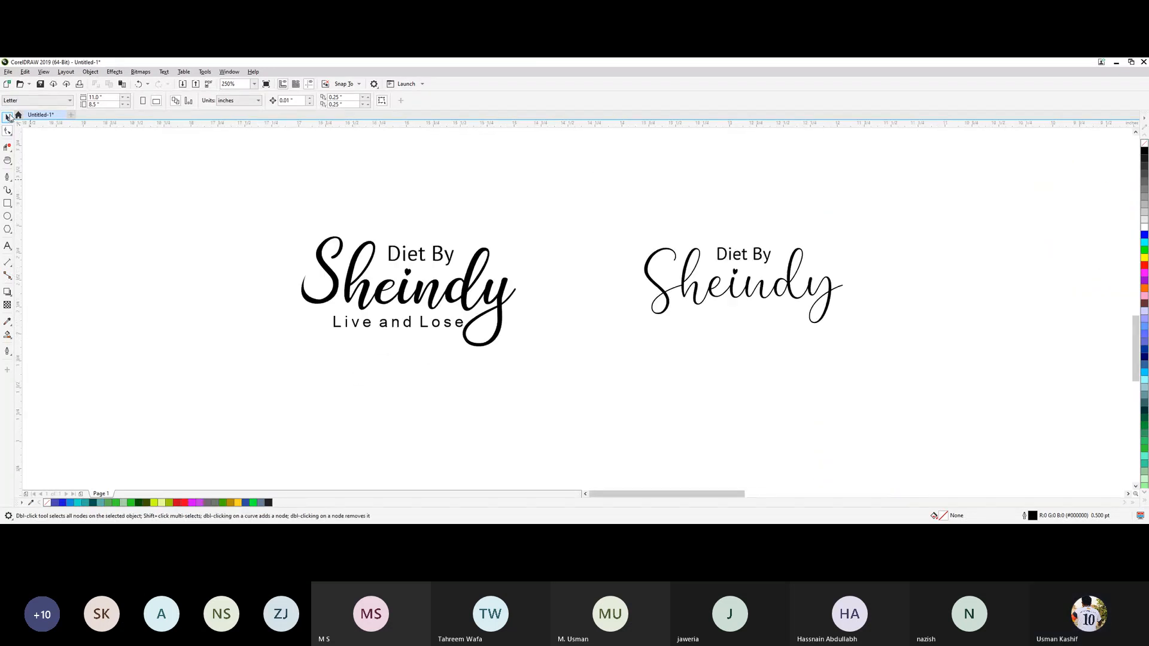
pyautogui.click(8, 118)
pyautogui.click(425, 329)
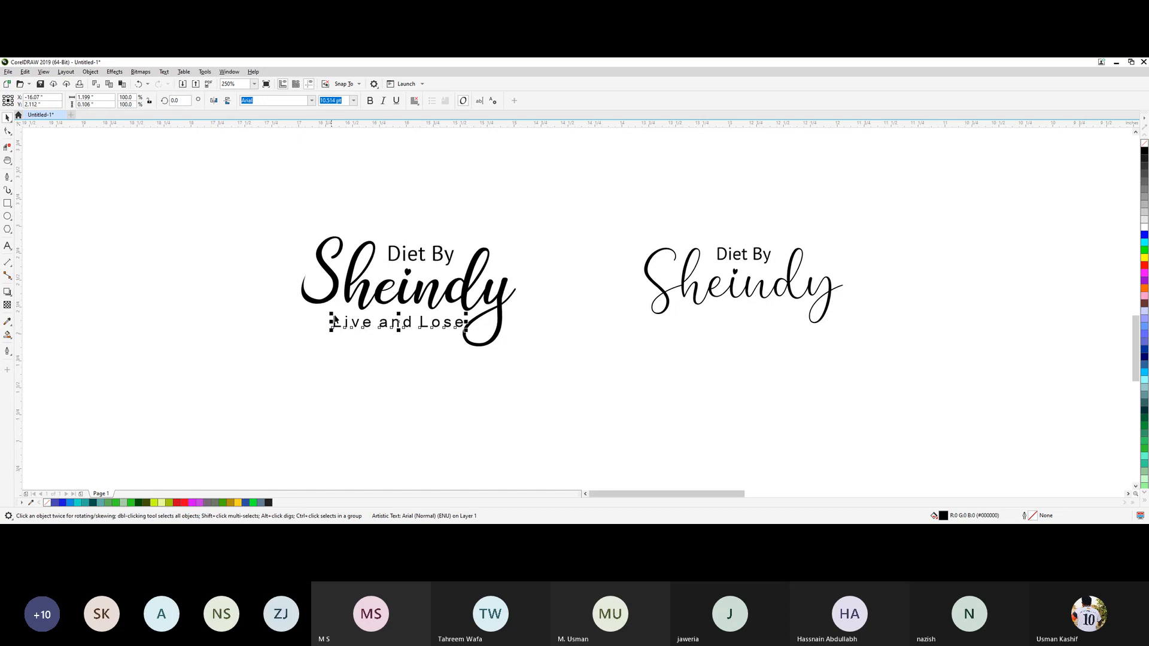
pyautogui.moveTo(334, 313); pyautogui.dragTo(340, 316)
pyautogui.click(350, 370)
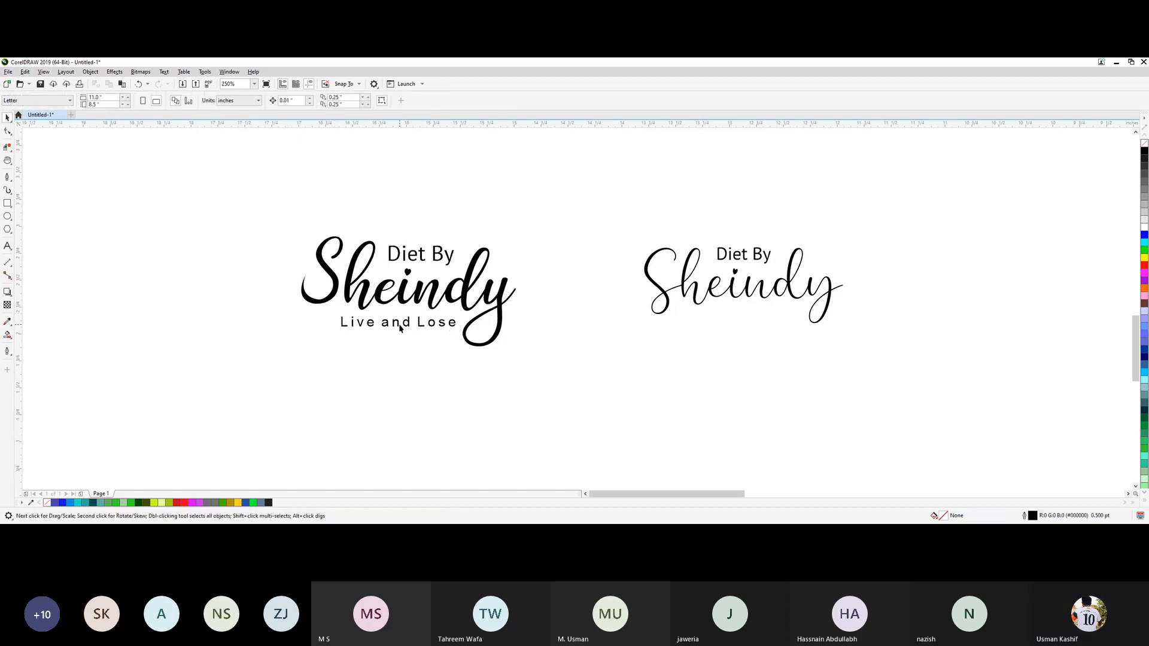
# Copy the "Live and Lose" tagline under the thin Sheindy and nudge it up close to the lettering.
pyautogui.moveTo(410, 328); pyautogui.dragTo(754, 341)
pyautogui.press('Up')
pyautogui.press('Up')
pyautogui.press('Up')
pyautogui.press('Up')
pyautogui.press('Up')
pyautogui.press('Up')
pyautogui.press('Up')
pyautogui.press('Up')
pyautogui.press('Up')
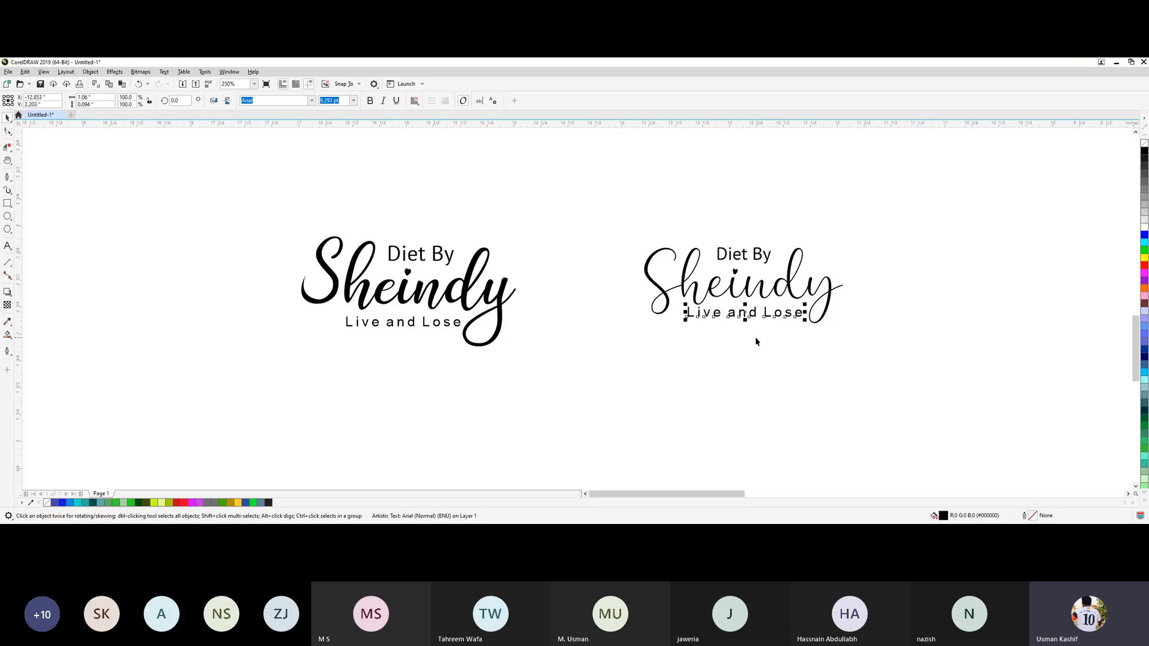
pyautogui.click(685, 351)
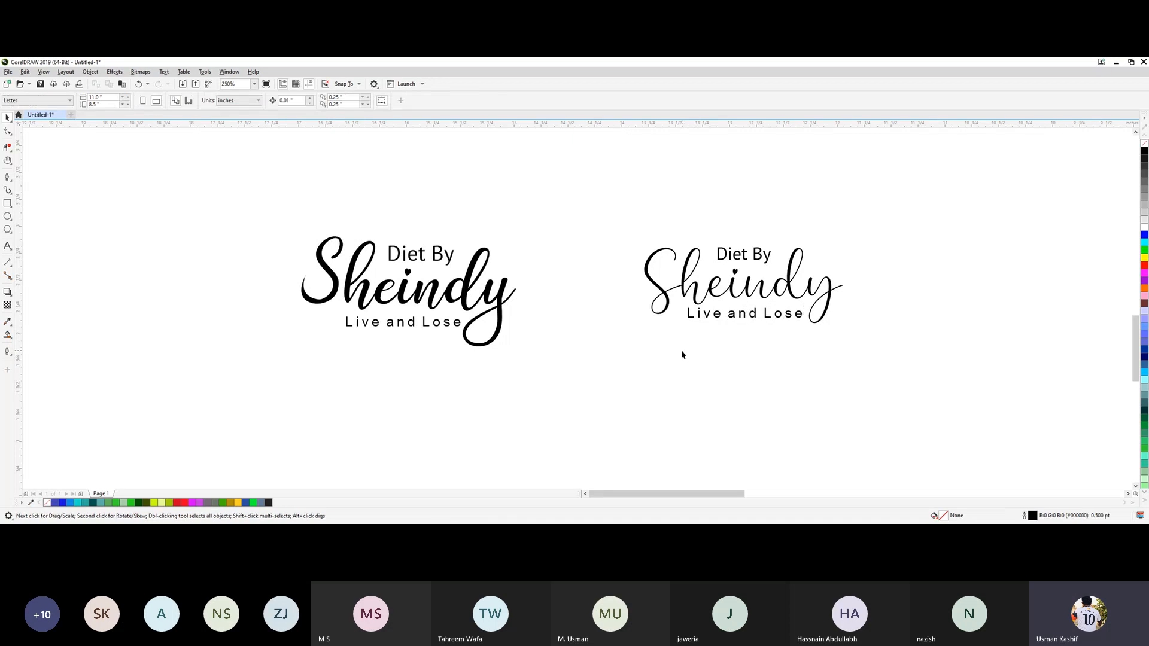
# Examine the leaf shapes in the DIET 1.2.3 reference logo and compare them with the recreated logos.
pyautogui.scroll(-2, 681, 353)
pyautogui.scroll(2, 715, 341)
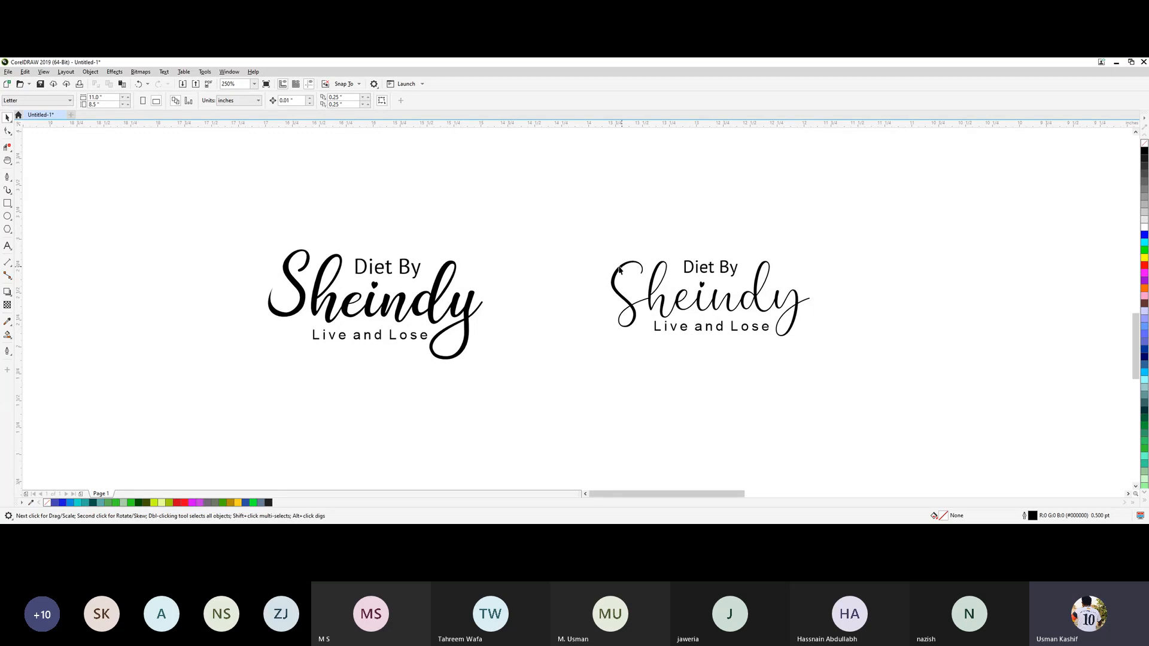
pyautogui.scroll(-6, 512, 326)
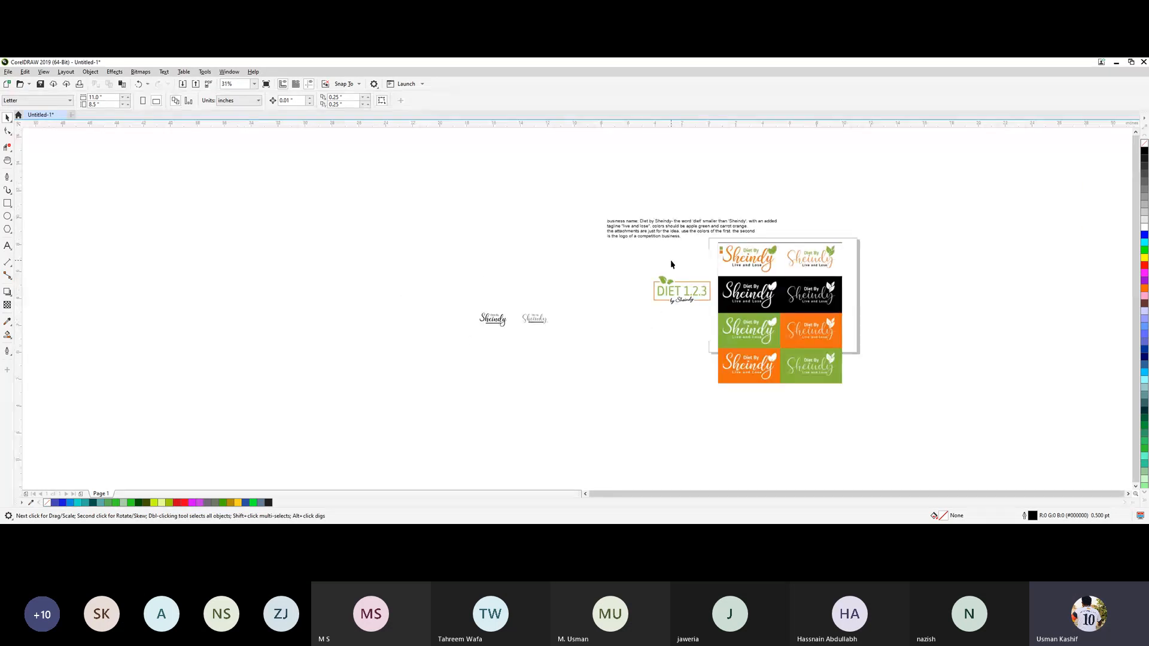
pyautogui.scroll(4, 671, 265)
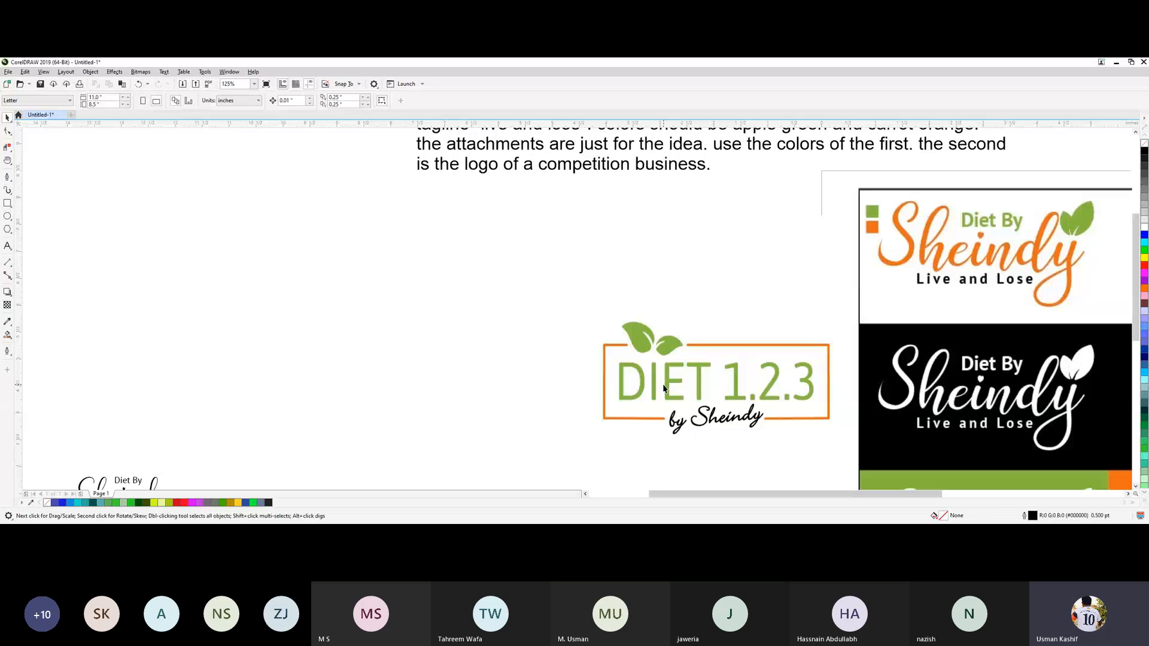
pyautogui.scroll(2, 660, 357)
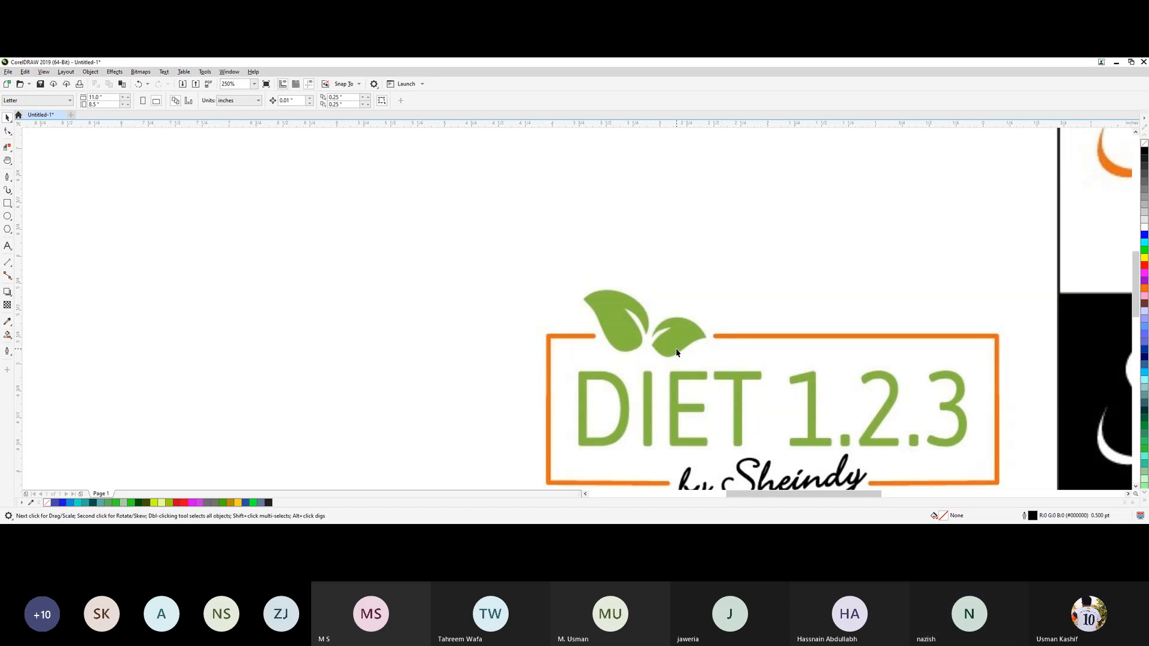
pyautogui.scroll(-5, 676, 353)
pyautogui.scroll(5, 308, 434)
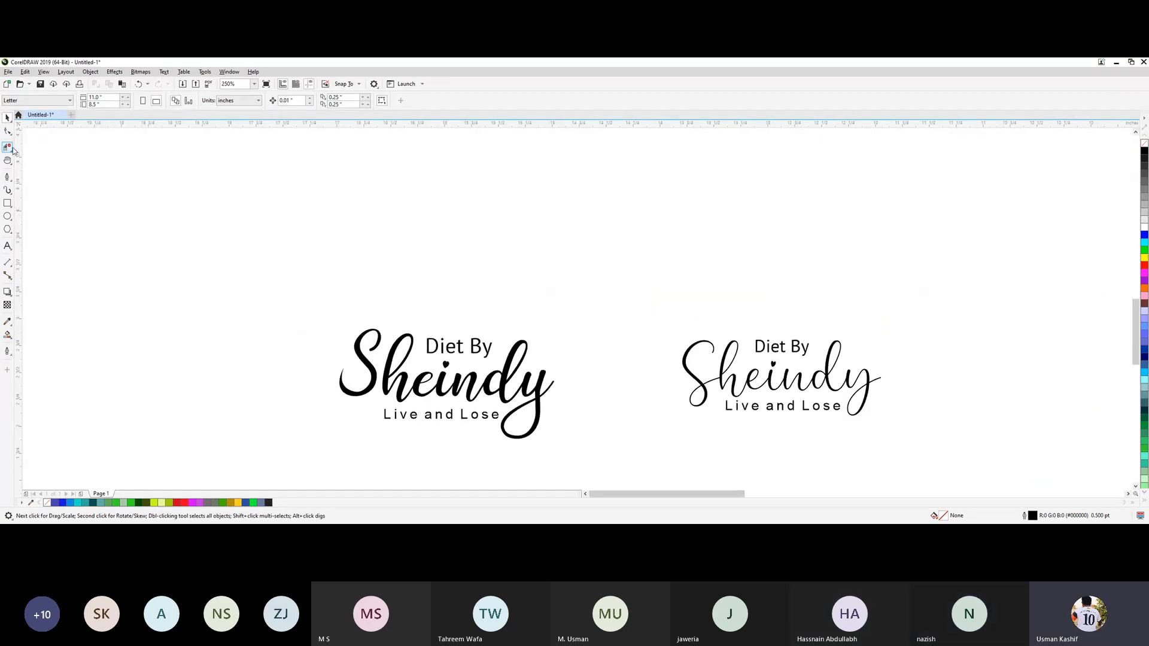
# Draw a circle about 1.04 inches in diameter above the bold logo and place an overlapping copy to its right.
pyautogui.click(9, 214)
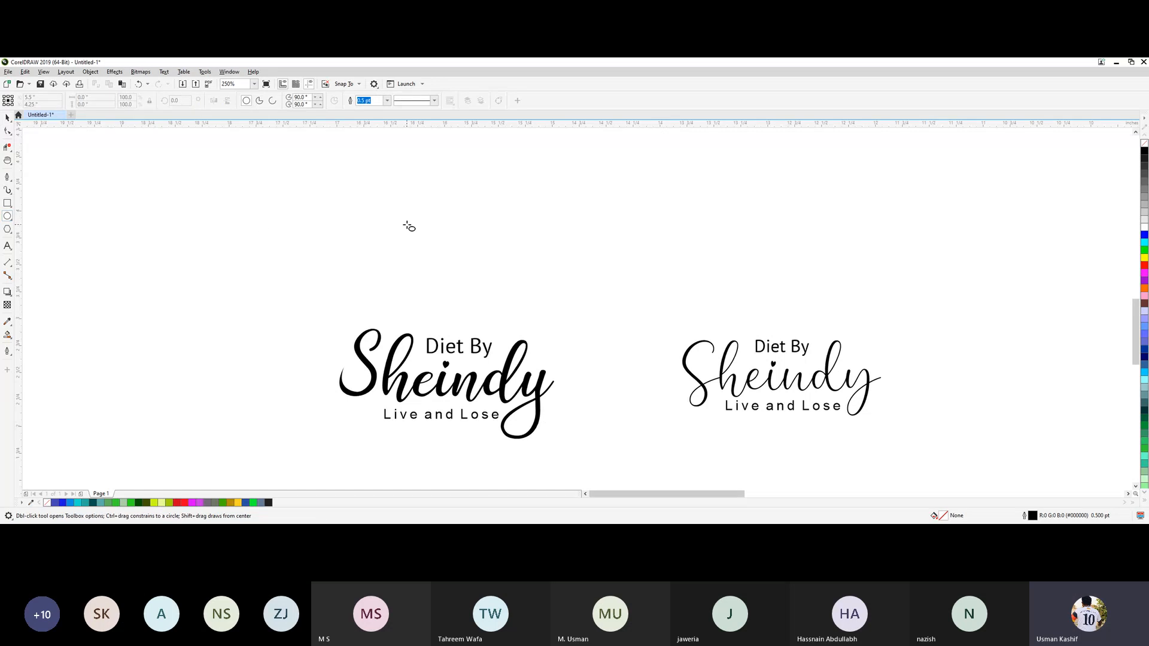
pyautogui.moveTo(407, 190); pyautogui.dragTo(519, 303)
pyautogui.moveTo(465, 246); pyautogui.dragTo(530, 250)
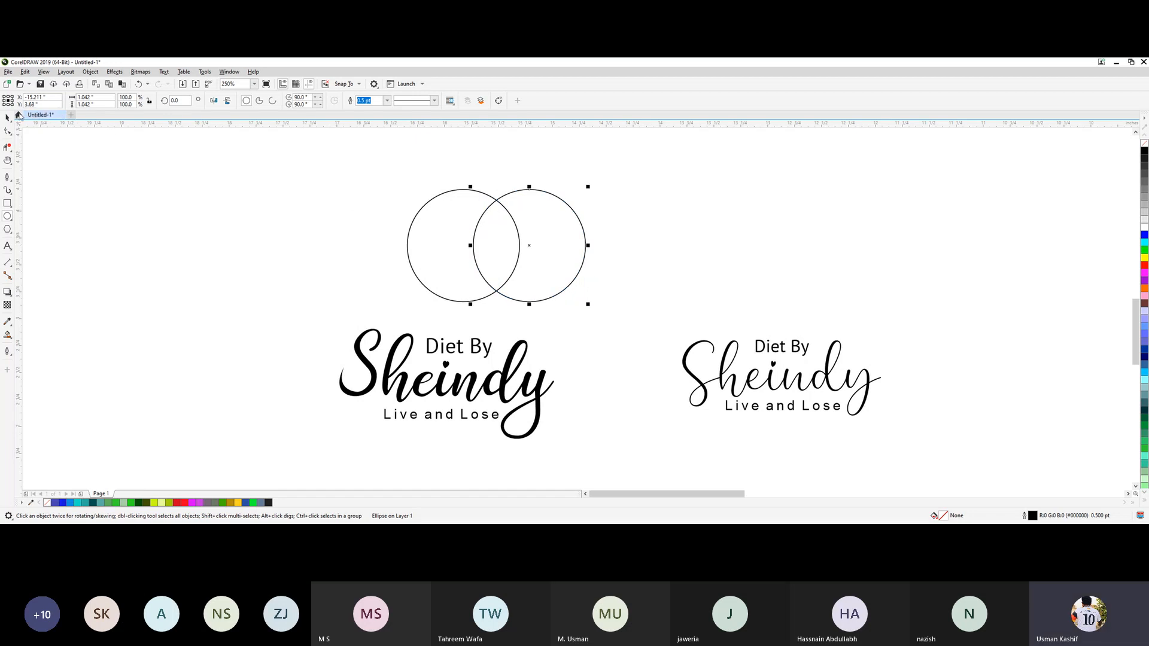
# Intersect the two overlapping circles and move the resulting leaf-shaped piece clear of them.
pyautogui.click(221, 226)
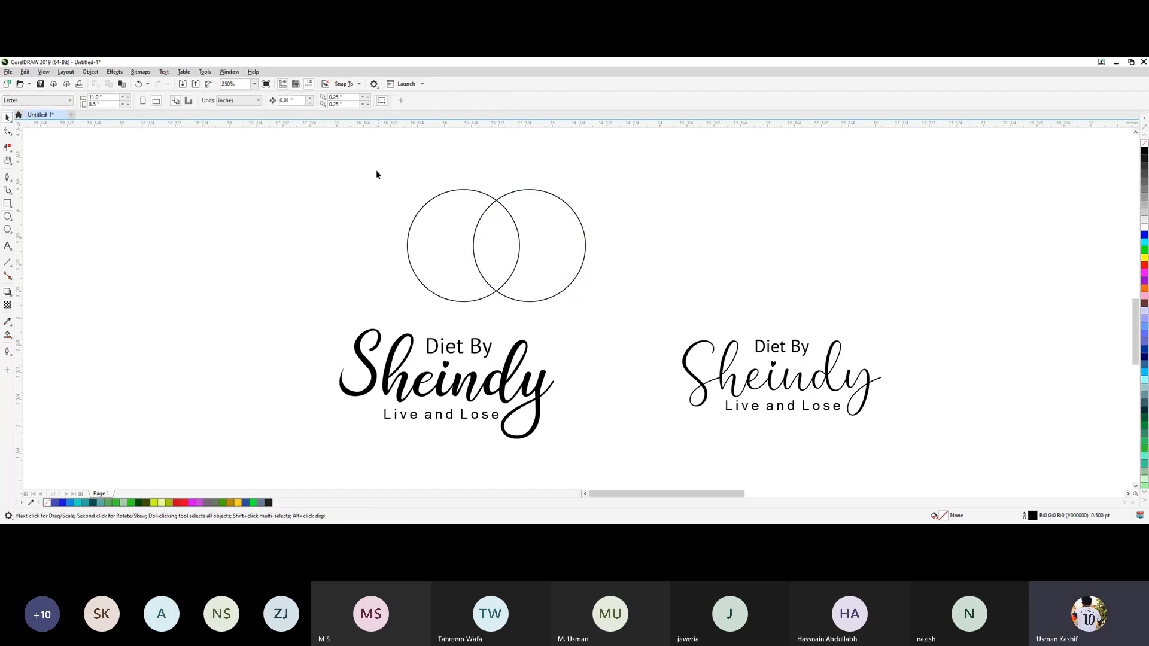
pyautogui.moveTo(609, 326); pyautogui.dragTo(609, 326)
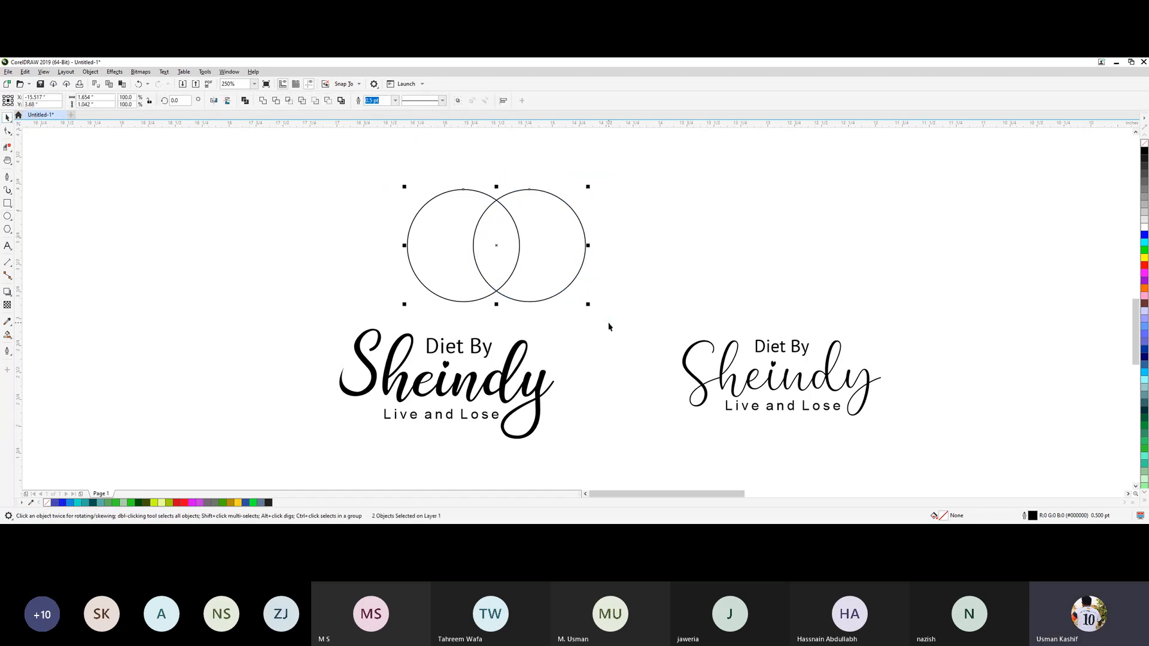
pyautogui.click(301, 101)
pyautogui.hotkey('ctrl', 'z')
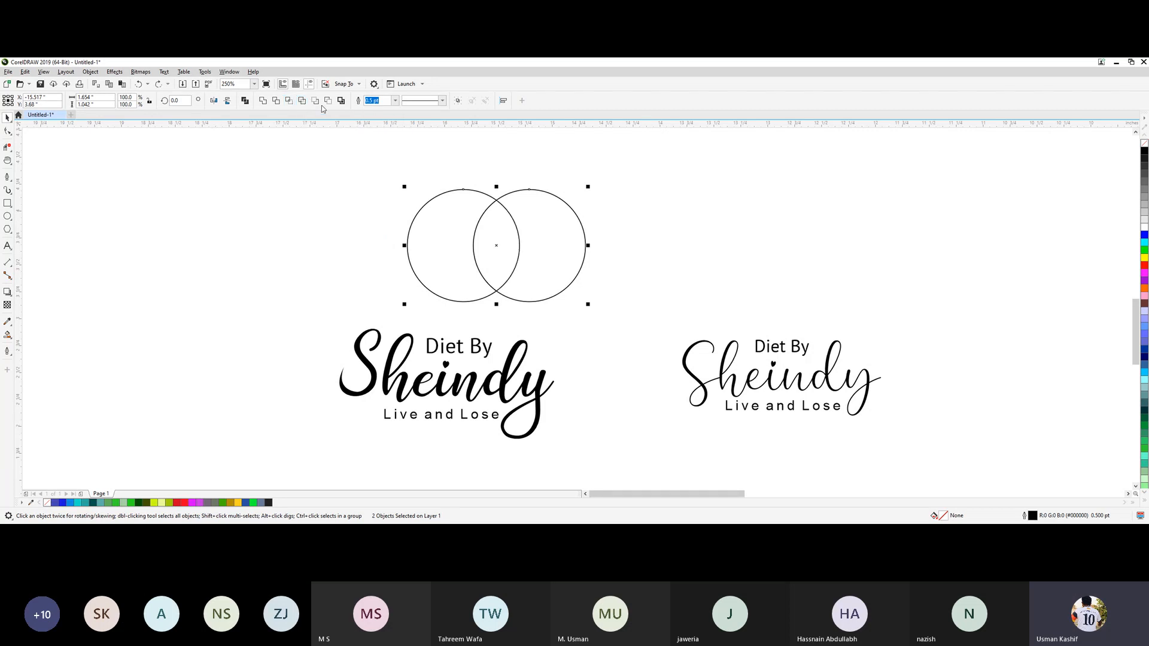
pyautogui.click(289, 101)
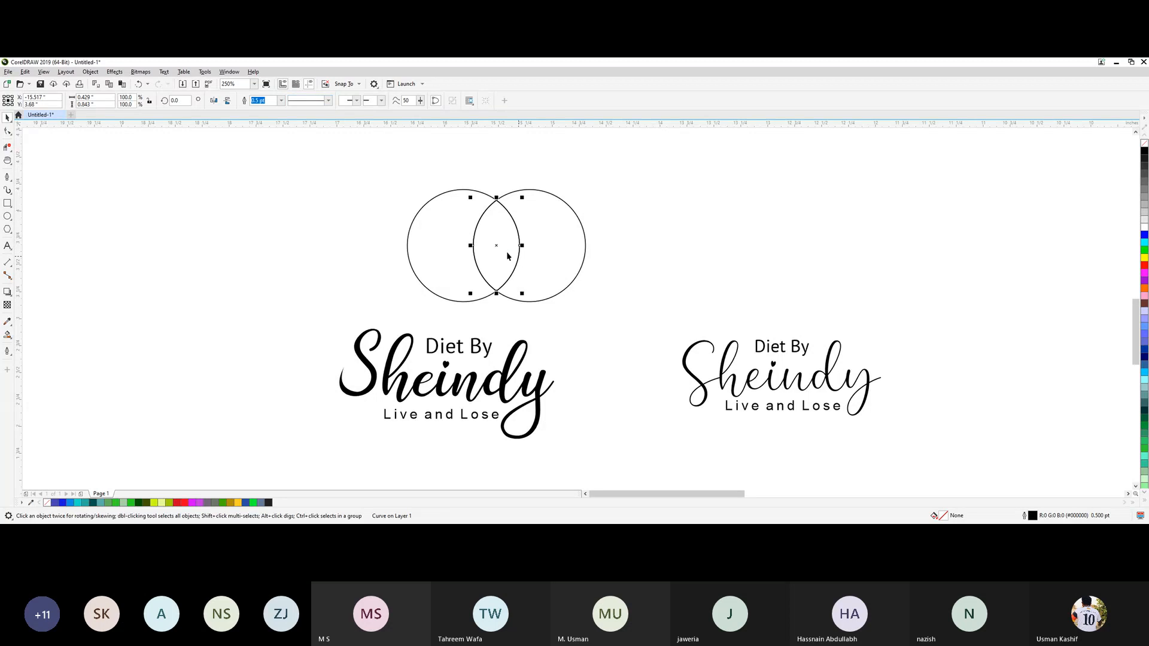
pyautogui.moveTo(506, 251); pyautogui.dragTo(286, 227)
pyautogui.click(353, 215)
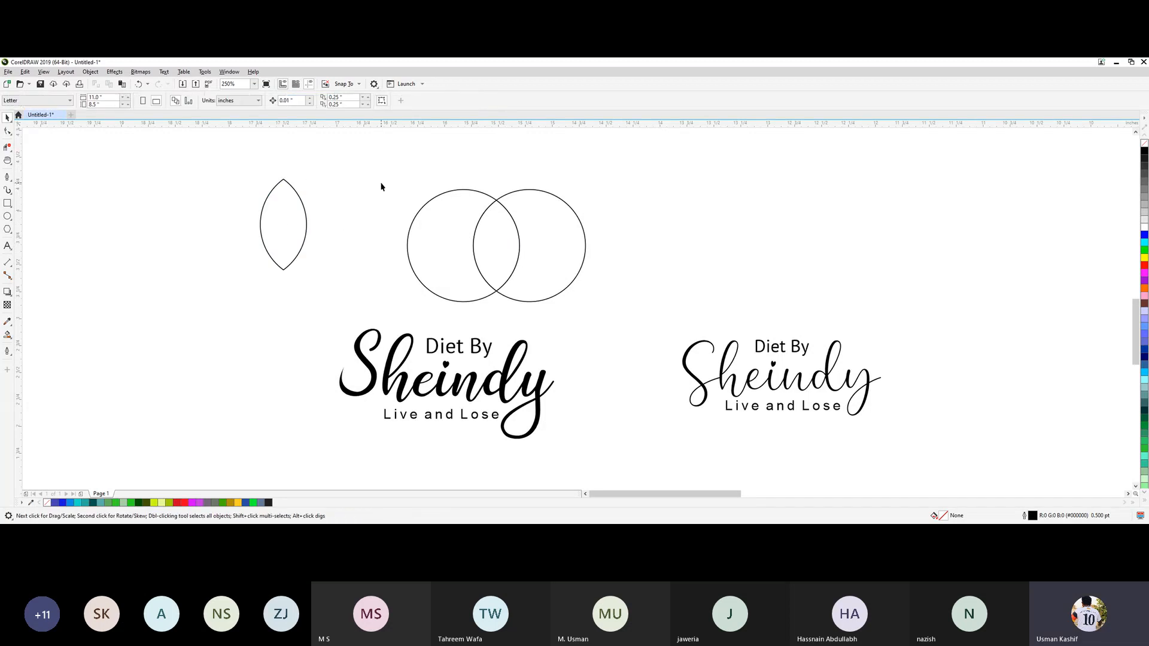
# Delete the two source circles and place the leaf shape above the end of the bold Sheindy.
pyautogui.moveTo(609, 315); pyautogui.dragTo(616, 318)
pyautogui.press('Delete')
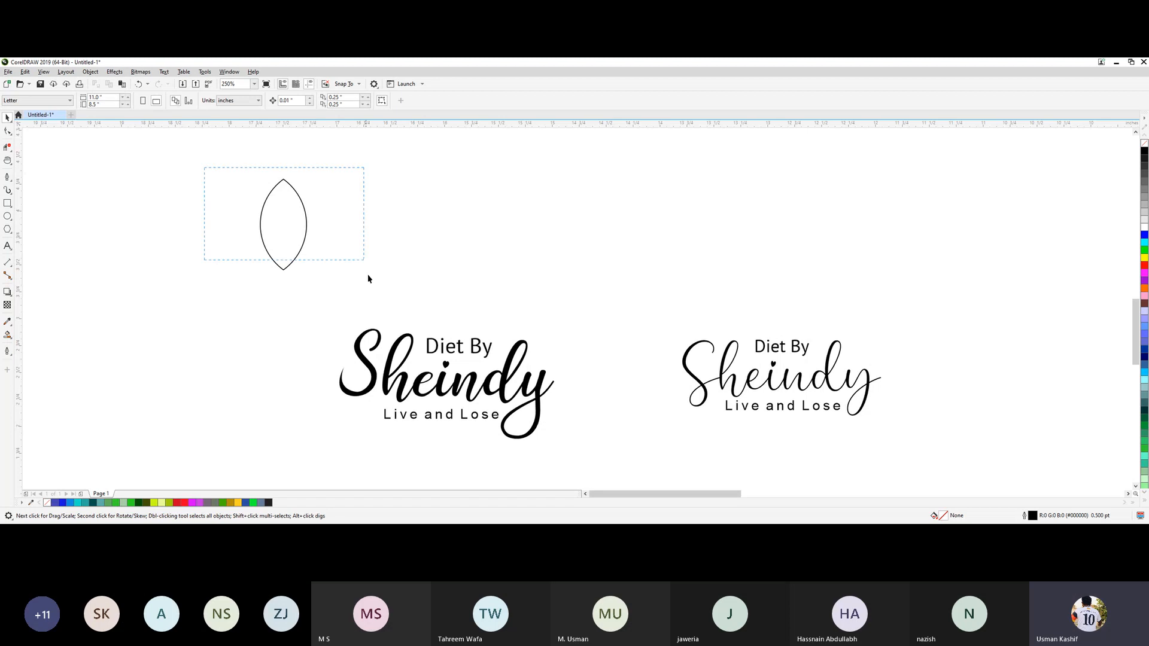
pyautogui.click(307, 226)
pyautogui.moveTo(293, 224); pyautogui.dragTo(555, 228)
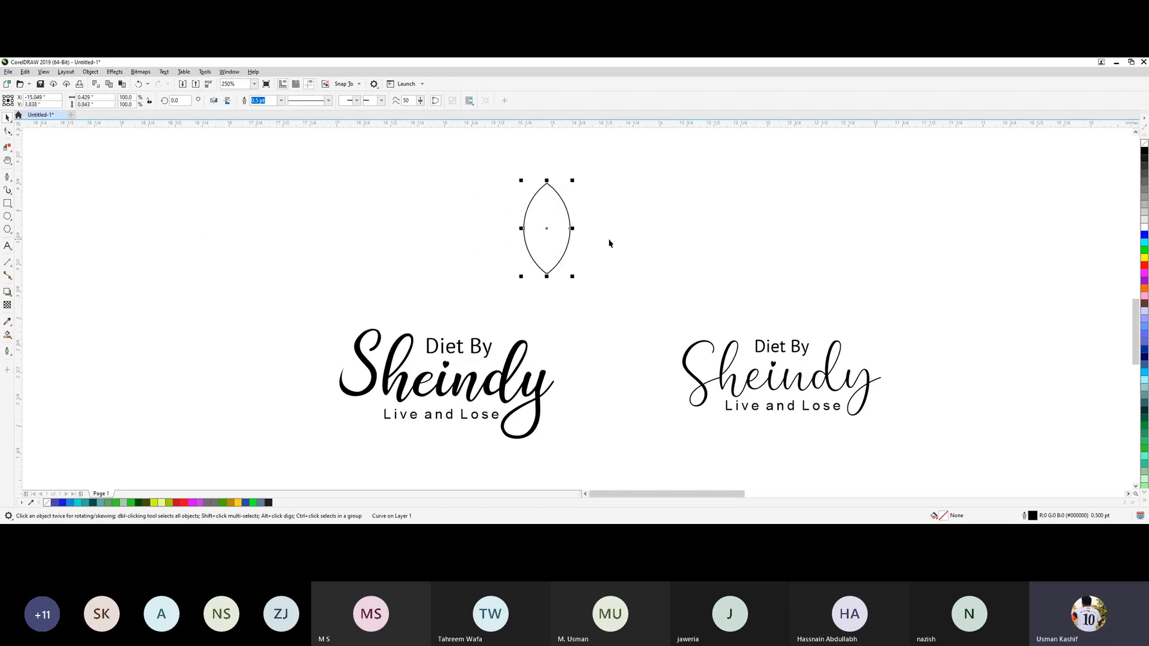
pyautogui.click(580, 261)
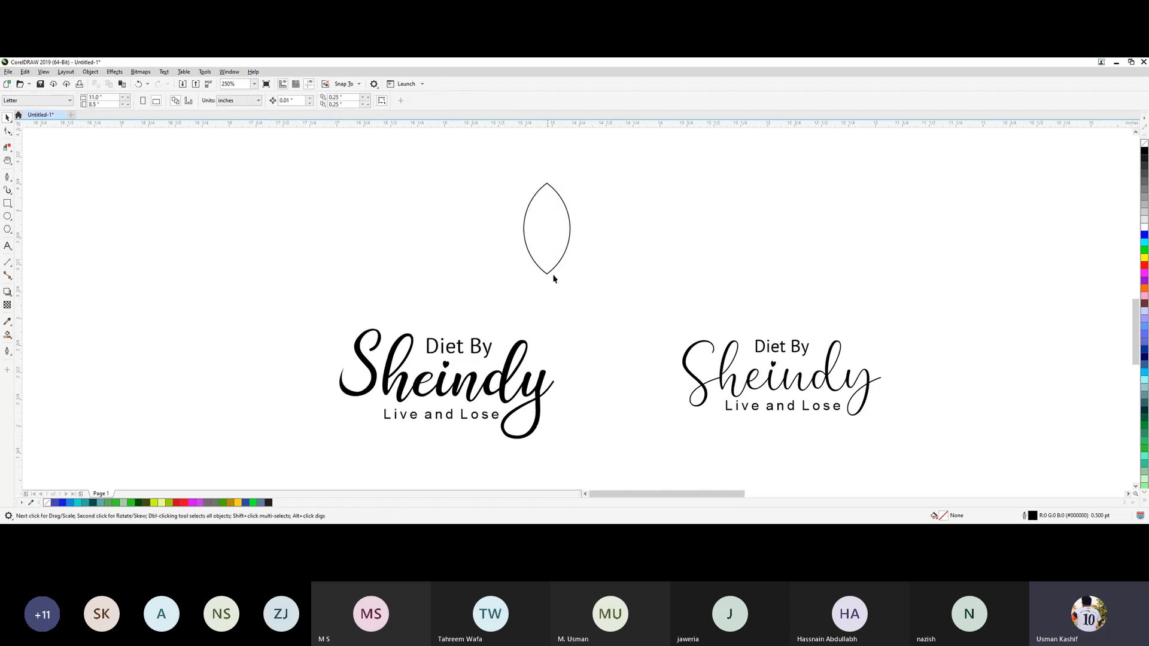
# Draw a closed, thin curved vein about 0.08 by 0.57 inches with the Pen tool and align it over the leaf's lower tip.
pyautogui.scroll(2, 558, 227)
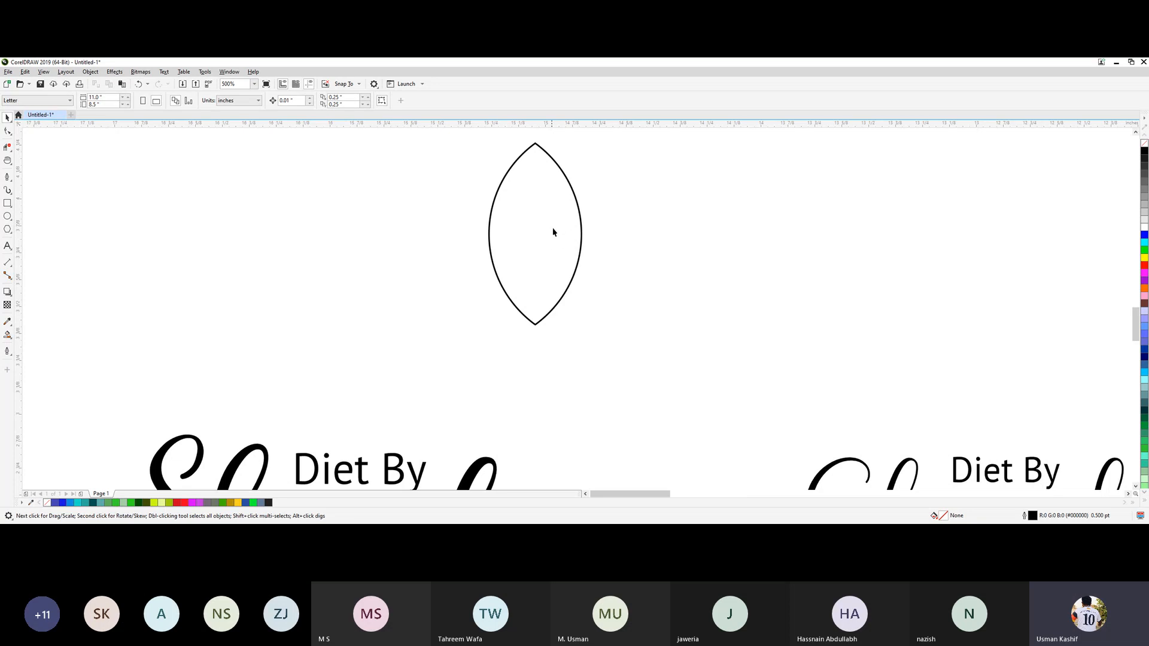
pyautogui.moveTo(575, 220); pyautogui.dragTo(579, 256)
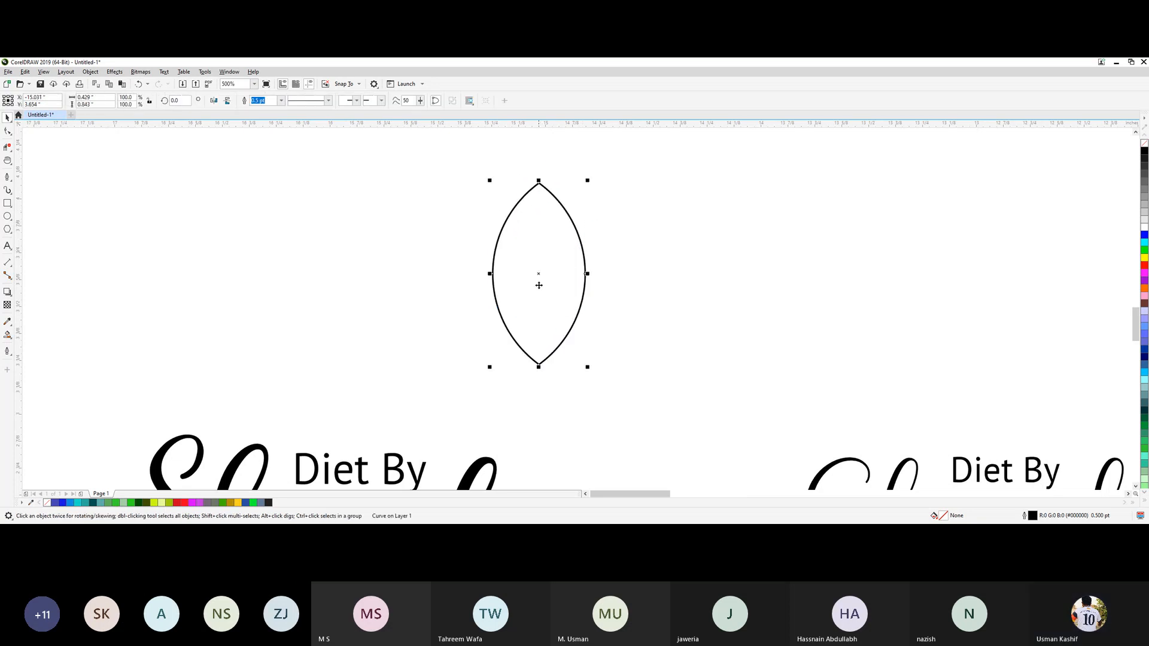
pyautogui.click(7, 177)
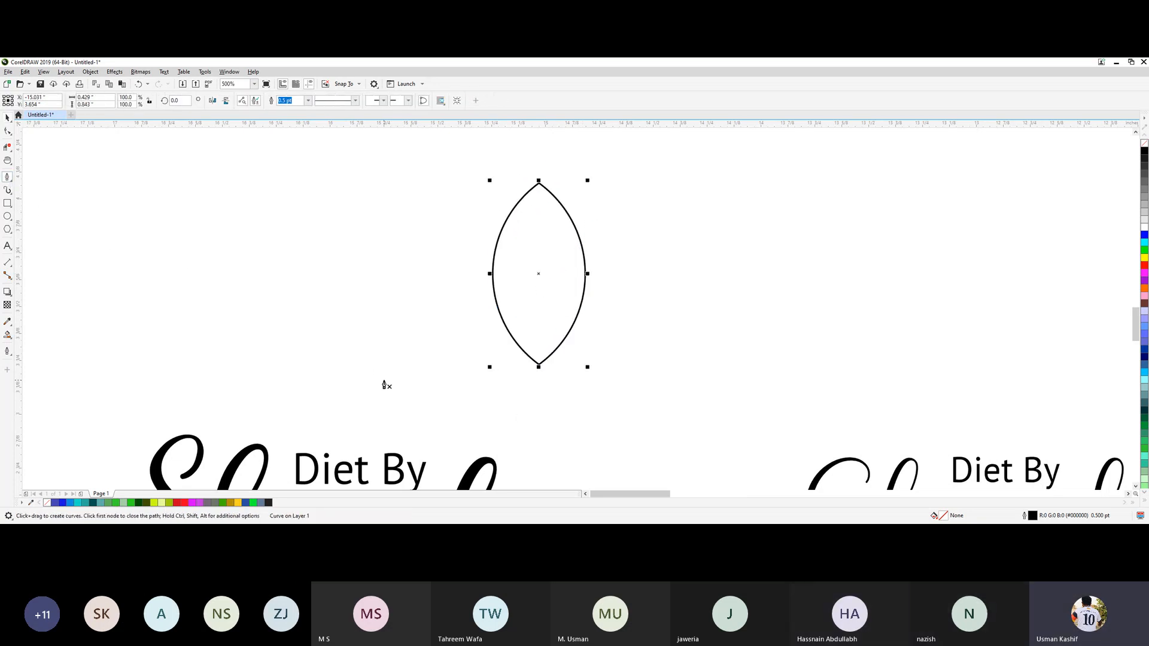
pyautogui.click(533, 410)
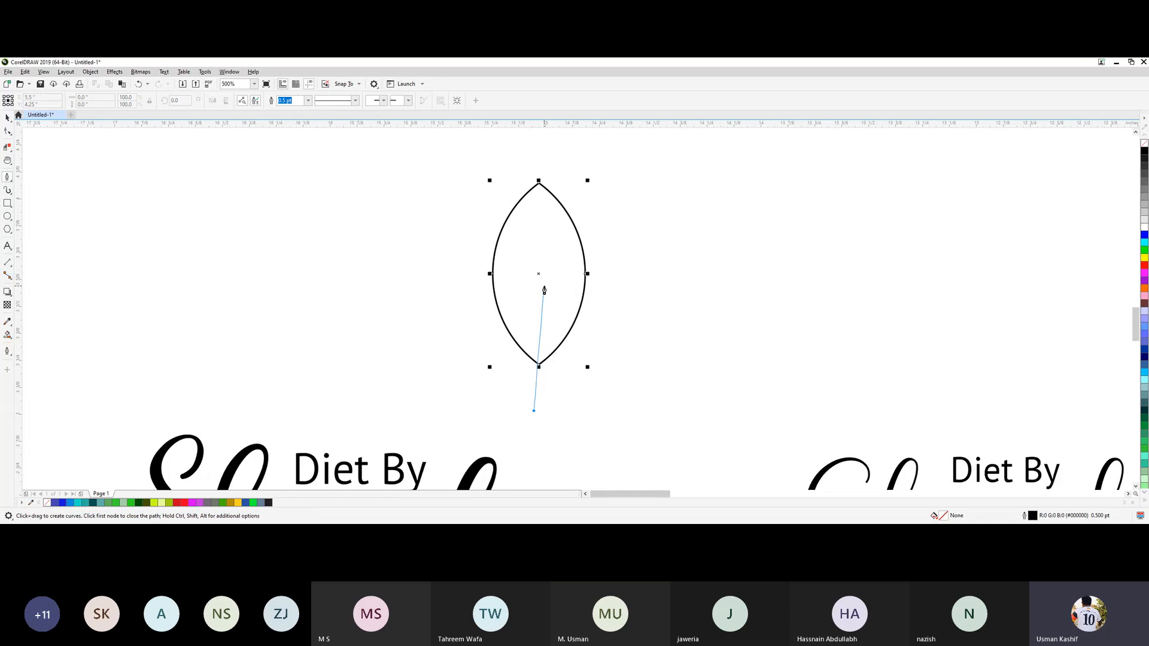
pyautogui.moveTo(545, 289); pyautogui.dragTo(529, 208)
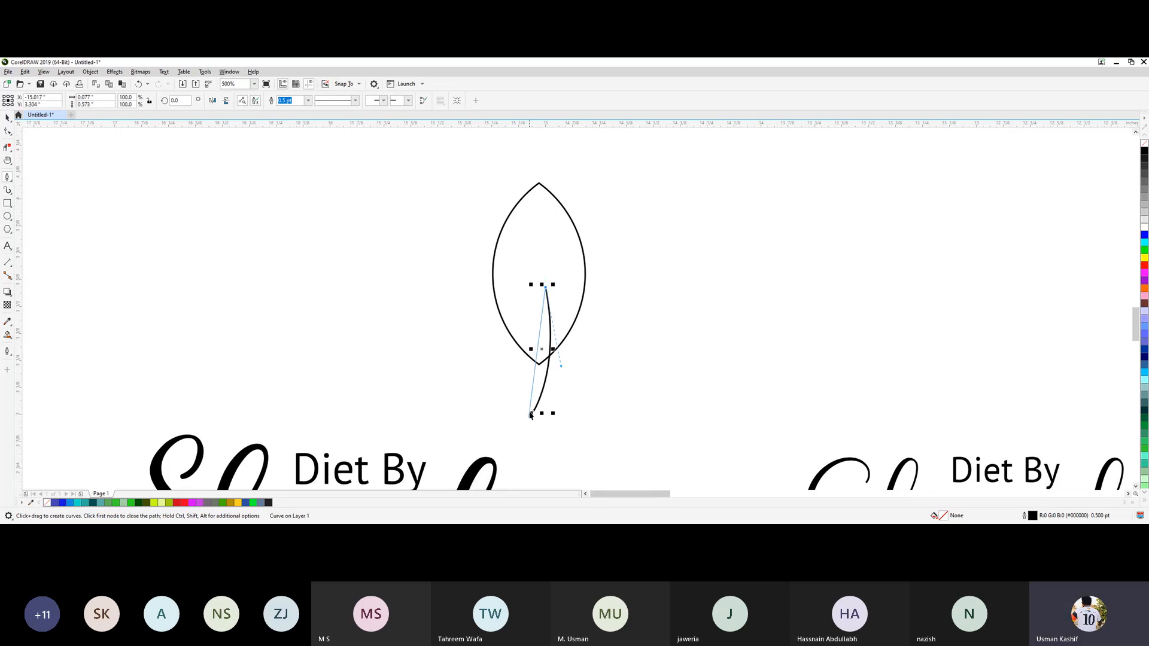
pyautogui.moveTo(533, 411); pyautogui.dragTo(551, 355)
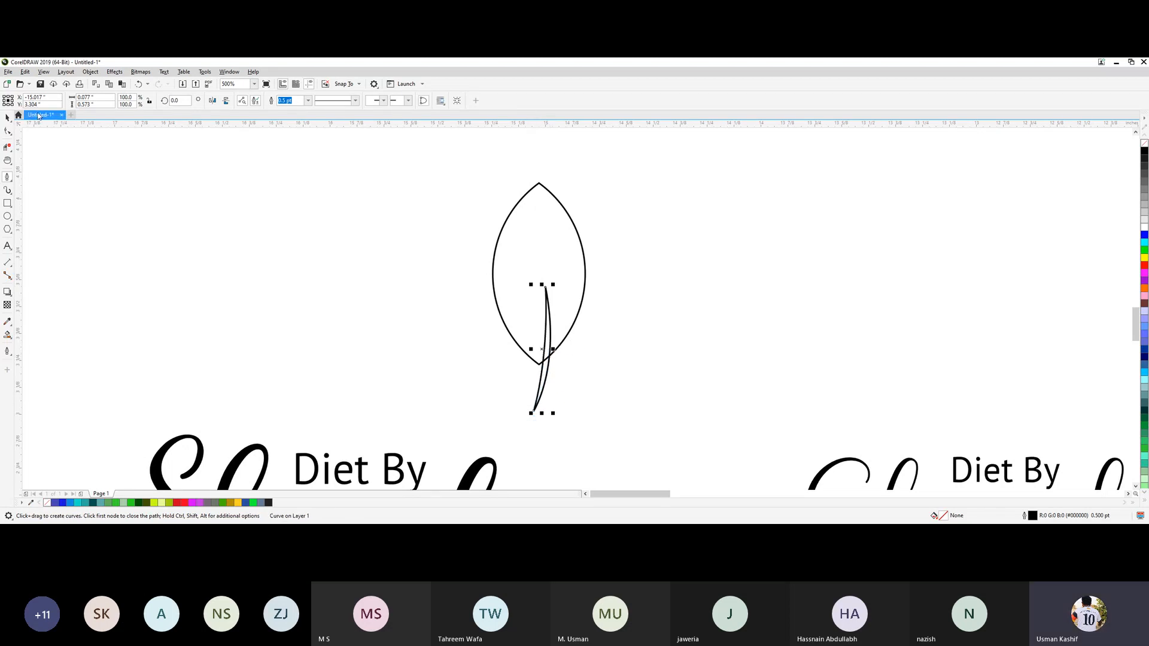
pyautogui.click(7, 117)
pyautogui.click(602, 377)
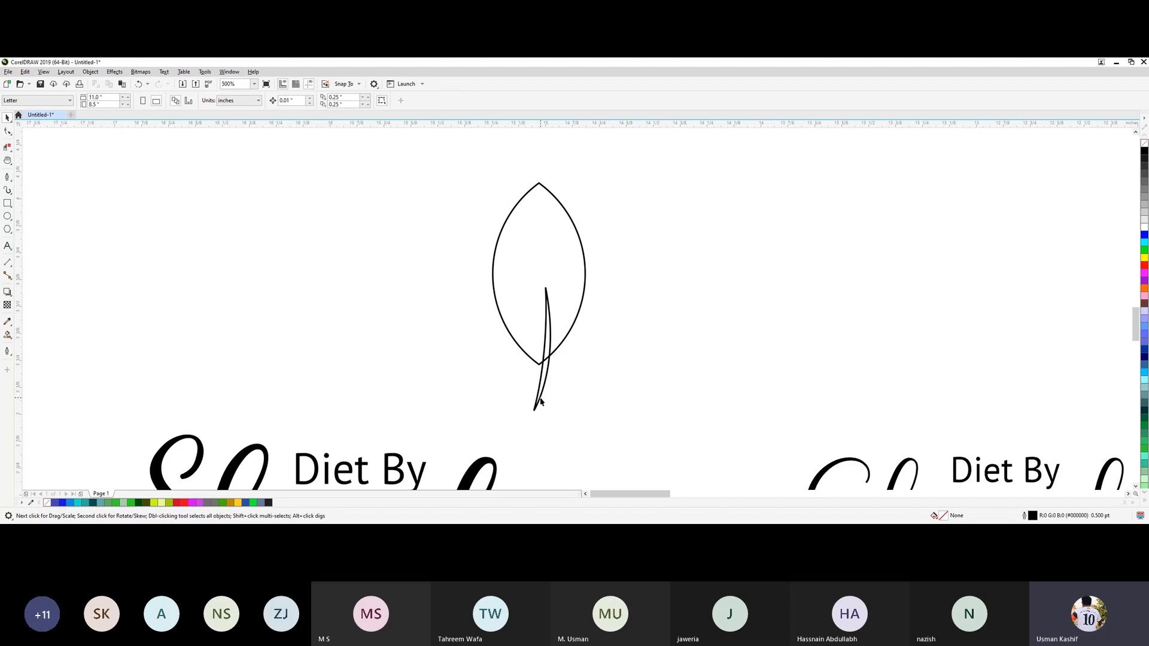
pyautogui.moveTo(541, 401); pyautogui.dragTo(534, 405)
pyautogui.click(615, 381)
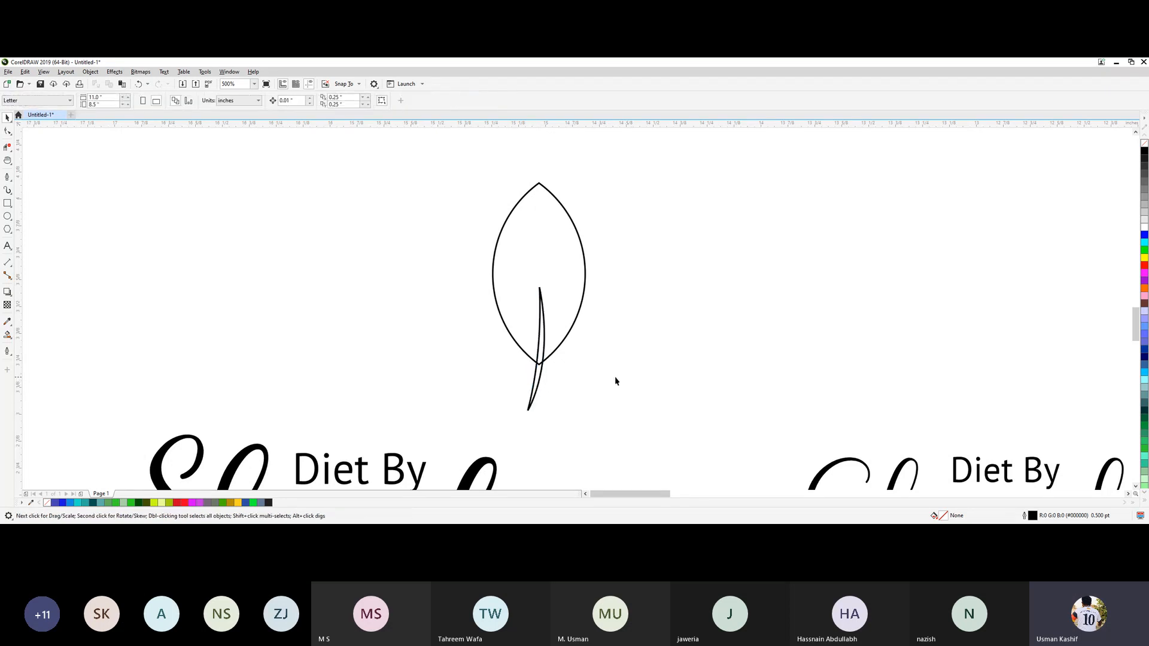
# Cut the vein out of the leaf with Simplify, then pull the vein piece away and delete it.
pyautogui.moveTo(612, 429); pyautogui.dragTo(605, 437)
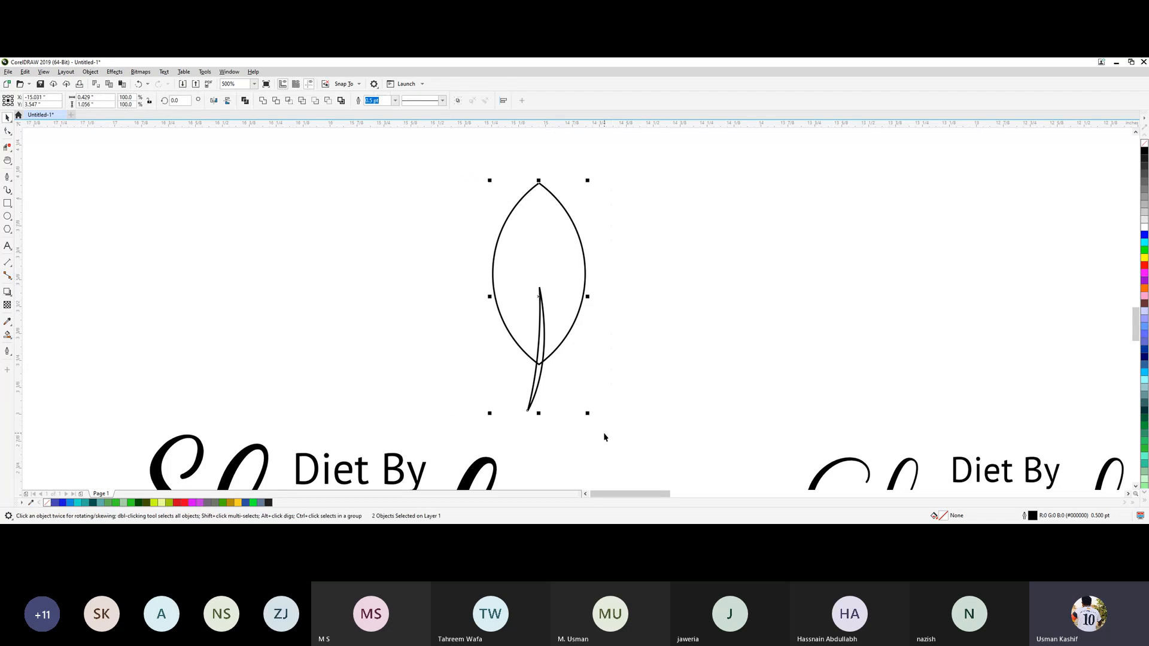
pyautogui.click(302, 104)
pyautogui.click(388, 285)
pyautogui.moveTo(534, 389); pyautogui.dragTo(659, 372)
pyautogui.click(550, 330)
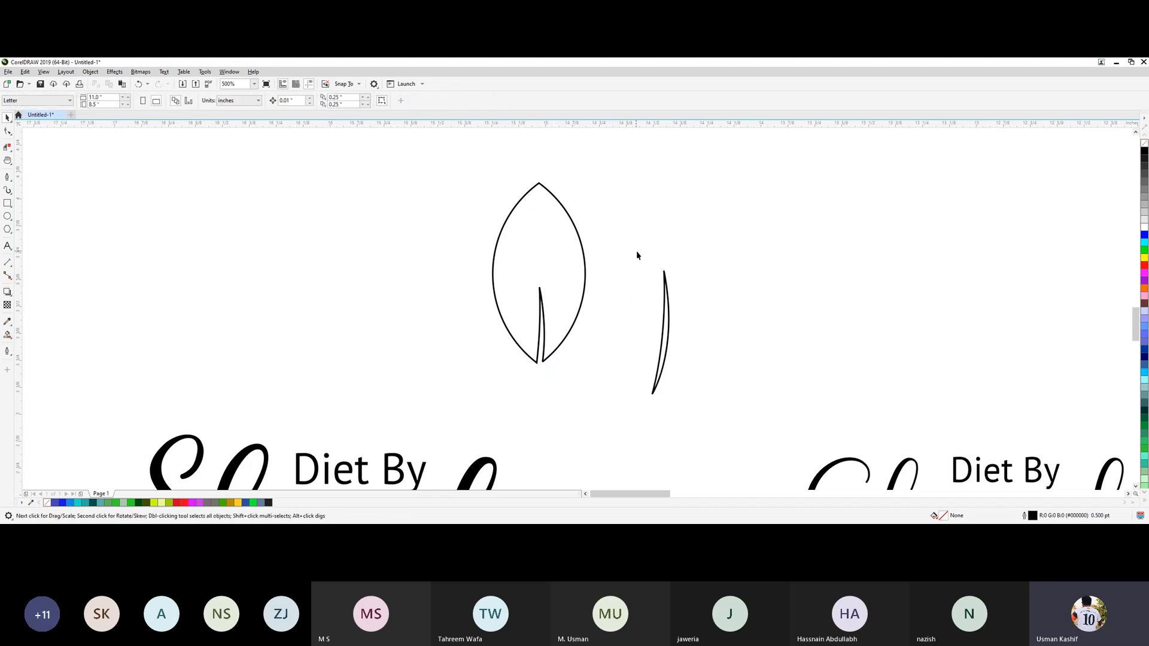
pyautogui.moveTo(692, 431); pyautogui.dragTo(693, 431)
pyautogui.press('Delete')
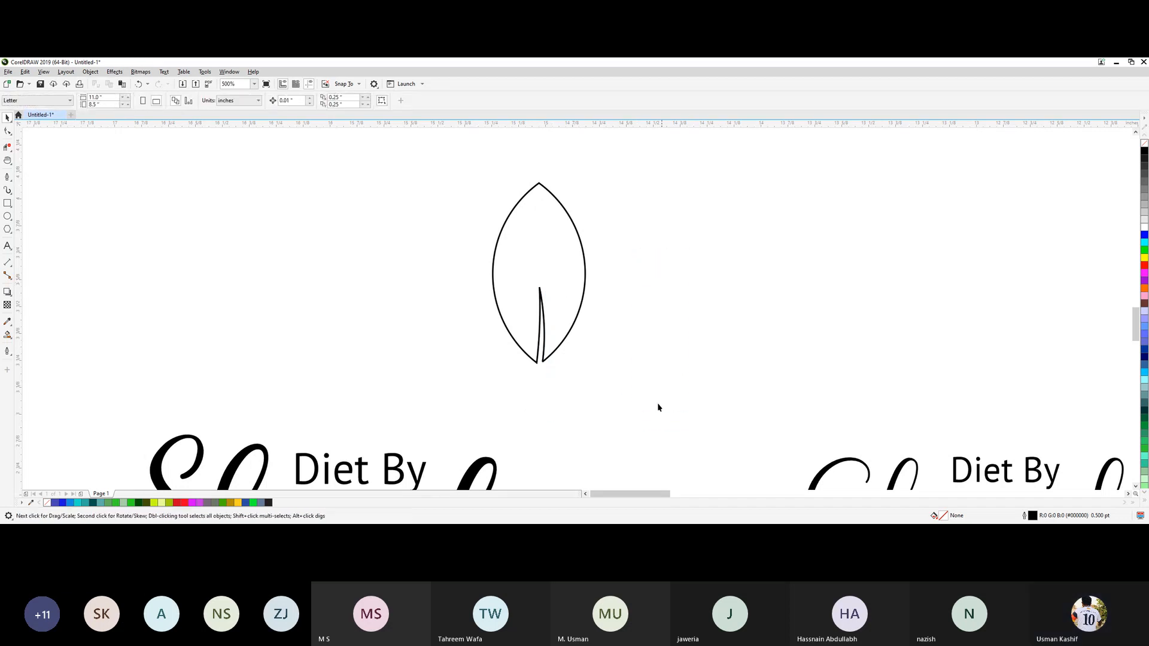
# Move the notched leaf slightly down toward the lettering.
pyautogui.click(551, 310)
pyautogui.click(664, 361)
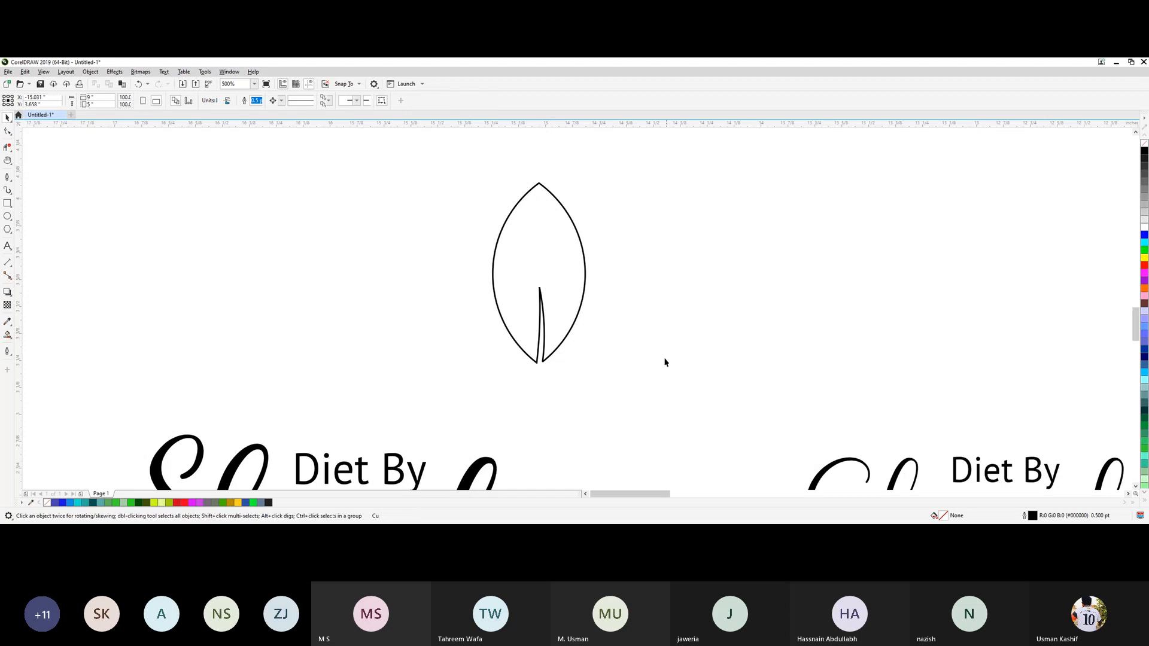
pyautogui.moveTo(561, 297); pyautogui.dragTo(551, 323)
pyautogui.click(691, 379)
pyautogui.scroll(-1, 692, 378)
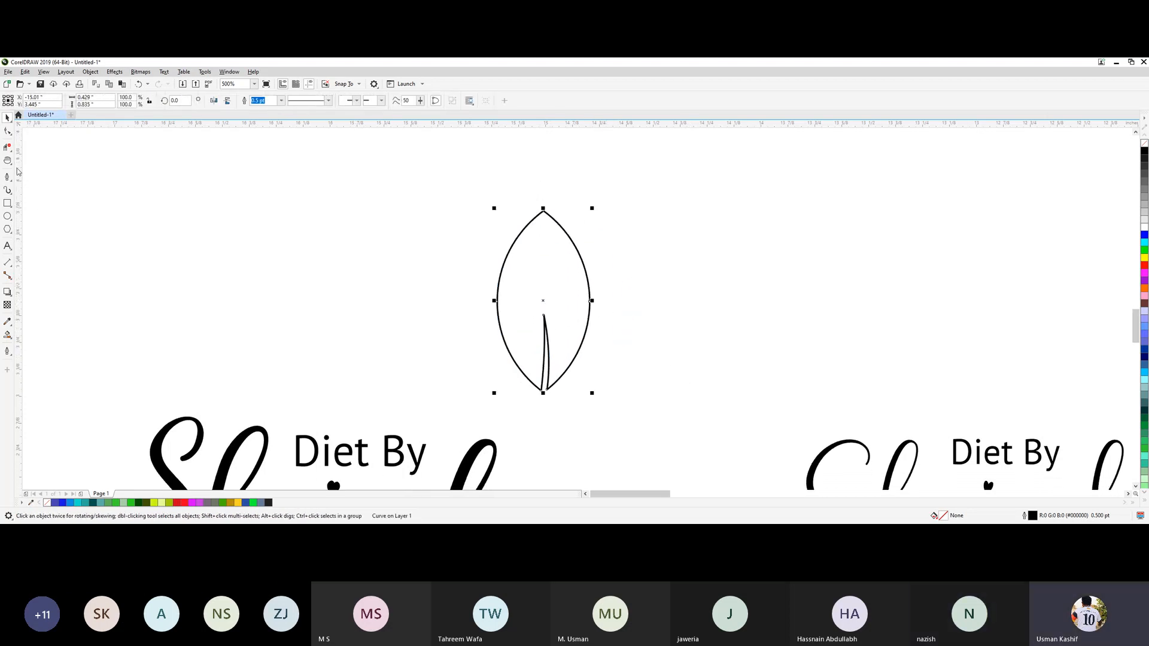
# Widen the leaf's notch by nudging the node at its lower-left corner about 0.04 inches to the left.
pyautogui.click(8, 132)
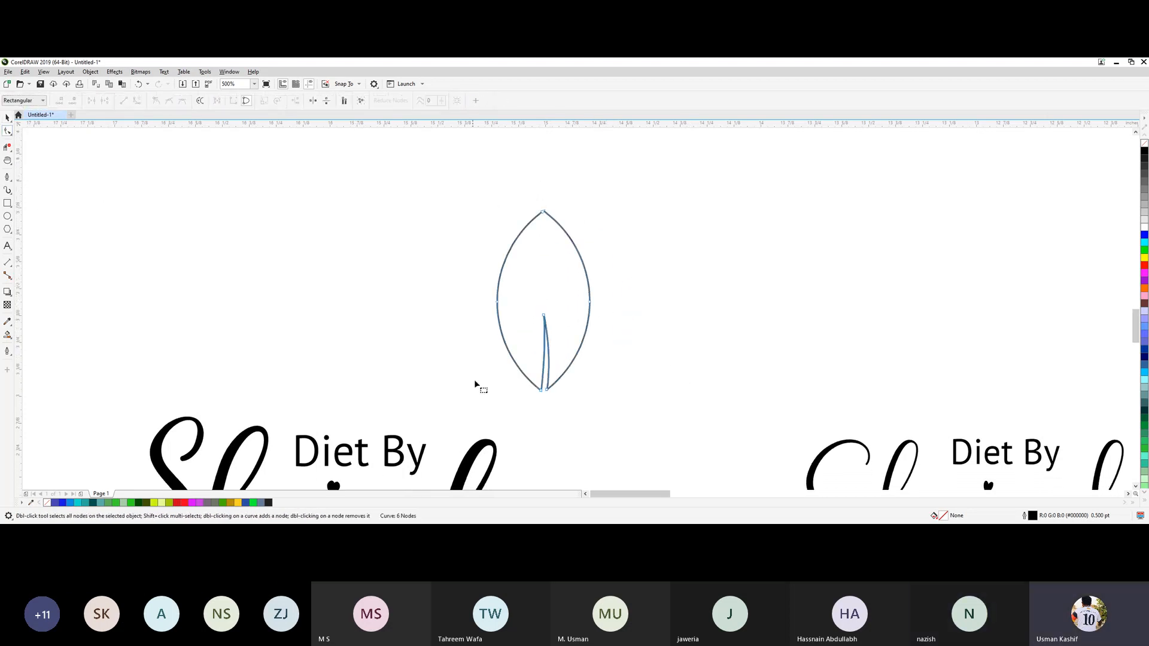
pyautogui.click(541, 391)
pyautogui.press('Left')
pyautogui.press('Left')
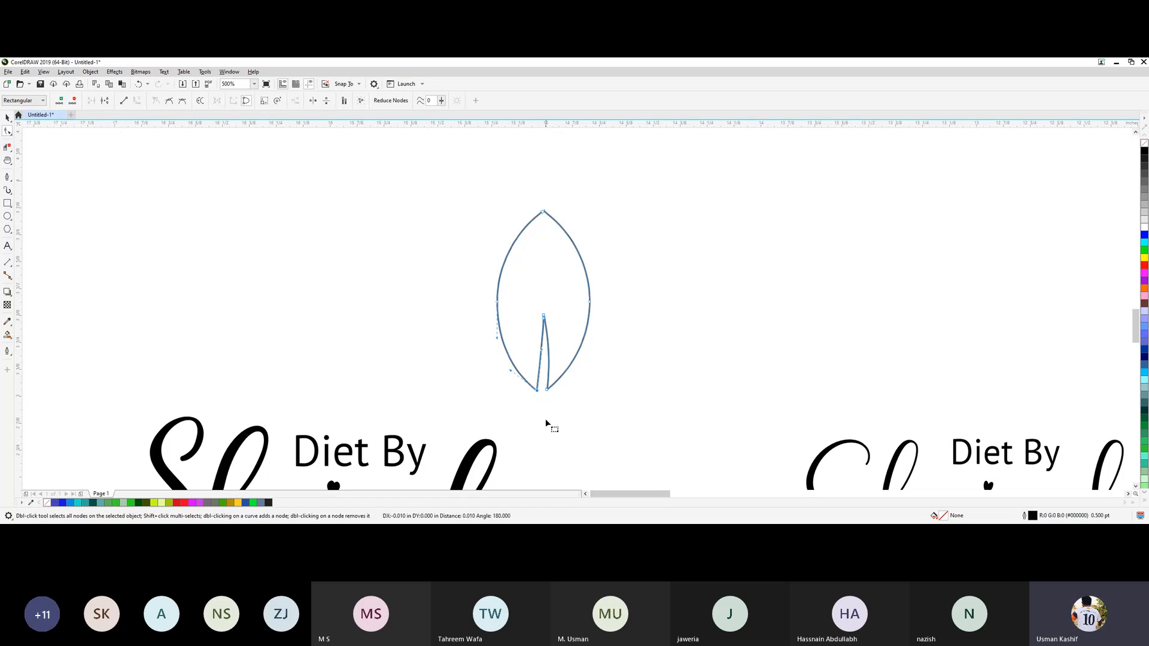
pyautogui.press('Left')
pyautogui.press('Left')
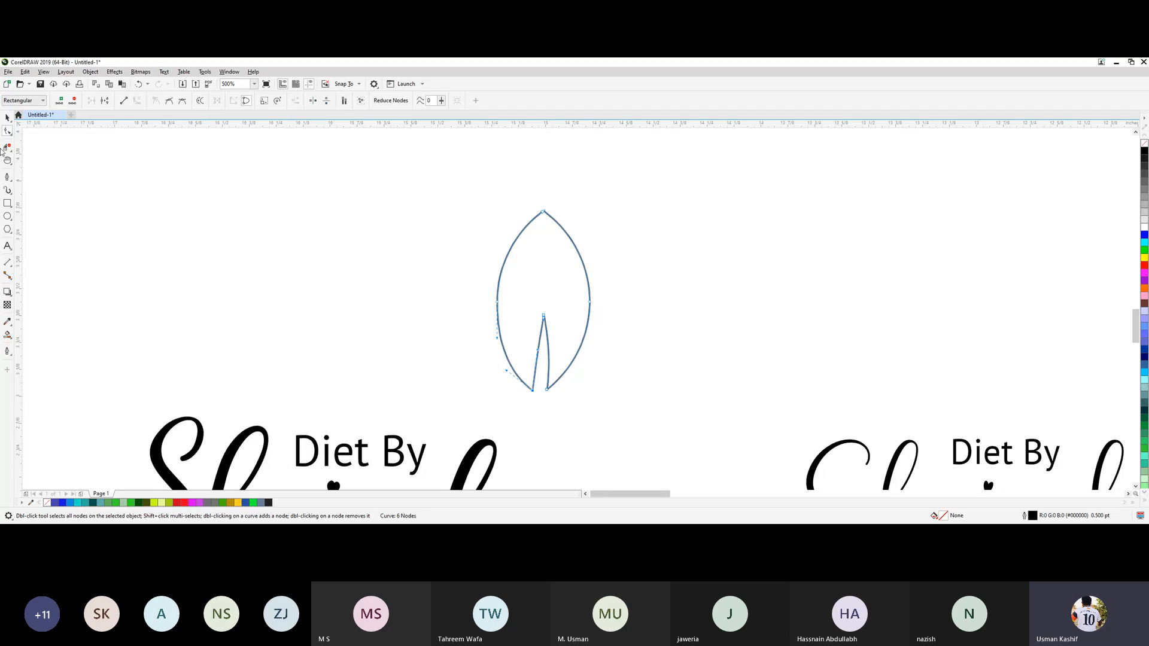
pyautogui.click(7, 117)
pyautogui.click(565, 329)
# Raise the apex node of the leaf's notch slightly to lengthen the cut.
pyautogui.scroll(3, 560, 295)
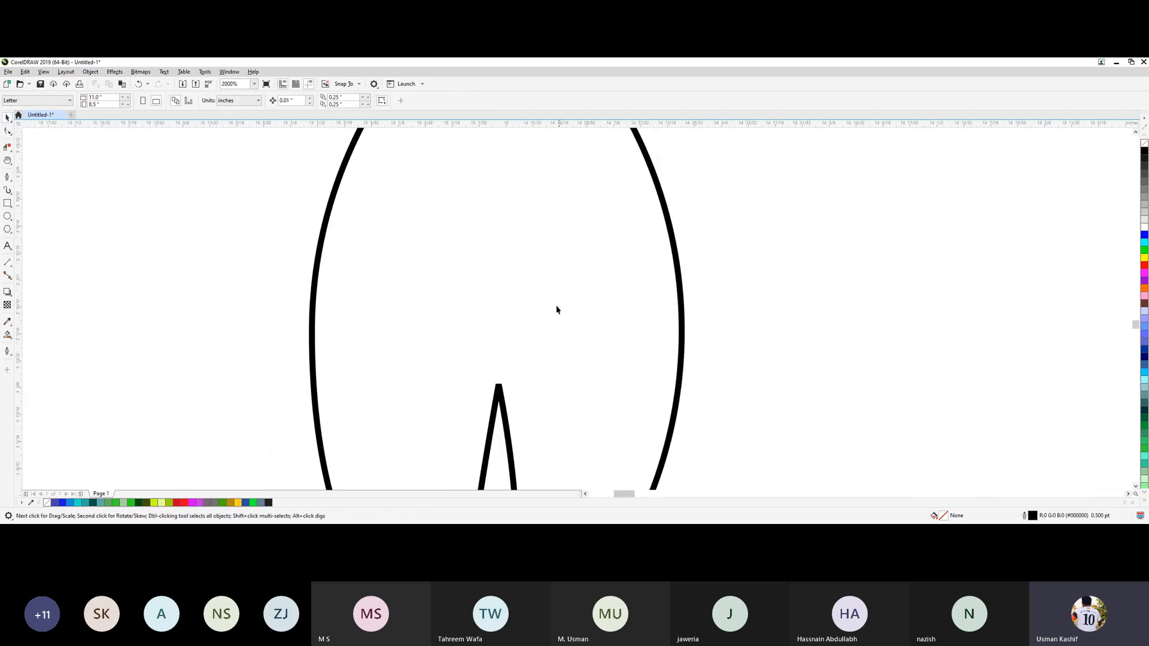
pyautogui.click(498, 395)
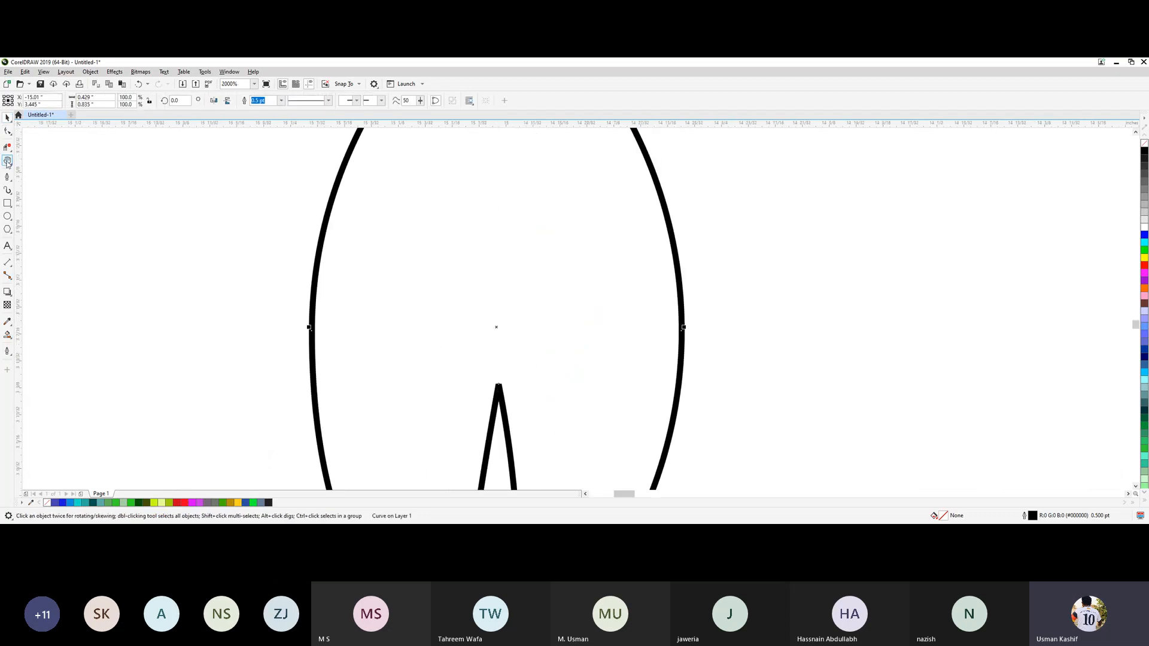
pyautogui.click(7, 131)
pyautogui.moveTo(486, 374); pyautogui.dragTo(508, 398)
pyautogui.press('Up')
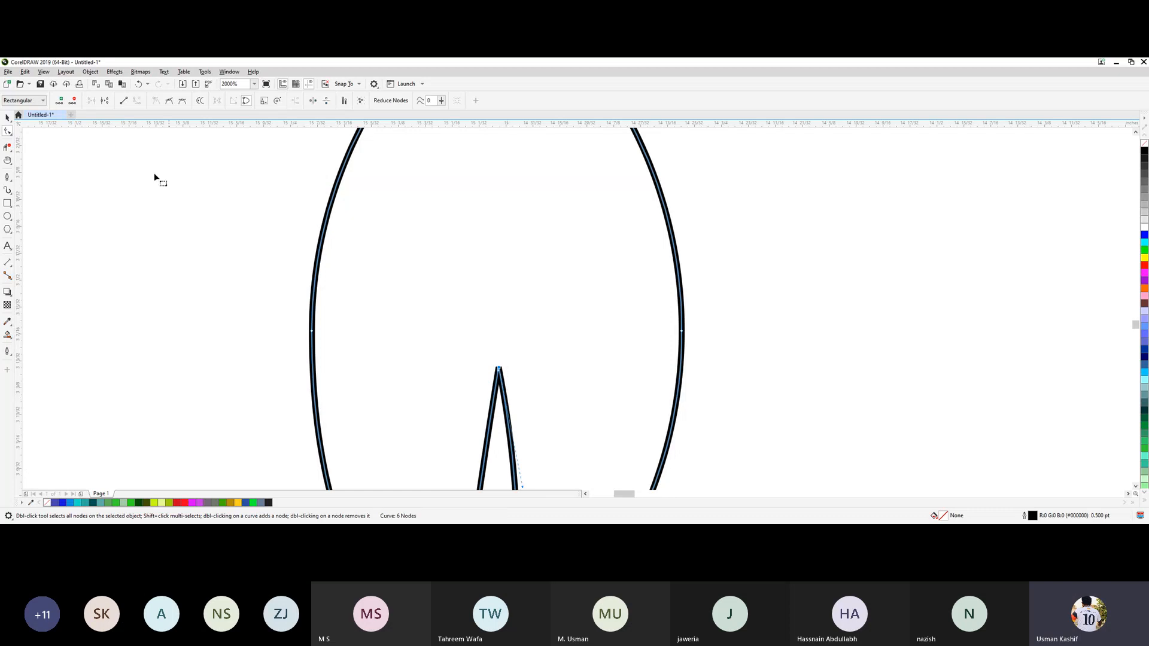
pyautogui.click(7, 117)
pyautogui.click(131, 241)
pyautogui.scroll(-2, 264, 305)
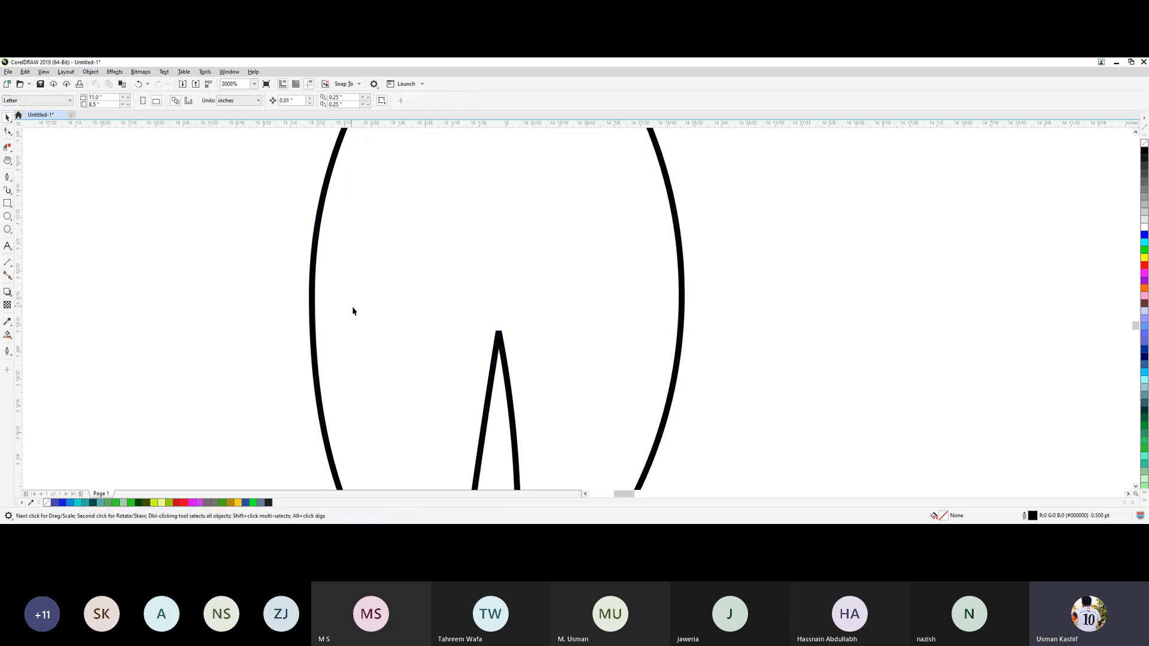
pyautogui.scroll(-4, 496, 319)
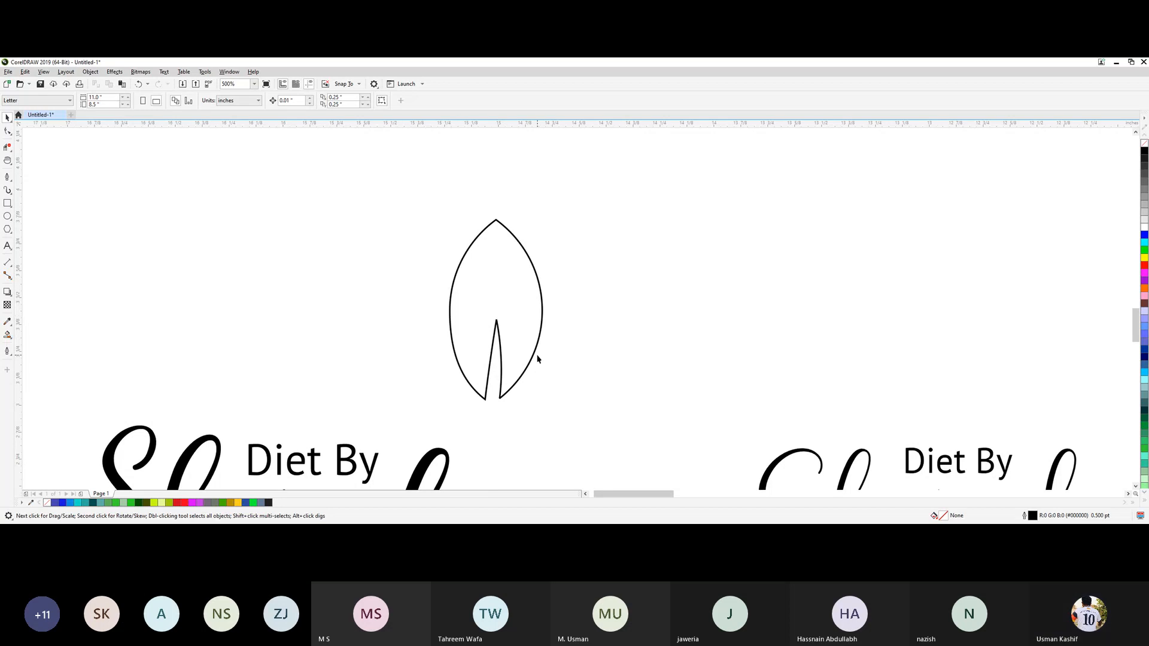
# Place a copy of the leaf, scaled to 68.3% and rotated about 31.5 degrees, overlapping the large leaf's lower left side.
pyautogui.click(533, 365)
pyautogui.moveTo(510, 290)
pyautogui.mouseDown()
pyautogui.moveTo(586, 286)
pyautogui.moveTo(531, 312)
pyautogui.moveTo(502, 307)
pyautogui.mouseUp()
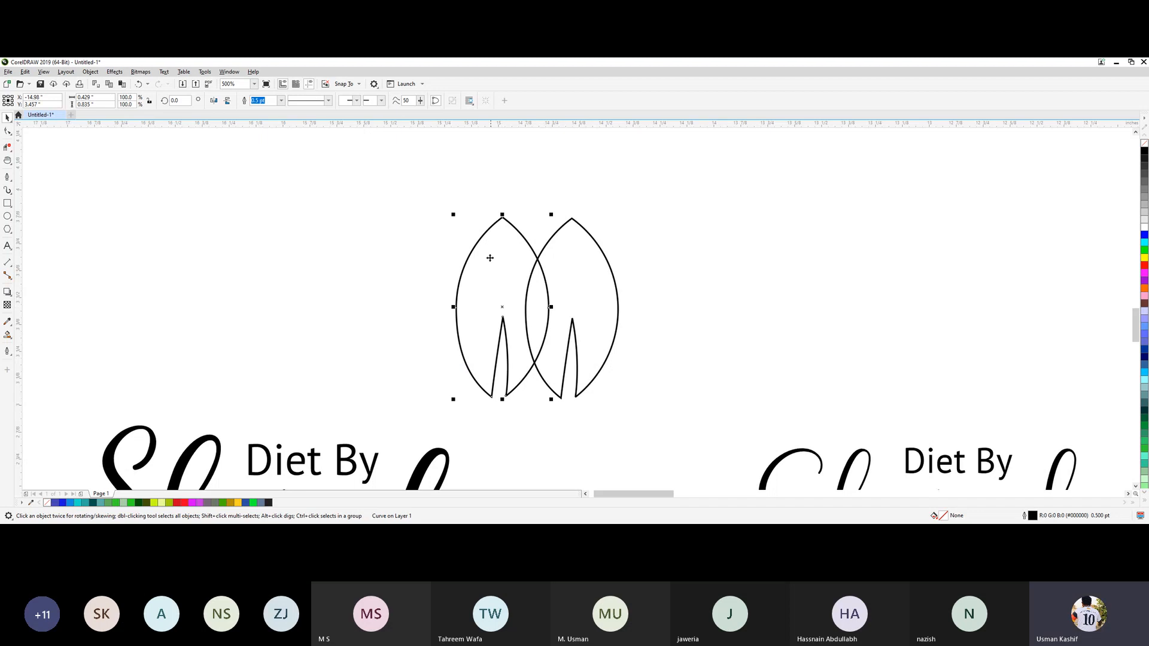
pyautogui.click(512, 274)
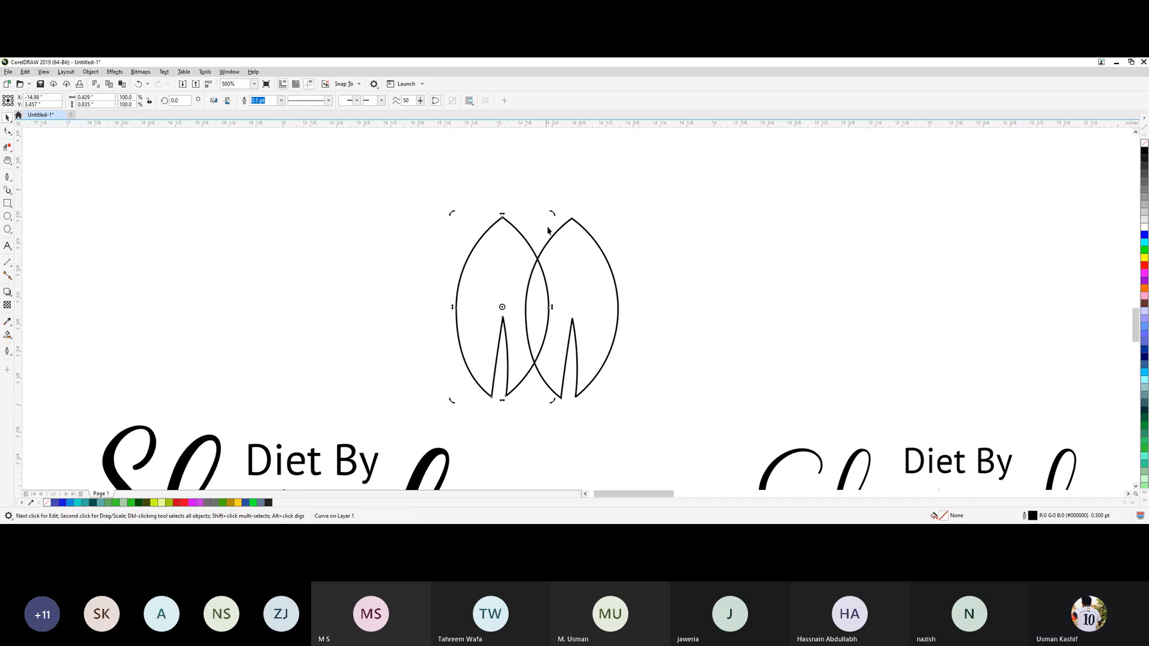
pyautogui.moveTo(551, 214); pyautogui.dragTo(468, 255)
pyautogui.click(482, 279)
pyautogui.click(701, 311)
pyautogui.moveTo(520, 318); pyautogui.dragTo(529, 345)
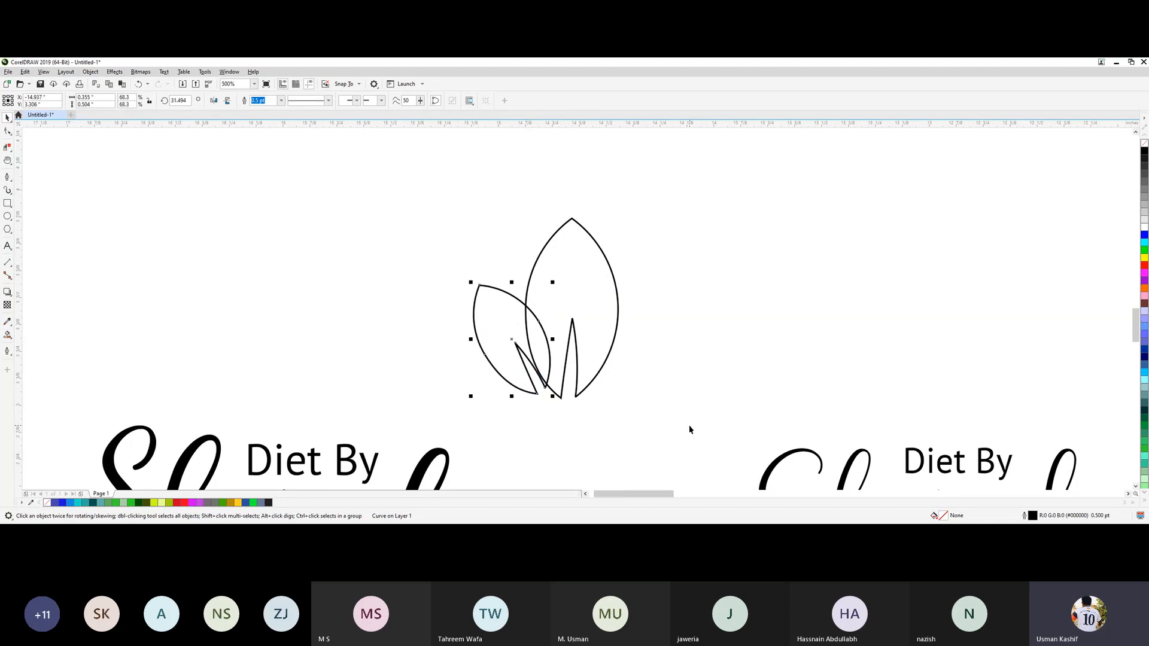
pyautogui.click(688, 428)
pyautogui.press('F10')
pyautogui.press('h')
pyautogui.moveTo(656, 408); pyautogui.dragTo(469, 287)
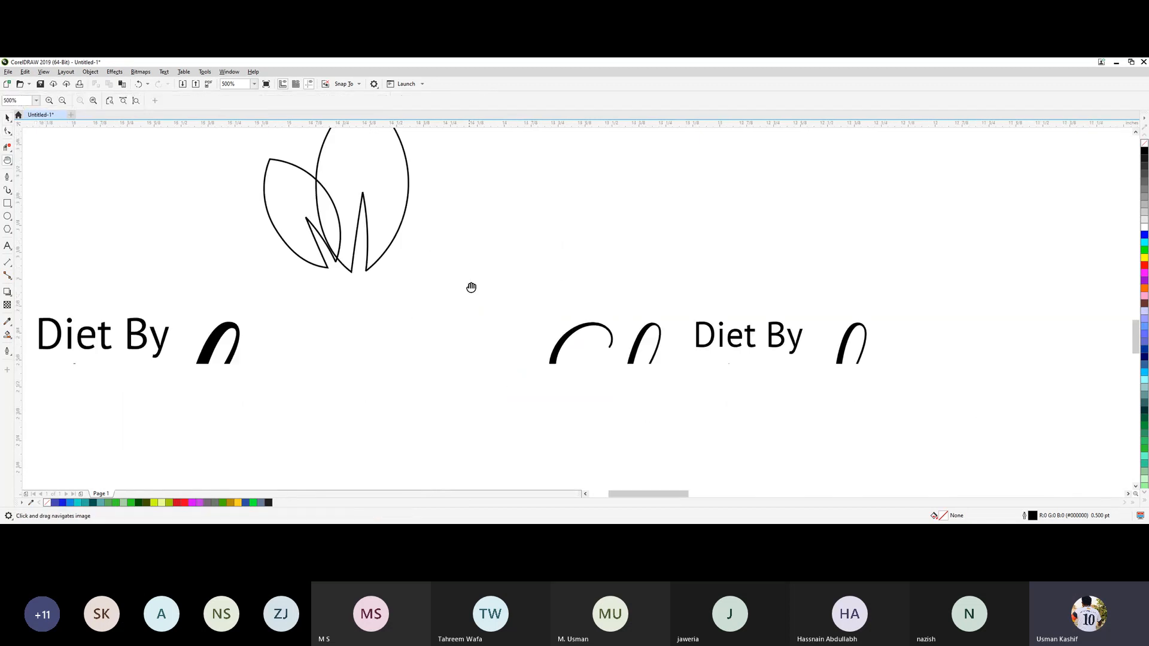
pyautogui.scroll(-4, 533, 307)
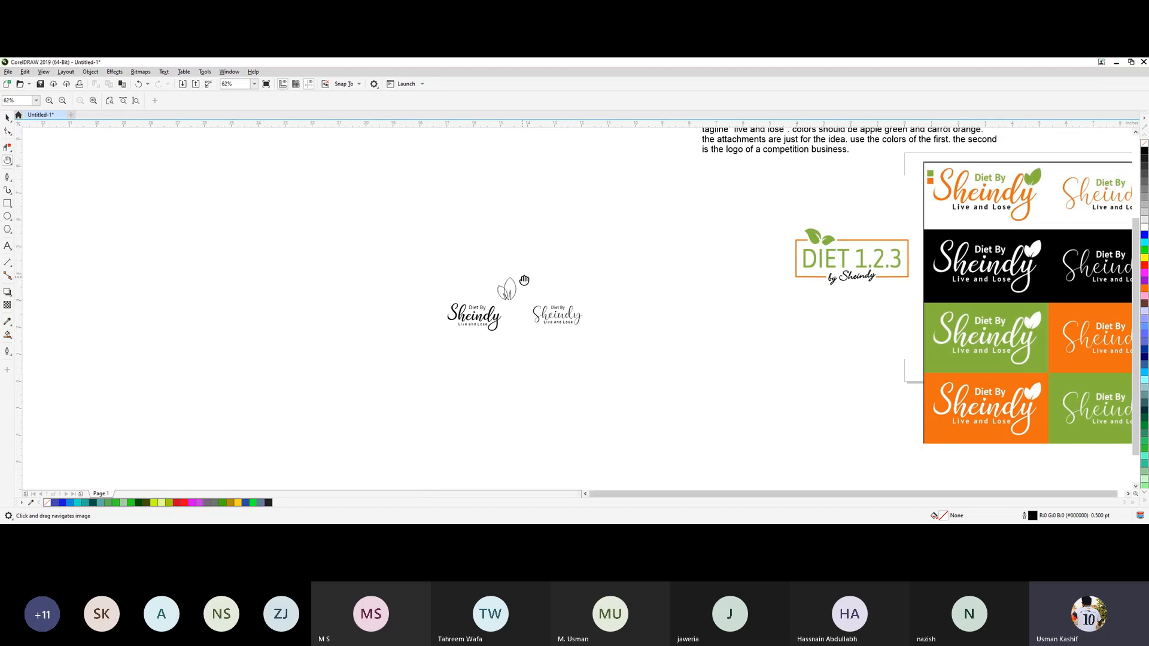
pyautogui.scroll(2, 521, 285)
pyautogui.scroll(1, 505, 343)
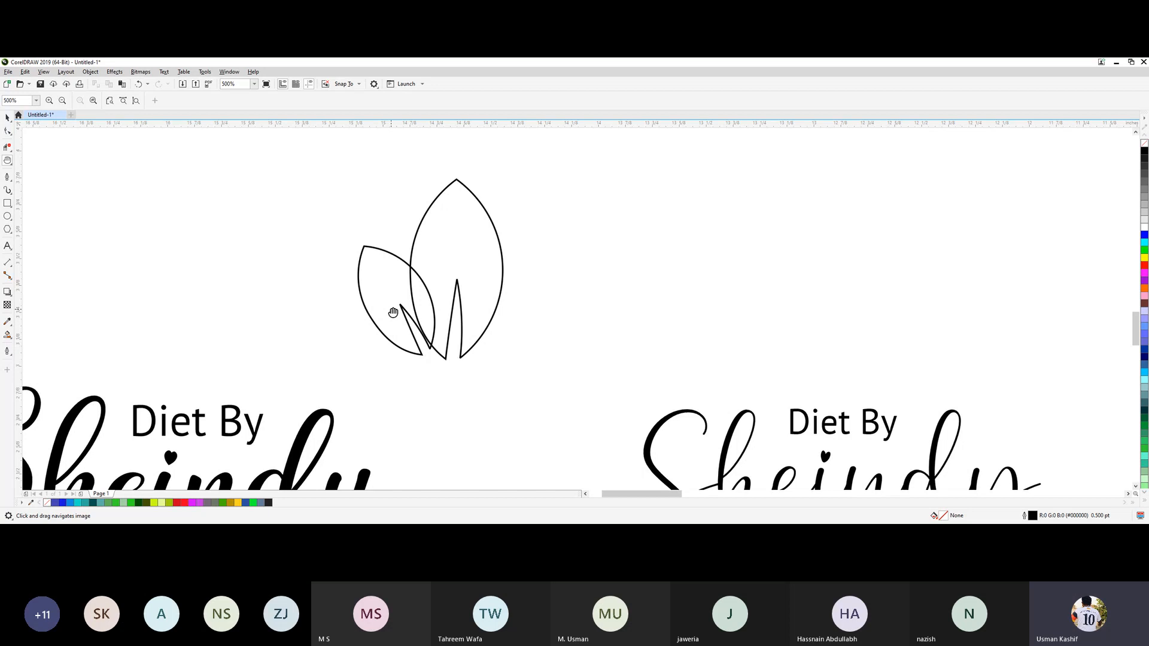
# Move the small tilted leaf slightly down and to the left so it overlaps the large leaf less.
pyautogui.moveTo(393, 313)
pyautogui.mouseDown()
pyautogui.moveTo(383, 323)
pyautogui.moveTo(396, 316)
pyautogui.mouseUp()
pyautogui.press('space')
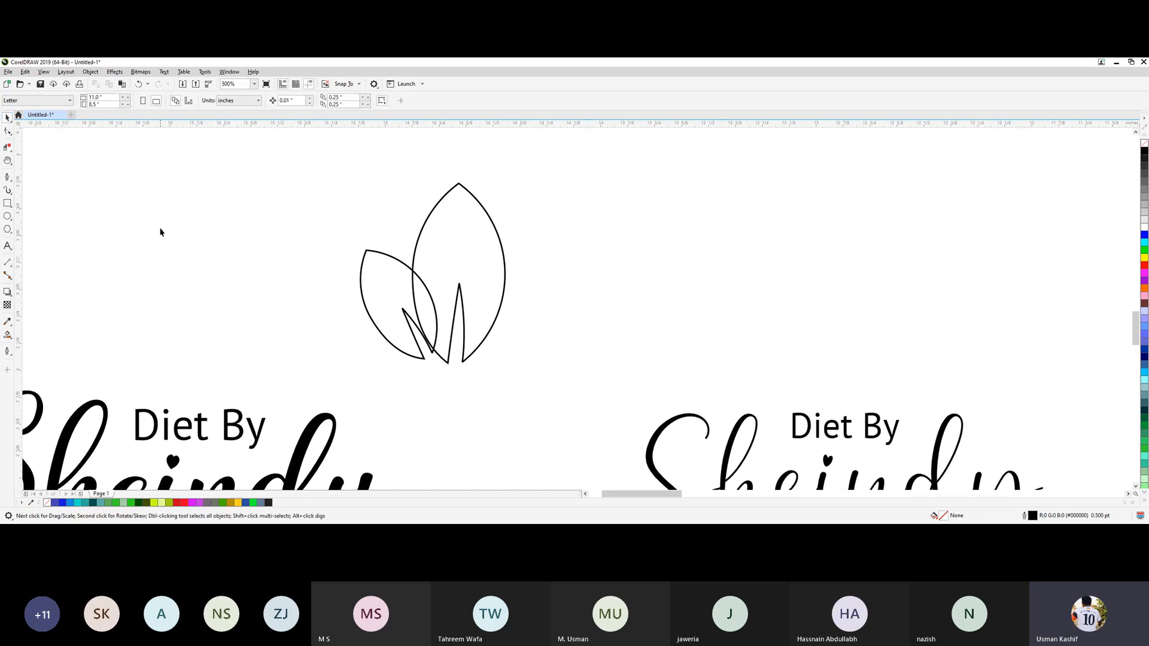
pyautogui.moveTo(431, 353); pyautogui.dragTo(392, 354)
pyautogui.click(638, 301)
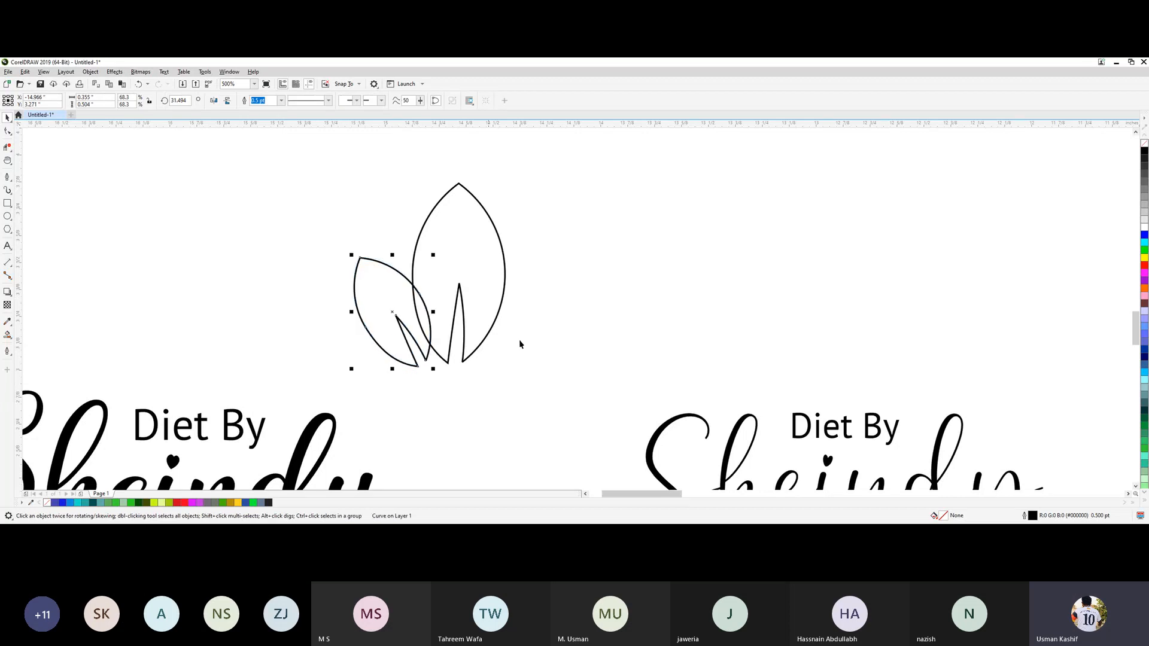
# Weld the large and small leaves into a single outline.
pyautogui.click(539, 337)
pyautogui.moveTo(541, 360); pyautogui.dragTo(548, 386)
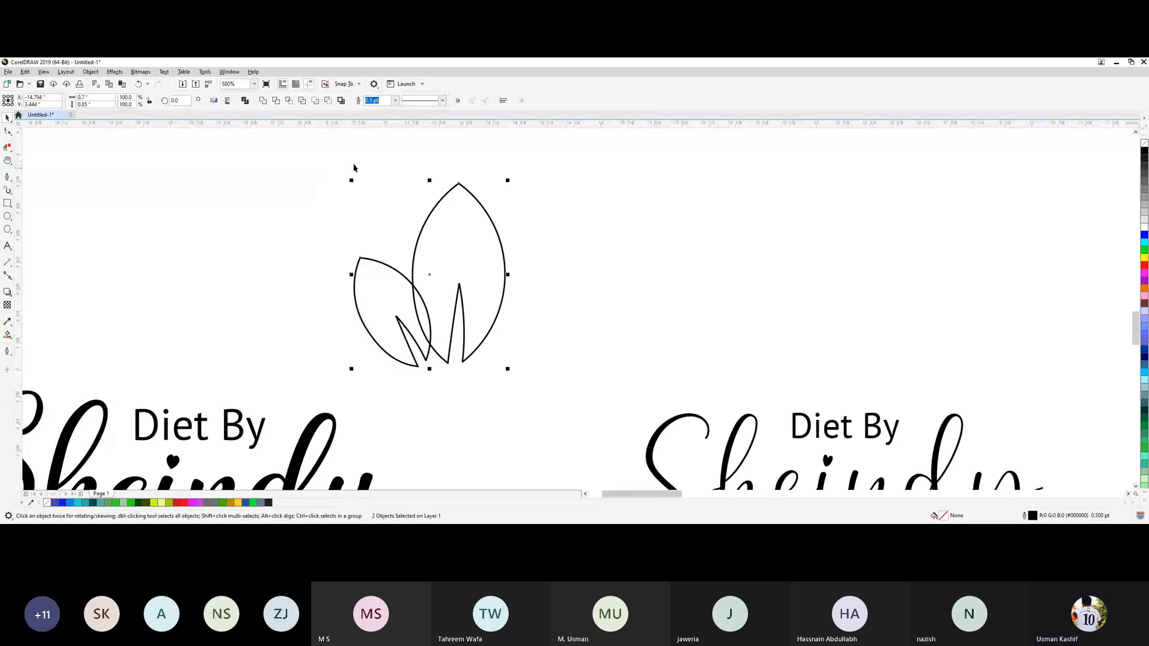
pyautogui.click(262, 101)
pyautogui.click(662, 265)
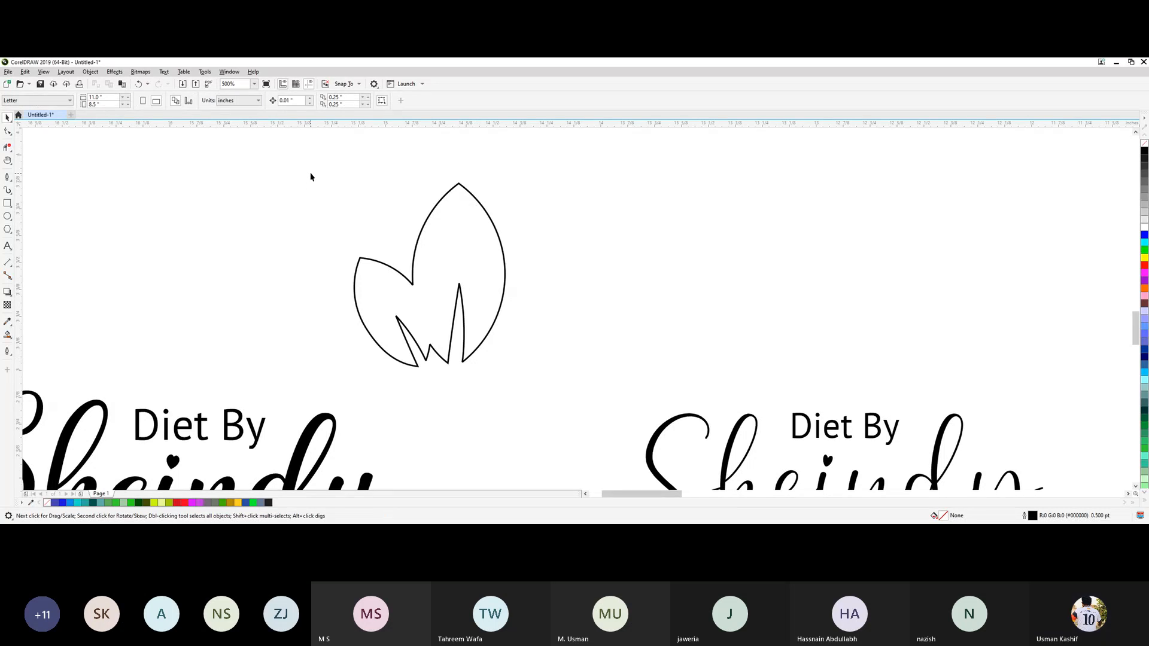
pyautogui.moveTo(523, 376); pyautogui.dragTo(527, 392)
pyautogui.click(530, 393)
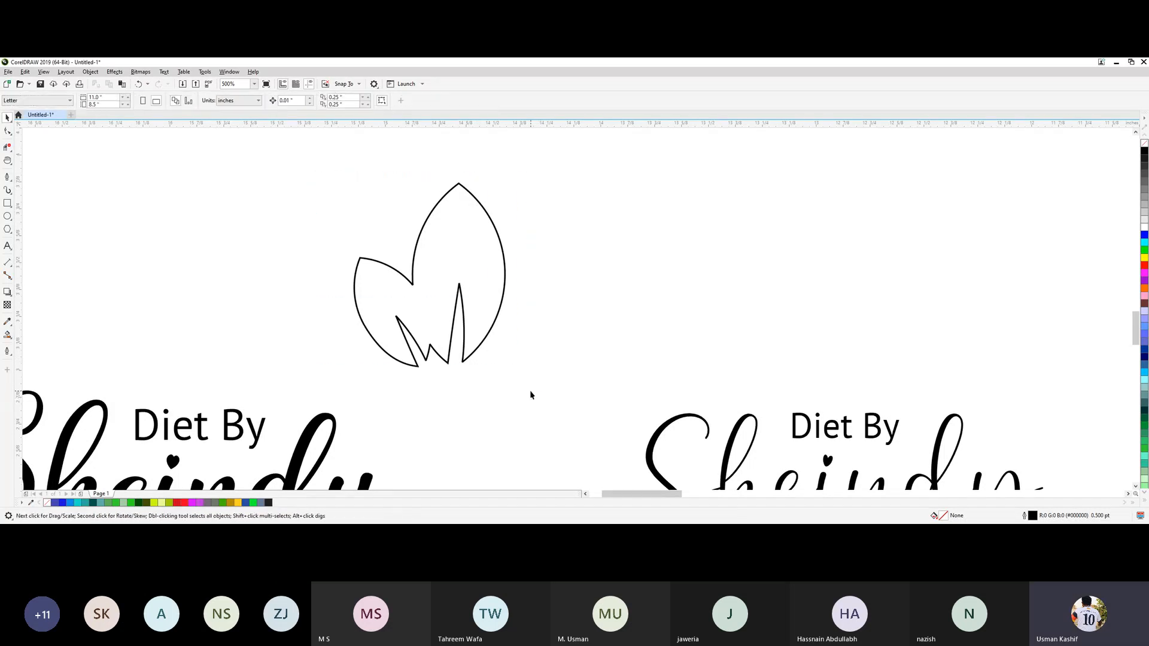
# Move the DIET 1.2.3 reference image horizontally to the left, close to the Sheindy logos.
pyautogui.scroll(-4, 530, 393)
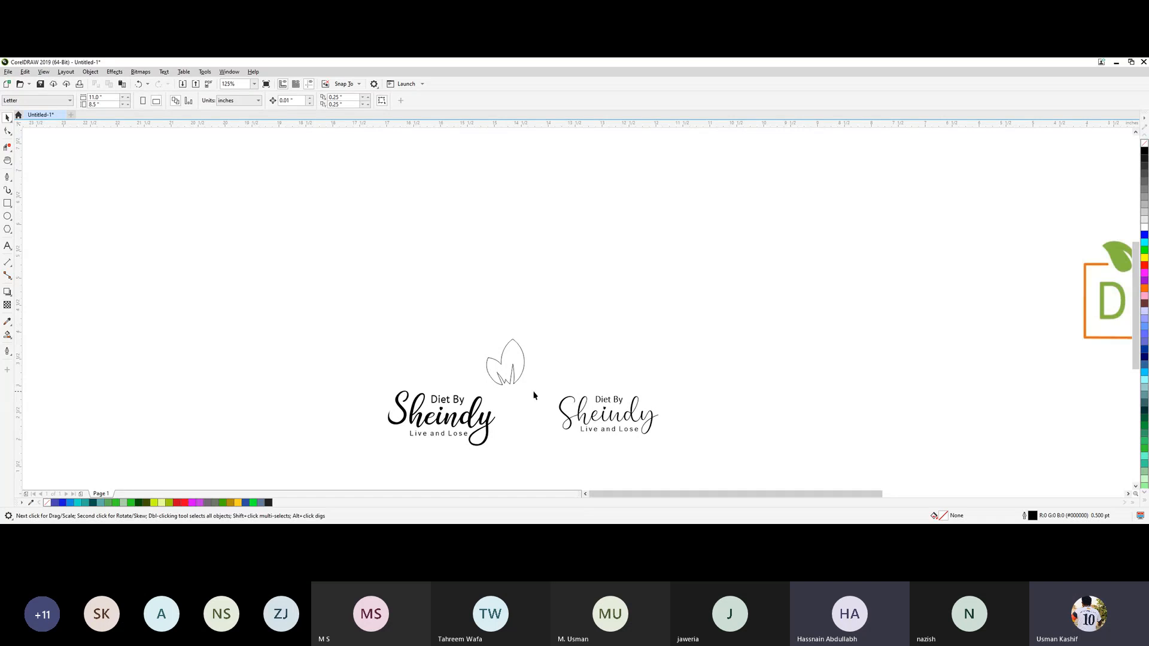
pyautogui.scroll(4, 531, 393)
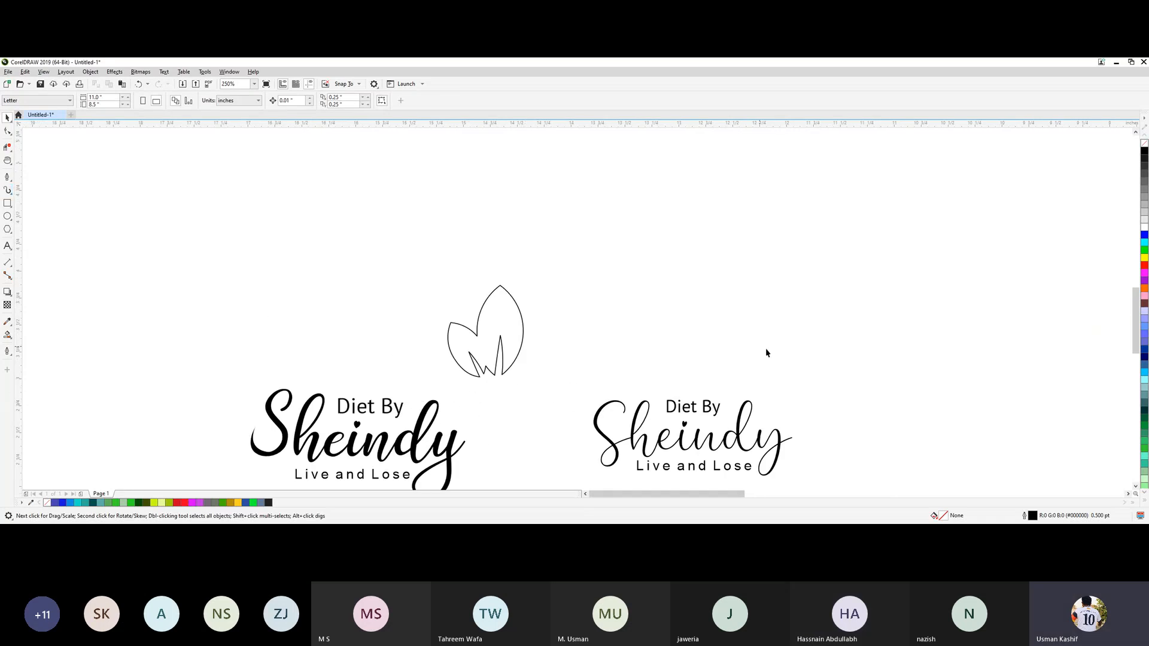
pyautogui.moveTo(700, 494)
pyautogui.mouseDown()
pyautogui.moveTo(739, 494)
pyautogui.moveTo(704, 496)
pyautogui.mouseUp()
pyautogui.scroll(-2, 748, 428)
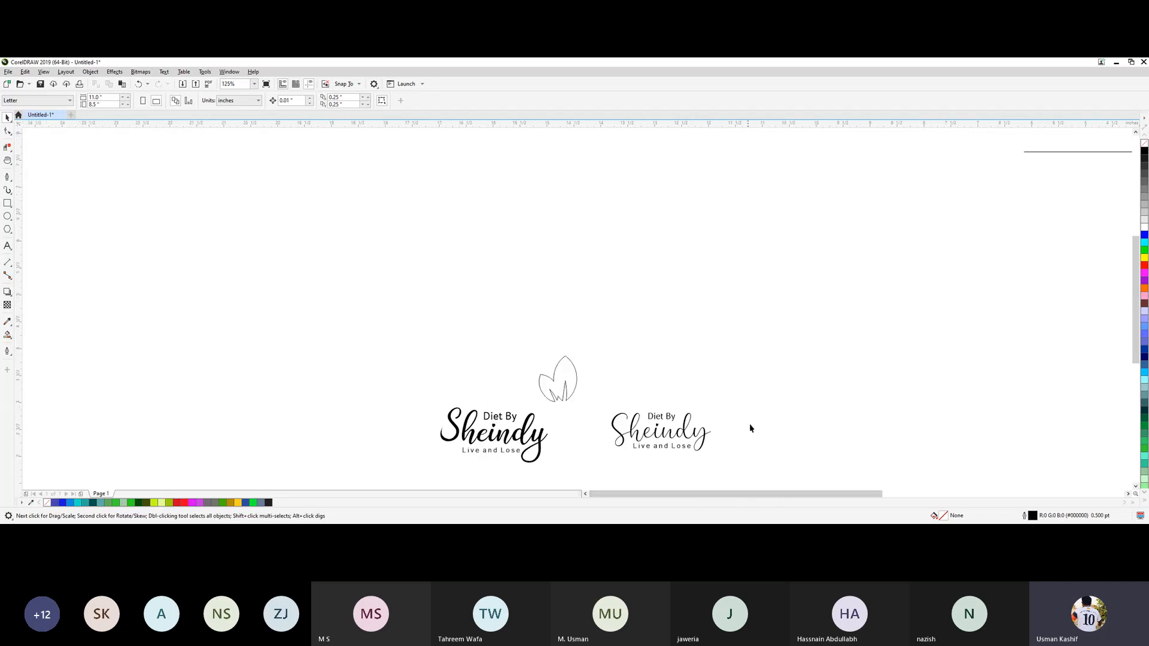
pyautogui.moveTo(767, 495); pyautogui.dragTo(762, 470)
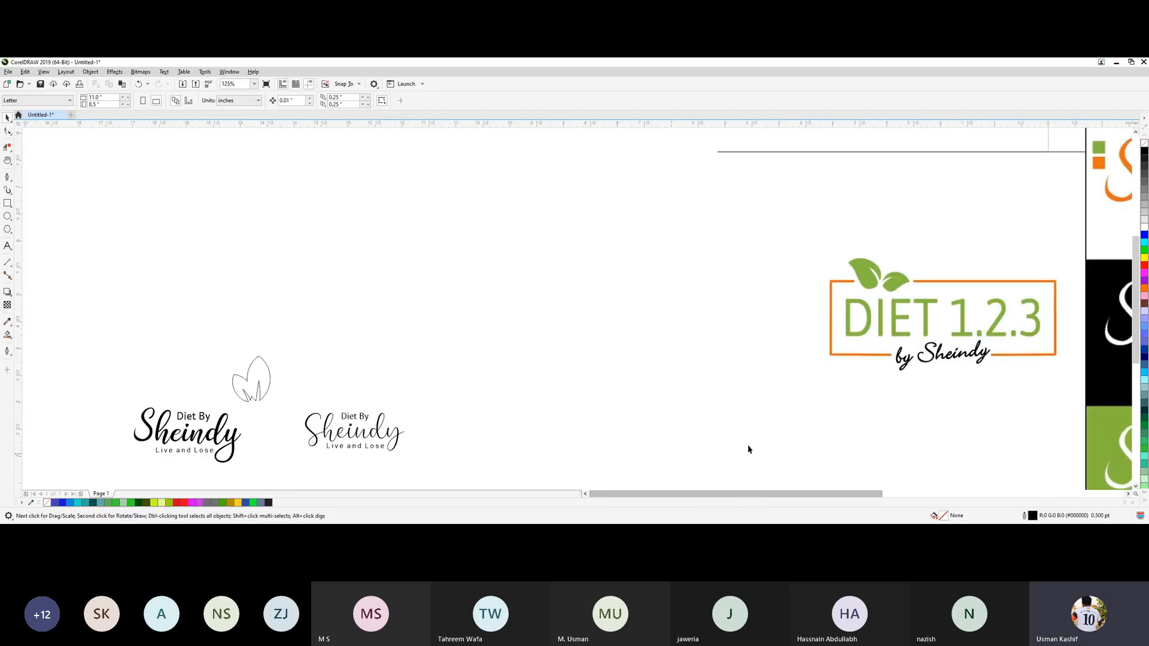
pyautogui.moveTo(856, 313); pyautogui.dragTo(405, 314)
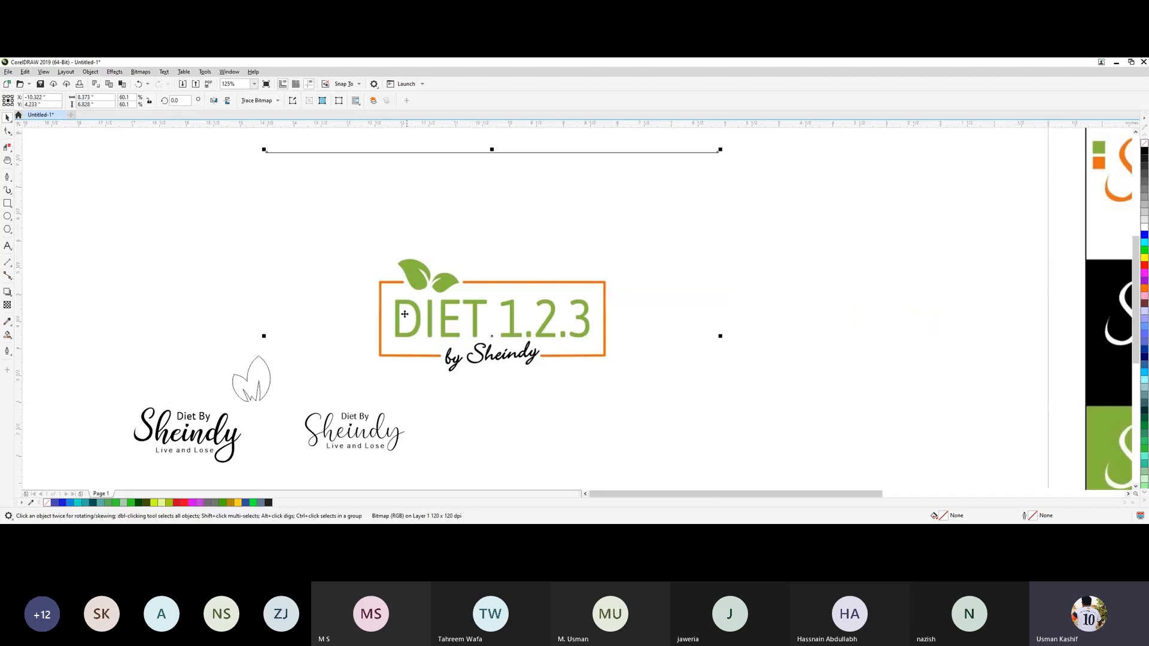
pyautogui.click(161, 274)
# Draw a square about 0.6 inches wide beside the reference logo and fill it with green #84B73E sampled from its leaf.
pyautogui.scroll(2, 299, 283)
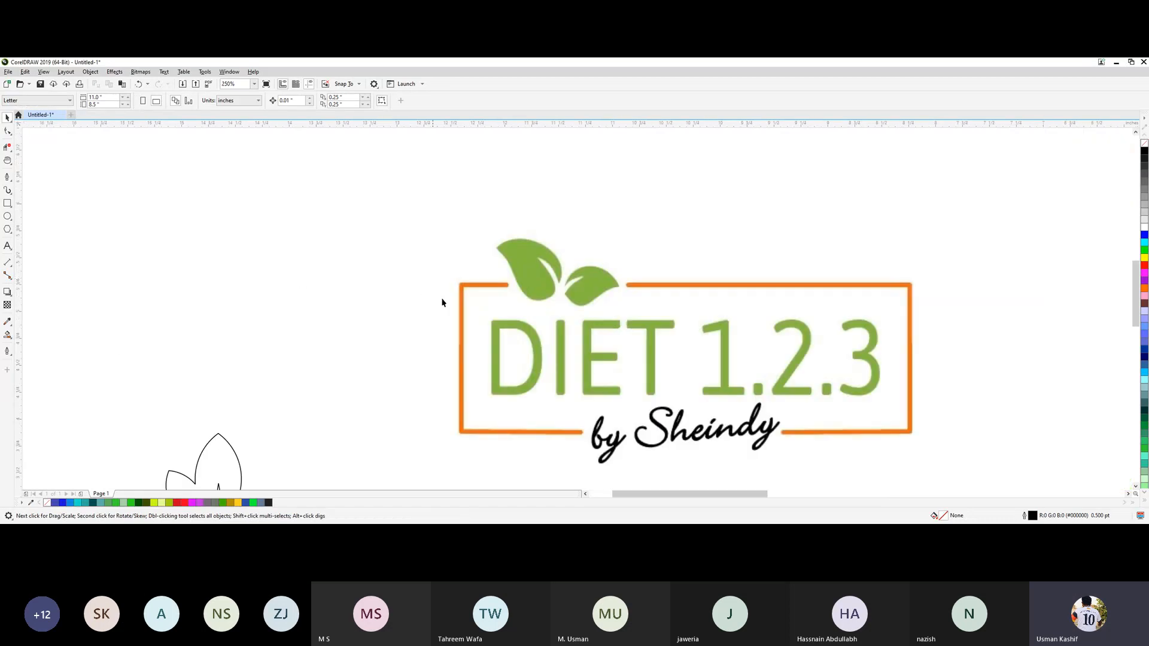
pyautogui.click(8, 203)
pyautogui.moveTo(153, 208); pyautogui.dragTo(218, 273)
pyautogui.click(8, 321)
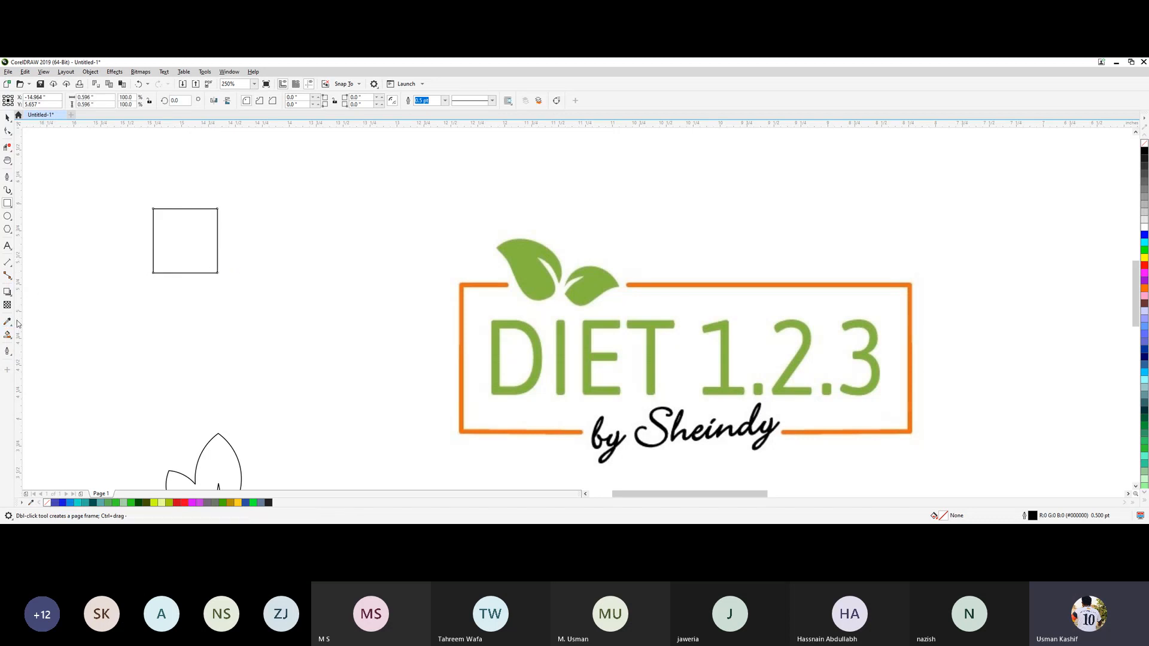
pyautogui.click(524, 257)
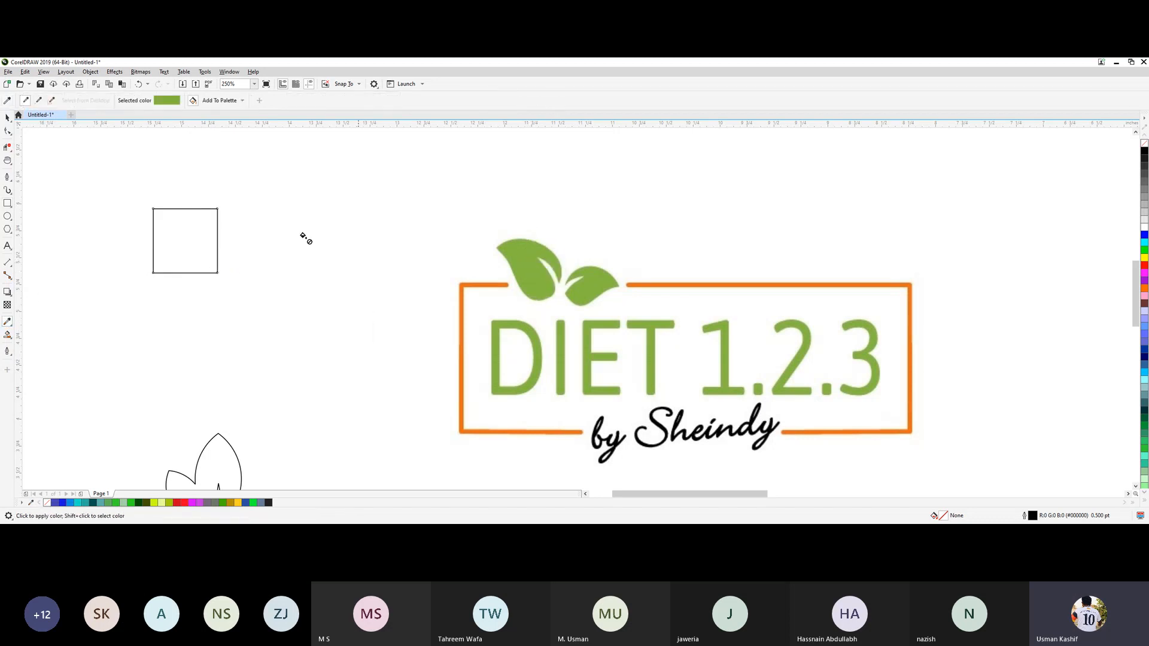
pyautogui.click(201, 244)
pyautogui.click(8, 117)
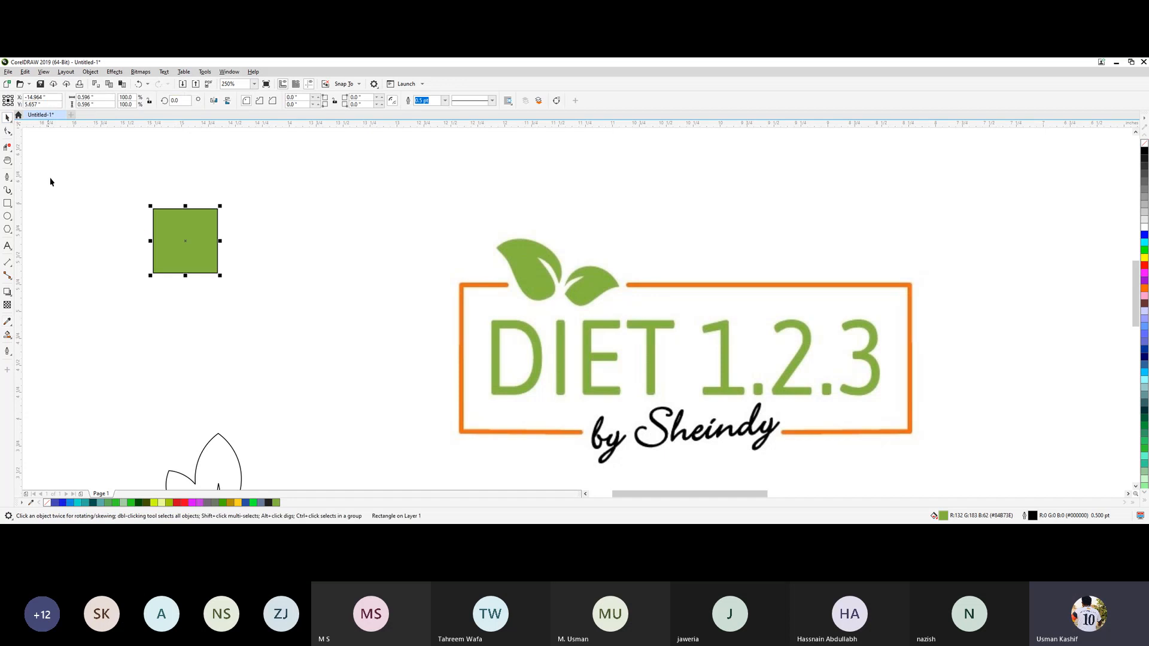
# Place a copy of the green square directly below it and fill the copy with orange #EA6C15 sampled from the reference frame.
pyautogui.moveTo(210, 236); pyautogui.dragTo(210, 311)
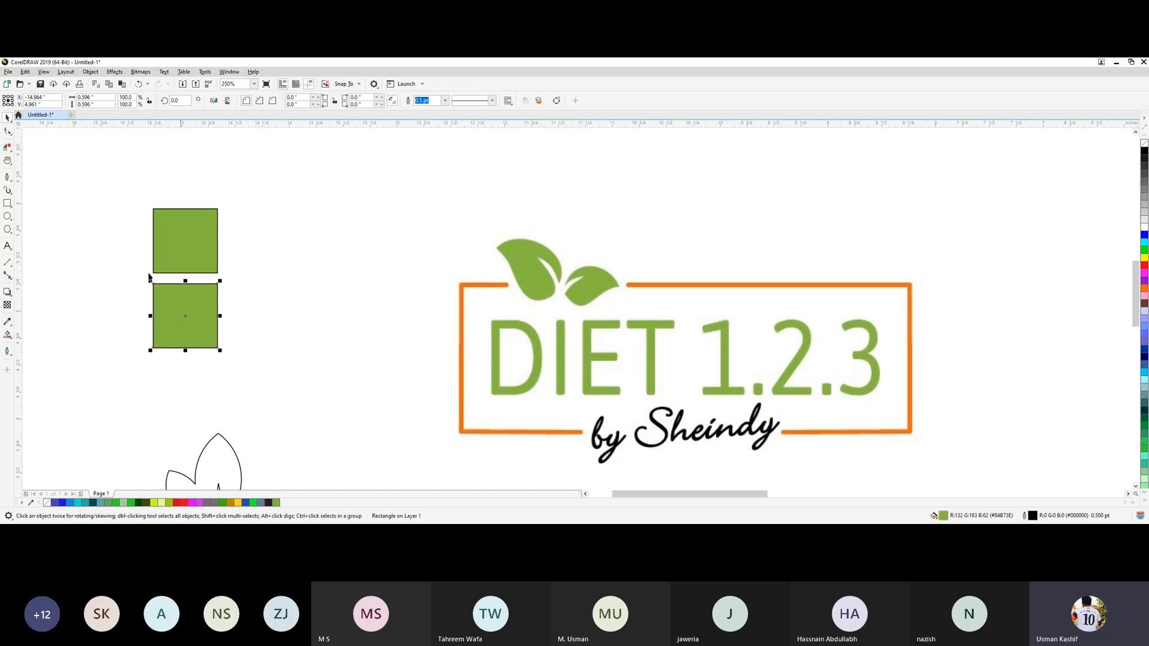
pyautogui.click(8, 322)
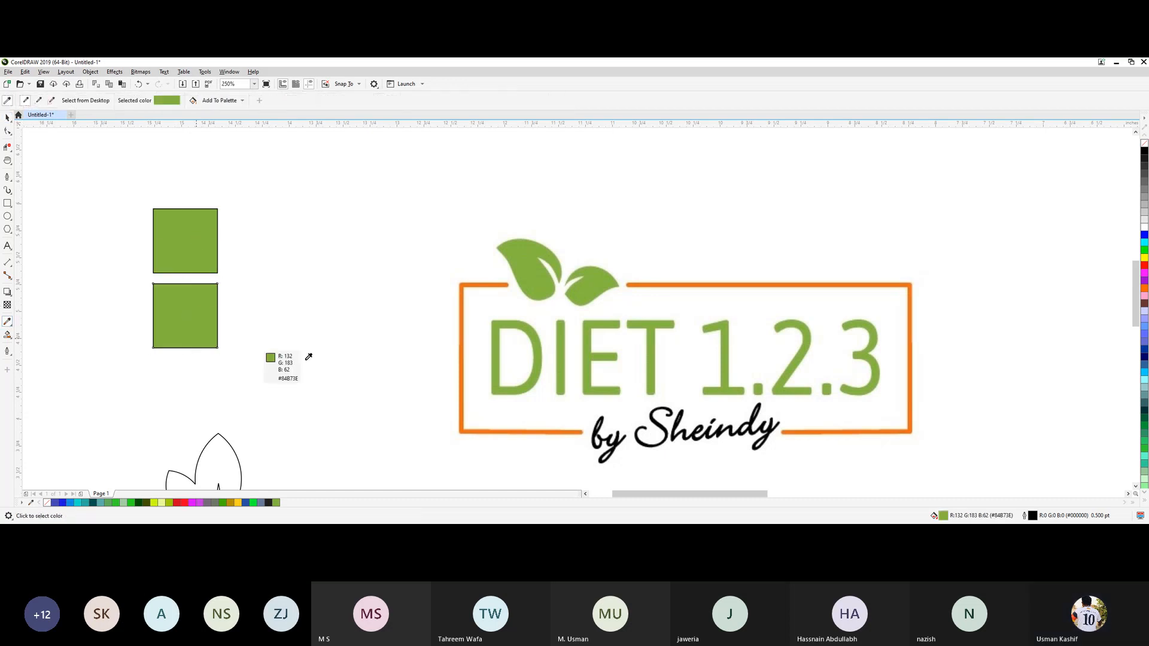
pyautogui.click(461, 416)
pyautogui.click(214, 340)
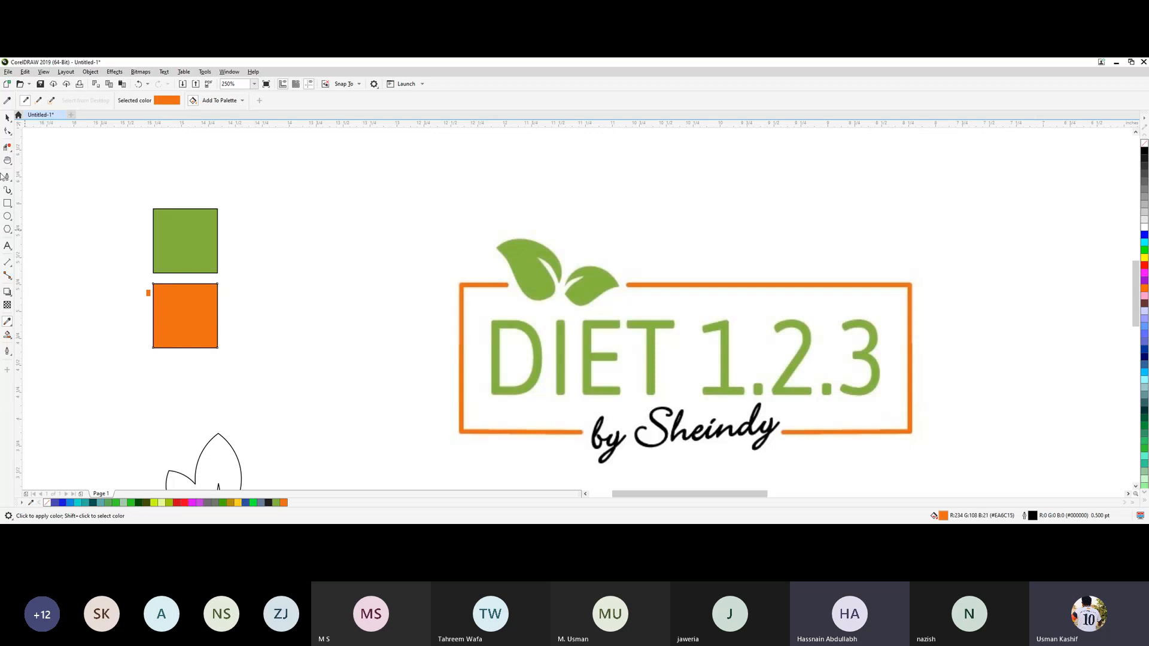
# Remove the outlines from both color squares and clear the DIET 1.2.3 reference image from the work area.
pyautogui.click(7, 118)
pyautogui.moveTo(113, 180); pyautogui.dragTo(250, 365)
pyautogui.click(395, 101)
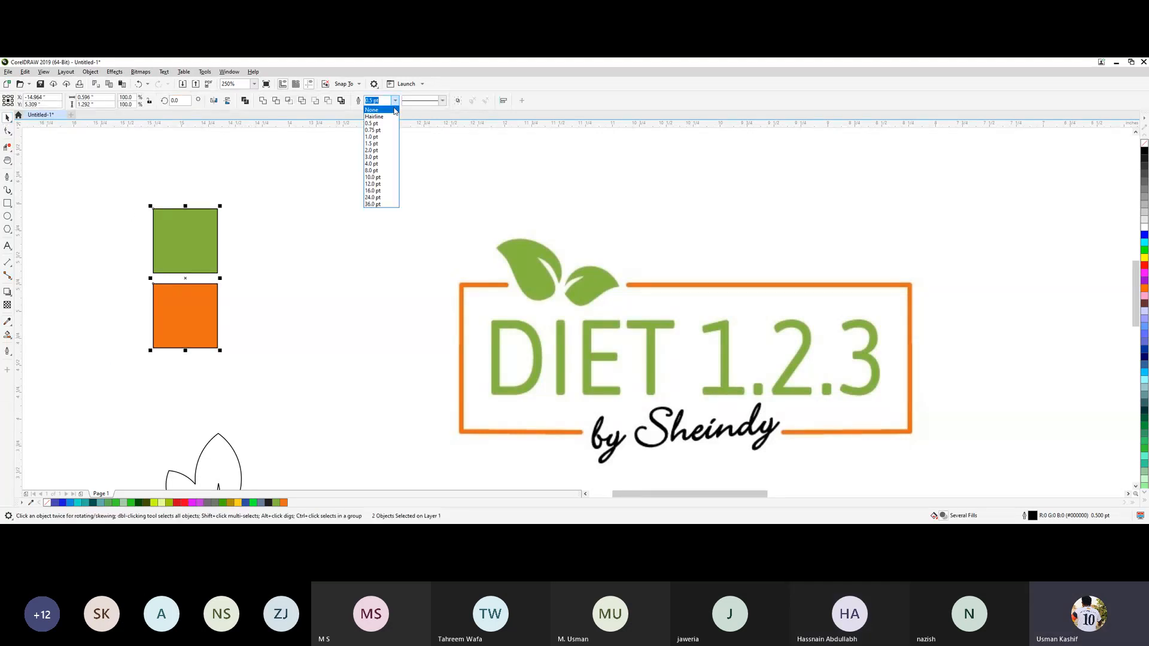
pyautogui.click(395, 111)
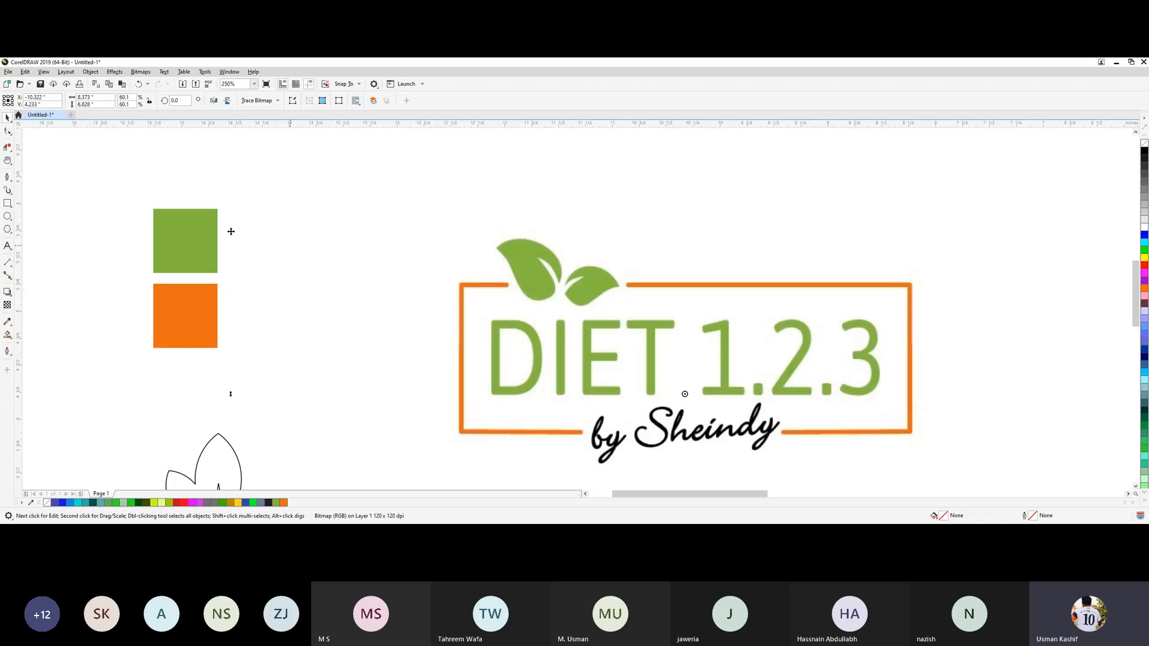
pyautogui.click(79, 203)
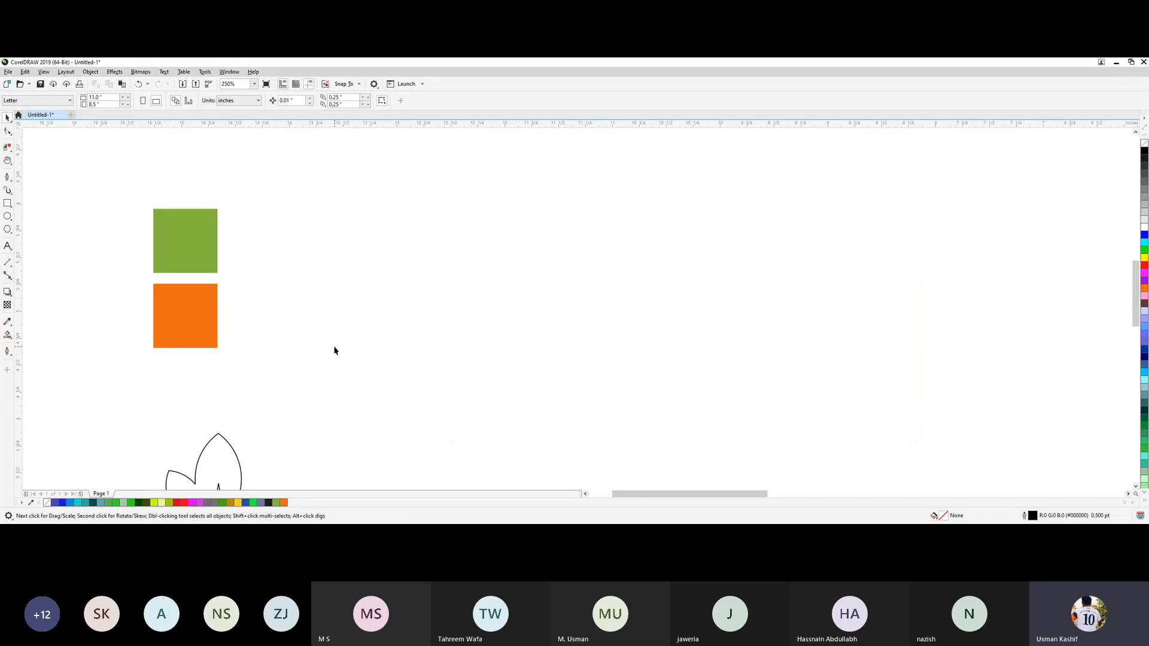
# Scale the two-leaf shape to 51.5% and place it at the upper end of the bold Sheindy lettering.
pyautogui.press('h')
pyautogui.moveTo(303, 402); pyautogui.dragTo(636, 256)
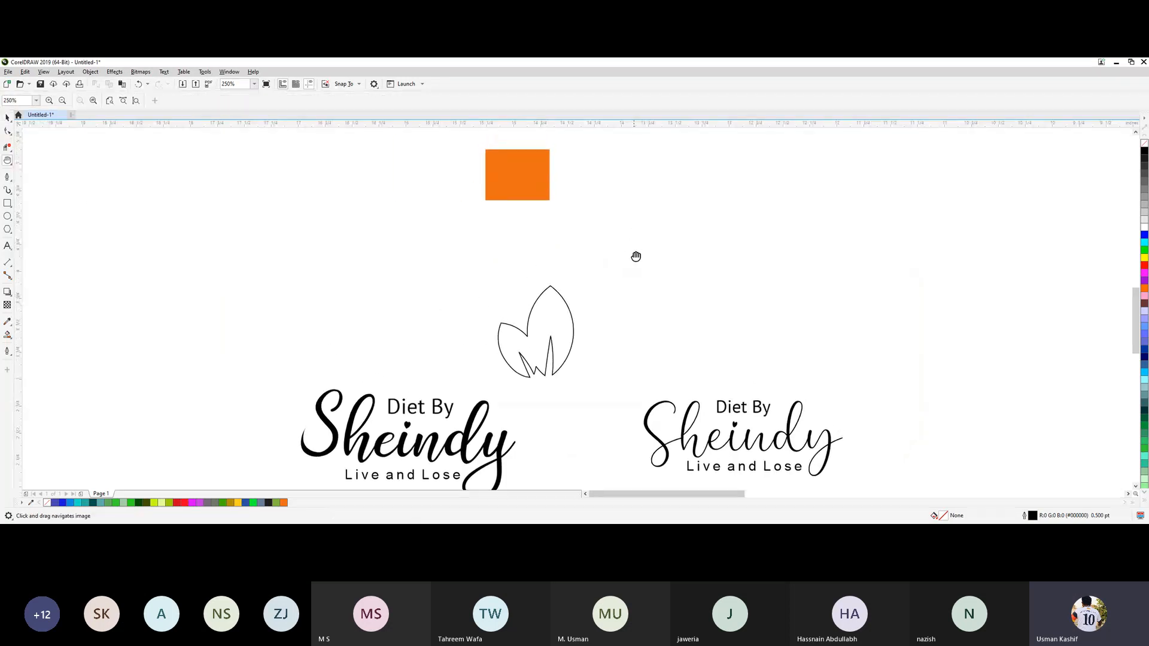
pyautogui.scroll(-2, 623, 277)
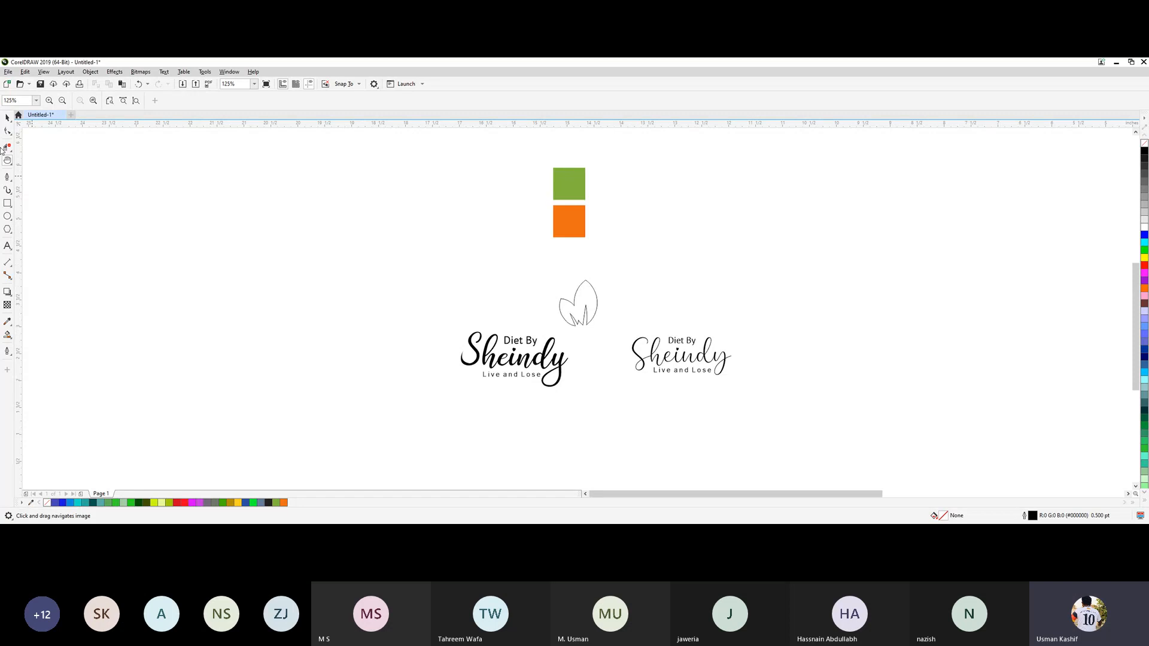
pyautogui.click(8, 118)
pyautogui.click(594, 308)
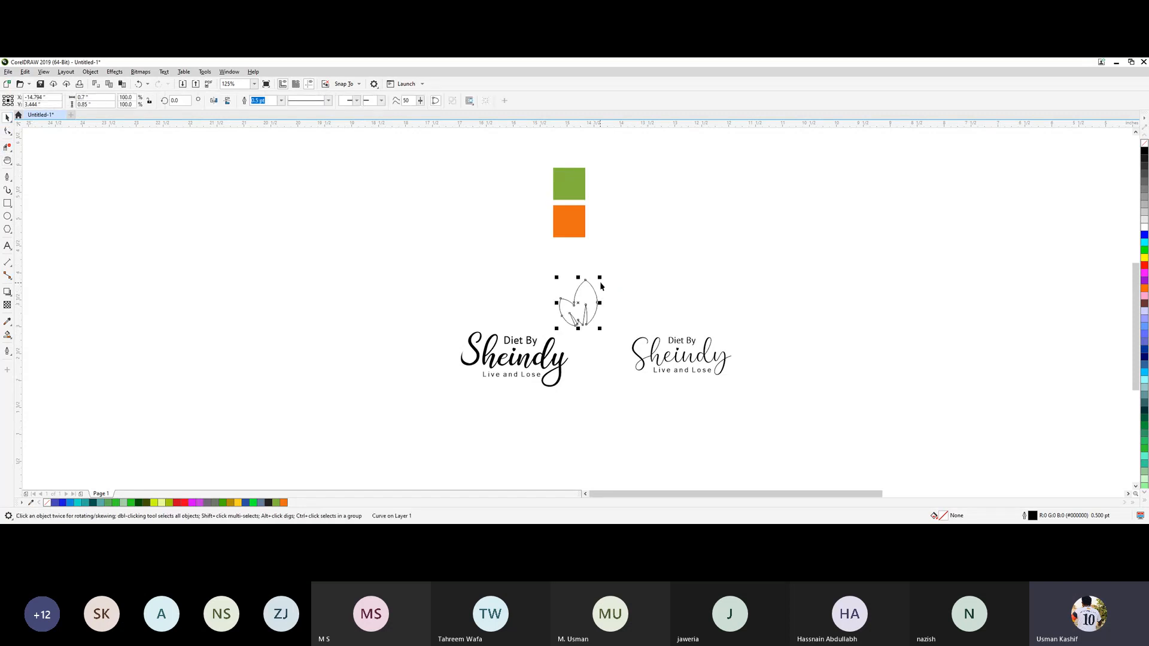
pyautogui.moveTo(602, 276); pyautogui.dragTo(588, 333)
pyautogui.click(629, 282)
# Shift the two-leaf shape down and left to nestle between the d and y of the bold Sheindy.
pyautogui.scroll(5, 585, 338)
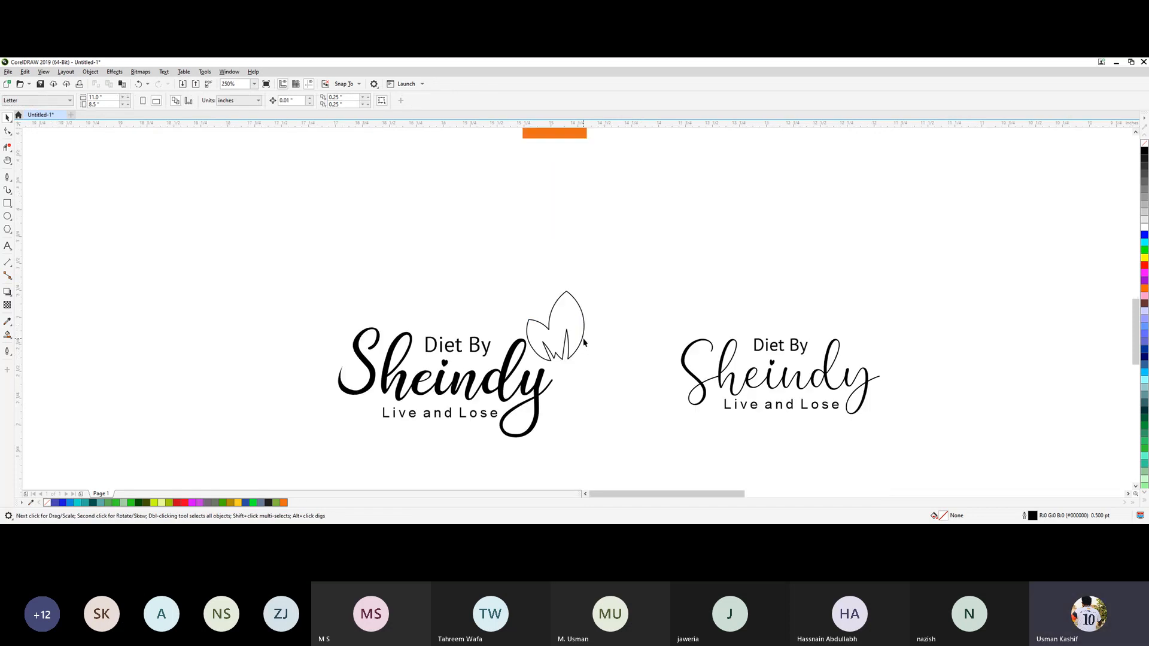
pyautogui.moveTo(587, 241); pyautogui.dragTo(569, 264)
pyautogui.moveTo(544, 323); pyautogui.dragTo(530, 353)
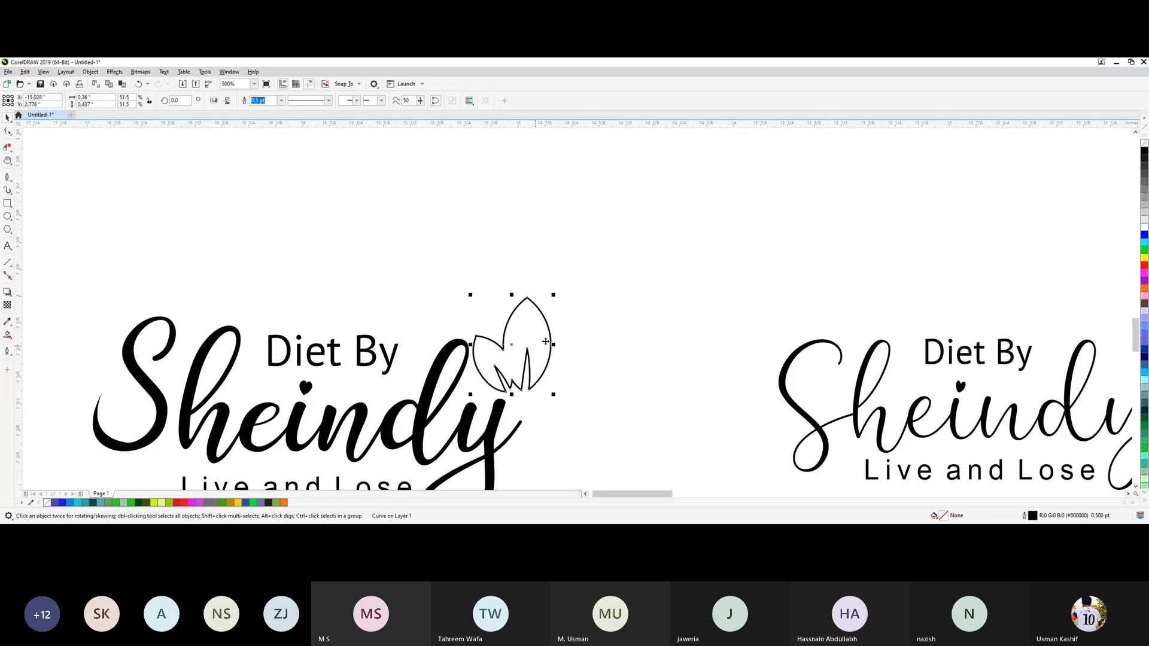
pyautogui.click(637, 295)
pyautogui.scroll(-1, 636, 295)
pyautogui.scroll(-2, 613, 294)
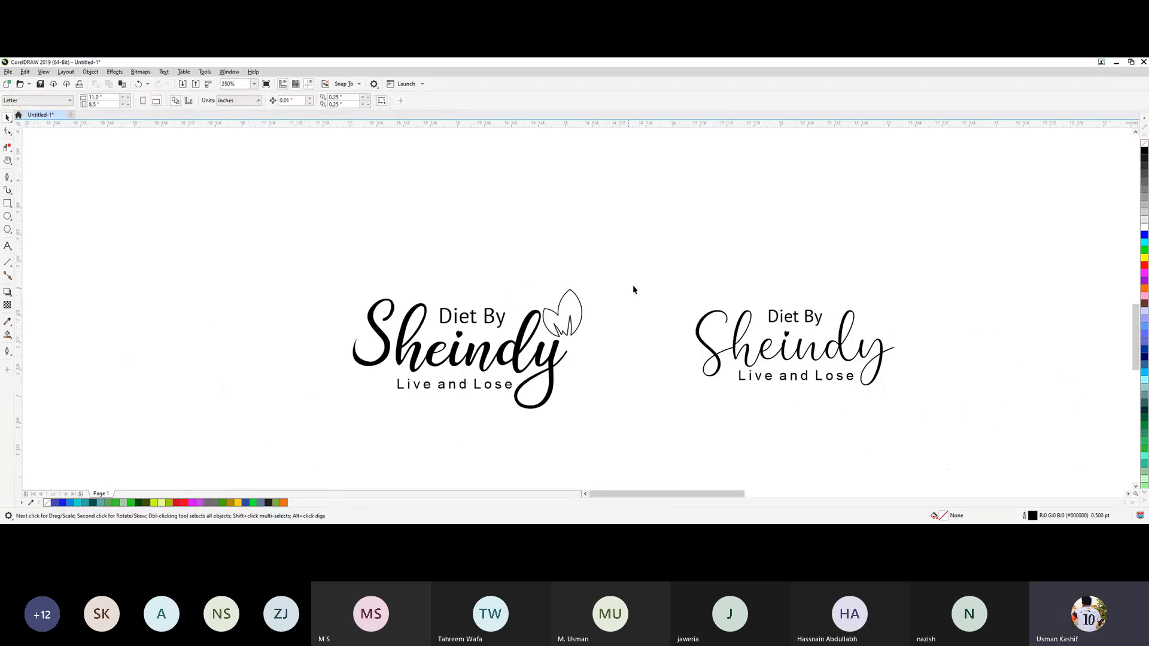
# Move the green and orange squares down together to just above the bold logo.
pyautogui.press('h')
pyautogui.moveTo(639, 213); pyautogui.dragTo(587, 274)
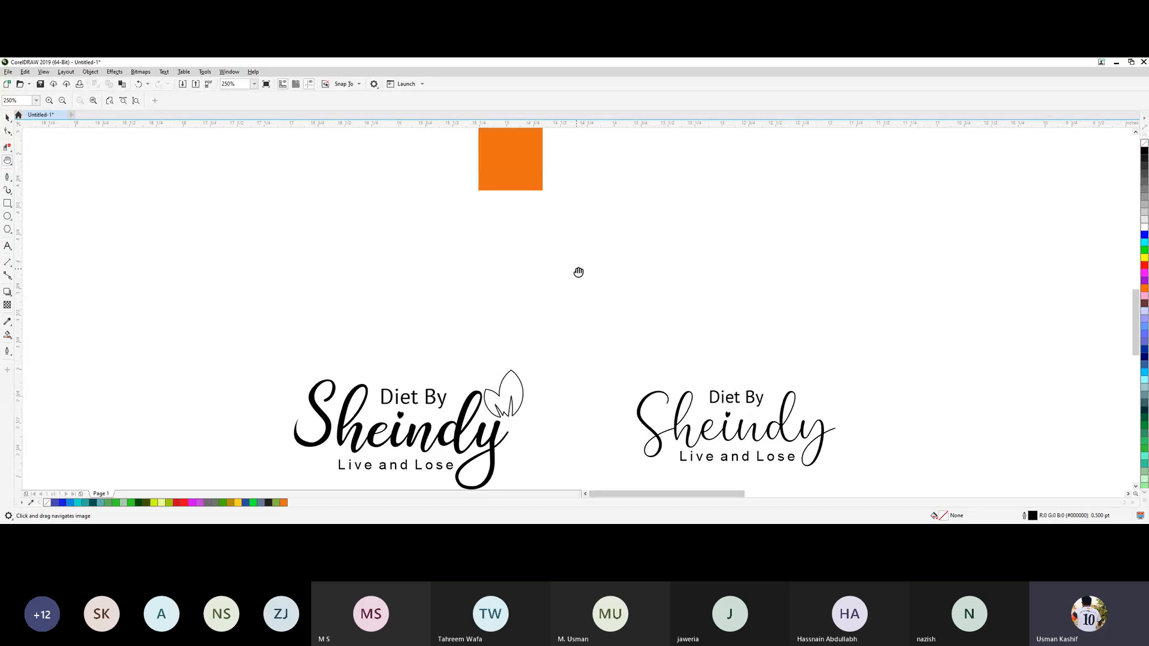
pyautogui.moveTo(523, 243); pyautogui.dragTo(515, 316)
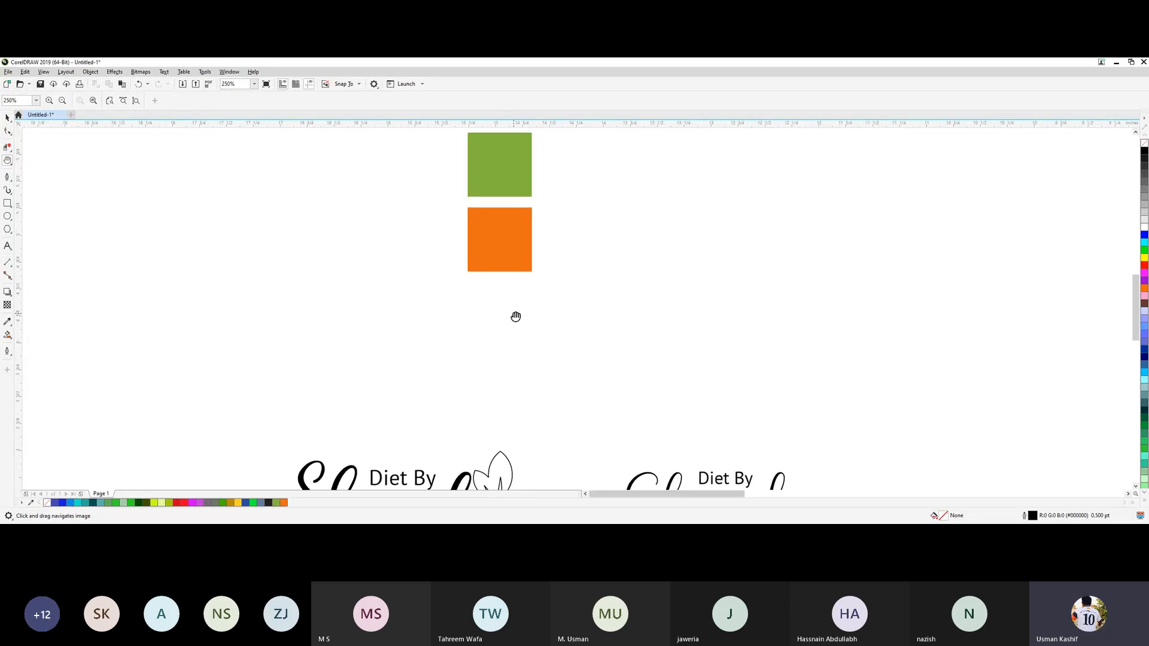
pyautogui.scroll(-2, 515, 316)
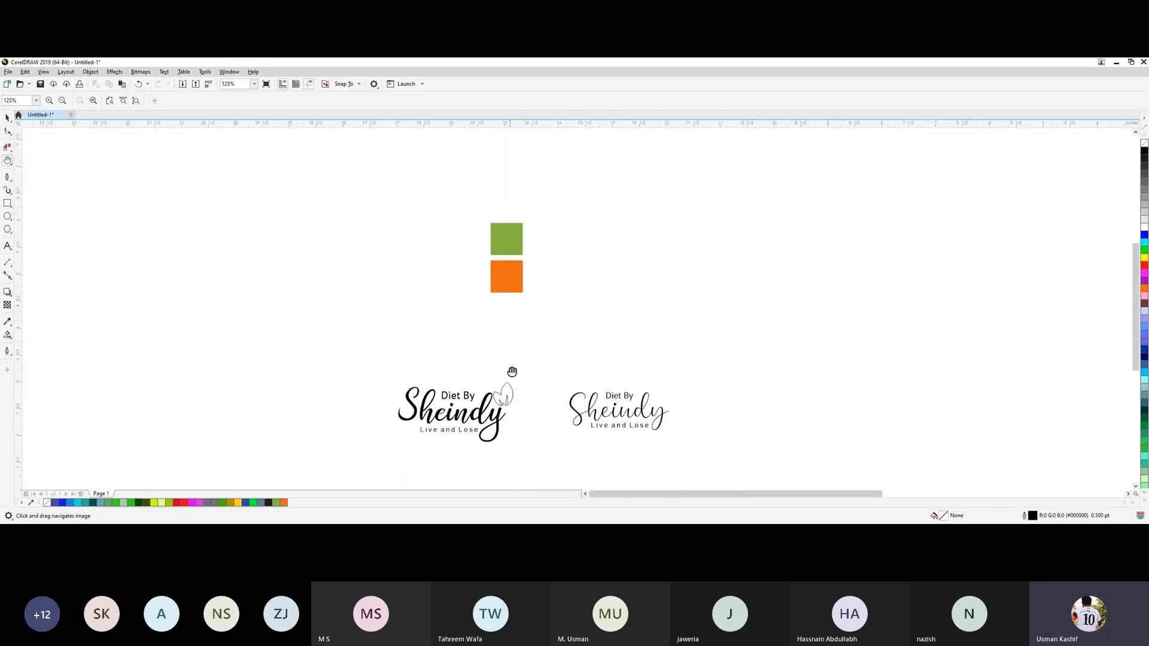
pyautogui.click(10, 117)
pyautogui.moveTo(471, 198); pyautogui.dragTo(546, 316)
pyautogui.moveTo(501, 279); pyautogui.dragTo(491, 347)
# Color the bold logo's Diet By text green #84B73E and its Sheindy lettering orange #EA6C15.
pyautogui.click(468, 397)
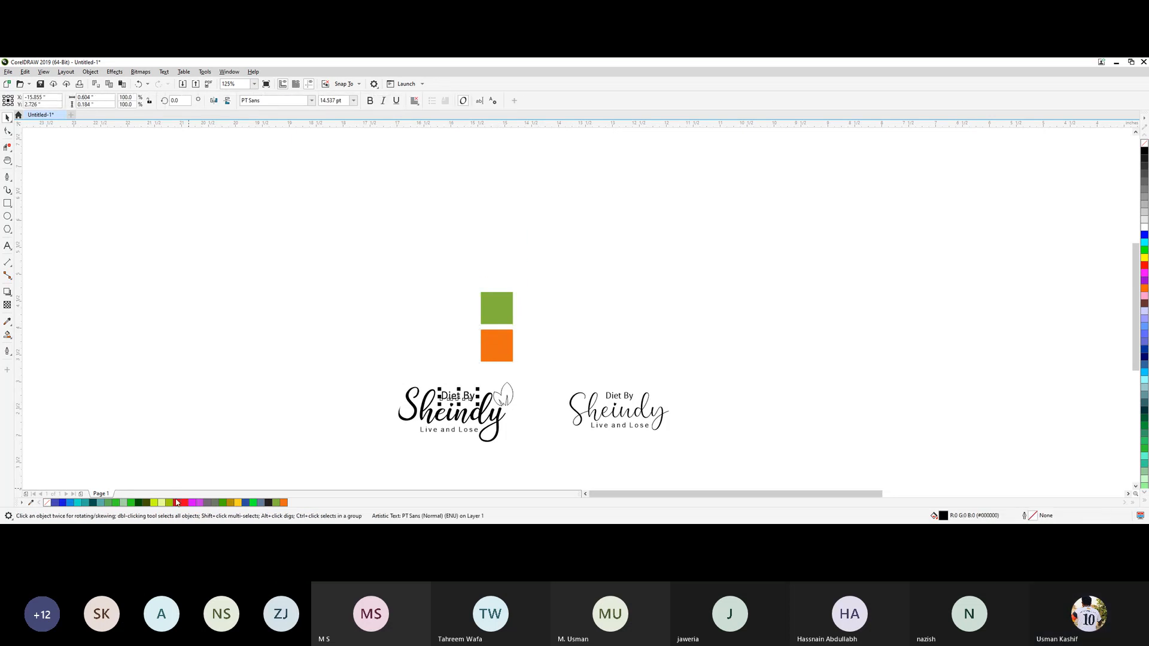
pyautogui.click(277, 504)
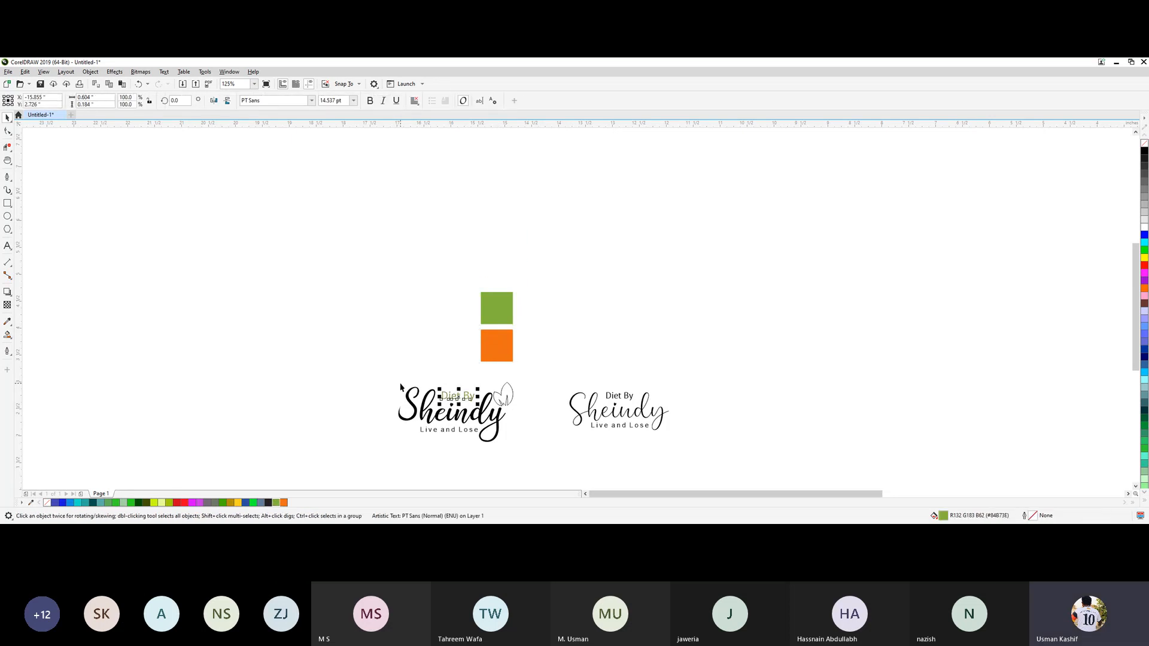
pyautogui.click(423, 403)
pyautogui.click(428, 408)
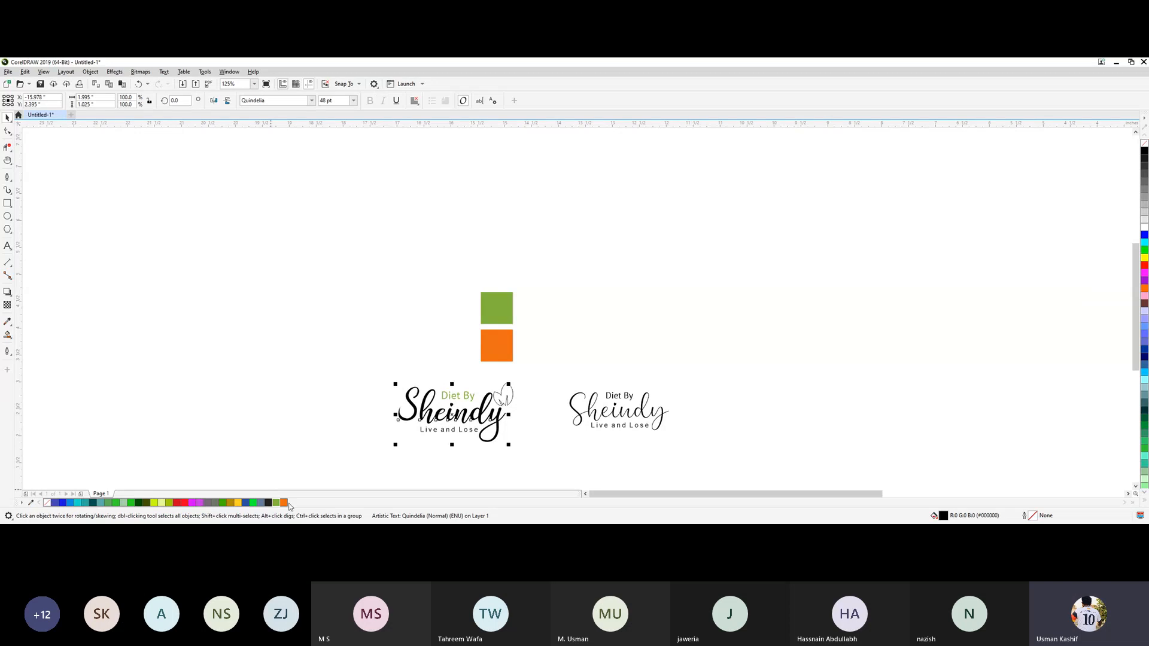
pyautogui.click(283, 503)
pyautogui.click(518, 462)
# Fill the two-leaf shape on the bold logo with green #84B73E and remove its outline.
pyautogui.click(503, 407)
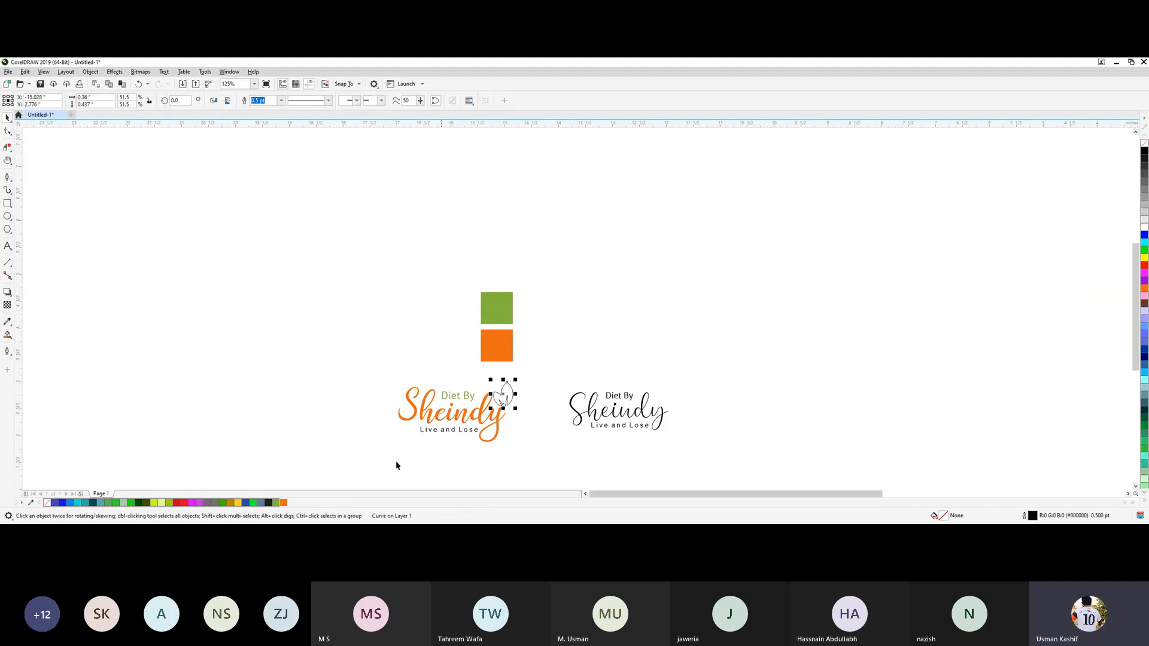
pyautogui.click(275, 503)
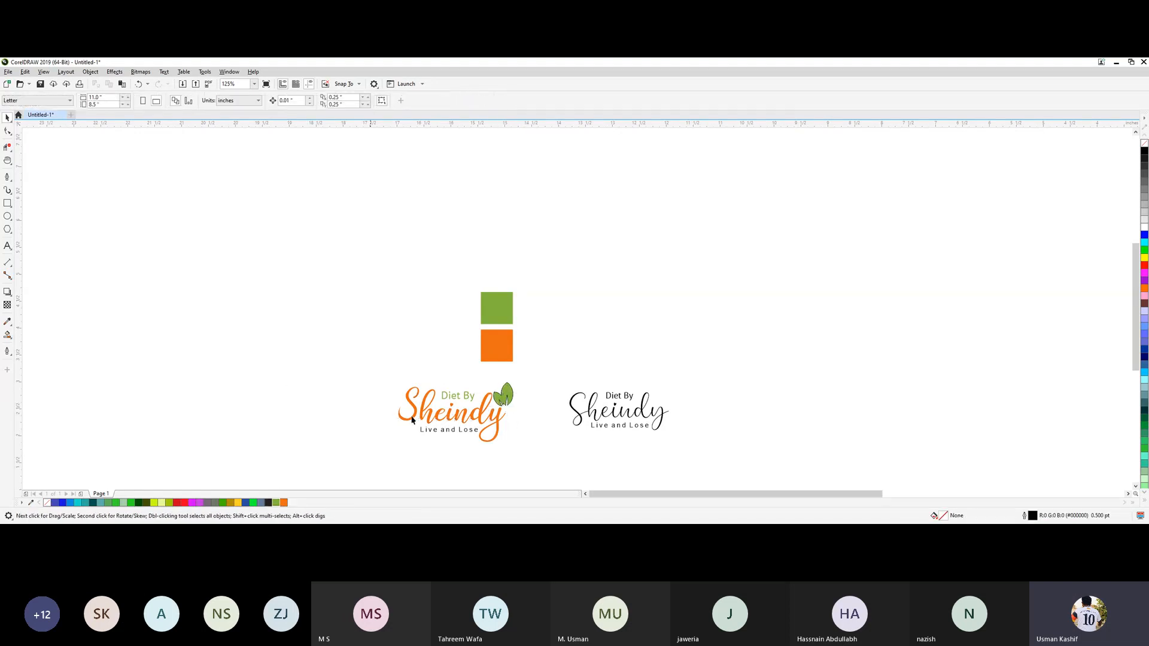
pyautogui.click(505, 394)
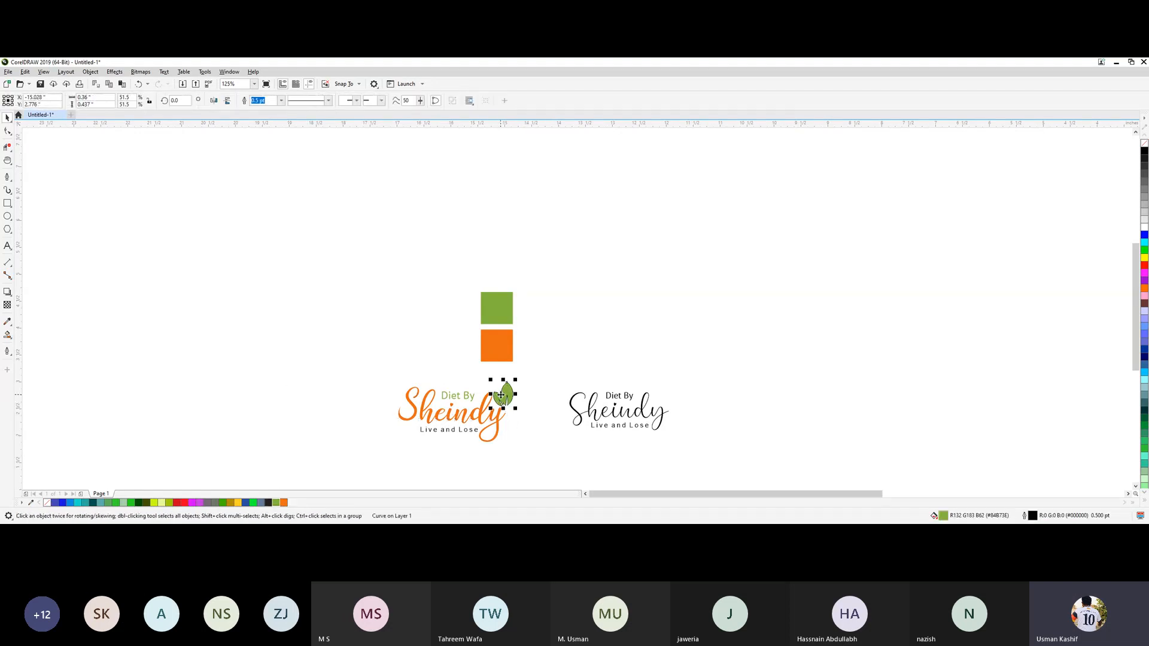
pyautogui.click(281, 100)
pyautogui.click(262, 108)
pyautogui.click(630, 253)
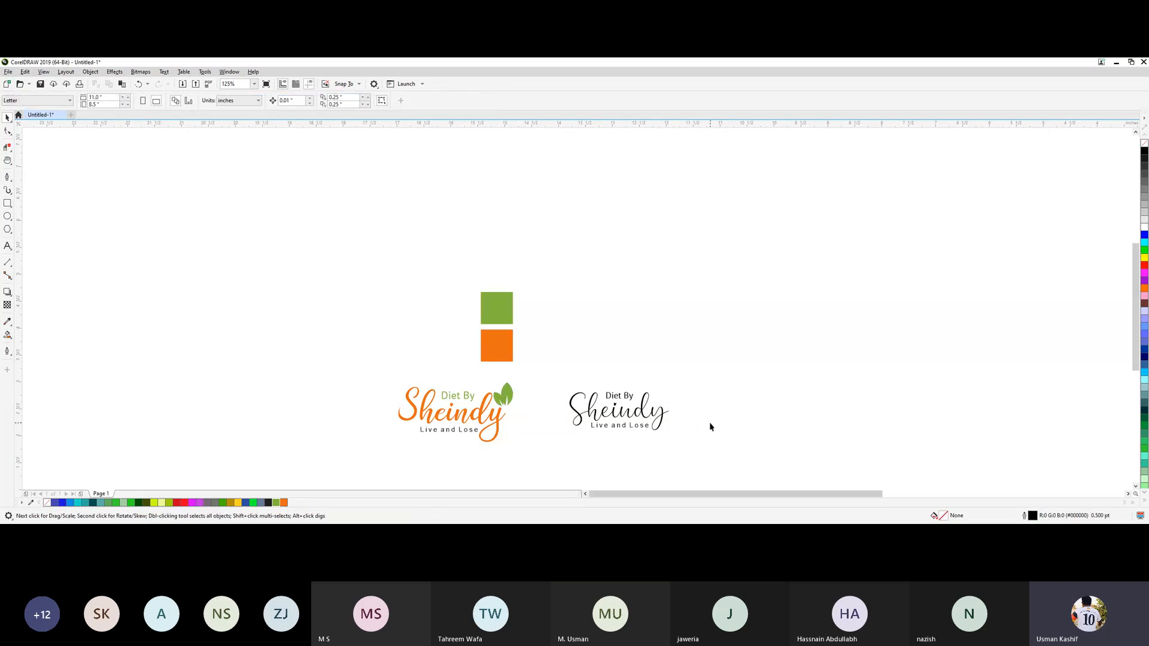
# Color the thin logo's Sheindy lettering orange and its Diet By text green, using the same swatches as the bold logo.
pyautogui.scroll(2, 710, 426)
pyautogui.click(443, 423)
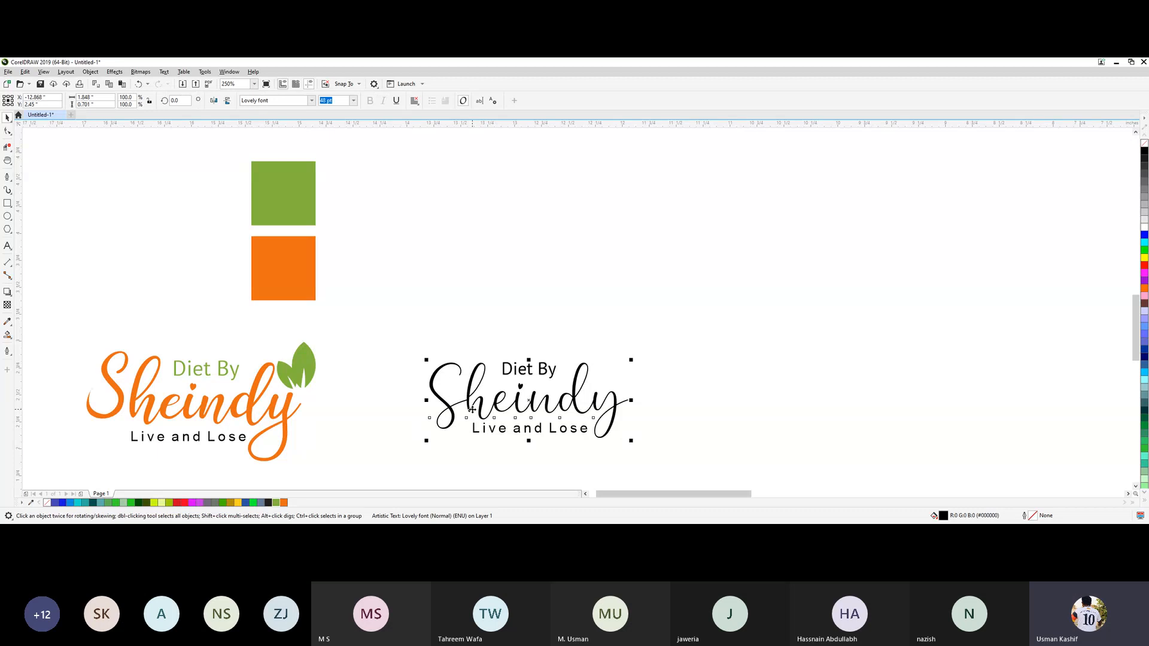
pyautogui.click(283, 503)
pyautogui.click(445, 441)
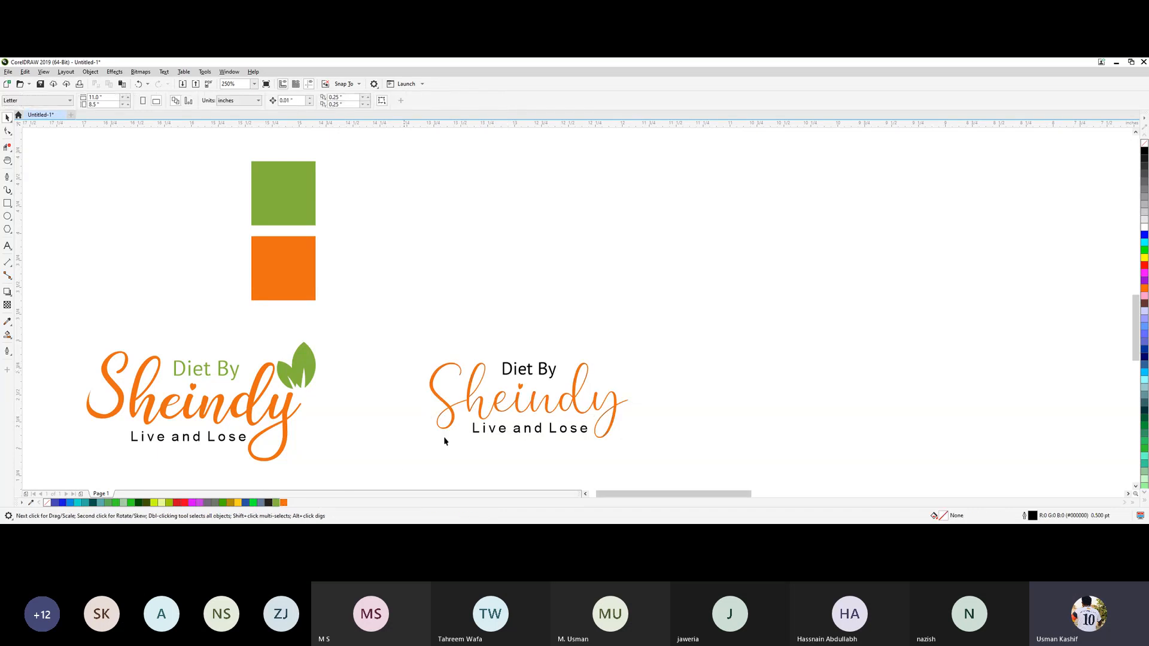
pyautogui.click(532, 368)
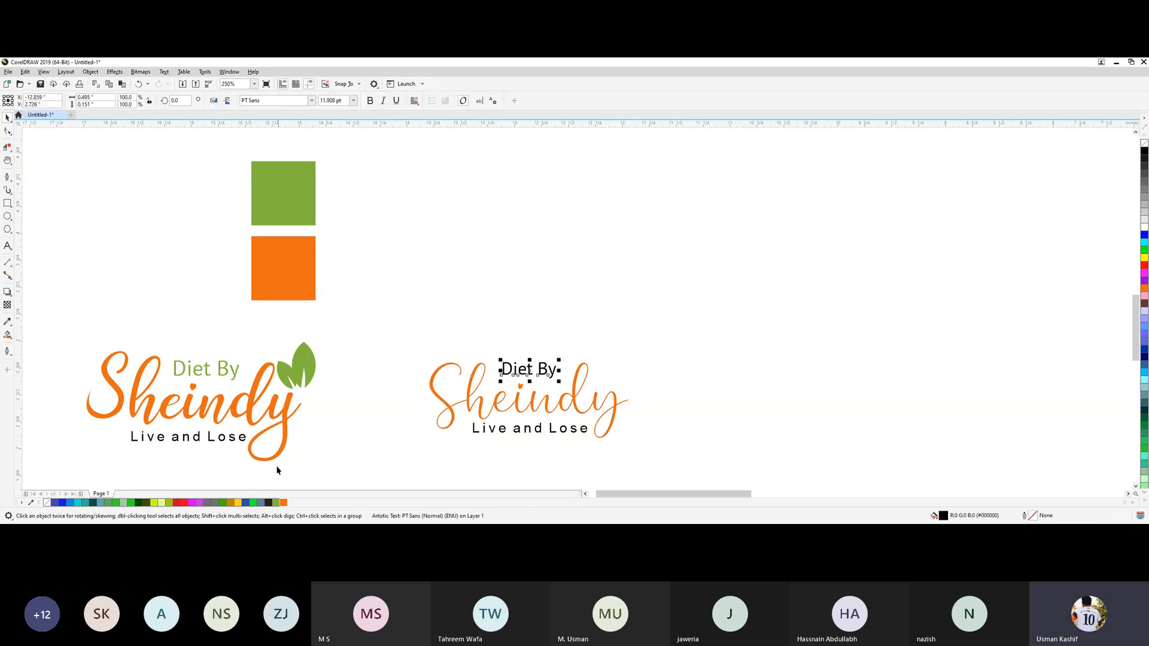
pyautogui.click(278, 503)
pyautogui.click(361, 440)
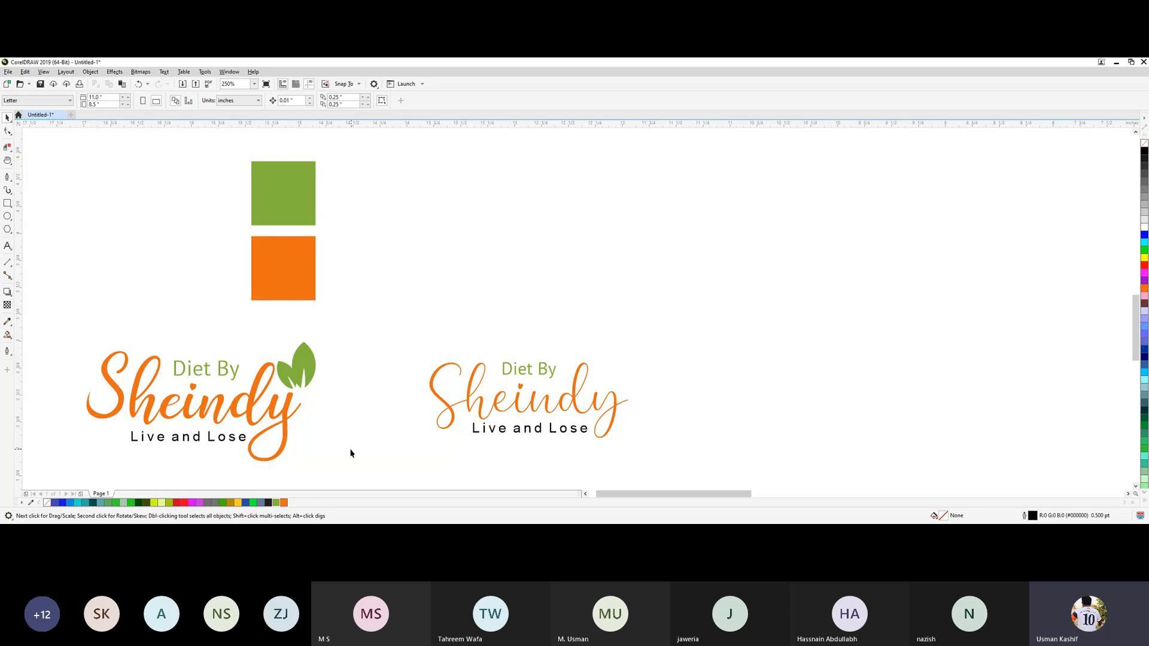
pyautogui.scroll(-2, 351, 453)
pyautogui.press('h')
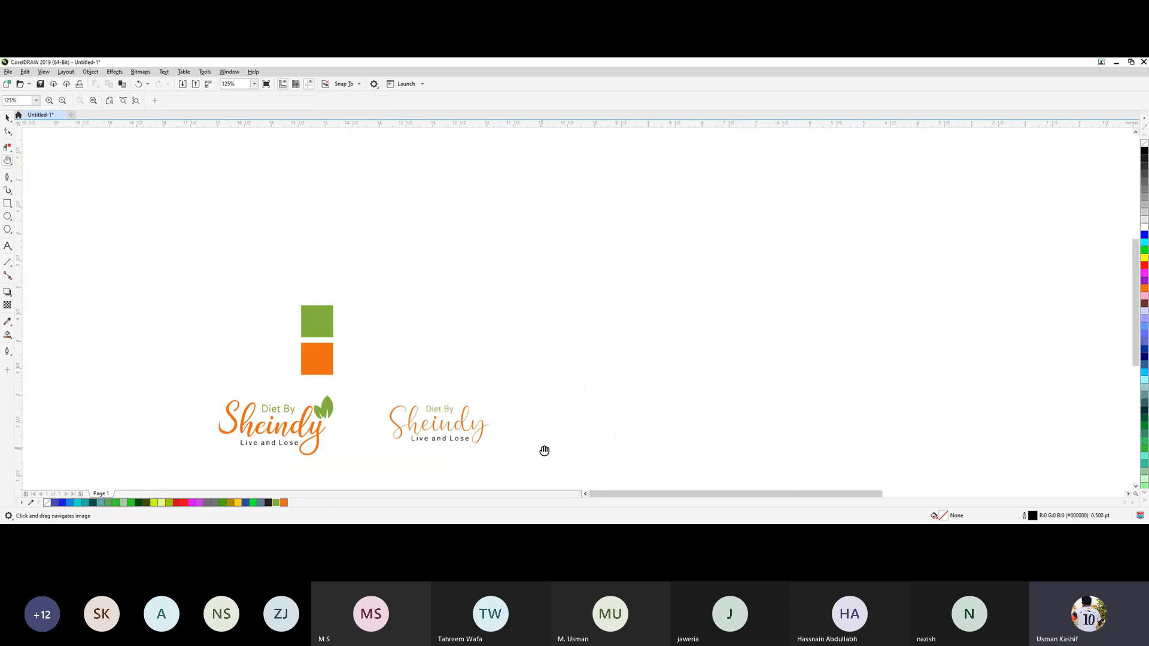
pyautogui.moveTo(542, 446); pyautogui.dragTo(643, 351)
pyautogui.press('space')
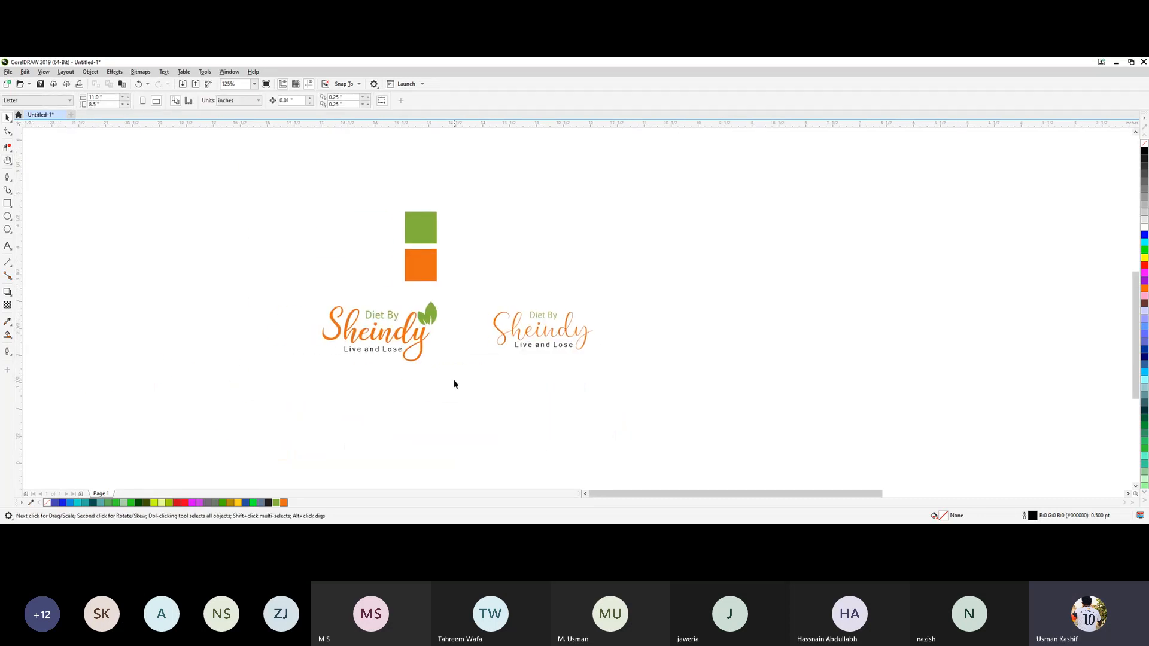
pyautogui.moveTo(378, 336); pyautogui.dragTo(459, 389)
pyautogui.click(598, 375)
pyautogui.moveTo(572, 343); pyautogui.dragTo(617, 376)
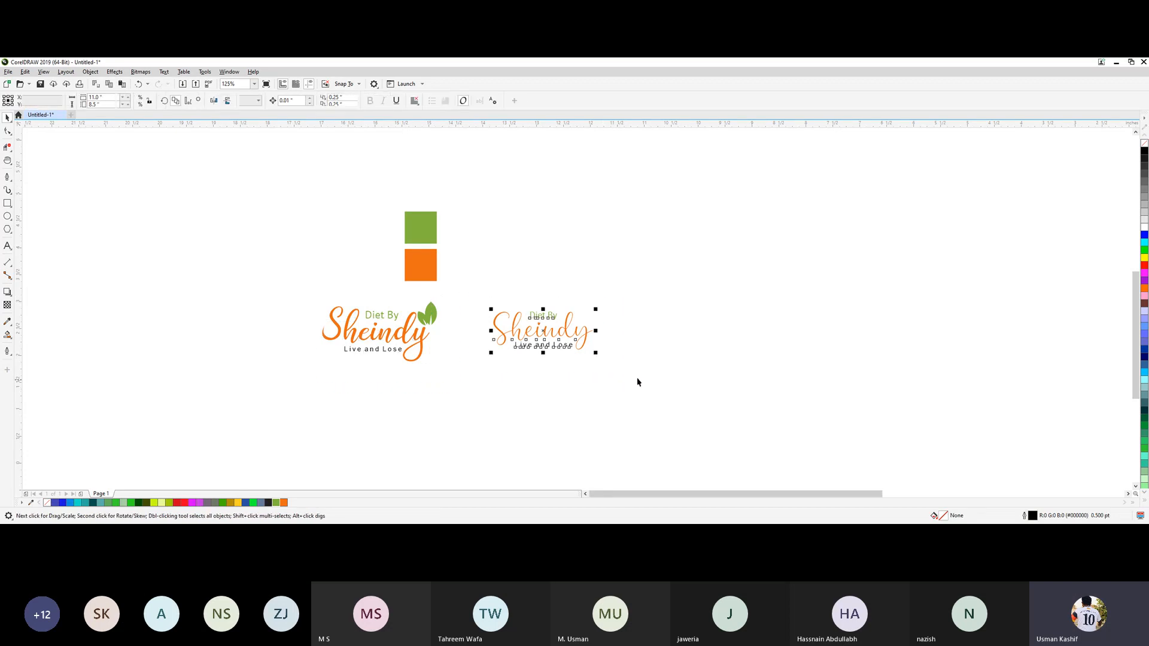
pyautogui.click(636, 379)
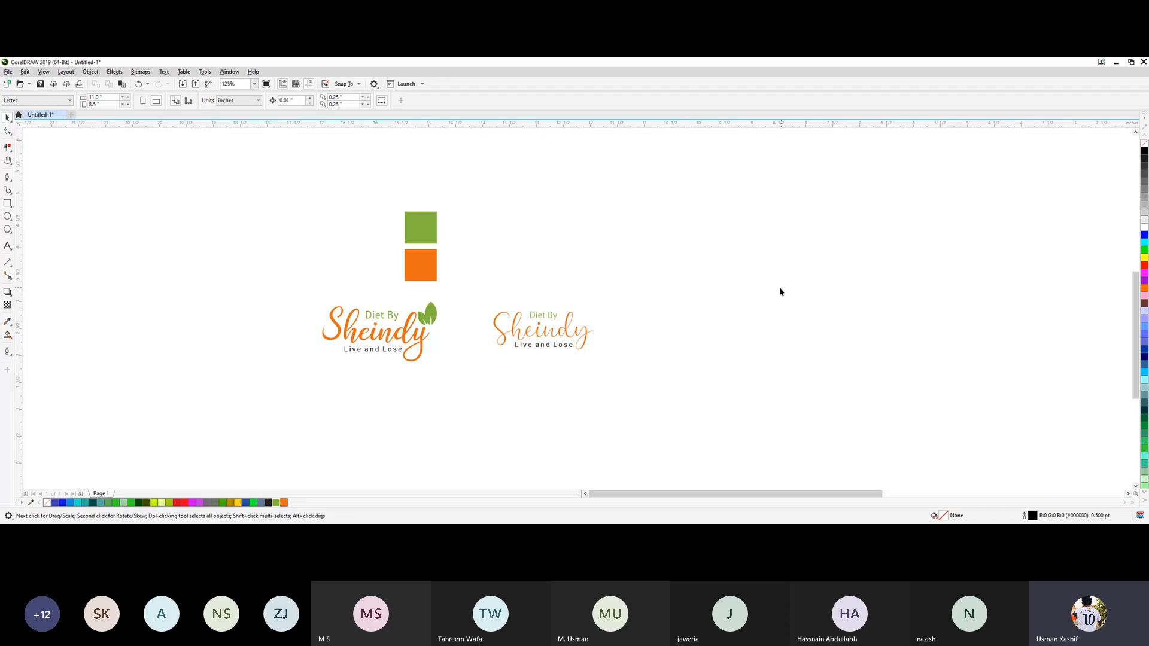
# Shift the green and orange squares slightly to the right above the bold logo.
pyautogui.press('h')
pyautogui.press('space')
pyautogui.moveTo(446, 292); pyautogui.dragTo(456, 267)
pyautogui.click(618, 277)
# Bring the green two-leaf bitmap into the document and place it in the empty area left of the bold logo.
pyautogui.hotkey('alt', 'Tab')
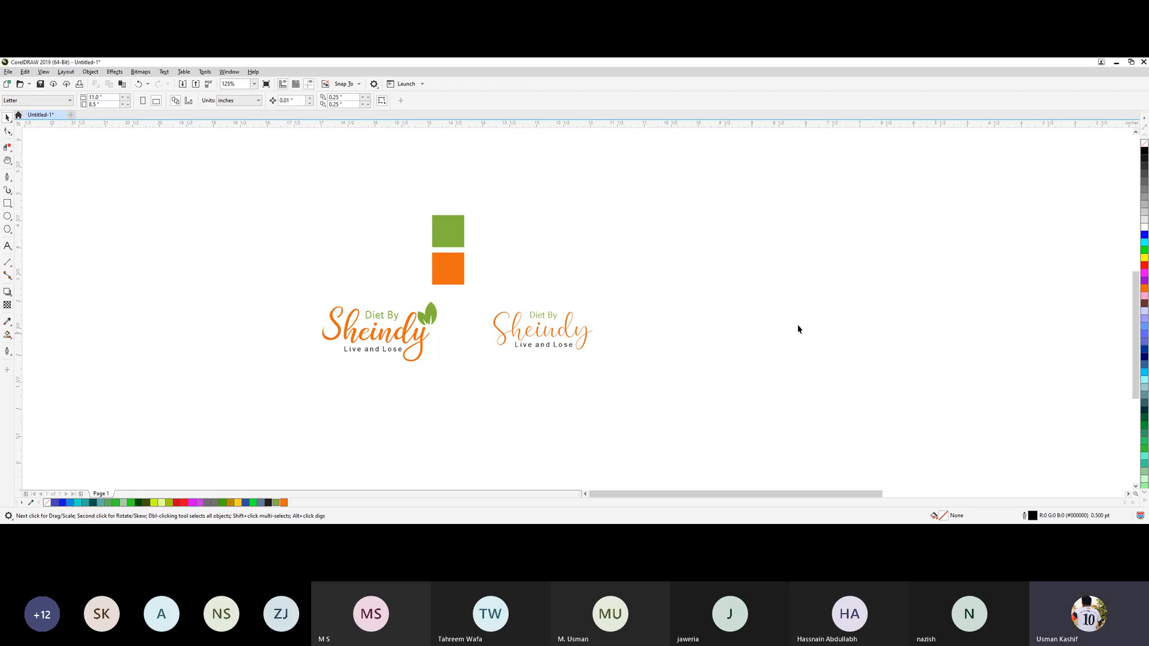
pyautogui.click(359, 297)
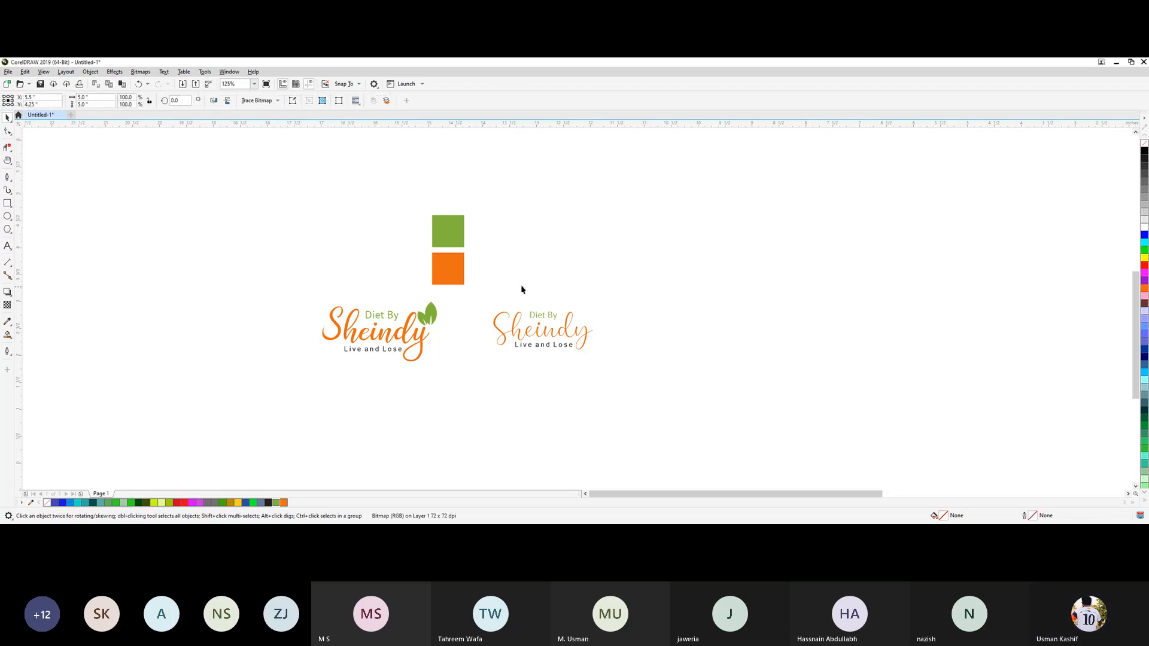
pyautogui.scroll(-3, 555, 283)
pyautogui.scroll(1, 554, 281)
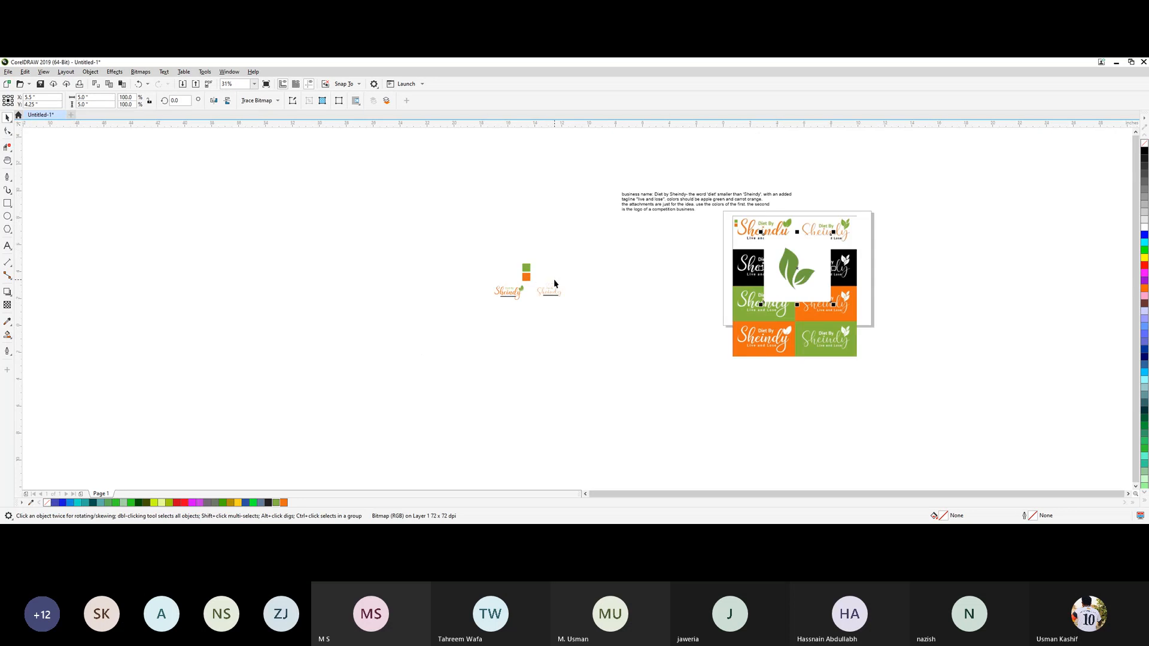
pyautogui.moveTo(792, 269); pyautogui.dragTo(427, 285)
pyautogui.scroll(1, 431, 256)
pyautogui.scroll(1, 407, 251)
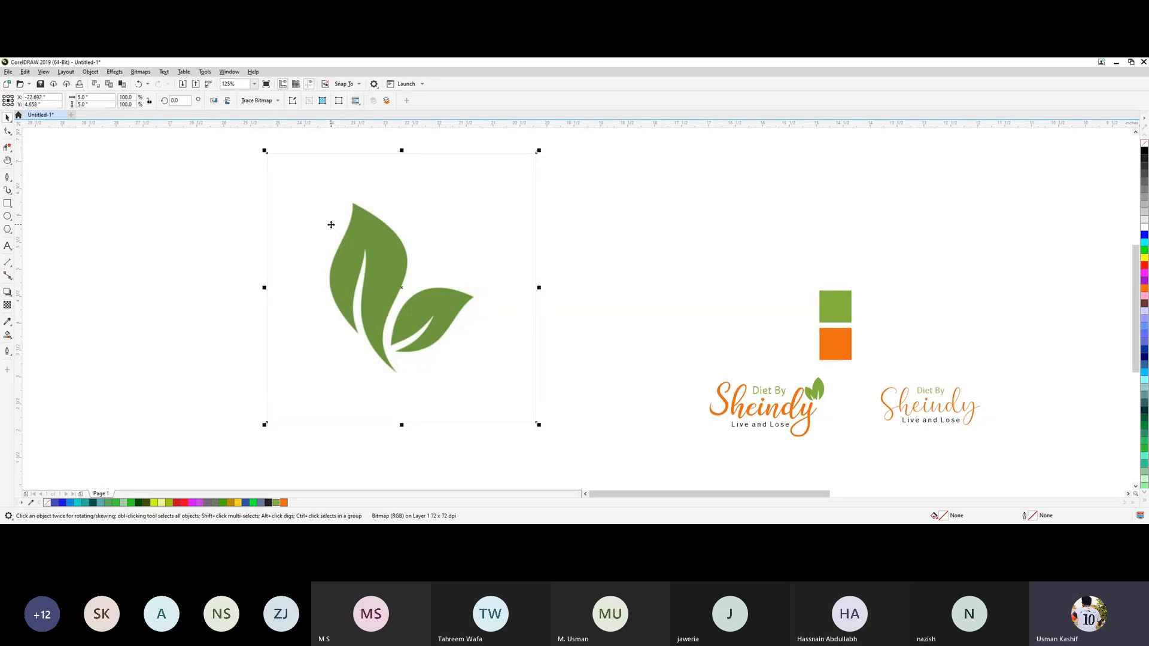
# Trace the leaf bitmap with the Detailed Logo outline trace and move the traced leaves to the right of the bitmap.
pyautogui.click(279, 101)
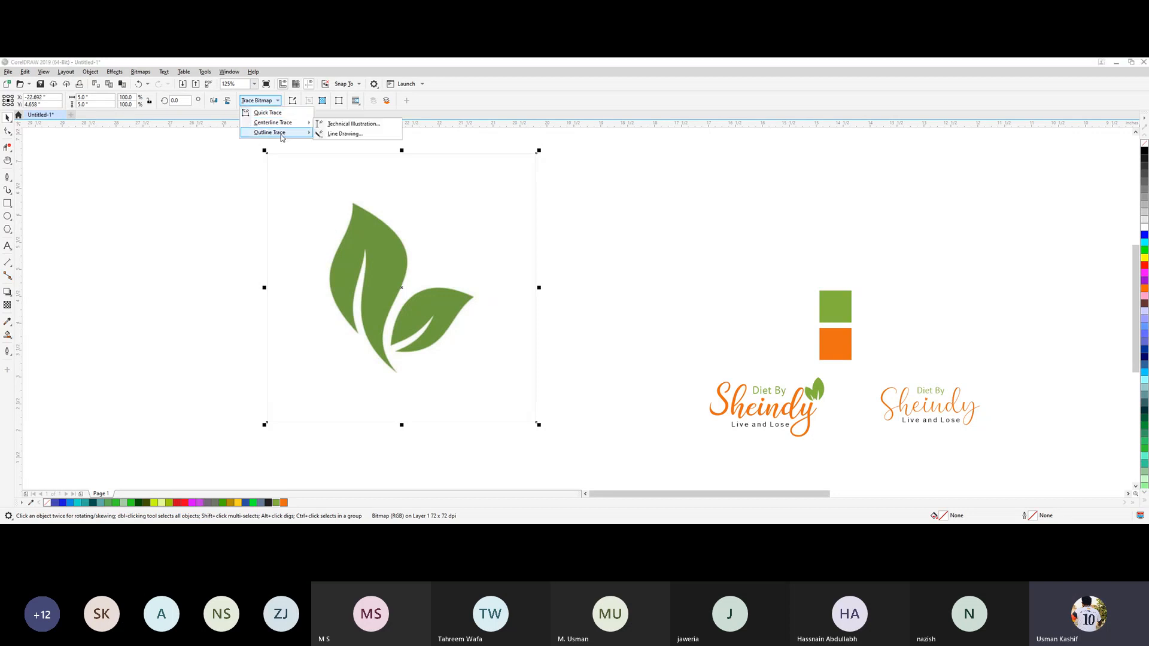
pyautogui.moveTo(283, 137)
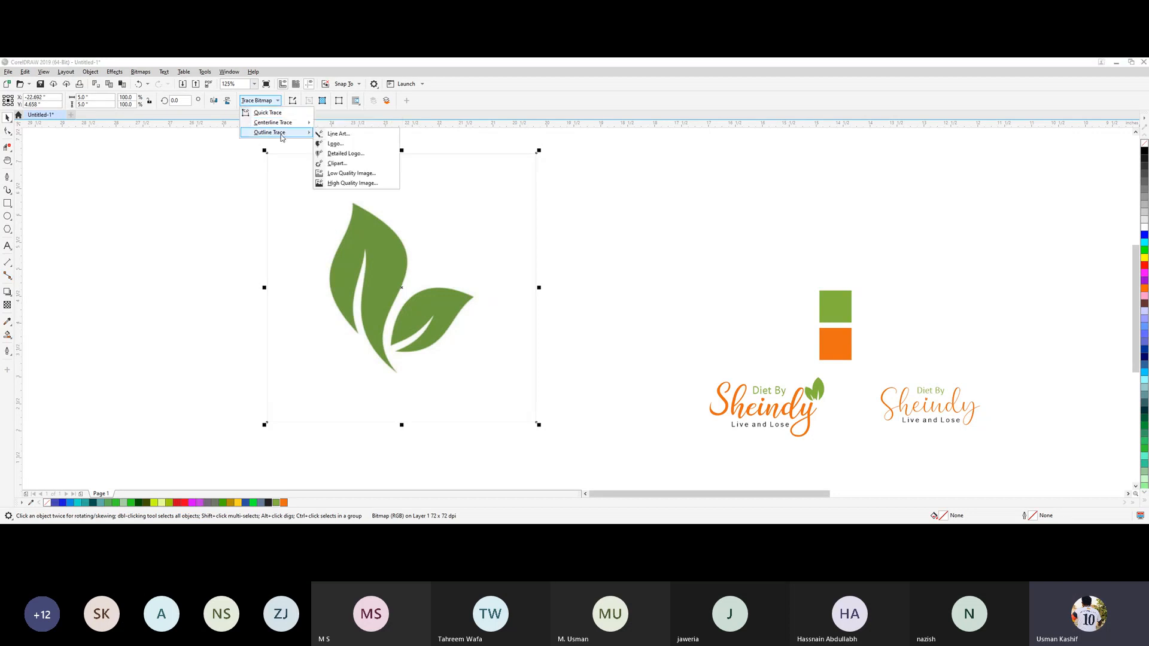
pyautogui.click(363, 154)
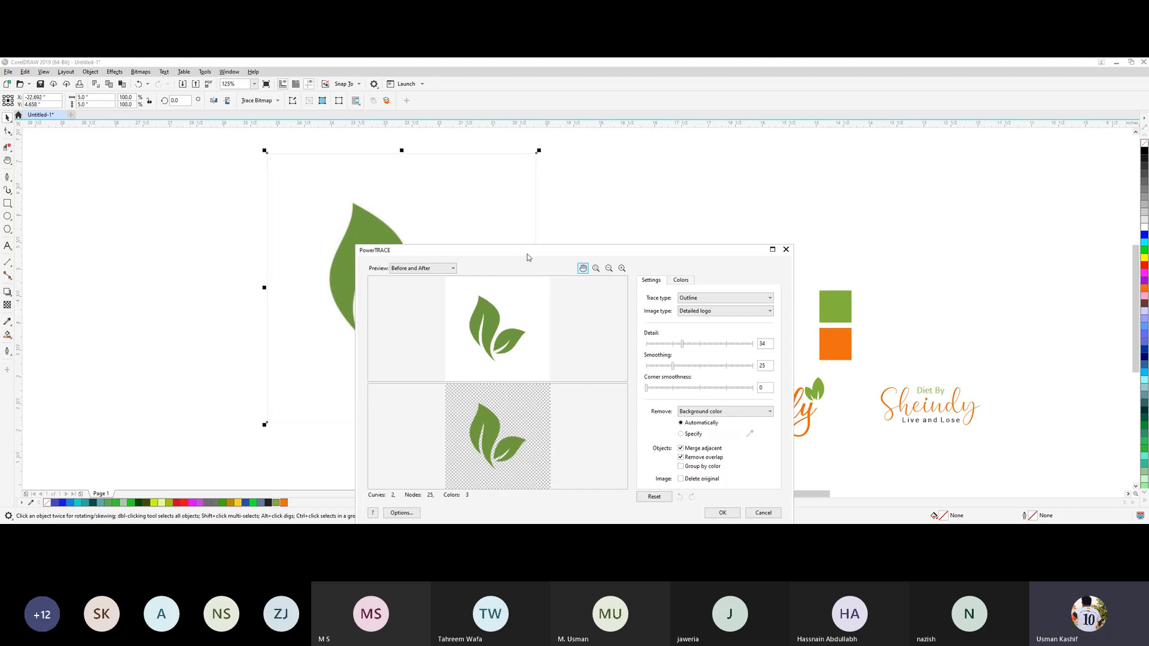
pyautogui.moveTo(527, 254); pyautogui.dragTo(465, 155)
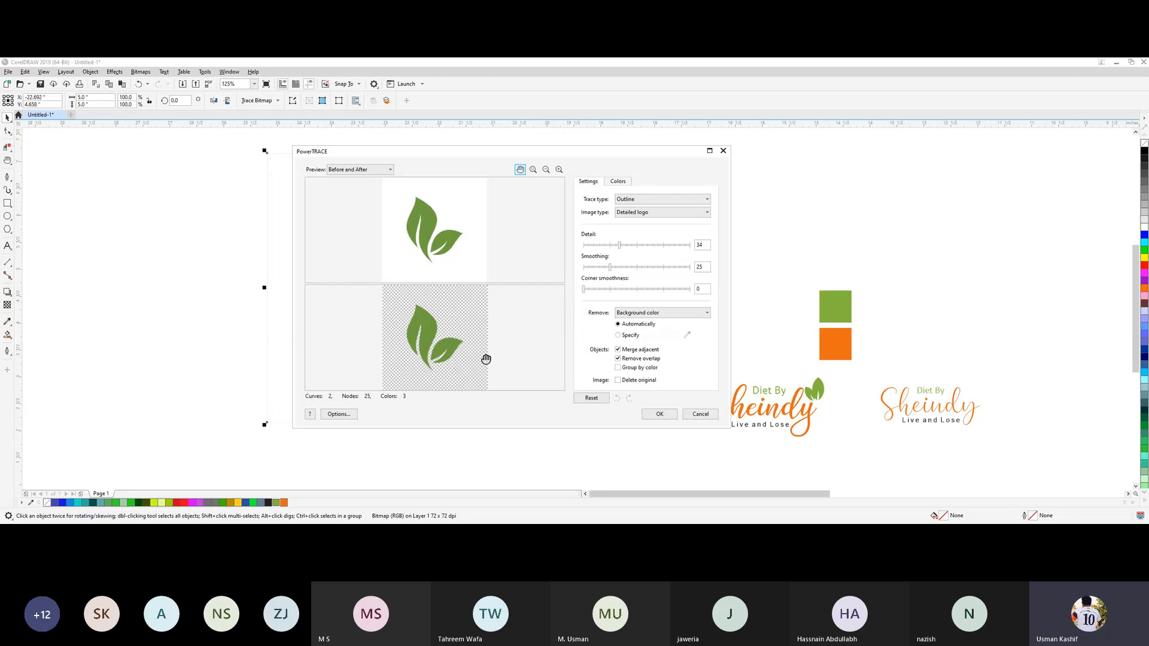
pyautogui.click(660, 414)
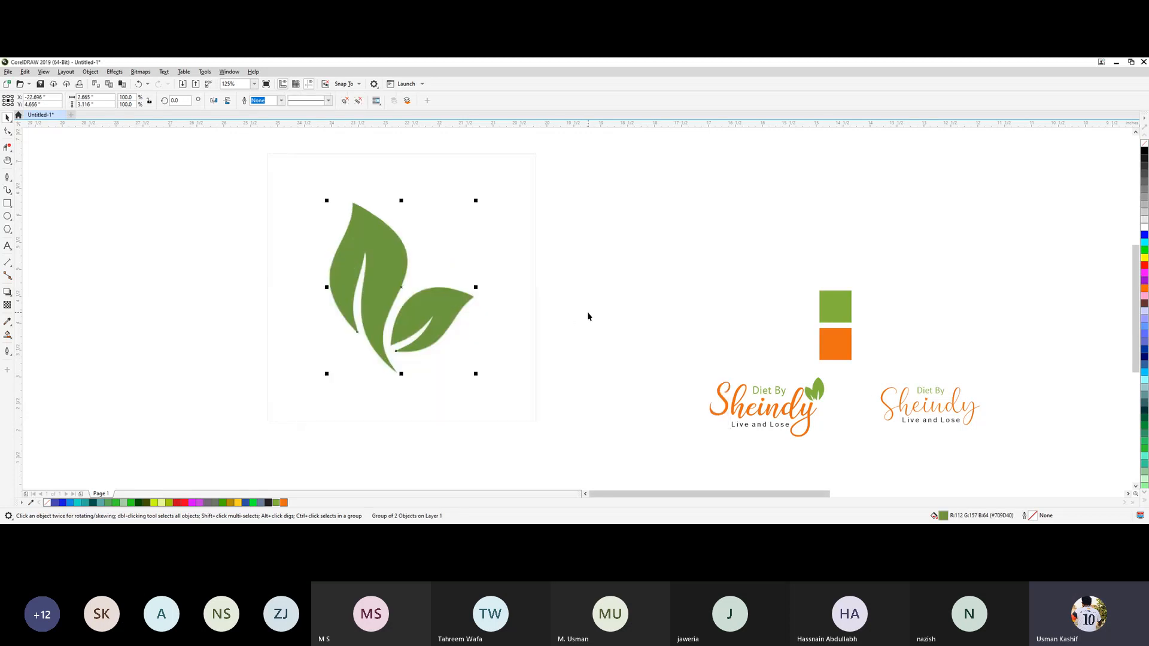
pyautogui.moveTo(446, 315)
pyautogui.mouseDown()
pyautogui.moveTo(542, 308)
pyautogui.moveTo(694, 269)
pyautogui.mouseUp()
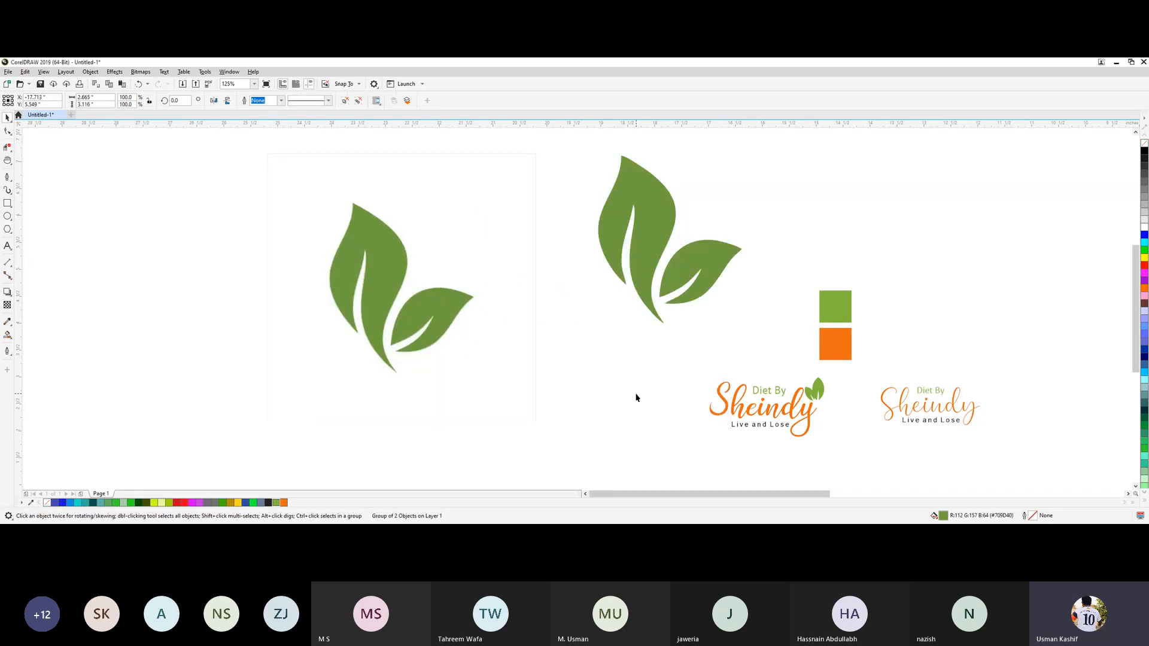
pyautogui.click(637, 398)
# Nudge the original leaf bitmap slightly left and down.
pyautogui.click(444, 359)
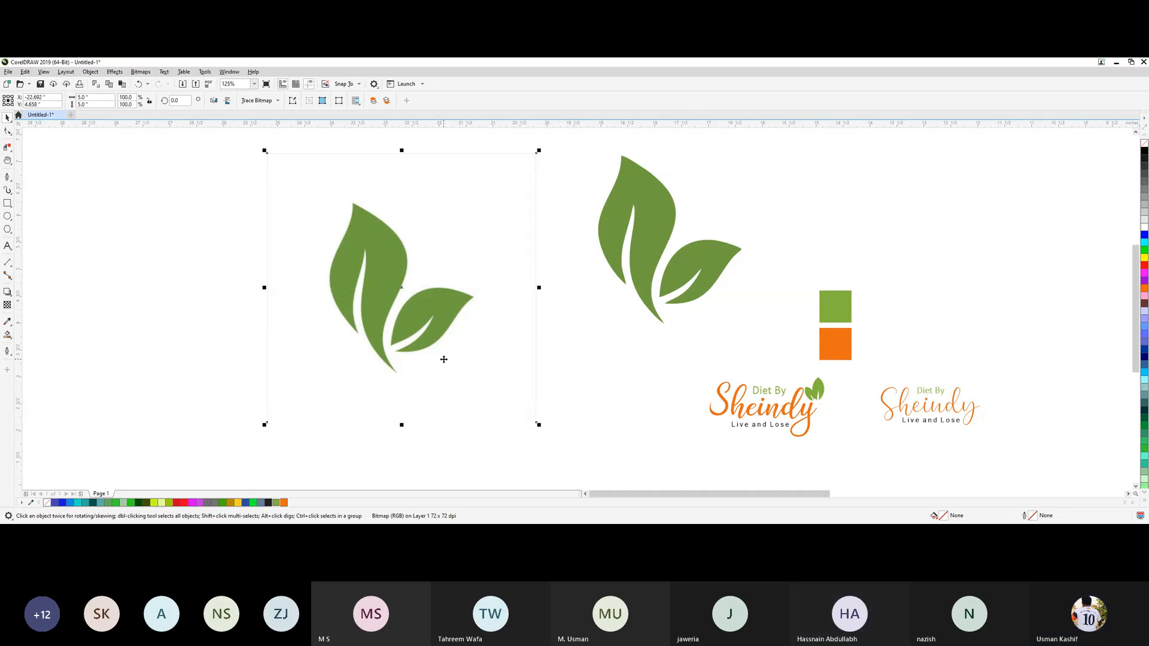
pyautogui.click(564, 398)
pyautogui.click(400, 332)
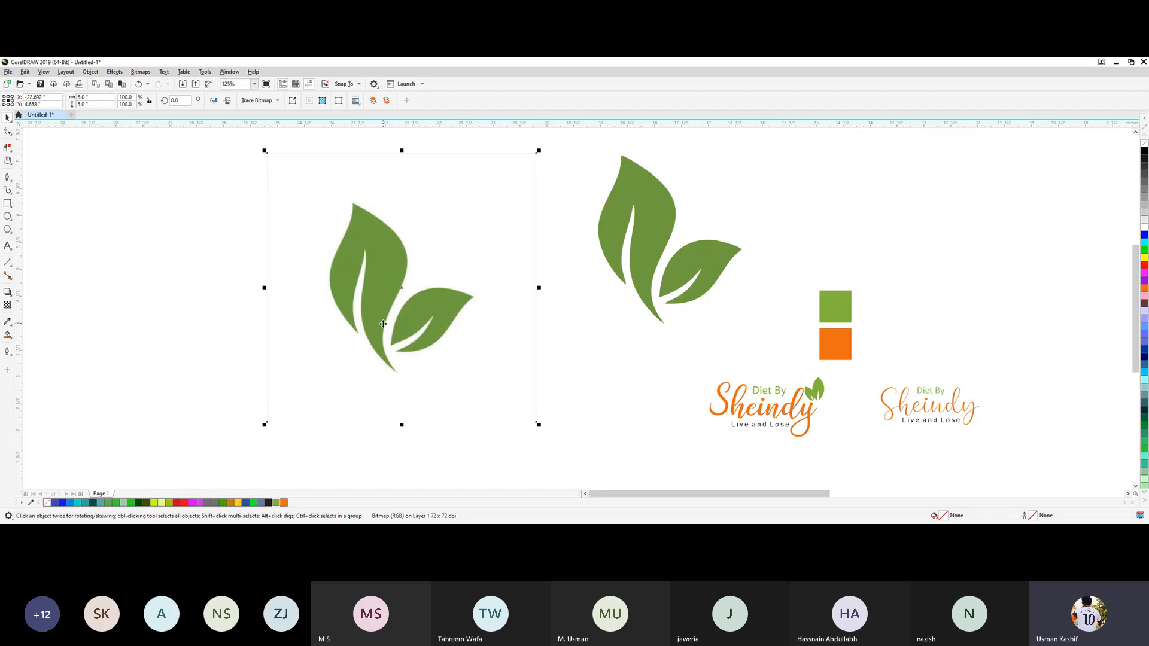
pyautogui.moveTo(387, 255); pyautogui.dragTo(374, 258)
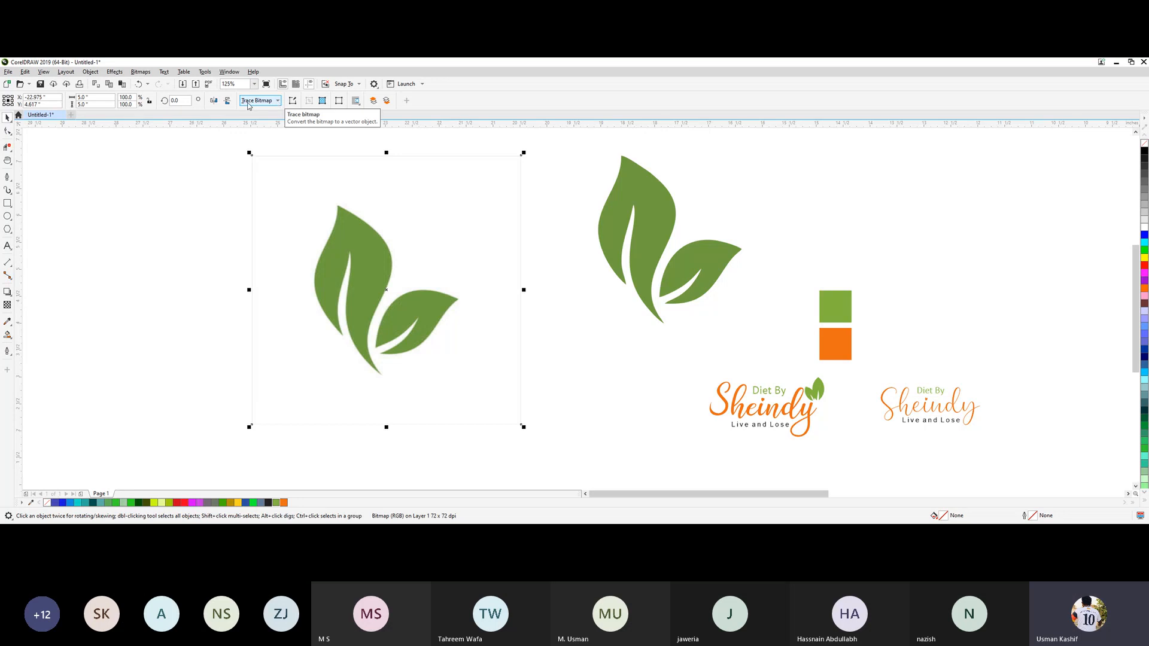
# Trace the leaf bitmap again as a Detailed Logo outline with detail 49, smoothing 34 and corner smoothness 25.
pyautogui.click(278, 102)
pyautogui.moveTo(291, 132)
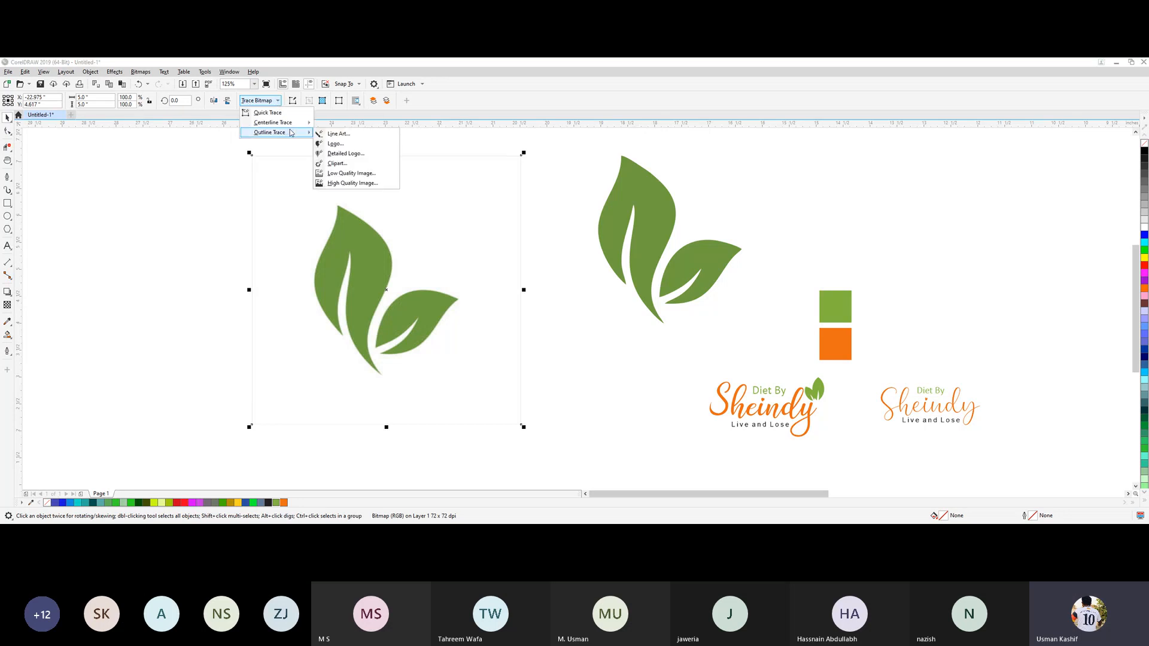
pyautogui.click(344, 155)
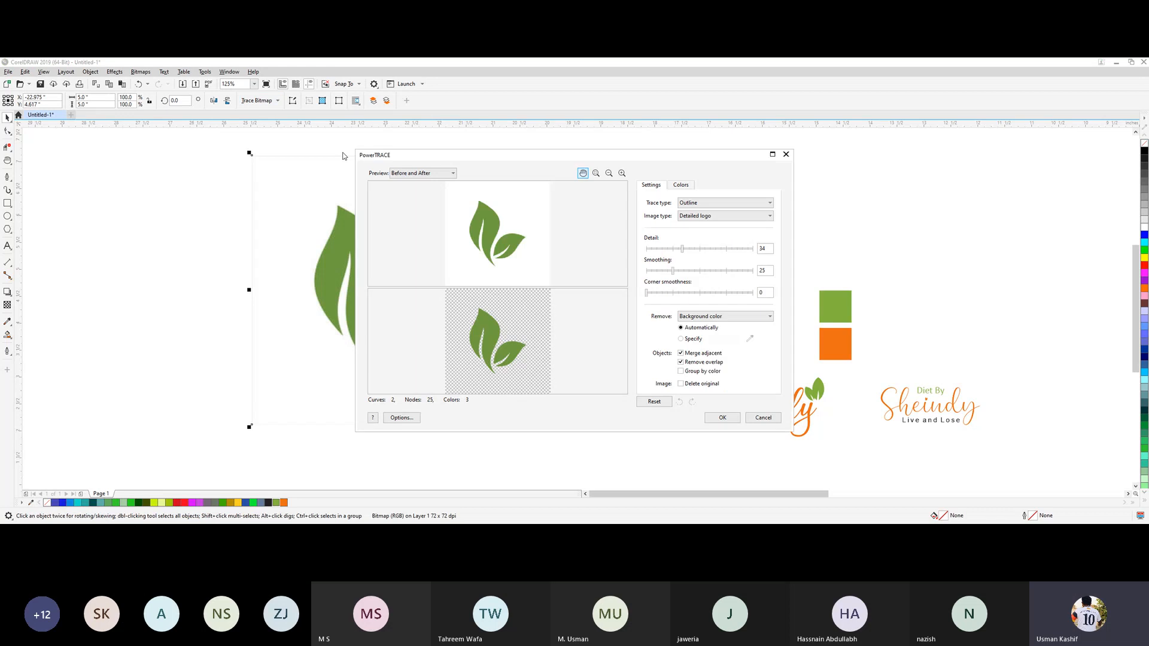
pyautogui.moveTo(519, 157); pyautogui.dragTo(413, 155)
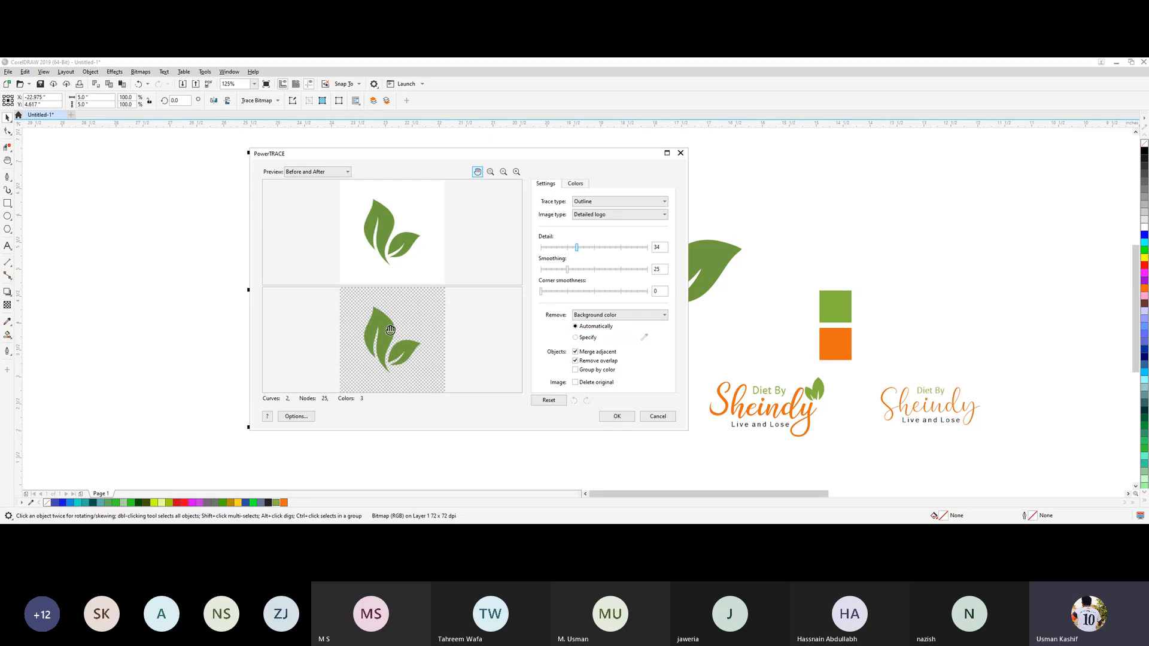
pyautogui.moveTo(566, 267); pyautogui.dragTo(577, 269)
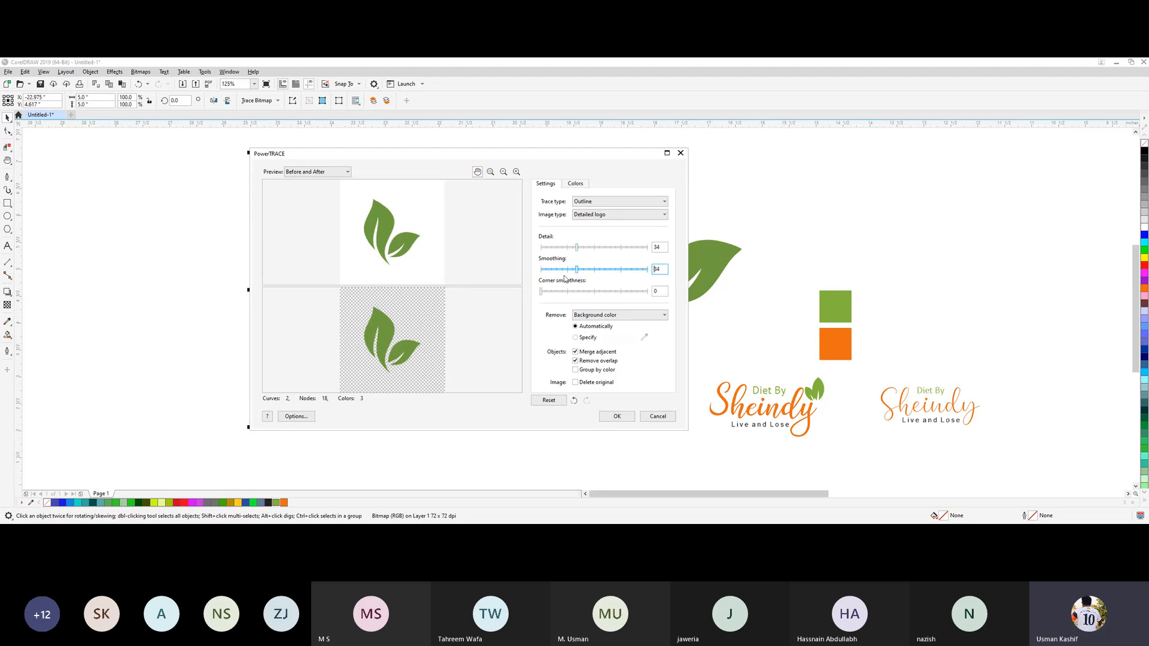
pyautogui.moveTo(542, 292); pyautogui.dragTo(568, 296)
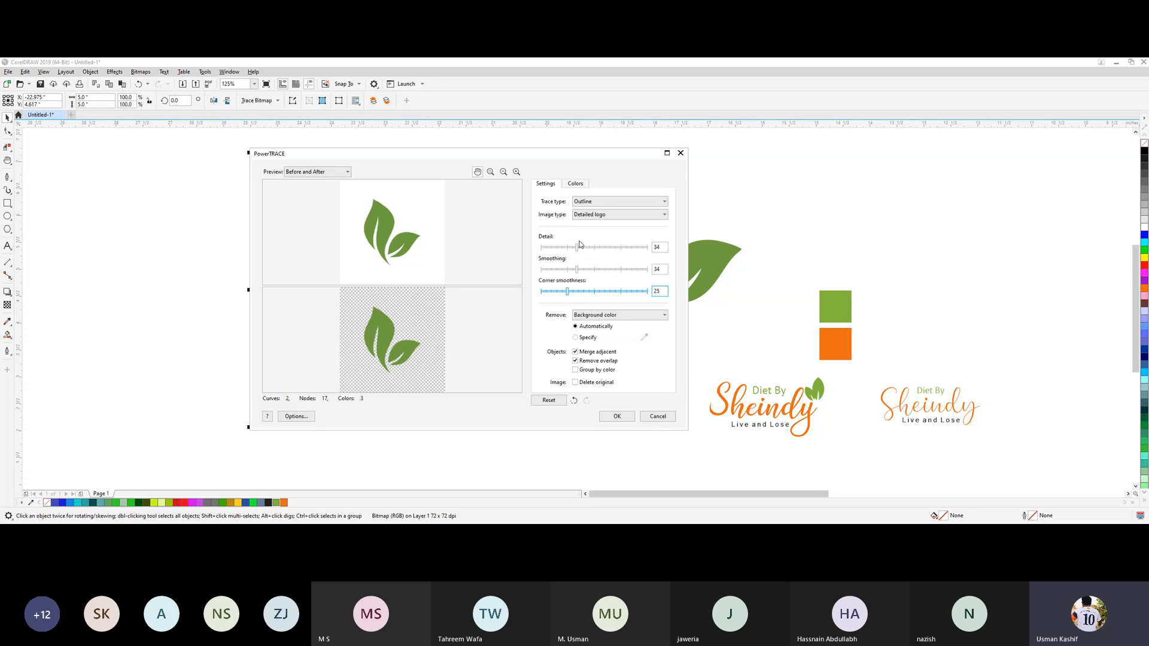
pyautogui.moveTo(577, 248)
pyautogui.mouseDown()
pyautogui.moveTo(630, 252)
pyautogui.moveTo(593, 249)
pyautogui.mouseUp()
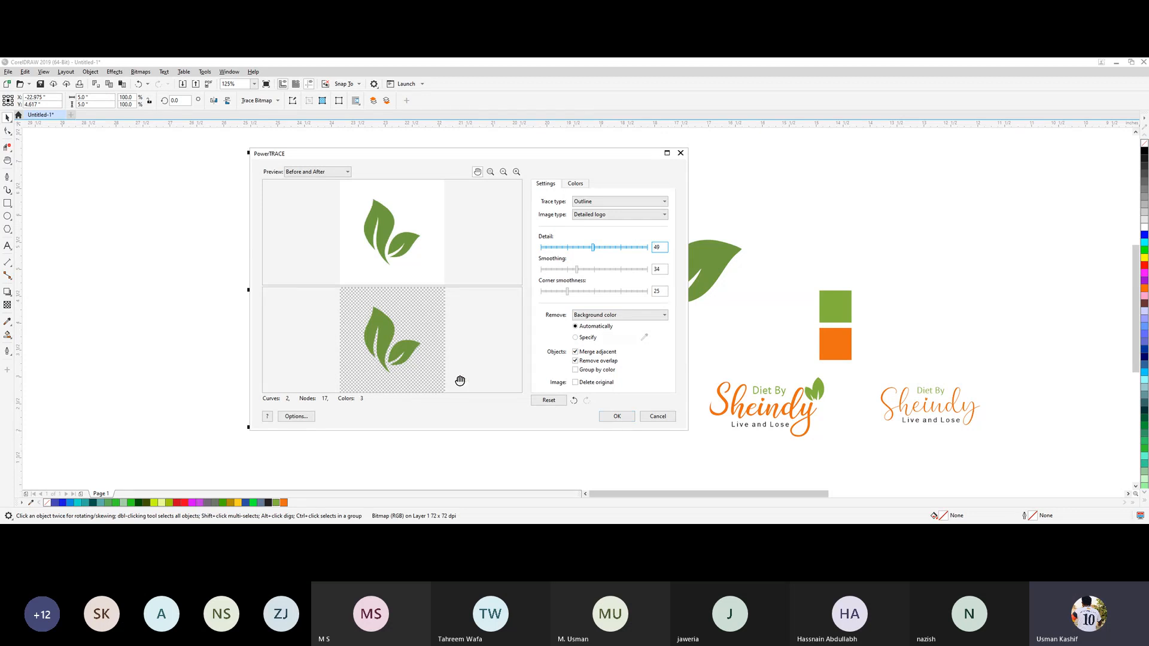
pyautogui.click(617, 416)
# Move the second traced leaves to the left of the bitmap and compare their edges with the original image.
pyautogui.moveTo(396, 306); pyautogui.dragTo(197, 305)
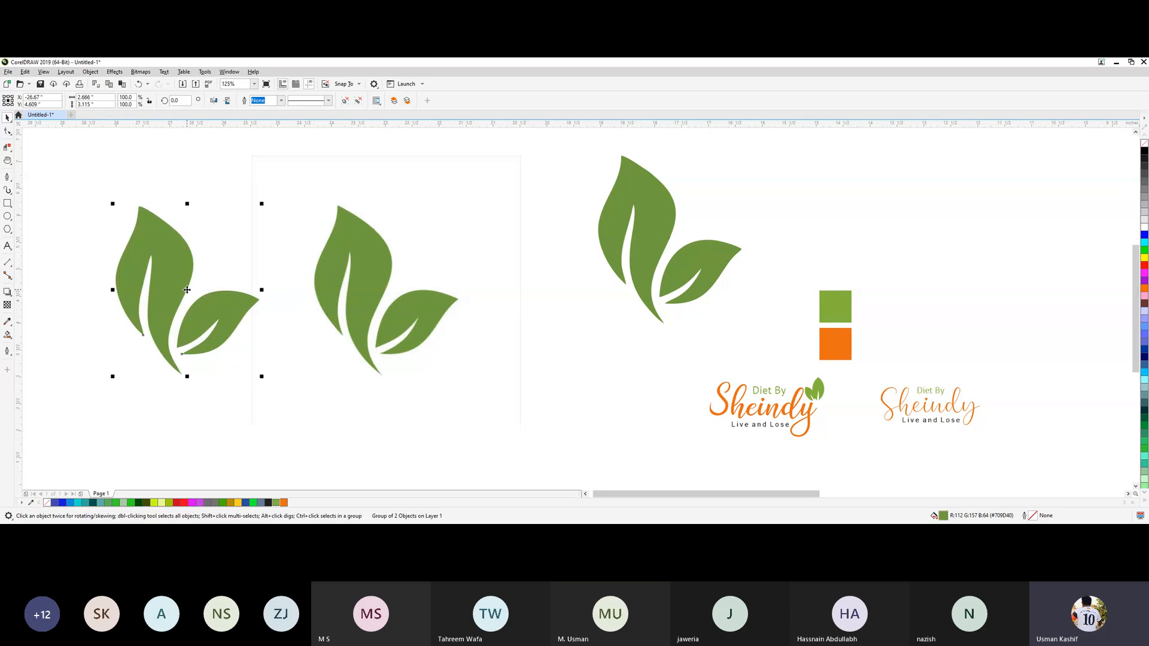
pyautogui.click(228, 405)
pyautogui.scroll(4, 153, 286)
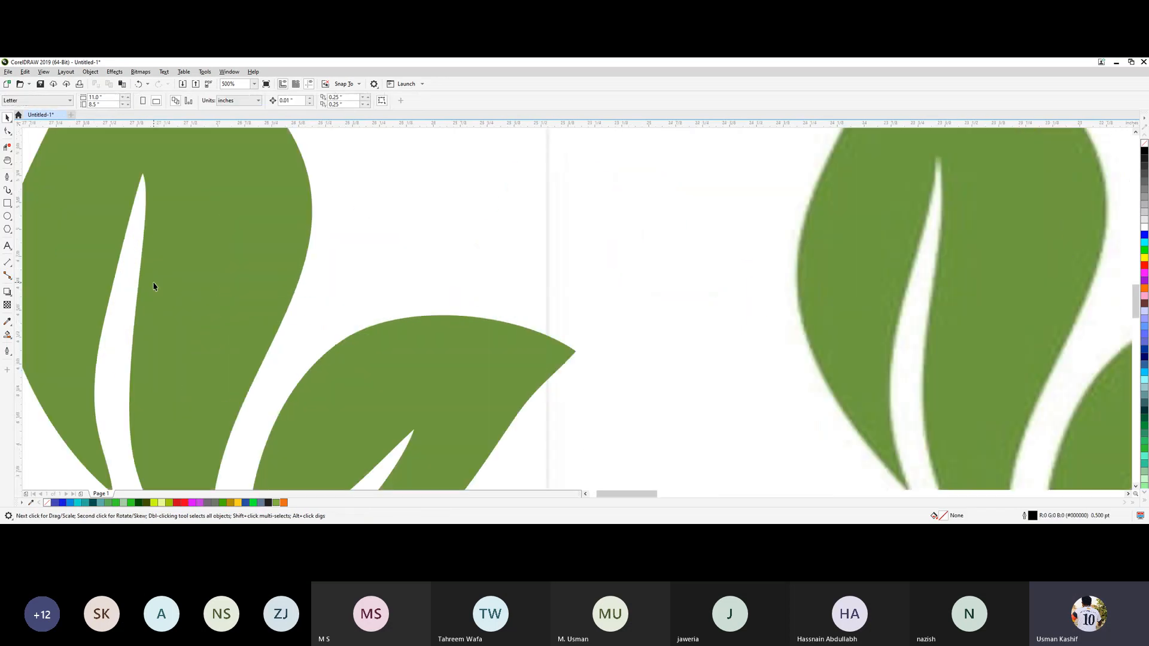
pyautogui.click(349, 380)
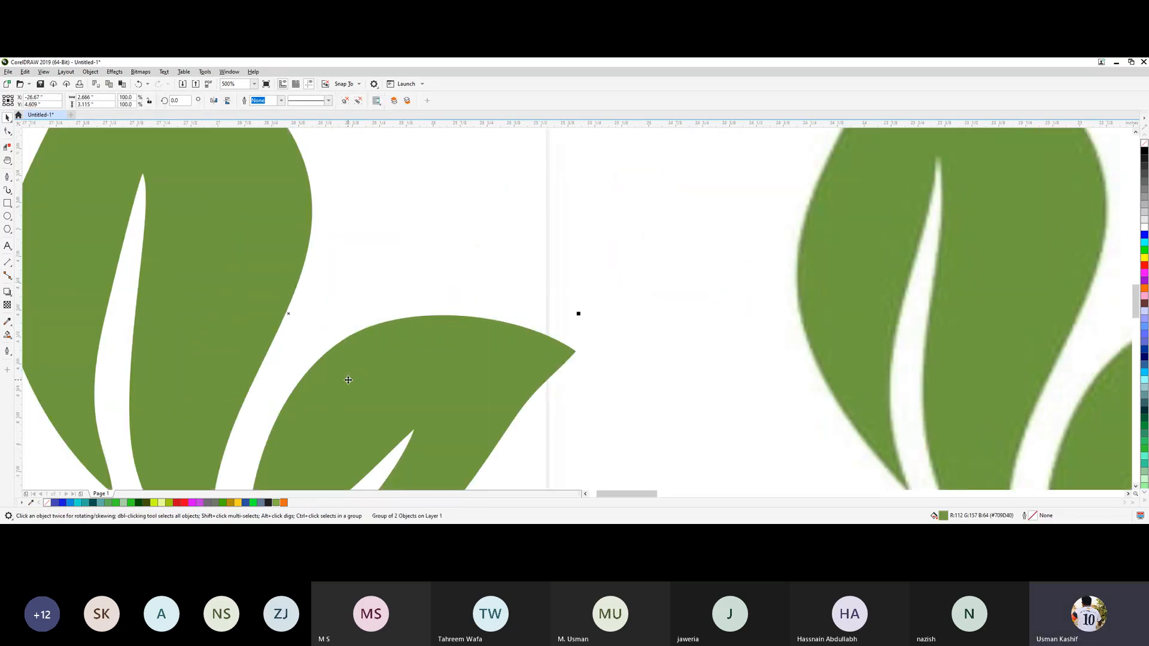
pyautogui.scroll(-6, 349, 380)
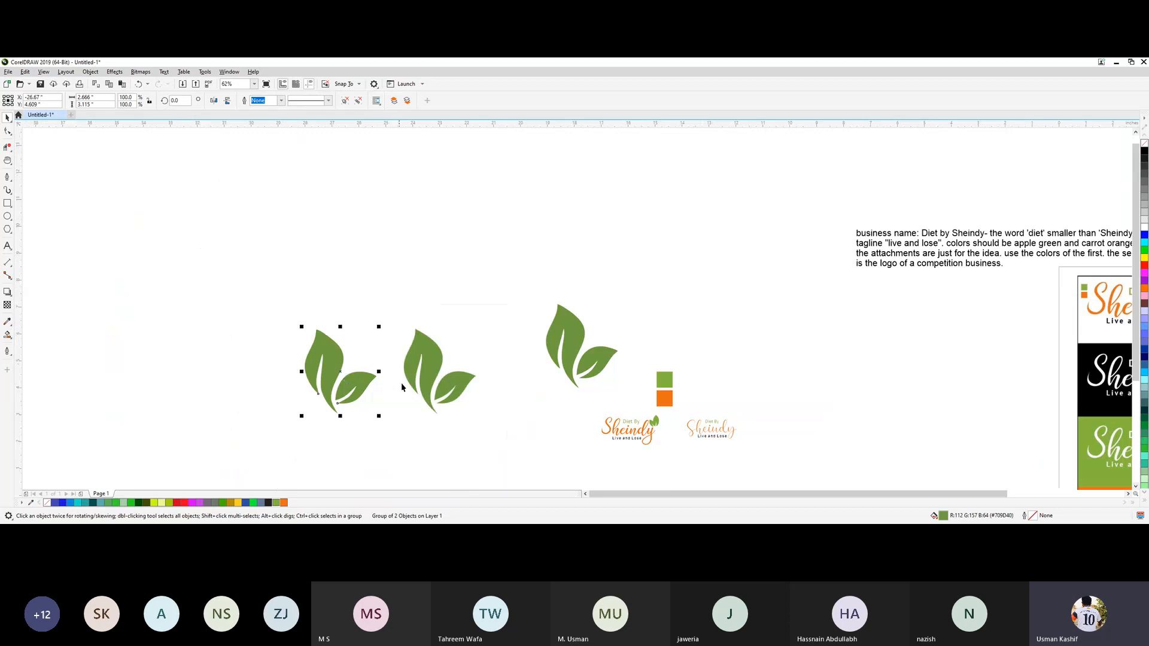
# Delete the original leaf bitmap and the second traced copy, keeping only the first traced leaves.
pyautogui.scroll(1, 423, 412)
pyautogui.click(530, 418)
pyautogui.press('Delete')
pyautogui.click(304, 349)
pyautogui.press('Delete')
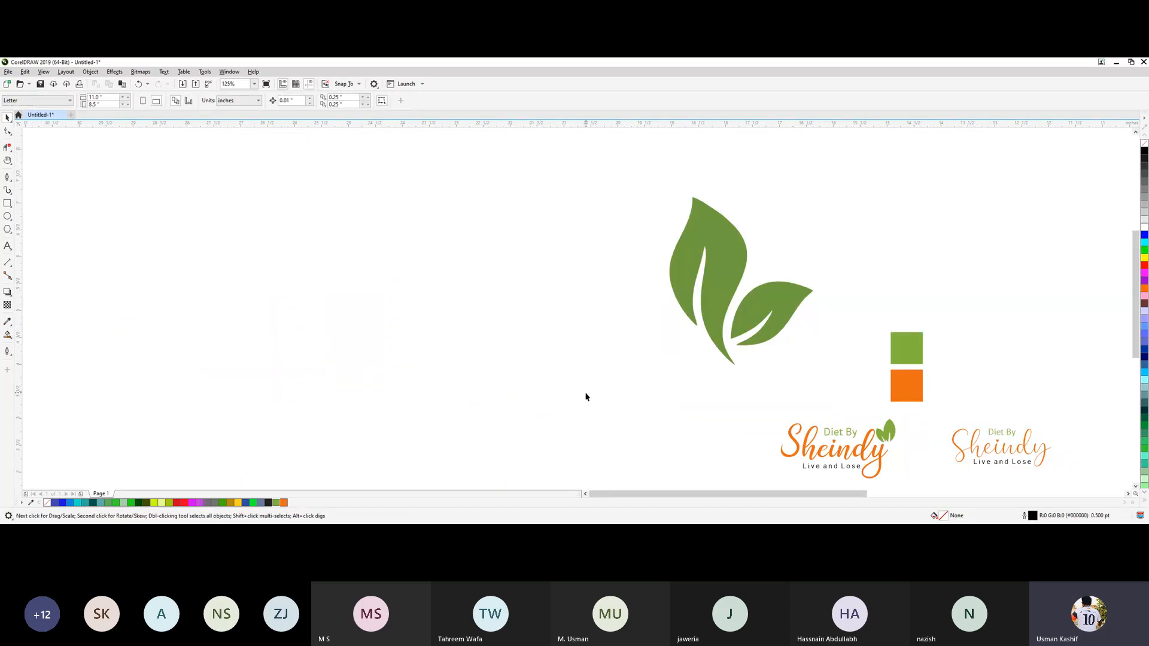
# Shrink the remaining traced leaves and place them at the upper end of the y in the thin Sheindy logo.
pyautogui.press('h')
pyautogui.moveTo(641, 398); pyautogui.dragTo(307, 348)
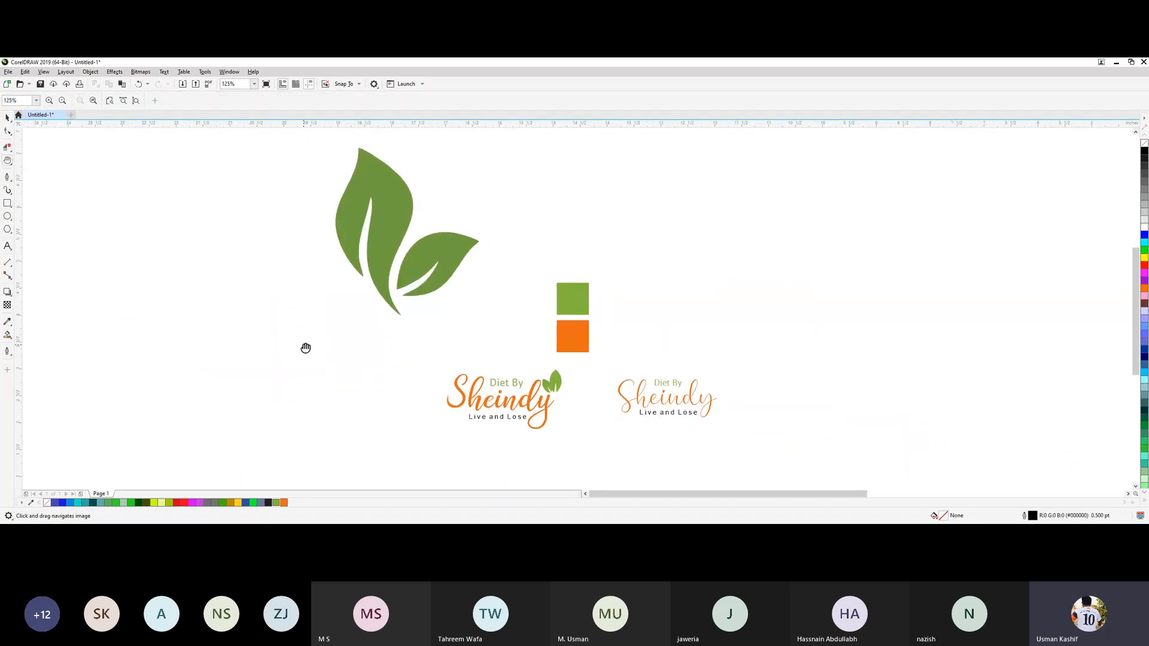
pyautogui.press('space')
pyautogui.click(385, 258)
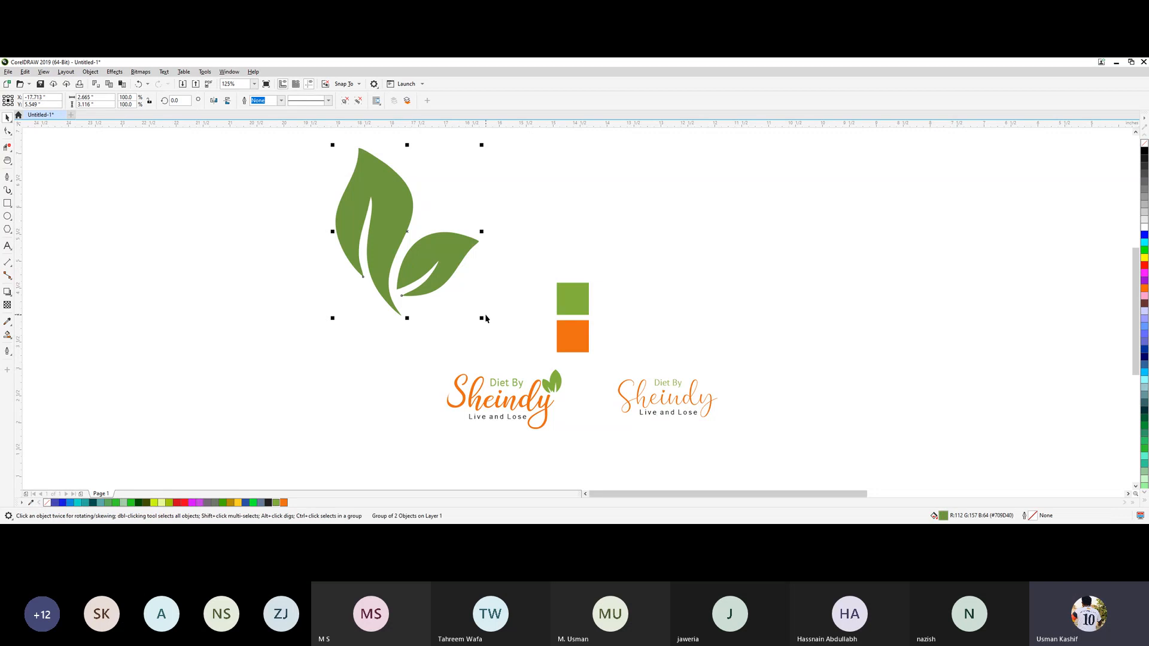
pyautogui.moveTo(481, 320); pyautogui.dragTo(712, 385)
pyautogui.click(752, 451)
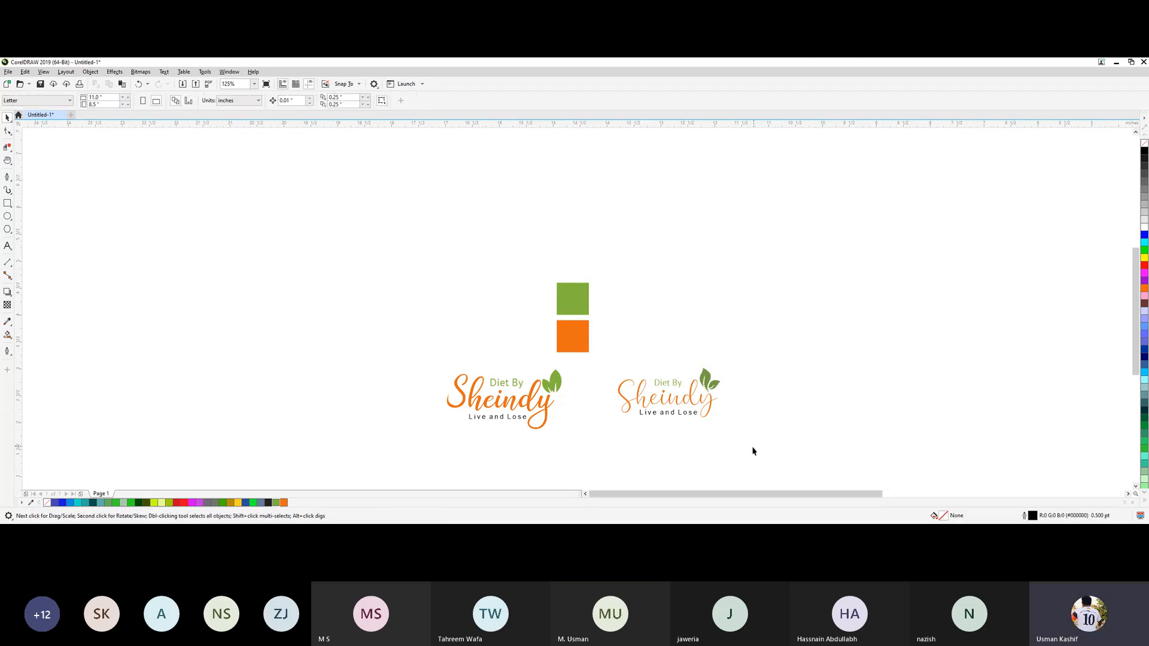
# Group the bold logo's lettering, tagline and leaves into one object.
pyautogui.scroll(-2, 697, 462)
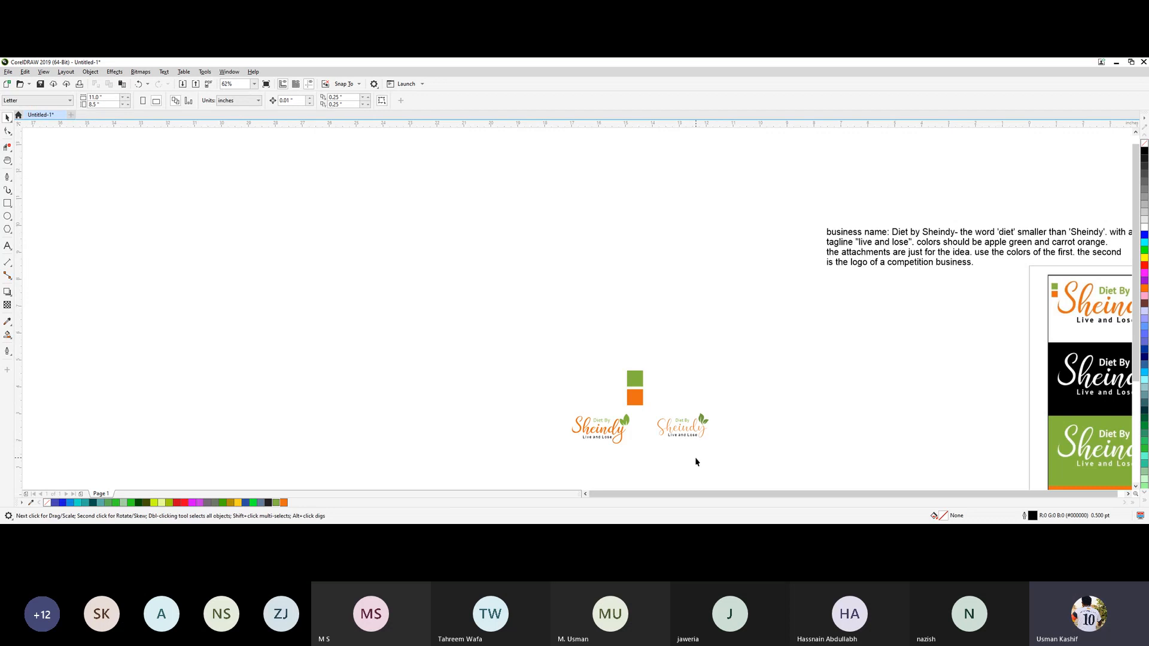
pyautogui.scroll(1, 695, 458)
pyautogui.moveTo(641, 449); pyautogui.dragTo(537, 321)
pyautogui.press('space')
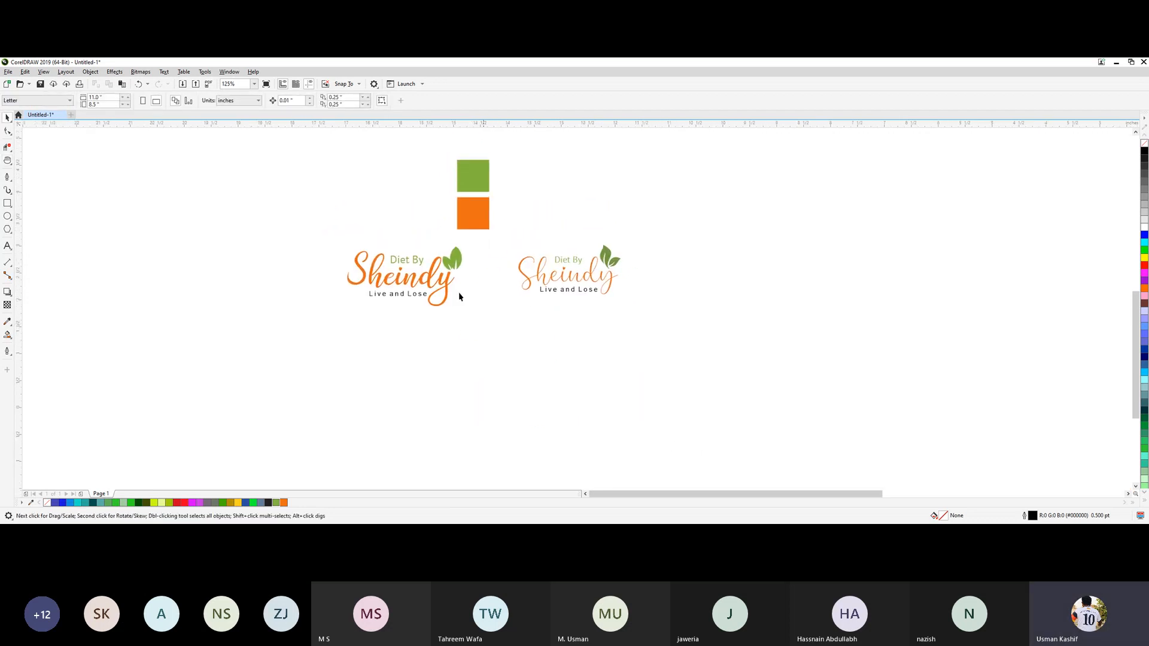
pyautogui.moveTo(339, 239); pyautogui.dragTo(734, 352)
pyautogui.click(734, 352)
pyautogui.moveTo(666, 341); pyautogui.dragTo(626, 370)
pyautogui.click(626, 370)
pyautogui.moveTo(662, 323); pyautogui.dragTo(662, 323)
pyautogui.click(326, 234)
pyautogui.moveTo(467, 309); pyautogui.dragTo(474, 344)
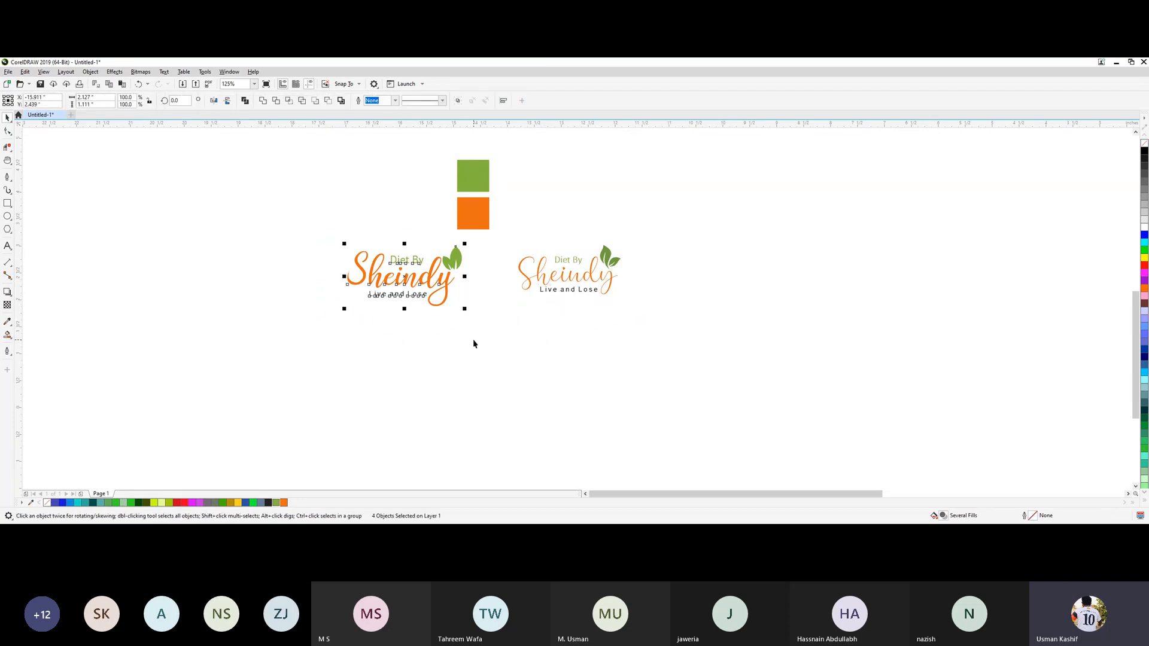
pyautogui.hotkey('ctrl', 'g')
pyautogui.click(516, 342)
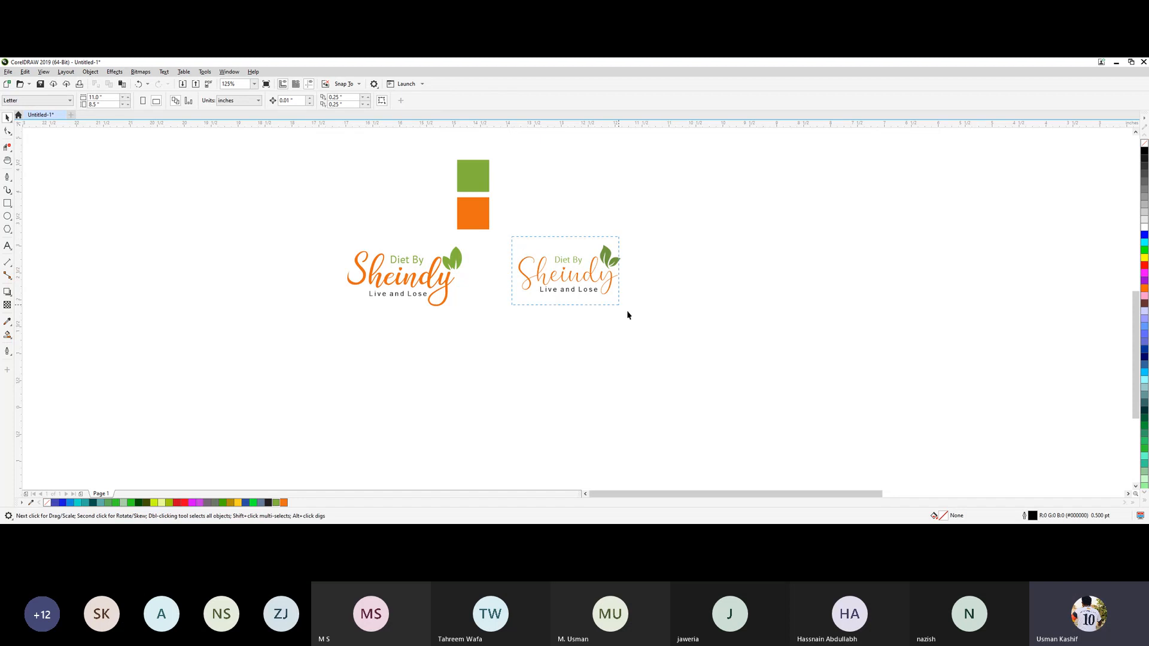
# Group the thin script logo together with its newly added leaves.
pyautogui.moveTo(628, 314); pyautogui.dragTo(662, 342)
pyautogui.hotkey('ctrl', 'g')
pyautogui.click(634, 336)
pyautogui.click(443, 304)
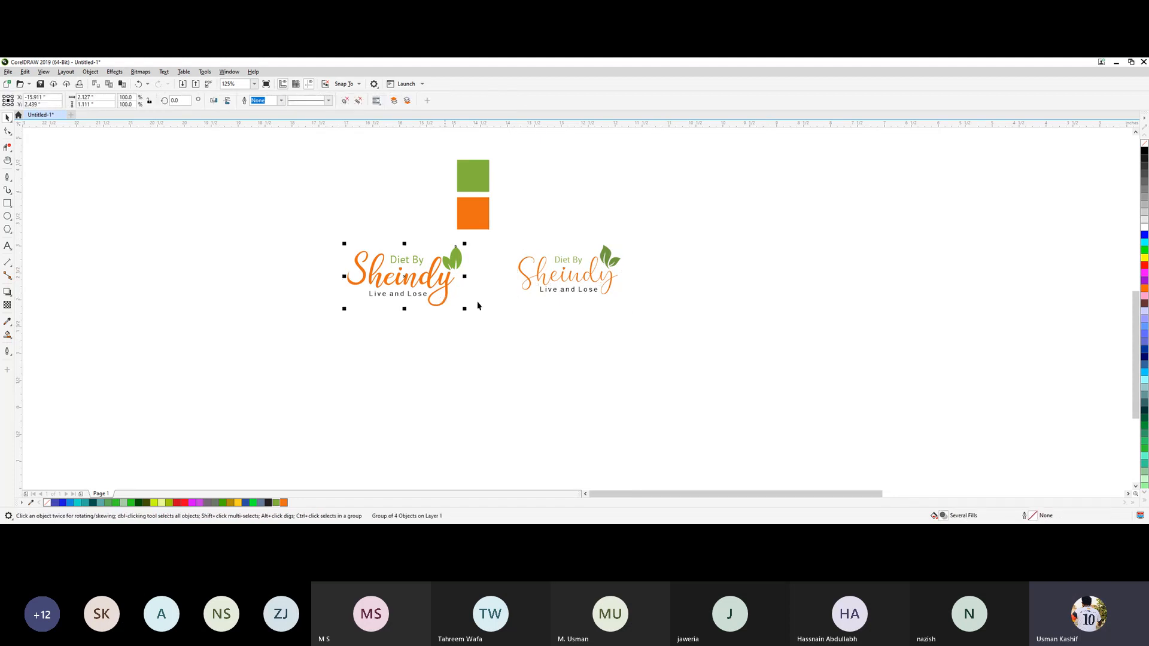
pyautogui.click(1144, 228)
pyautogui.press('Escape')
pyautogui.hotkey('ctrl', 'z')
pyautogui.press('Escape')
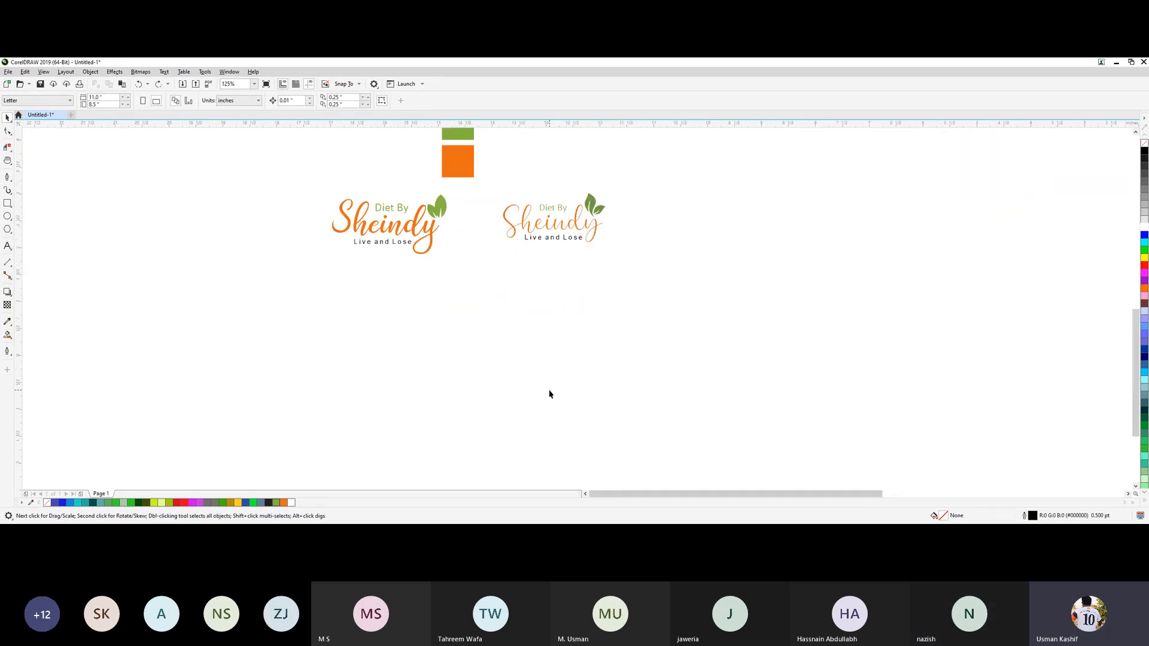
# Draw a rectangle about 6.16 by 2.33 inches just below the two logos and fill it black.
pyautogui.click(7, 204)
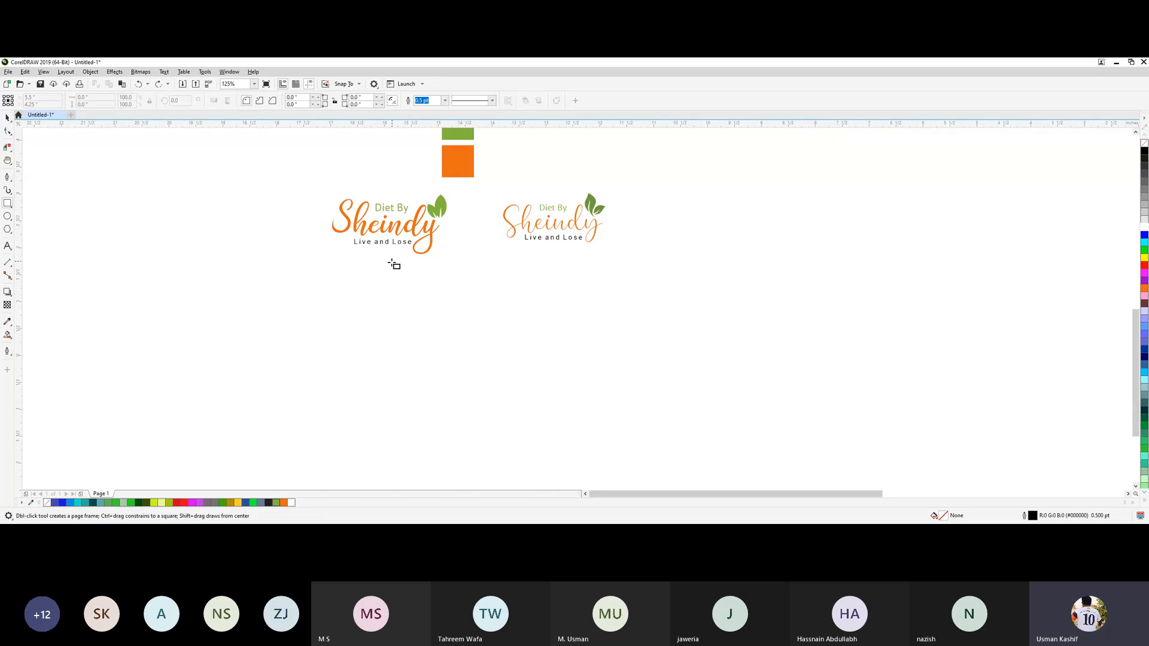
pyautogui.moveTo(328, 261); pyautogui.dragTo(617, 371)
pyautogui.click(5, 118)
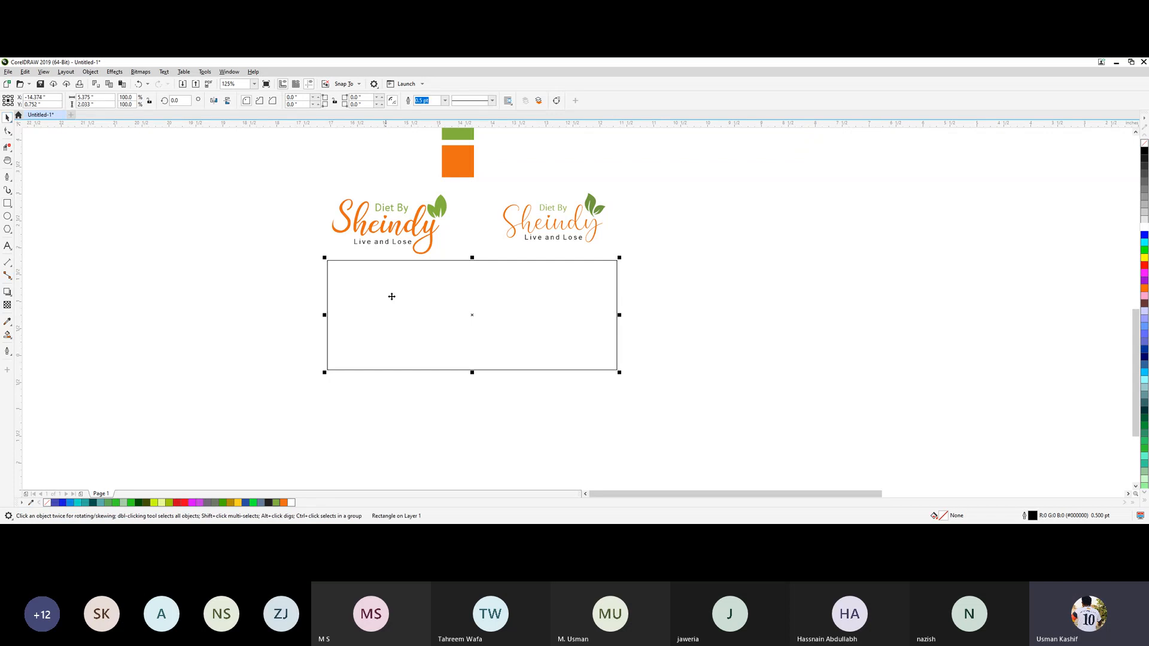
pyautogui.moveTo(469, 314); pyautogui.dragTo(469, 321)
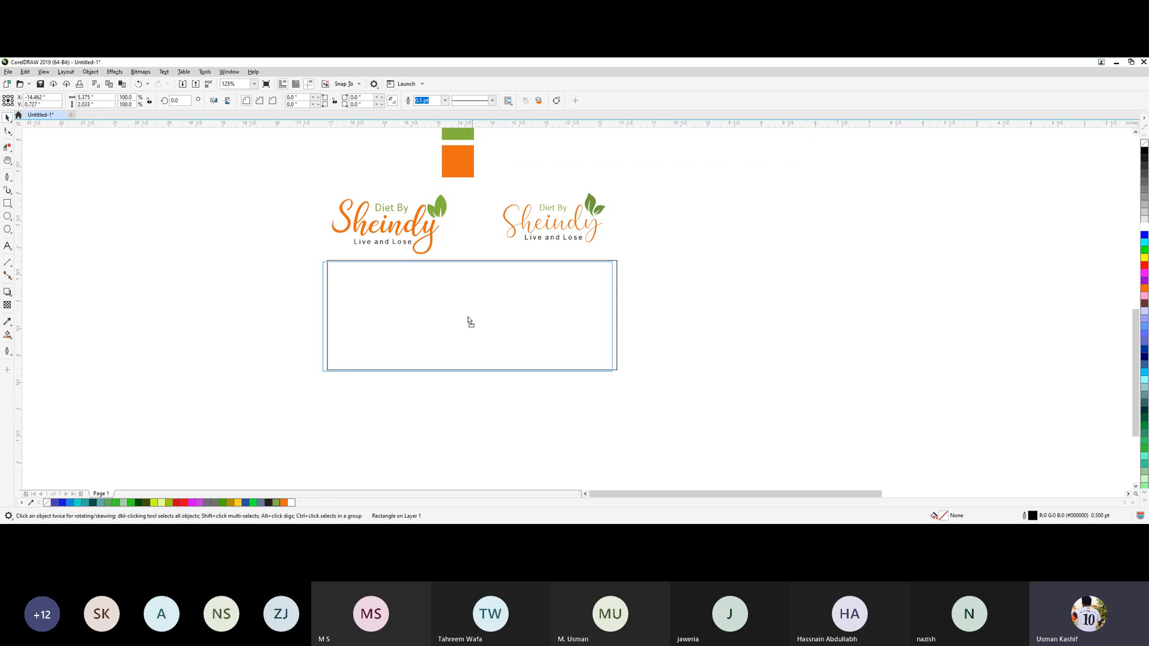
pyautogui.moveTo(619, 372); pyautogui.dragTo(642, 382)
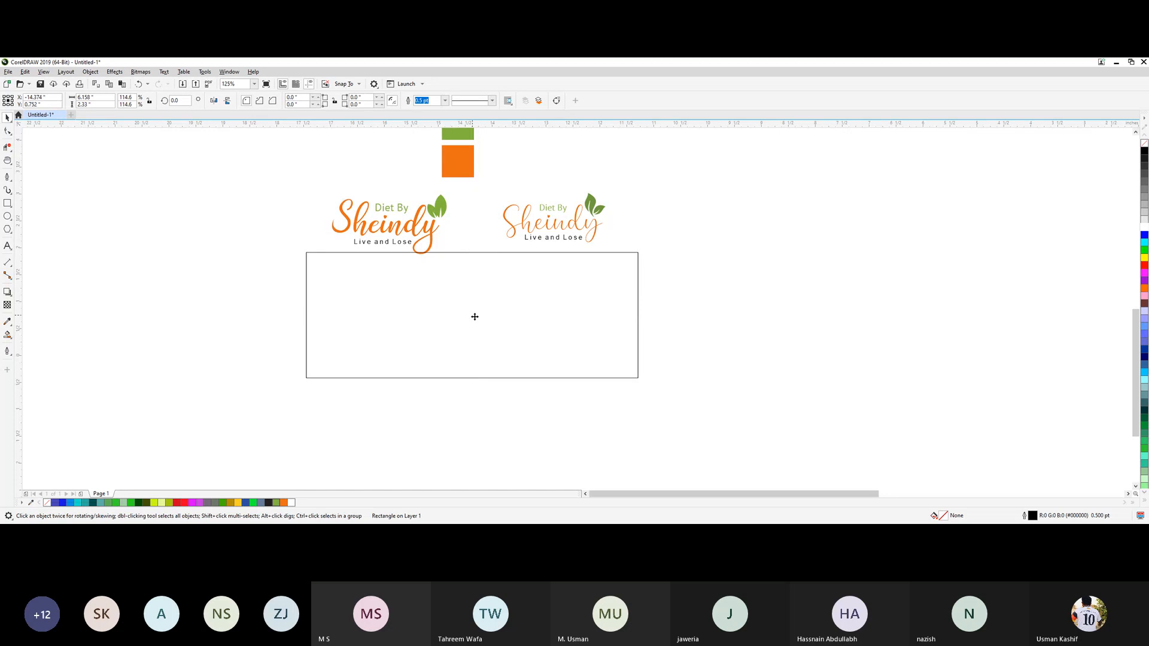
pyautogui.moveTo(475, 316); pyautogui.dragTo(477, 324)
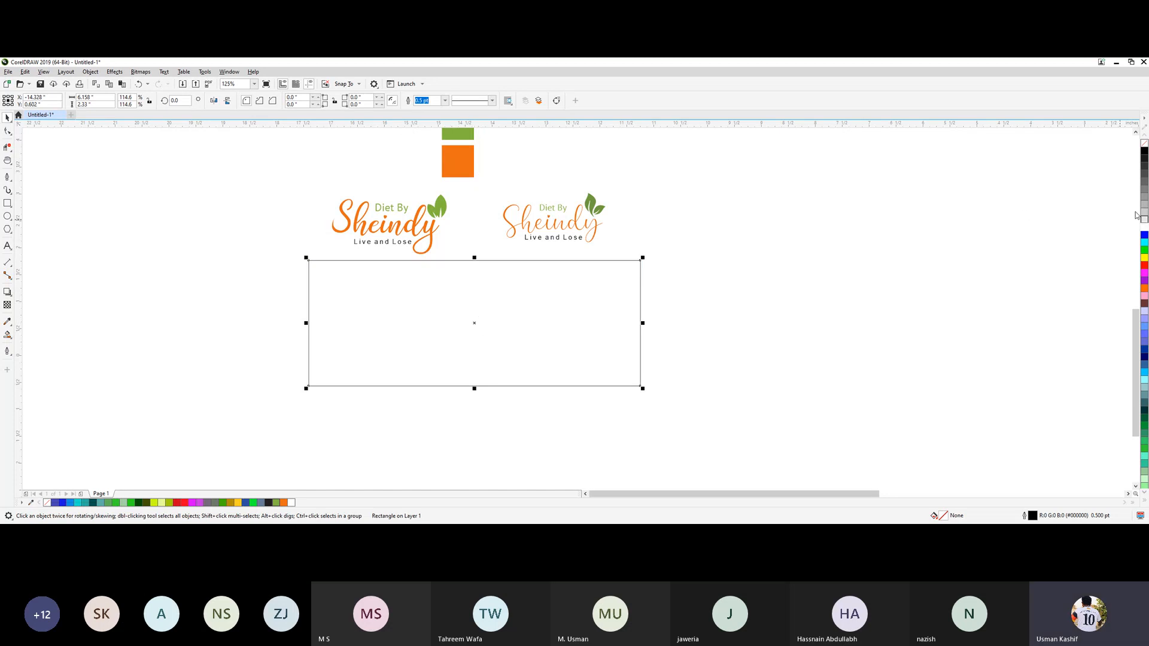
pyautogui.click(1144, 152)
pyautogui.click(815, 238)
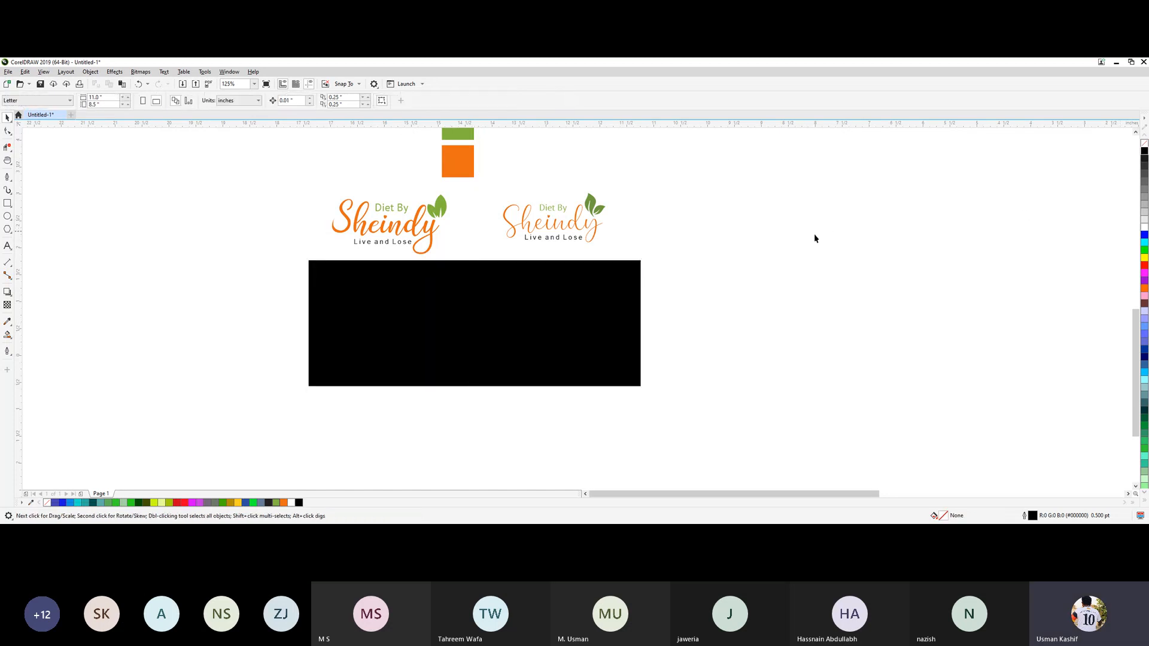
# Copy both logos straight down onto the black rectangle and fill the copies white.
pyautogui.click(595, 242)
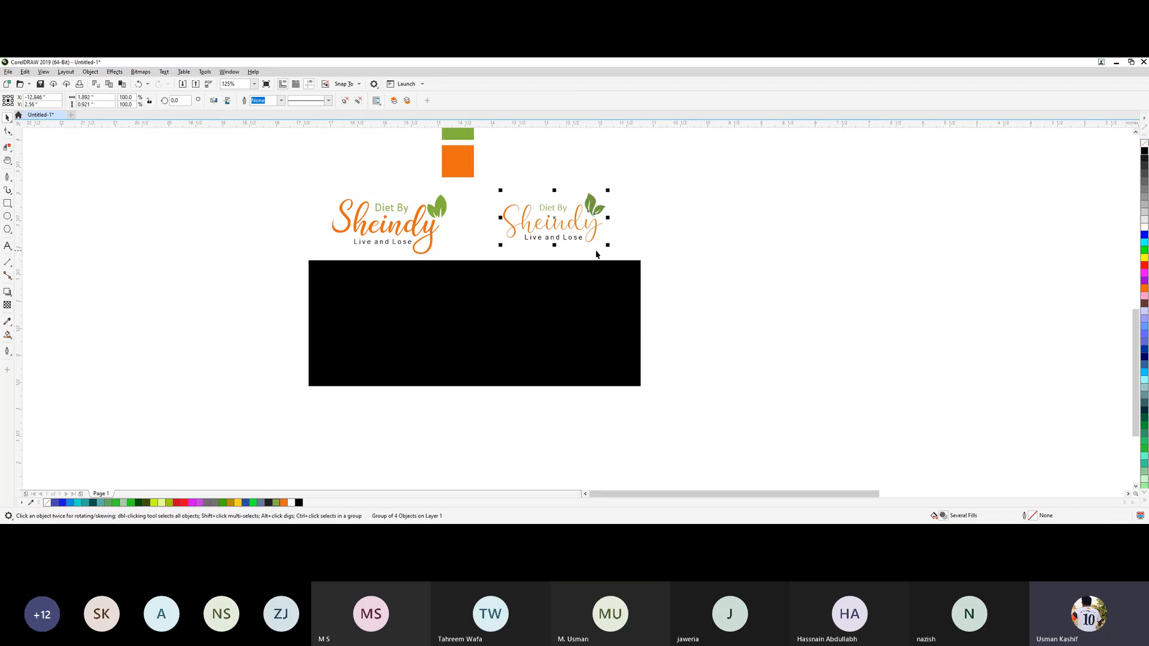
pyautogui.keyDown('shift'); pyautogui.click(429, 230); pyautogui.keyUp('shift')
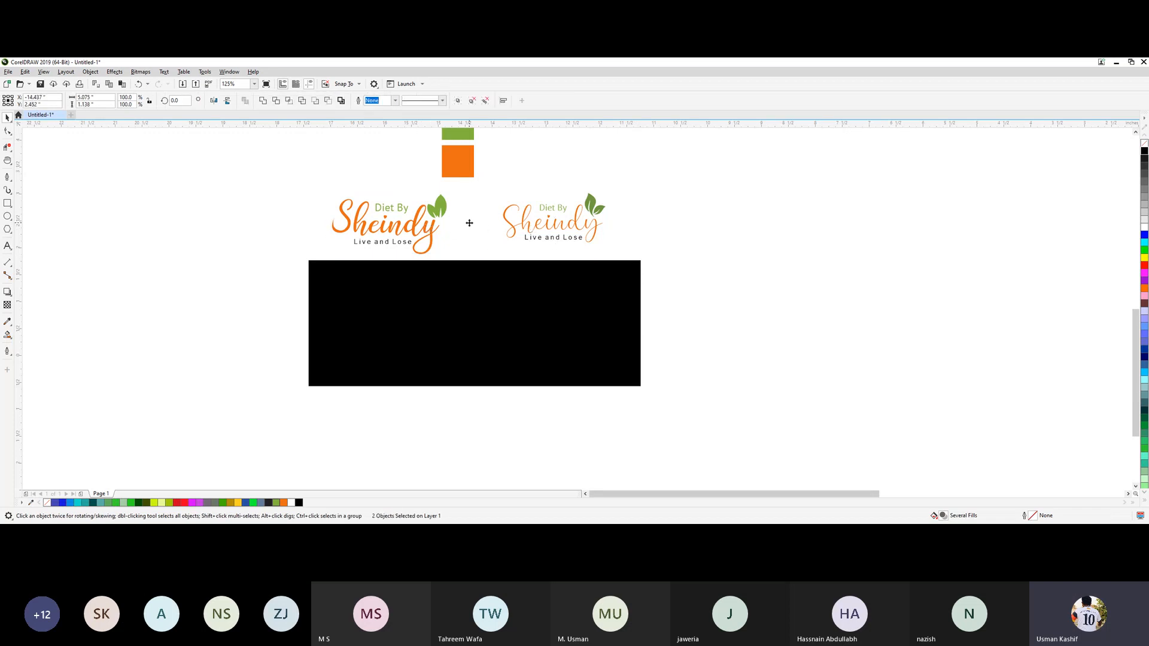
pyautogui.moveTo(469, 222); pyautogui.dragTo(479, 323)
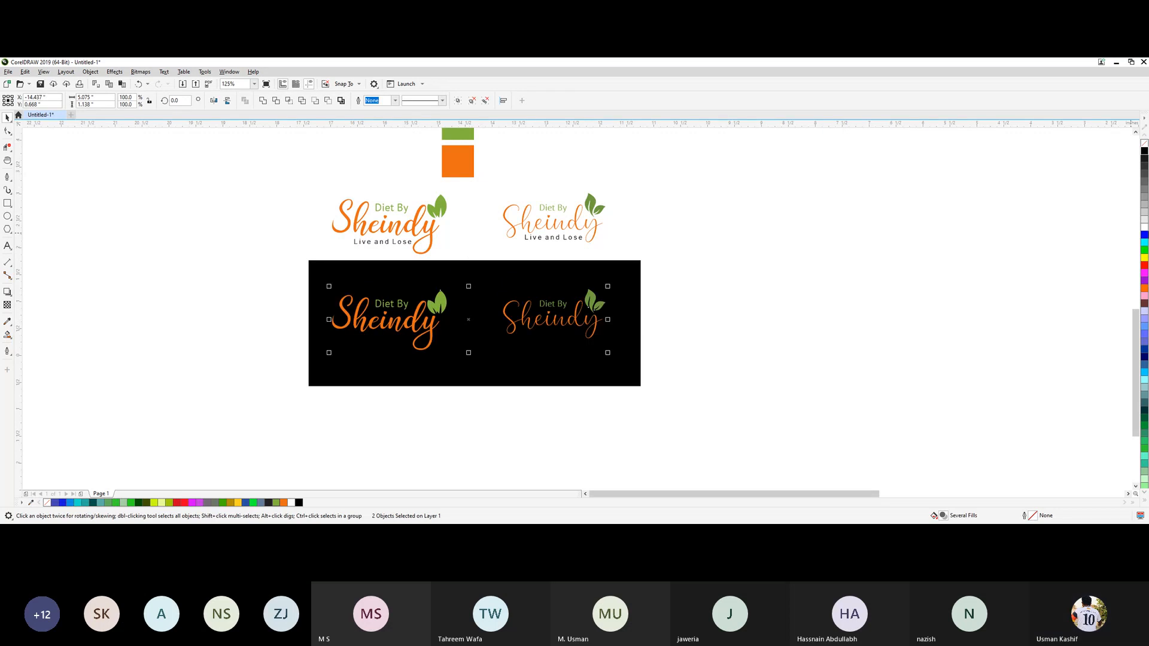
pyautogui.click(1144, 226)
pyautogui.click(699, 357)
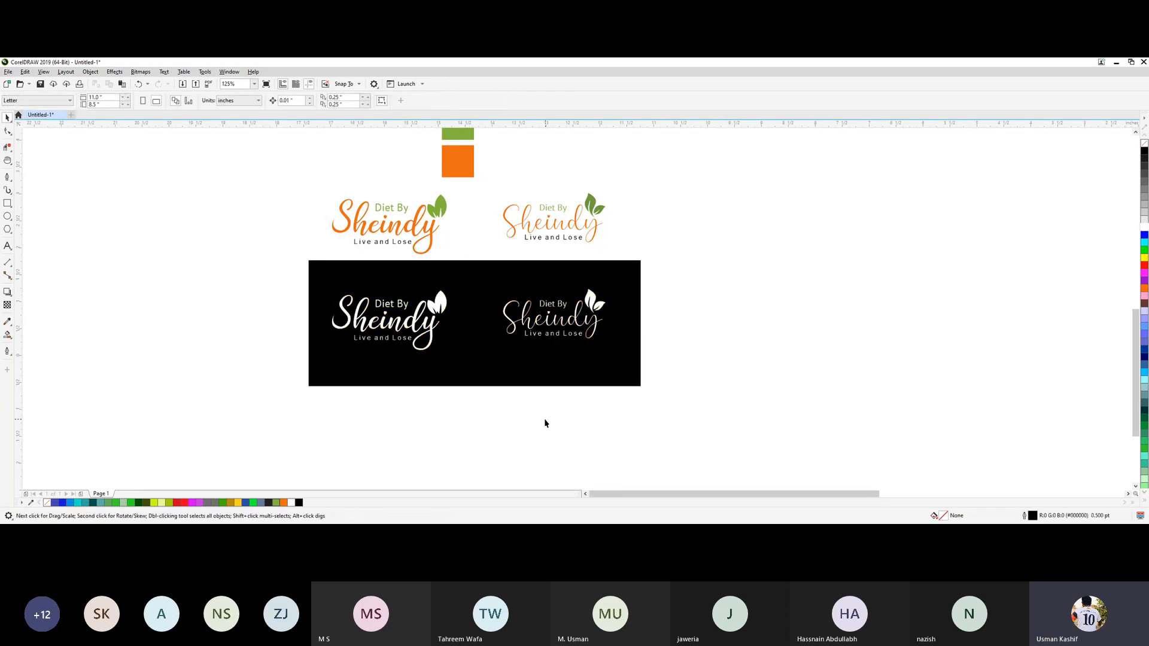
# Compare the colored and white logo versions with the reference sheet at different zoom levels.
pyautogui.scroll(-2, 564, 408)
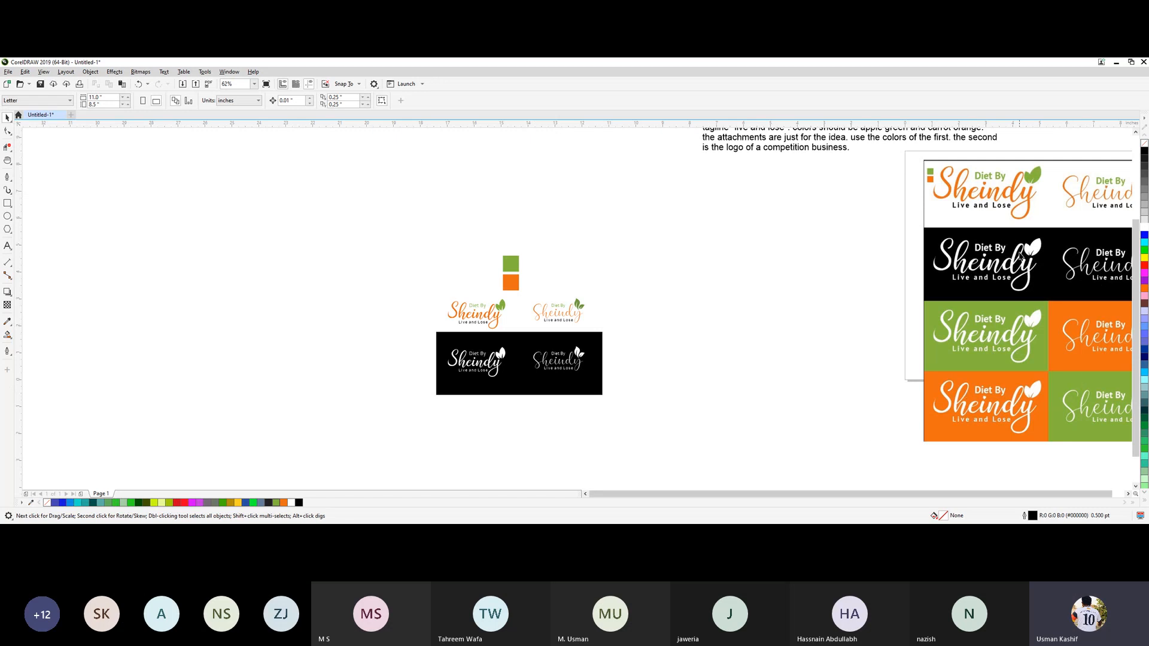
pyautogui.scroll(2, 478, 442)
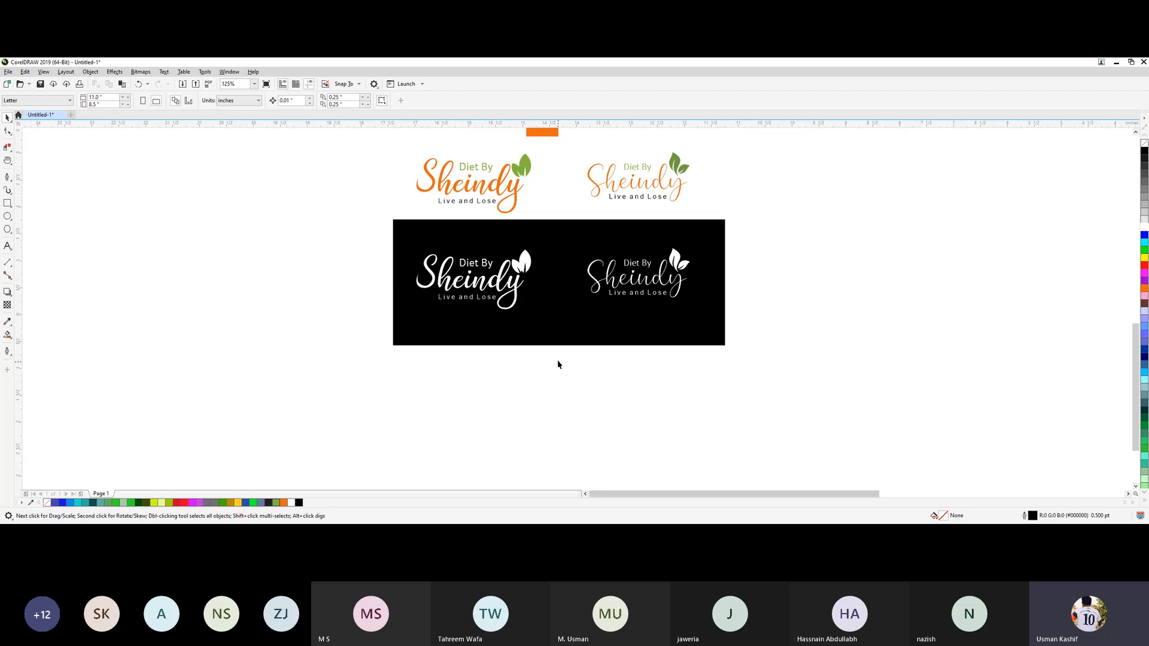
pyautogui.scroll(-2, 803, 234)
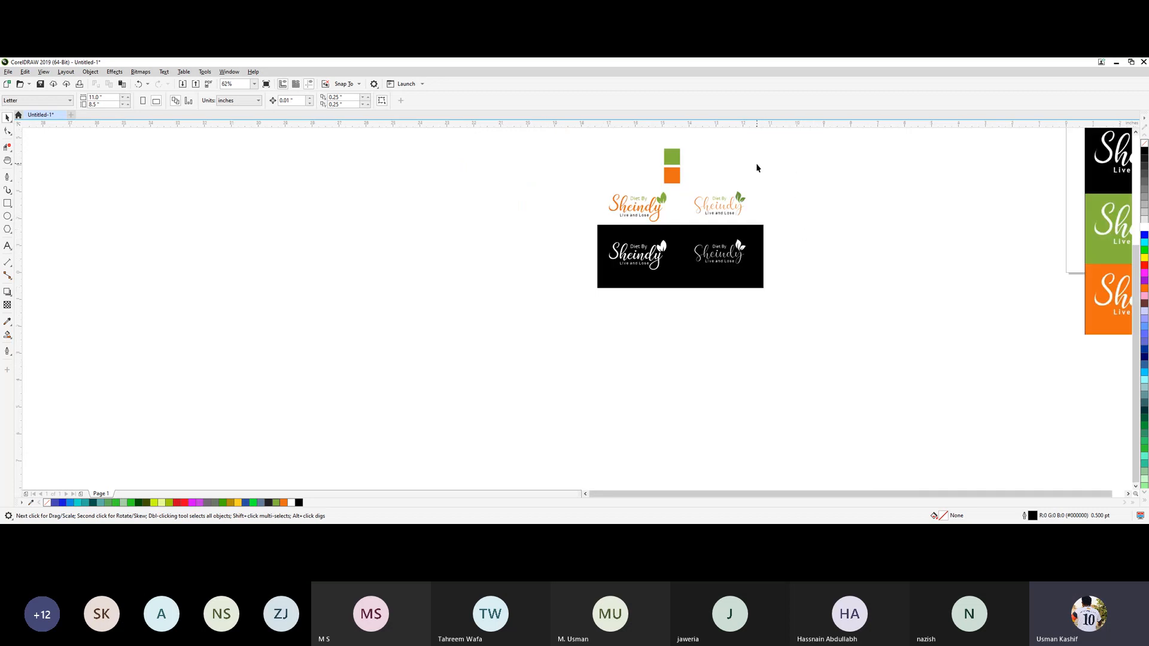
pyautogui.scroll(2, 757, 168)
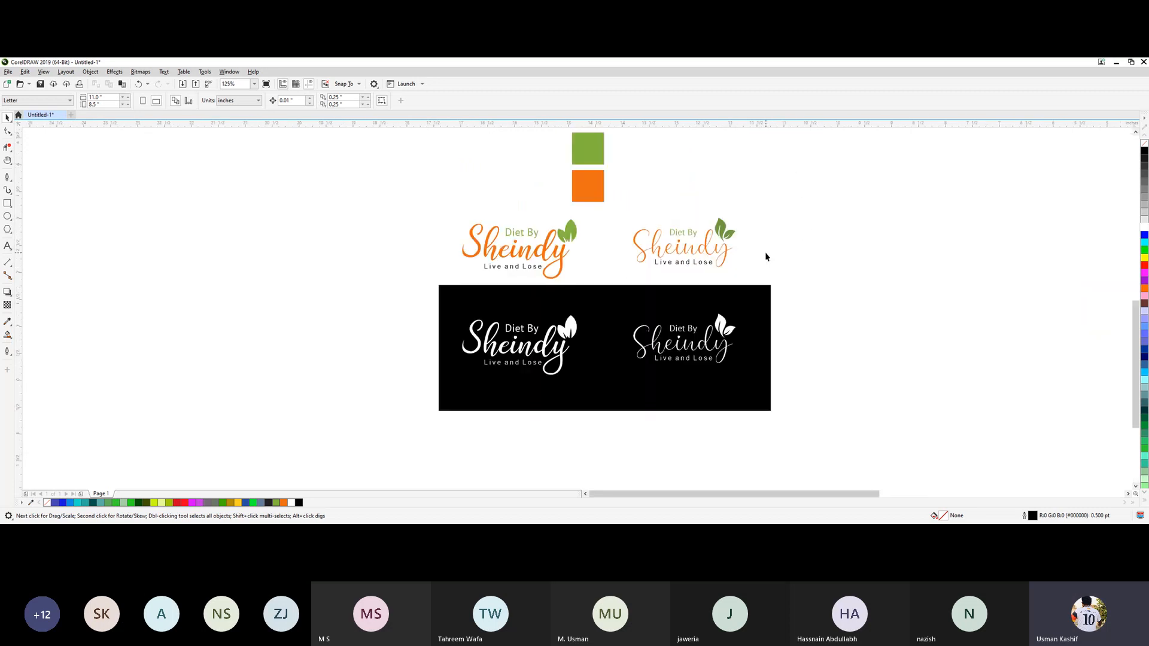
pyautogui.scroll(2, 765, 254)
pyautogui.scroll(-2, 766, 254)
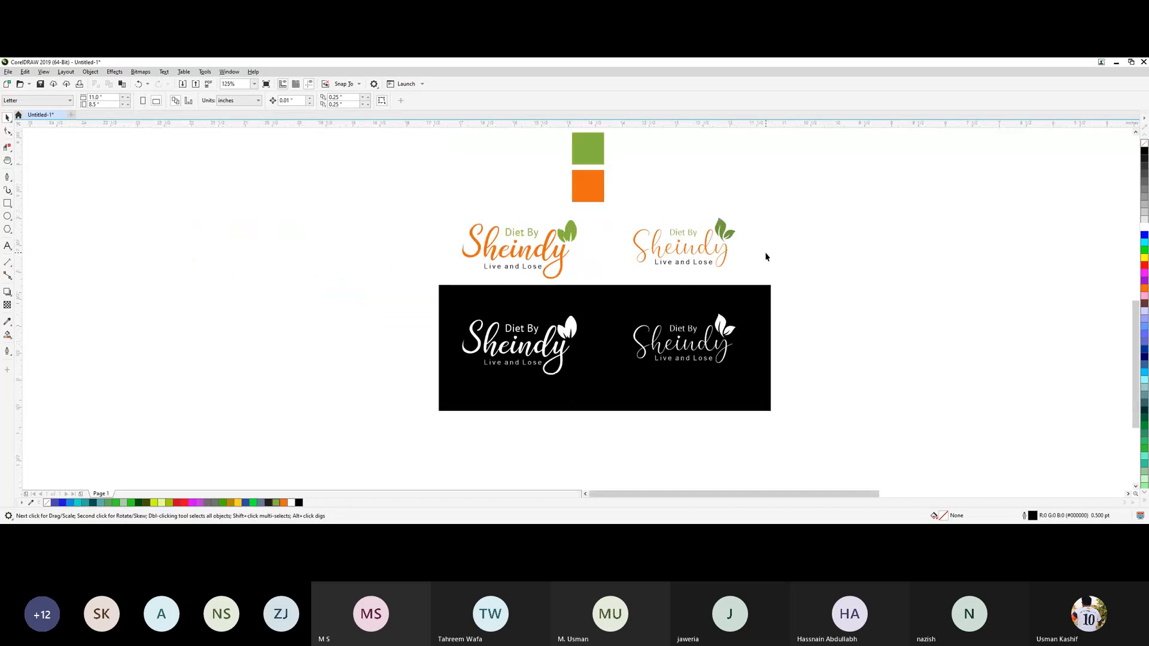
pyautogui.scroll(2, 766, 257)
pyautogui.scroll(-2, 766, 256)
pyautogui.scroll(-2, 793, 328)
pyautogui.scroll(1, 863, 325)
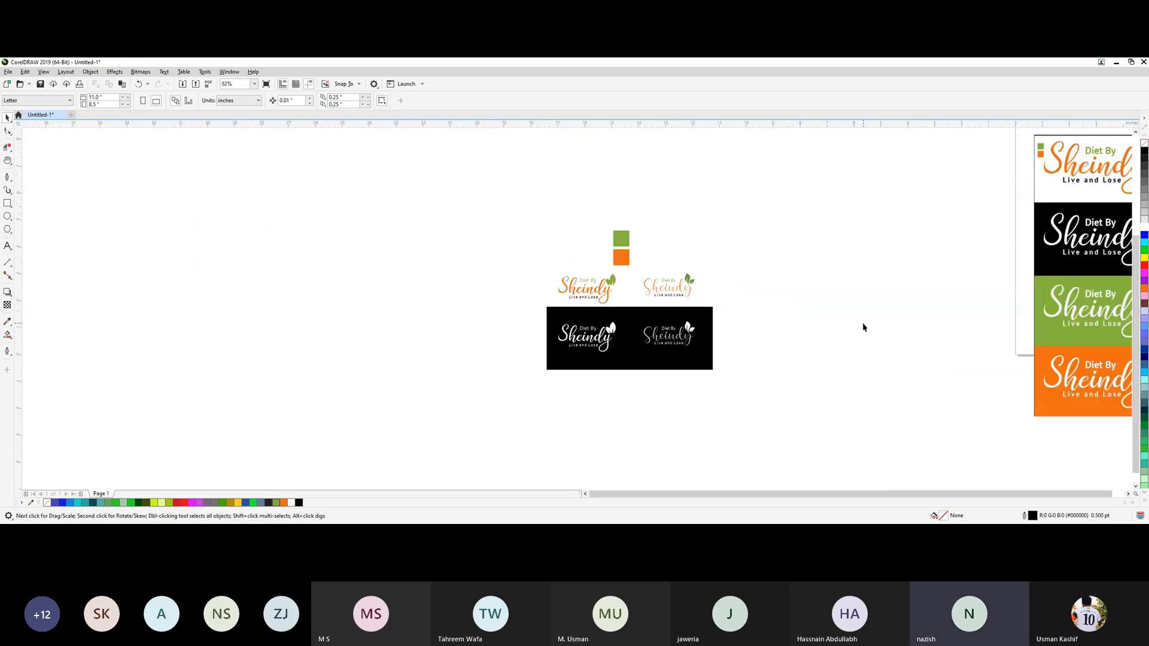
pyautogui.moveTo(503, 199); pyautogui.dragTo(792, 405)
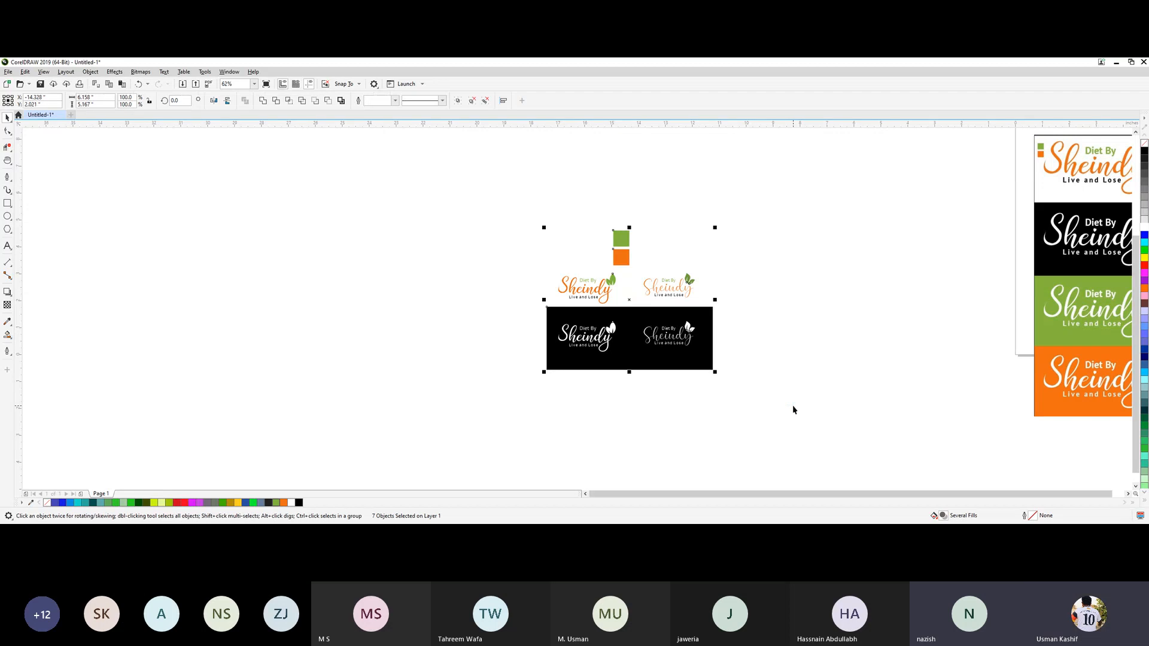
pyautogui.press('Delete')
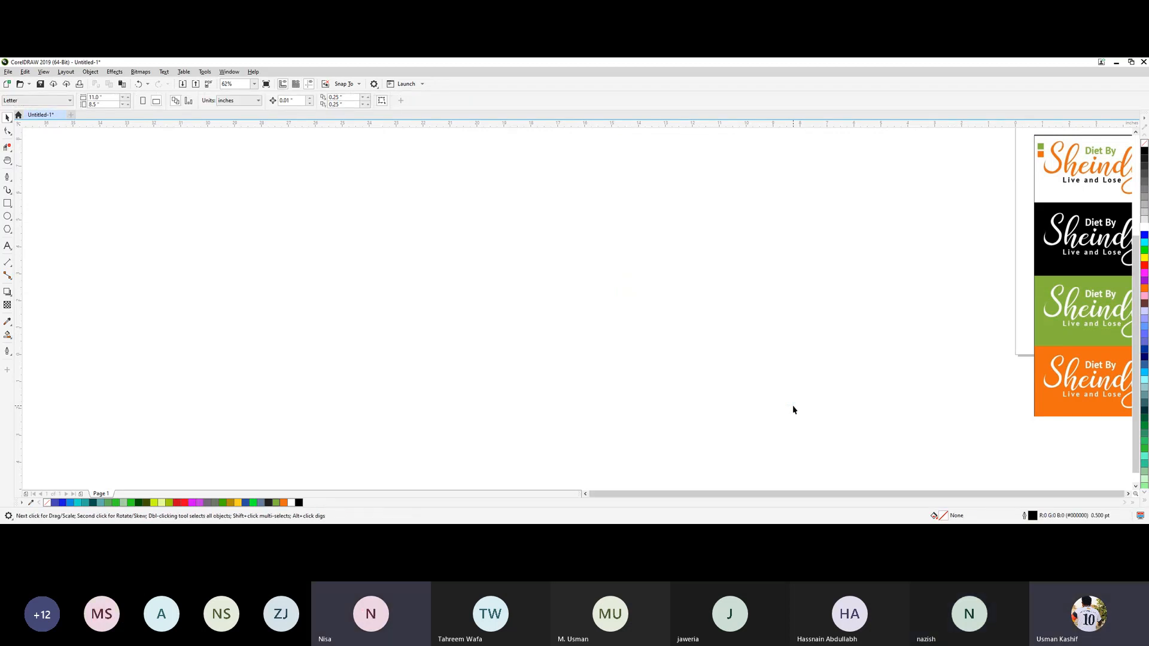
pyautogui.hotkey('ctrl', 'z')
pyautogui.click(718, 322)
pyautogui.scroll(2, 701, 302)
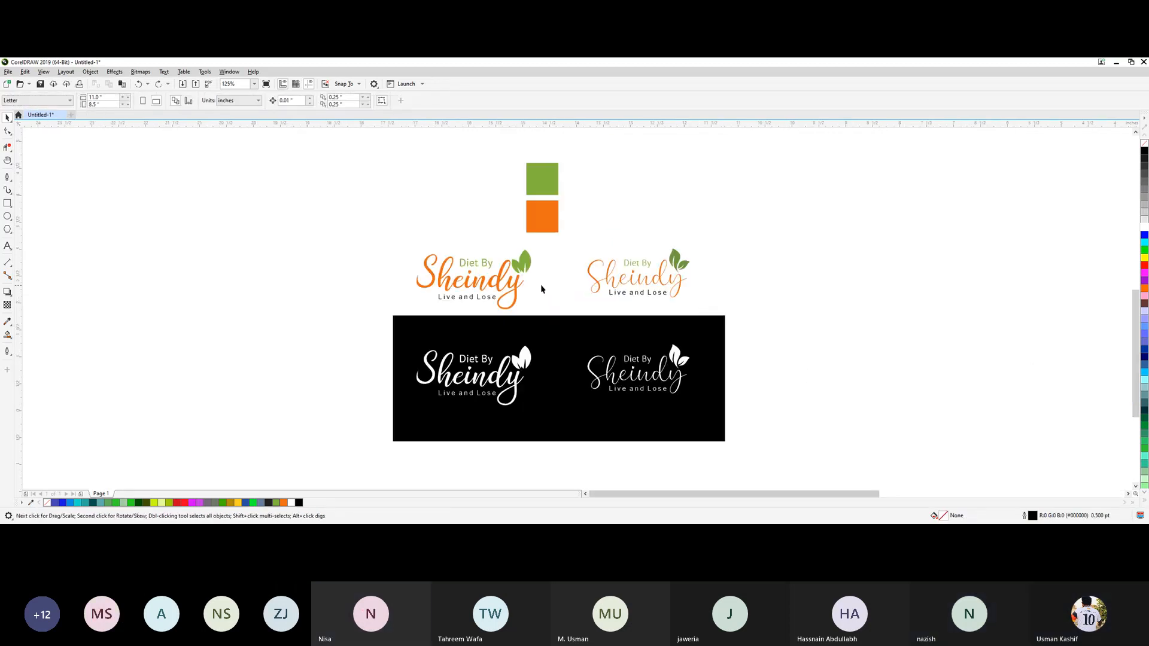
pyautogui.click(512, 287)
pyautogui.keyDown('shift'); pyautogui.click(615, 282); pyautogui.keyUp('shift')
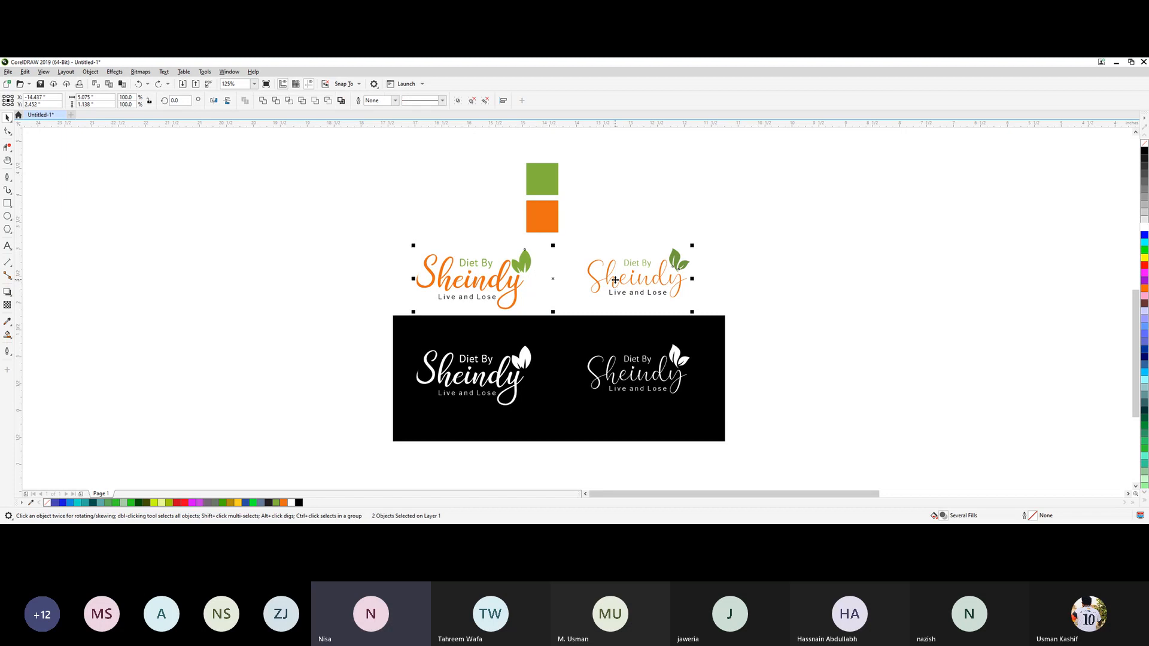
pyautogui.click(769, 281)
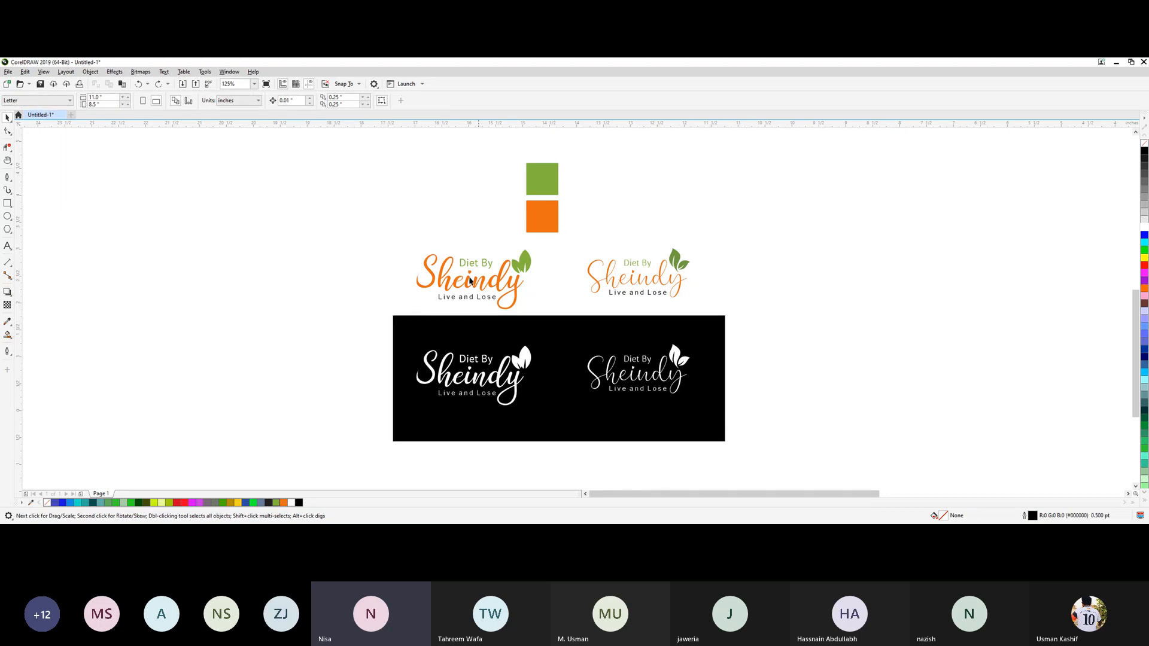
pyautogui.moveTo(388, 240); pyautogui.dragTo(542, 324)
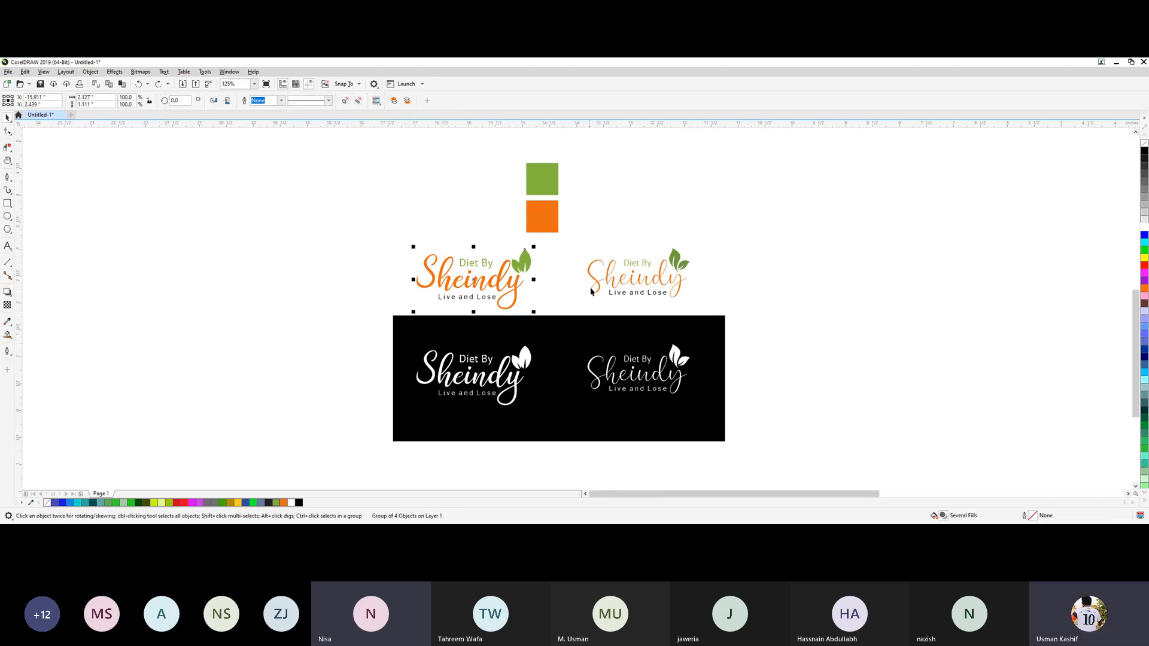
pyautogui.keyDown('shift'); pyautogui.click(606, 274); pyautogui.keyUp('shift')
pyautogui.click(791, 267)
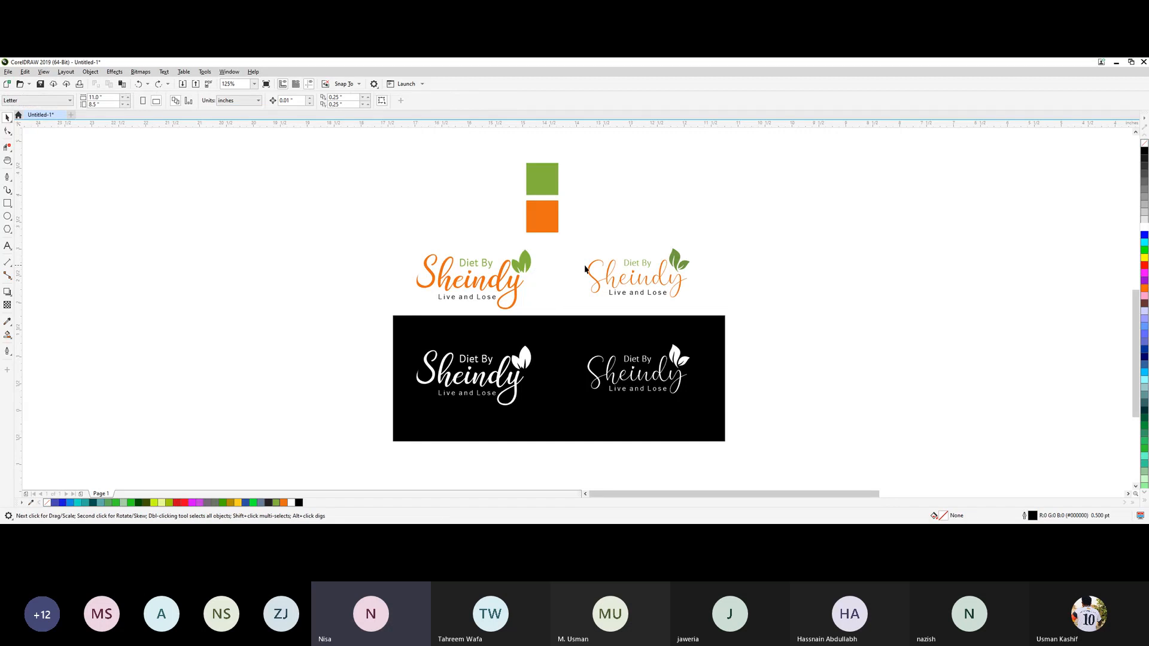
pyautogui.moveTo(354, 242); pyautogui.dragTo(749, 325)
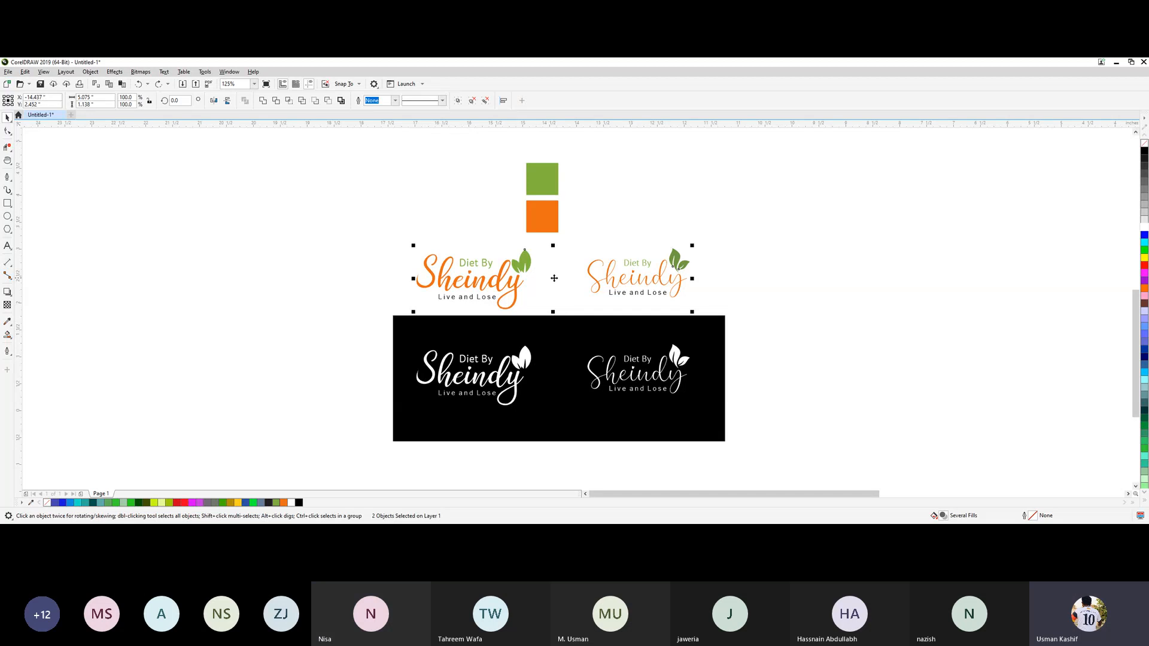
pyautogui.moveTo(581, 277); pyautogui.dragTo(672, 271)
pyautogui.hotkey('ctrl', 'z')
pyautogui.click(757, 235)
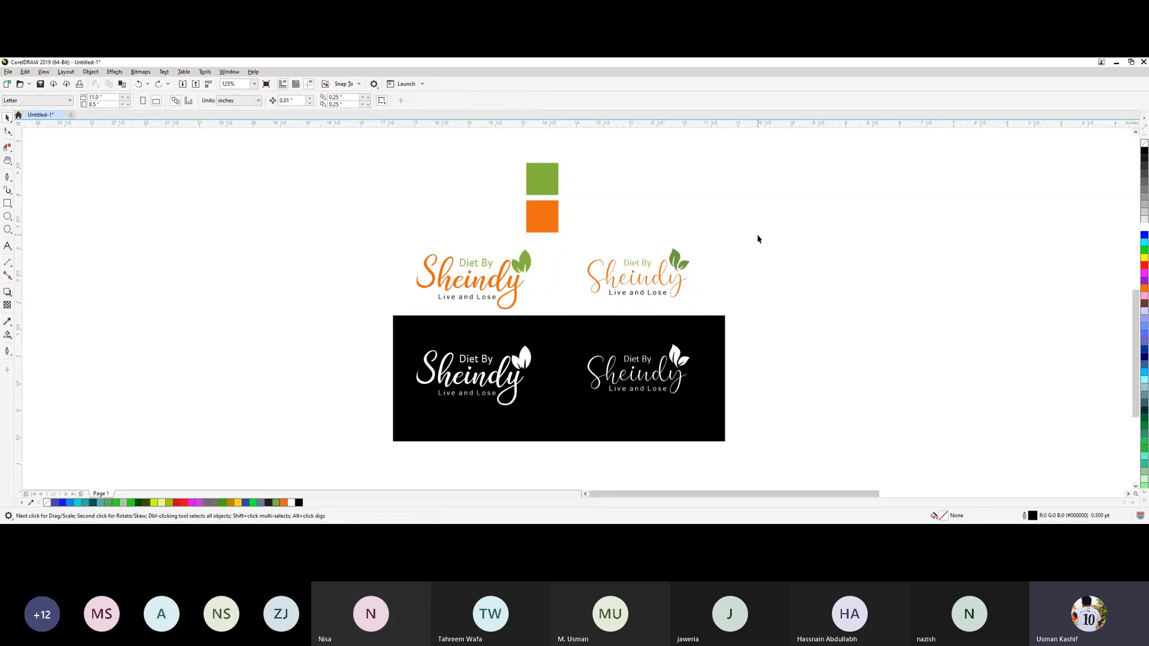
# Select both colored logos and view them beside the reference sheet.
pyautogui.scroll(-2, 758, 236)
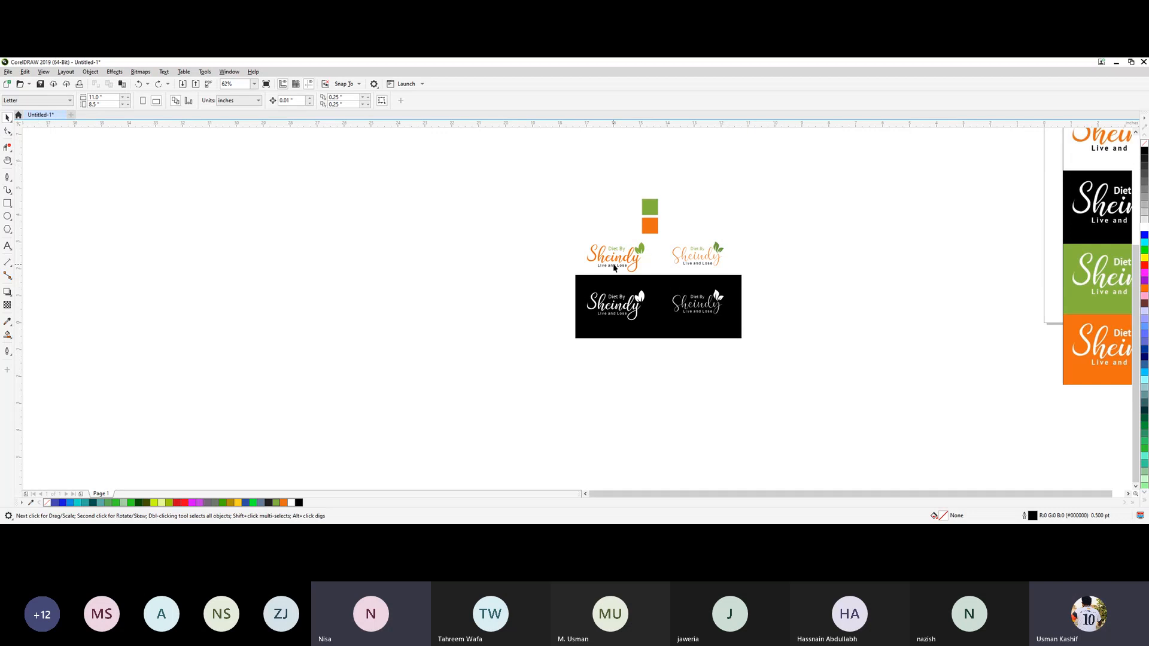
pyautogui.moveTo(557, 226); pyautogui.dragTo(751, 281)
pyautogui.click(896, 261)
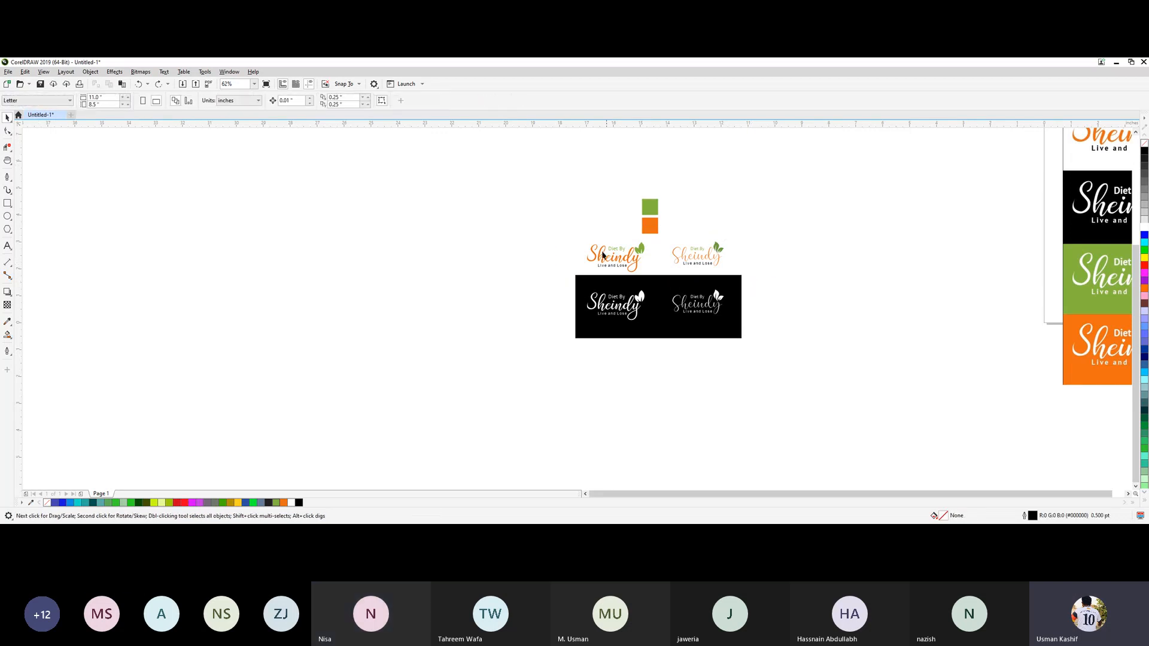
pyautogui.moveTo(557, 240); pyautogui.dragTo(753, 279)
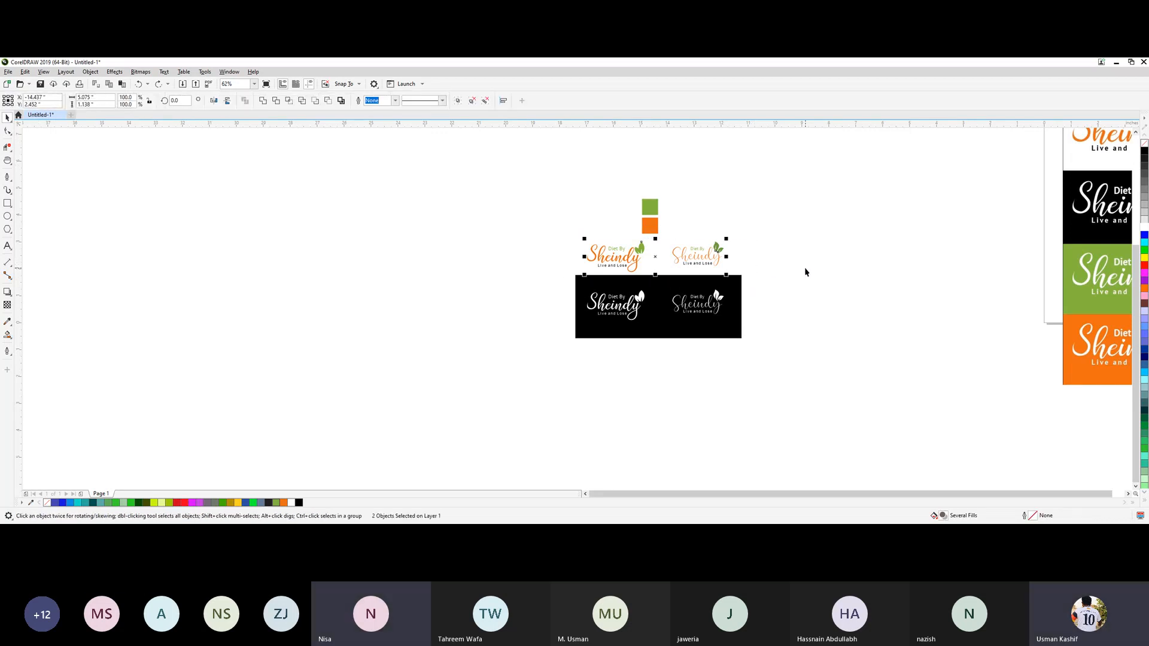
pyautogui.press('h')
pyautogui.moveTo(879, 262); pyautogui.dragTo(603, 324)
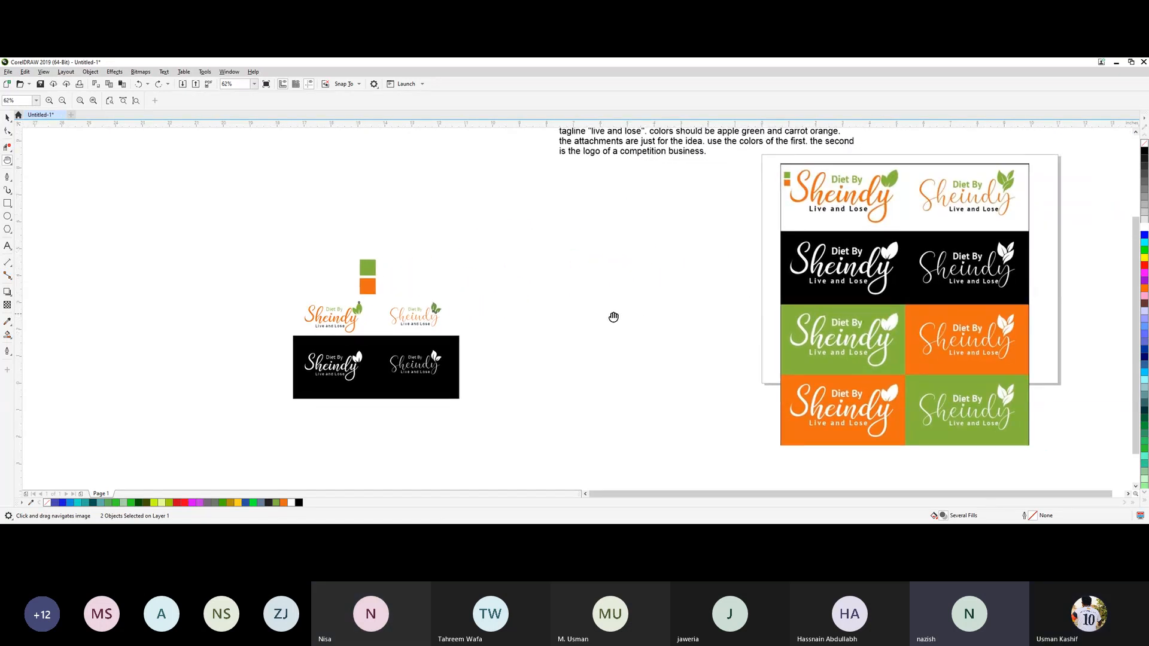
pyautogui.press('space')
# Delete the color swatches, both colored logos and the black rectangle with its white logos.
pyautogui.click(163, 227)
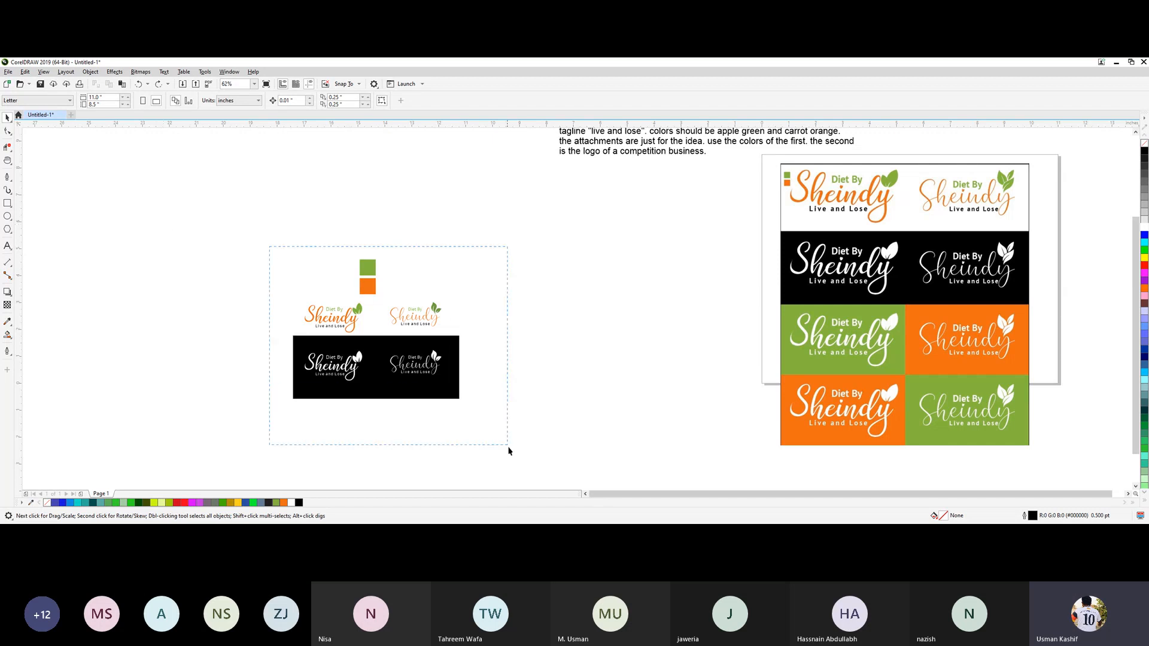
pyautogui.moveTo(509, 450); pyautogui.dragTo(512, 456)
pyautogui.press('Delete')
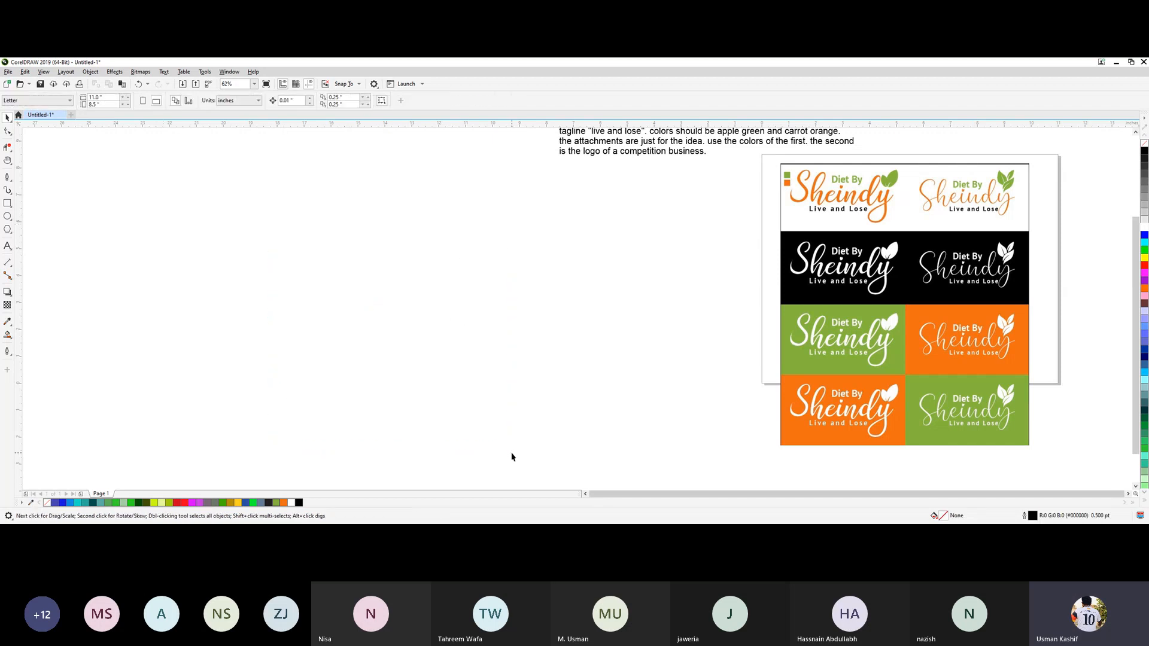
# Delete the old Diet By Sheindy brief text and the reference logo sheet to empty the drawing.
pyautogui.scroll(-1, 778, 370)
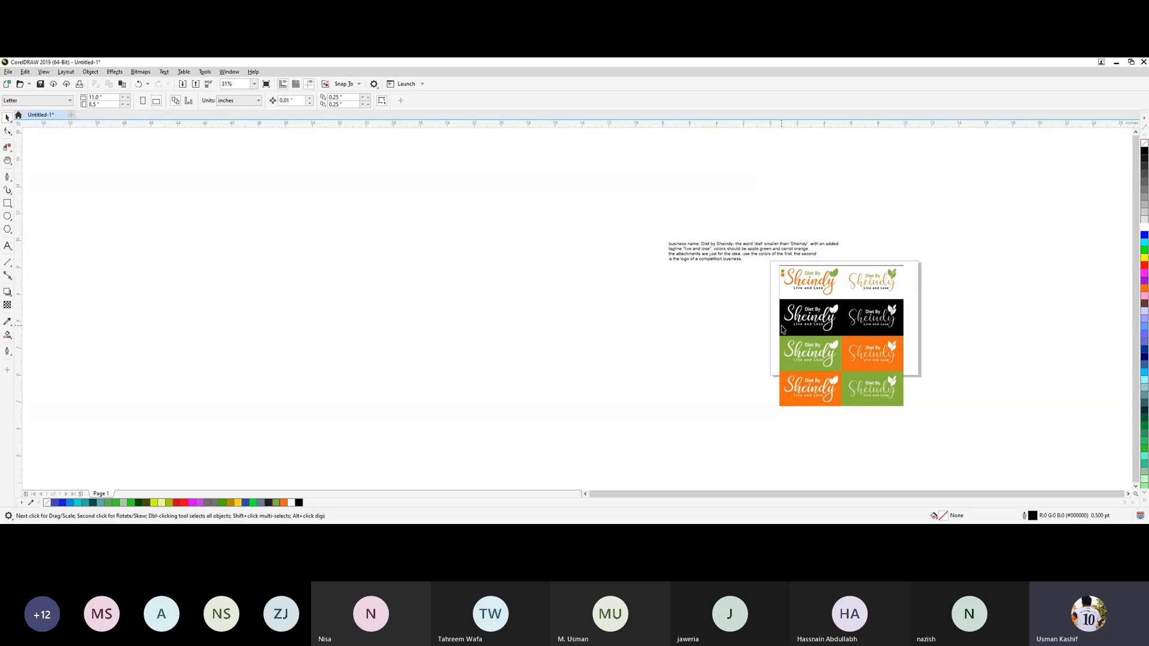
pyautogui.scroll(1, 781, 330)
pyautogui.scroll(-1, 781, 329)
pyautogui.click(711, 246)
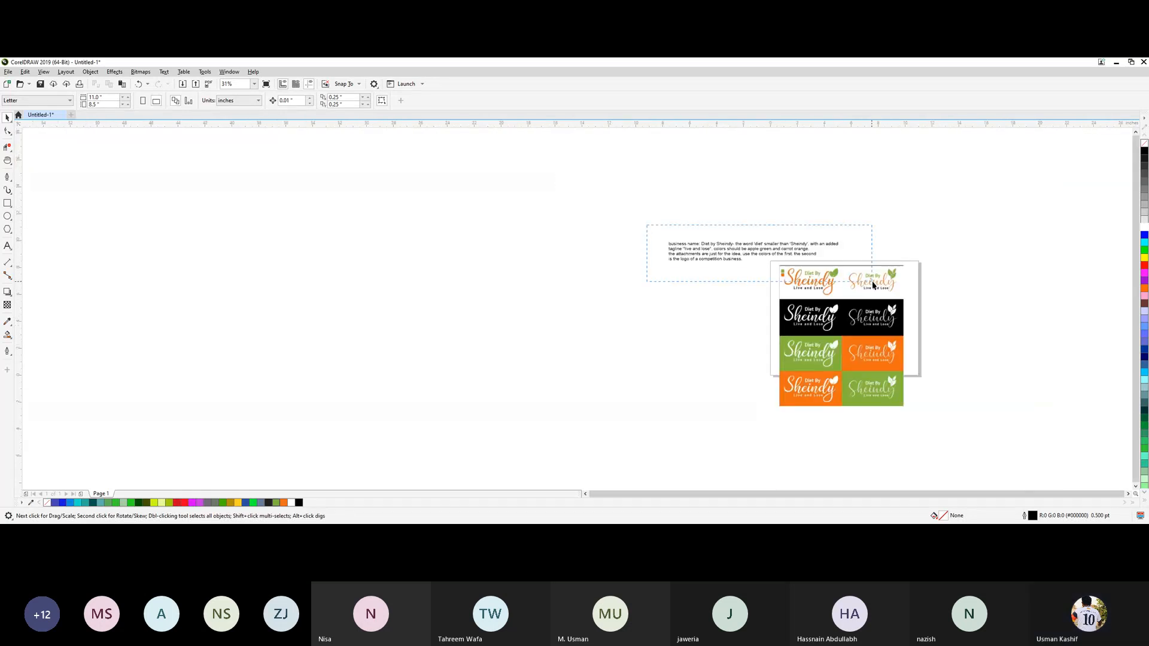
pyautogui.press('Delete')
pyautogui.moveTo(740, 249); pyautogui.dragTo(978, 498)
pyautogui.press('Delete')
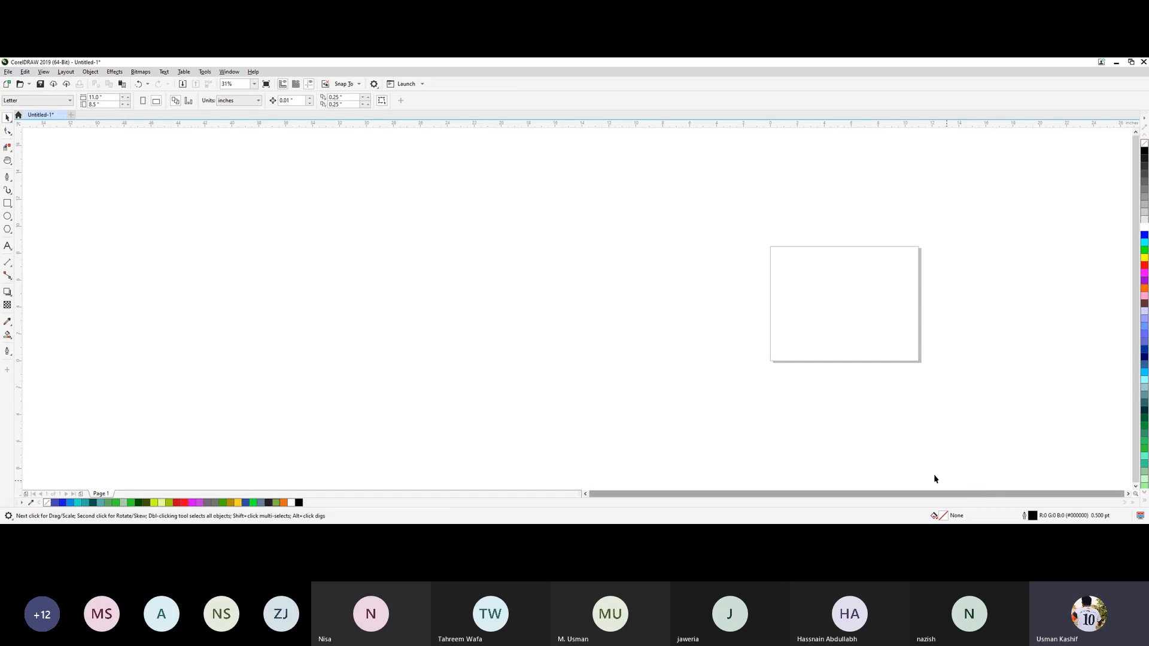
# Draw a paragraph text frame about 9.8 by 7.1 inches beside the blank page and paste the copied client brief into it.
pyautogui.scroll(1, 792, 303)
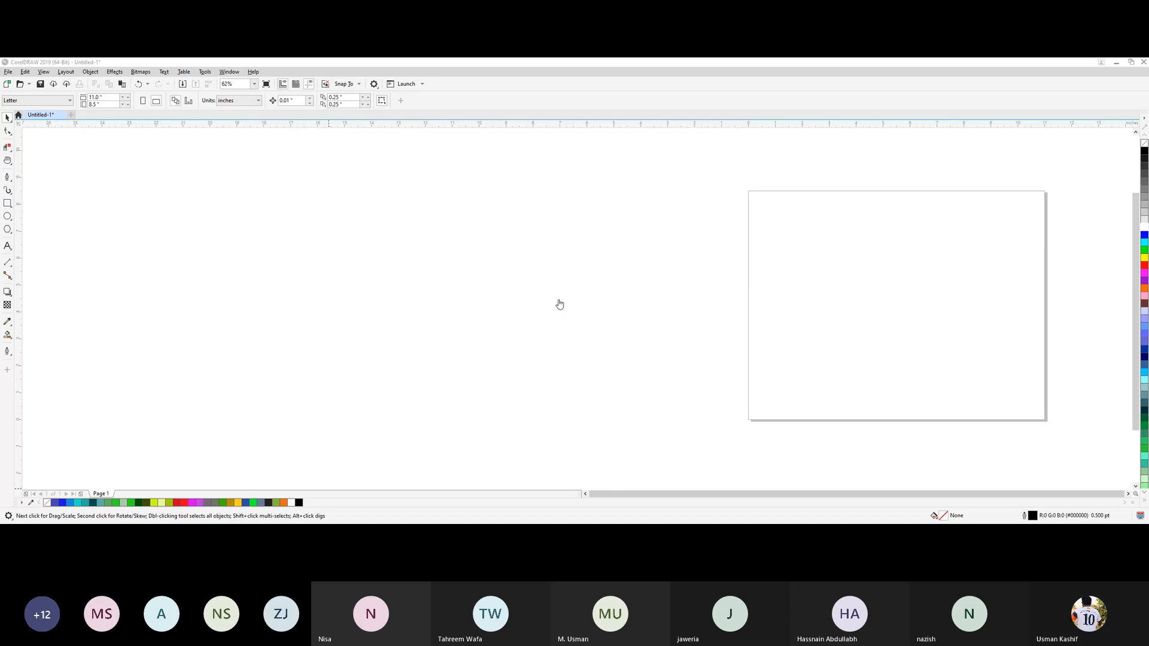
pyautogui.click(7, 245)
pyautogui.moveTo(261, 204); pyautogui.dragTo(525, 394)
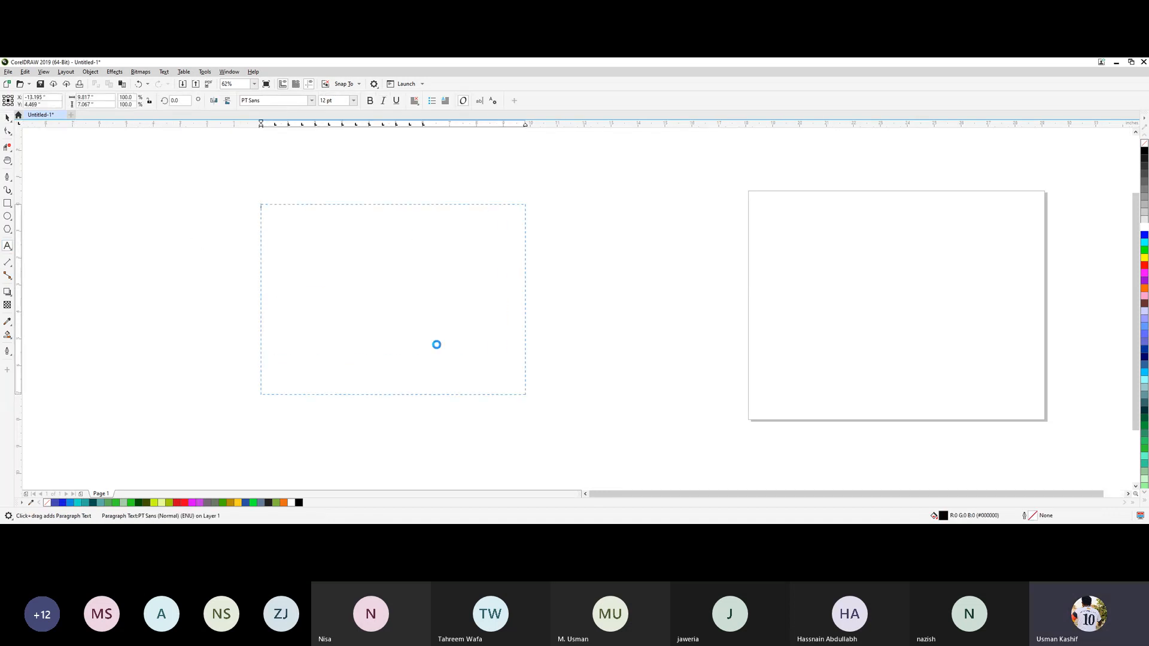
pyautogui.hotkey('ctrl', 'v')
# Set the whole pasted brief to a font size of 24 pt and deselect the text.
pyautogui.hotkey('ctrl', 'a')
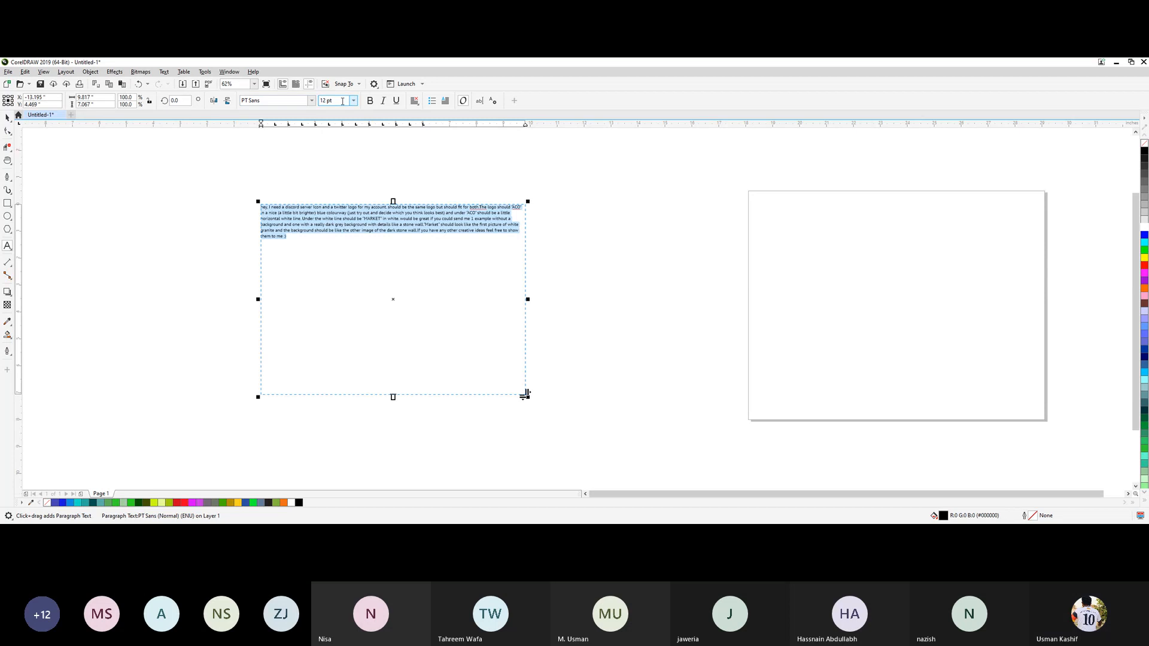
pyautogui.click(354, 100)
pyautogui.click(344, 230)
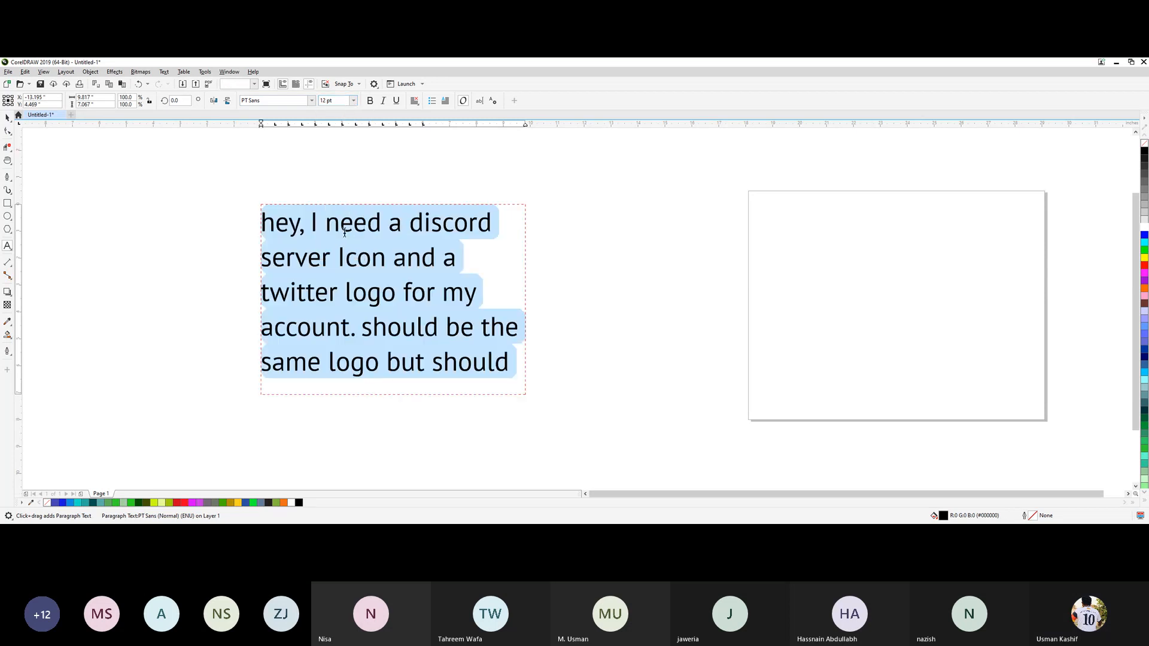
pyautogui.click(353, 101)
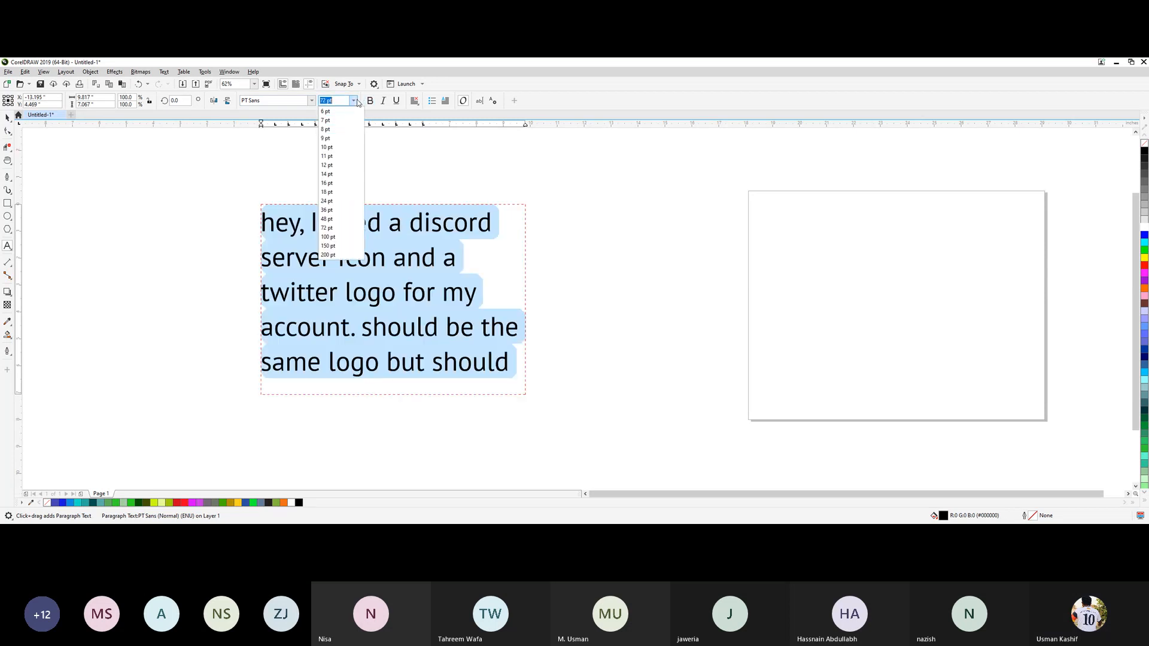
pyautogui.click(344, 210)
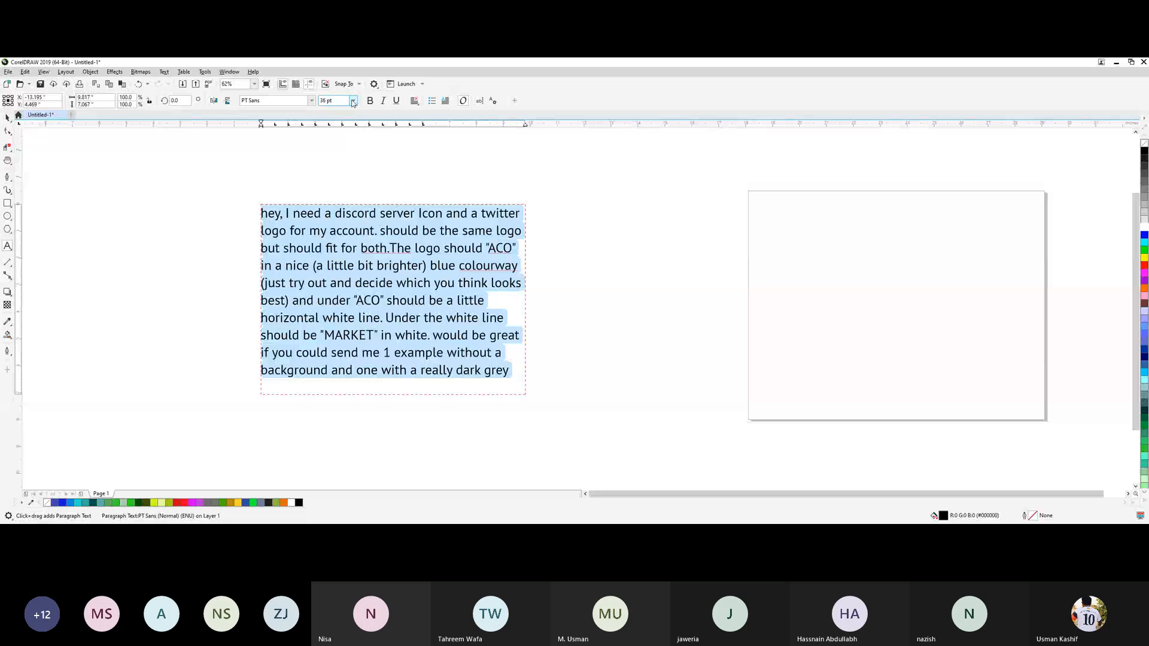
pyautogui.click(353, 100)
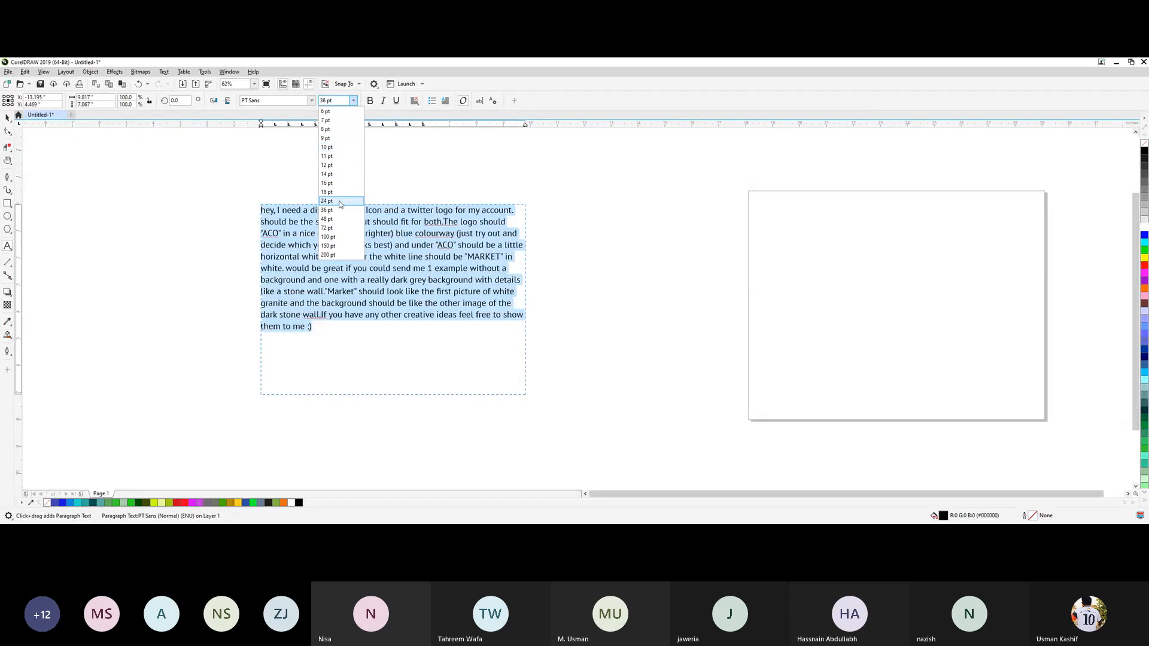
pyautogui.click(340, 202)
pyautogui.click(6, 120)
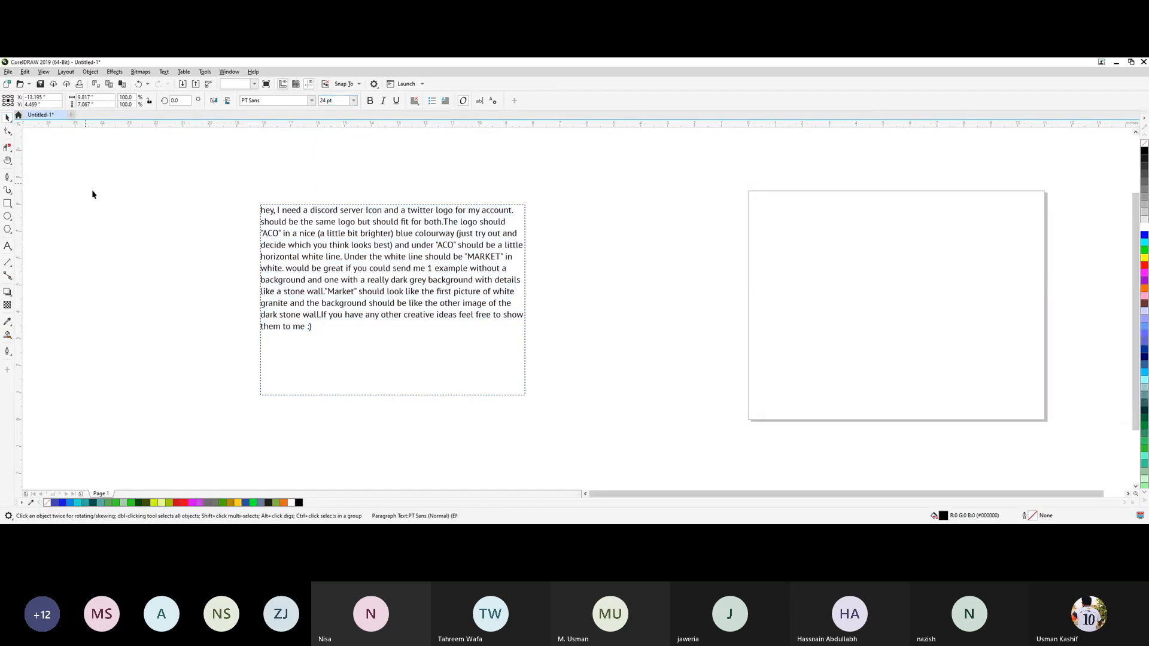
pyautogui.click(92, 193)
# Read through the client brief for the ACO MARKET Discord icon and Twitter logo.
pyautogui.scroll(1, 357, 301)
pyautogui.scroll(-1, 354, 298)
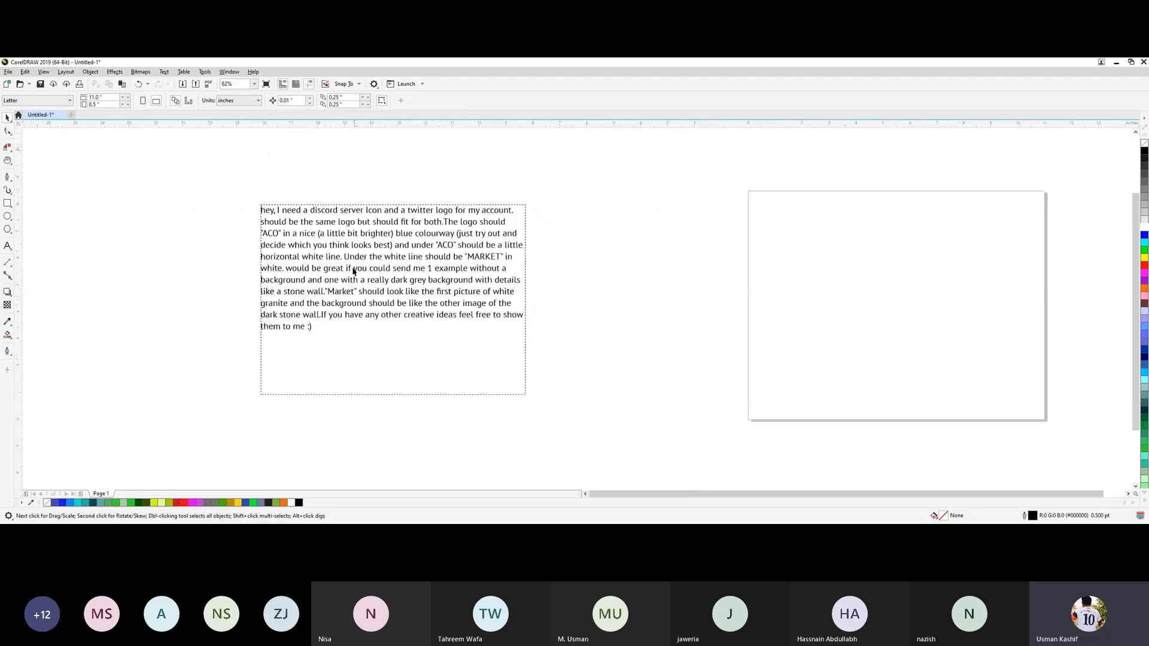
pyautogui.scroll(1, 325, 206)
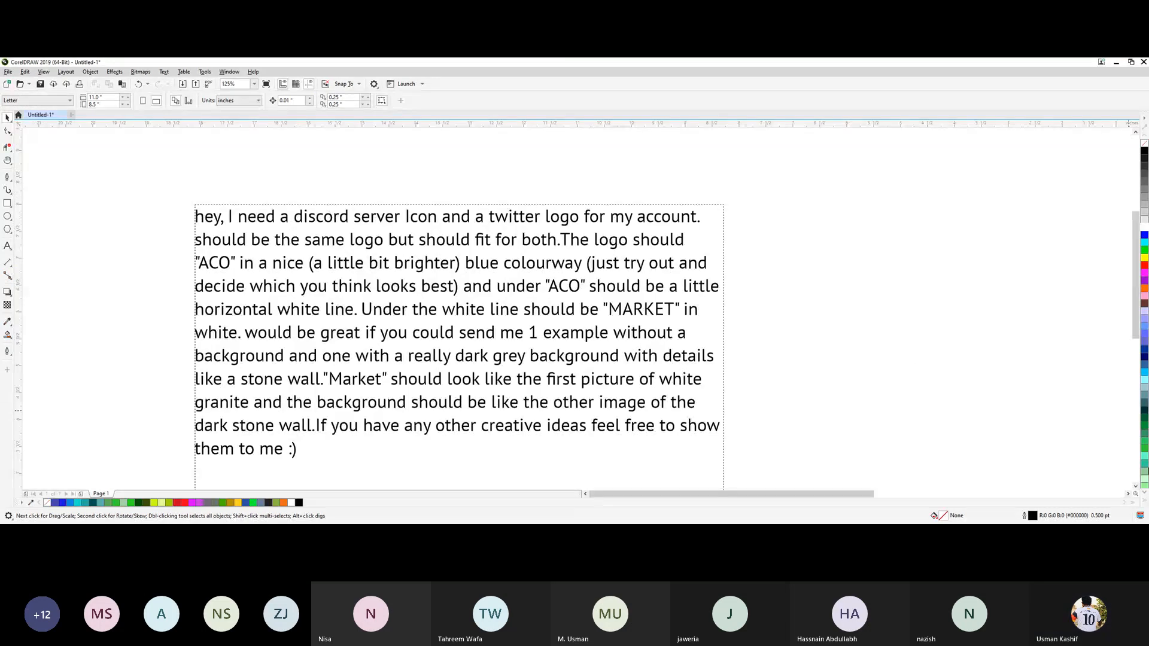
pyautogui.click(1136, 487)
pyautogui.click(1135, 487)
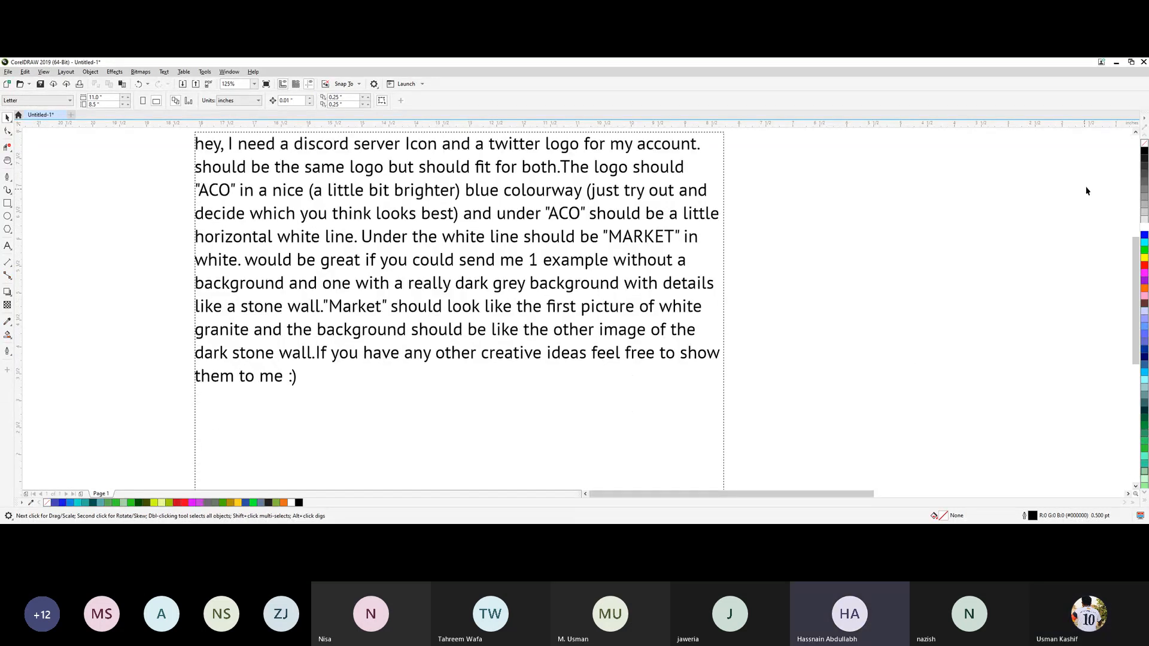
pyautogui.click(1136, 132)
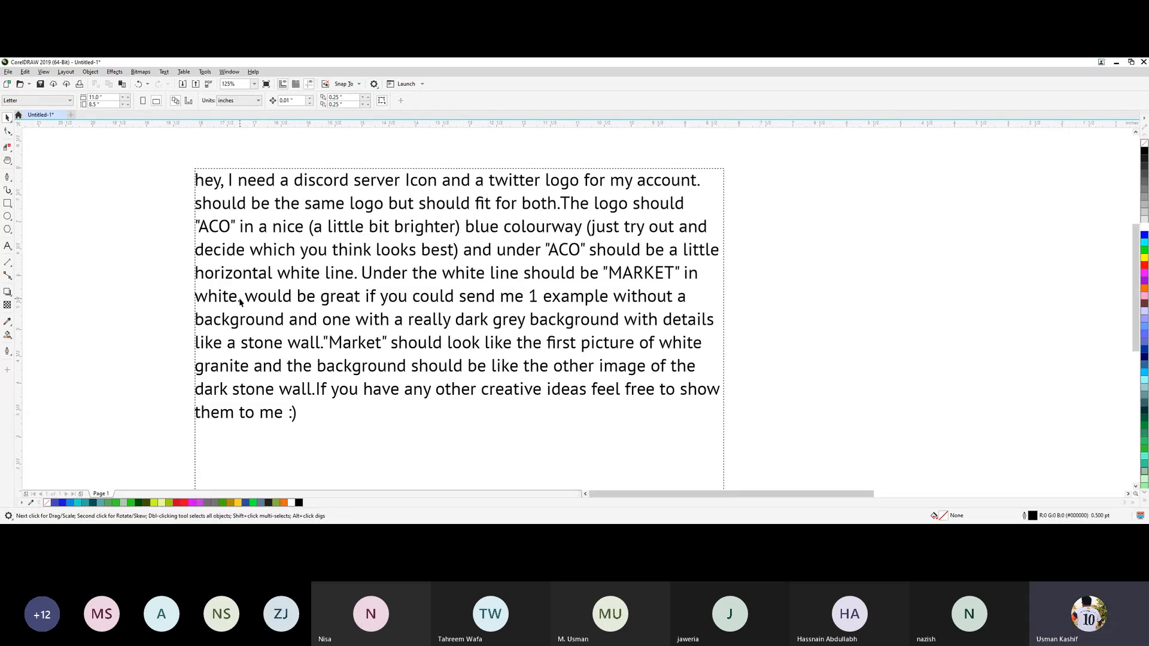
# Delete the end of the brief, from "would be great if you could send me" through "them to me :)".
pyautogui.click(8, 246)
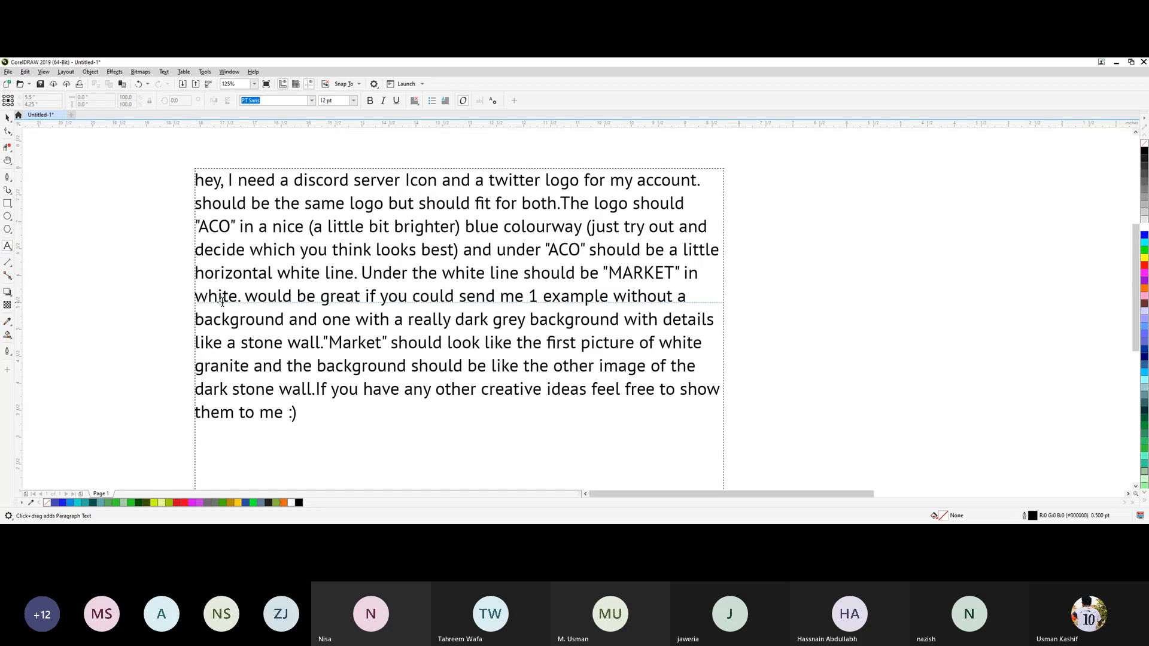
pyautogui.moveTo(245, 296); pyautogui.dragTo(330, 417)
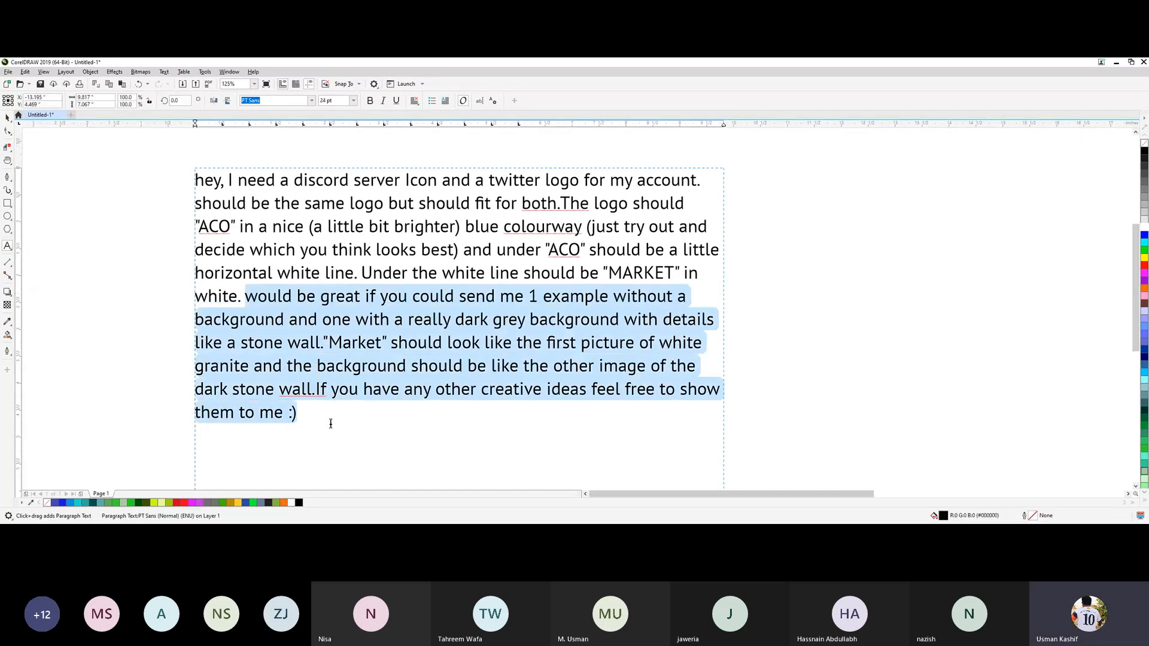
pyautogui.press('Delete')
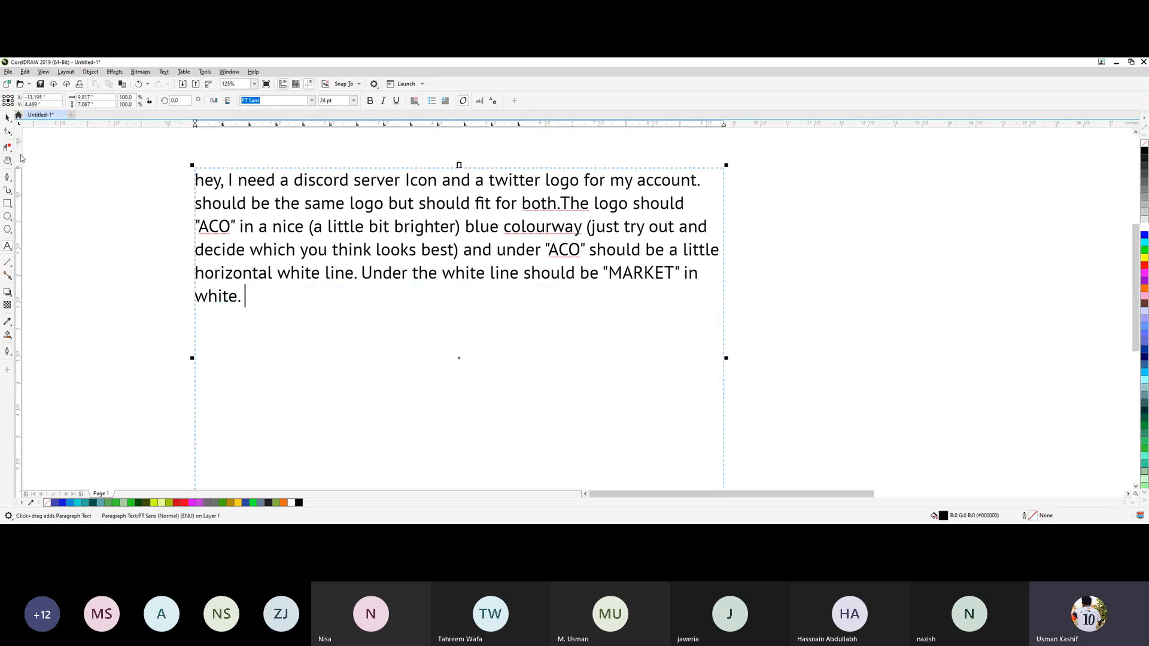
# Move the shortened brief's text frame about 0.48 inches right and 0.46 inches down, then deselect it.
pyautogui.click(7, 118)
pyautogui.moveTo(403, 275); pyautogui.dragTo(414, 286)
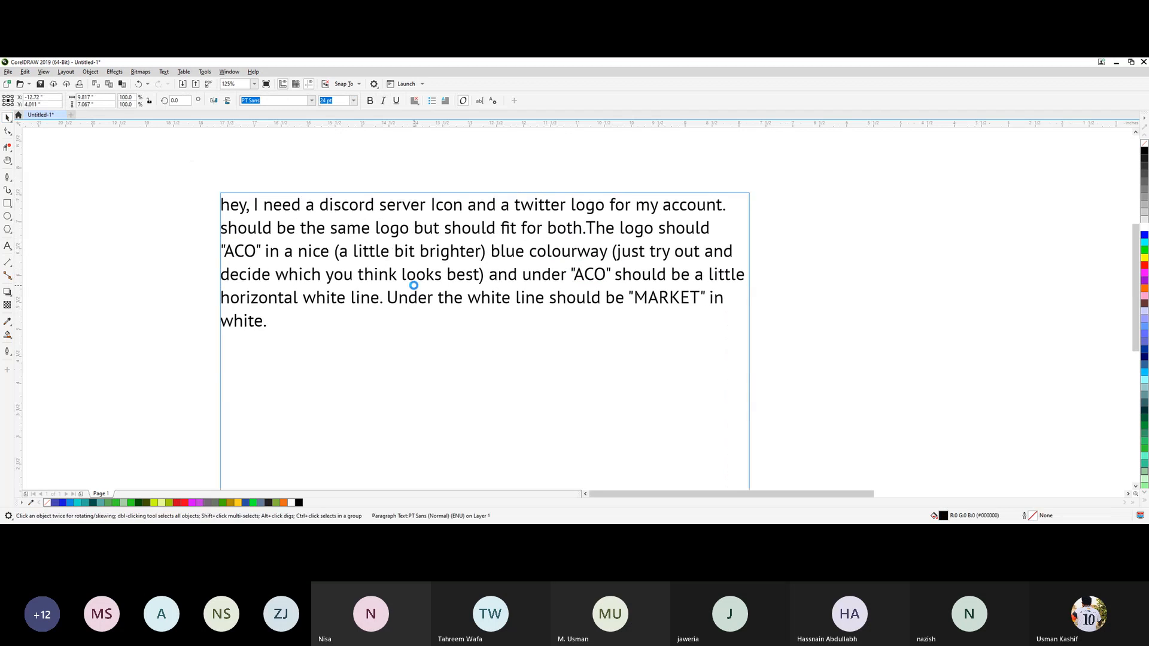
pyautogui.click(154, 268)
pyautogui.scroll(1, 276, 200)
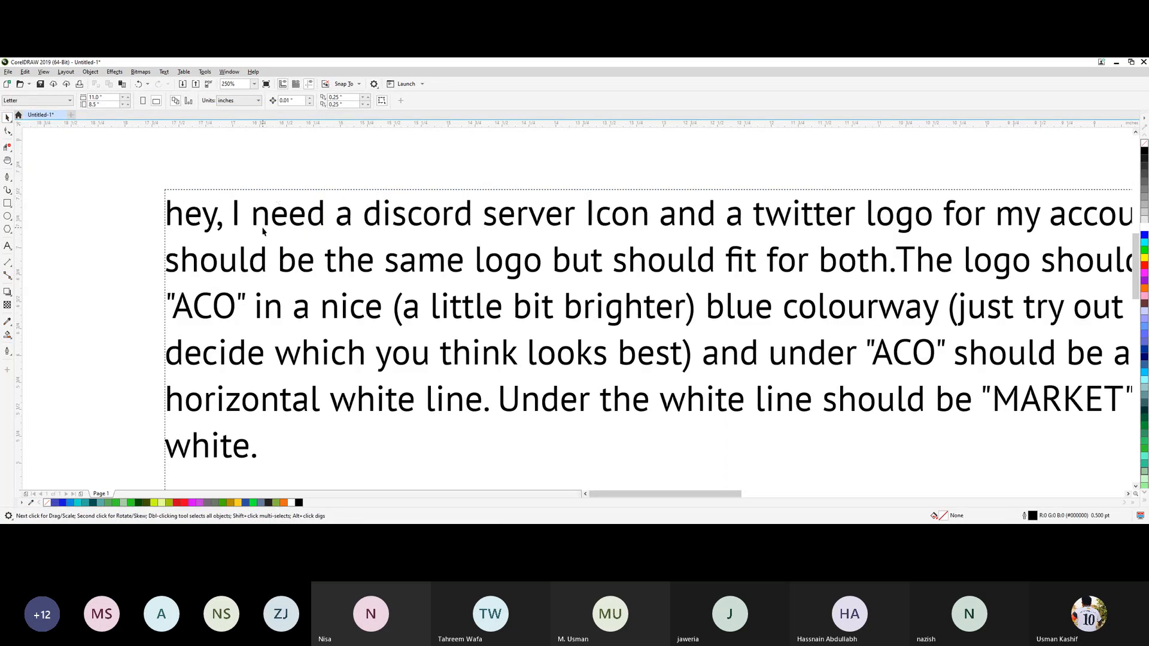
pyautogui.scroll(-1, 269, 228)
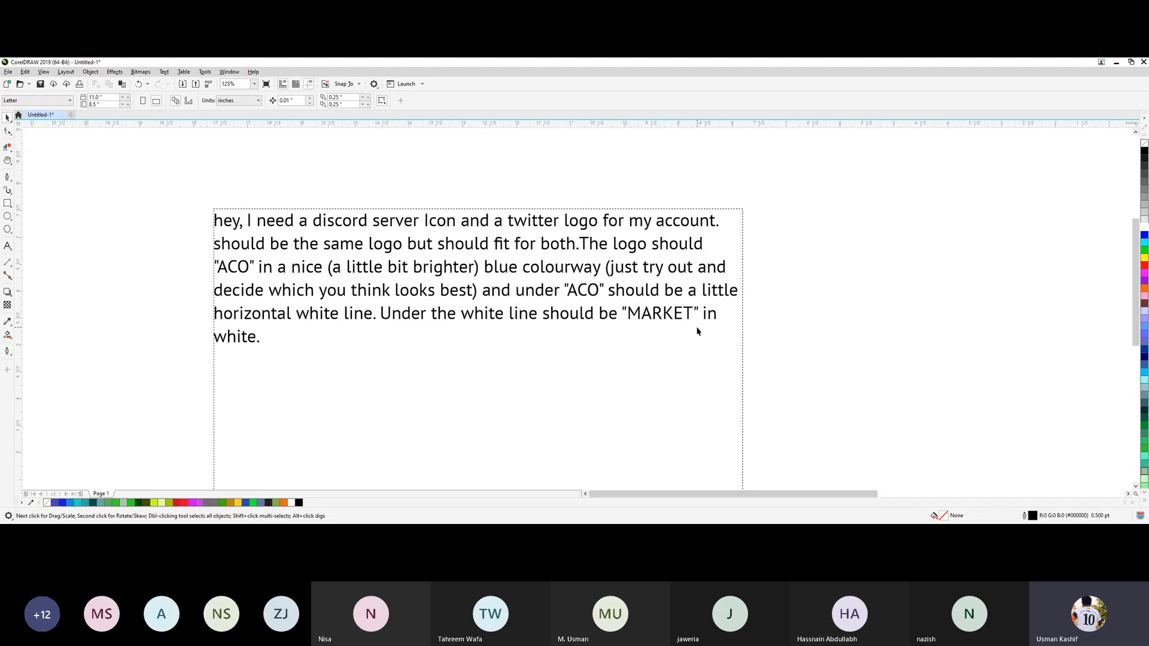
# Paste the copied image of the four ACO MARKET logo variants and place it beside the client brief.
pyautogui.scroll(-2, 698, 331)
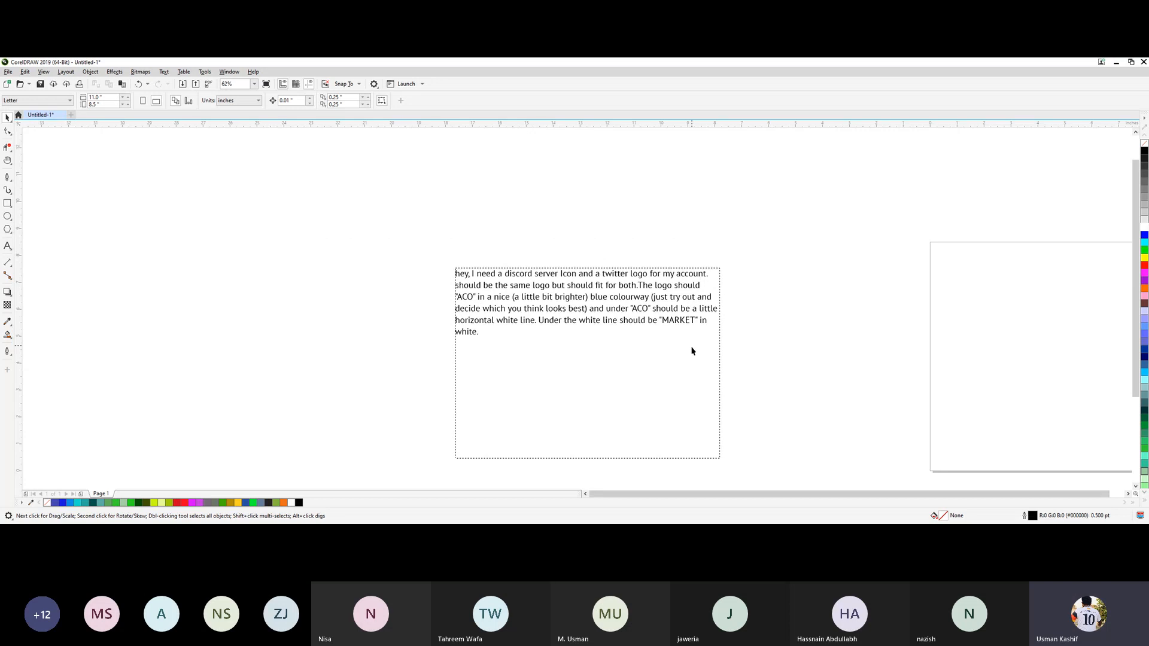
pyautogui.scroll(2, 693, 352)
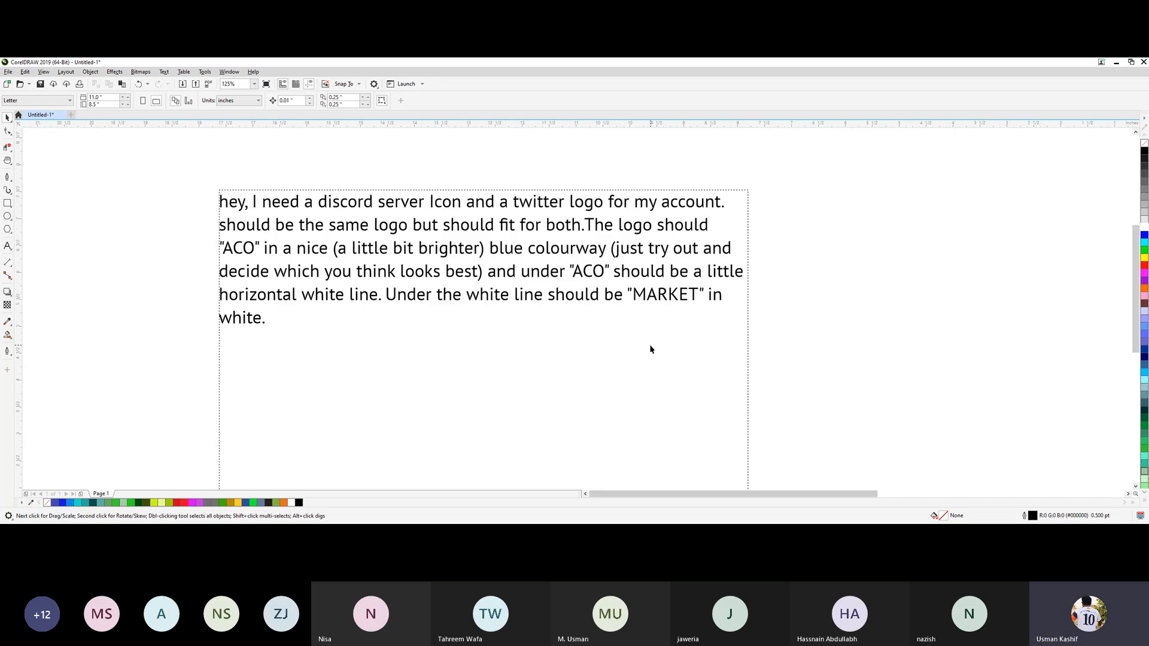
pyautogui.press('h')
pyautogui.moveTo(893, 311); pyautogui.dragTo(703, 311)
pyautogui.press('space')
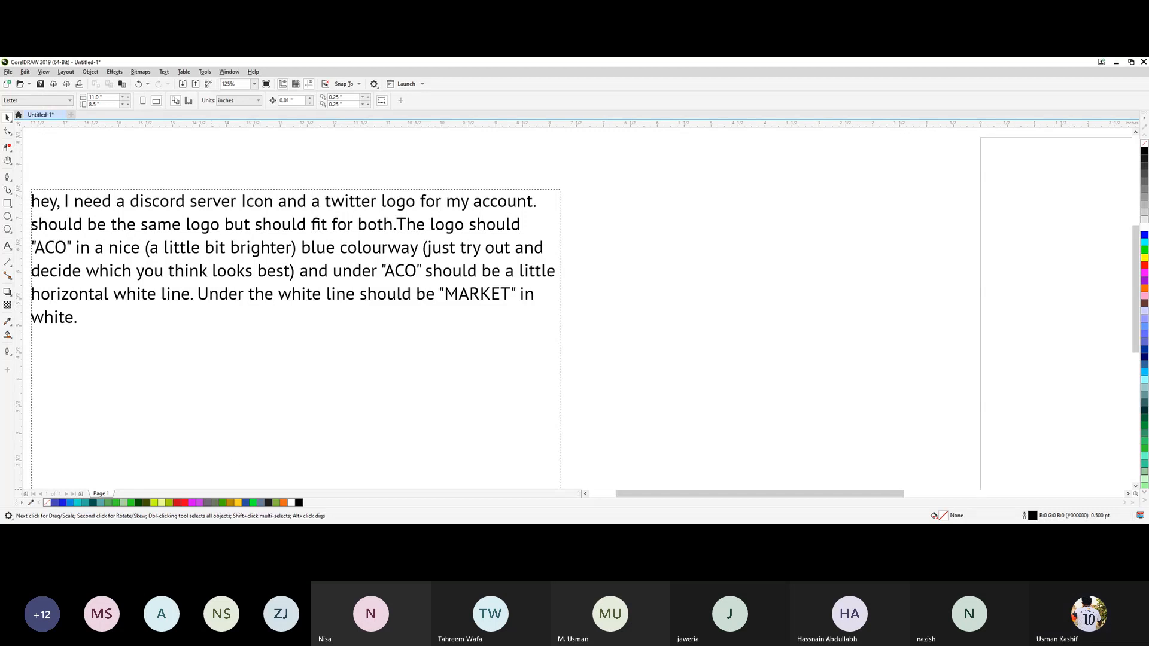
pyautogui.hotkey('alt', 'Tab')
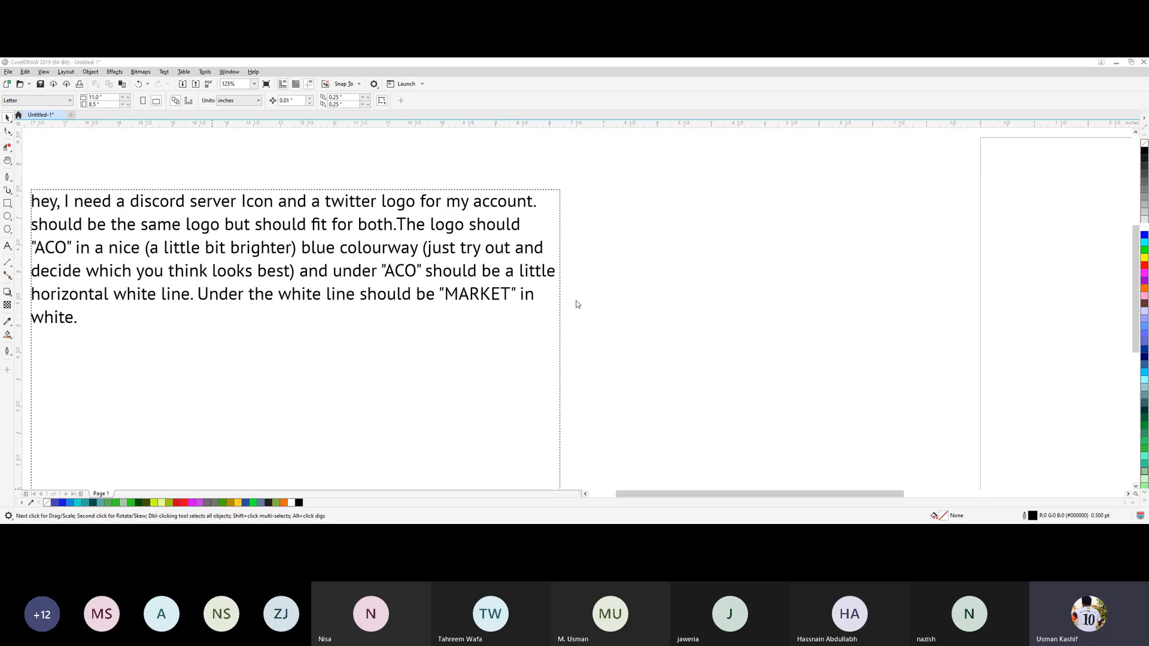
pyautogui.hotkey('ctrl', 'v')
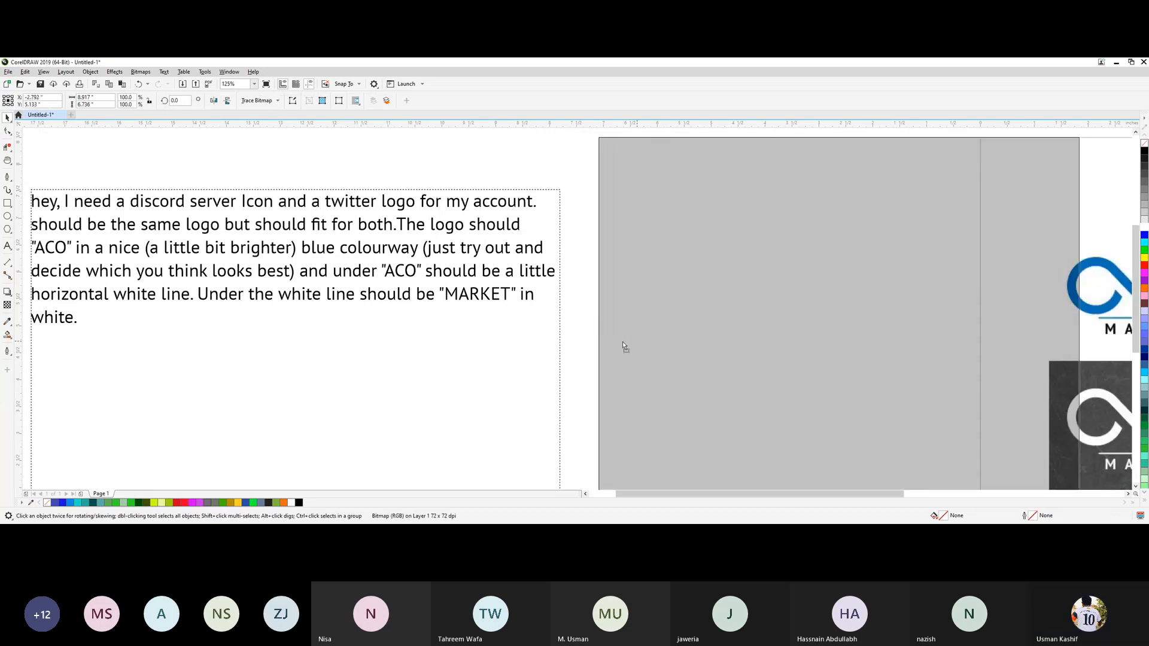
pyautogui.moveTo(623, 341)
pyautogui.mouseDown()
pyautogui.moveTo(578, 339)
pyautogui.moveTo(611, 338)
pyautogui.mouseUp()
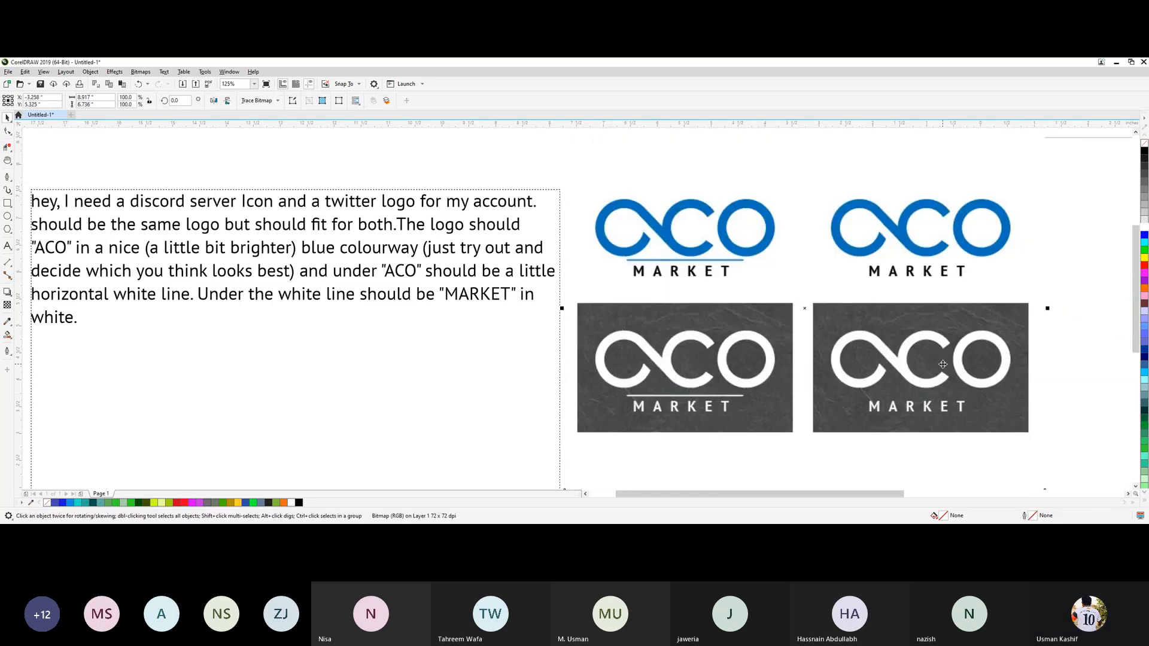
pyautogui.moveTo(943, 365); pyautogui.dragTo(925, 362)
pyautogui.click(1064, 335)
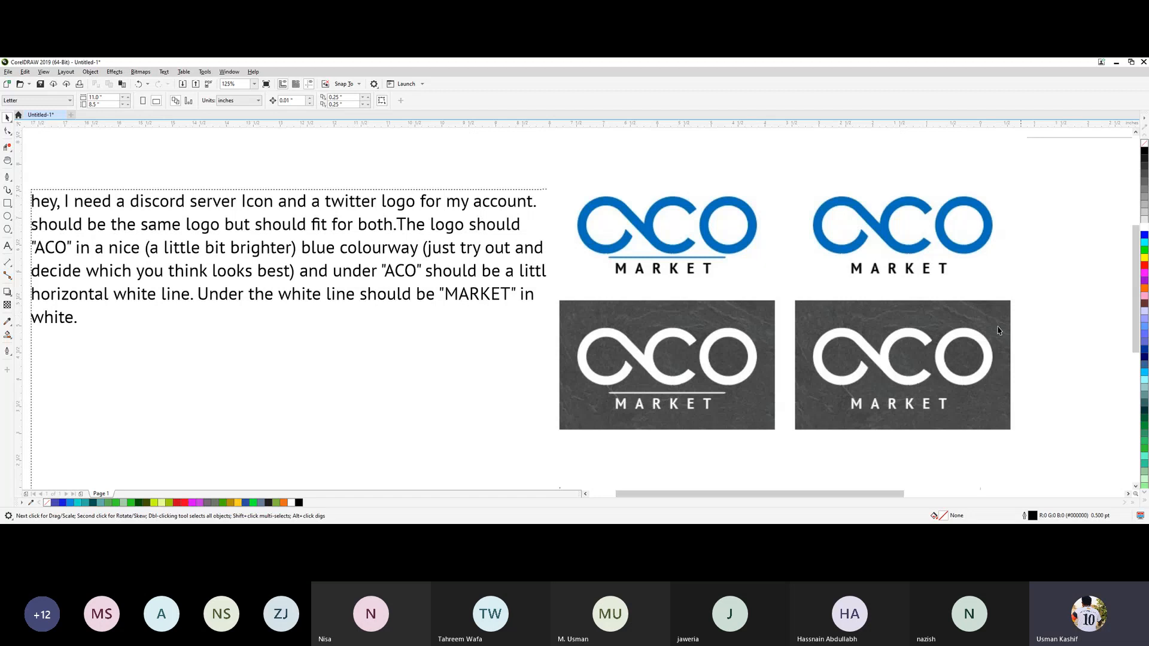
# Shift the pasted logo variants image clear of the brief's text frame, then delete it.
pyautogui.moveTo(690, 343); pyautogui.dragTo(724, 341)
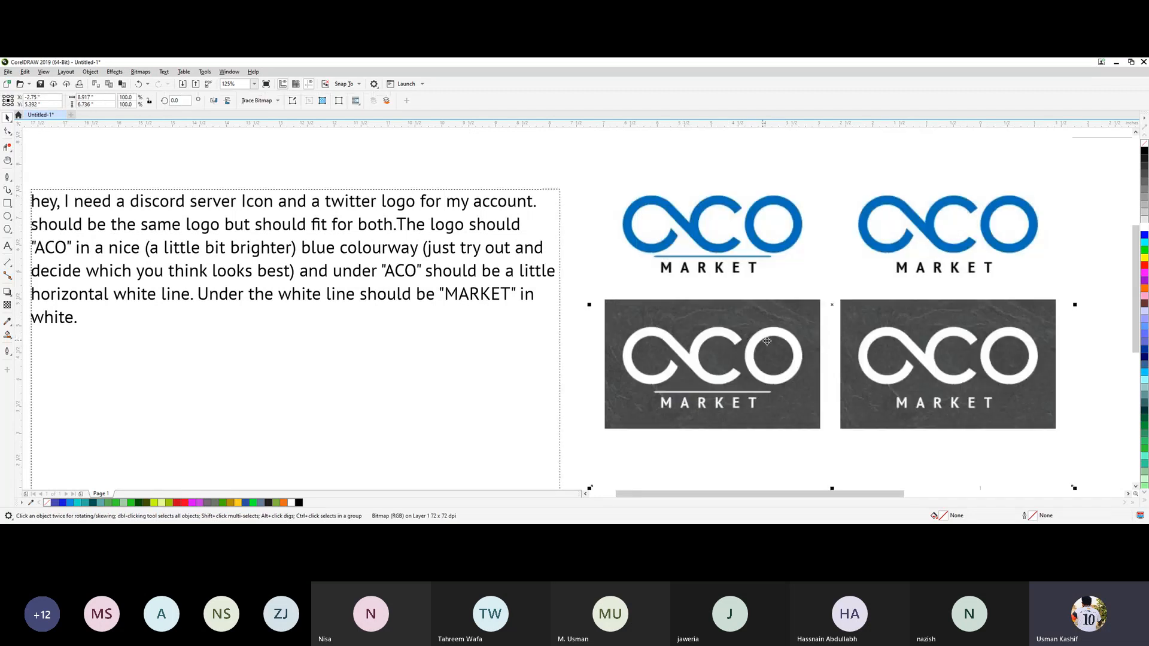
pyautogui.click(480, 393)
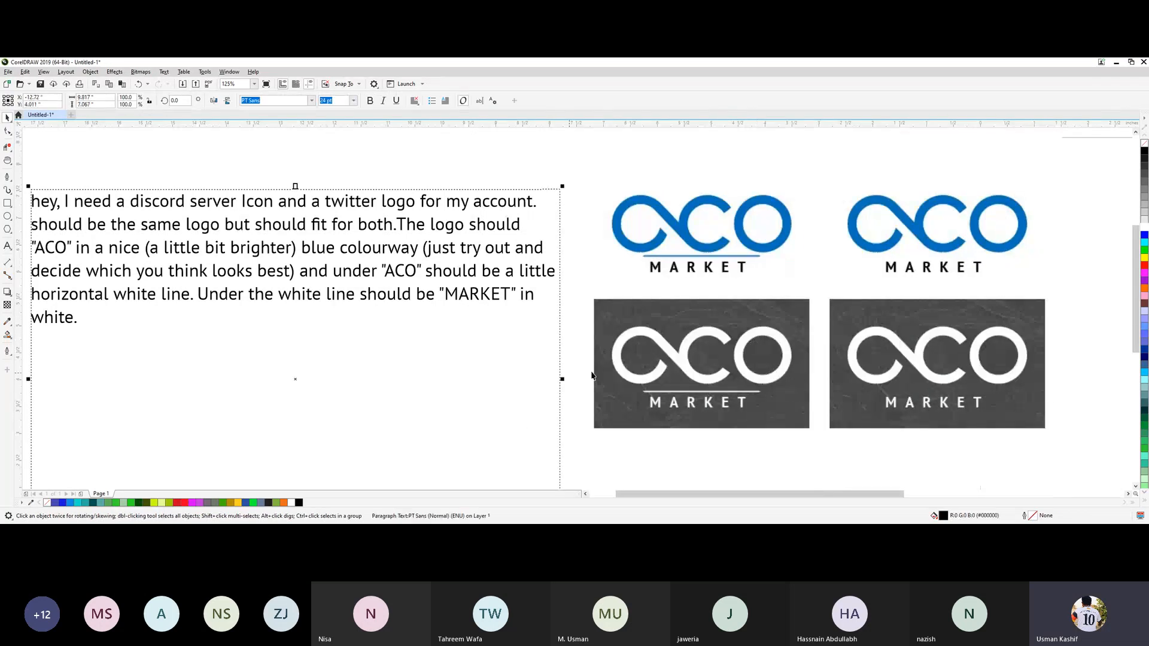
pyautogui.click(685, 448)
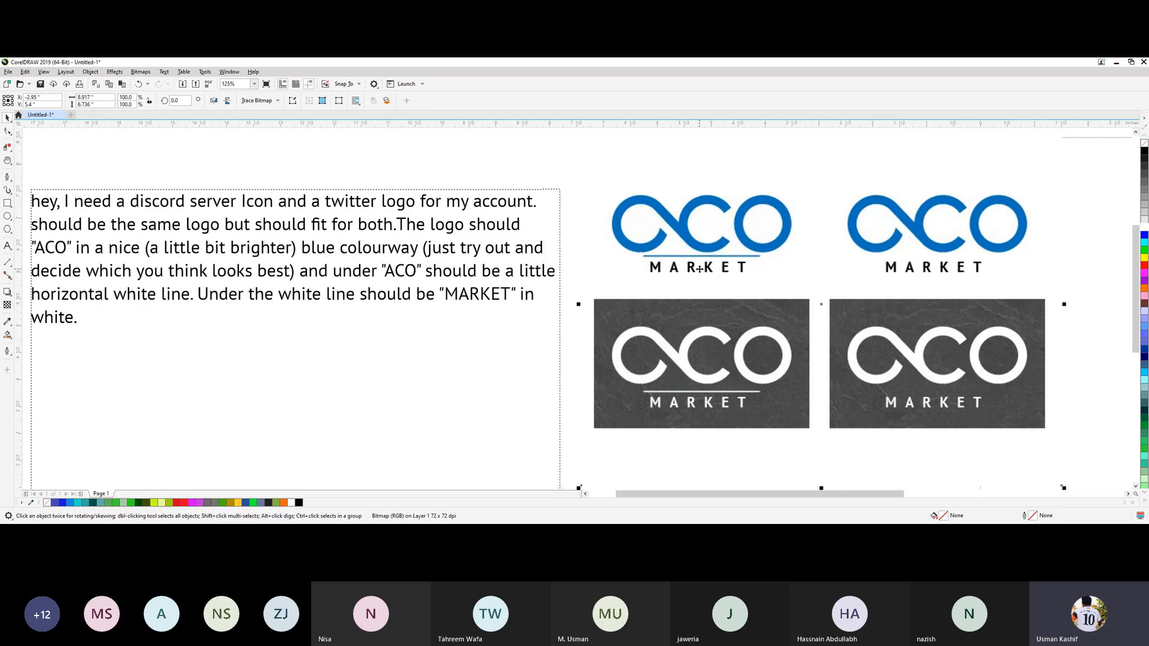
pyautogui.click(631, 193)
pyautogui.click(1075, 425)
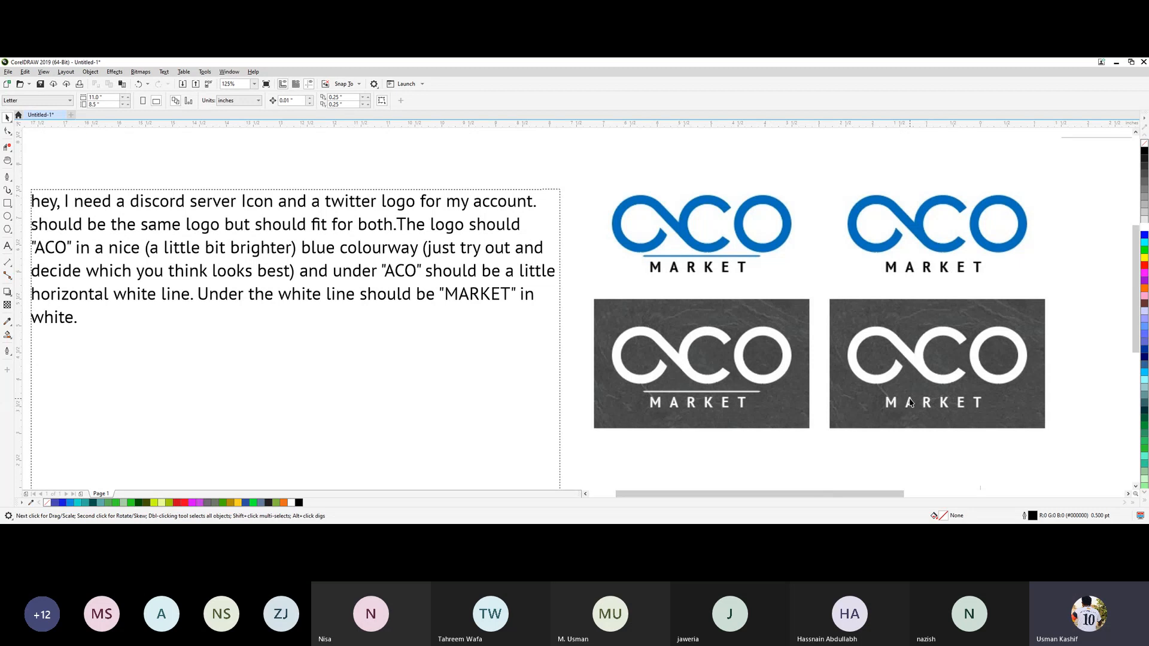
pyautogui.click(942, 377)
pyautogui.press('Delete')
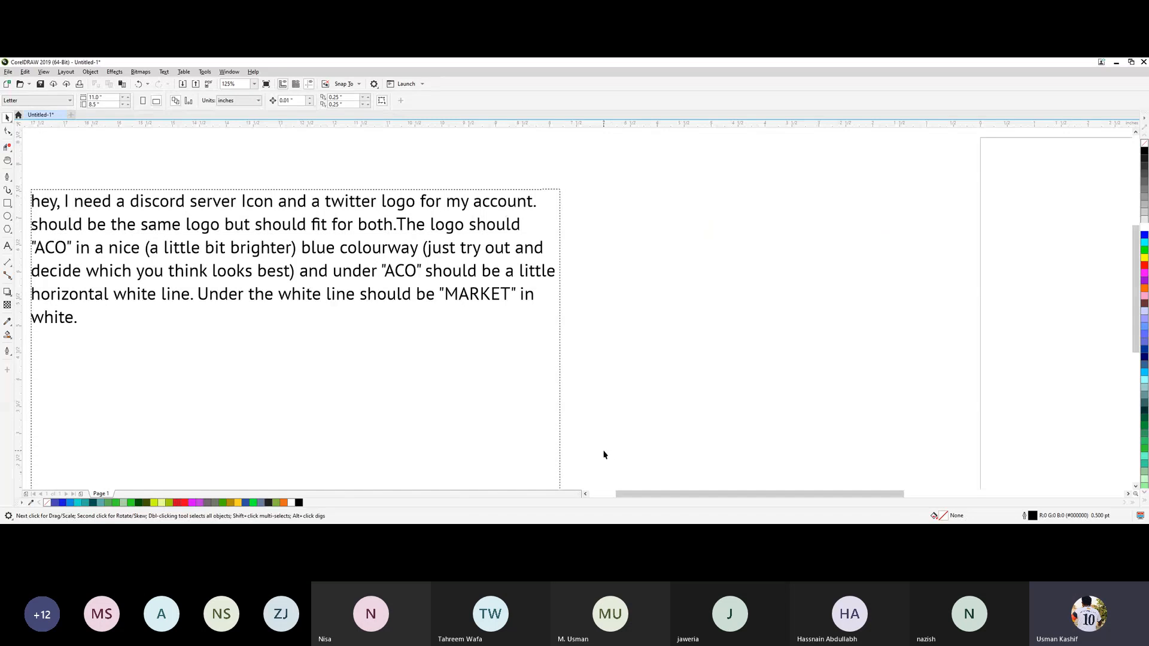
# Draw a circle about 2.85 inches across beside the client brief, move it slightly up and left, and deselect it.
pyautogui.scroll(-2, 713, 398)
pyautogui.scroll(2, 703, 371)
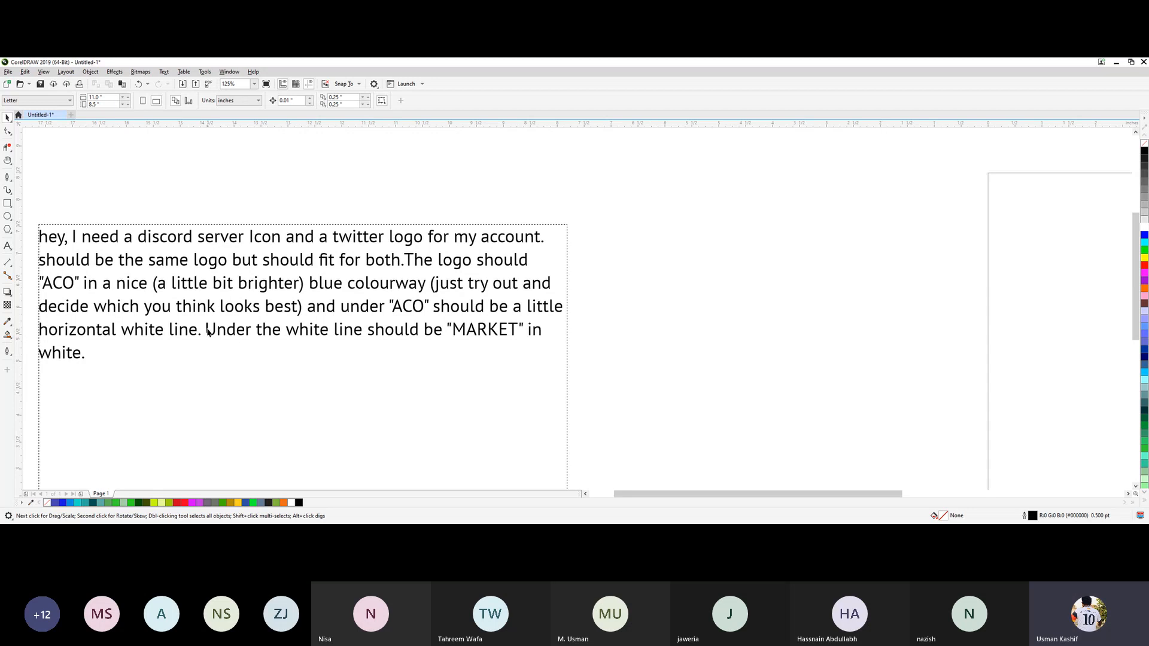
pyautogui.click(7, 216)
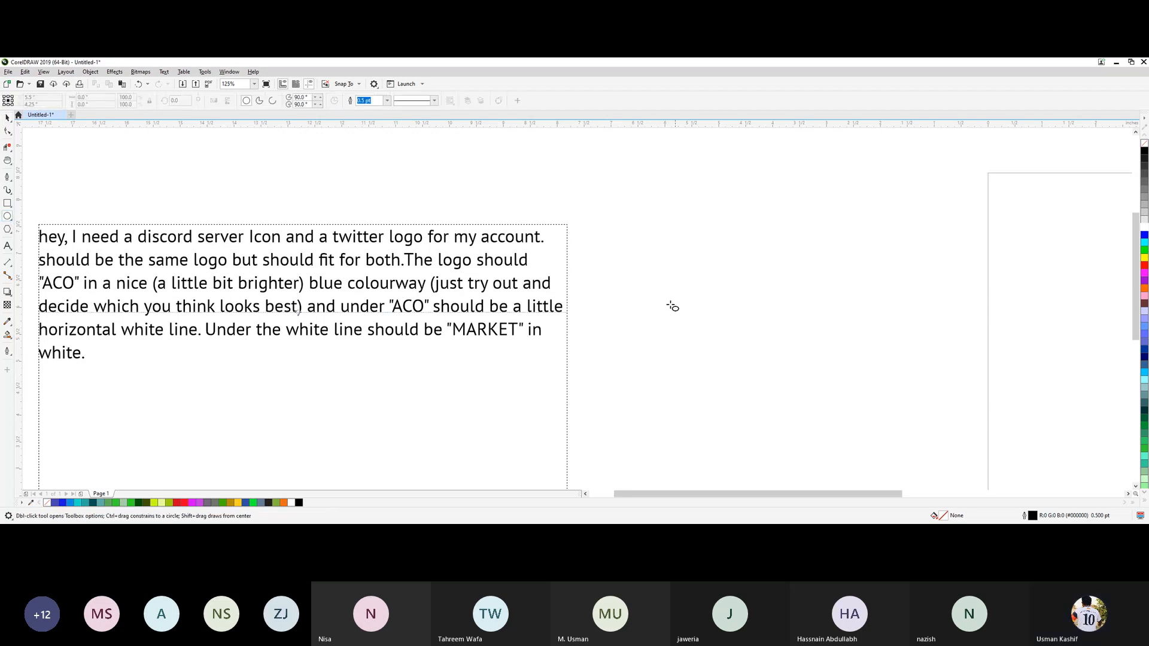
pyautogui.moveTo(626, 251); pyautogui.dragTo(810, 445)
pyautogui.click(7, 117)
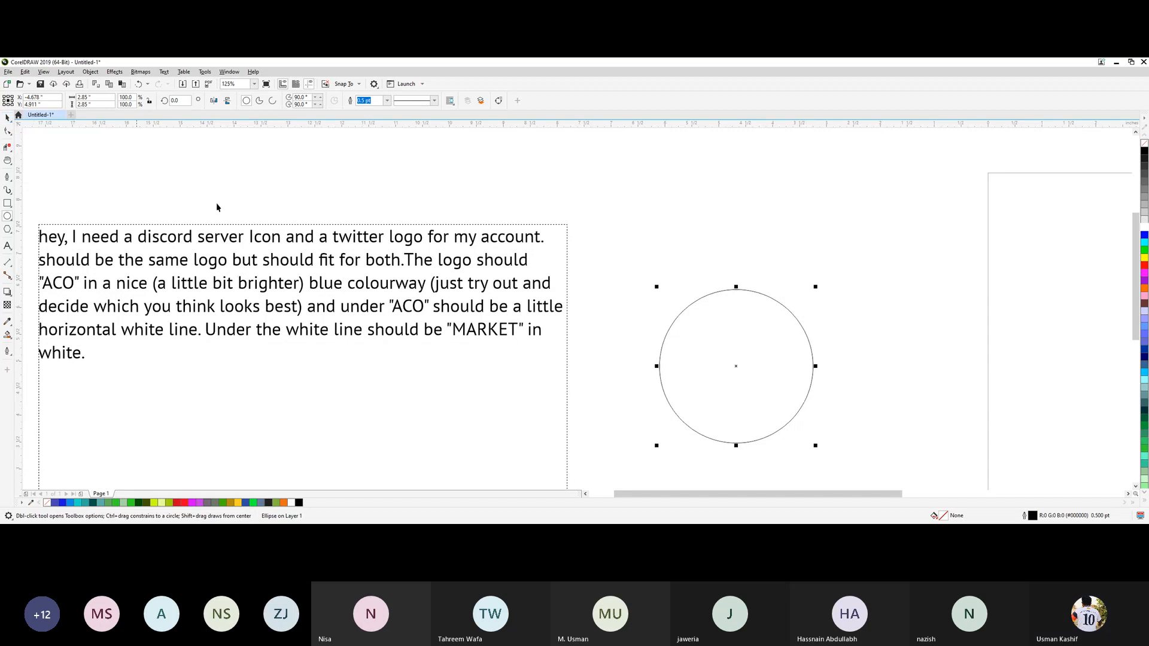
pyautogui.moveTo(742, 373); pyautogui.dragTo(704, 316)
pyautogui.click(916, 323)
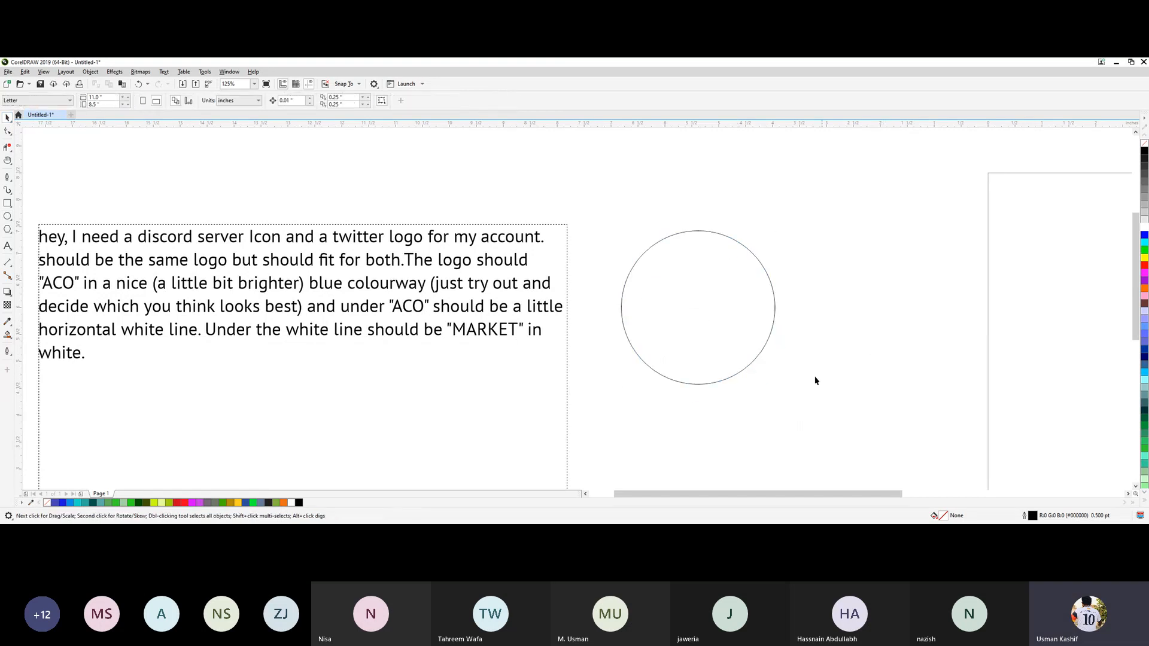
# Move the circle above the client brief, centred at about X -16.52 and Y 9.99 inches, and keep it selected.
pyautogui.press('h')
pyautogui.moveTo(834, 397); pyautogui.dragTo(493, 389)
pyautogui.press('space')
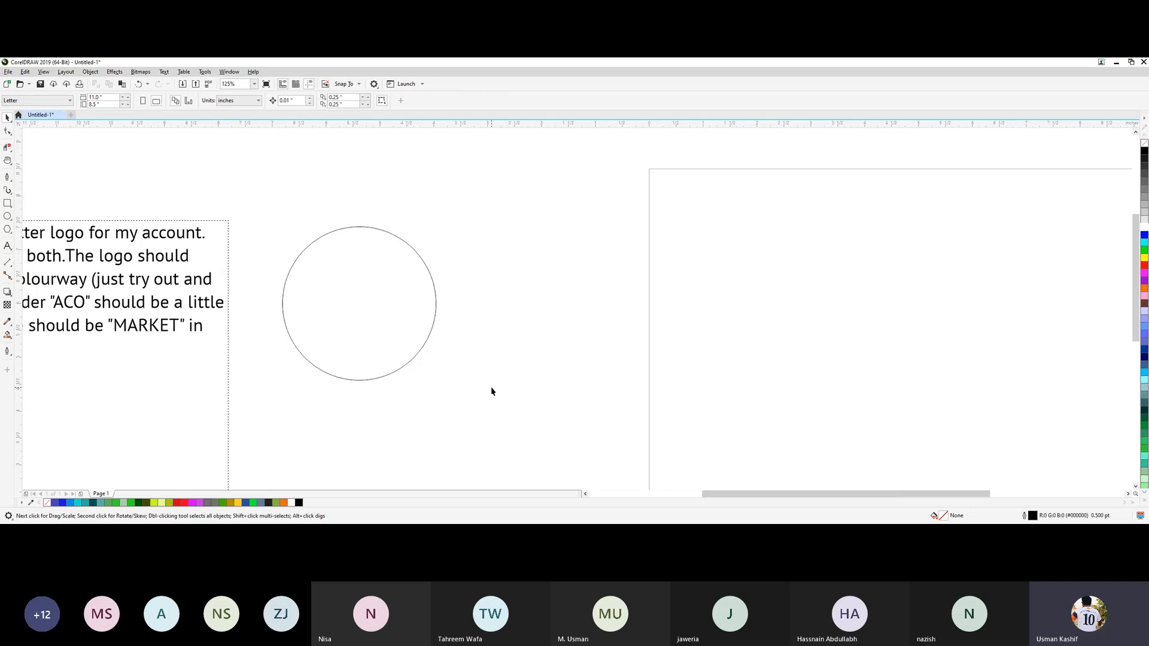
pyautogui.press('h')
pyautogui.moveTo(547, 267); pyautogui.dragTo(756, 433)
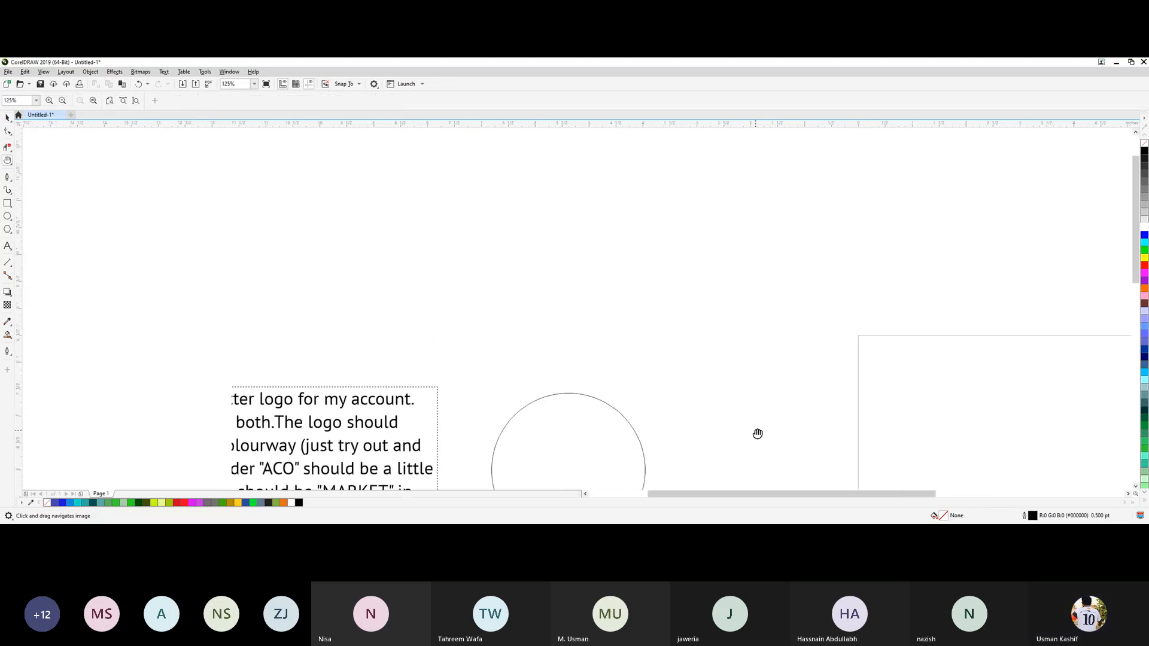
pyautogui.press('space')
pyautogui.moveTo(538, 429); pyautogui.dragTo(143, 233)
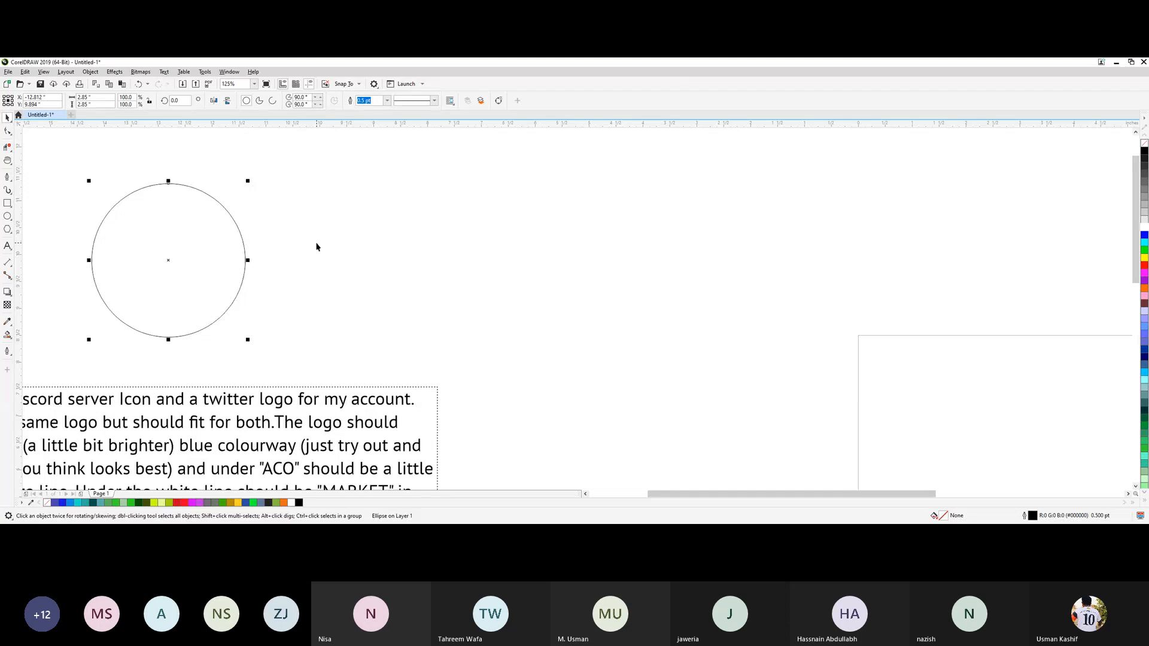
pyautogui.moveTo(317, 248); pyautogui.dragTo(674, 293)
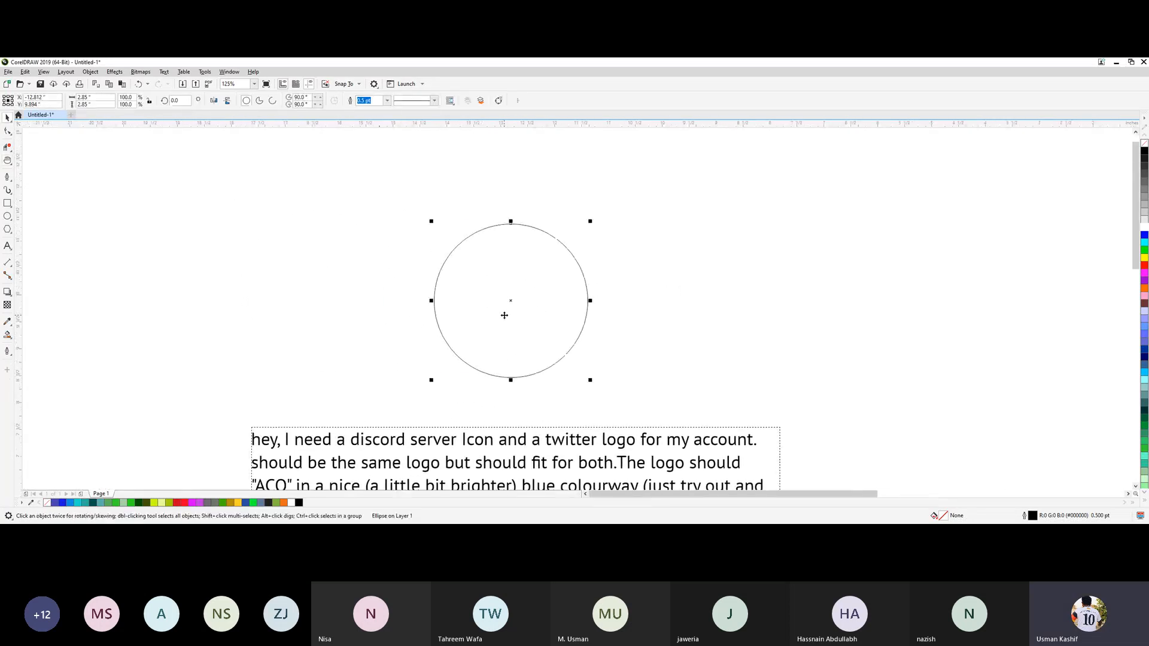
pyautogui.moveTo(504, 315); pyautogui.dragTo(311, 300)
pyautogui.click(587, 284)
pyautogui.click(302, 306)
pyautogui.click(502, 226)
pyautogui.click(295, 295)
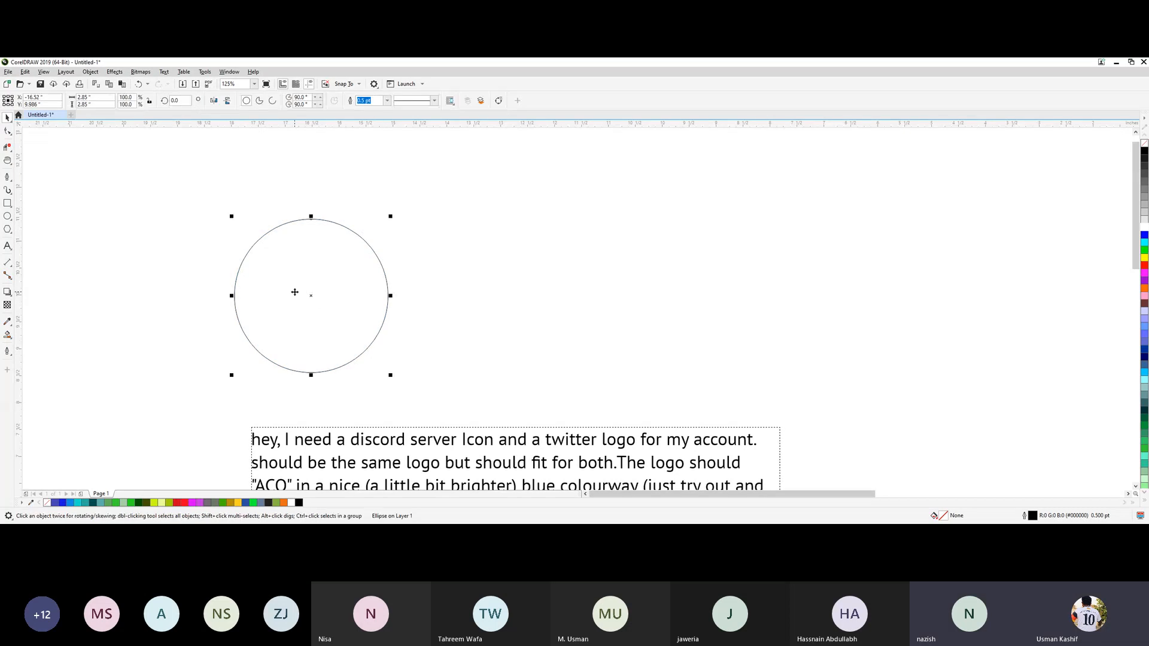
# Try outline widths of 10 pt and 24 pt on the circle, then set it to 36 pt.
pyautogui.click(387, 101)
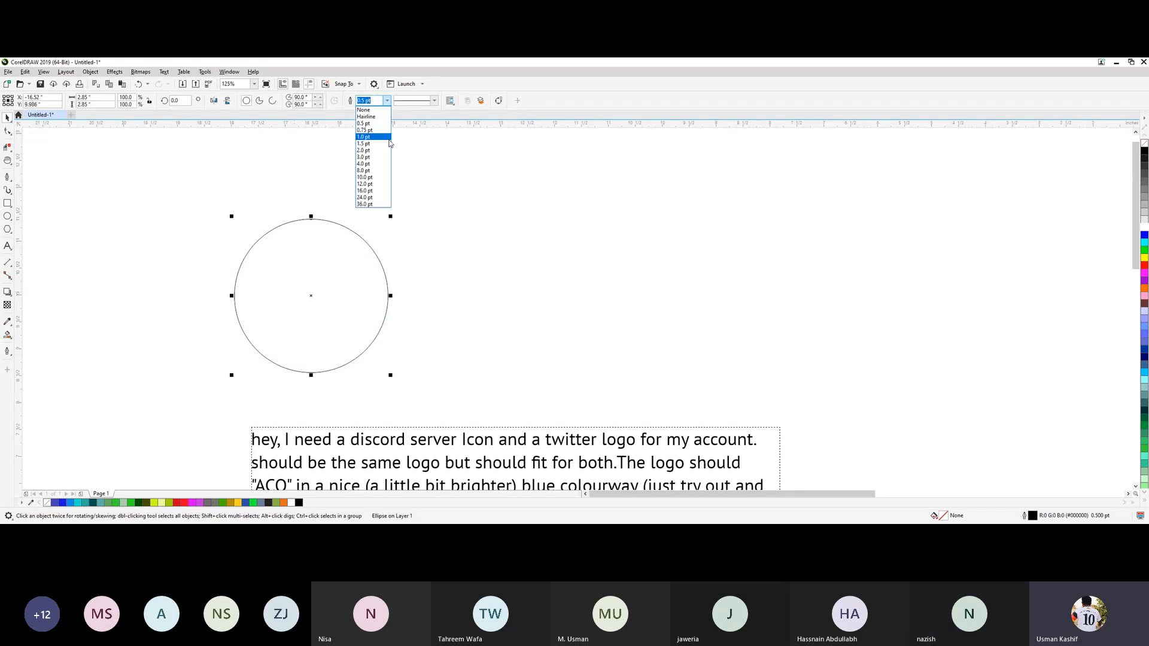
pyautogui.click(385, 179)
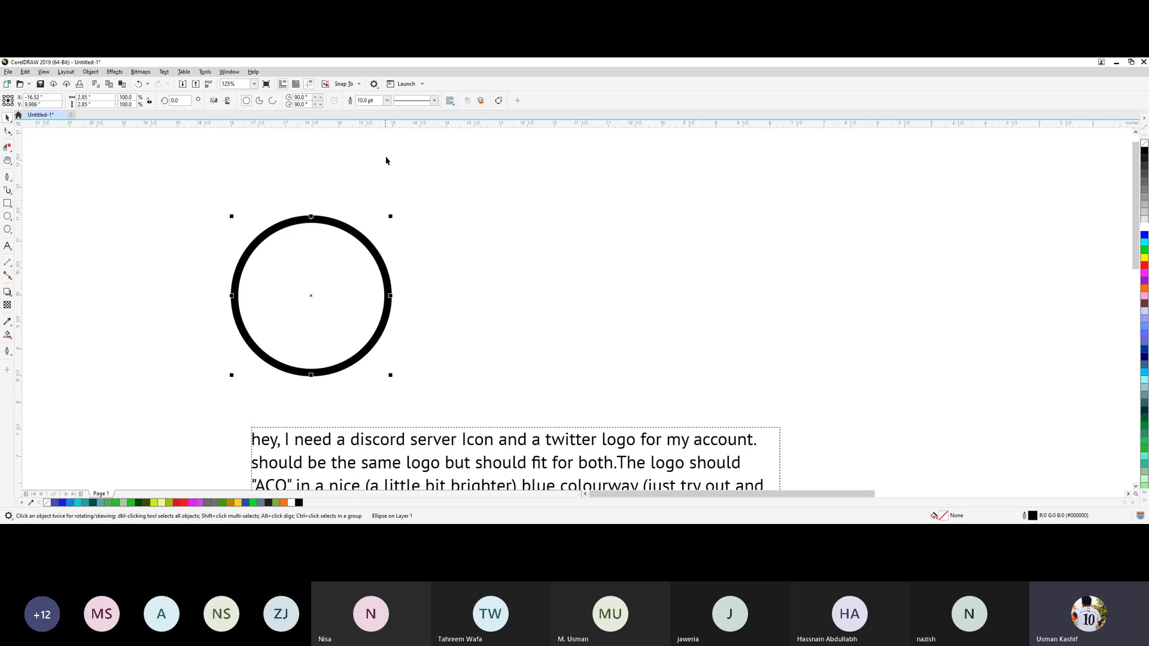
pyautogui.click(386, 102)
pyautogui.click(370, 197)
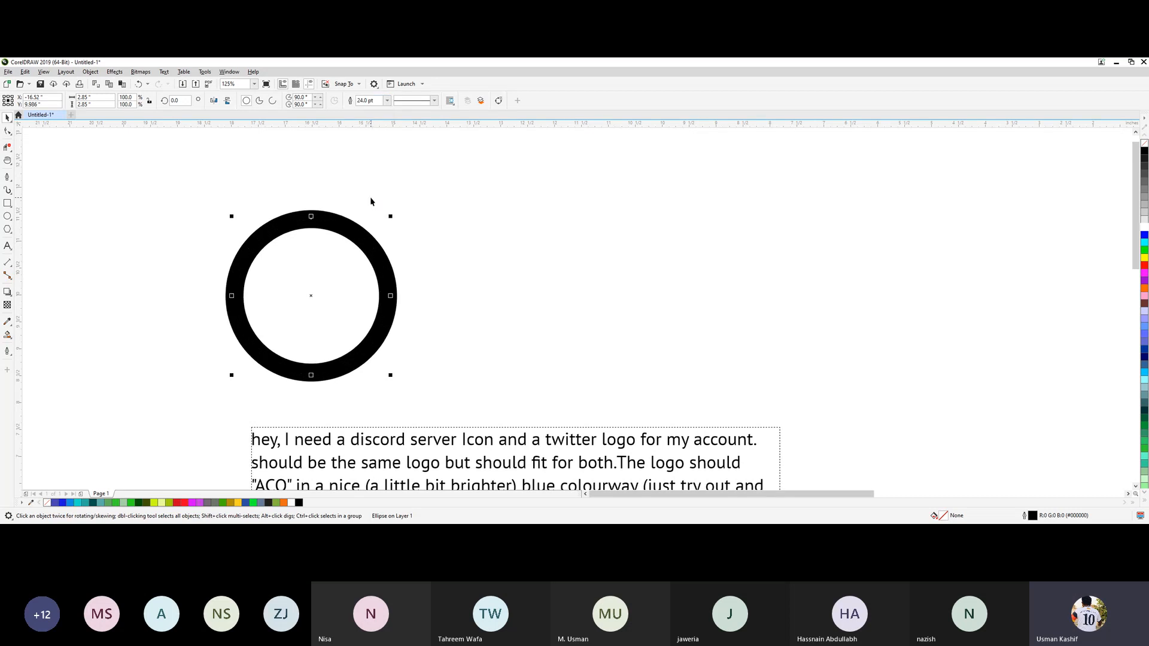
pyautogui.click(385, 291)
pyautogui.click(387, 101)
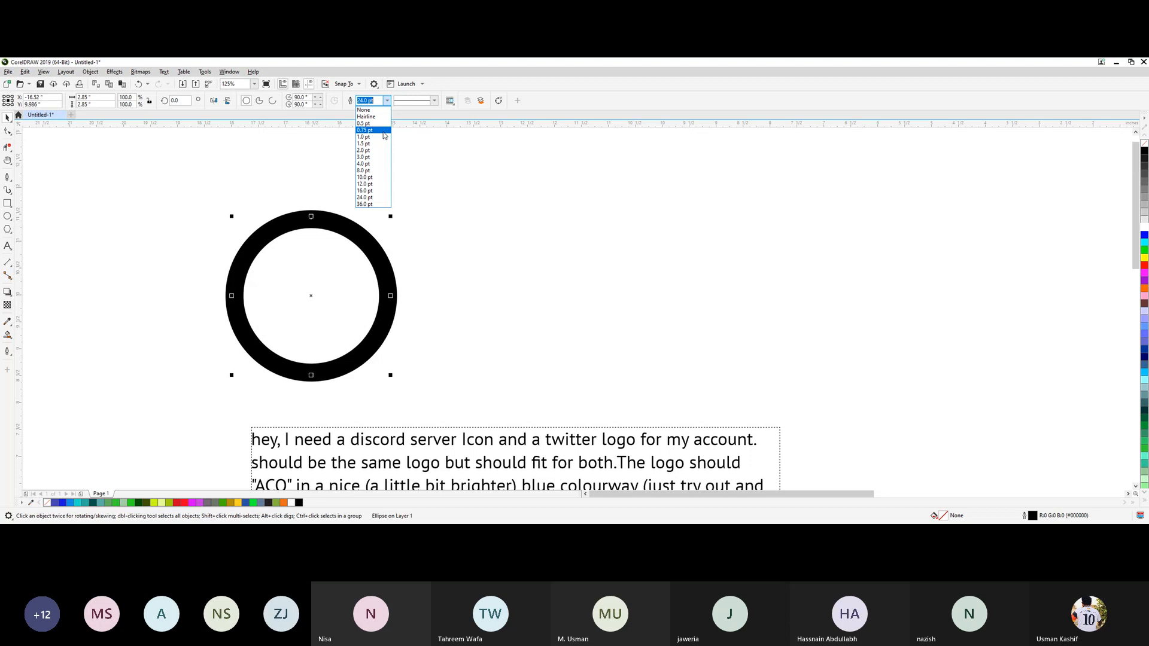
pyautogui.click(382, 204)
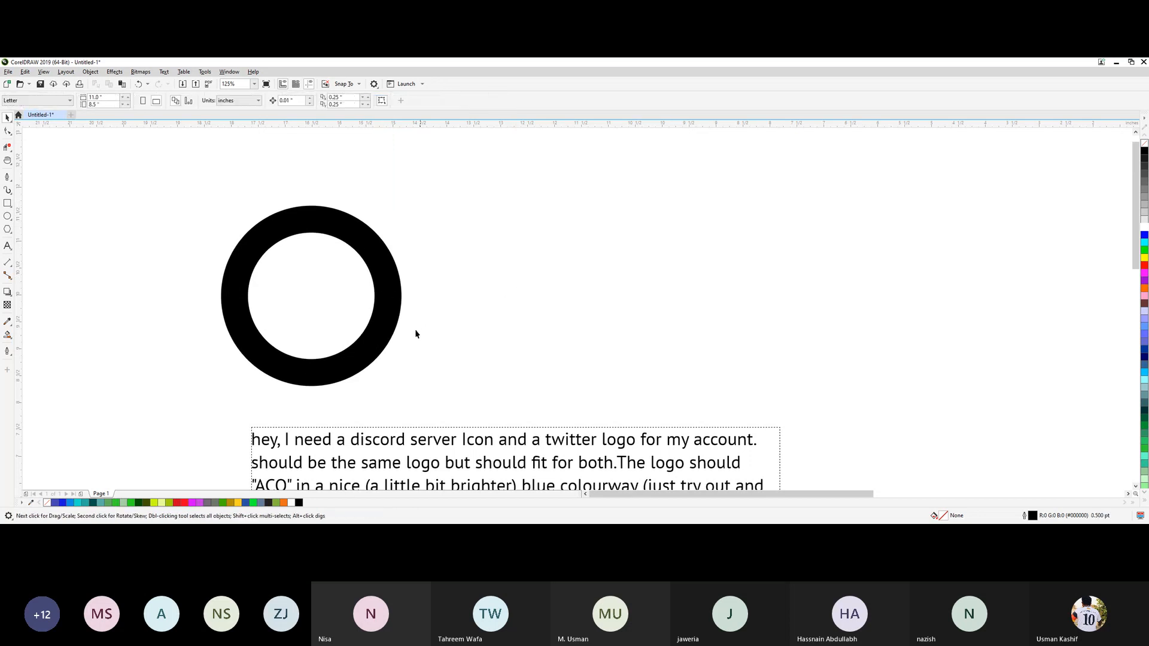
# Enlarge the thick ring to about 3.7 inches and move it up and left above the brief.
pyautogui.moveTo(388, 333); pyautogui.dragTo(386, 298)
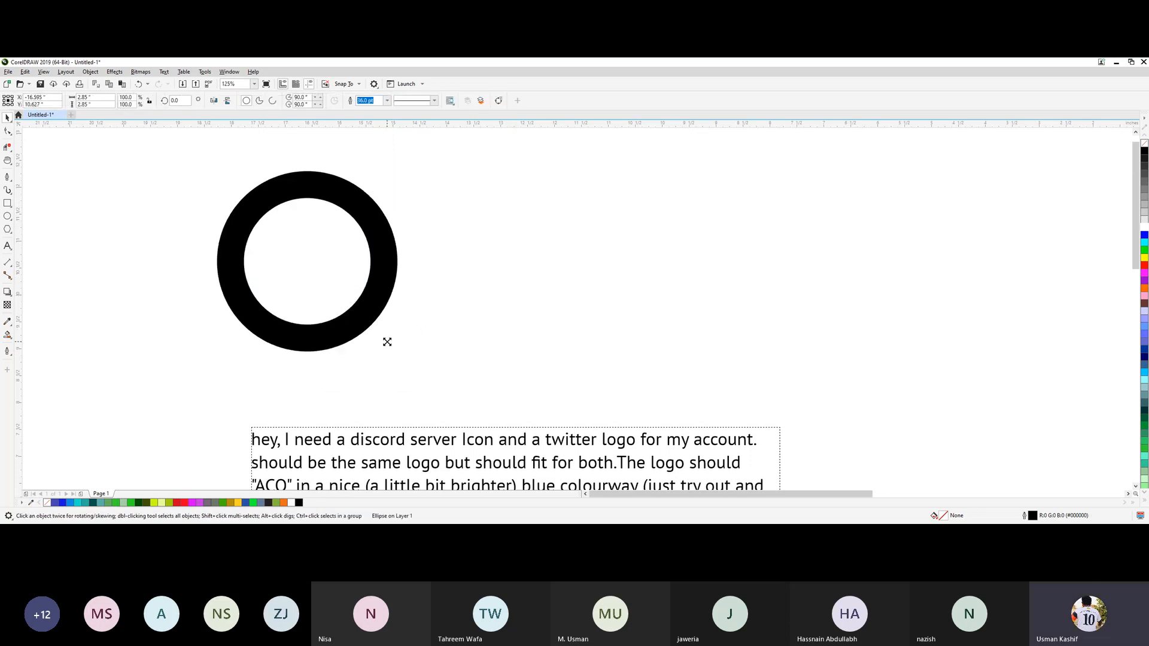
pyautogui.moveTo(387, 339); pyautogui.dragTo(433, 401)
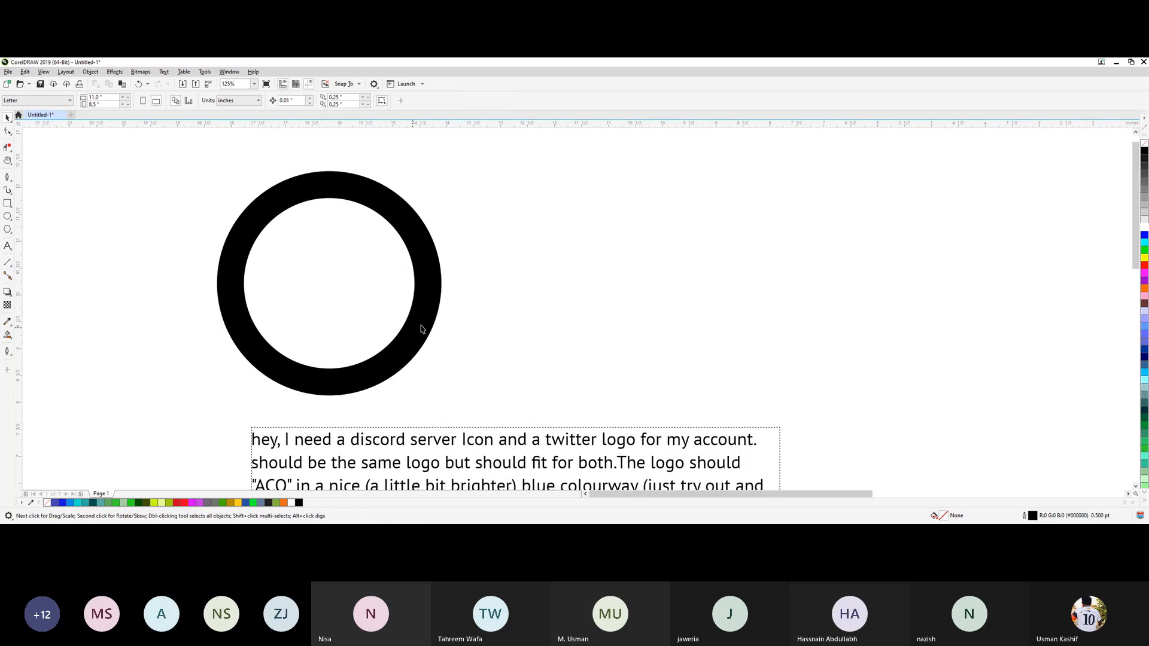
pyautogui.moveTo(424, 328); pyautogui.dragTo(337, 317)
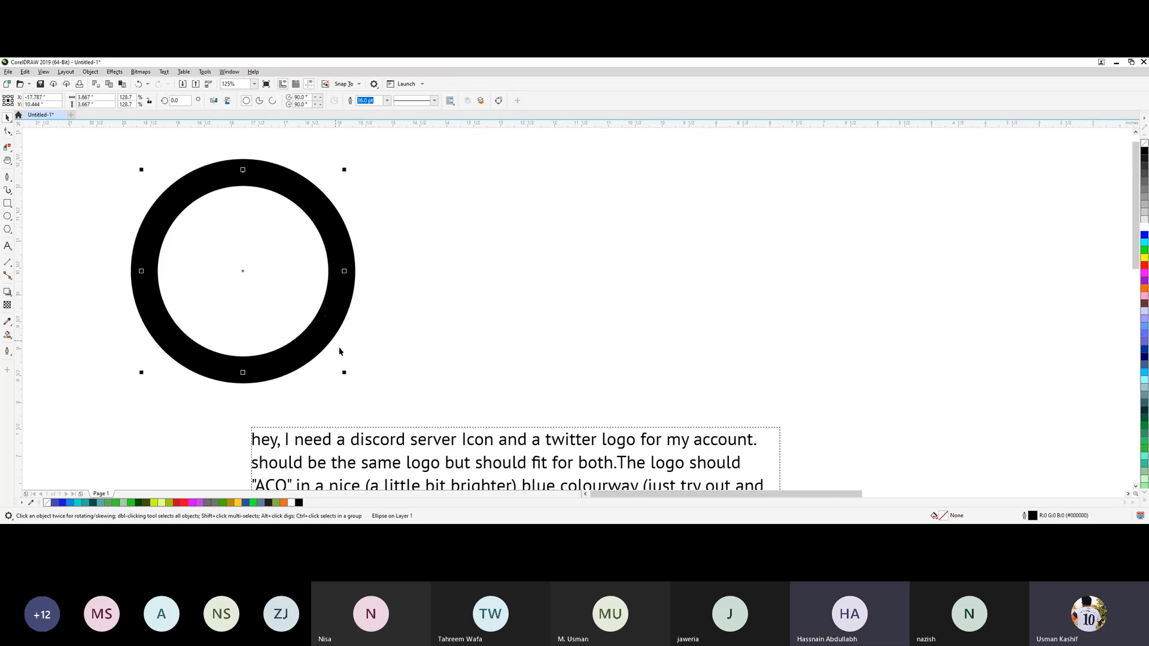
pyautogui.moveTo(347, 373); pyautogui.dragTo(291, 346)
pyautogui.click(397, 336)
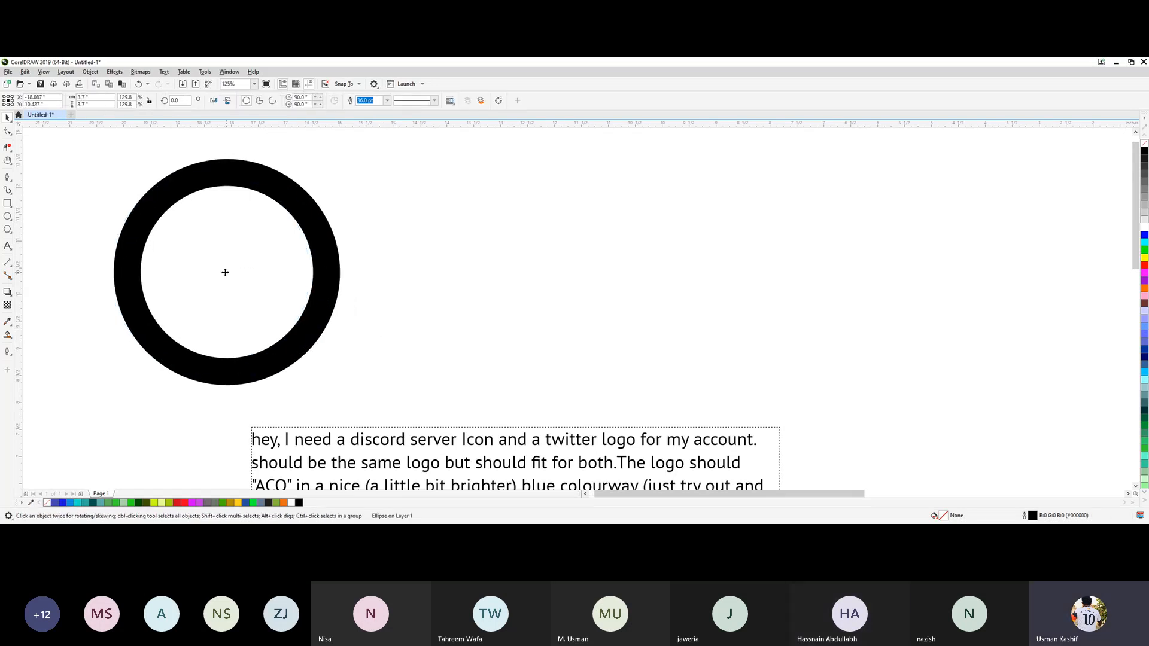
# Duplicate the ring about 4.45 inches horizontally to the right and repeat the duplication to make a row of three.
pyautogui.moveTo(225, 272); pyautogui.dragTo(466, 295)
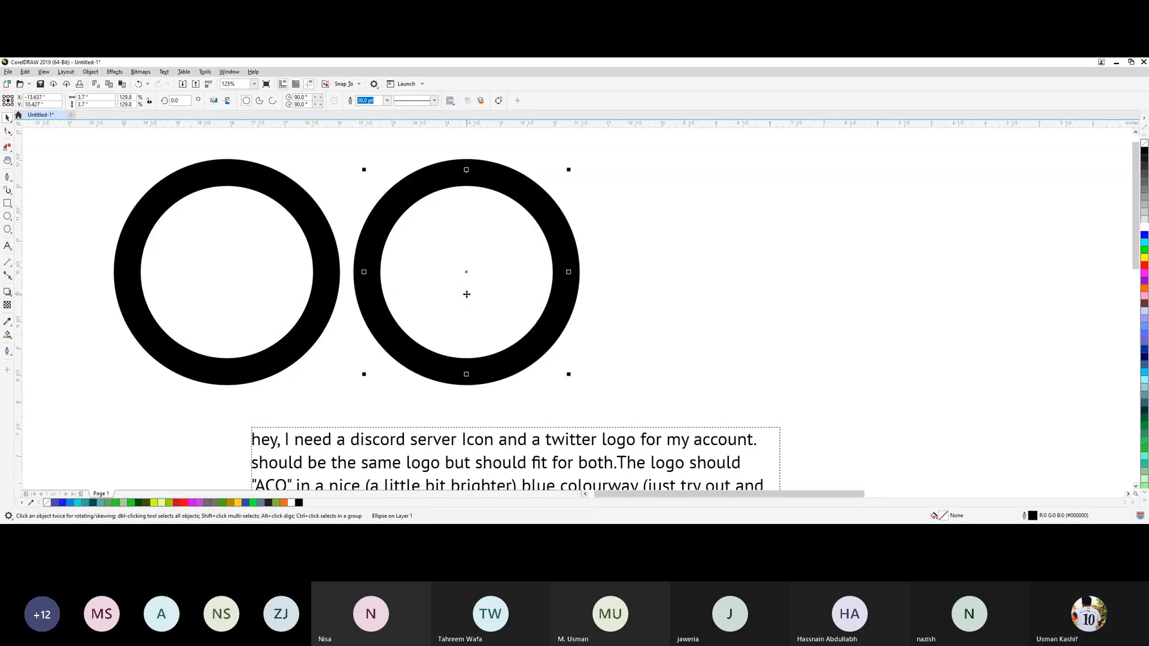
pyautogui.hotkey('ctrl', 'r')
pyautogui.click(925, 331)
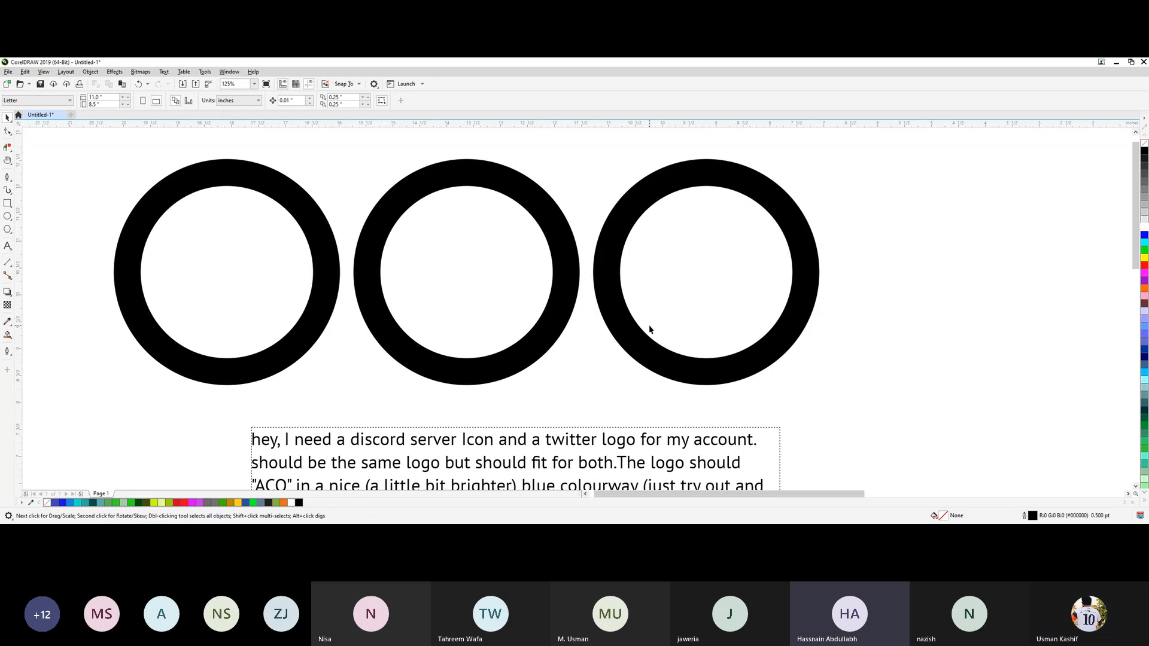
# Nudge the leftmost ring about 0.16 inches left to widen its gap from the middle ring.
pyautogui.click(292, 345)
pyautogui.press('Left')
pyautogui.press('Left')
pyautogui.press('Left')
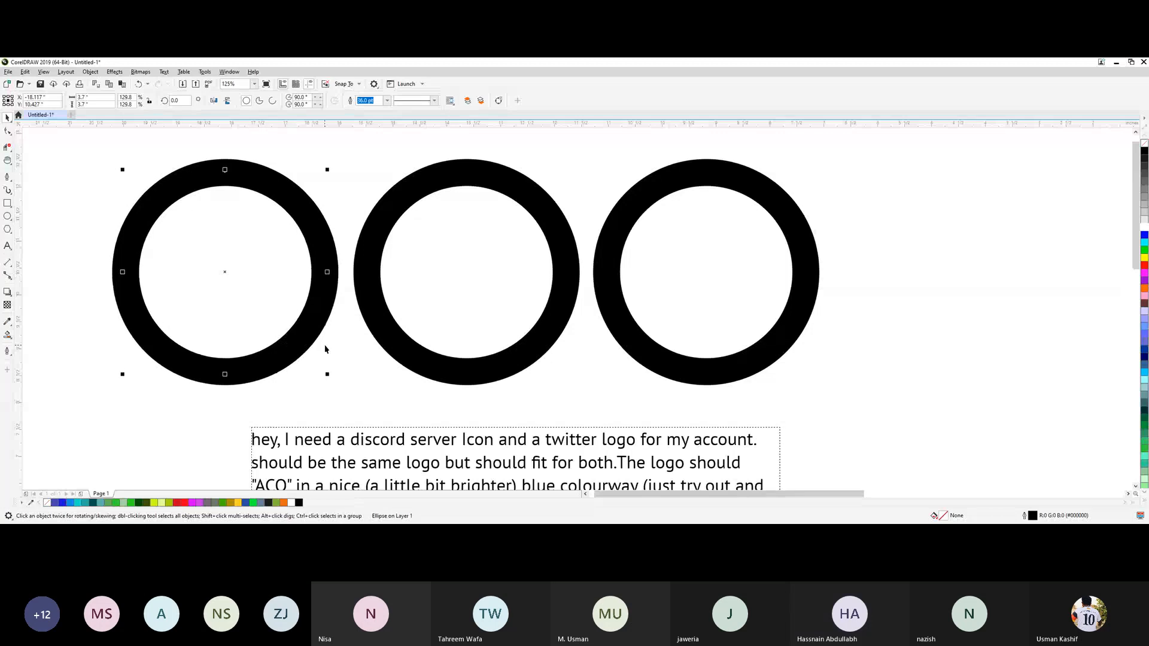
pyautogui.press('Left')
pyautogui.press('Left')
pyautogui.press('Left')
pyautogui.press('Left')
pyautogui.press('Left')
pyautogui.press('Left')
pyautogui.press('Left')
pyautogui.press('Left')
pyautogui.press('Left')
pyautogui.press('Left')
pyautogui.press('Left')
pyautogui.press('Left')
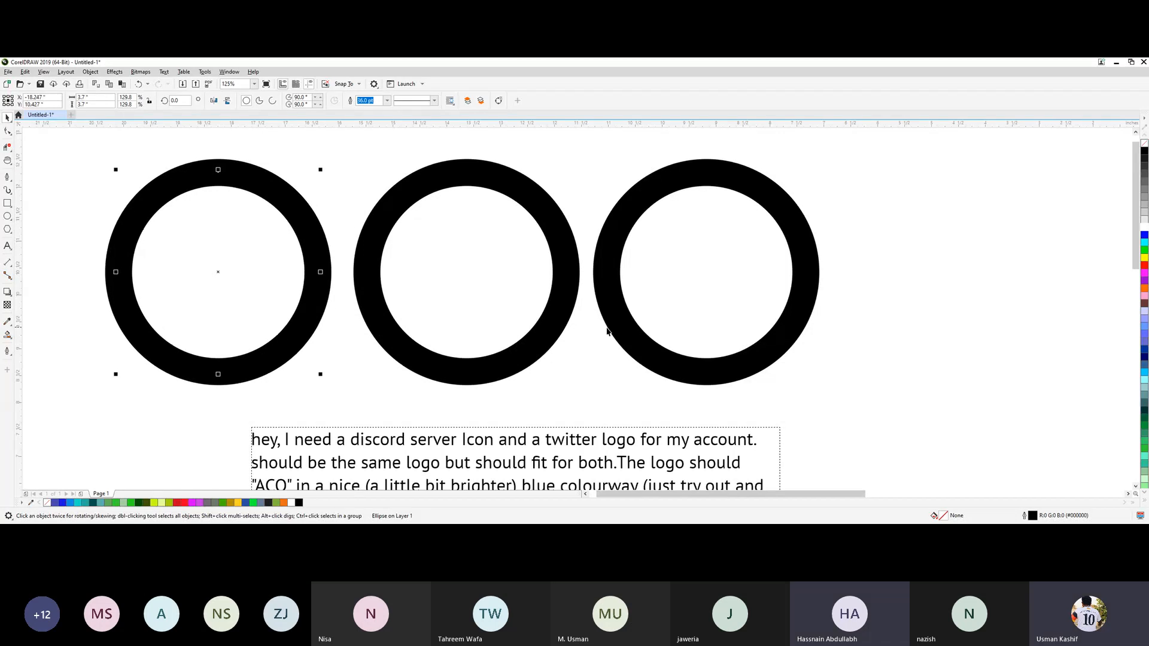
# Nudge the rightmost ring about 0.18 inches right, away from the middle ring.
pyautogui.click(611, 328)
pyautogui.press('Right')
pyautogui.press('Right')
pyautogui.press('Right')
pyautogui.press('Right')
pyautogui.press('Right')
pyautogui.press('Right')
pyautogui.press('Right')
pyautogui.press('Right')
pyautogui.press('Right')
pyautogui.press('Right')
pyautogui.press('Right')
pyautogui.press('Right')
pyautogui.press('Right')
pyautogui.press('Right')
pyautogui.press('Right')
pyautogui.press('Right')
pyautogui.press('Right')
pyautogui.press('Right')
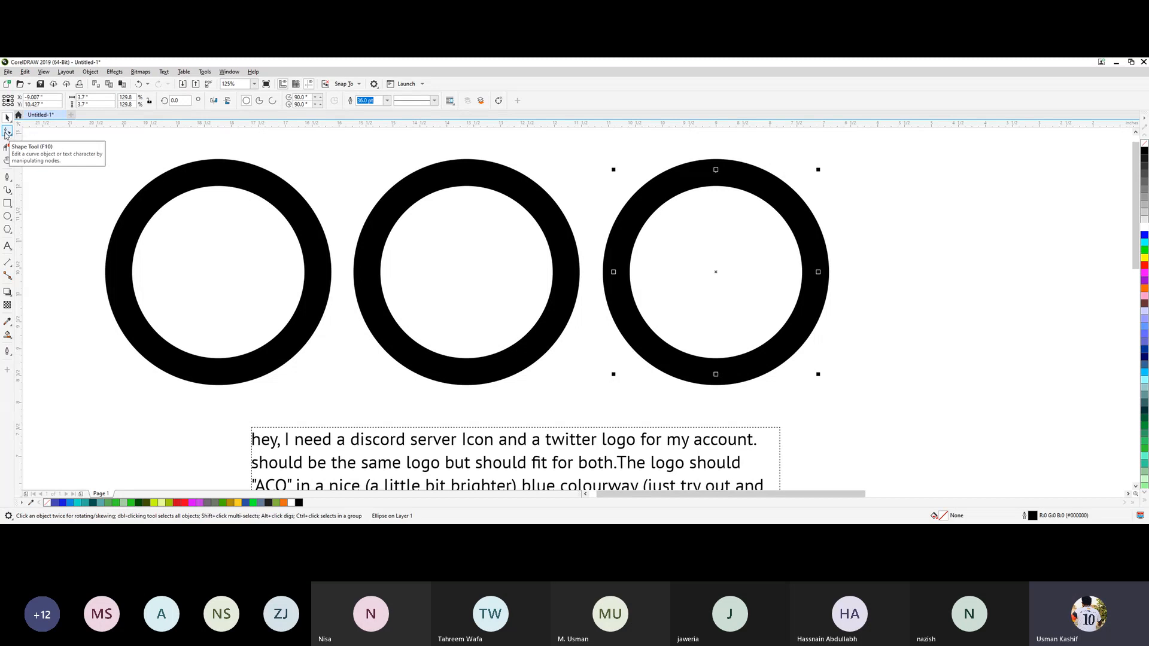
# Nudge the leftmost ring about 0.05 inches further left, away from the middle ring.
pyautogui.click(570, 399)
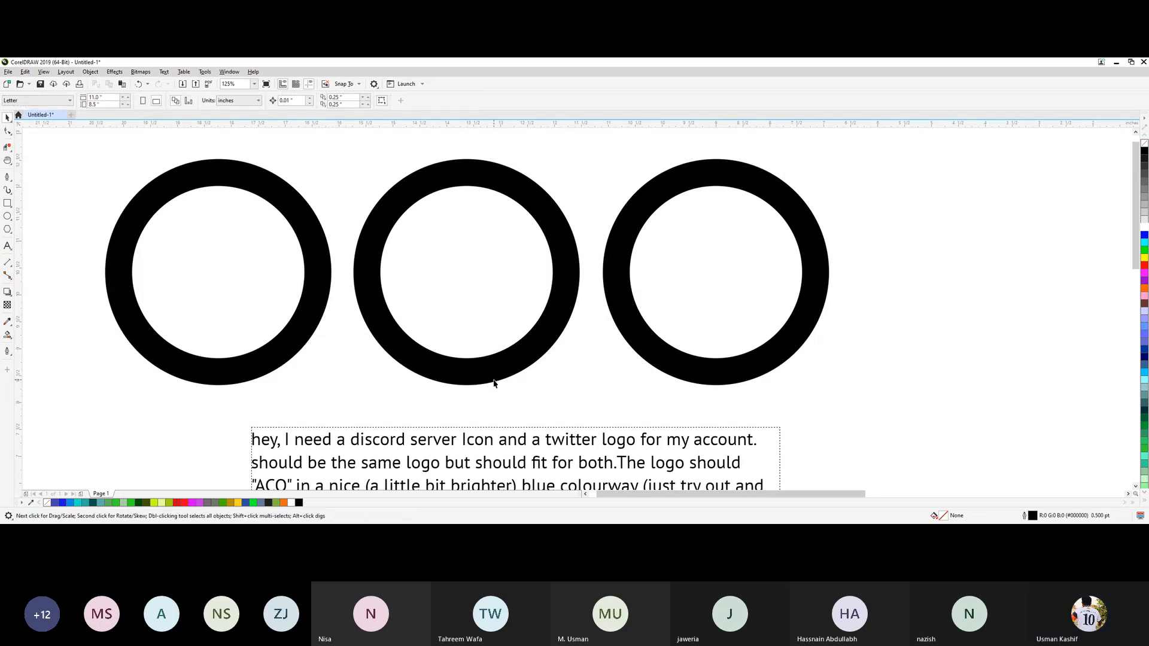
pyautogui.click(279, 344)
pyautogui.press('Left')
pyautogui.press('Left')
pyautogui.press('Left')
pyautogui.press('Left')
pyautogui.press('Left')
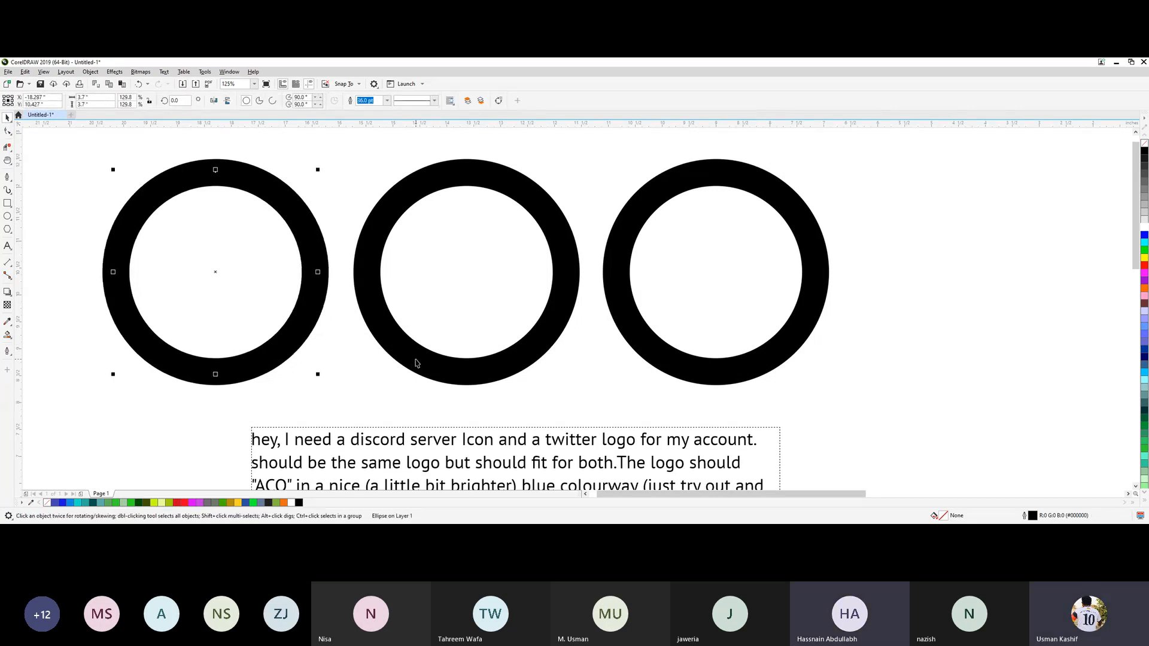
# Nudge the rightmost ring 0.02 inches right and fine-tune the middle ring's horizontal position between its neighbours.
pyautogui.click(420, 361)
pyautogui.press('Left')
pyautogui.click(656, 365)
pyautogui.press('Right')
pyautogui.press('Right')
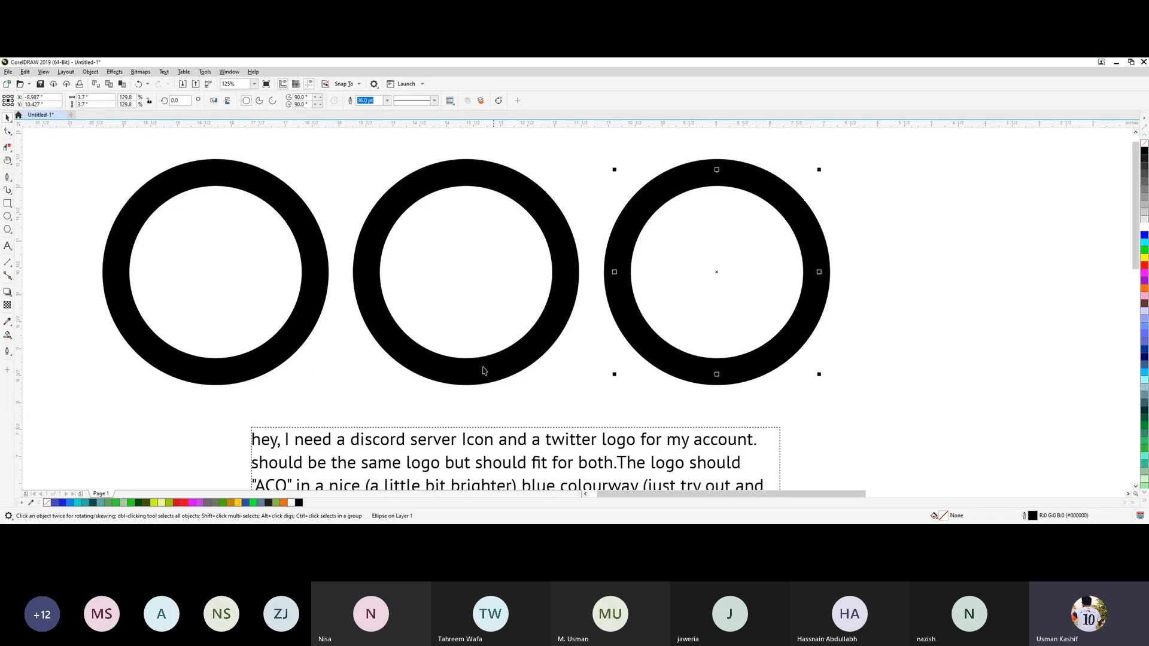
pyautogui.click(474, 365)
pyautogui.press('Right')
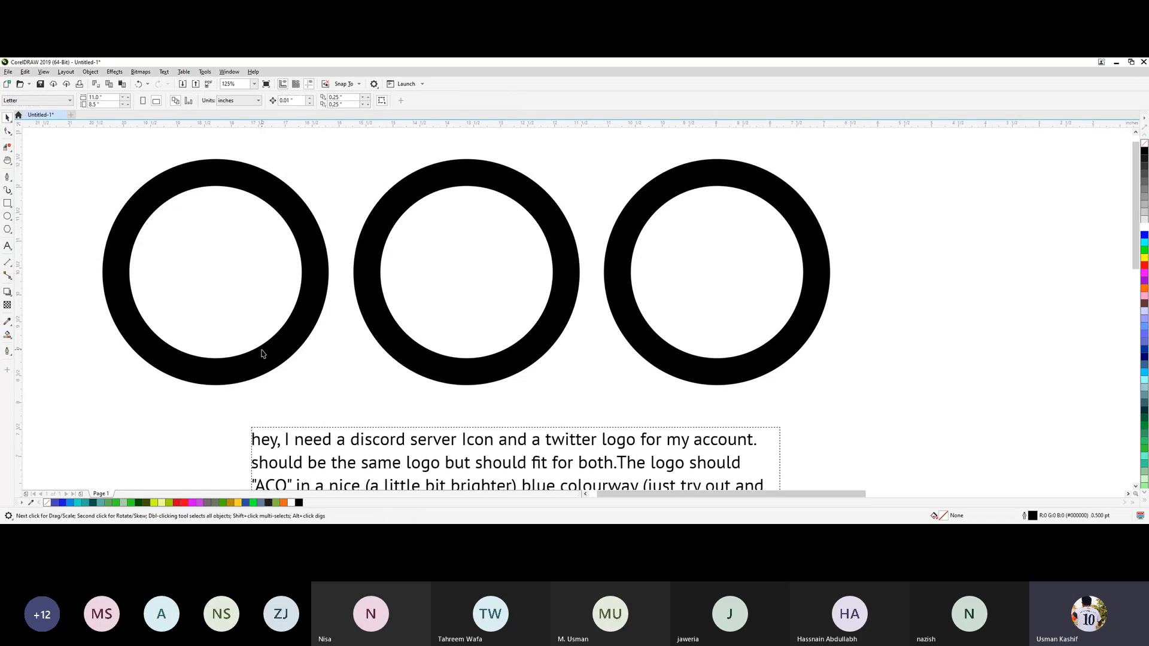
# Nudge the leftmost ring another 0.04 inches left to even out the gaps between the rings.
pyautogui.click(268, 361)
pyautogui.press('Left')
pyautogui.press('Left')
pyautogui.press('Left')
pyautogui.click(337, 374)
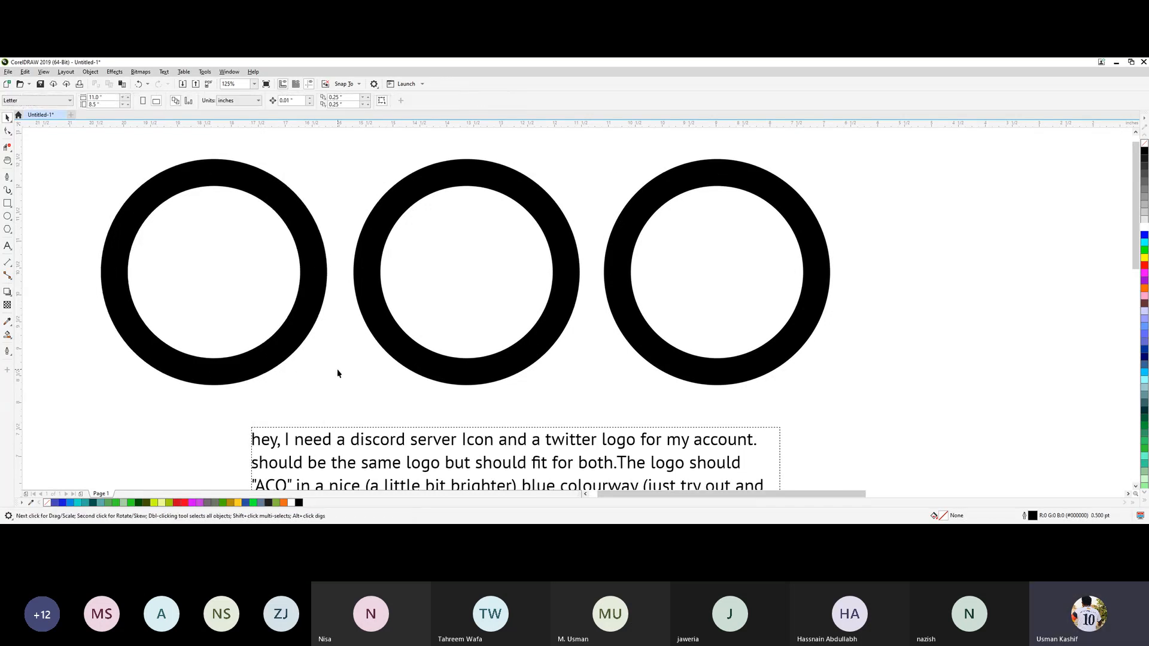
# Select all three rings and distribute them evenly from their left edges.
pyautogui.click(470, 367)
pyautogui.click(242, 195)
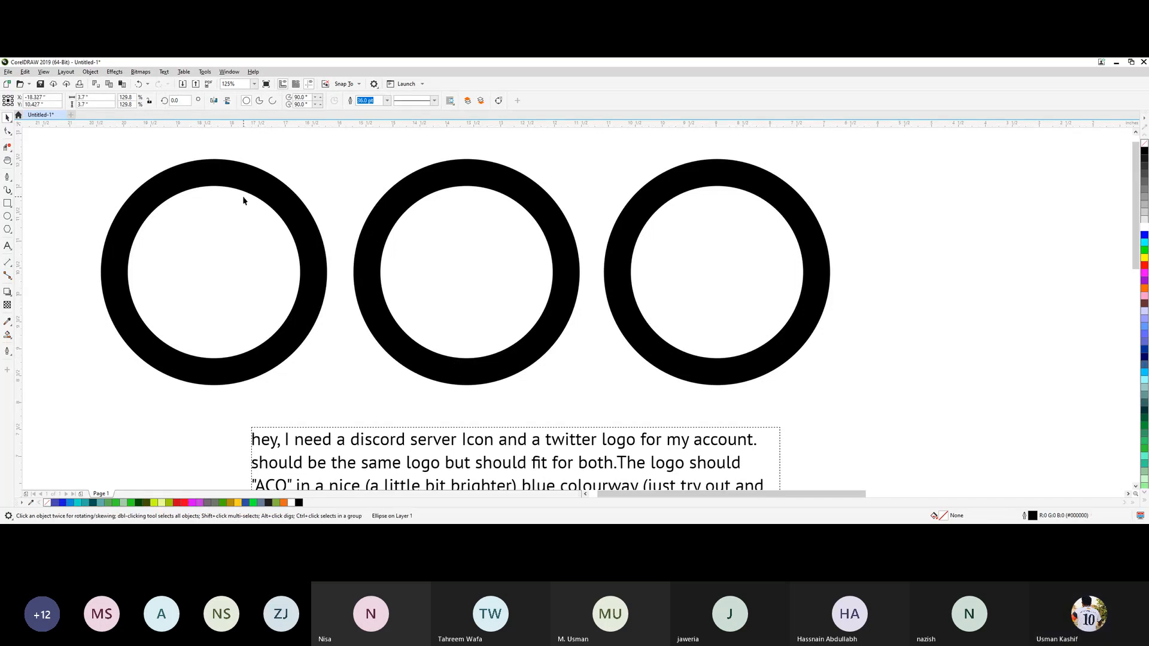
pyautogui.keyDown('shift'); pyautogui.click(489, 182); pyautogui.keyUp('shift')
pyautogui.keyDown('shift'); pyautogui.click(623, 207); pyautogui.keyUp('shift')
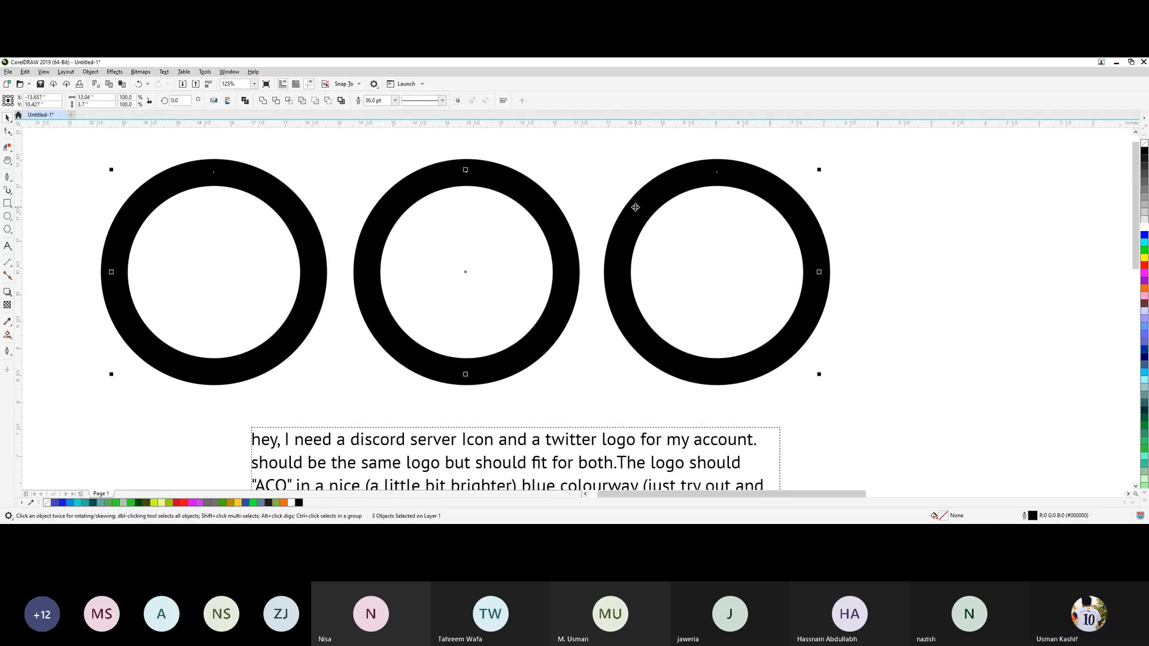
pyautogui.click(504, 101)
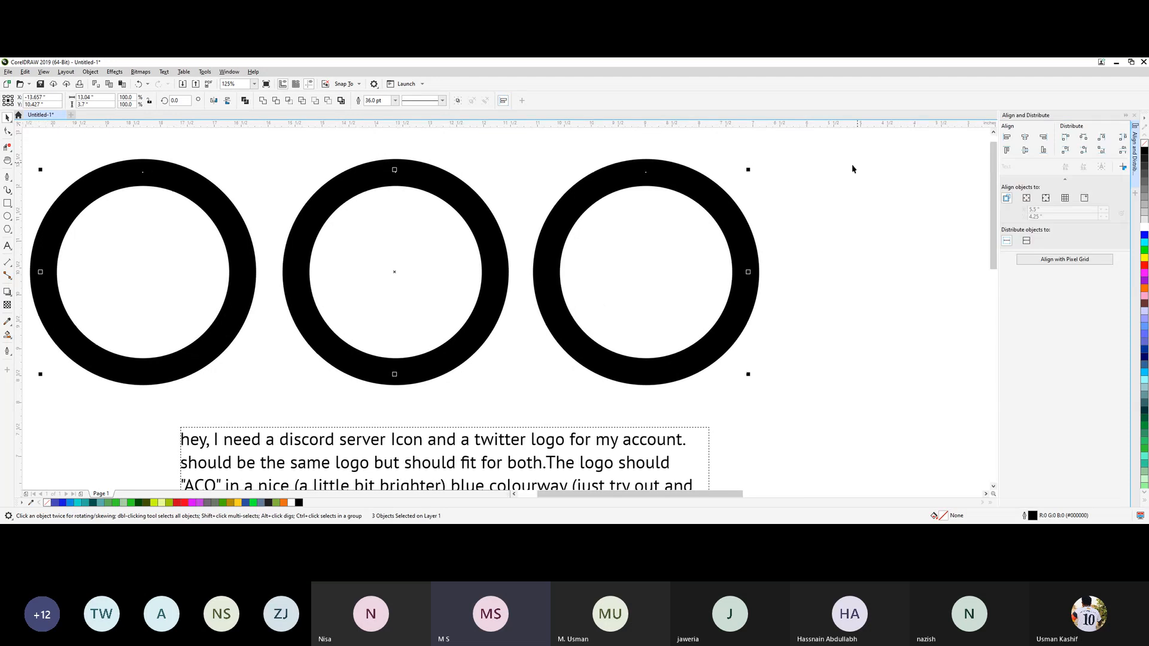
pyautogui.click(1066, 141)
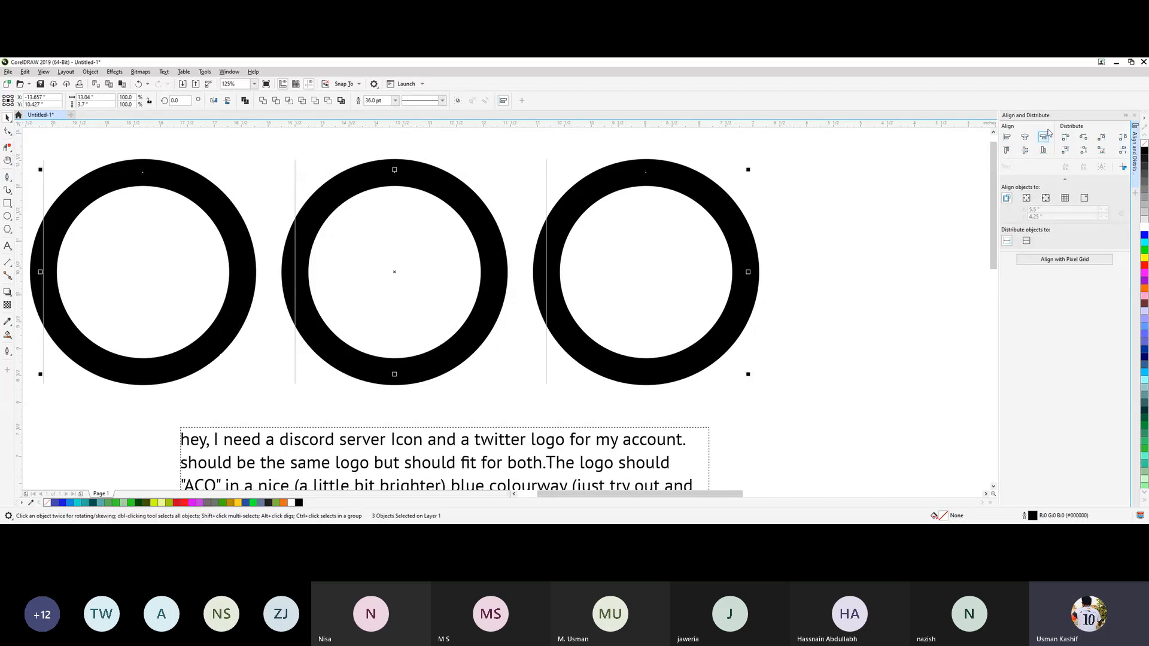
pyautogui.click(1134, 115)
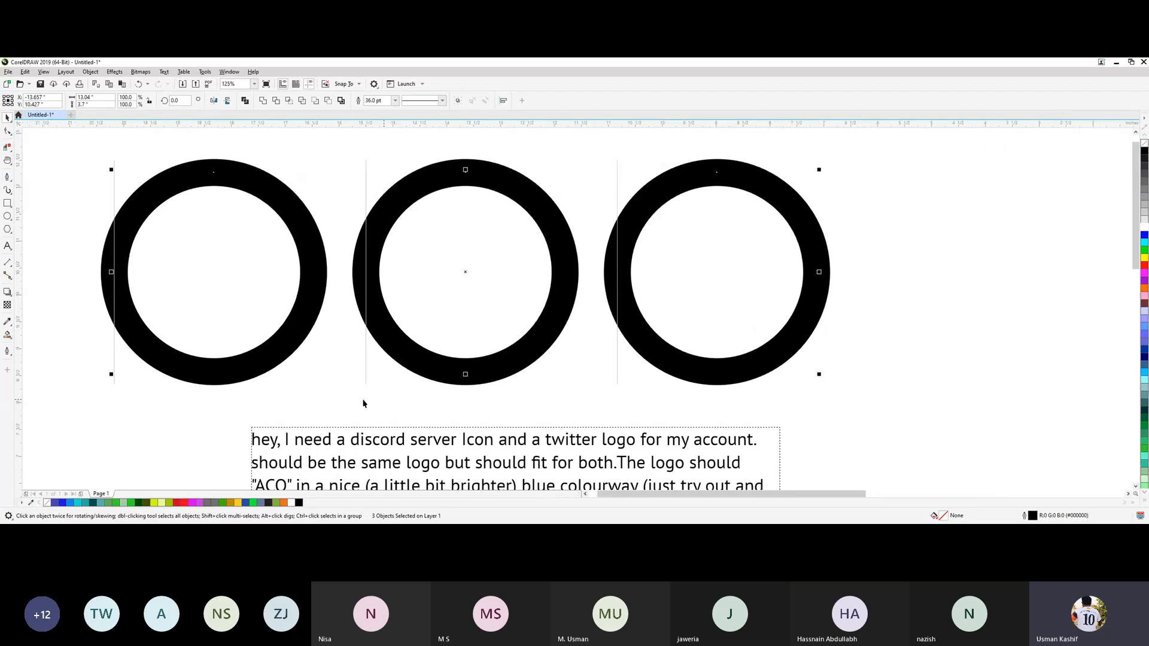
pyautogui.click(302, 397)
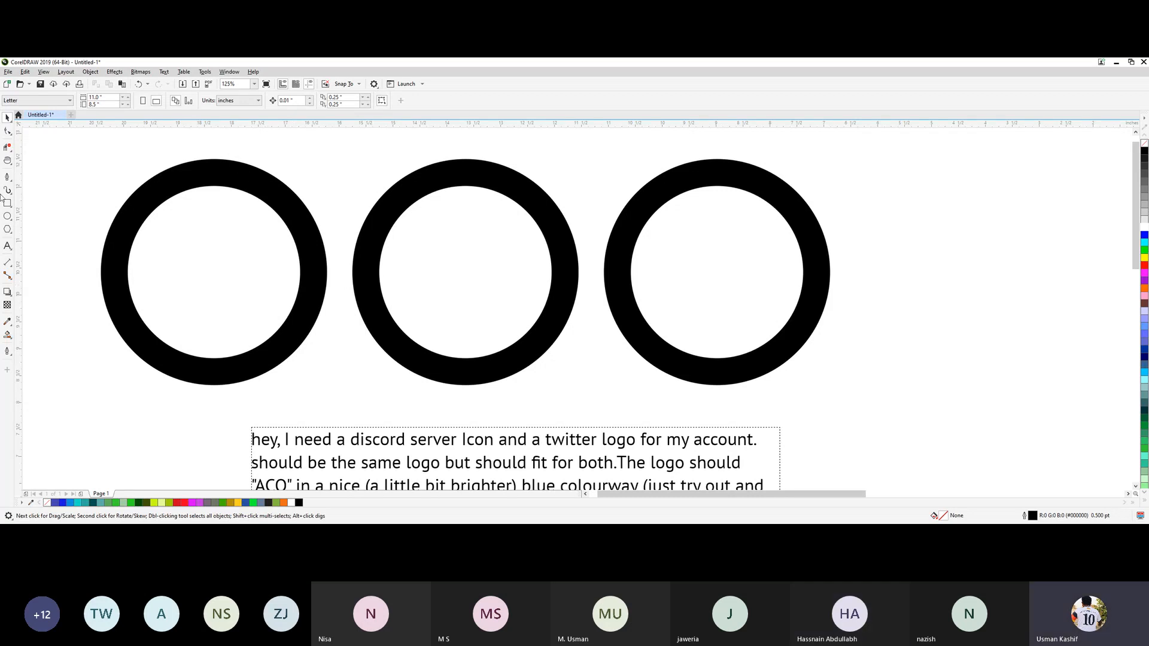
# Draw a straight two-point line spanning about 2.13 by 2.67 inches from the left ring's upper right to the middle ring's lower left.
pyautogui.click(181, 185)
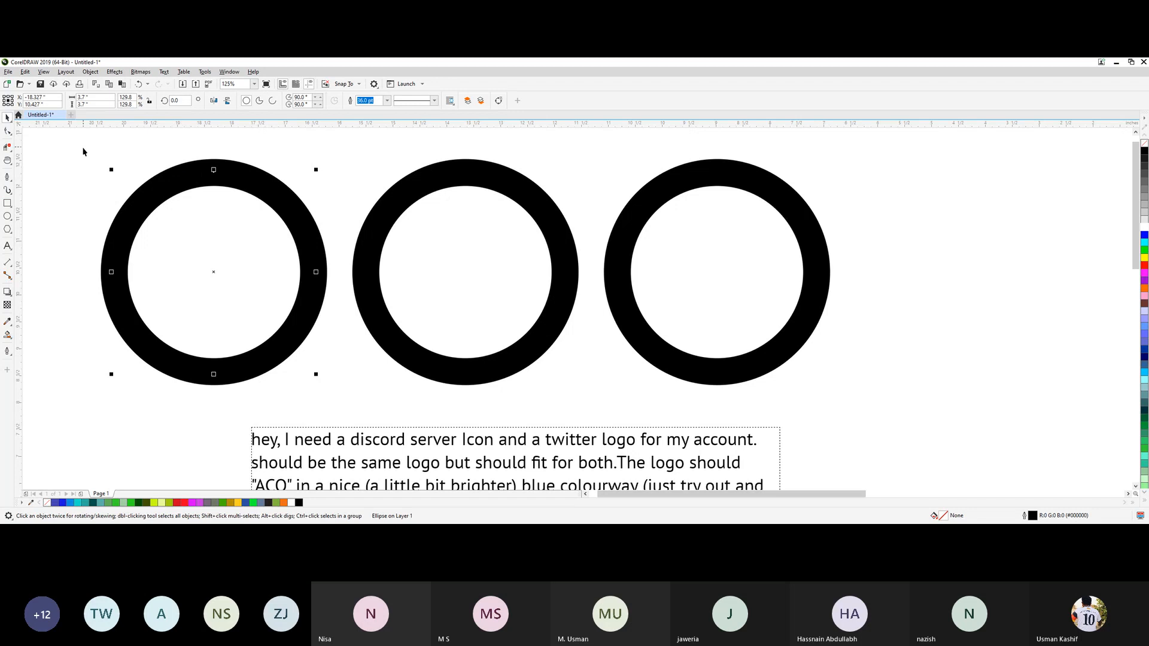
pyautogui.click(9, 182)
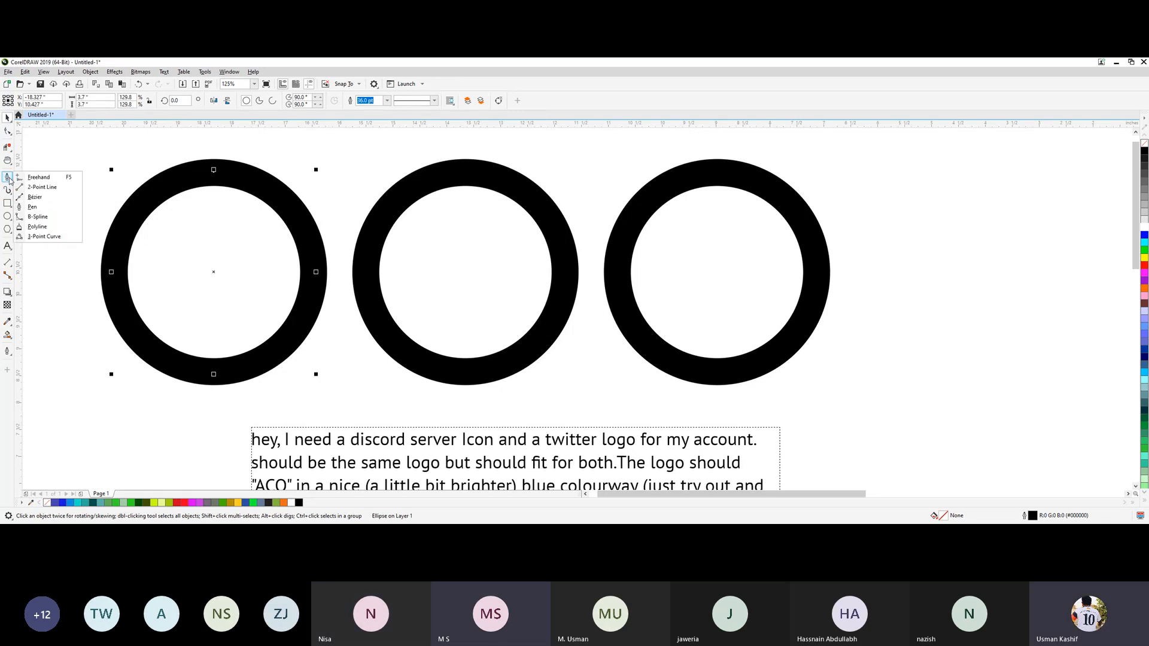
pyautogui.click(37, 198)
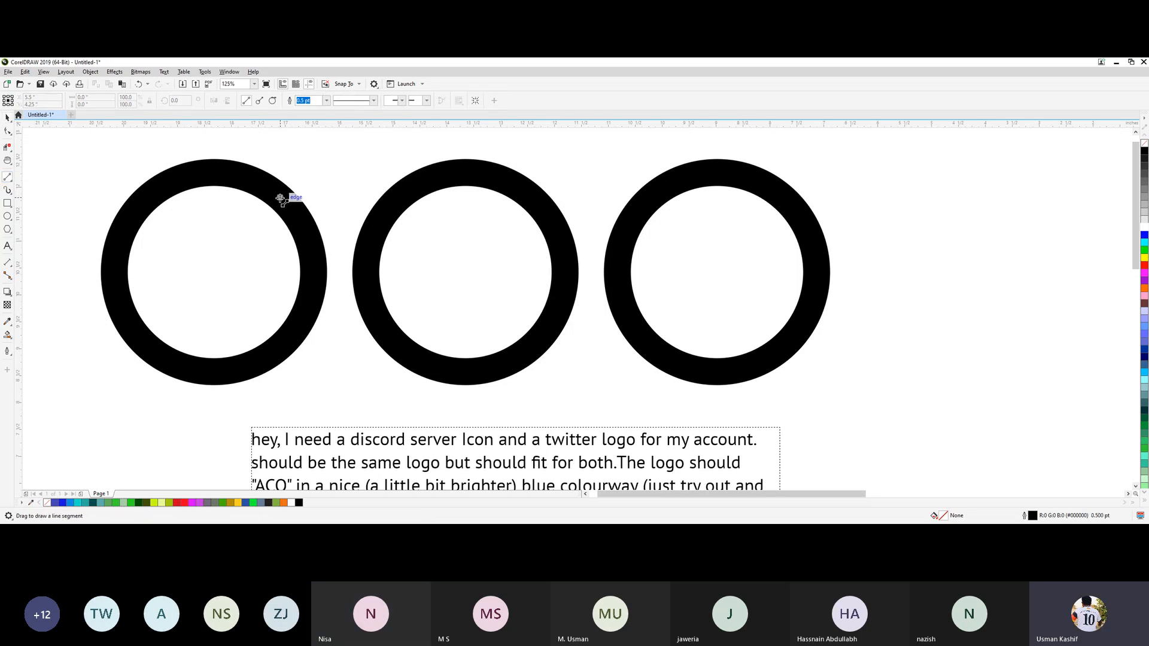
pyautogui.moveTo(276, 194); pyautogui.dragTo(391, 339)
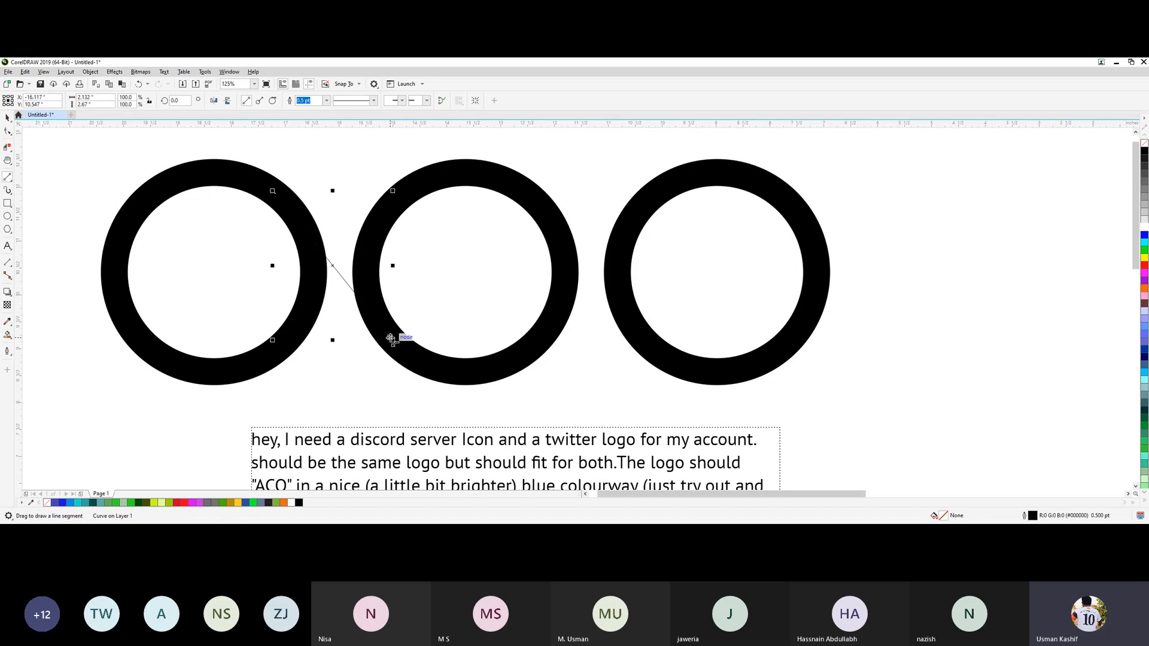
# Set the diagonal connecting line's outline width to 36 pt.
pyautogui.click(328, 102)
pyautogui.click(311, 199)
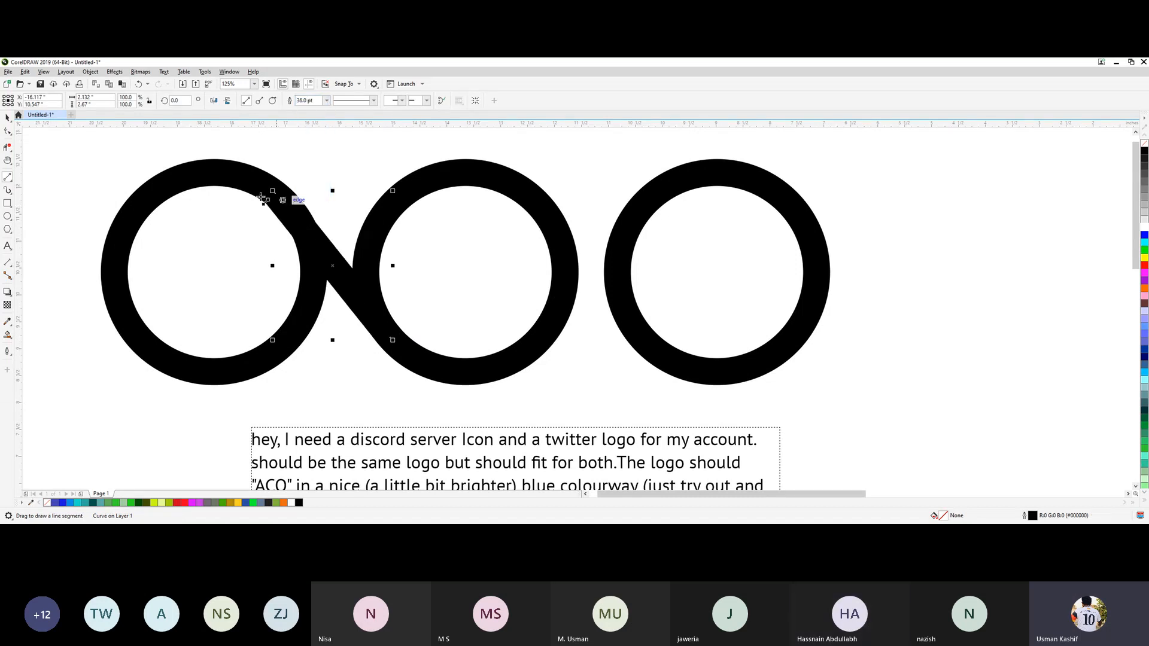
pyautogui.click(7, 117)
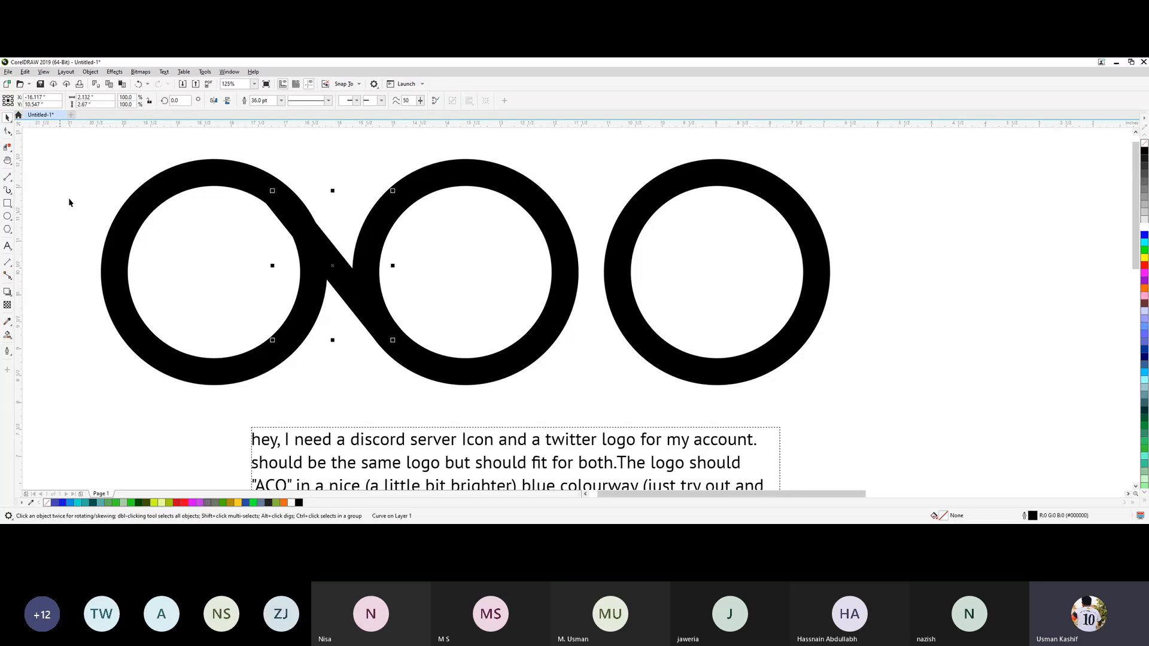
pyautogui.click(90, 162)
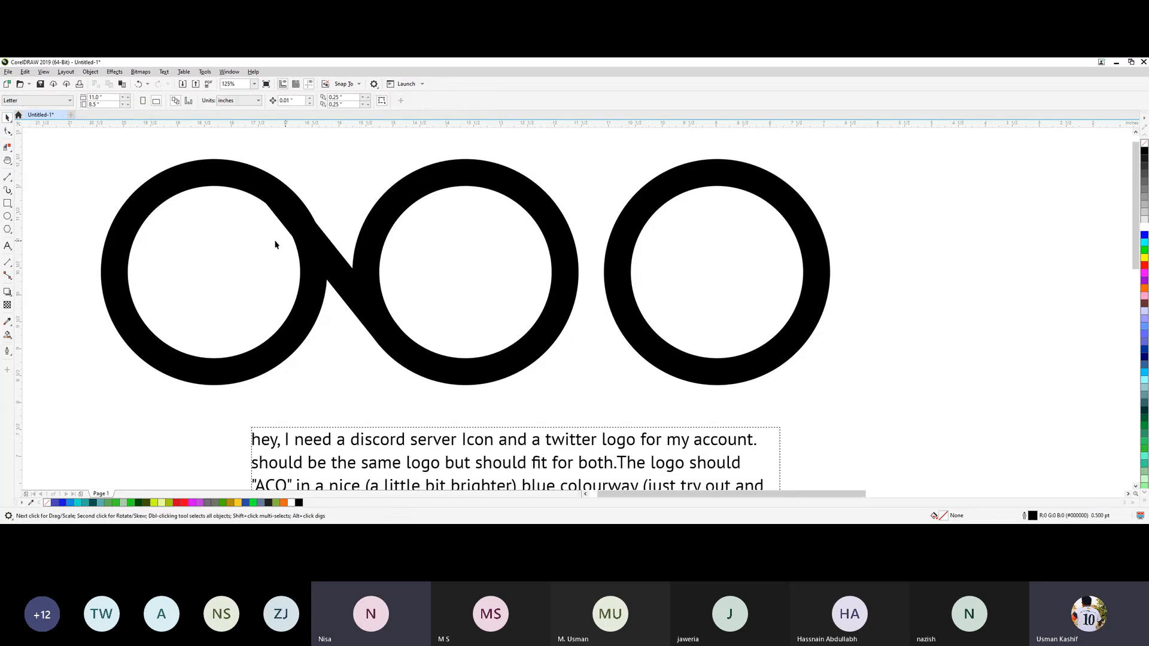
# Shorten the diagonal bar from its upper end so it spans about 1.87 by 2.34 inches.
pyautogui.click(322, 269)
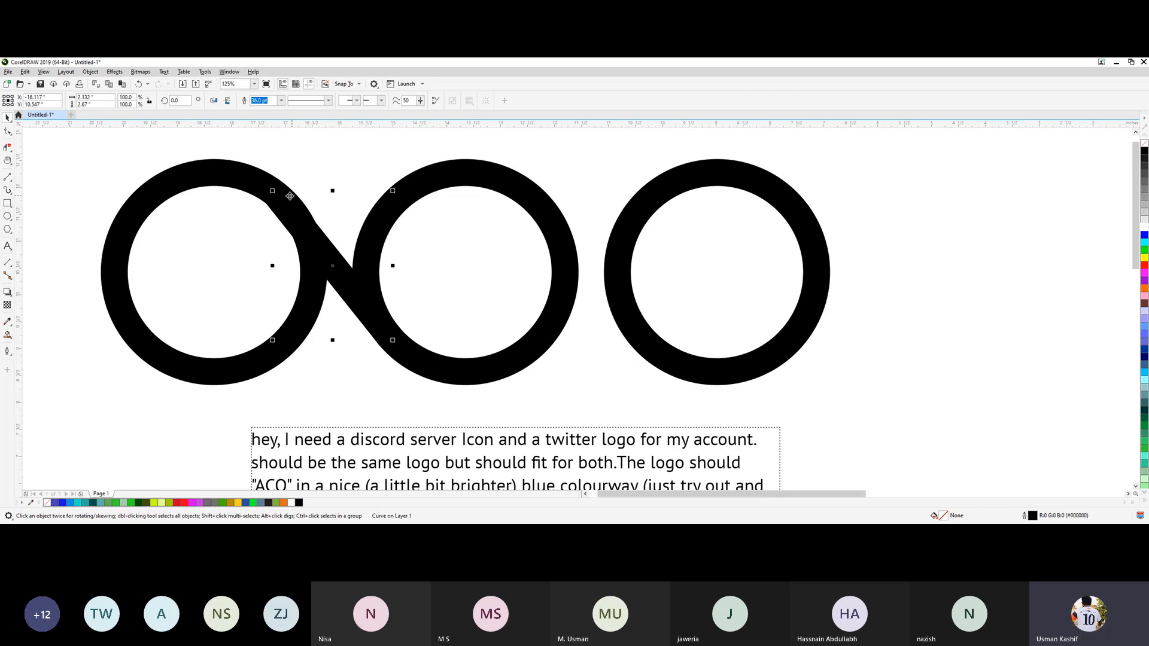
pyautogui.moveTo(274, 192); pyautogui.dragTo(288, 211)
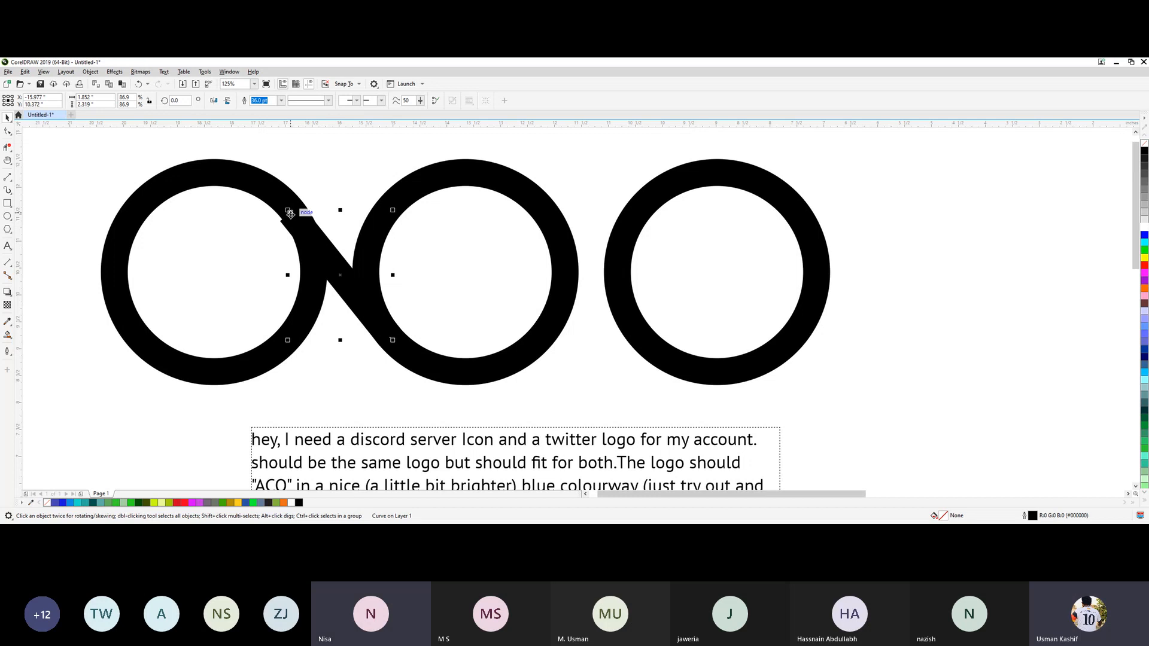
pyautogui.scroll(3, 289, 211)
pyautogui.moveTo(286, 203); pyautogui.dragTo(284, 164)
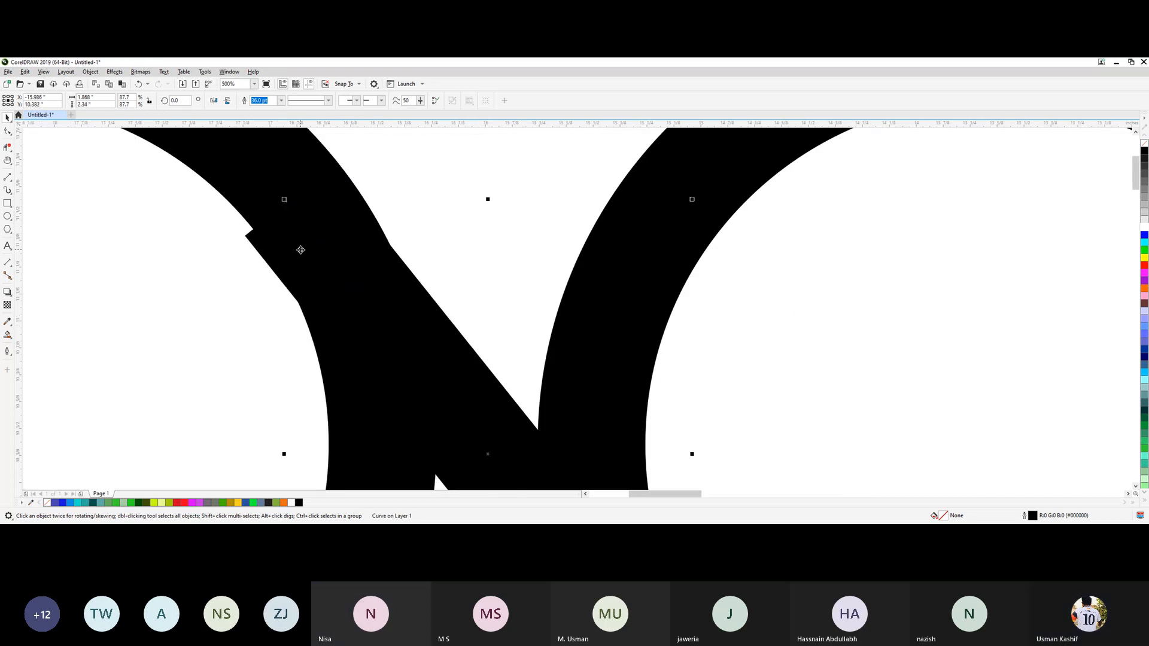
# Move the diagonal bar about 0.16 inches left and 0.24 inches up so its upper end sits within the left ring's band.
pyautogui.moveTo(300, 249); pyautogui.dragTo(304, 210)
pyautogui.moveTo(316, 208); pyautogui.dragTo(302, 198)
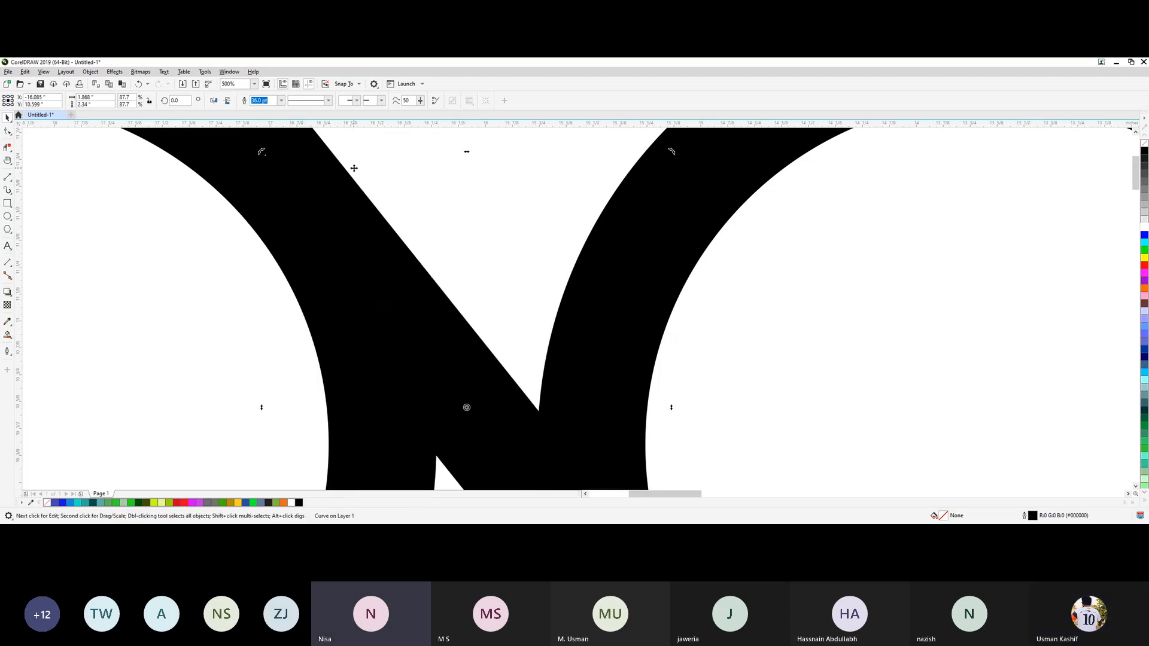
pyautogui.click(258, 235)
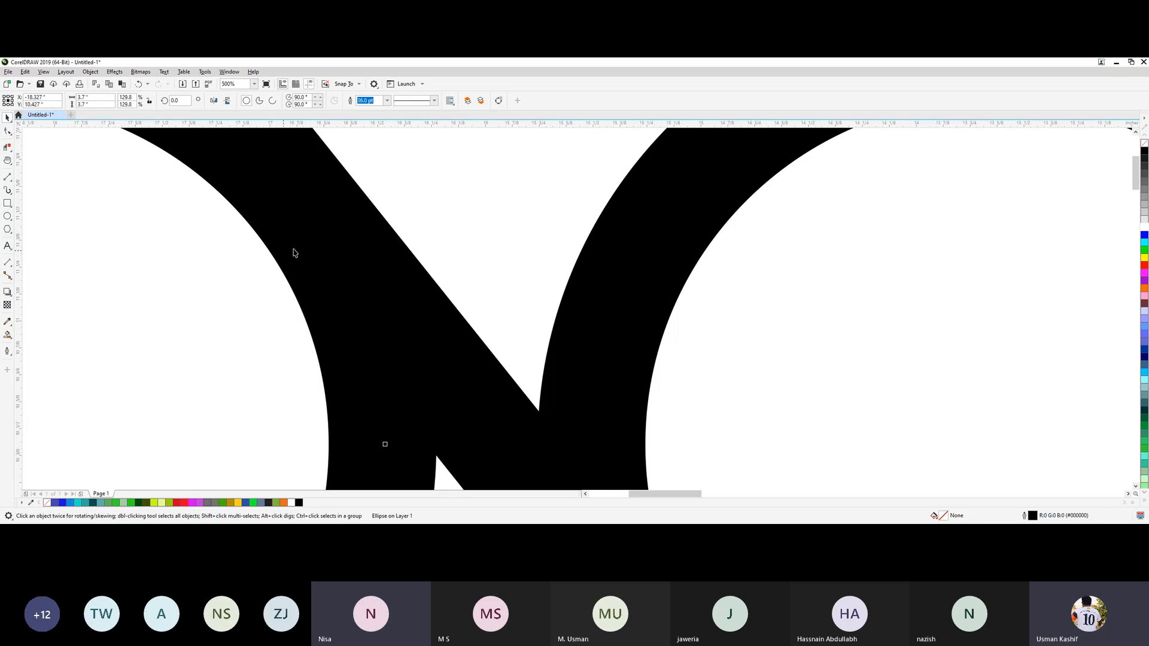
pyautogui.press('h')
pyautogui.moveTo(385, 183); pyautogui.dragTo(399, 257)
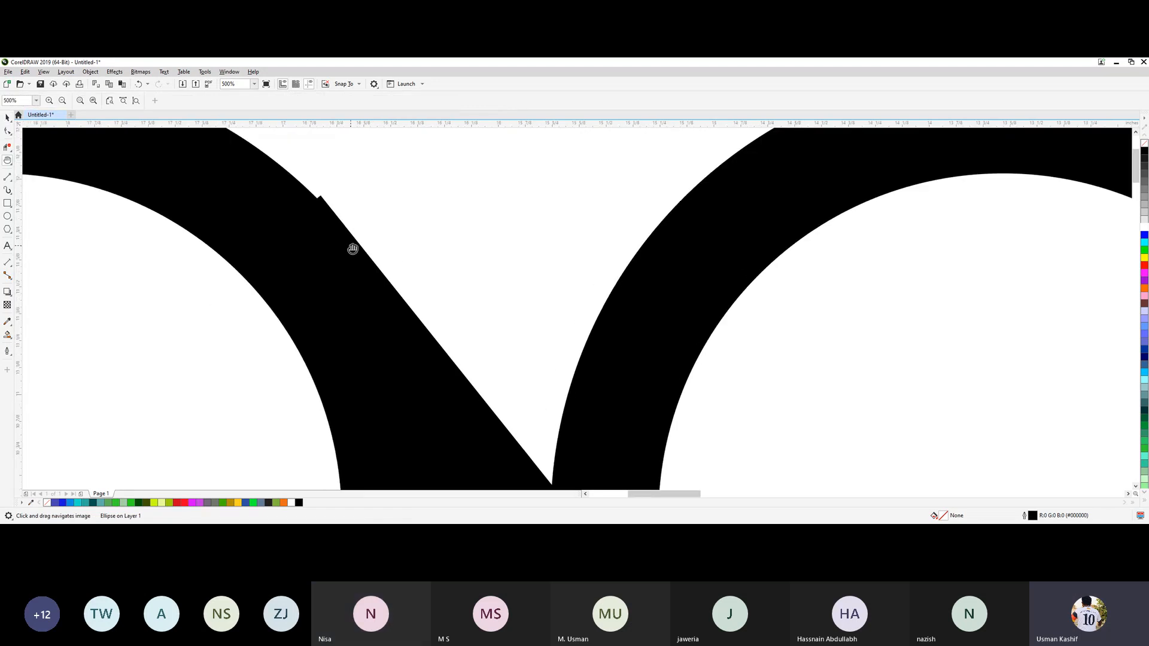
pyautogui.press('space')
pyautogui.click(334, 247)
pyautogui.moveTo(333, 247); pyautogui.dragTo(318, 239)
pyautogui.click(318, 239)
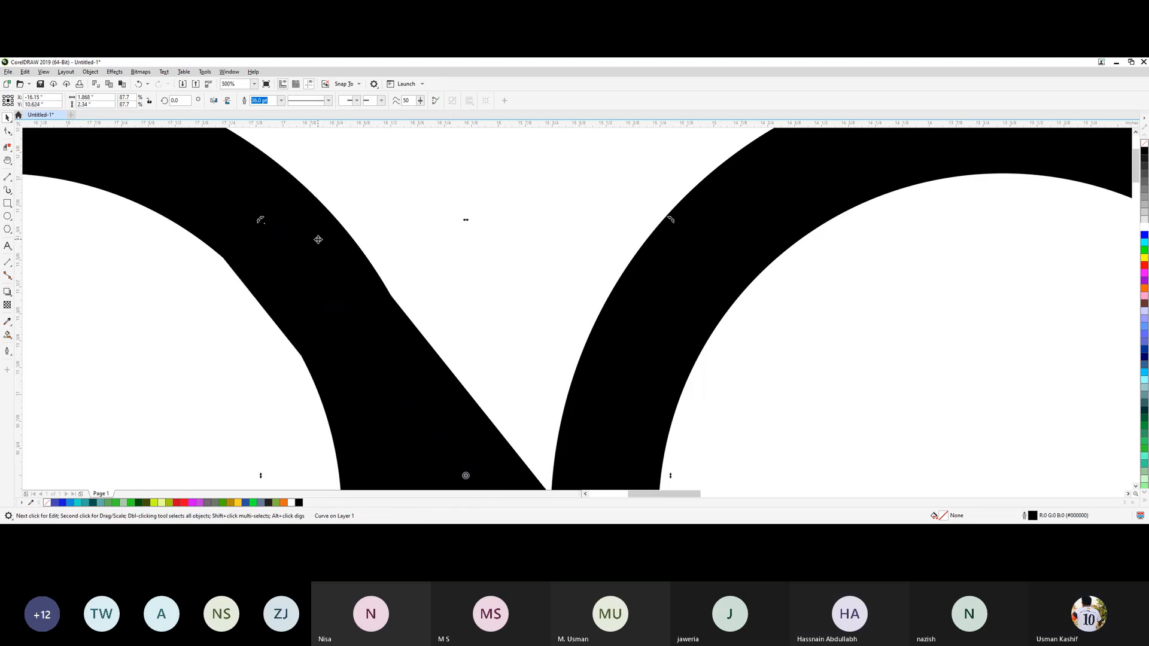
# Shorten the diagonal bar's lower end to about 1.83 by 2.29 inches overall so it stays inside the middle ring's band.
pyautogui.press('h')
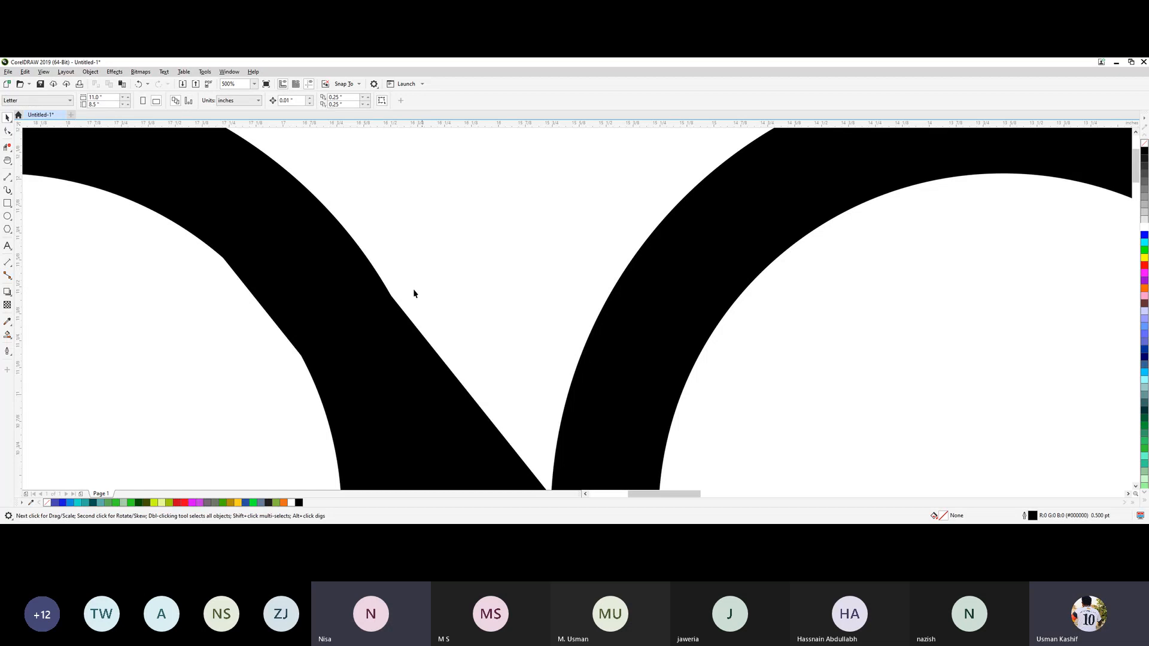
pyautogui.moveTo(446, 310); pyautogui.dragTo(431, 271)
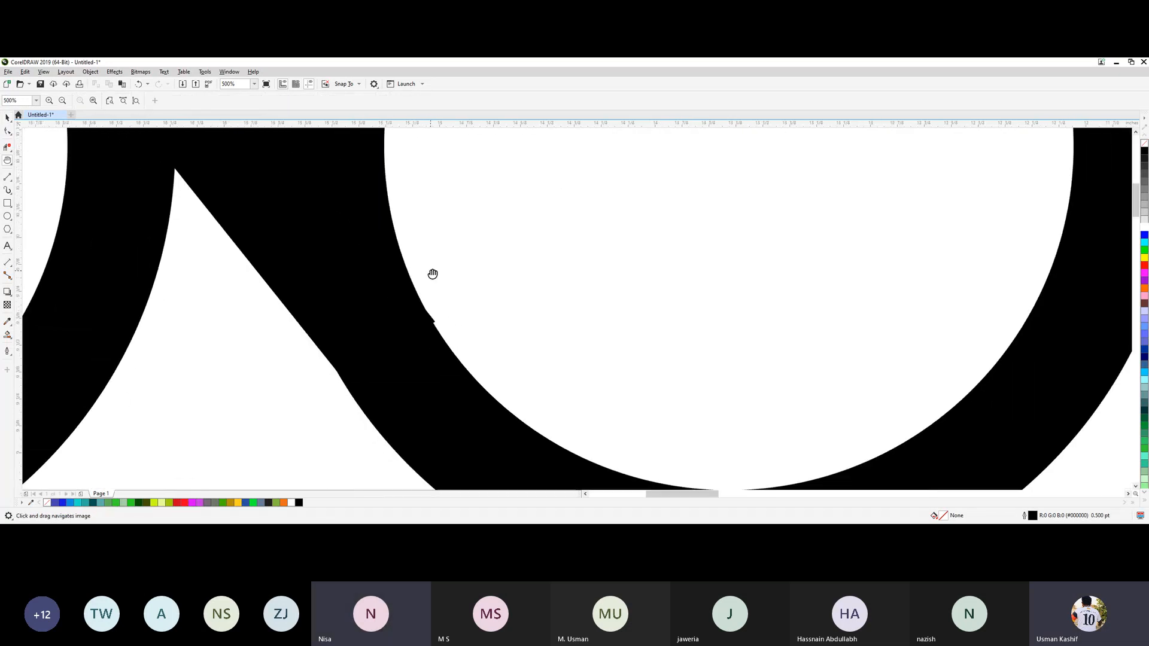
pyautogui.press('space')
pyautogui.click(390, 322)
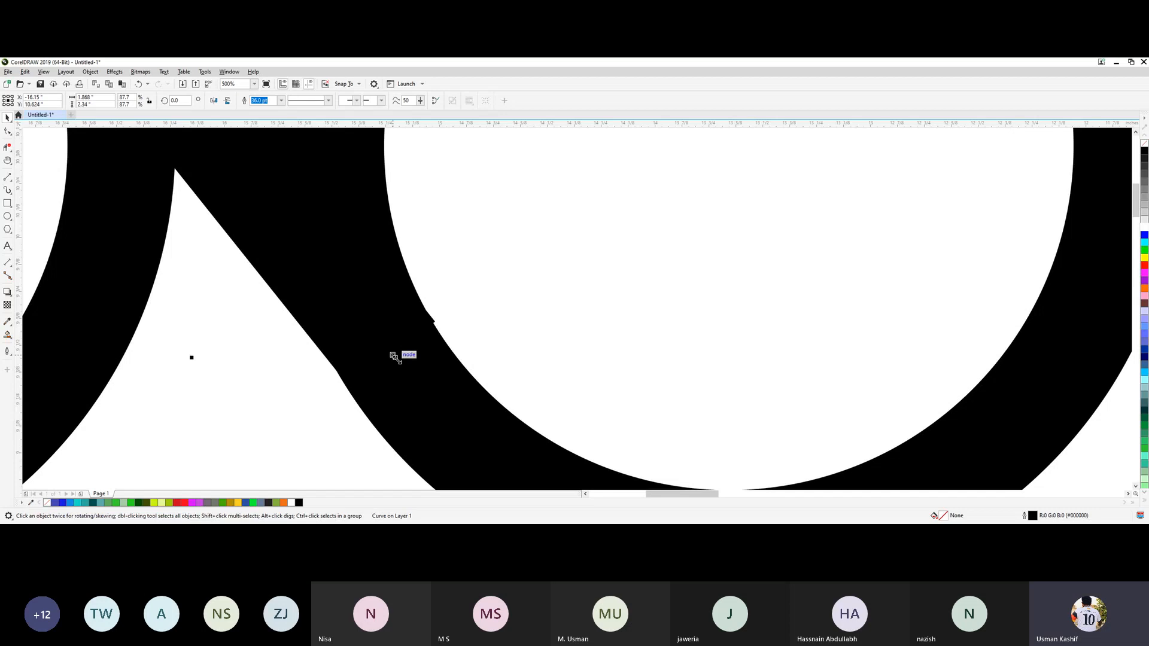
pyautogui.moveTo(395, 357); pyautogui.dragTo(392, 350)
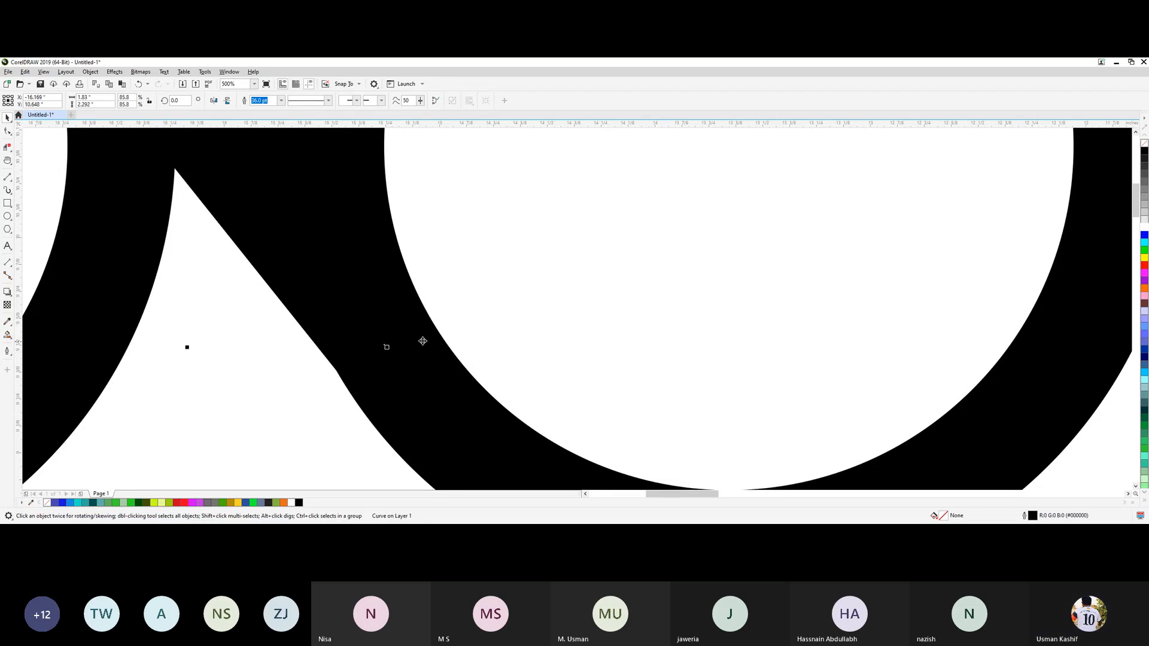
pyautogui.click(521, 273)
pyautogui.scroll(-3, 253, 317)
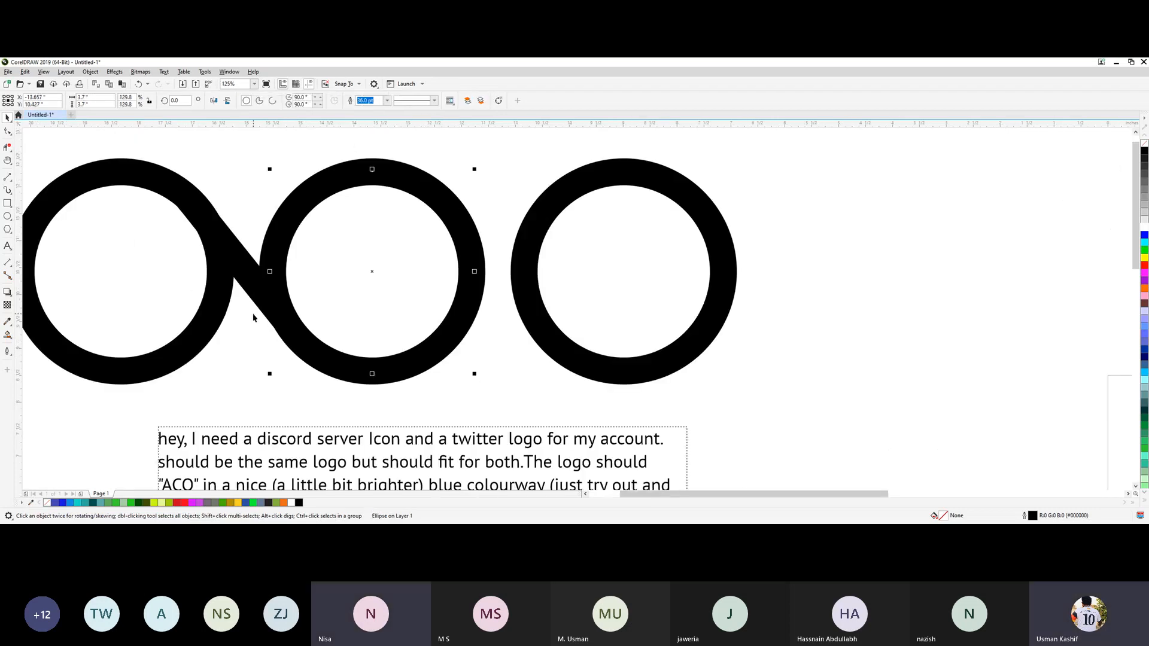
# Colour the diagonal bar's fill and outline red and leave the bar selected.
pyautogui.click(237, 357)
pyautogui.press('h')
pyautogui.moveTo(195, 156); pyautogui.dragTo(331, 198)
pyautogui.press('space')
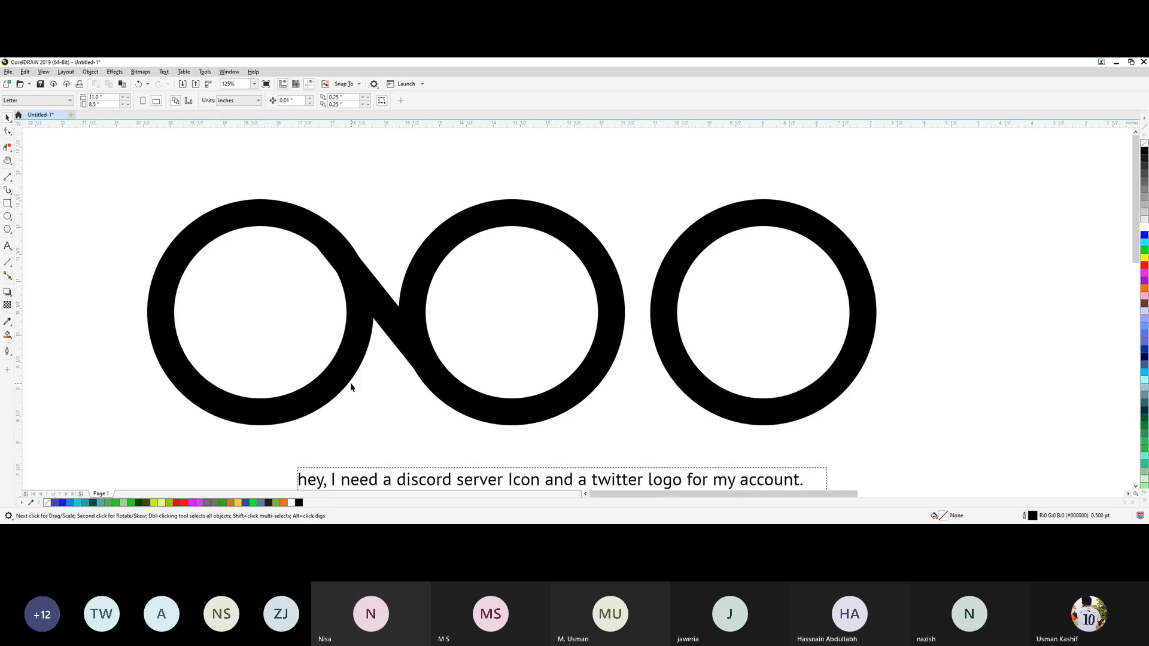
pyautogui.click(382, 316)
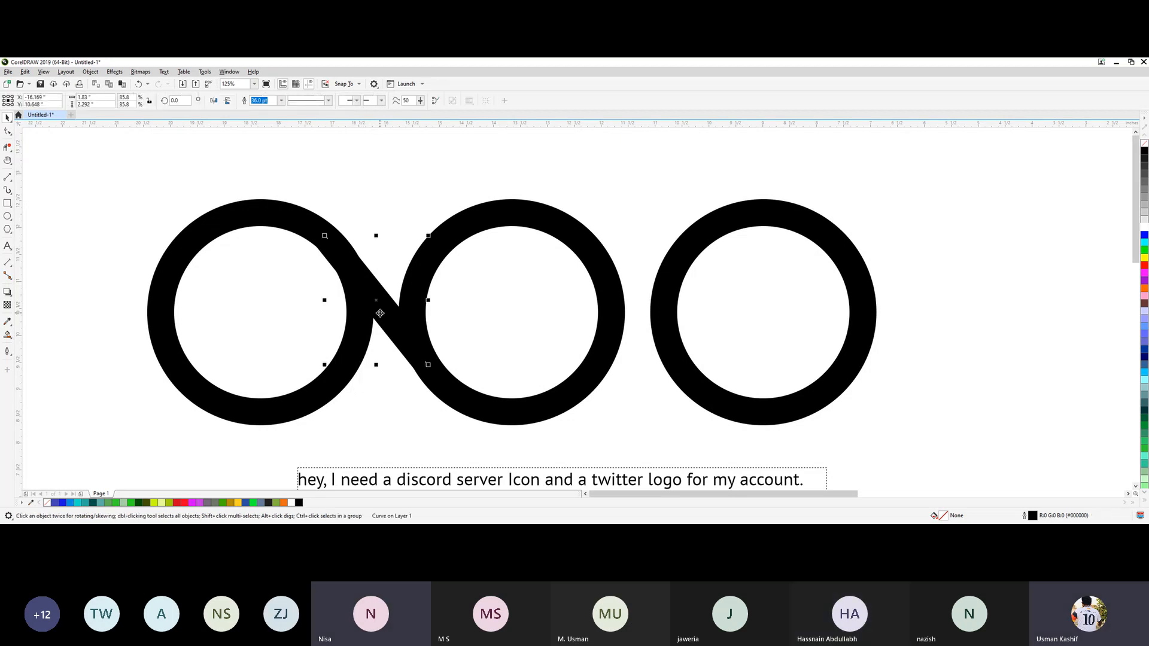
pyautogui.click(1145, 269)
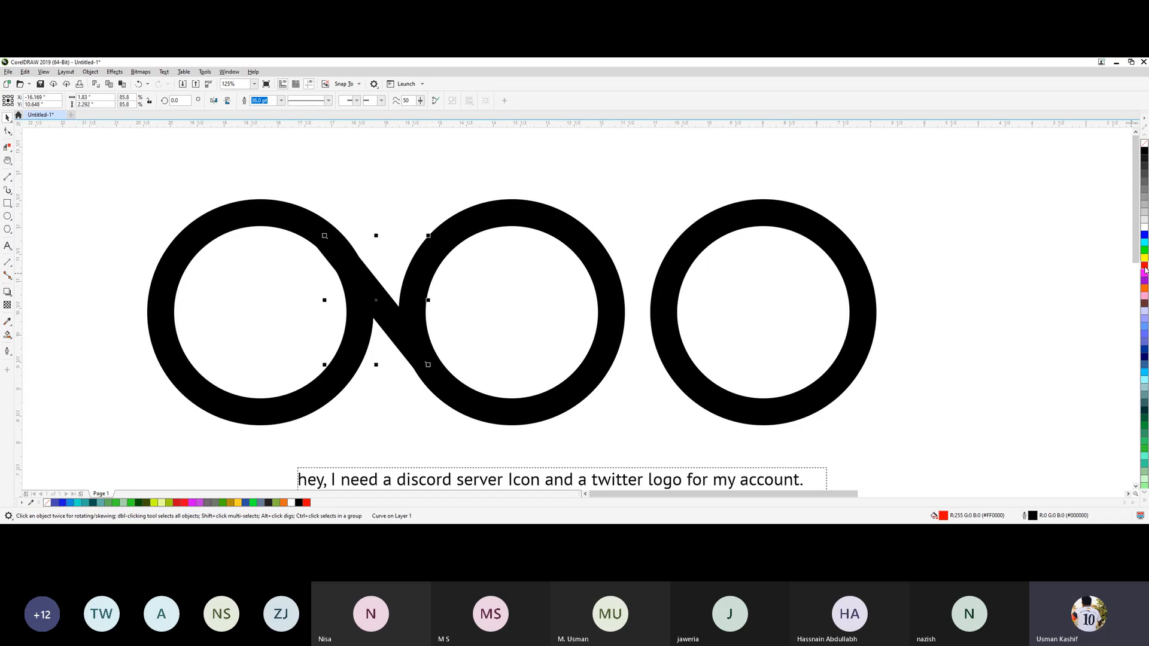
pyautogui.rightClick(1145, 269)
pyautogui.click(571, 172)
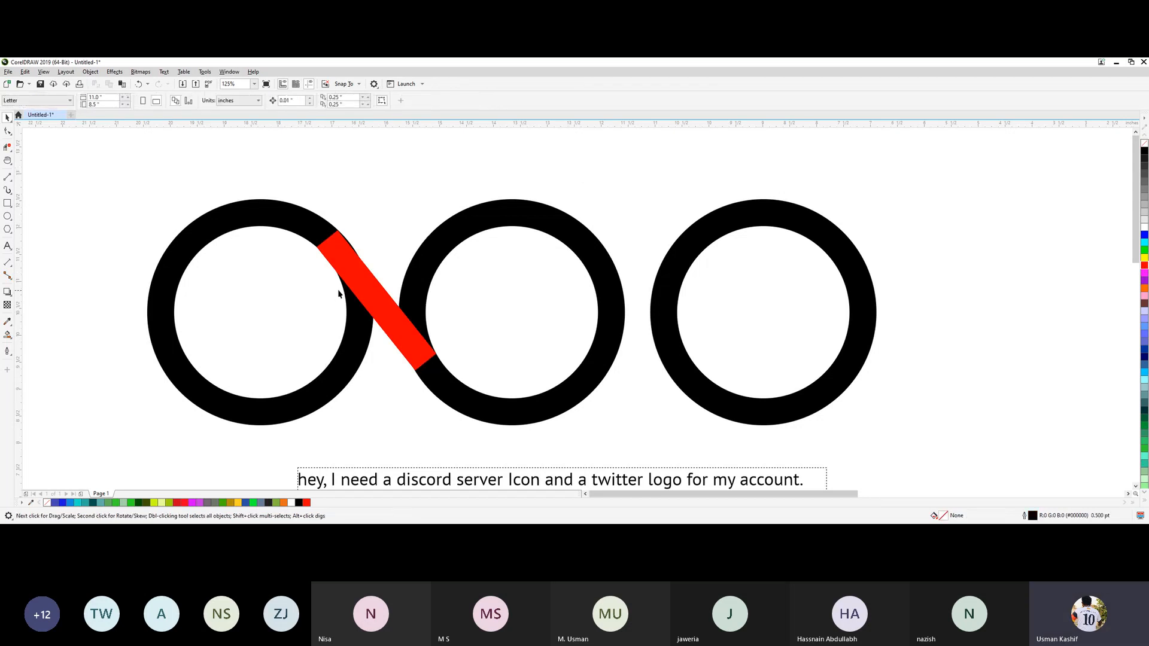
pyautogui.click(391, 312)
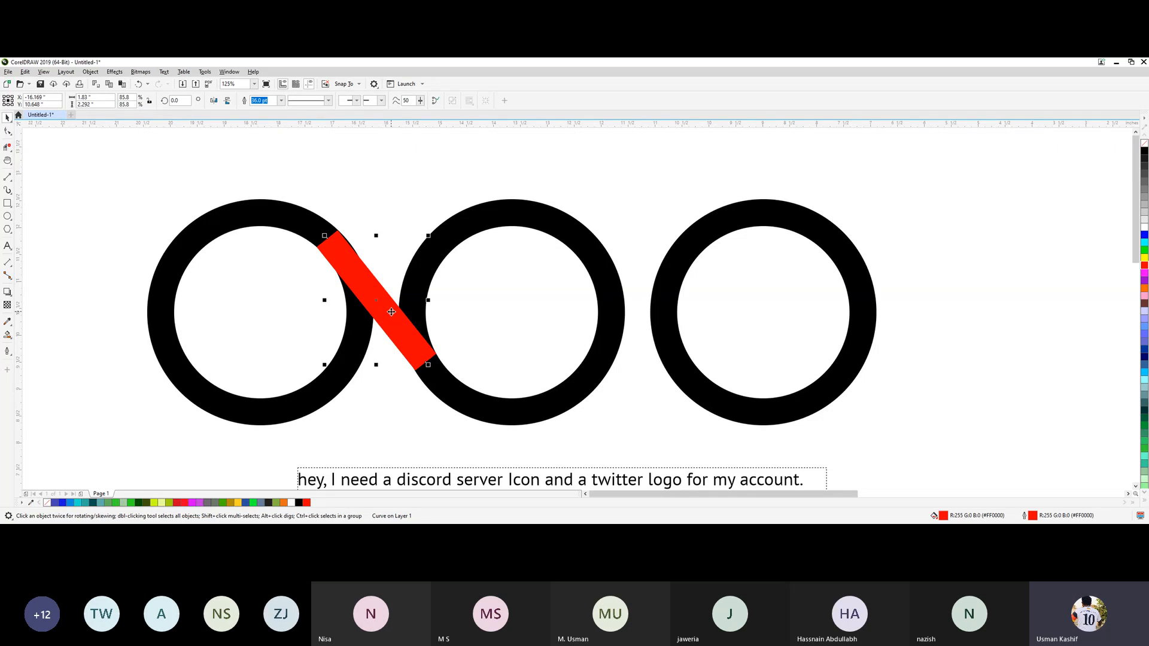
pyautogui.click(256, 226)
pyautogui.click(257, 220)
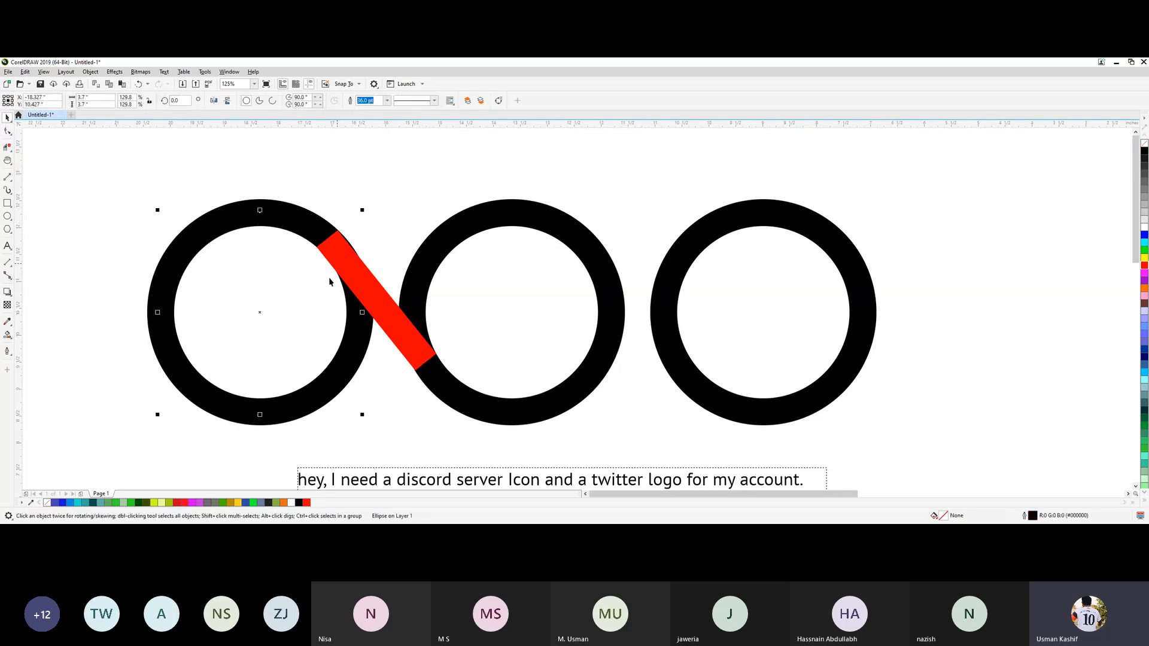
pyautogui.click(364, 435)
pyautogui.moveTo(316, 437); pyautogui.dragTo(272, 375)
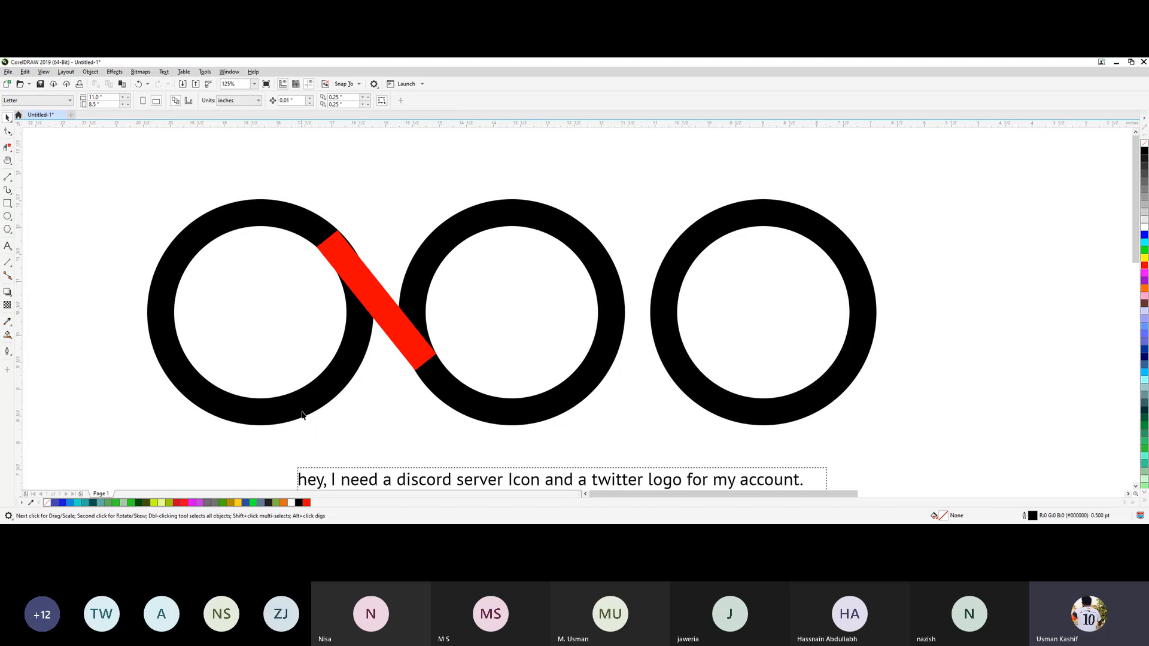
pyautogui.click(302, 412)
pyautogui.click(469, 400)
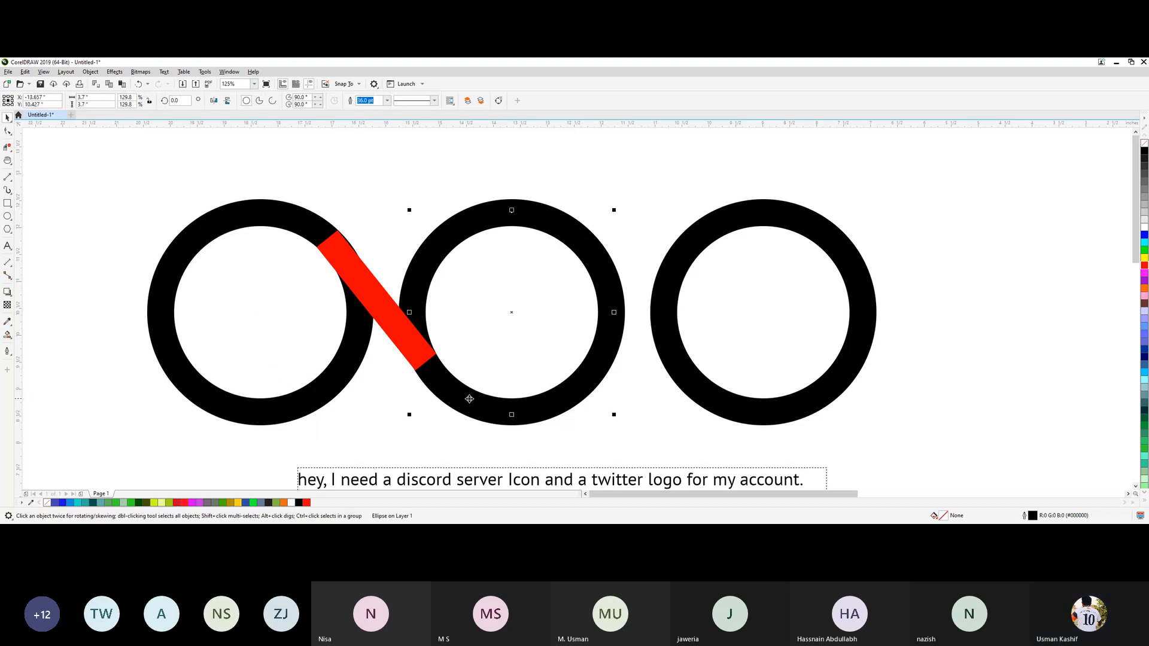
pyautogui.click(696, 390)
pyautogui.click(416, 348)
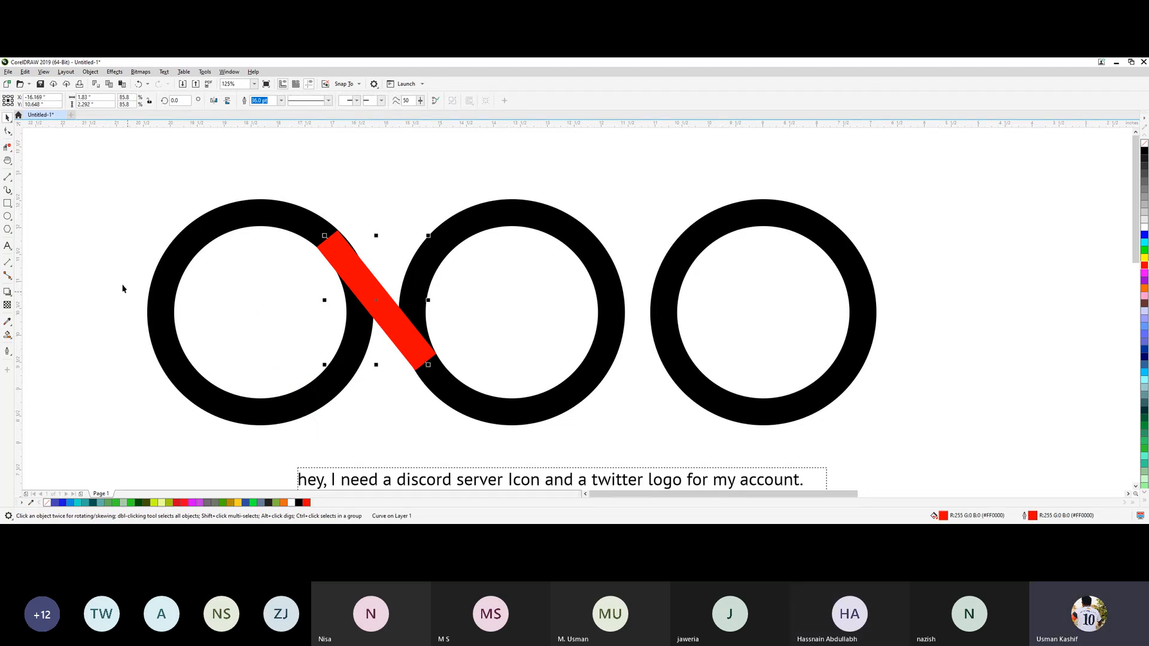
# Convert the outlines of the left, middle and right rings to objects.
pyautogui.click(188, 240)
pyautogui.rightClick(188, 240)
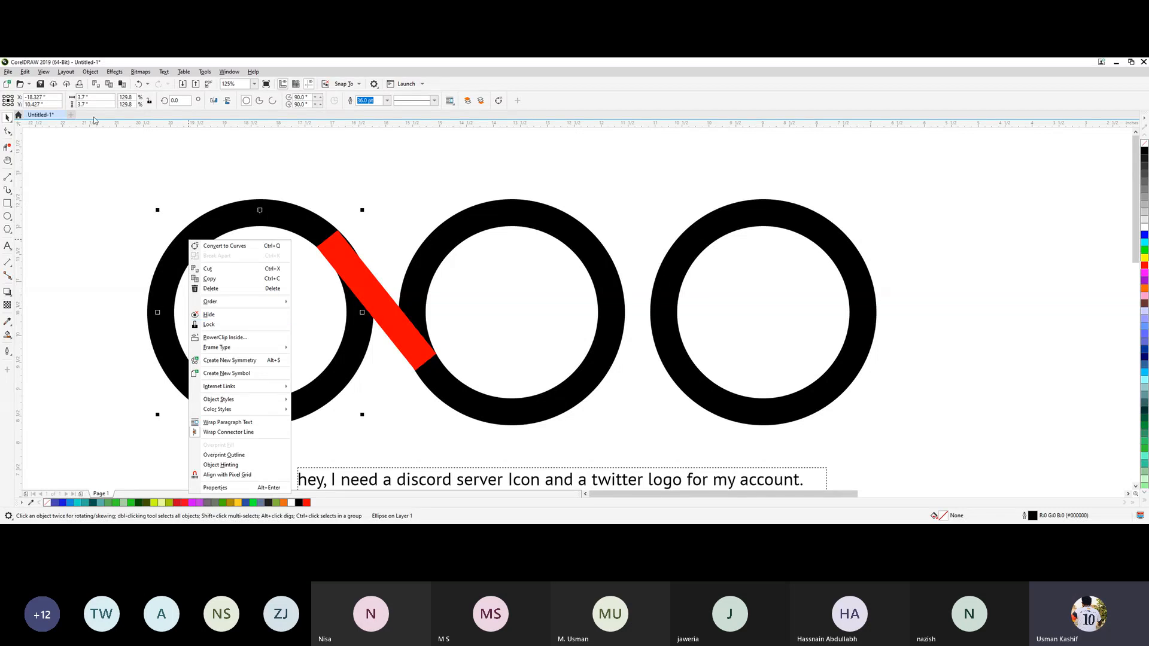
pyautogui.click(90, 71)
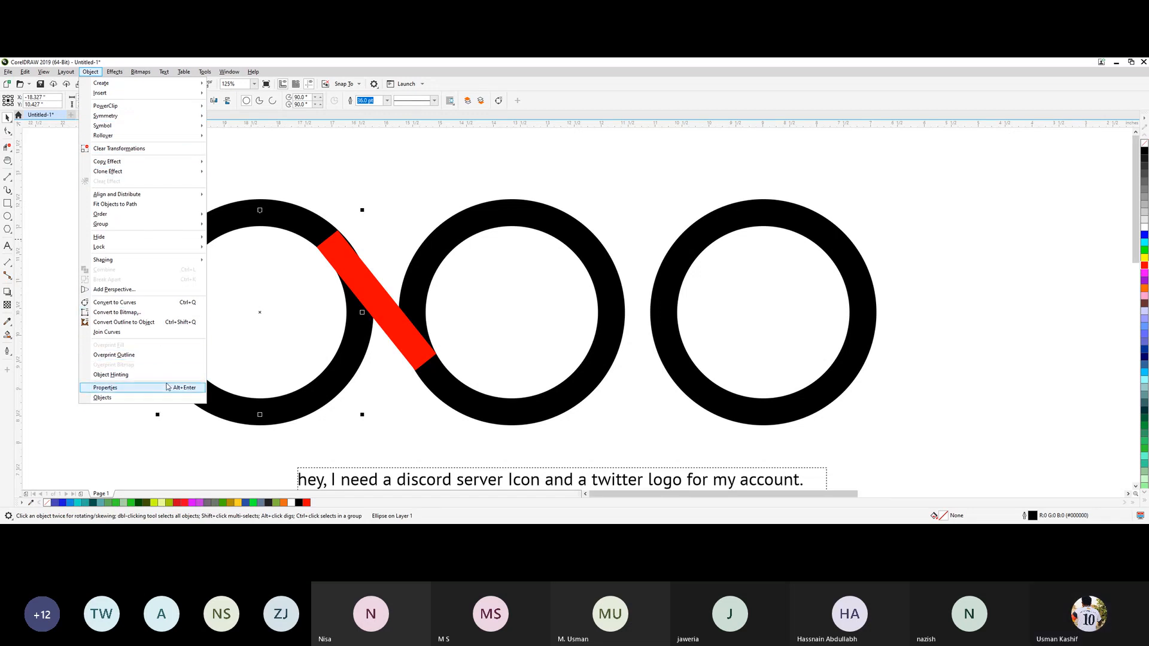
pyautogui.click(166, 323)
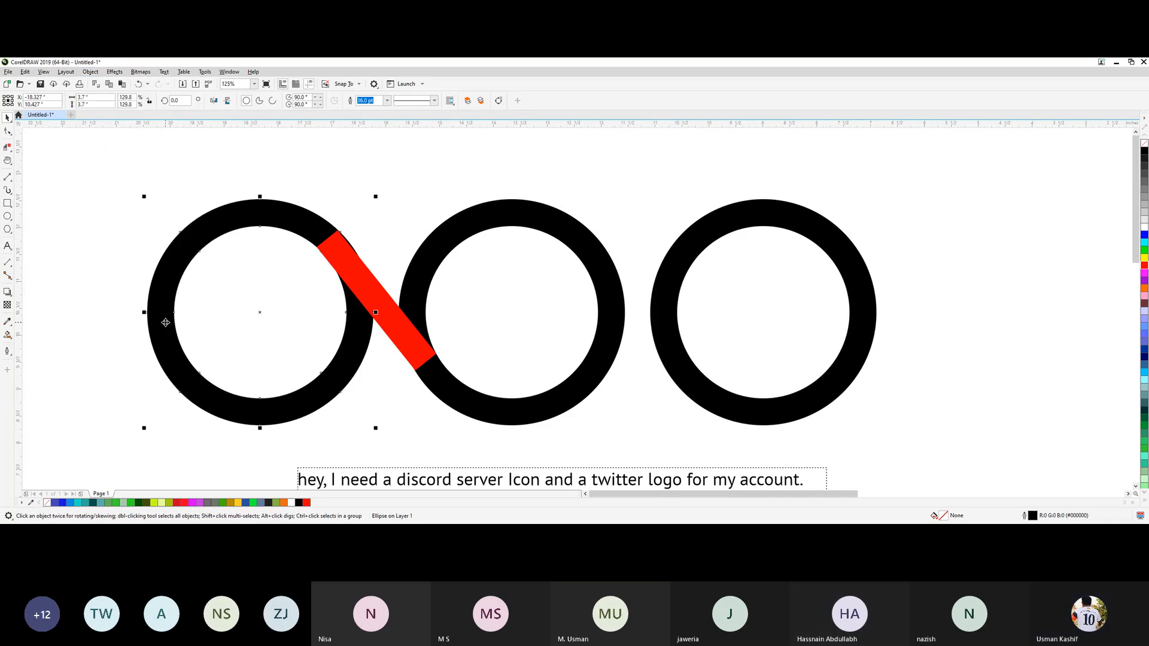
pyautogui.click(93, 279)
pyautogui.click(158, 353)
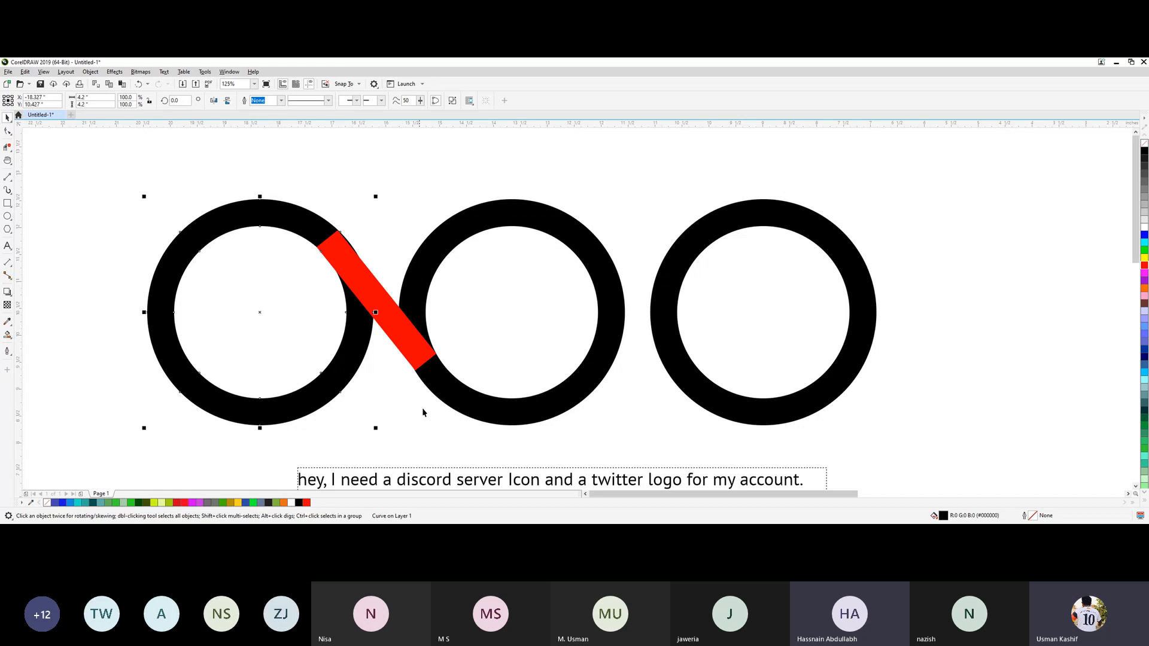
pyautogui.click(456, 402)
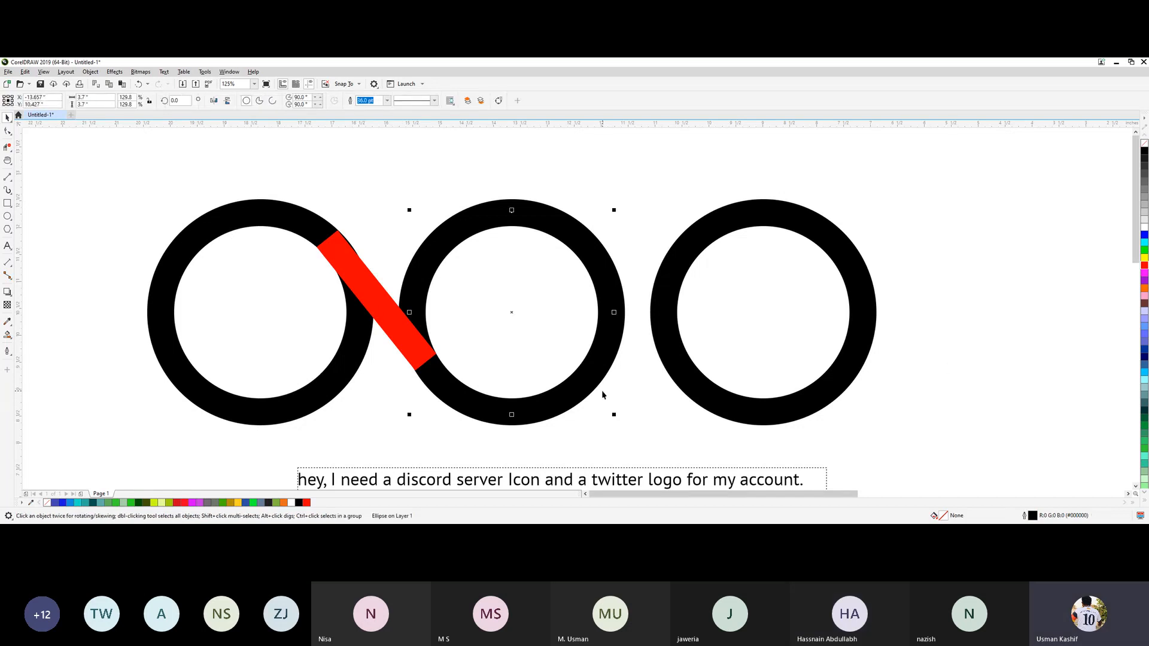
pyautogui.click(713, 390)
# Convert the diagonal bar's outline to an object and keep its fill red.
pyautogui.click(359, 293)
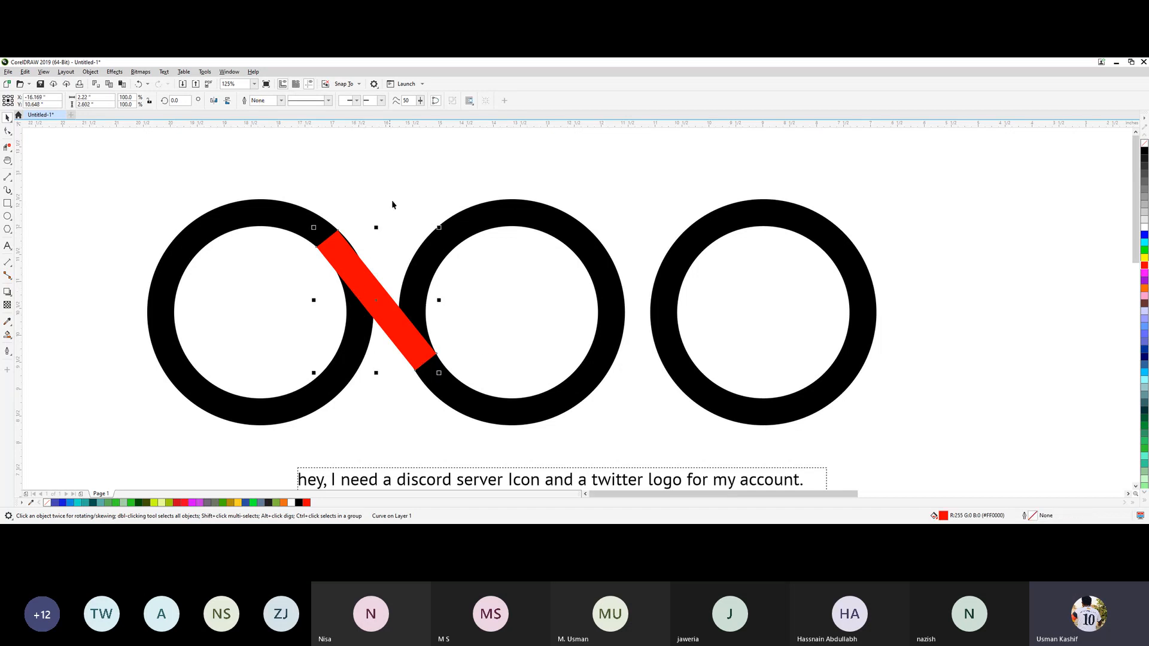
pyautogui.click(400, 180)
pyautogui.click(373, 274)
pyautogui.click(1144, 273)
pyautogui.click(1144, 265)
pyautogui.click(365, 176)
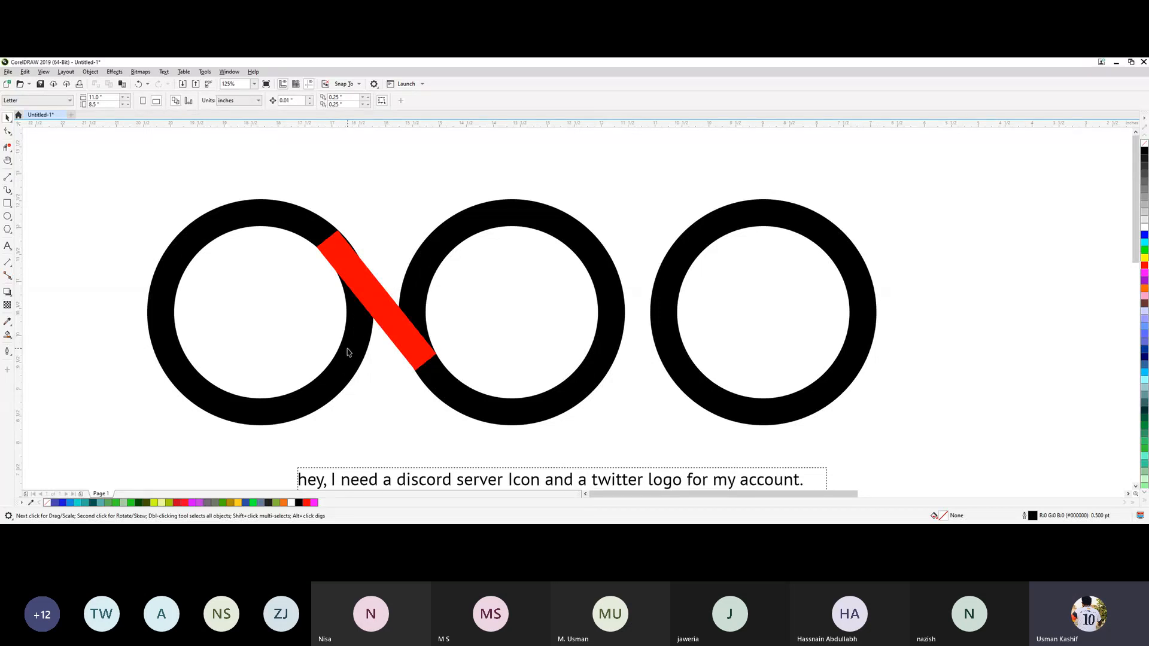
# Duplicate the red diagonal bar about 0.39 inches left and 0.30 inches down, alongside its lower edge, and fill the copy cyan.
pyautogui.press('h')
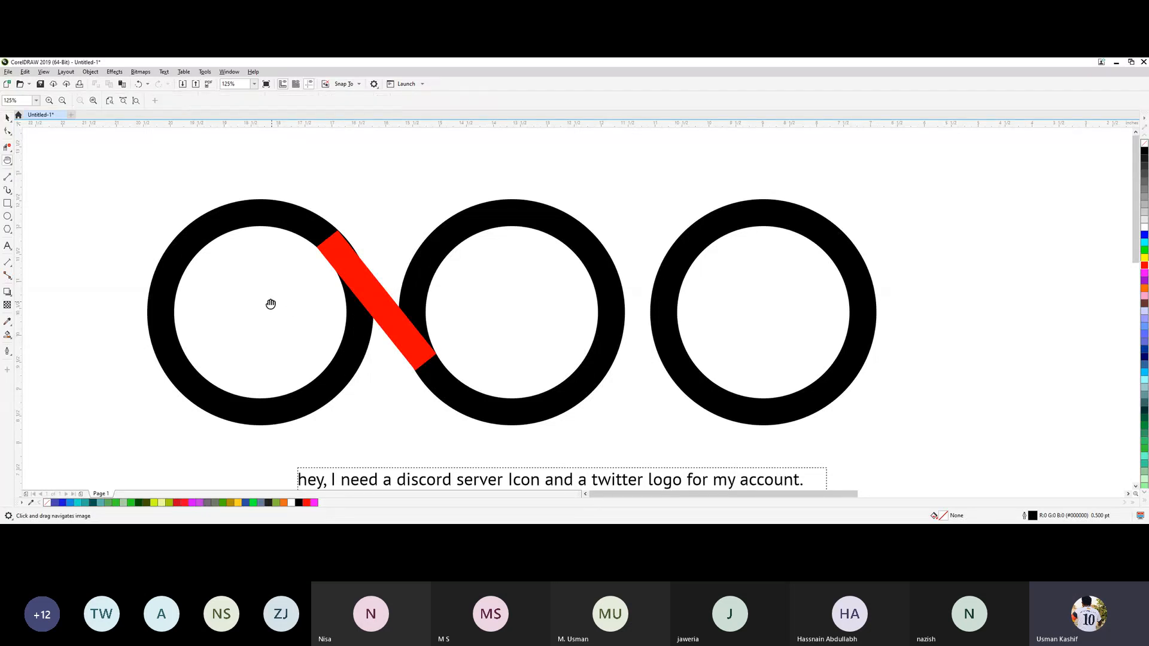
pyautogui.moveTo(272, 303); pyautogui.dragTo(467, 291)
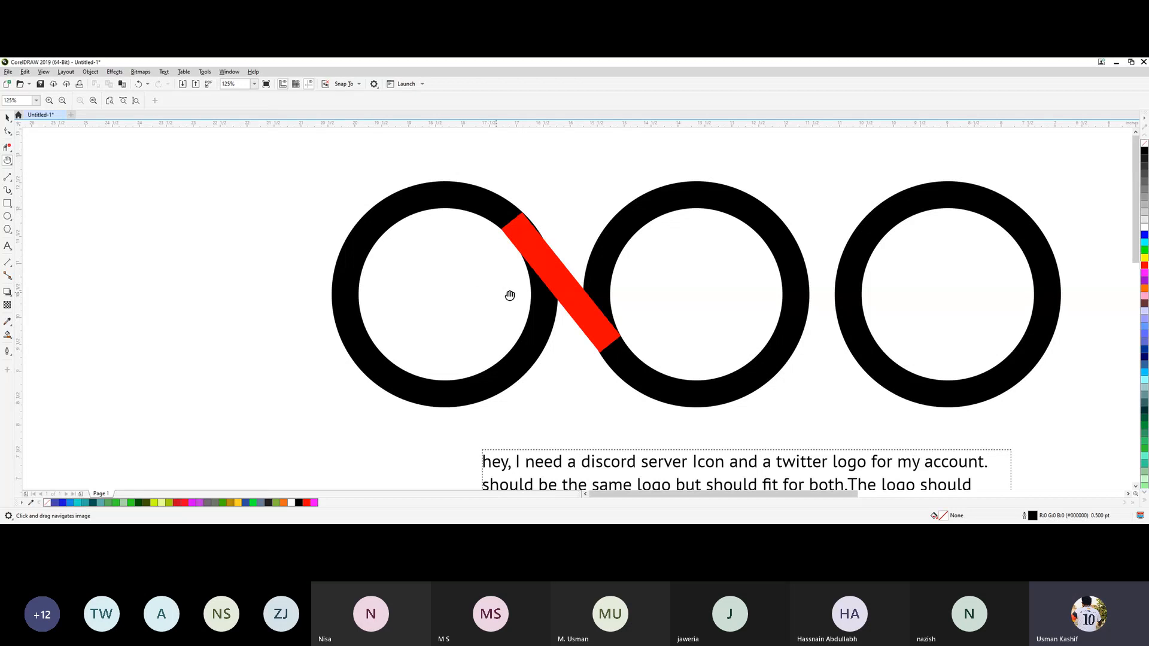
pyautogui.press('space')
pyautogui.scroll(3, 557, 294)
pyautogui.click(557, 295)
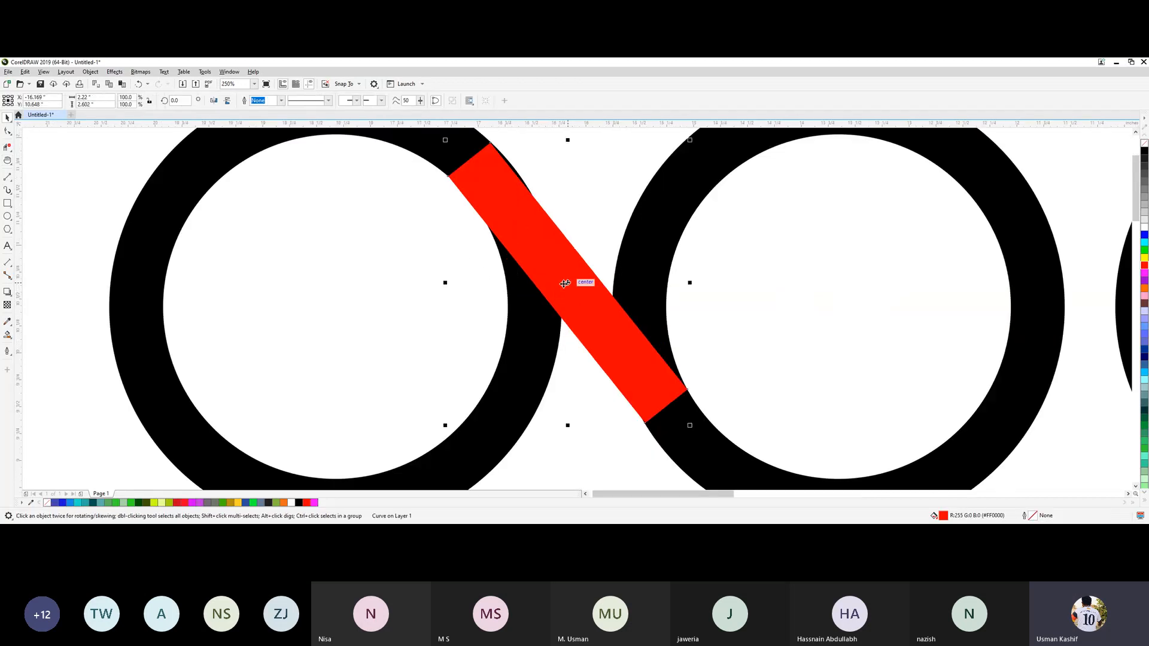
pyautogui.moveTo(557, 295); pyautogui.dragTo(526, 319)
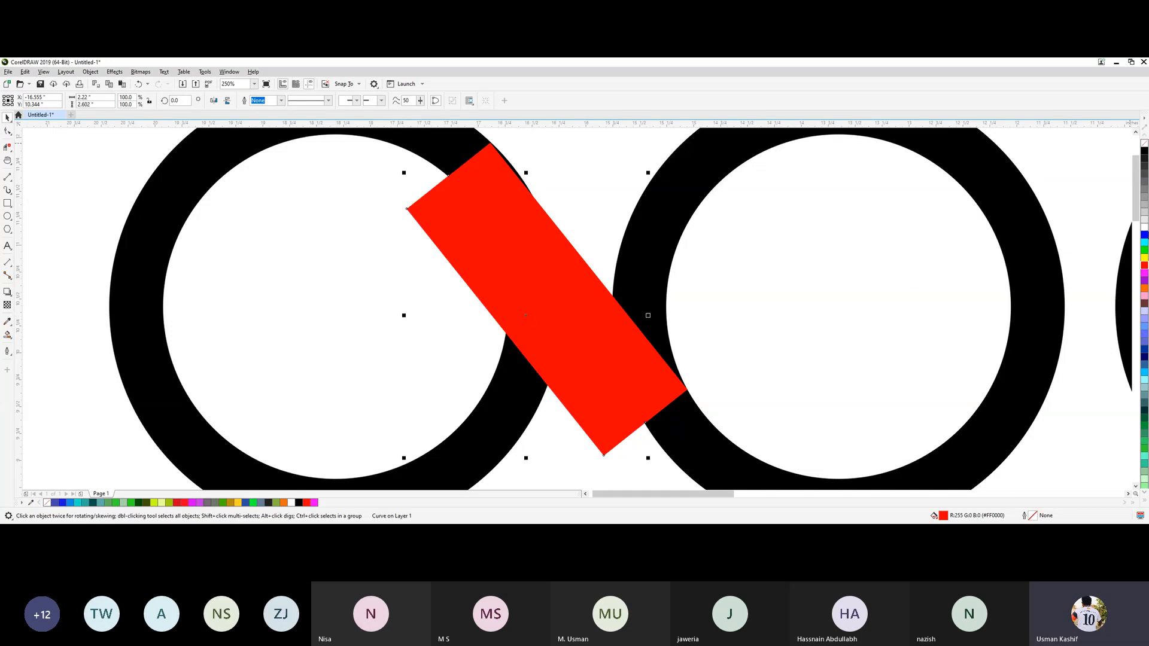
pyautogui.click(1144, 243)
pyautogui.press('Escape')
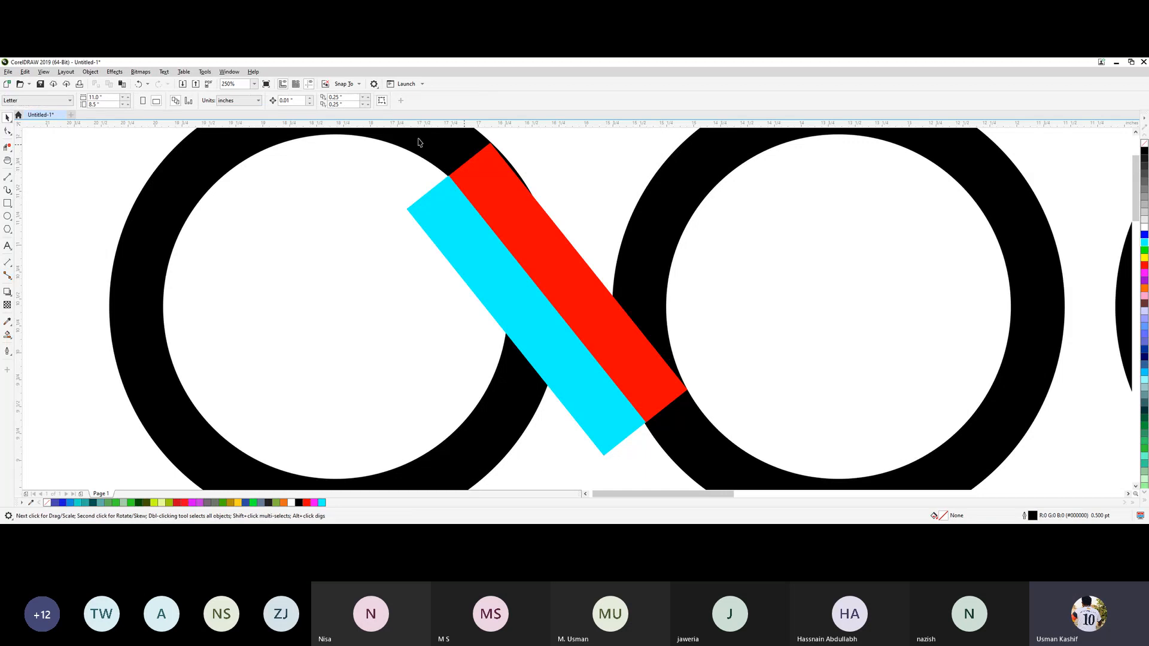
# Fine-tune the cyan bar's position so its long edge sits flush against the red bar and the left ring's inner edge.
pyautogui.scroll(4, 422, 138)
pyautogui.click(395, 346)
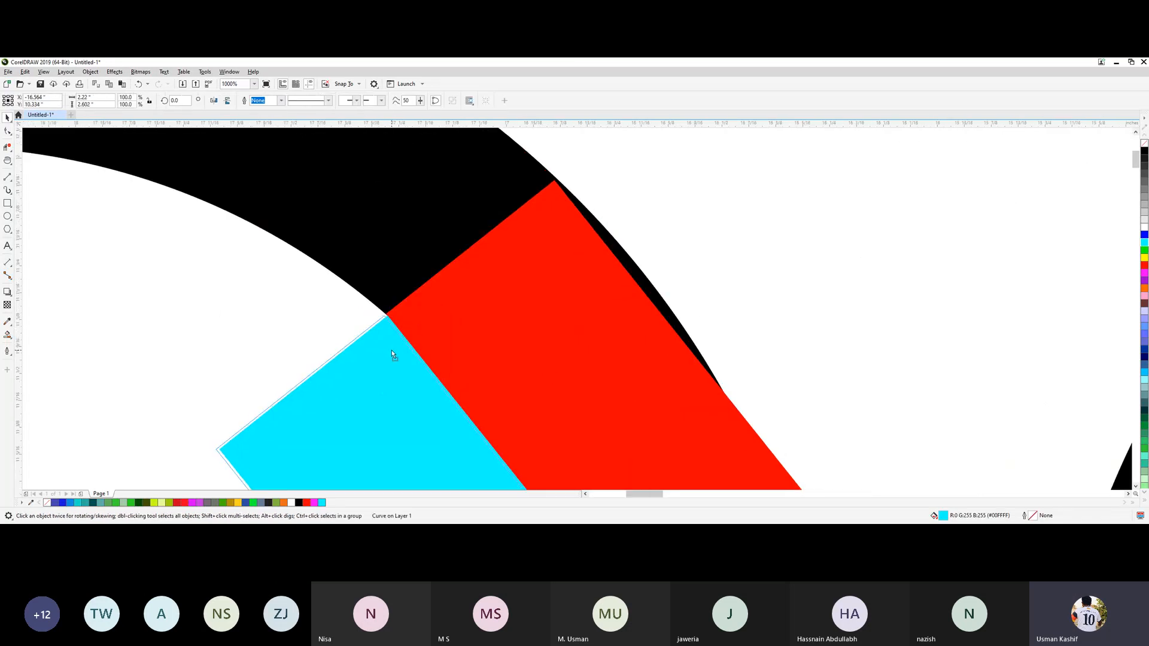
pyautogui.moveTo(391, 351); pyautogui.dragTo(393, 351)
pyautogui.moveTo(395, 354); pyautogui.dragTo(394, 354)
pyautogui.click(666, 175)
pyautogui.scroll(-5, 612, 312)
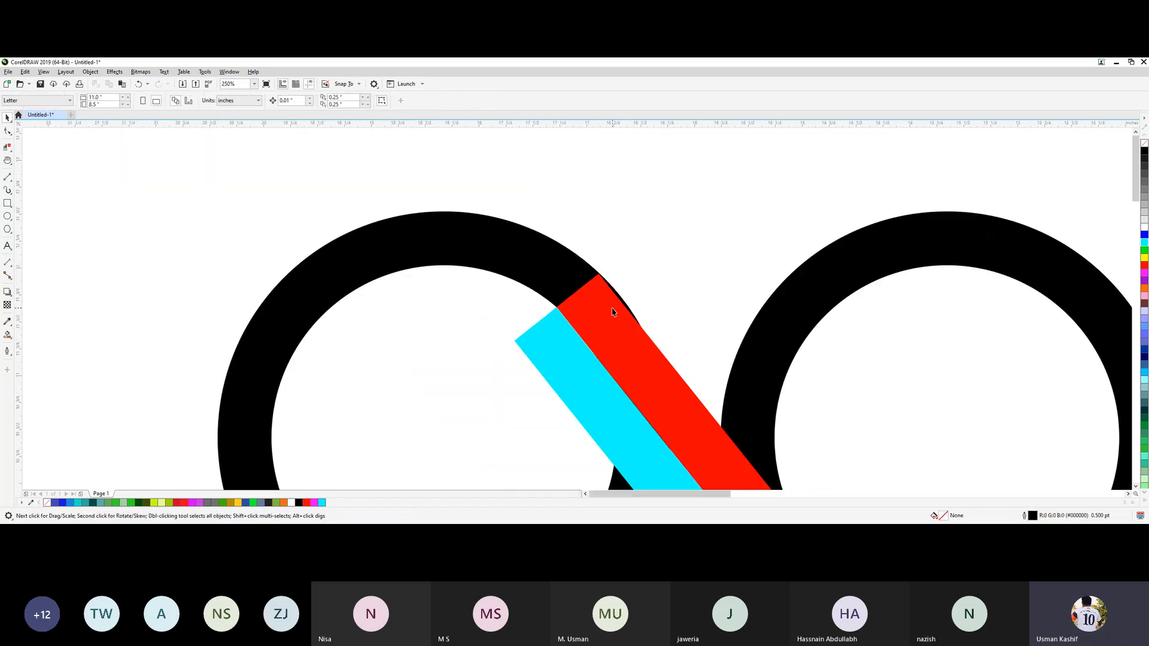
pyautogui.scroll(-5, 612, 311)
pyautogui.scroll(5, 634, 335)
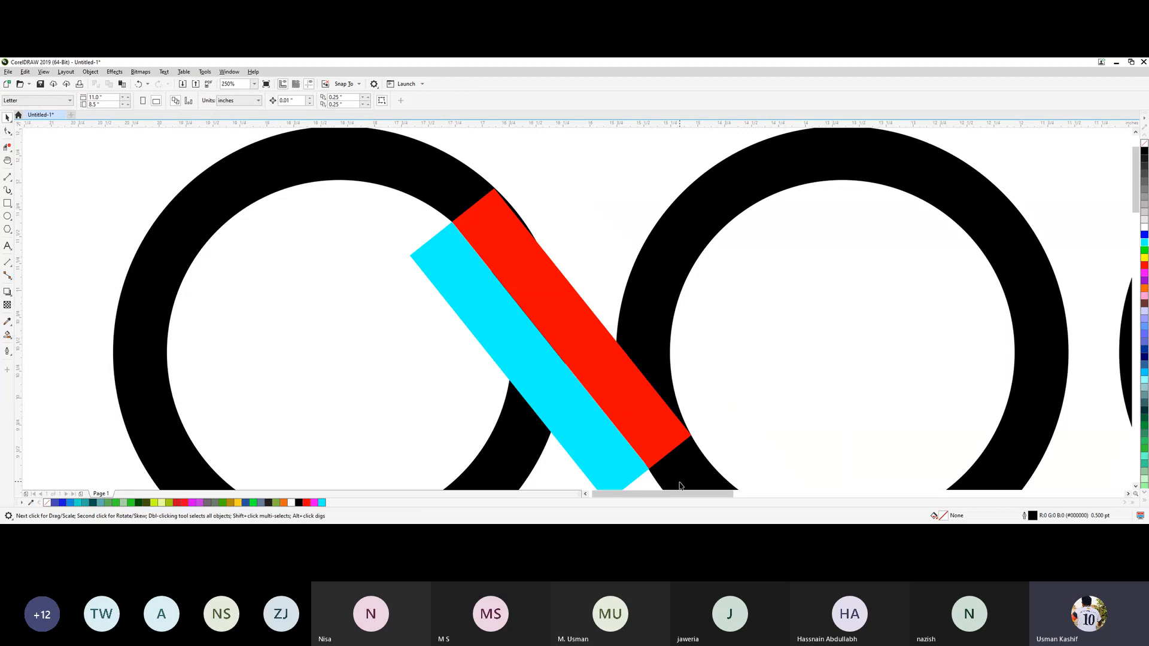
# Trim the left ring with the cyan bar to cut a gap beside the red diagonal bar.
pyautogui.press('h')
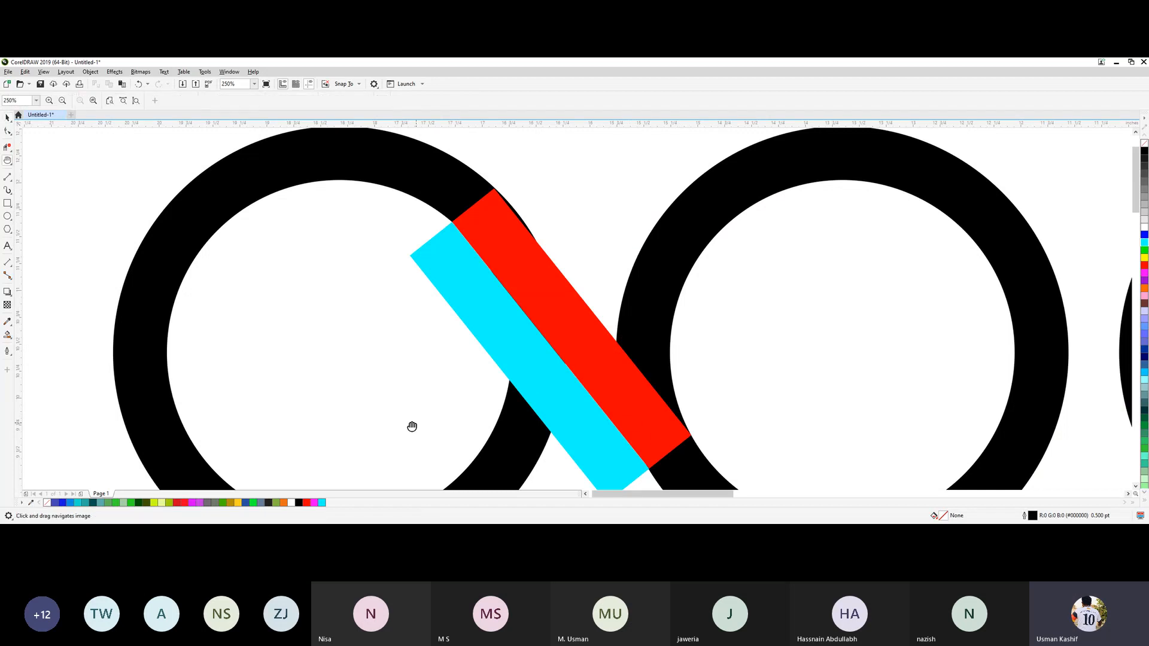
pyautogui.moveTo(410, 425); pyautogui.dragTo(344, 332)
pyautogui.scroll(-4, 336, 351)
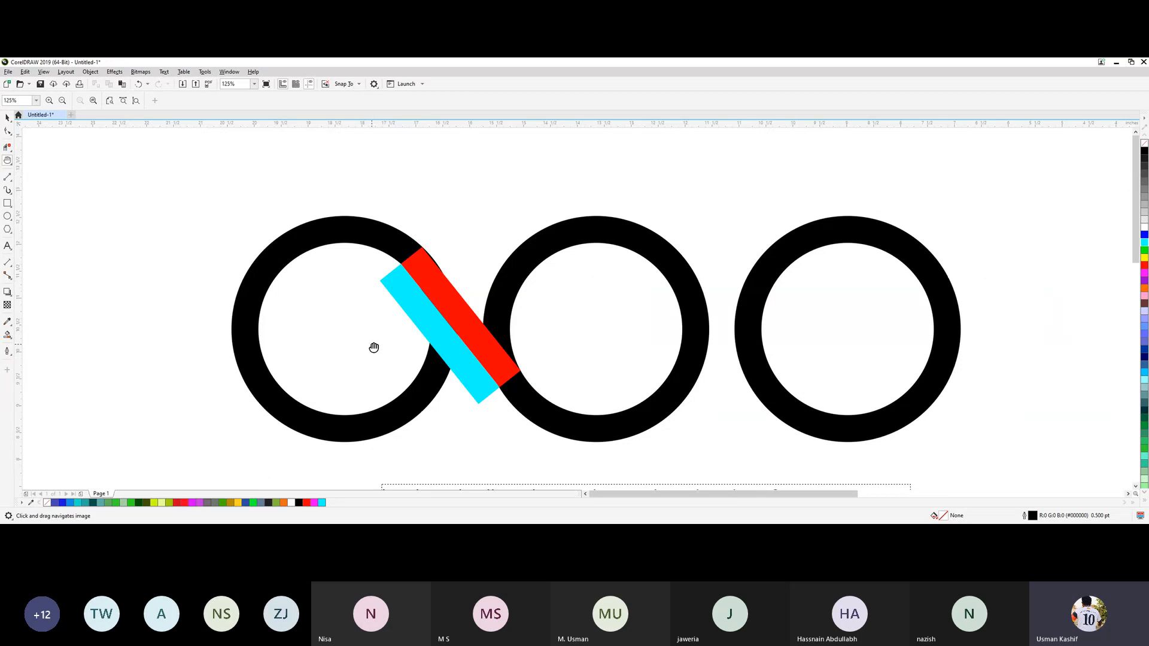
pyautogui.press('space')
pyautogui.click(449, 368)
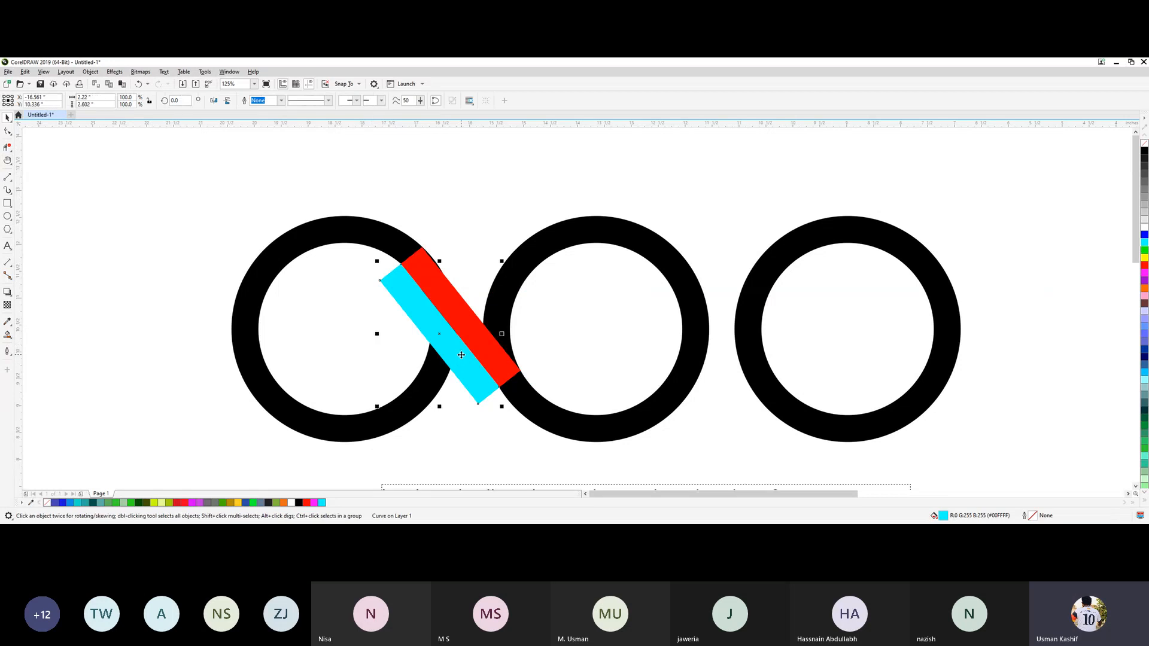
pyautogui.keyDown('shift'); pyautogui.click(377, 432); pyautogui.keyUp('shift')
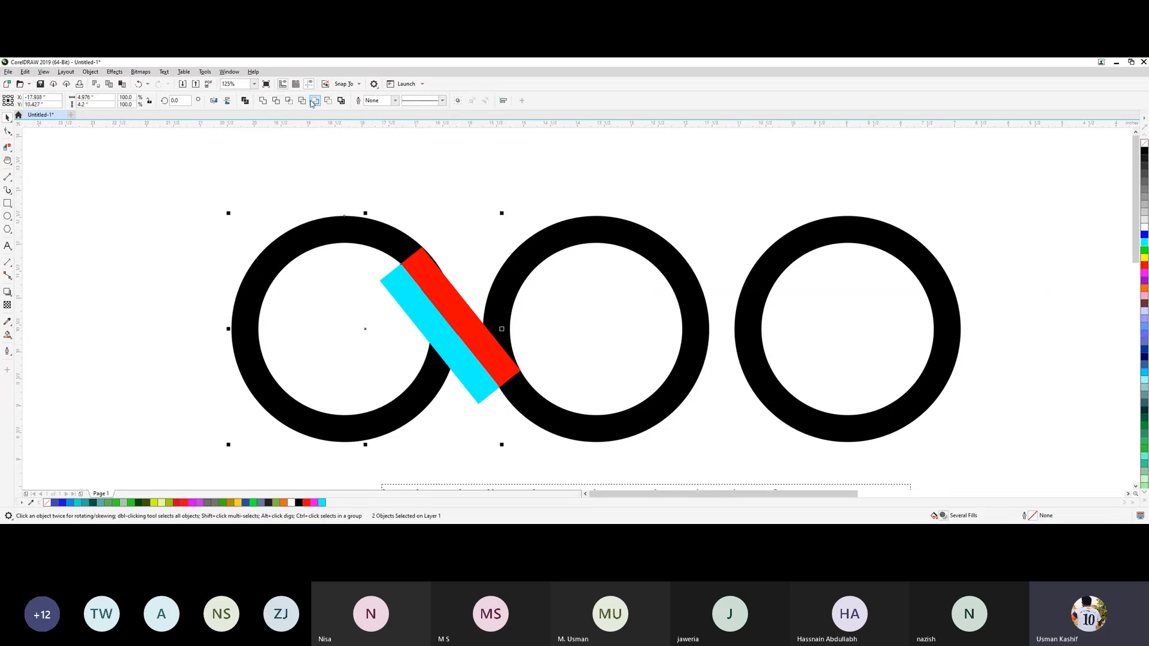
pyautogui.click(476, 198)
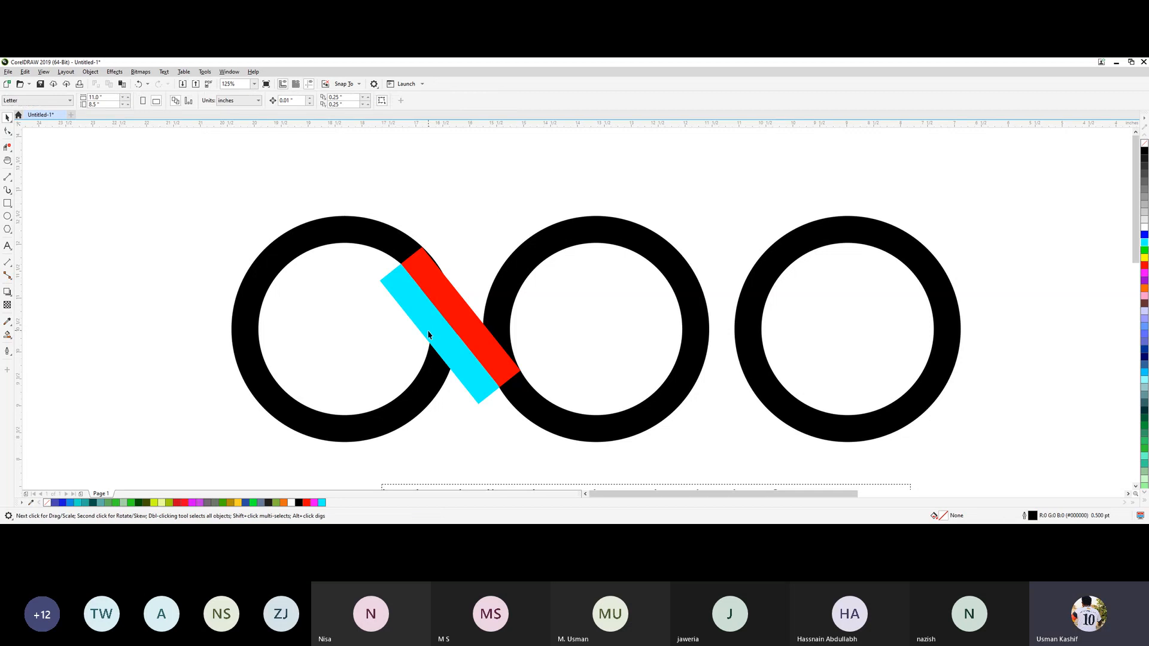
# Pull the cyan cutting bar clear of the left ring and delete it.
pyautogui.moveTo(428, 332); pyautogui.dragTo(209, 301)
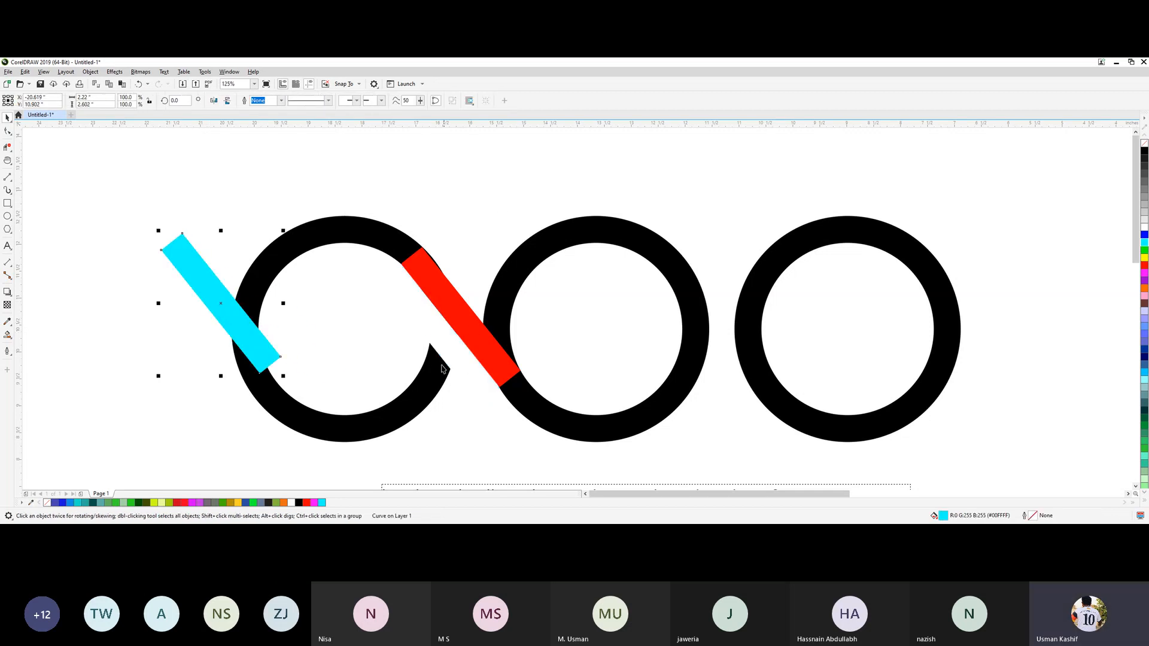
pyautogui.moveTo(229, 326); pyautogui.dragTo(176, 308)
pyautogui.press('Delete')
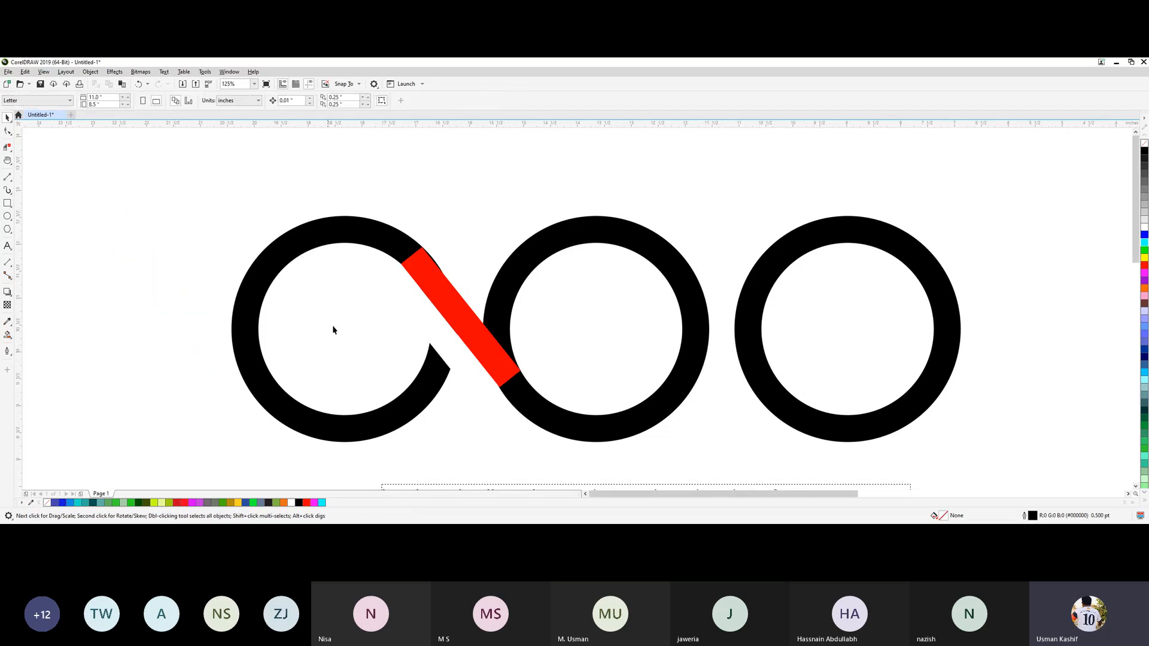
# Weld the red diagonal bar to the trimmed left ring as one black shape.
pyautogui.click(438, 297)
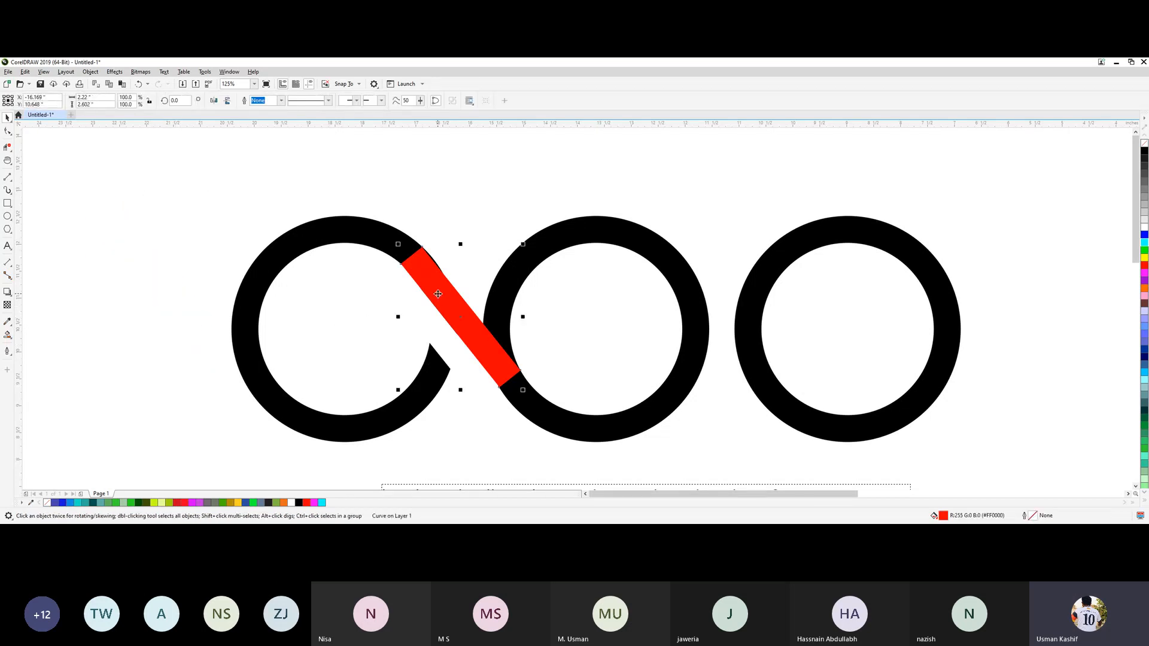
pyautogui.keyDown('shift'); pyautogui.click(343, 239); pyautogui.keyUp('shift')
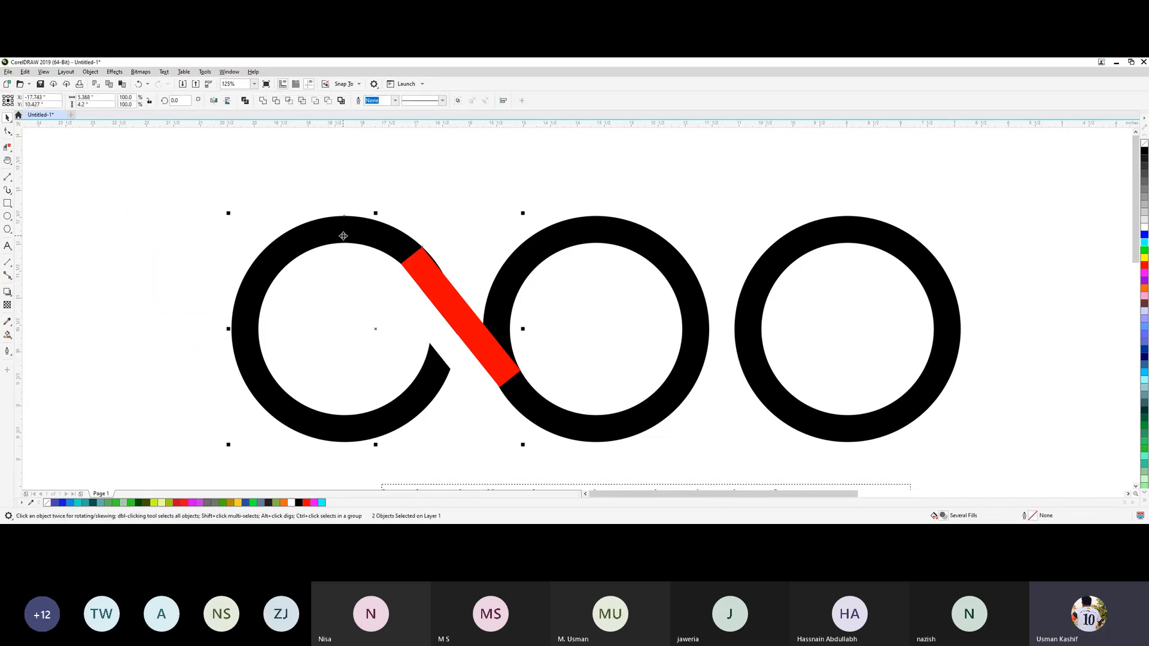
pyautogui.click(262, 101)
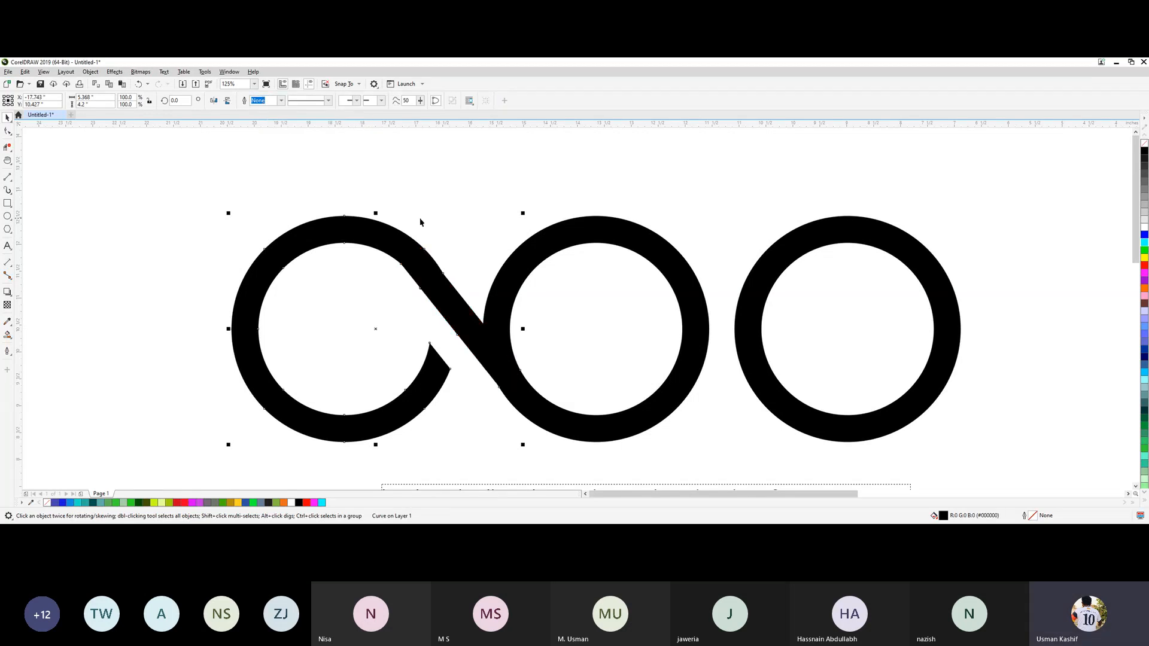
pyautogui.click(458, 230)
pyautogui.moveTo(386, 244); pyautogui.dragTo(295, 247)
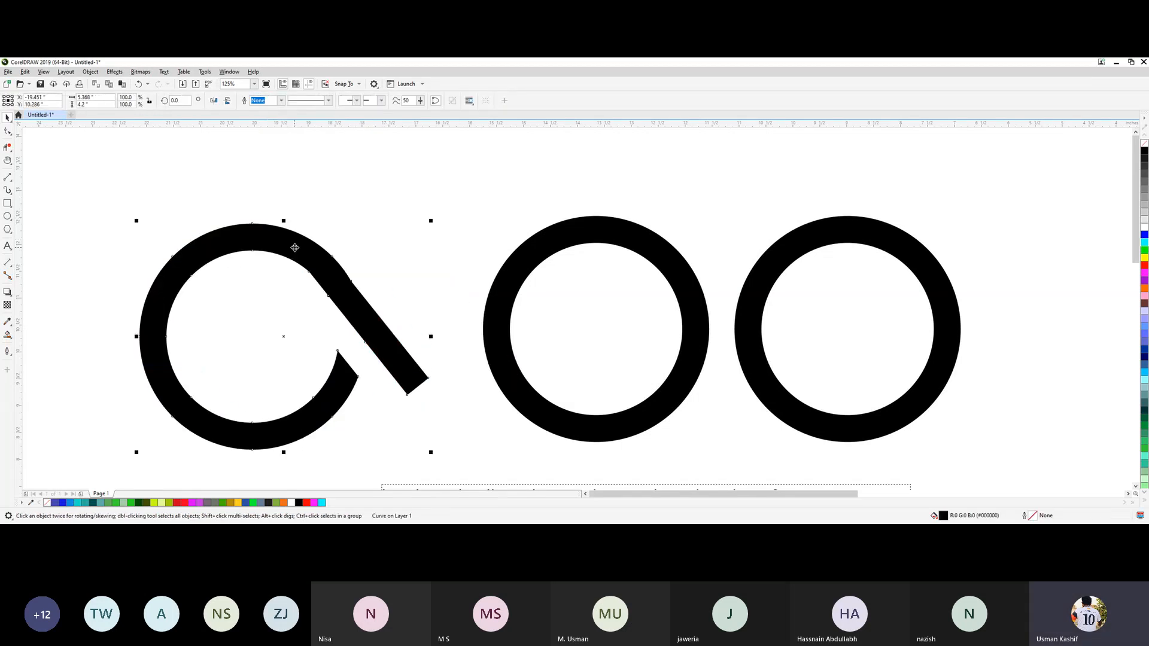
pyautogui.hotkey('ctrl', 'z')
pyautogui.click(471, 242)
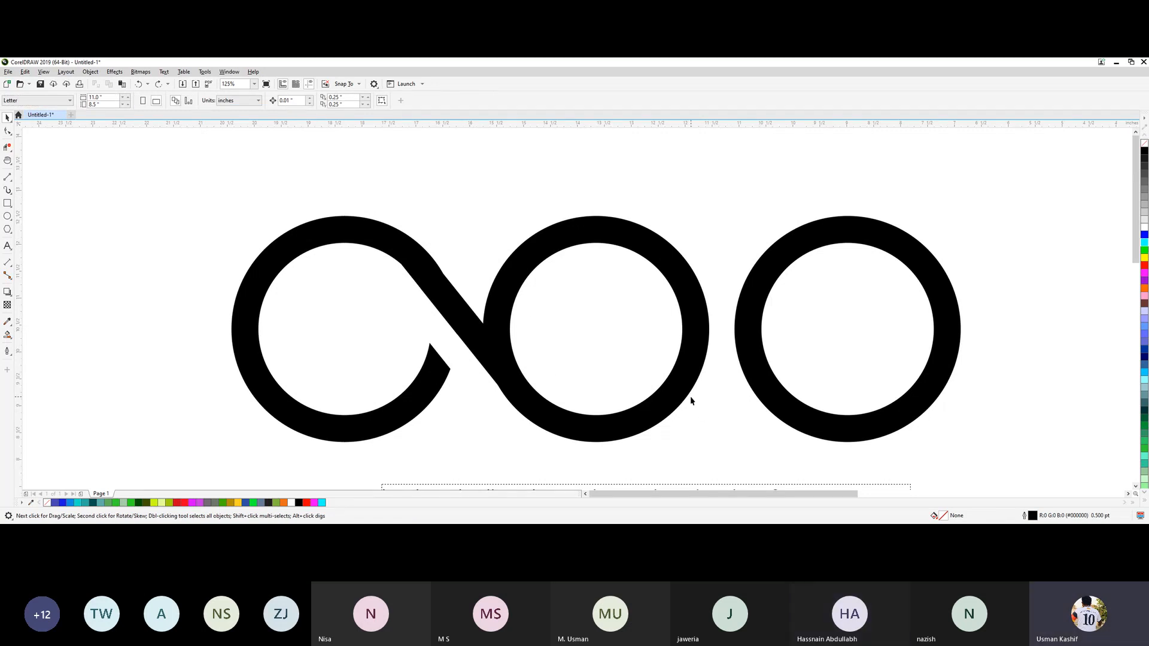
# Draw a closed triangle with the Pen tool from the middle ring's centre across its open side toward the third ring, and fill it black.
pyautogui.press('h')
pyautogui.moveTo(719, 410); pyautogui.dragTo(560, 412)
pyautogui.press('space')
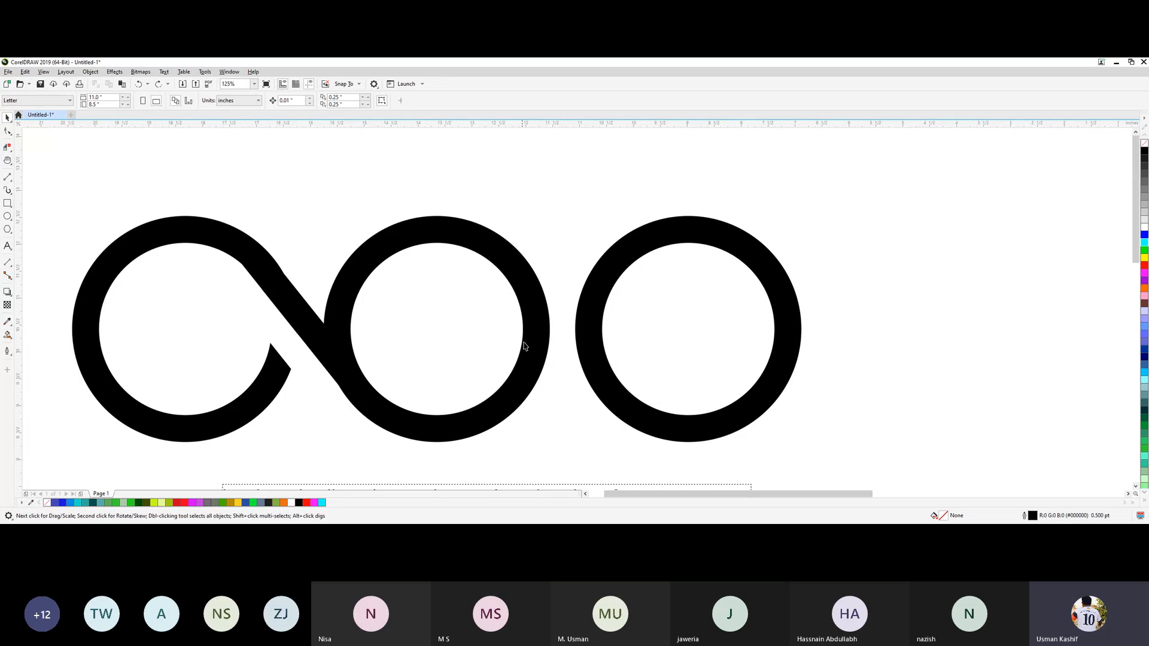
pyautogui.click(526, 346)
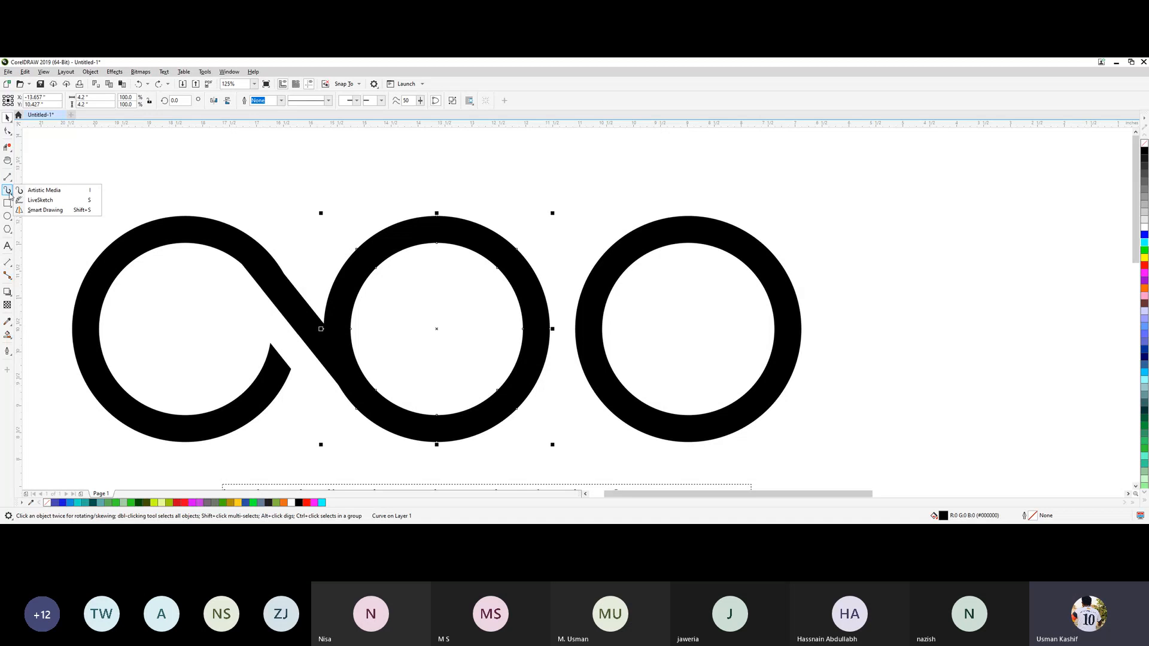
pyautogui.click(10, 179)
pyautogui.click(33, 207)
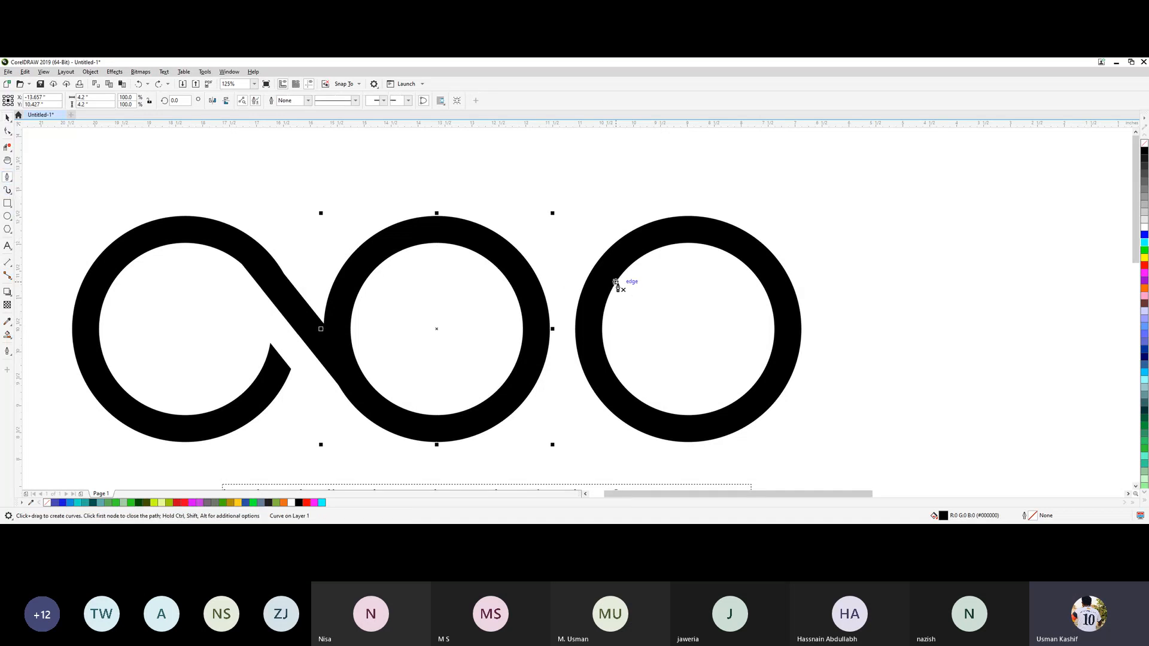
pyautogui.click(595, 231)
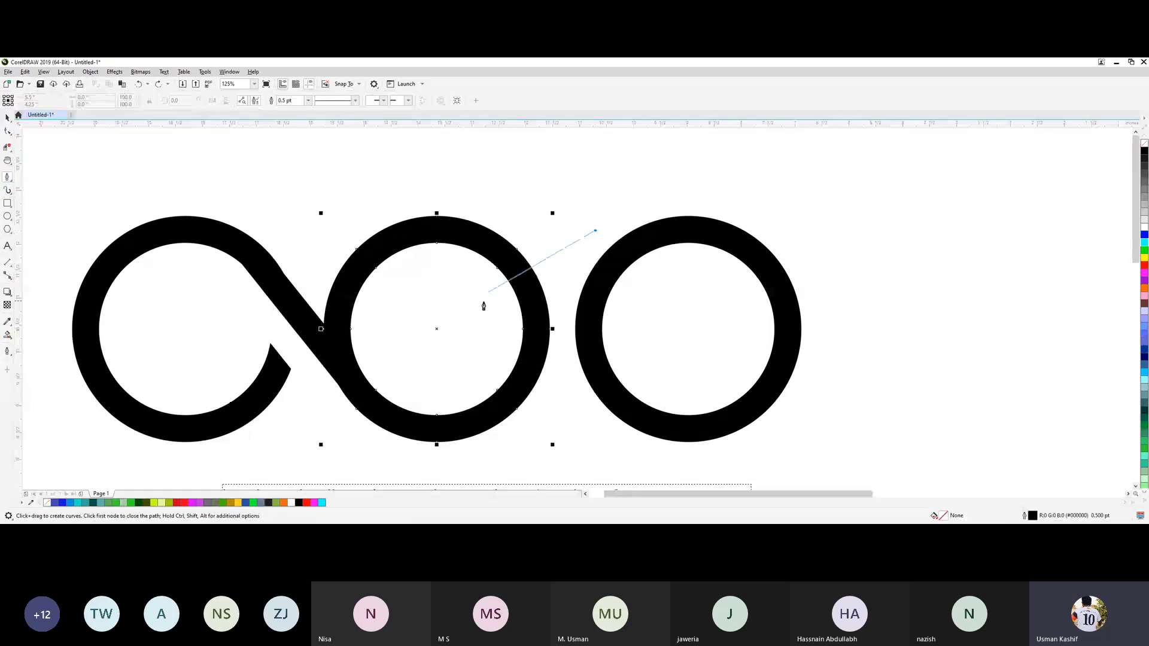
pyautogui.click(434, 325)
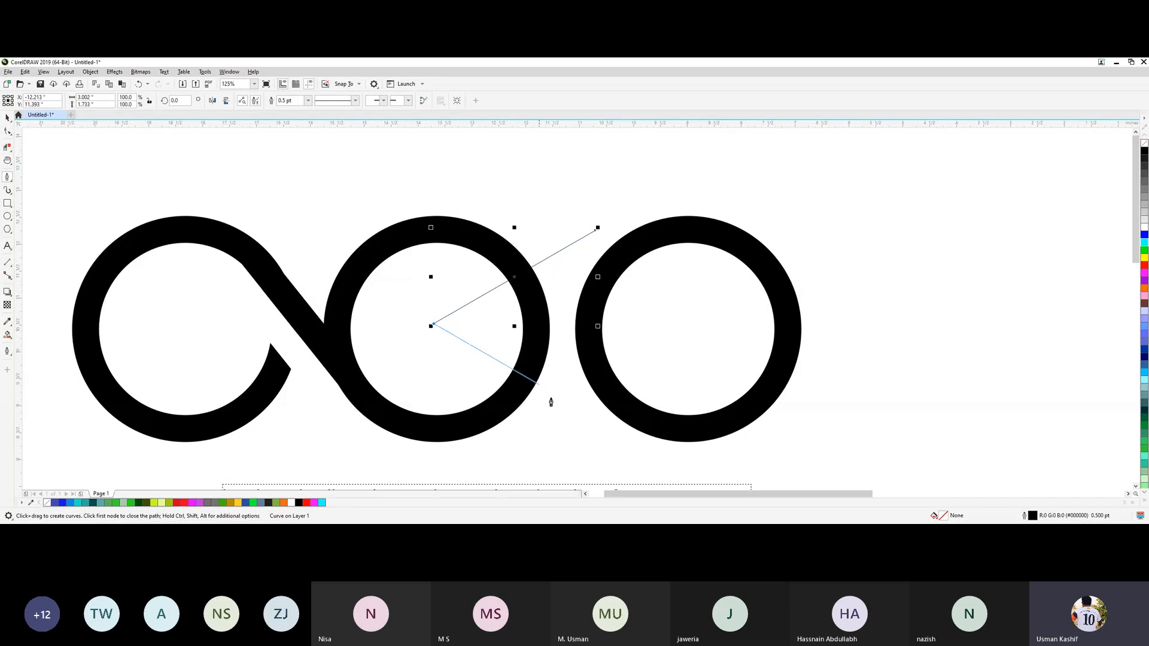
pyautogui.click(646, 446)
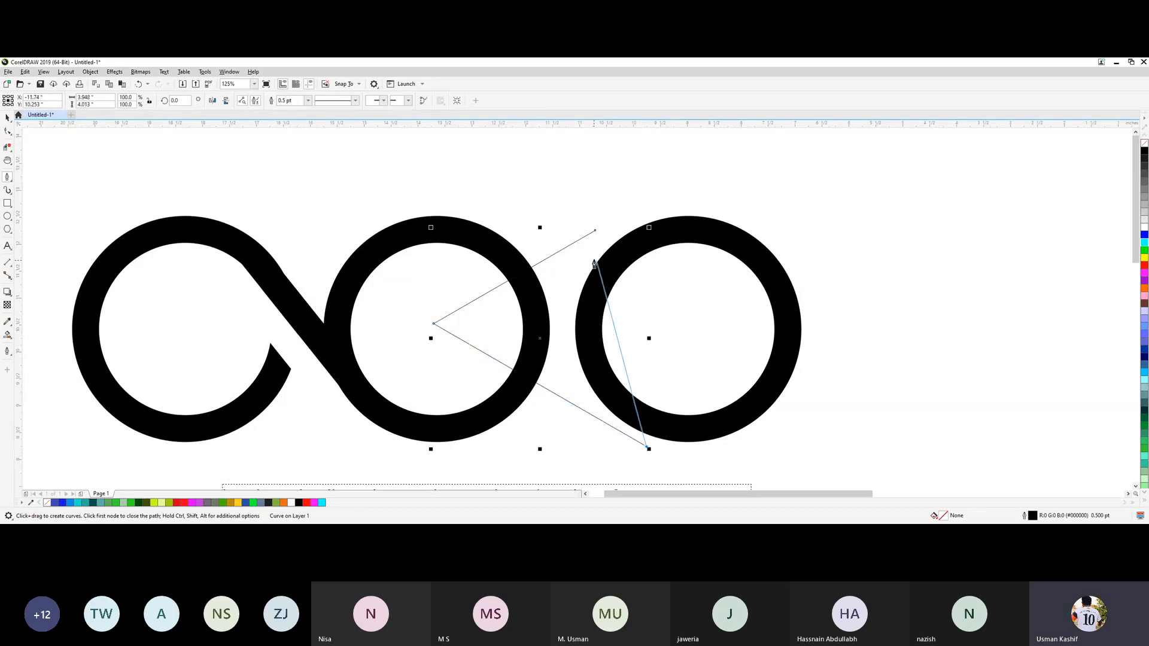
pyautogui.click(595, 231)
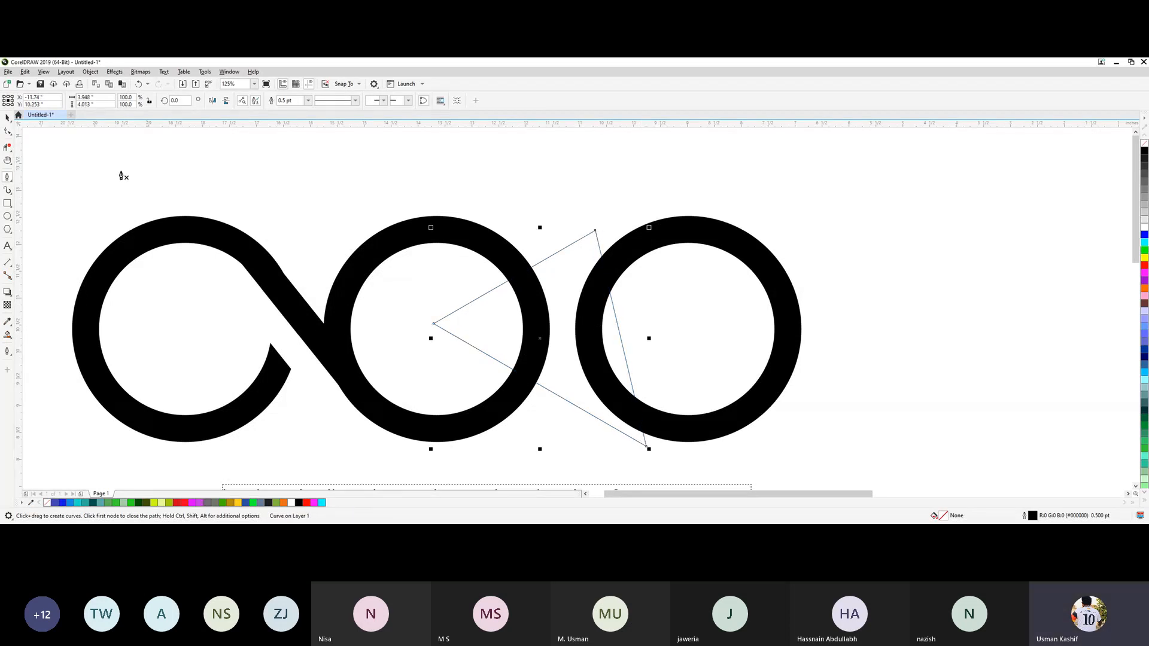
pyautogui.press('space')
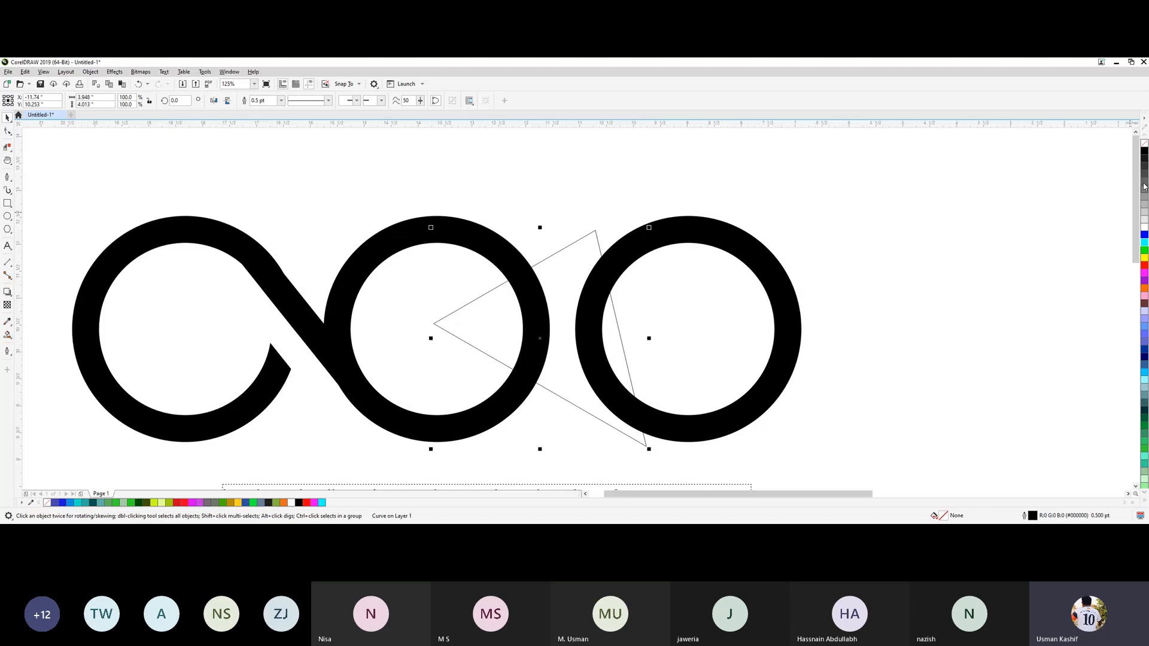
pyautogui.click(1144, 152)
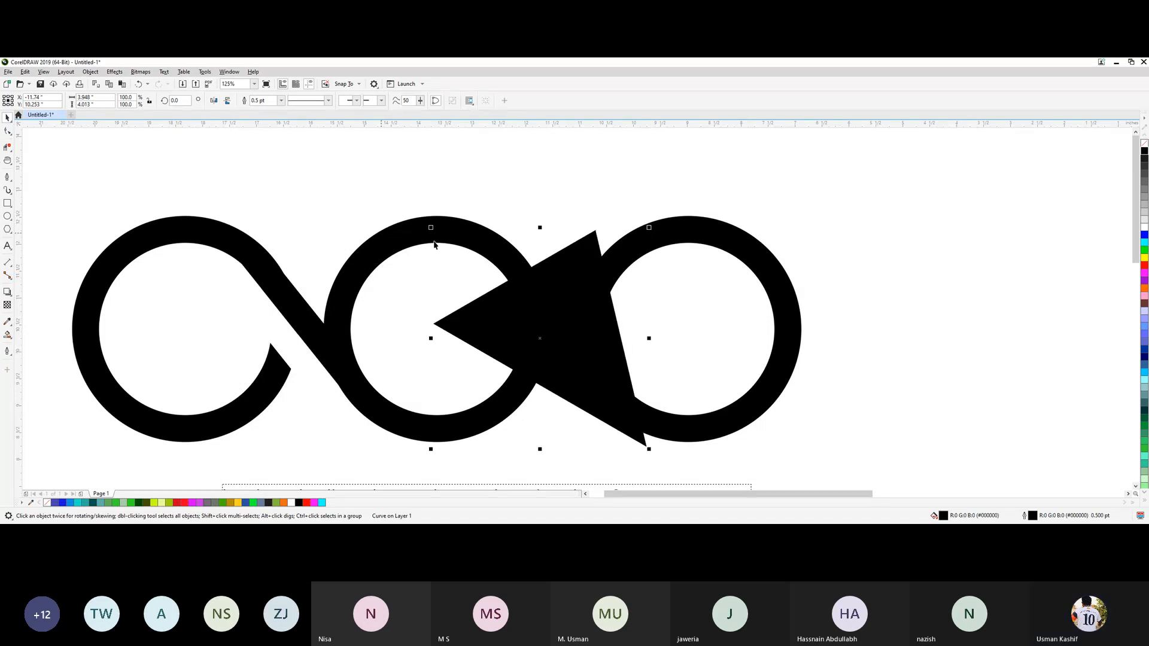
# Trim the middle ring with the black triangle to open it into a C, and delete the triangle.
pyautogui.keyDown('shift'); pyautogui.click(502, 250); pyautogui.keyUp('shift')
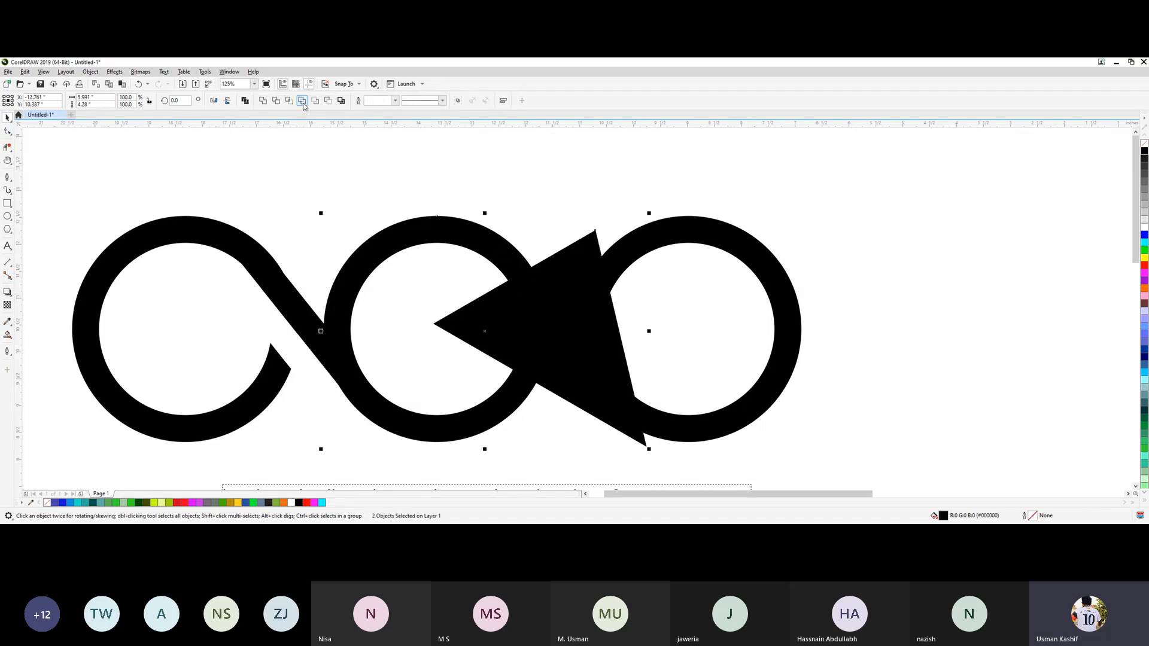
pyautogui.click(549, 290)
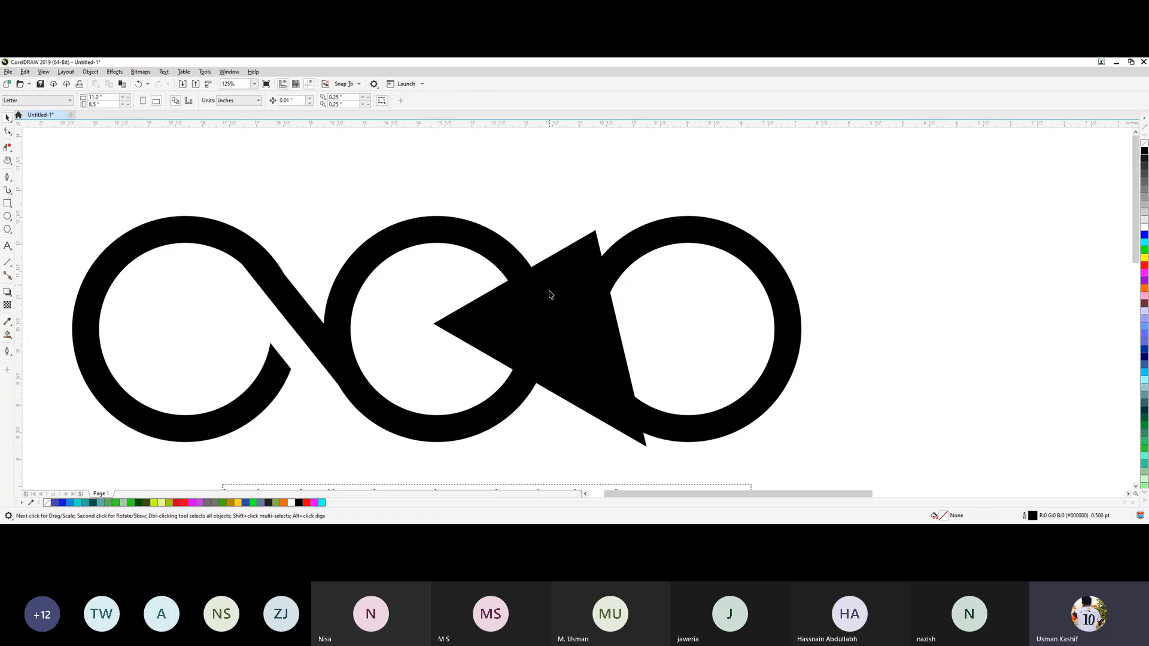
pyautogui.moveTo(549, 289); pyautogui.dragTo(657, 244)
pyautogui.press('Delete')
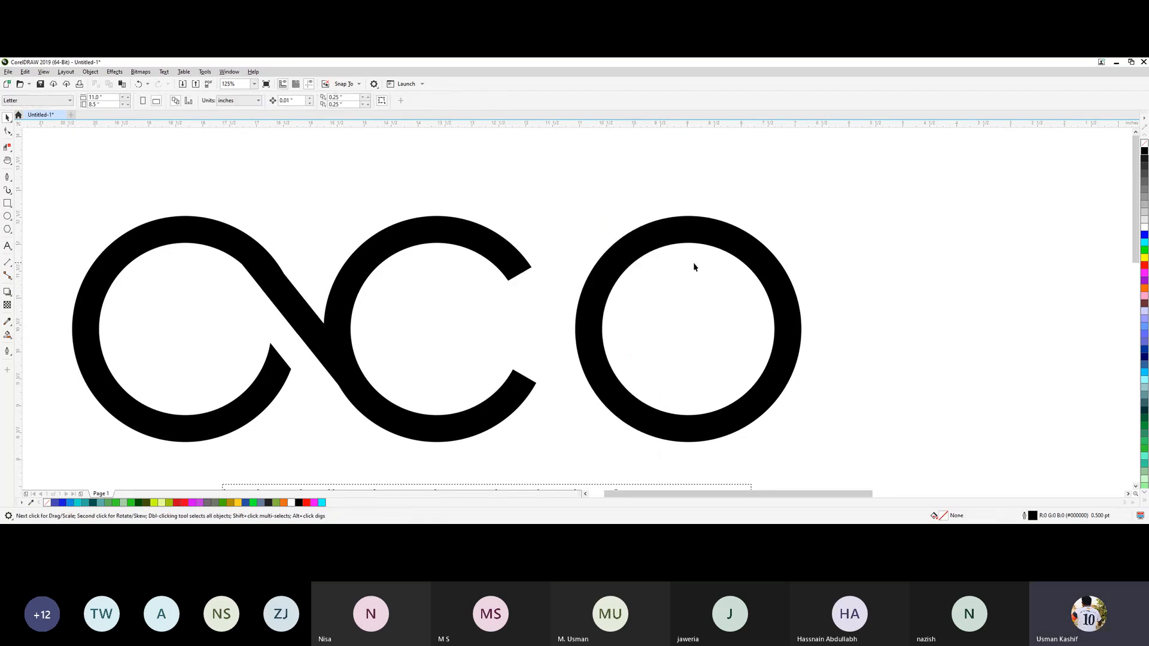
# Weld the A shape and the C ring together into one joined black shape.
pyautogui.scroll(-2, 499, 440)
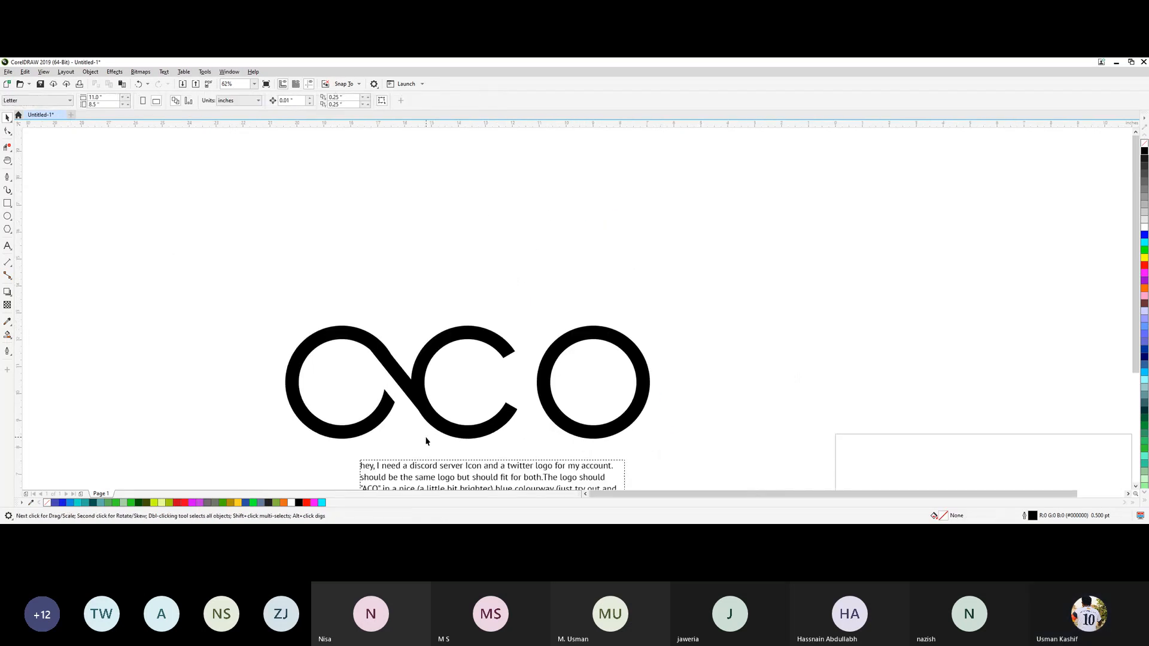
pyautogui.scroll(2, 428, 439)
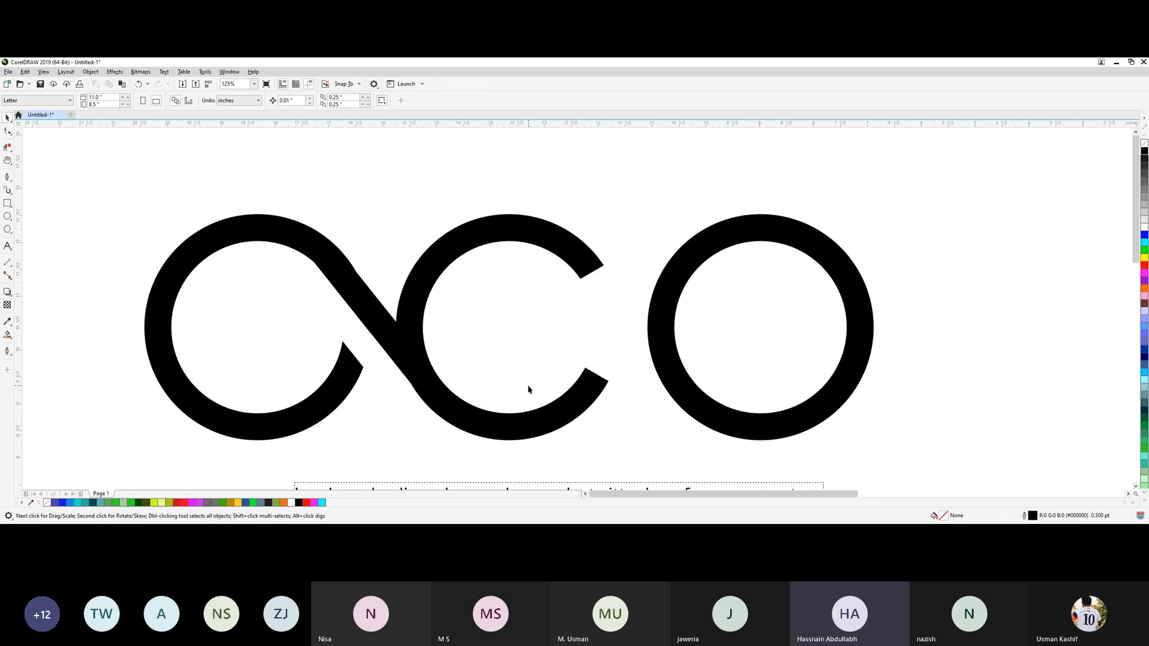
pyautogui.press('p')
pyautogui.press('space')
pyautogui.press('h')
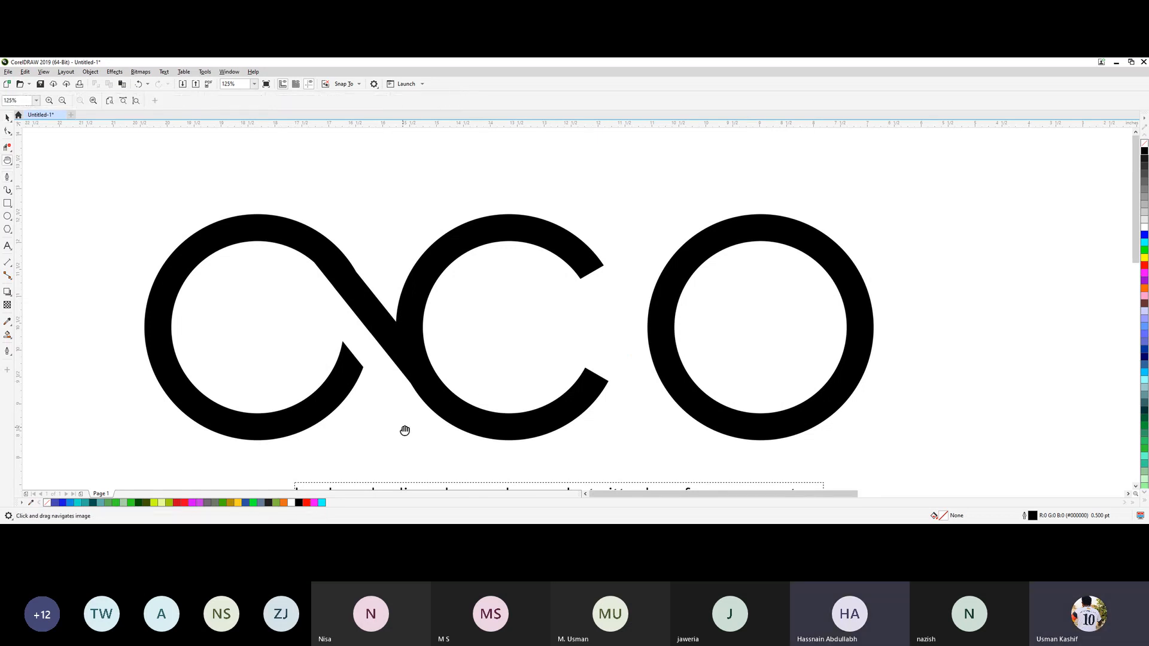
pyautogui.moveTo(405, 430); pyautogui.dragTo(462, 390)
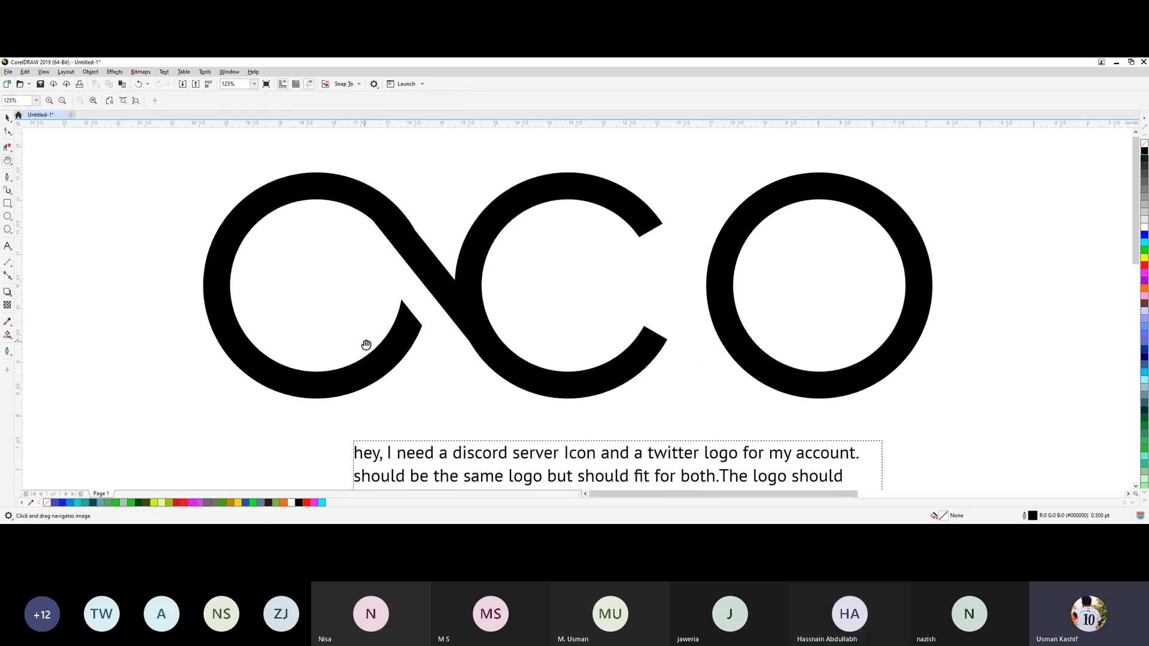
pyautogui.press('space')
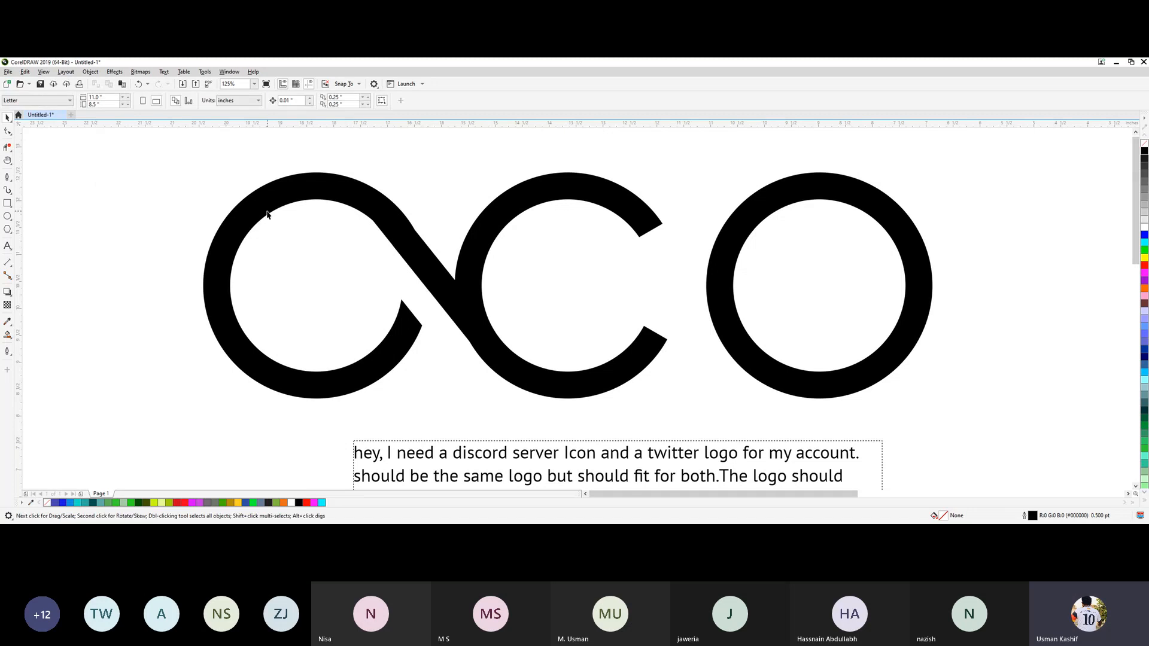
pyautogui.click(267, 213)
pyautogui.keyDown('shift'); pyautogui.click(540, 395); pyautogui.keyUp('shift')
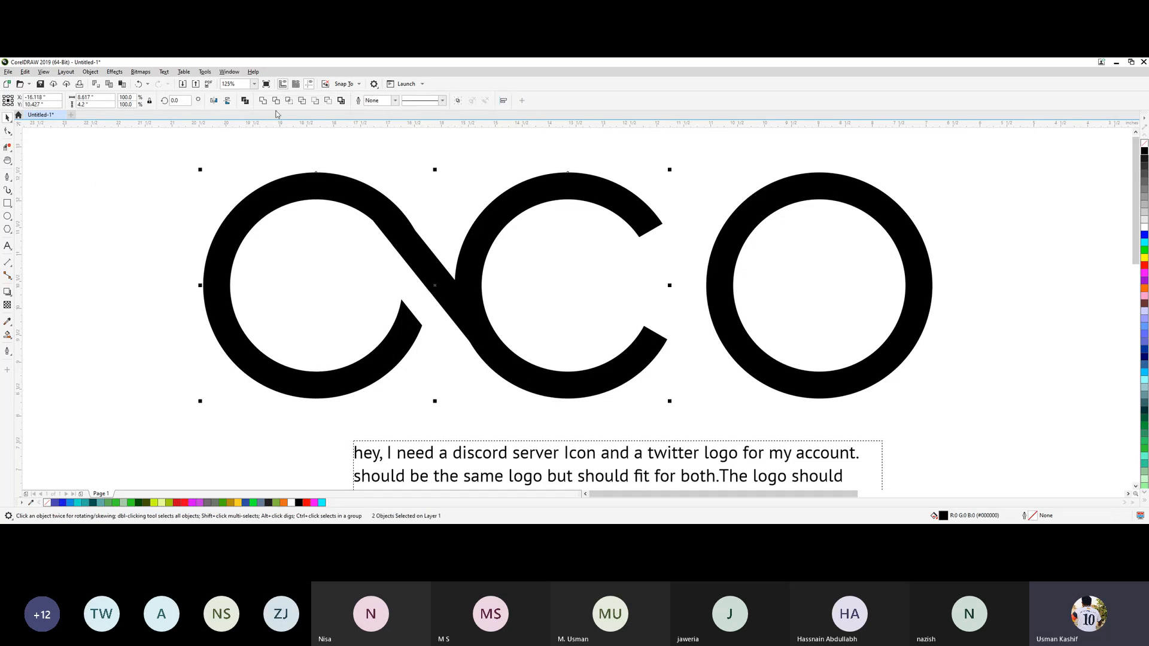
pyautogui.click(262, 101)
pyautogui.click(124, 252)
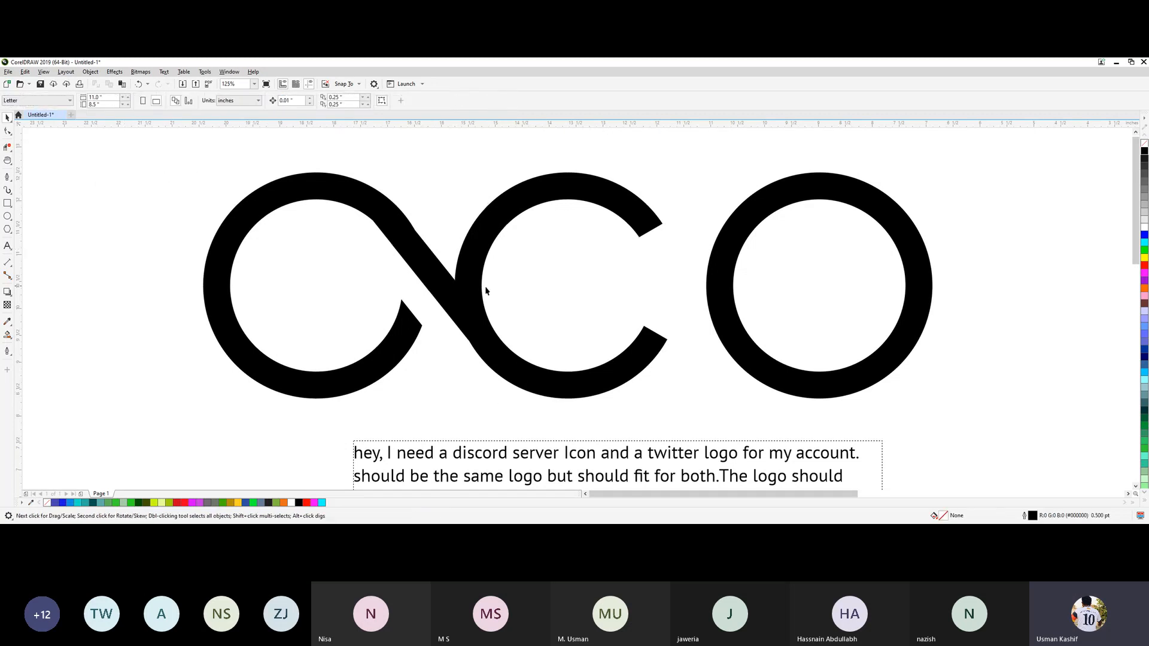
pyautogui.click(474, 311)
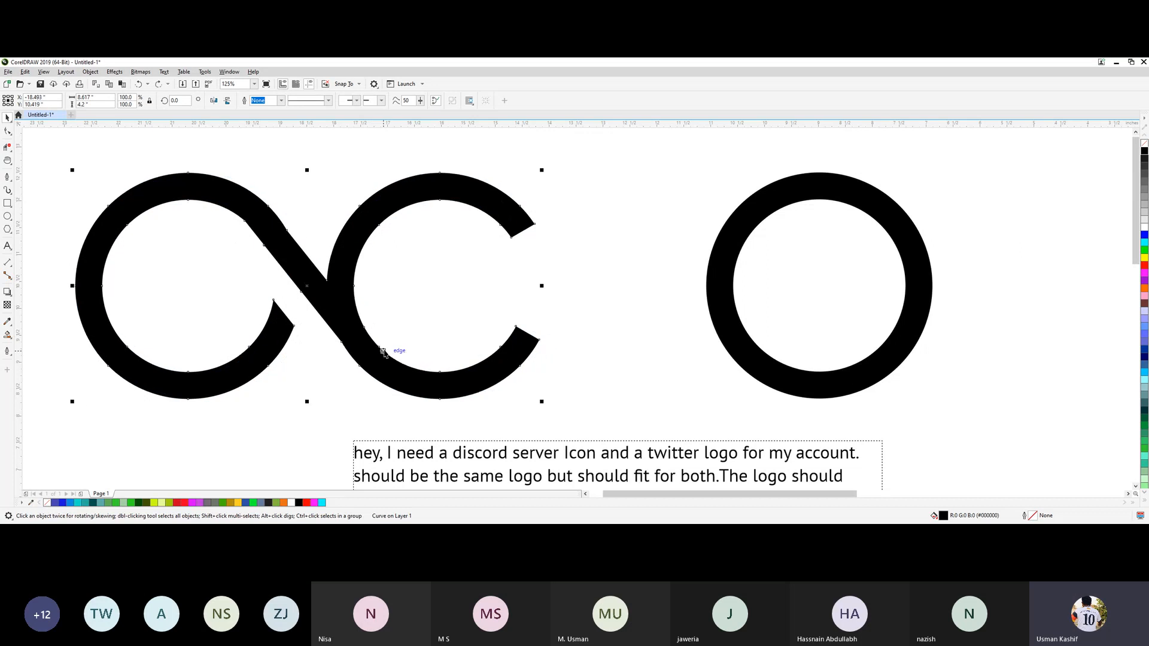
# Move the O ring slightly closer to the open end of the C.
pyautogui.click(767, 376)
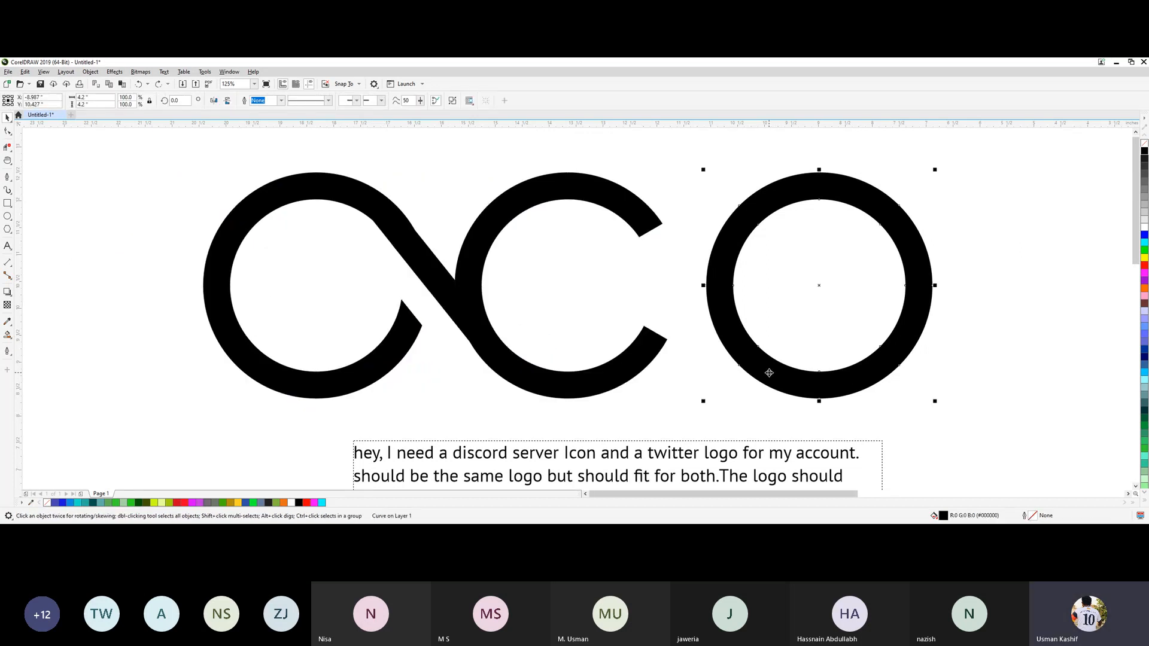
pyautogui.moveTo(769, 373); pyautogui.dragTo(756, 373)
pyautogui.click(886, 301)
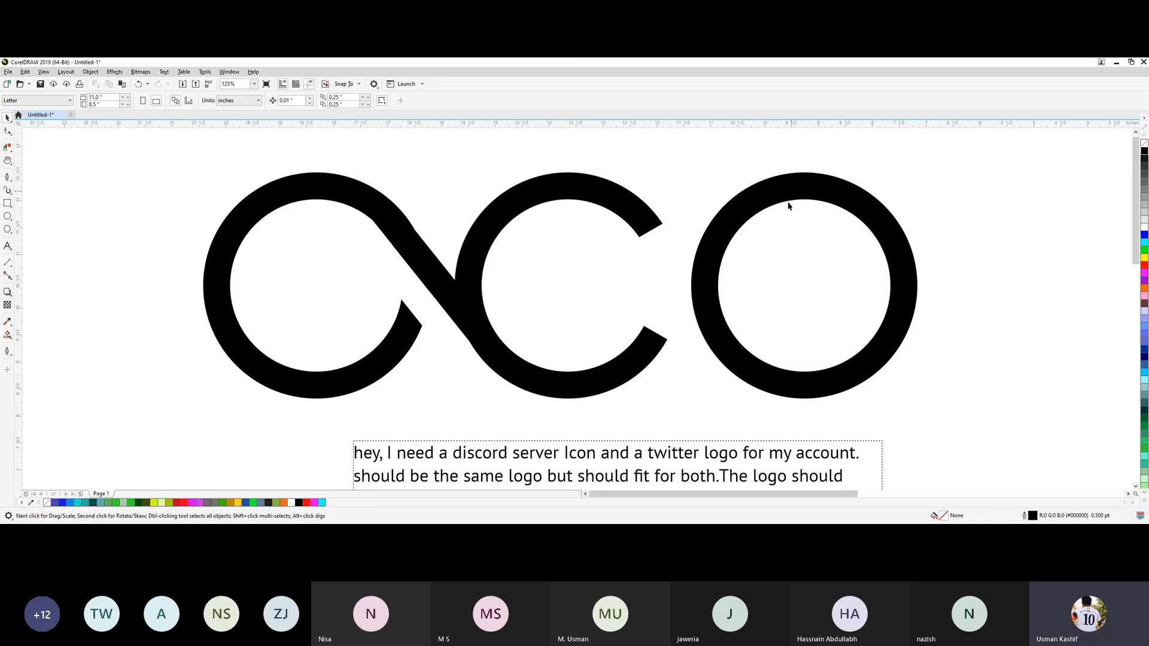
# Fill both the joined AC shape and the O ring with bright sky blue #00CCFF.
pyautogui.scroll(-2, 771, 366)
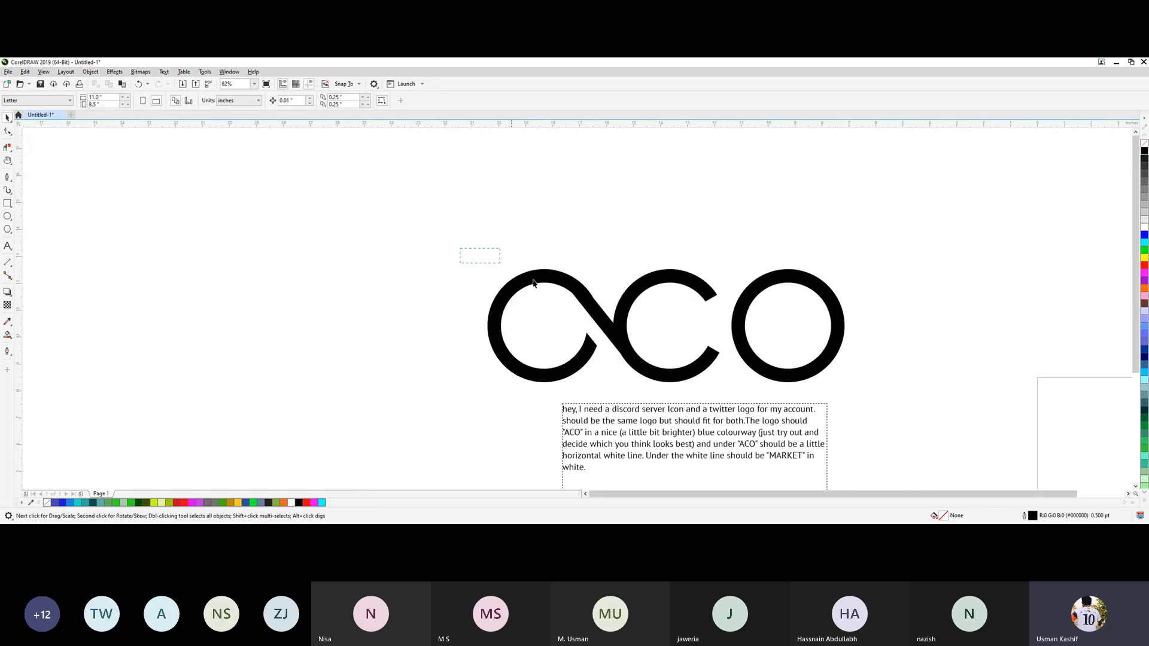
pyautogui.moveTo(533, 283); pyautogui.dragTo(868, 404)
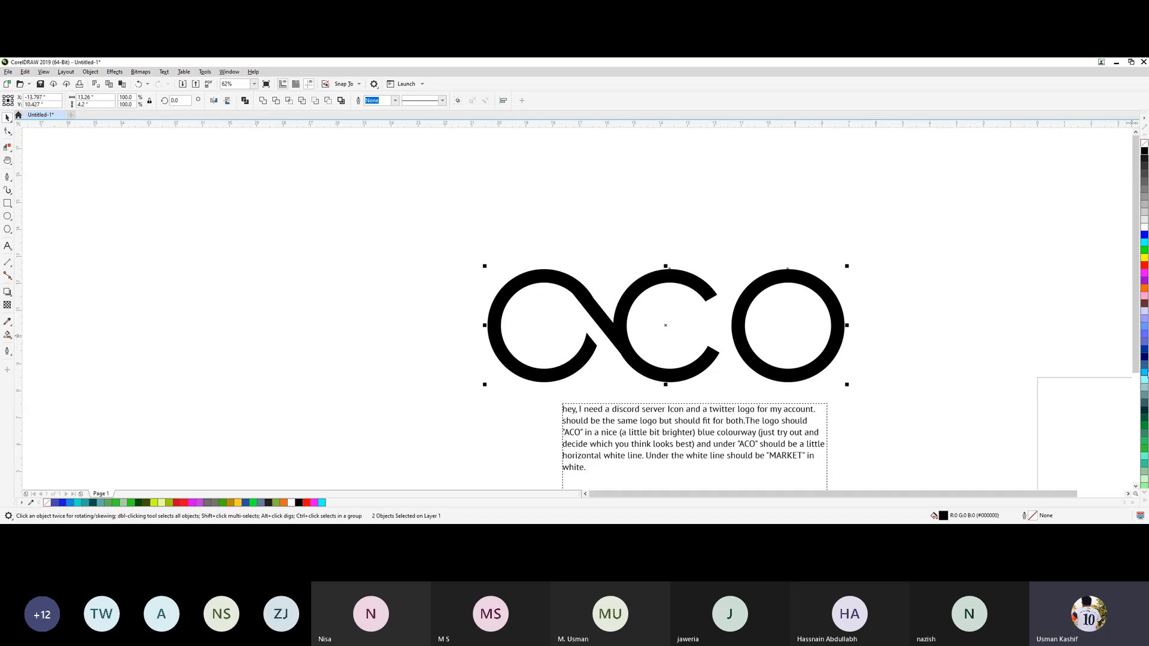
pyautogui.click(1145, 372)
pyautogui.click(782, 328)
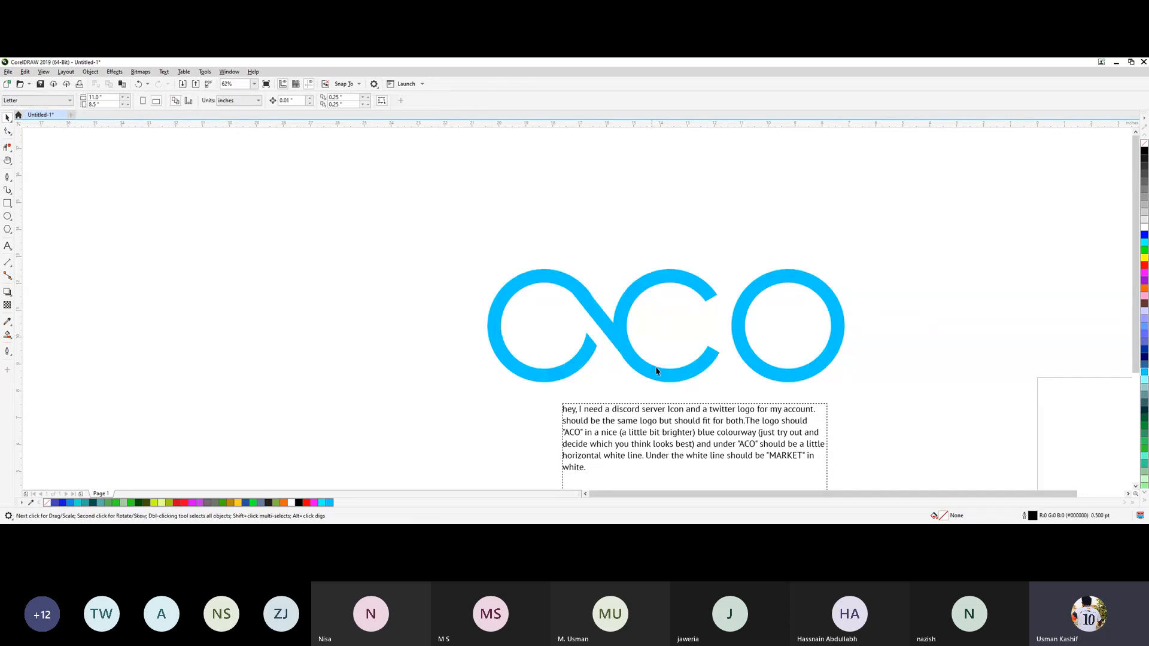
# Scale the whole ACO lettering down about its centre to about 5.7 by 1.8 inches.
pyautogui.moveTo(893, 384); pyautogui.dragTo(392, 247)
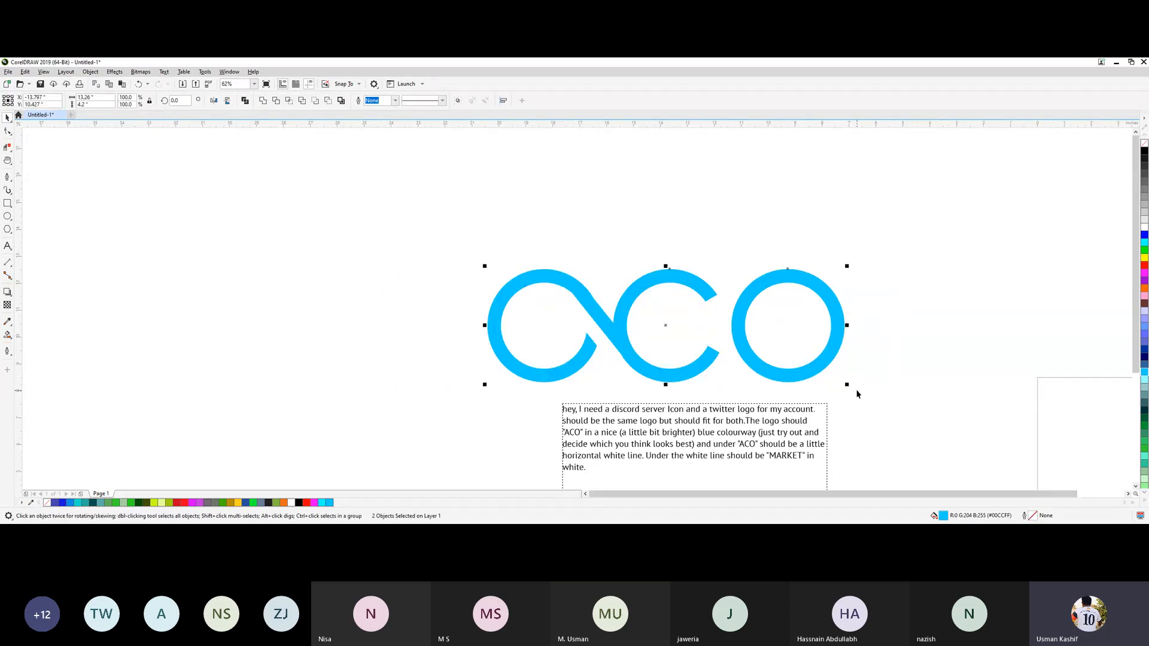
pyautogui.moveTo(846, 382); pyautogui.dragTo(745, 351)
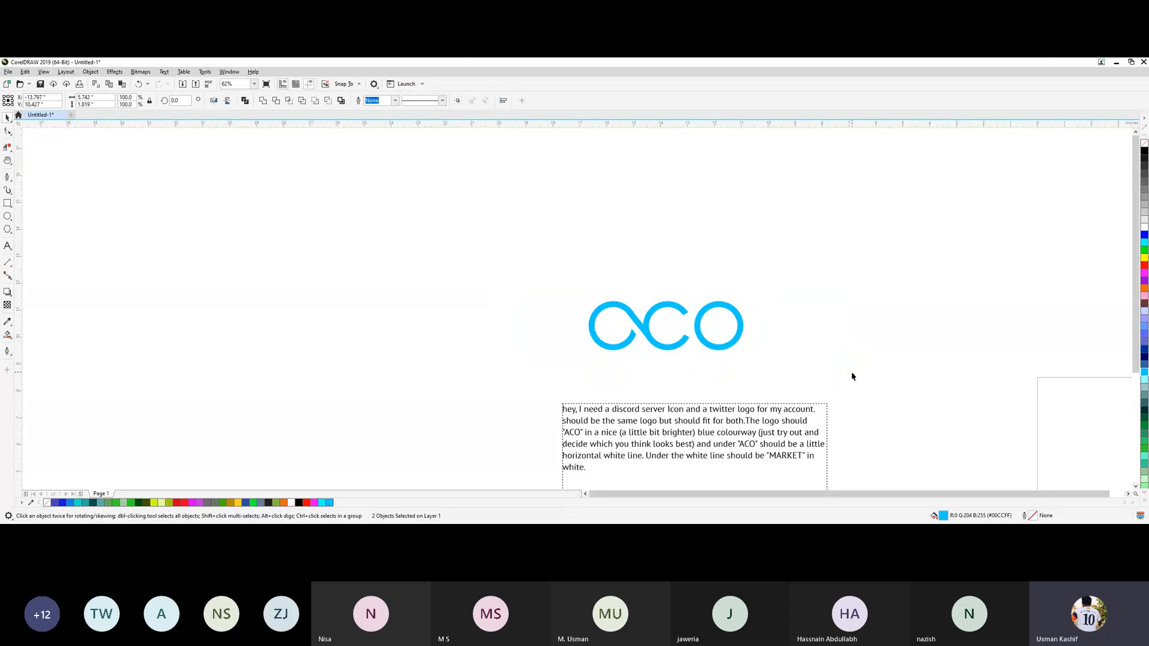
pyautogui.click(853, 376)
pyautogui.scroll(5, 662, 299)
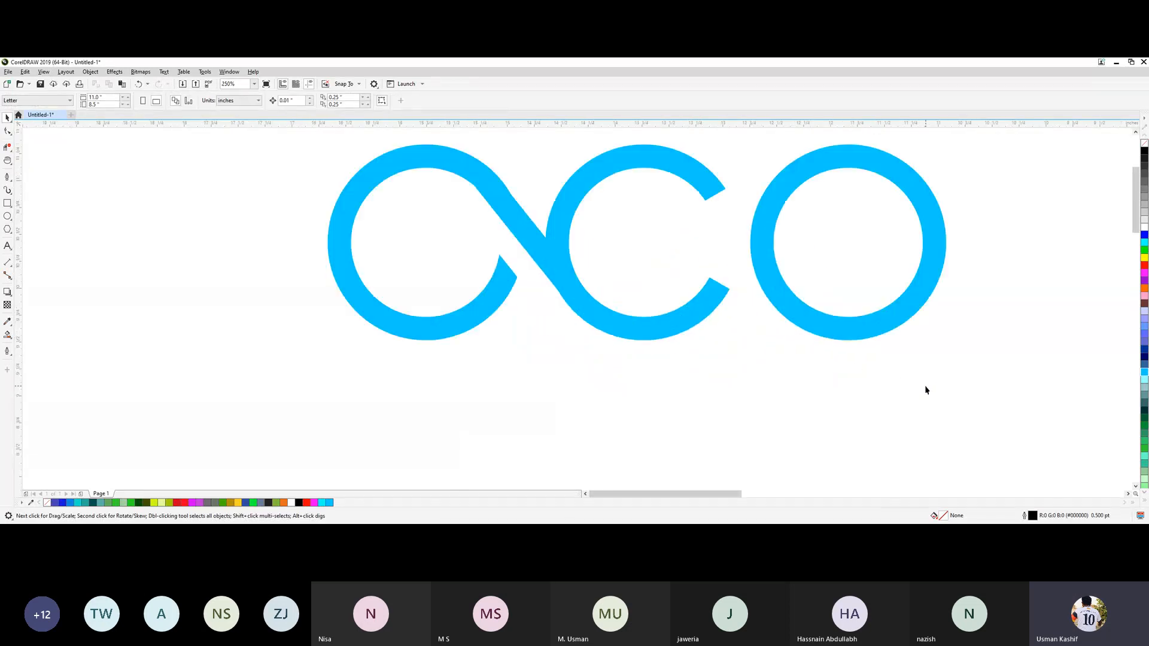
pyautogui.scroll(-1, 925, 387)
# Move the ACO lettering up and left, away from the brief text, and shrink it further toward its lower-right corner.
pyautogui.moveTo(969, 396); pyautogui.dragTo(513, 251)
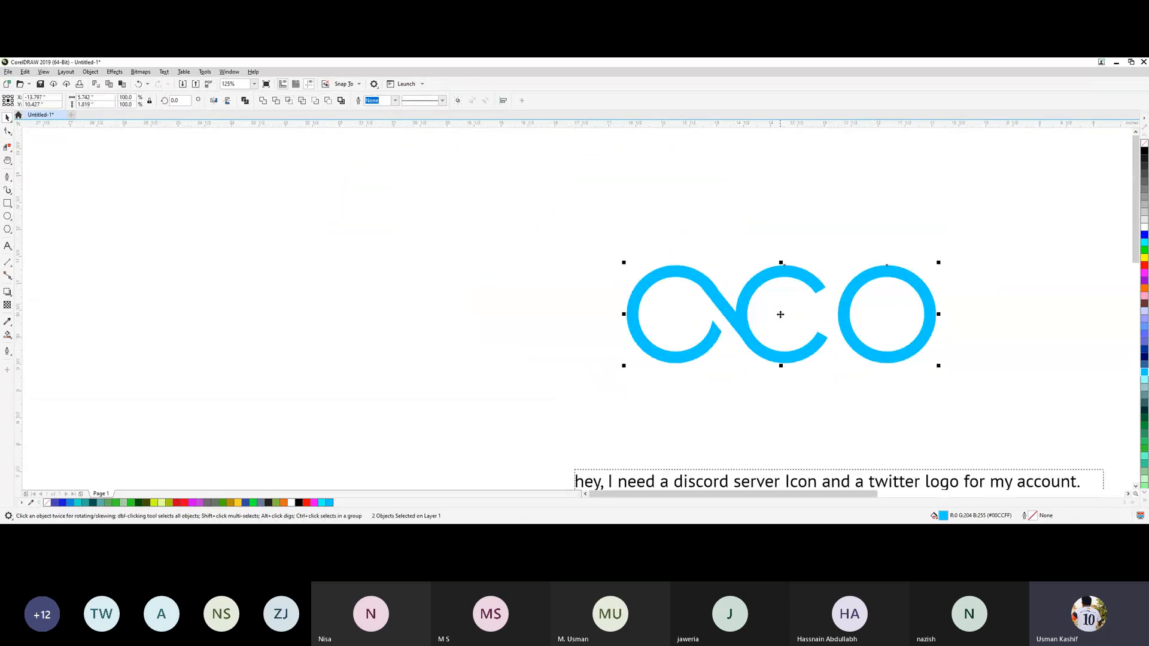
pyautogui.moveTo(780, 314); pyautogui.dragTo(547, 258)
pyautogui.click(208, 279)
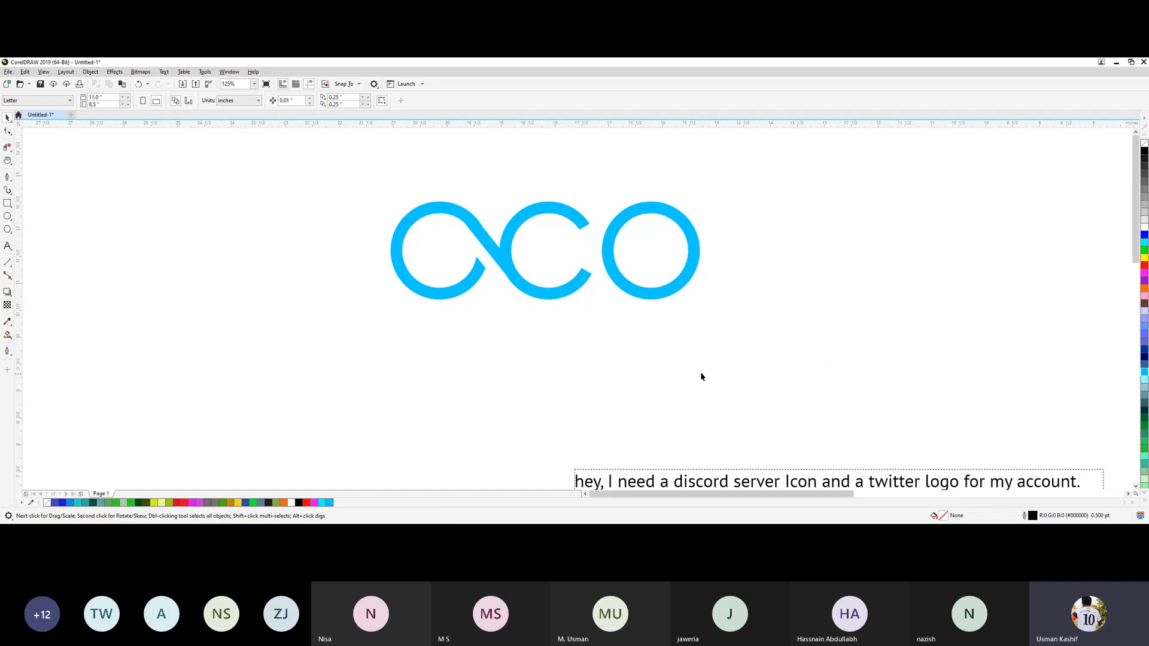
pyautogui.moveTo(702, 376); pyautogui.dragTo(321, 164)
pyautogui.moveTo(388, 198); pyautogui.dragTo(574, 259)
pyautogui.click(733, 335)
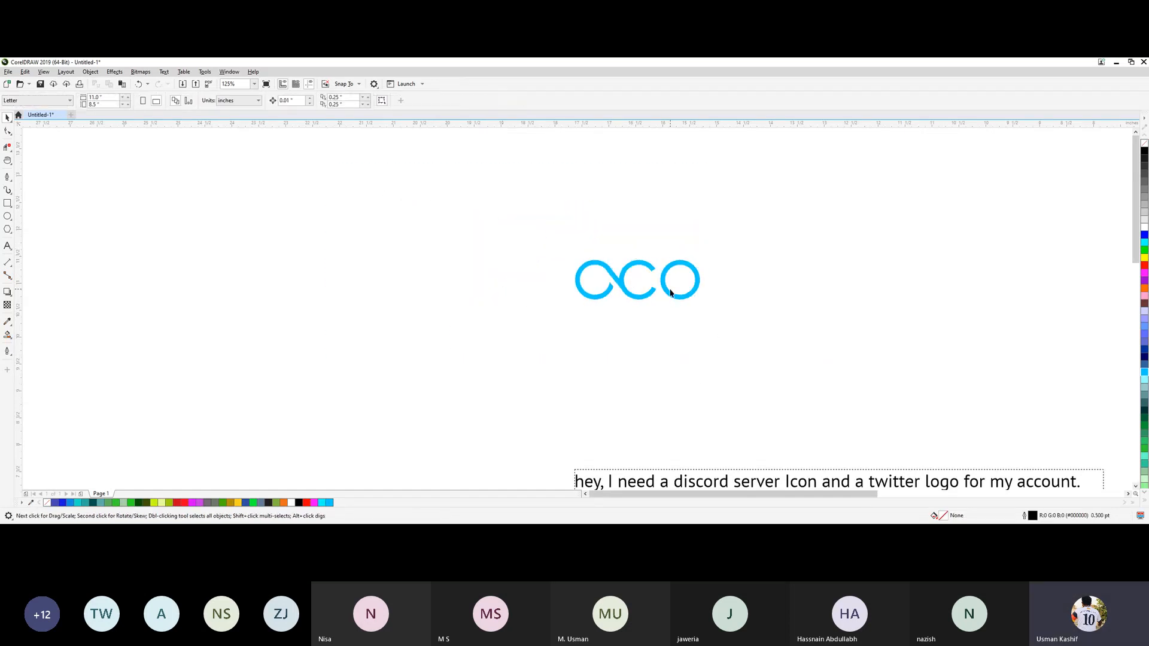
# Add the artistic text MARKET in 24 pt Arial just below the ACO lettering.
pyautogui.scroll(5, 668, 288)
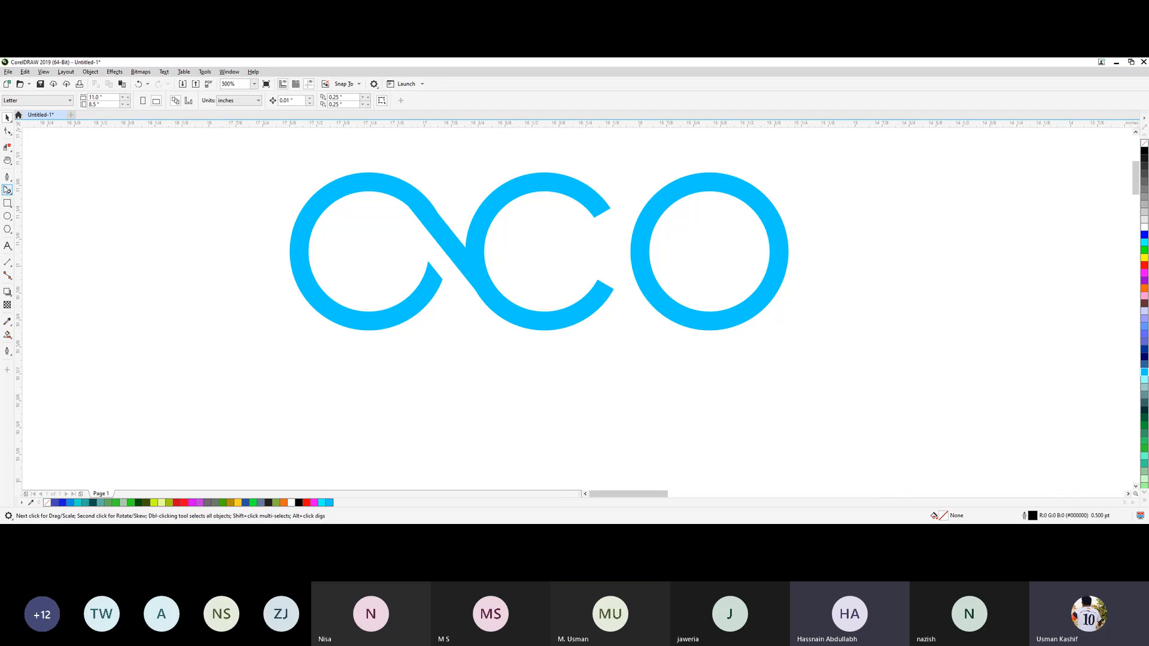
pyautogui.click(7, 247)
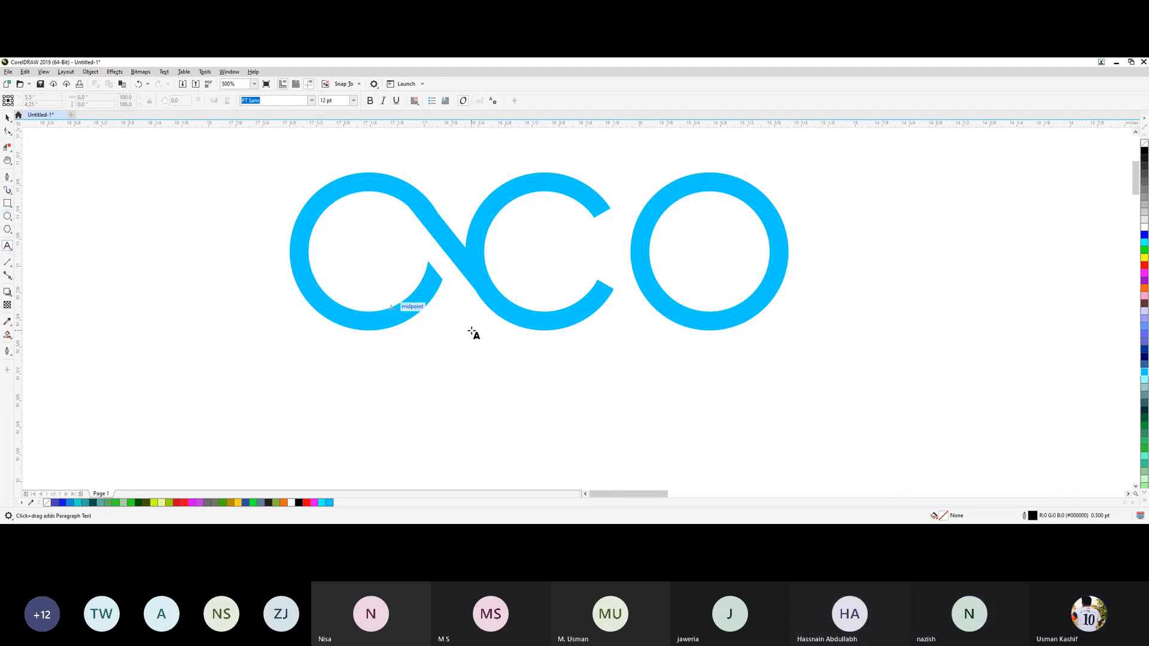
pyautogui.click(483, 389)
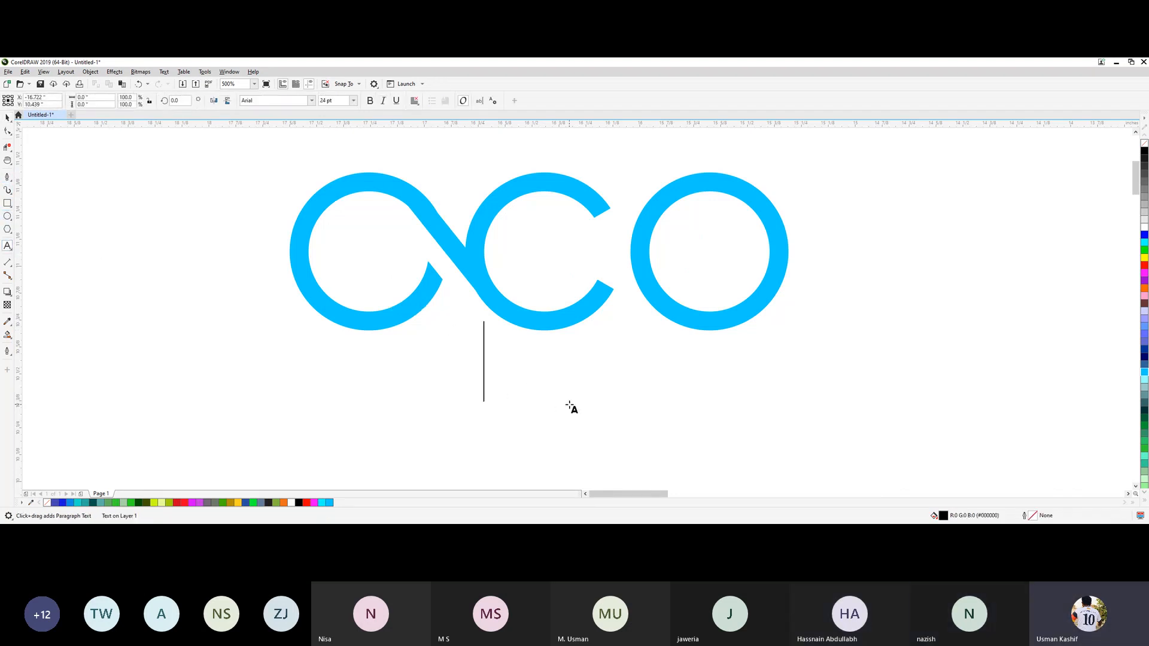
pyautogui.write('Ma')
pyautogui.press('BackSpace')
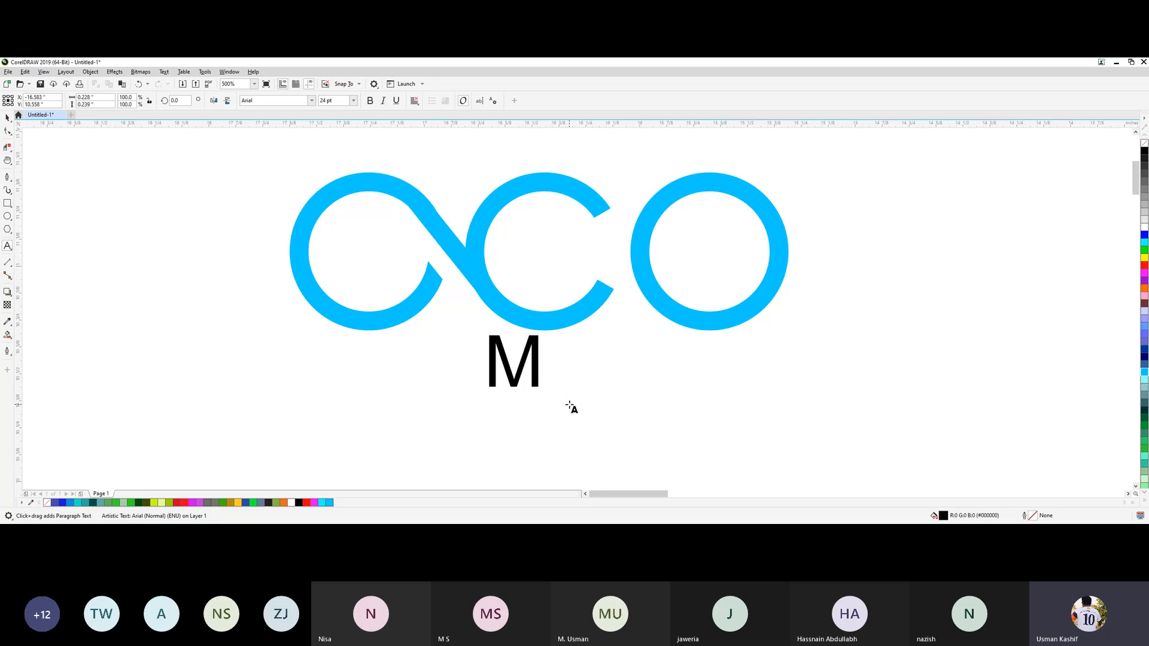
pyautogui.write('ARKET')
pyautogui.hotkey('ctrl', 'a')
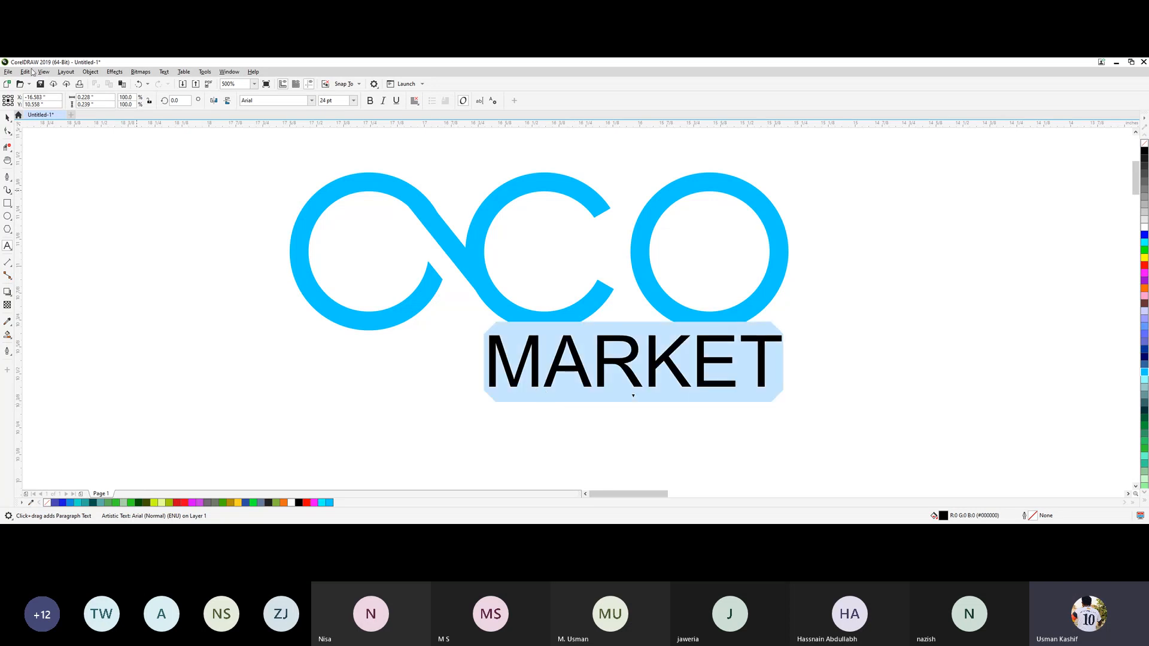
pyautogui.click(7, 117)
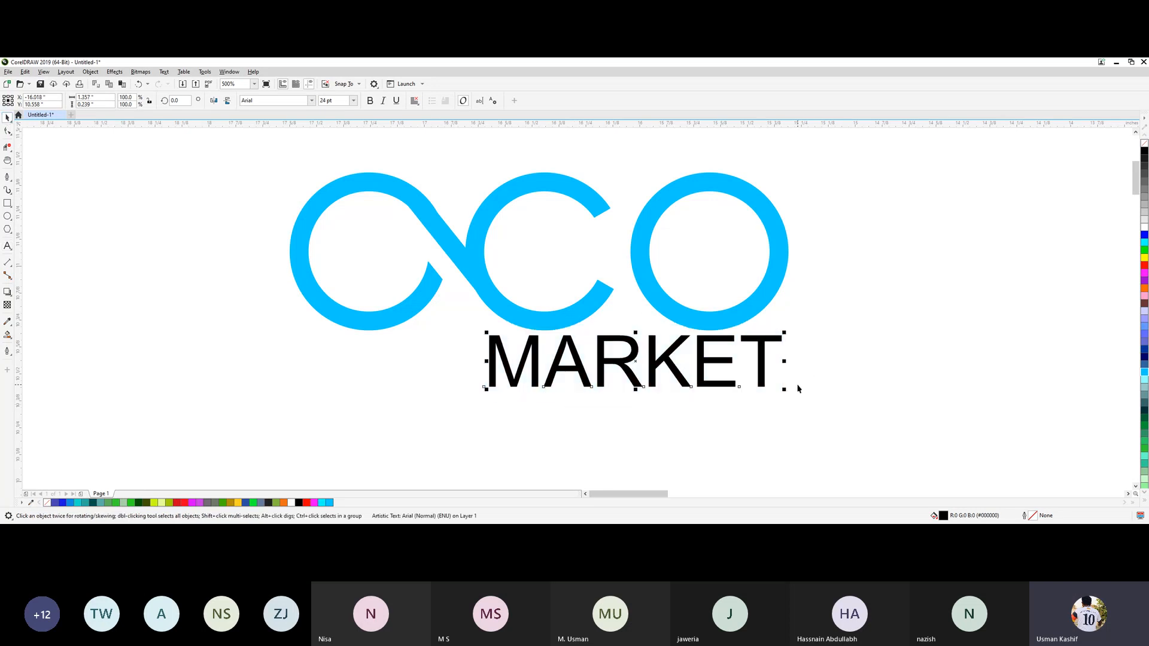
# Reduce MARKET to about 10 pt with wide letter spacing, about 1.8 inches across, and place it beneath the ACO lettering.
pyautogui.moveTo(787, 392); pyautogui.dragTo(751, 378)
pyautogui.moveTo(661, 375); pyautogui.dragTo(855, 376)
pyautogui.click(8, 131)
pyautogui.press('space')
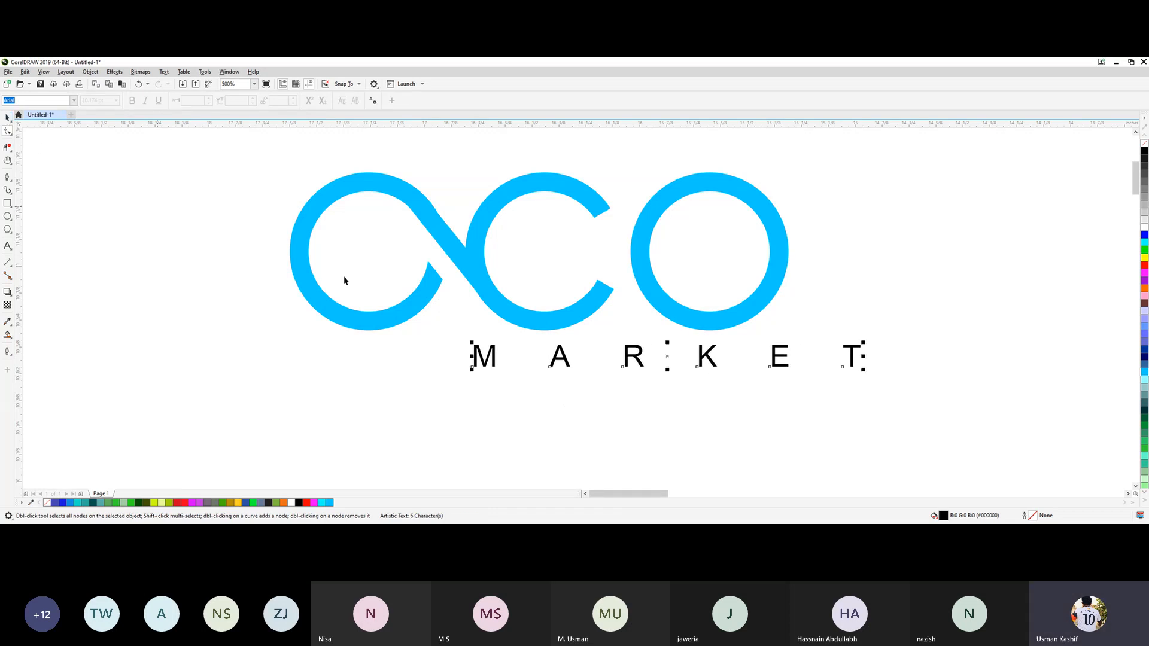
pyautogui.moveTo(668, 356); pyautogui.dragTo(550, 358)
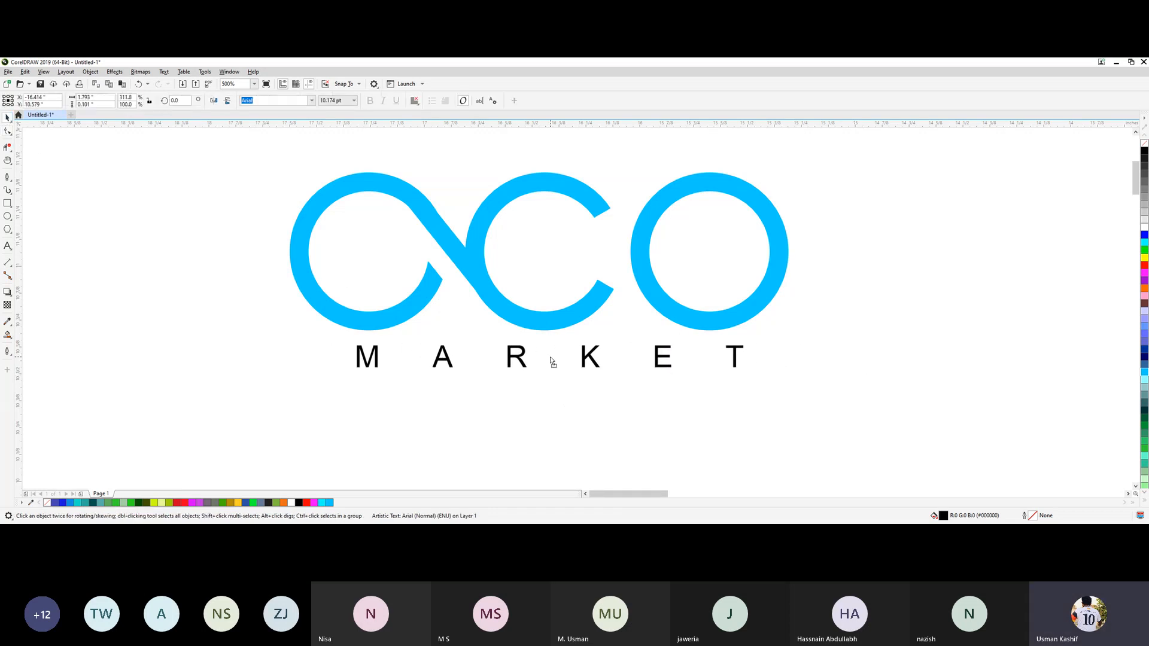
# Group the AC shape with the O ring and centre the ACO lettering and MARKET text horizontally on each other.
pyautogui.click(565, 323)
pyautogui.keyDown('shift'); pyautogui.click(681, 314); pyautogui.keyUp('shift')
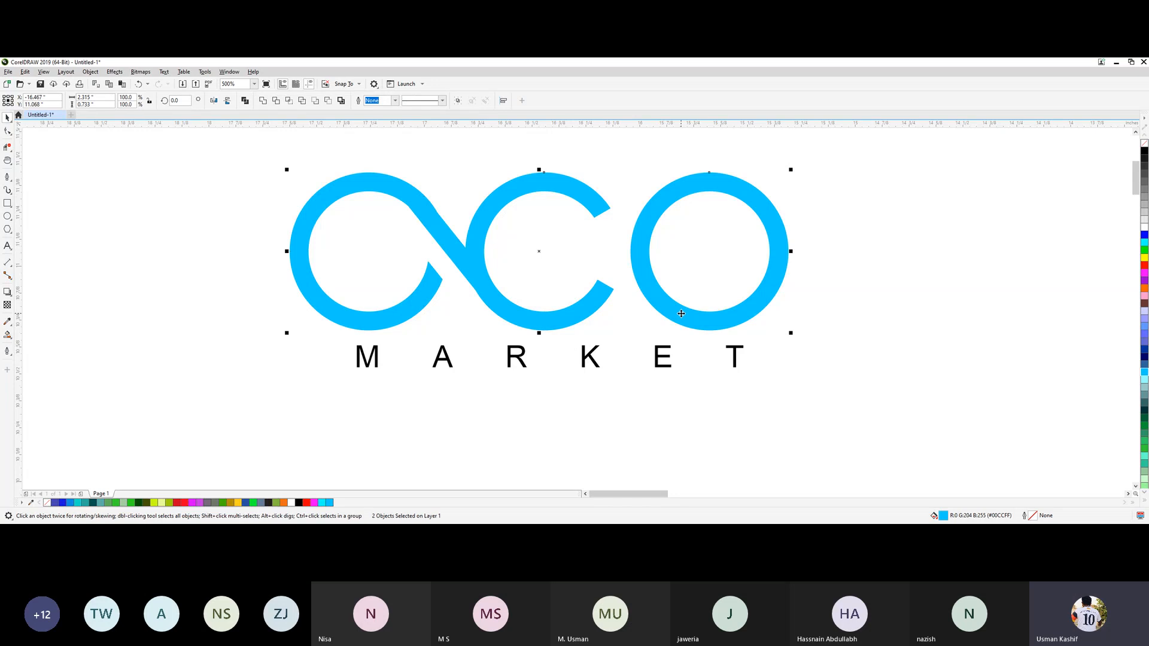
pyautogui.hotkey('ctrl', 'g')
pyautogui.click(698, 438)
pyautogui.click(662, 311)
pyautogui.keyDown('shift'); pyautogui.click(660, 358); pyautogui.keyUp('shift')
pyautogui.press('c')
pyautogui.click(836, 383)
# Enlarge the ACO lettering and MARKET text together about their centre to about 6.75 inches wide.
pyautogui.scroll(-3, 686, 362)
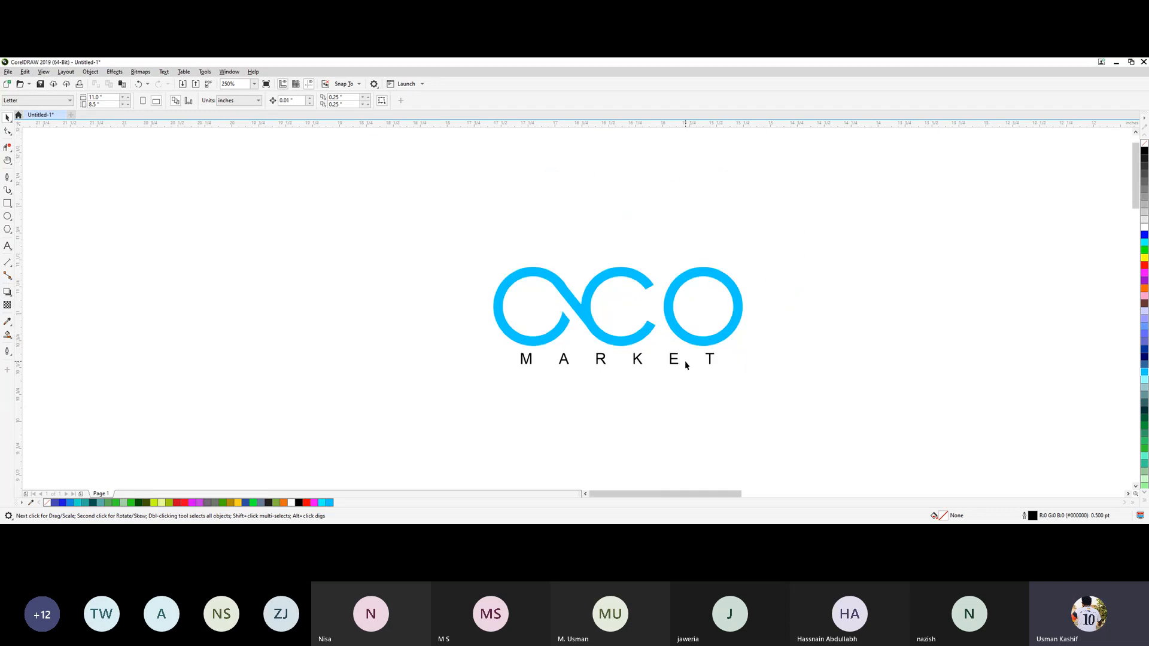
pyautogui.press('F10')
pyautogui.press('space')
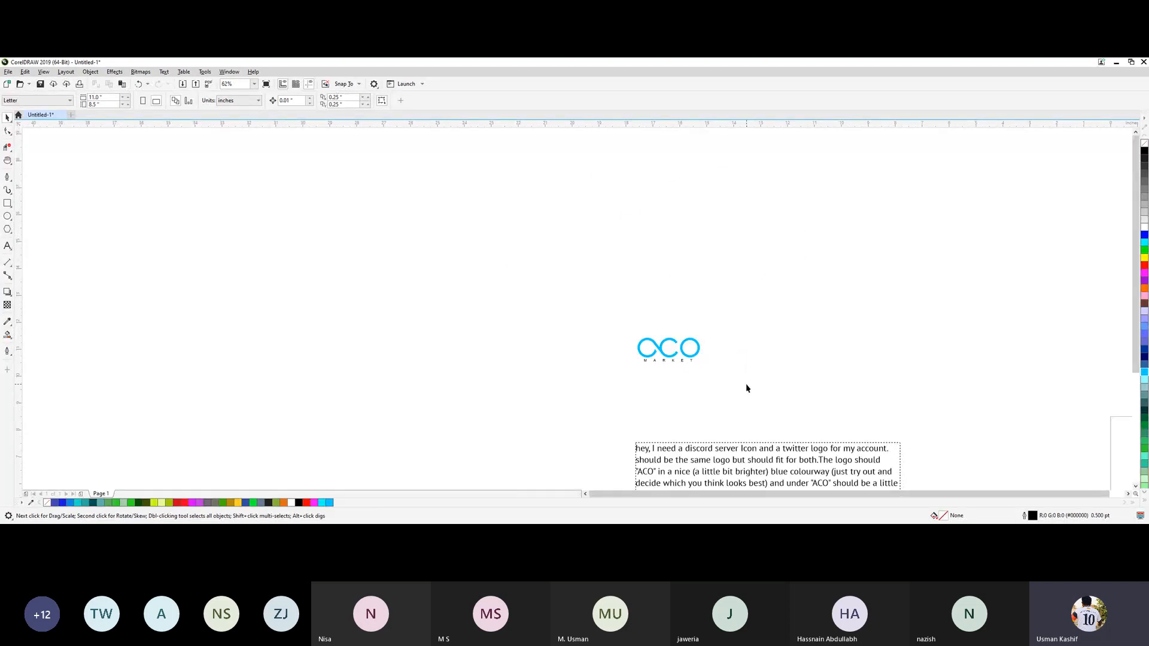
pyautogui.press('h')
pyautogui.moveTo(709, 375); pyautogui.dragTo(524, 337)
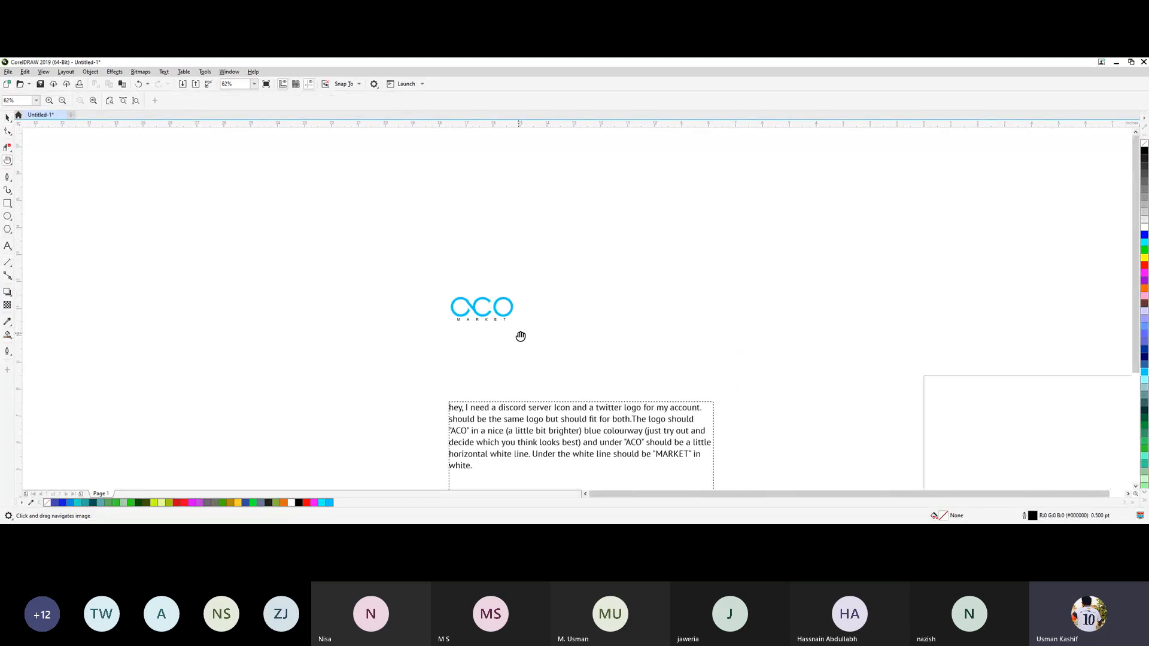
pyautogui.press('space')
pyautogui.scroll(3, 505, 333)
pyautogui.moveTo(358, 208); pyautogui.dragTo(551, 366)
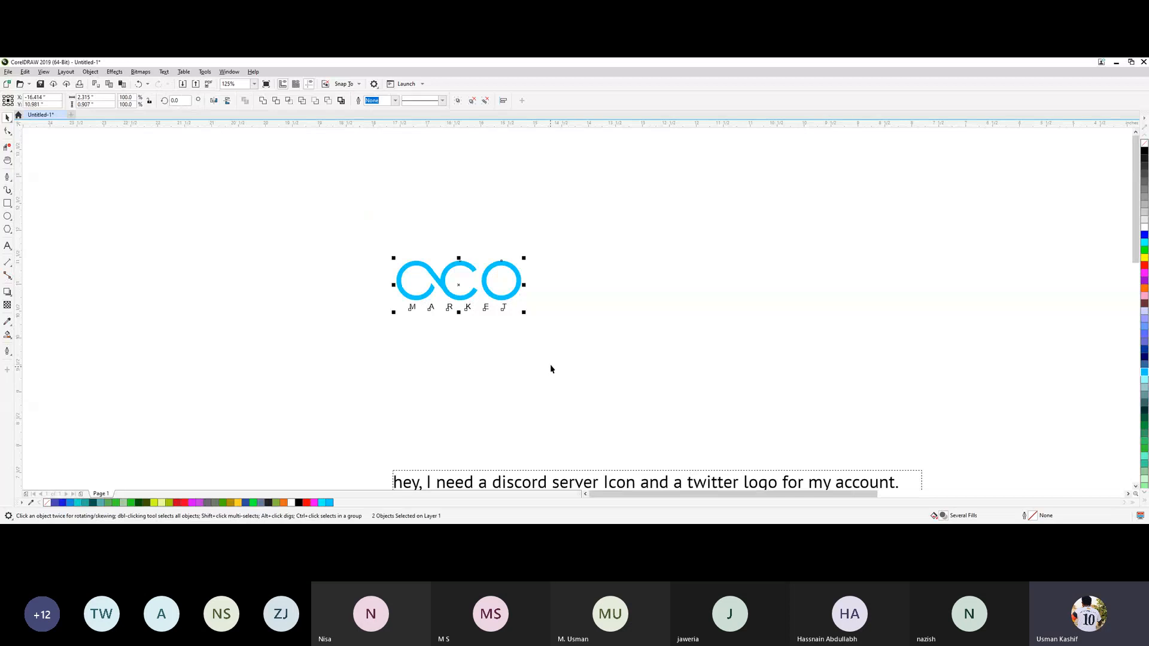
pyautogui.moveTo(524, 315); pyautogui.dragTo(697, 395)
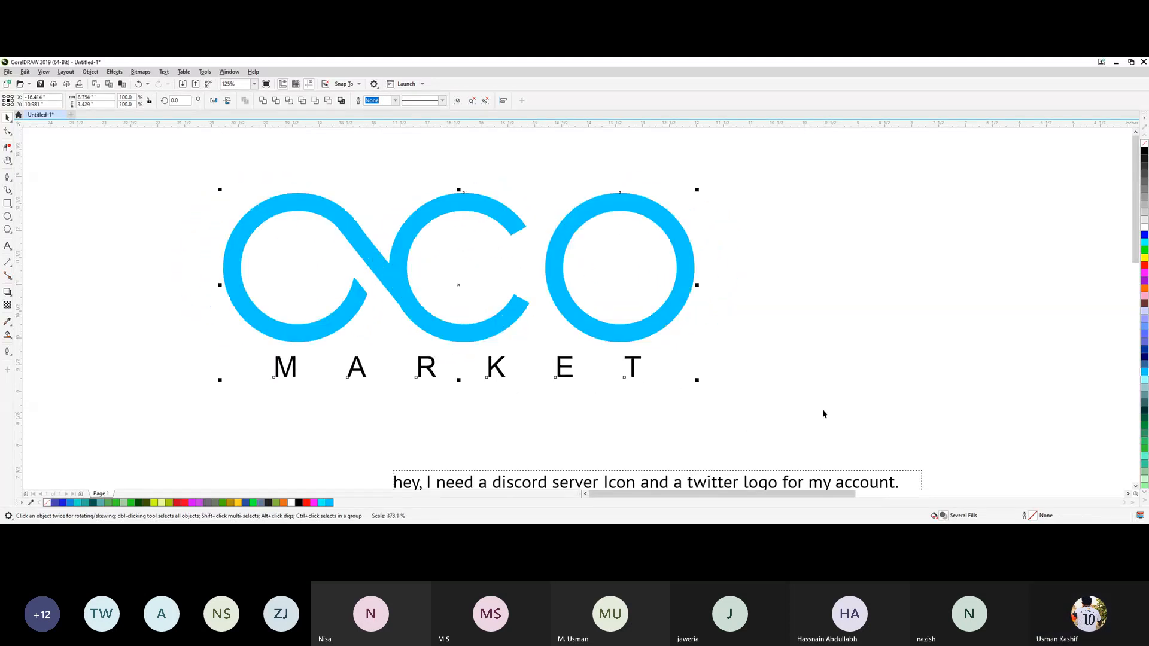
pyautogui.click(678, 390)
# Delete the client's brief text block below the logo.
pyautogui.scroll(-2, 678, 390)
pyautogui.scroll(1, 738, 410)
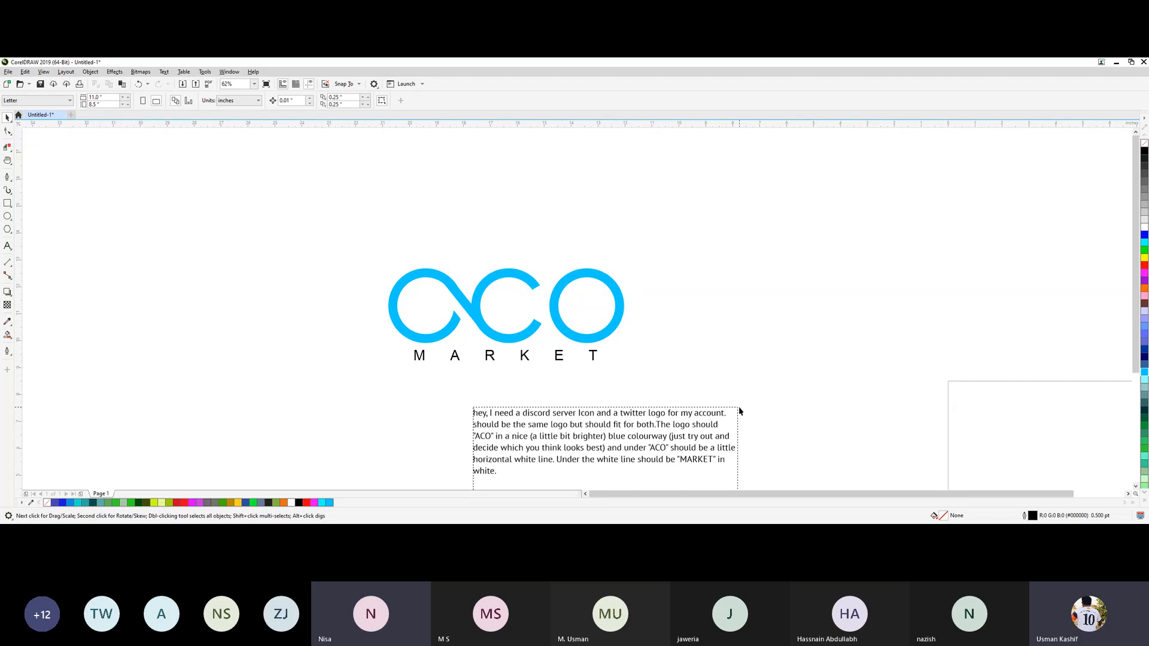
pyautogui.scroll(-2, 739, 409)
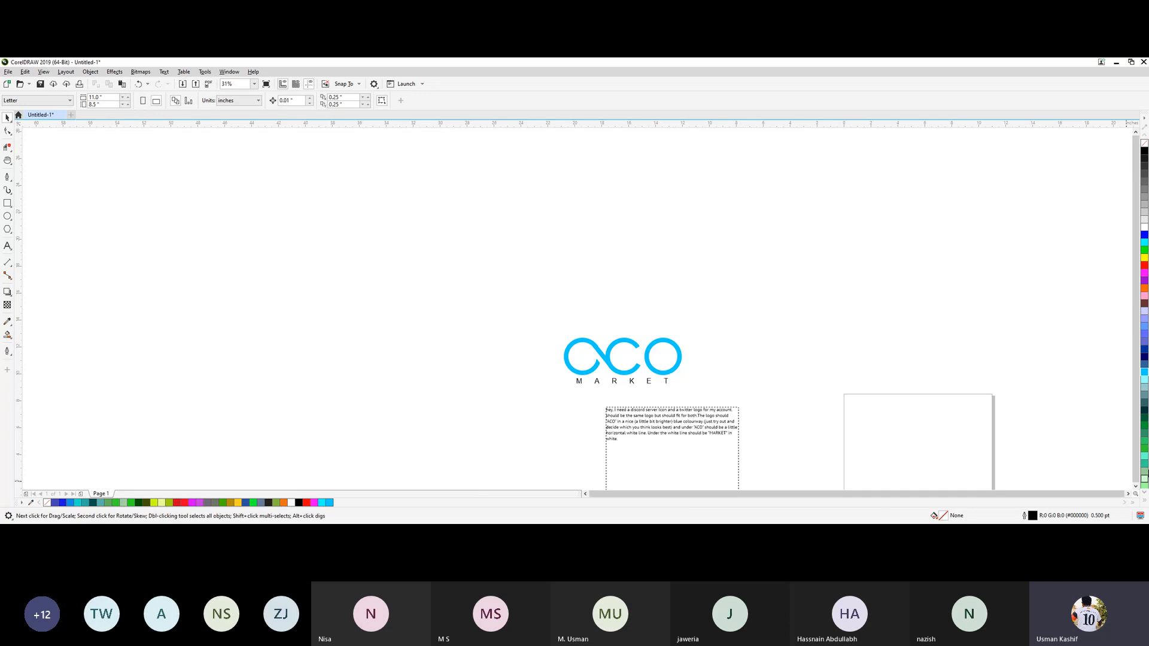
pyautogui.click(1136, 488)
pyautogui.click(1135, 488)
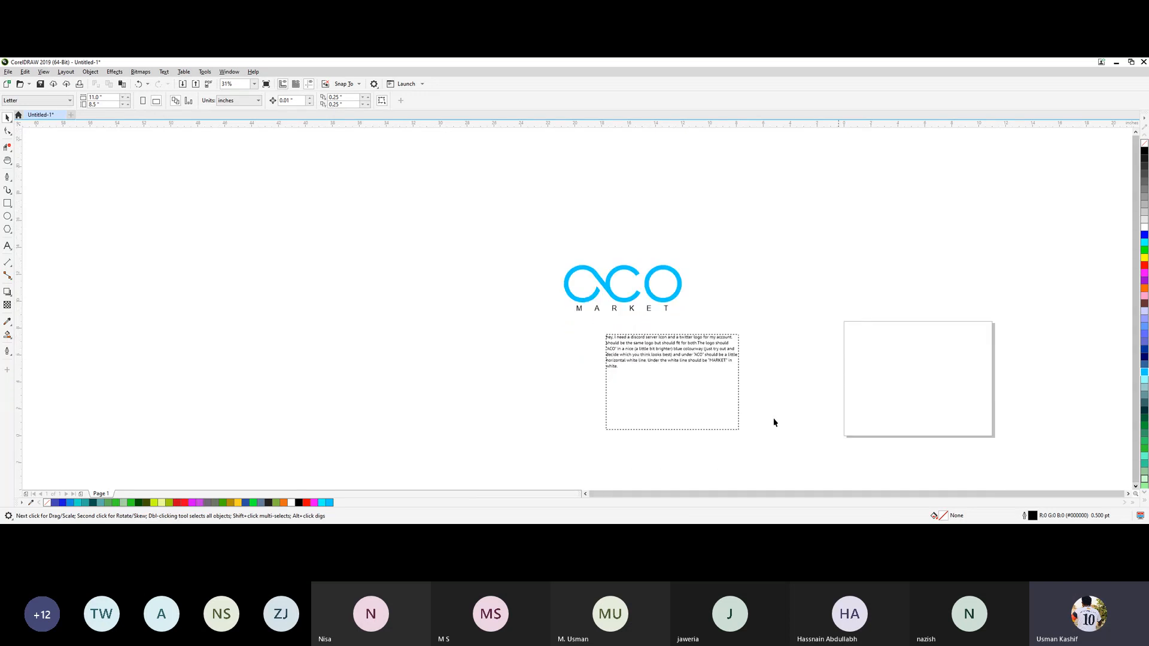
pyautogui.click(653, 358)
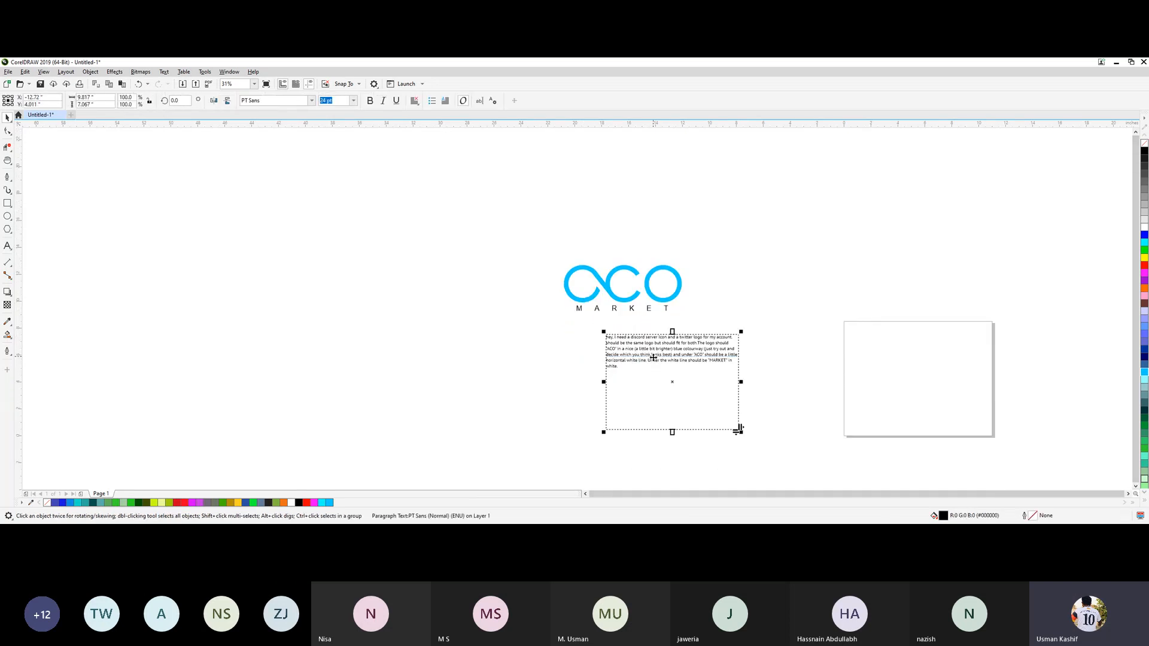
pyautogui.press('Delete')
pyautogui.moveTo(521, 213); pyautogui.dragTo(780, 423)
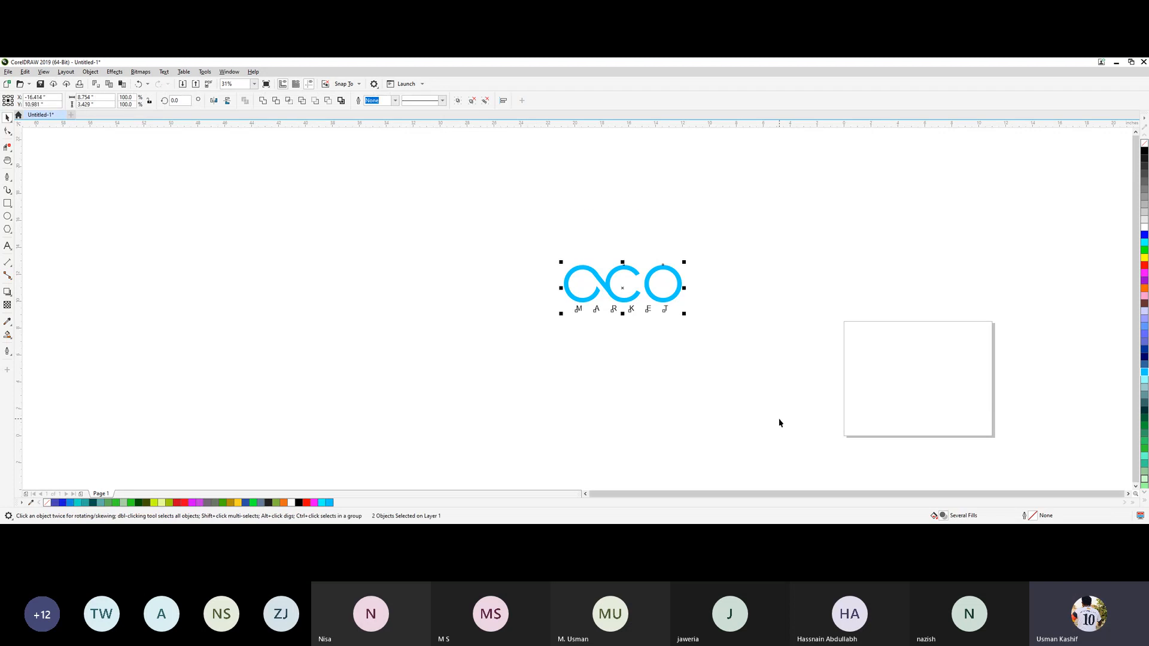
pyautogui.click(779, 420)
pyautogui.moveTo(489, 246); pyautogui.dragTo(808, 398)
pyautogui.click(630, 391)
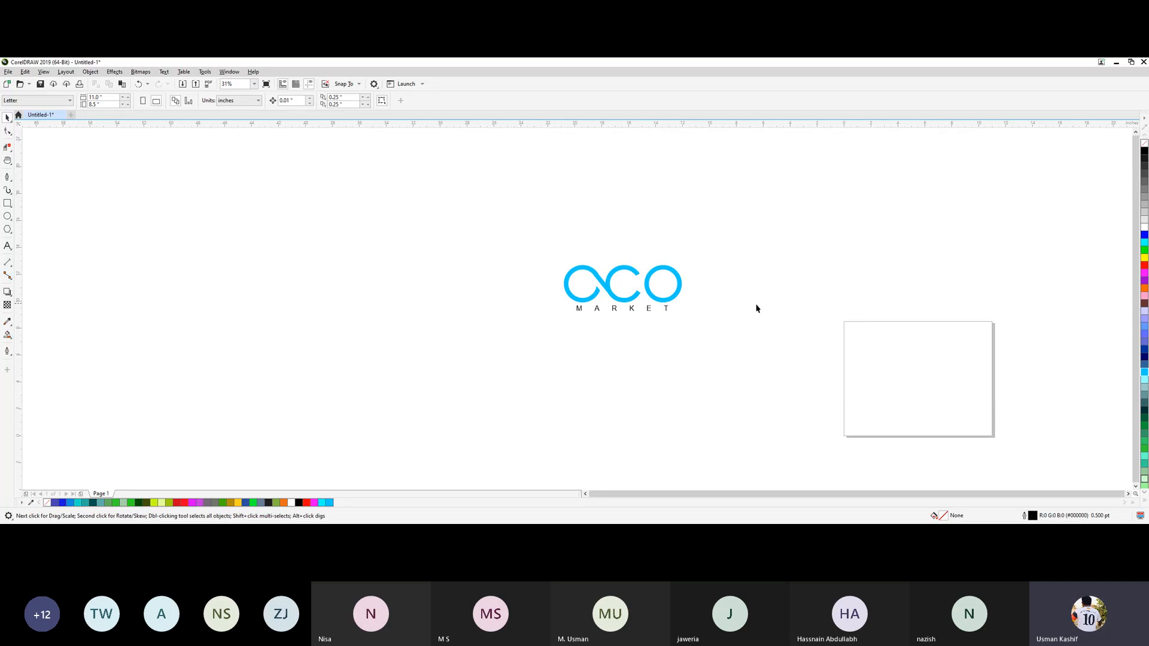
pyautogui.moveTo(563, 212); pyautogui.dragTo(723, 407)
pyautogui.moveTo(549, 261); pyautogui.dragTo(713, 368)
pyautogui.click(710, 362)
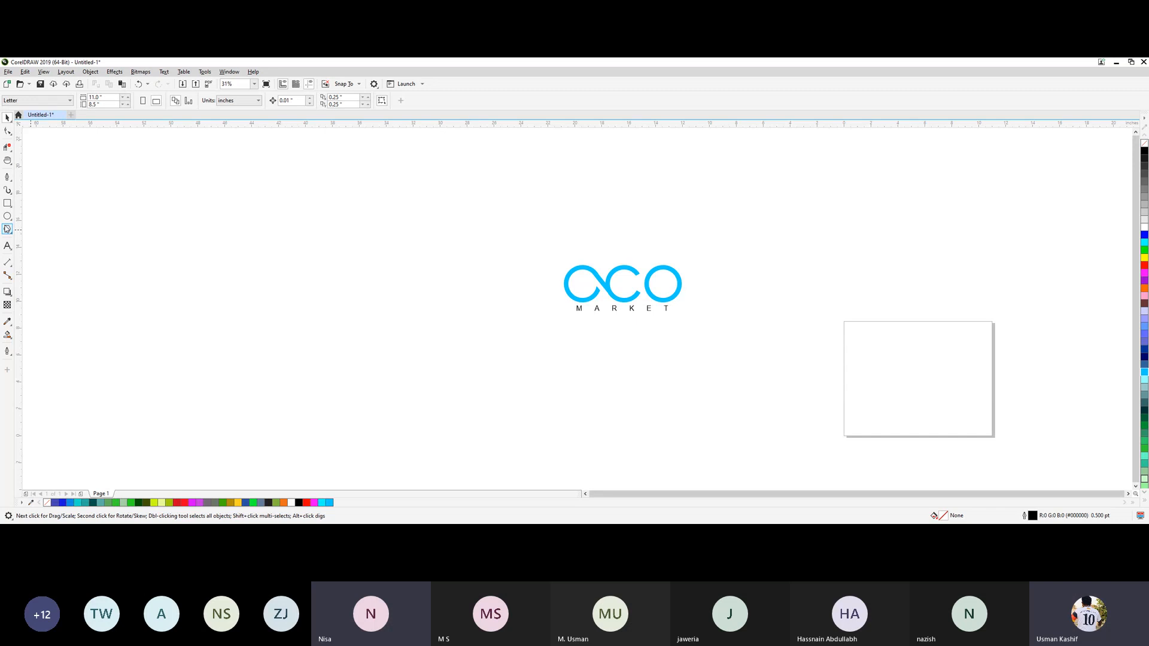
# Draw three rectangles of different sizes in a row beside the logo, the last about 5.2 by 5.1 inches.
pyautogui.click(7, 203)
pyautogui.moveTo(237, 290); pyautogui.dragTo(287, 355)
pyautogui.moveTo(327, 297); pyautogui.dragTo(370, 362)
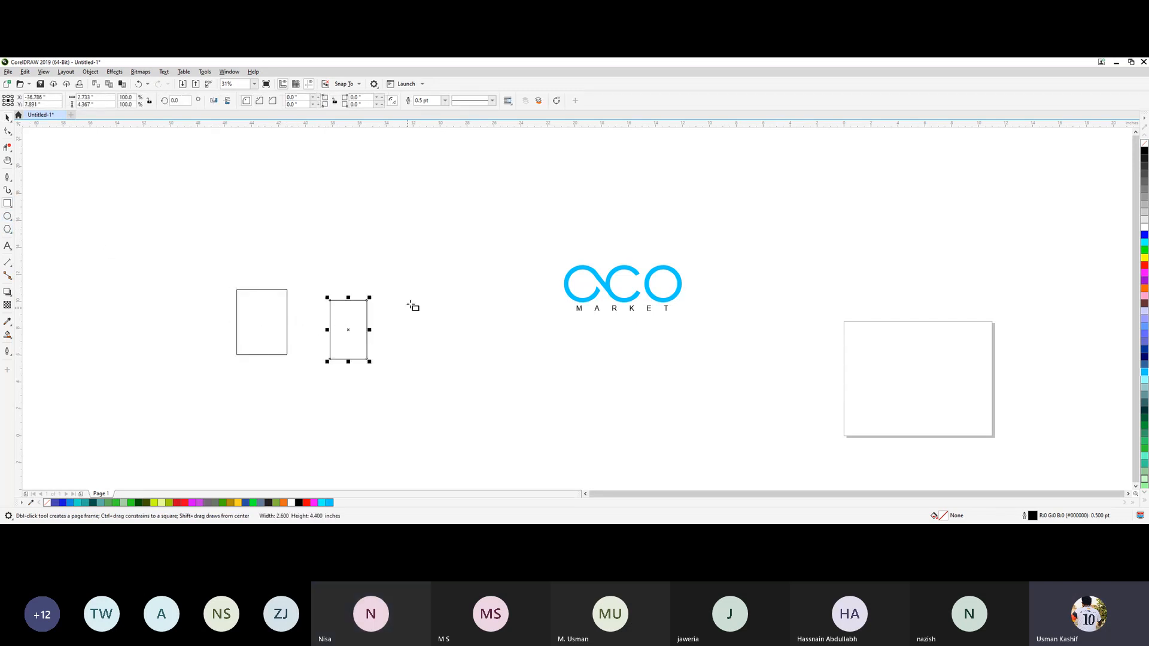
pyautogui.moveTo(409, 300); pyautogui.dragTo(485, 374)
pyautogui.click(7, 117)
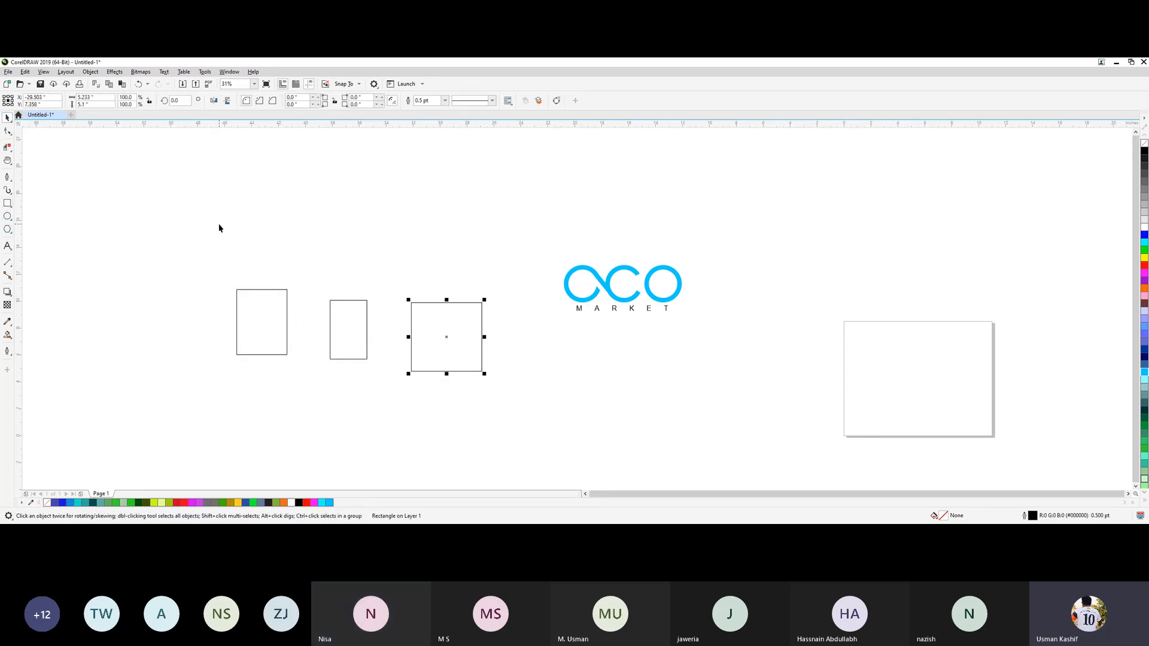
# Distribute the three rectangles evenly by their left edges, and then by their horizontal centres.
pyautogui.moveTo(219, 228); pyautogui.dragTo(511, 419)
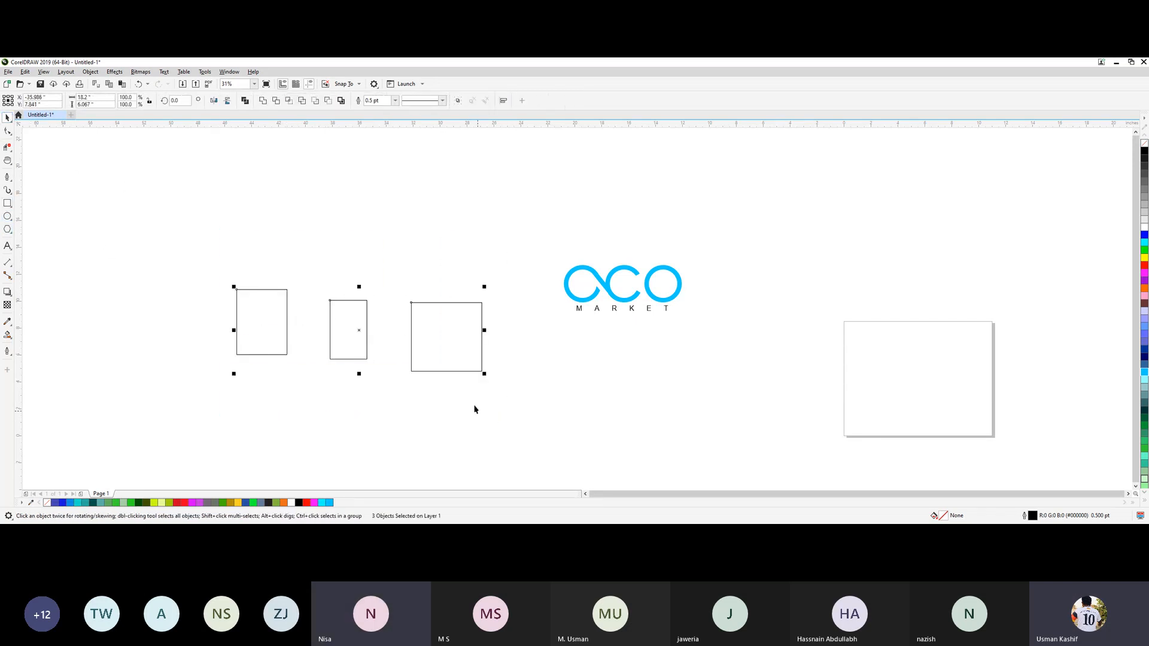
pyautogui.click(503, 101)
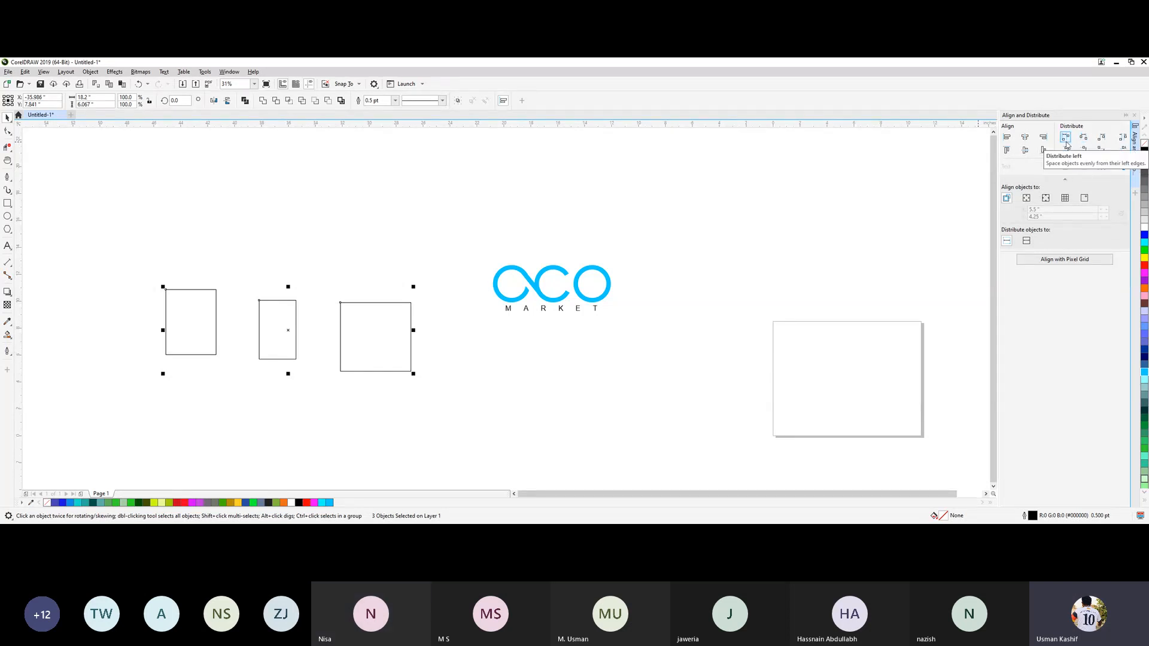
pyautogui.click(1066, 143)
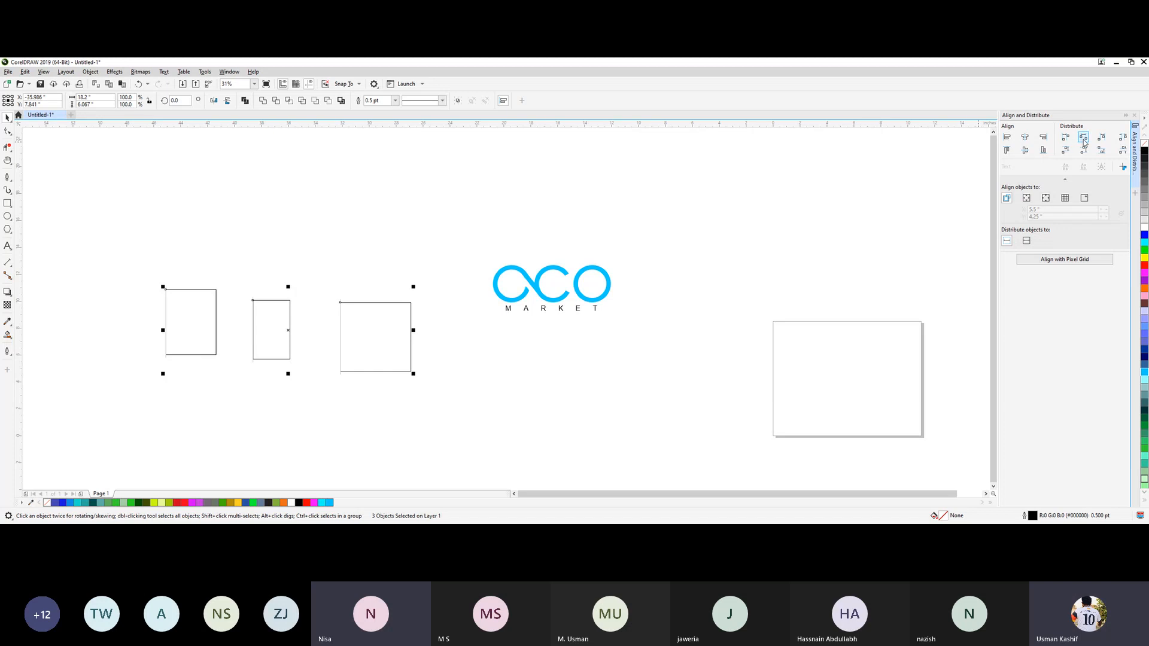
pyautogui.click(1084, 139)
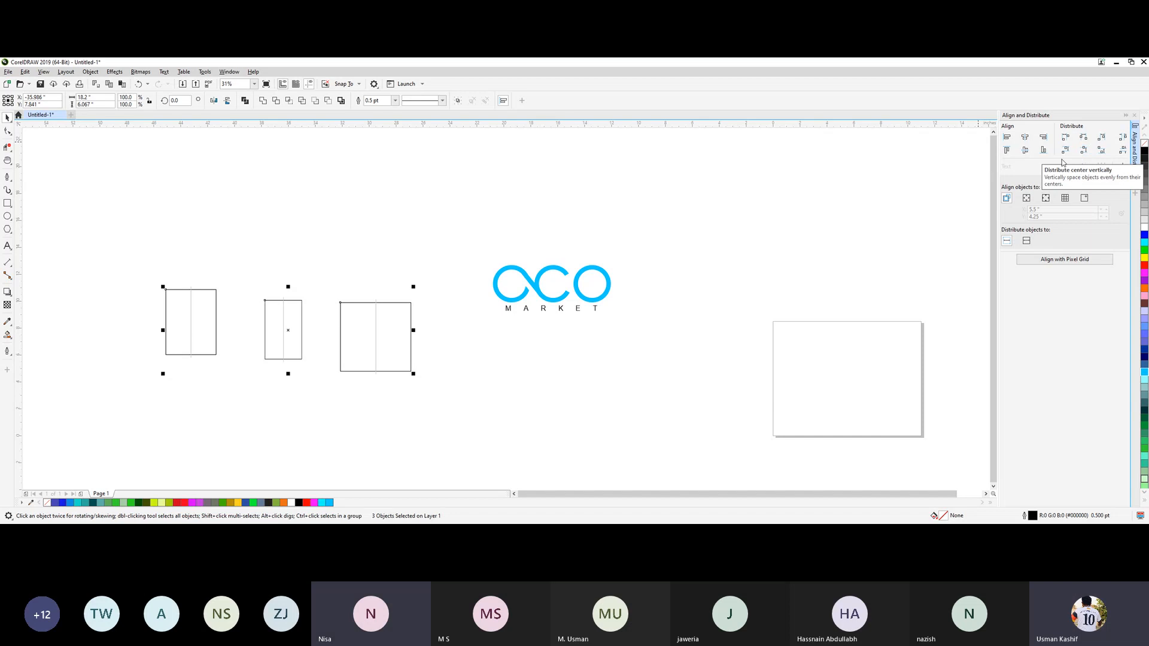
pyautogui.click(1134, 115)
pyautogui.click(623, 428)
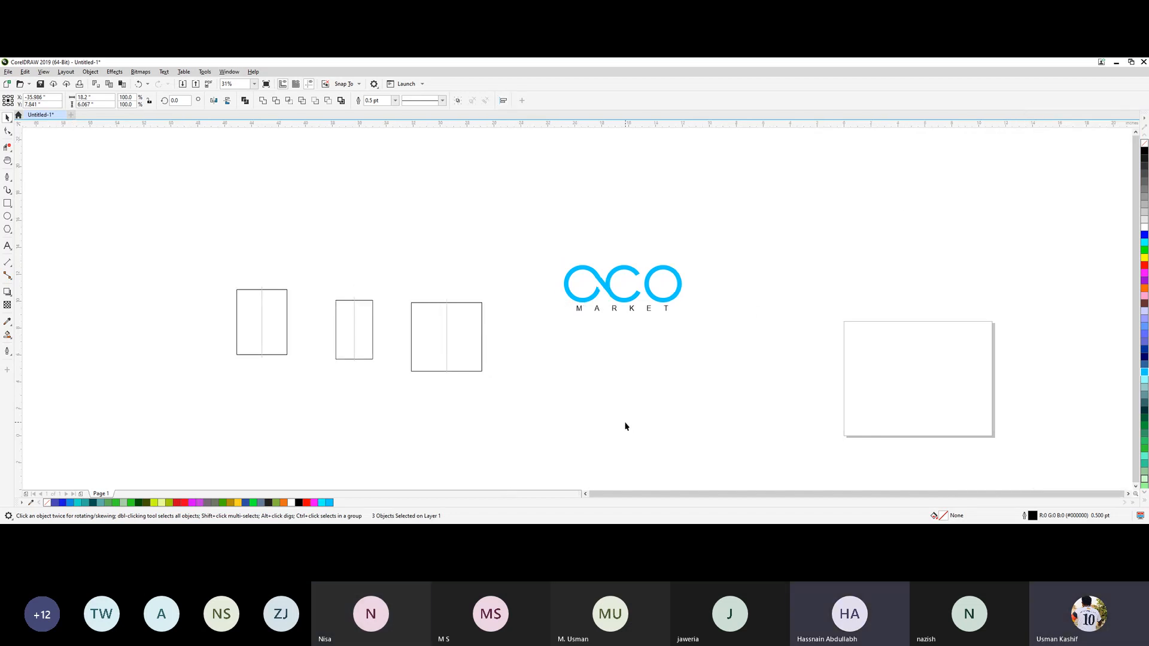
# Reopen the Align and Distribute options for the three rectangles and look up where they are listed among the dockers.
pyautogui.moveTo(187, 246); pyautogui.dragTo(497, 441)
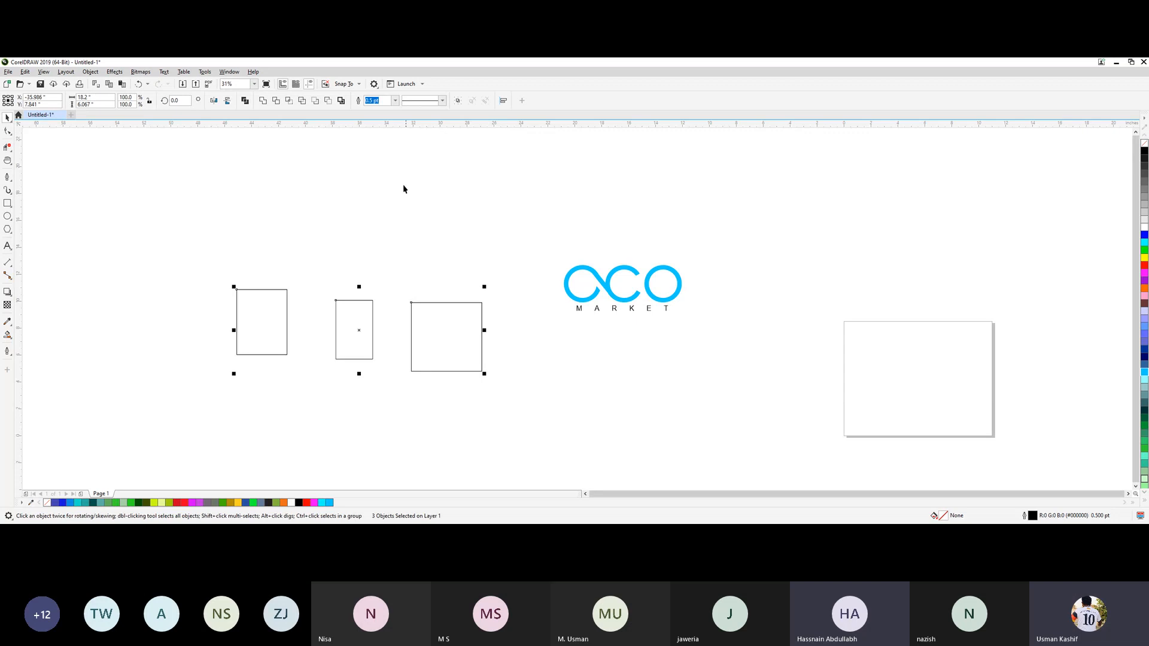
pyautogui.click(503, 100)
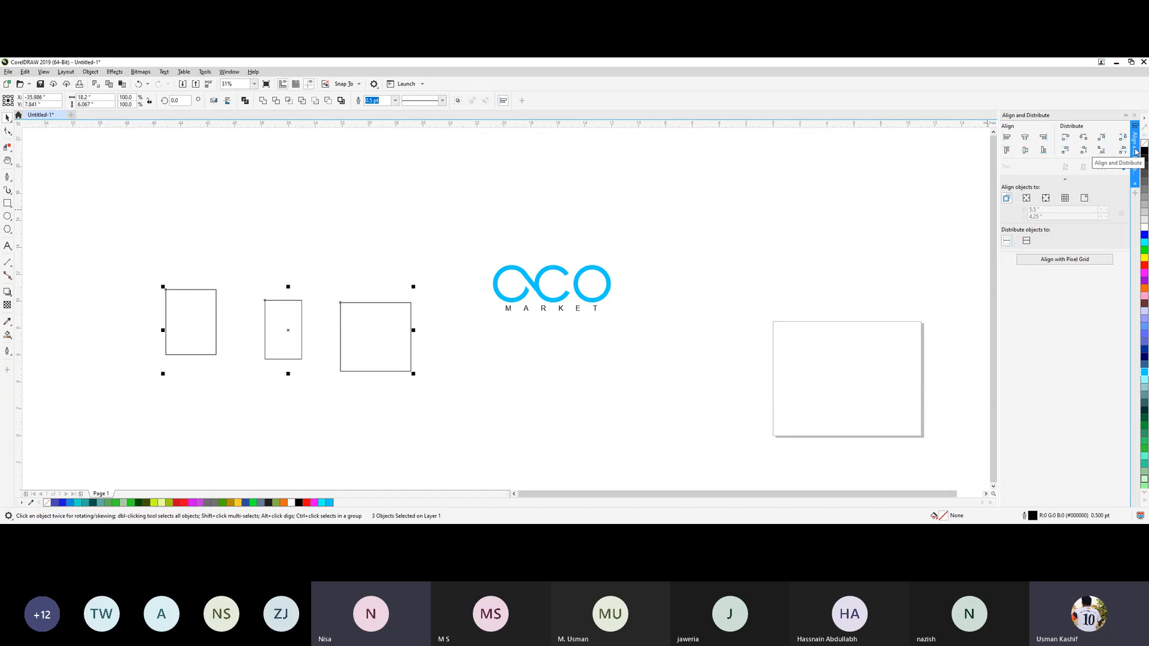
pyautogui.click(229, 71)
pyautogui.moveTo(295, 194)
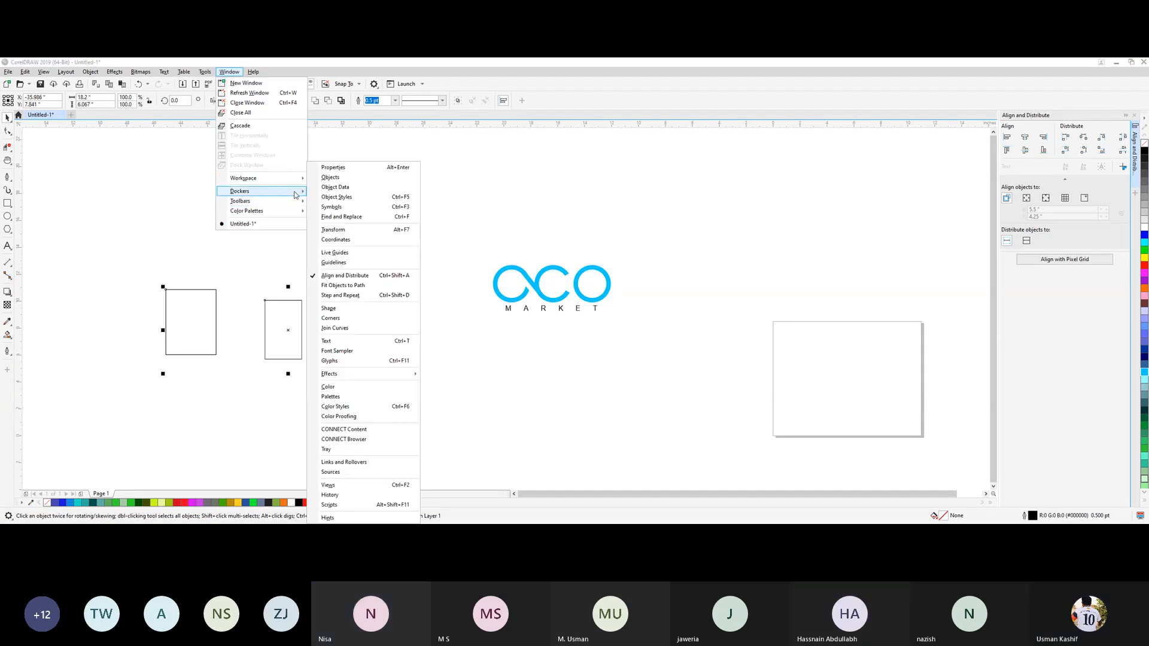
pyautogui.click(82, 177)
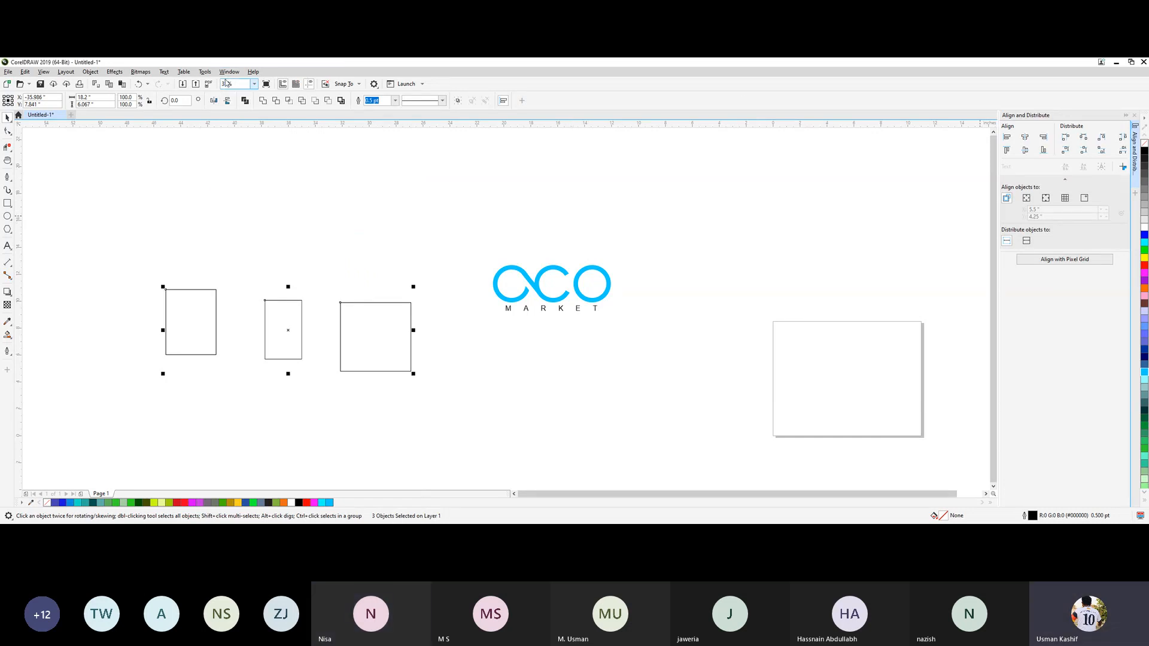
pyautogui.click(1138, 149)
pyautogui.click(1138, 148)
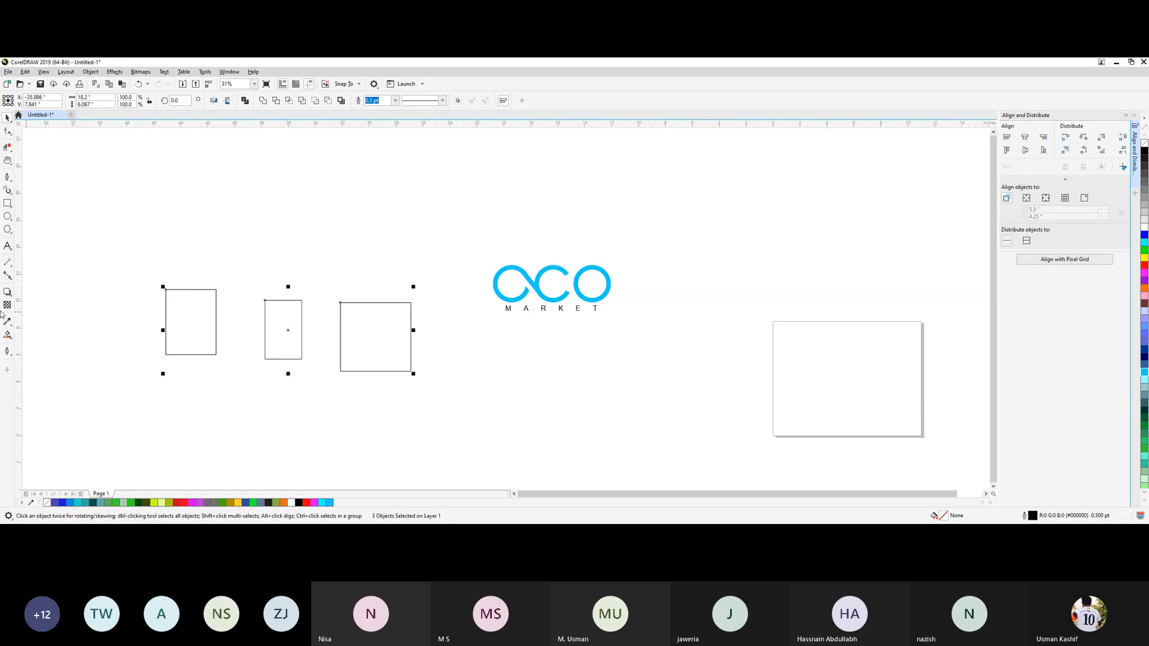
pyautogui.moveTo(133, 243); pyautogui.dragTo(428, 455)
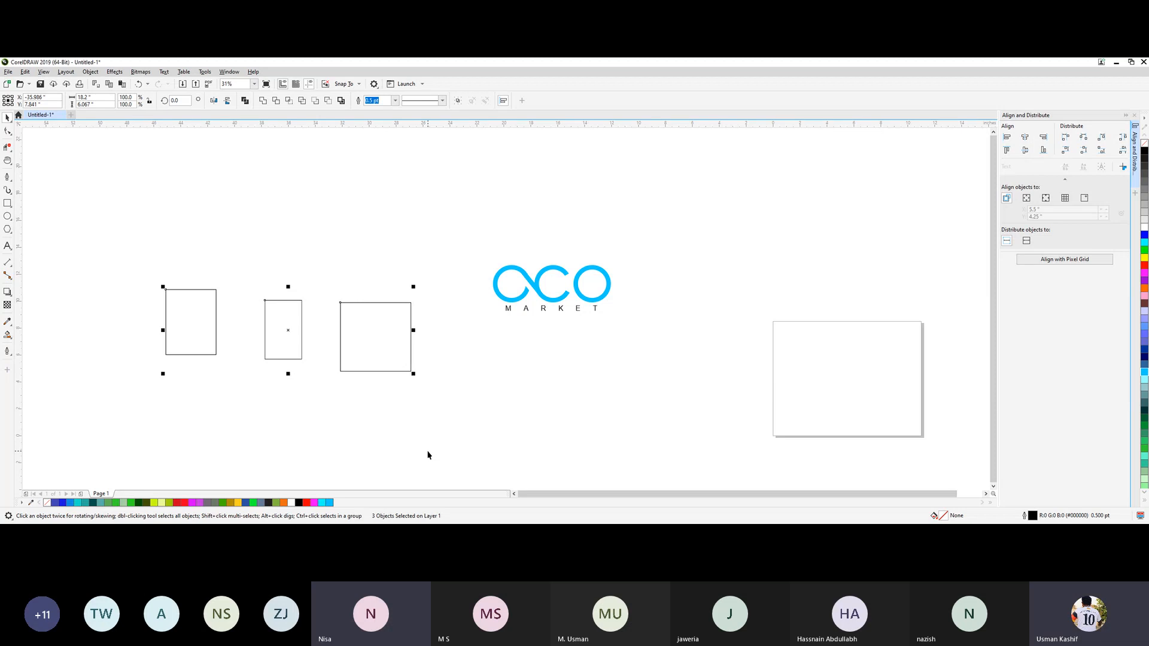
pyautogui.click(430, 455)
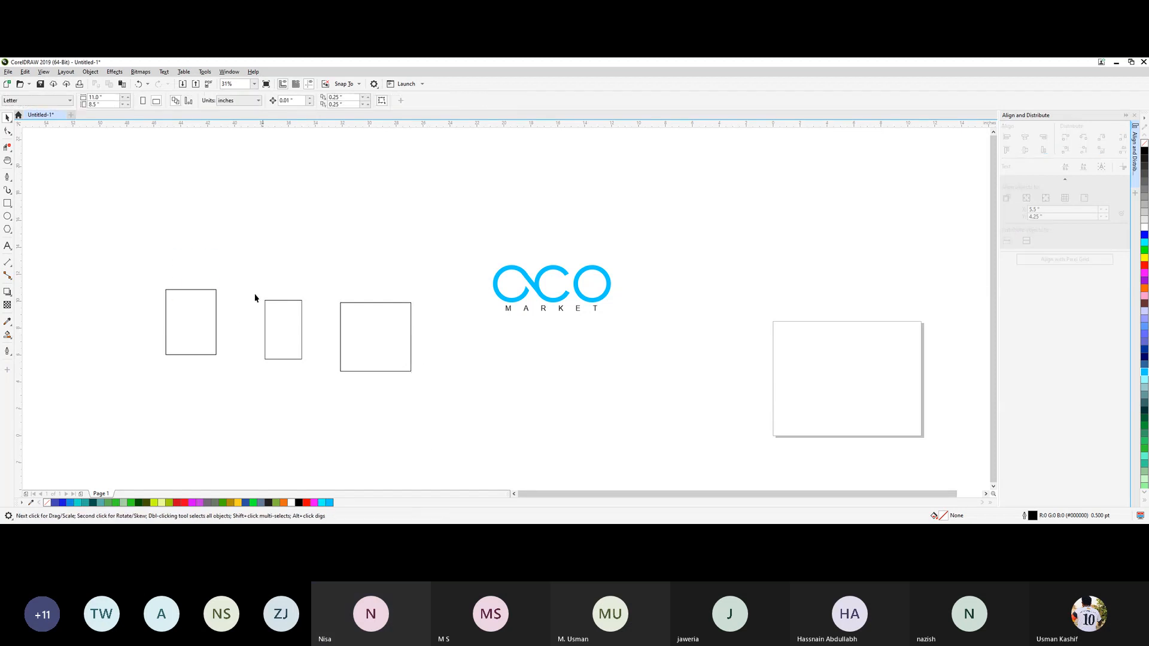
# Delete the three rectangles together with the ACO MARKET logo to clear the drawing area.
pyautogui.moveTo(174, 249); pyautogui.dragTo(405, 440)
pyautogui.click(159, 317)
pyautogui.moveTo(155, 287); pyautogui.dragTo(451, 413)
pyautogui.moveTo(112, 215); pyautogui.dragTo(716, 459)
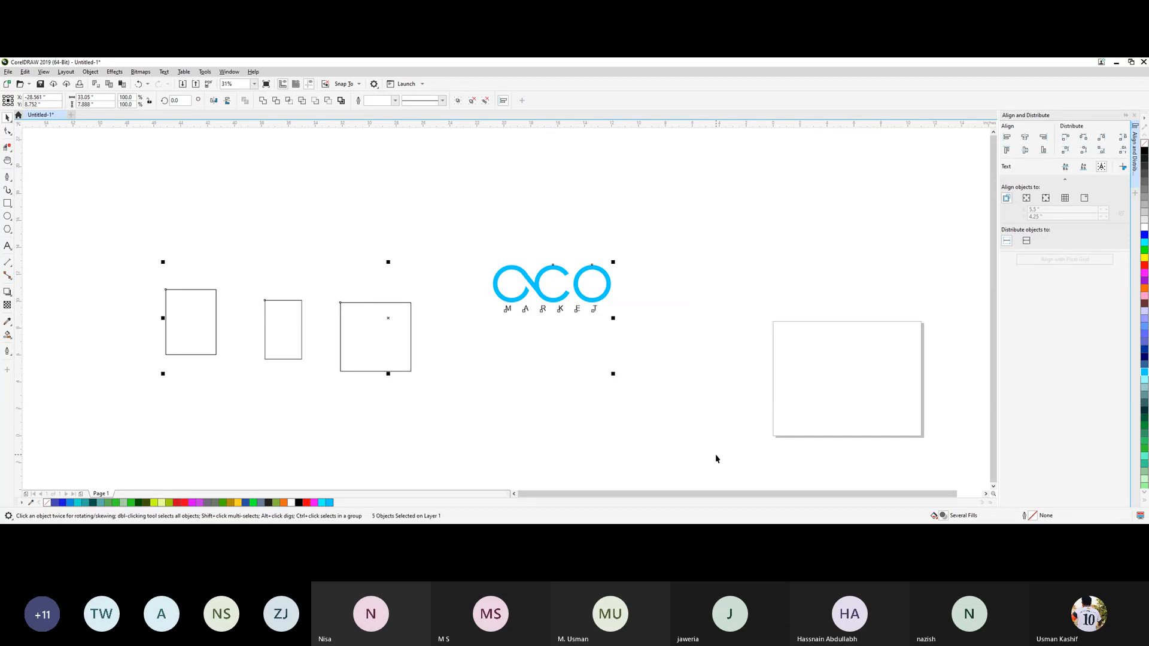
pyautogui.press('Delete')
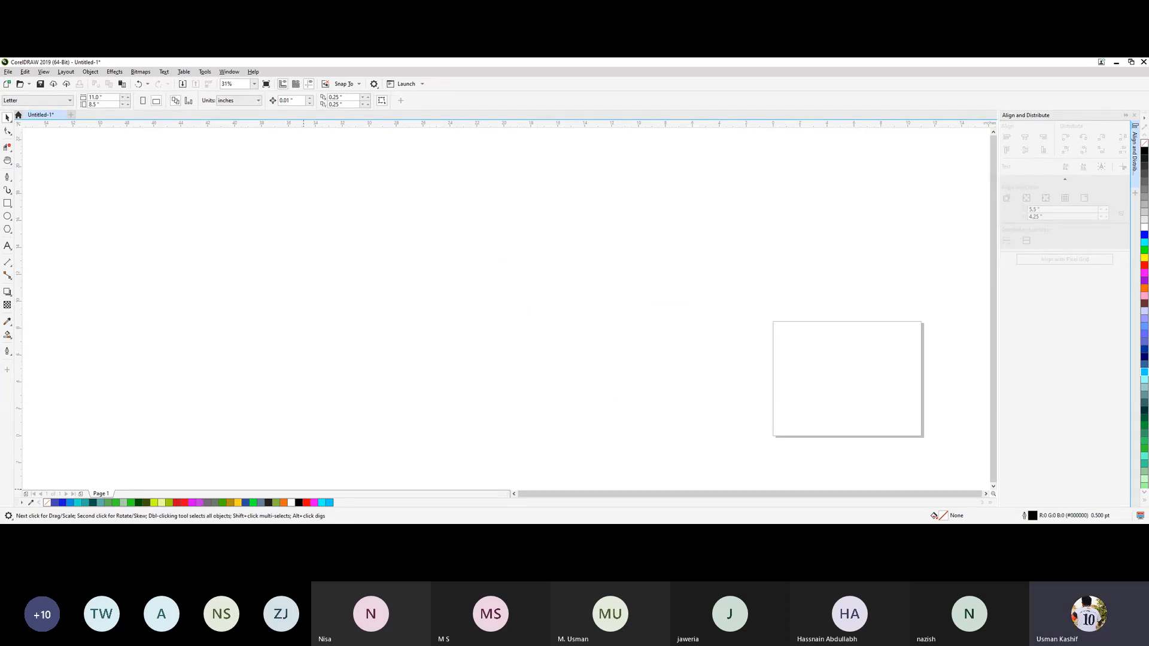